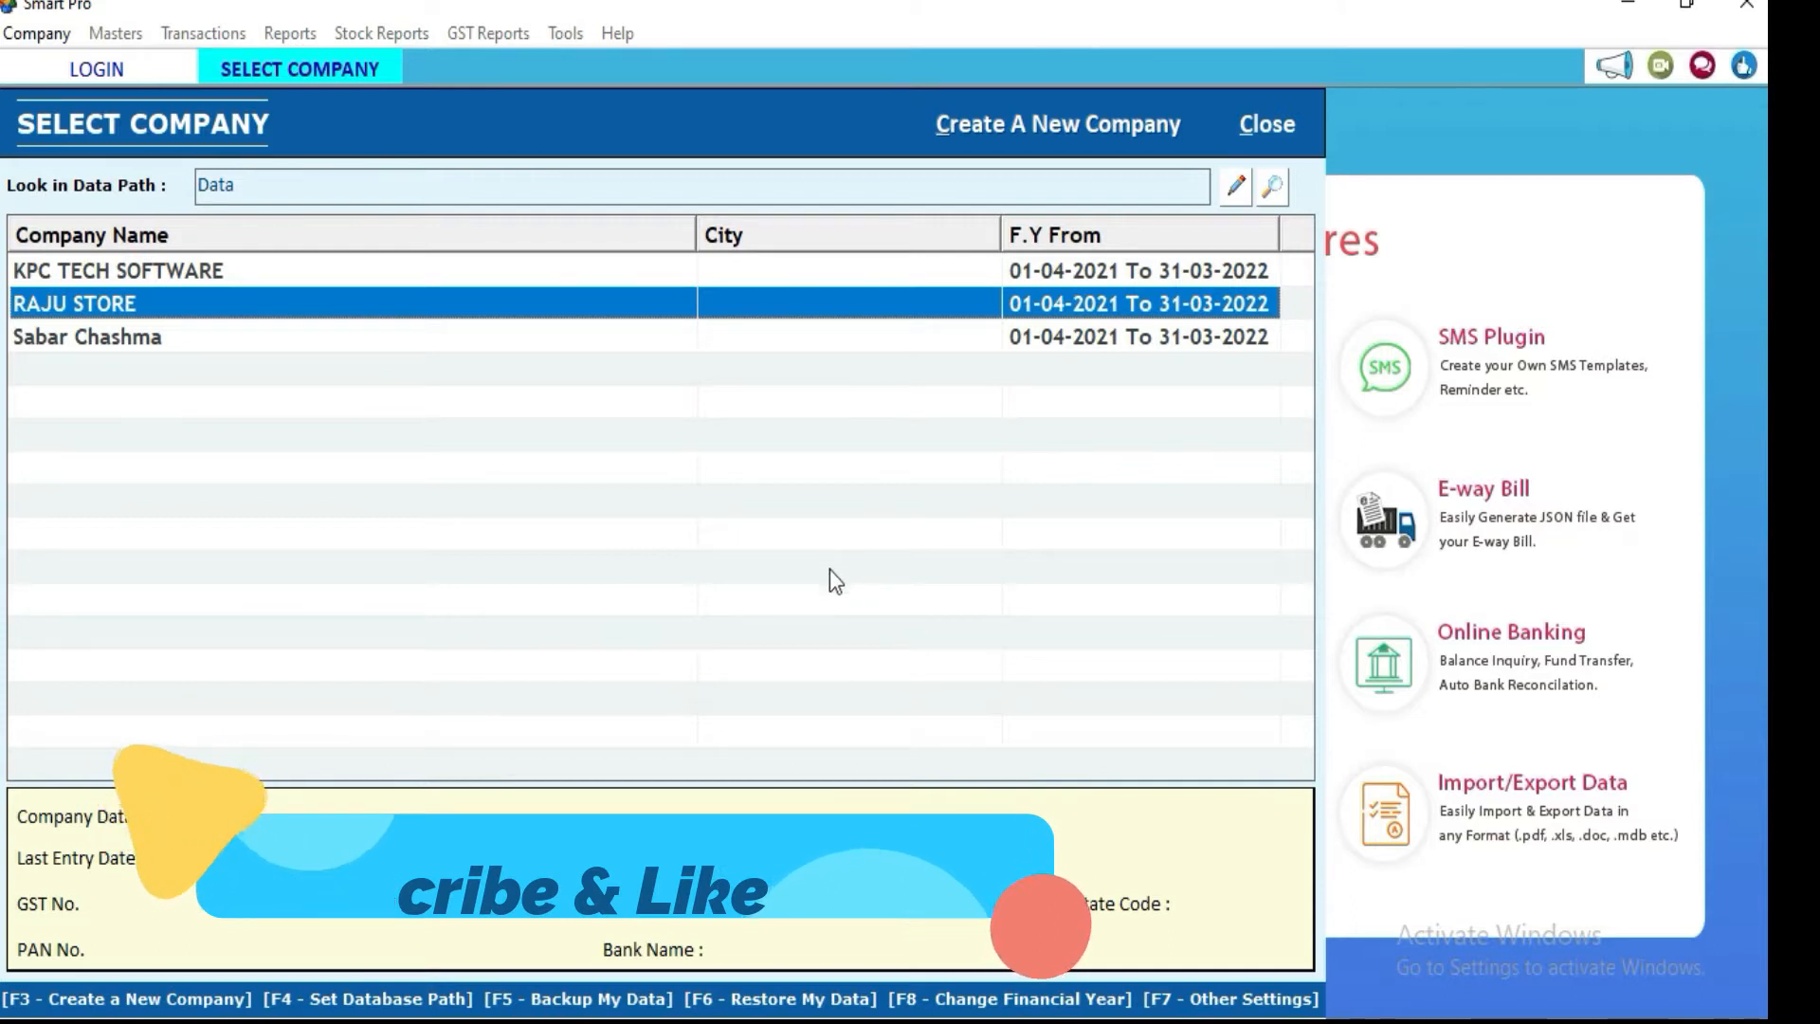
Step: Open the Create a New Organization form from the Select Company screen
click(1118, 136)
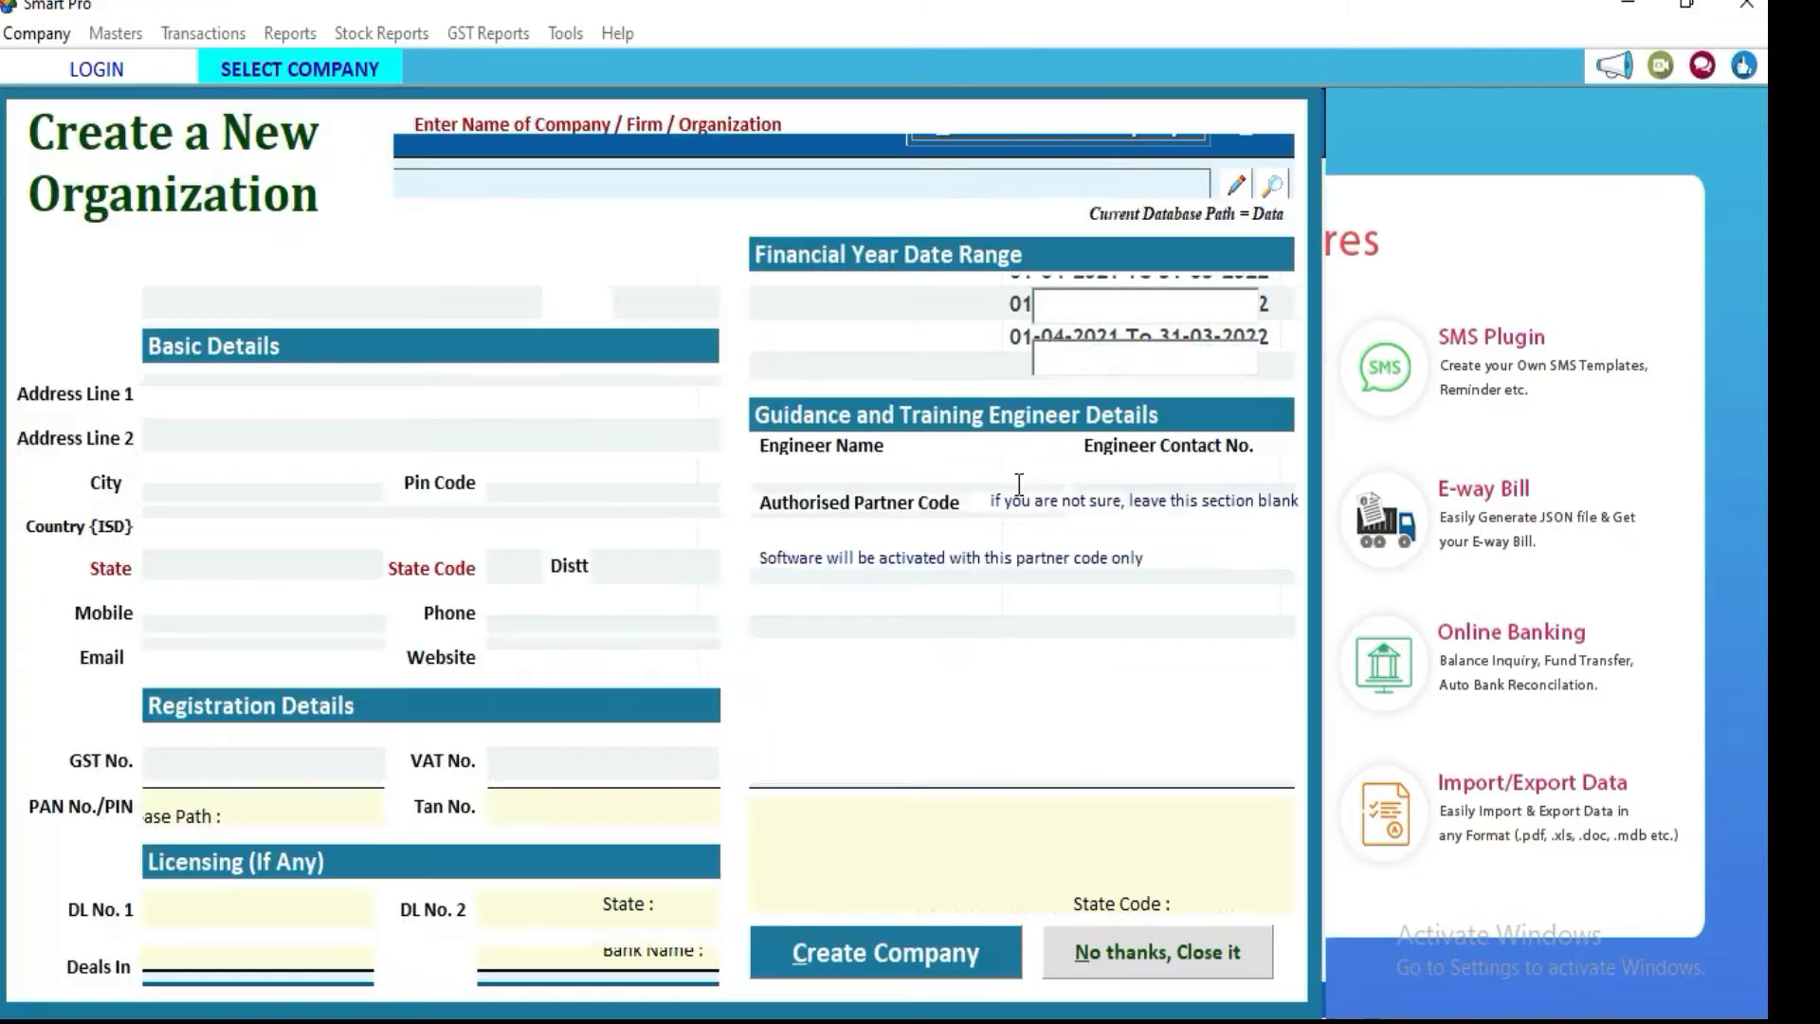
Step: Enter company name MY NEW TYRES SHOP, city AHMEDABD and state Gujarat
text(my)
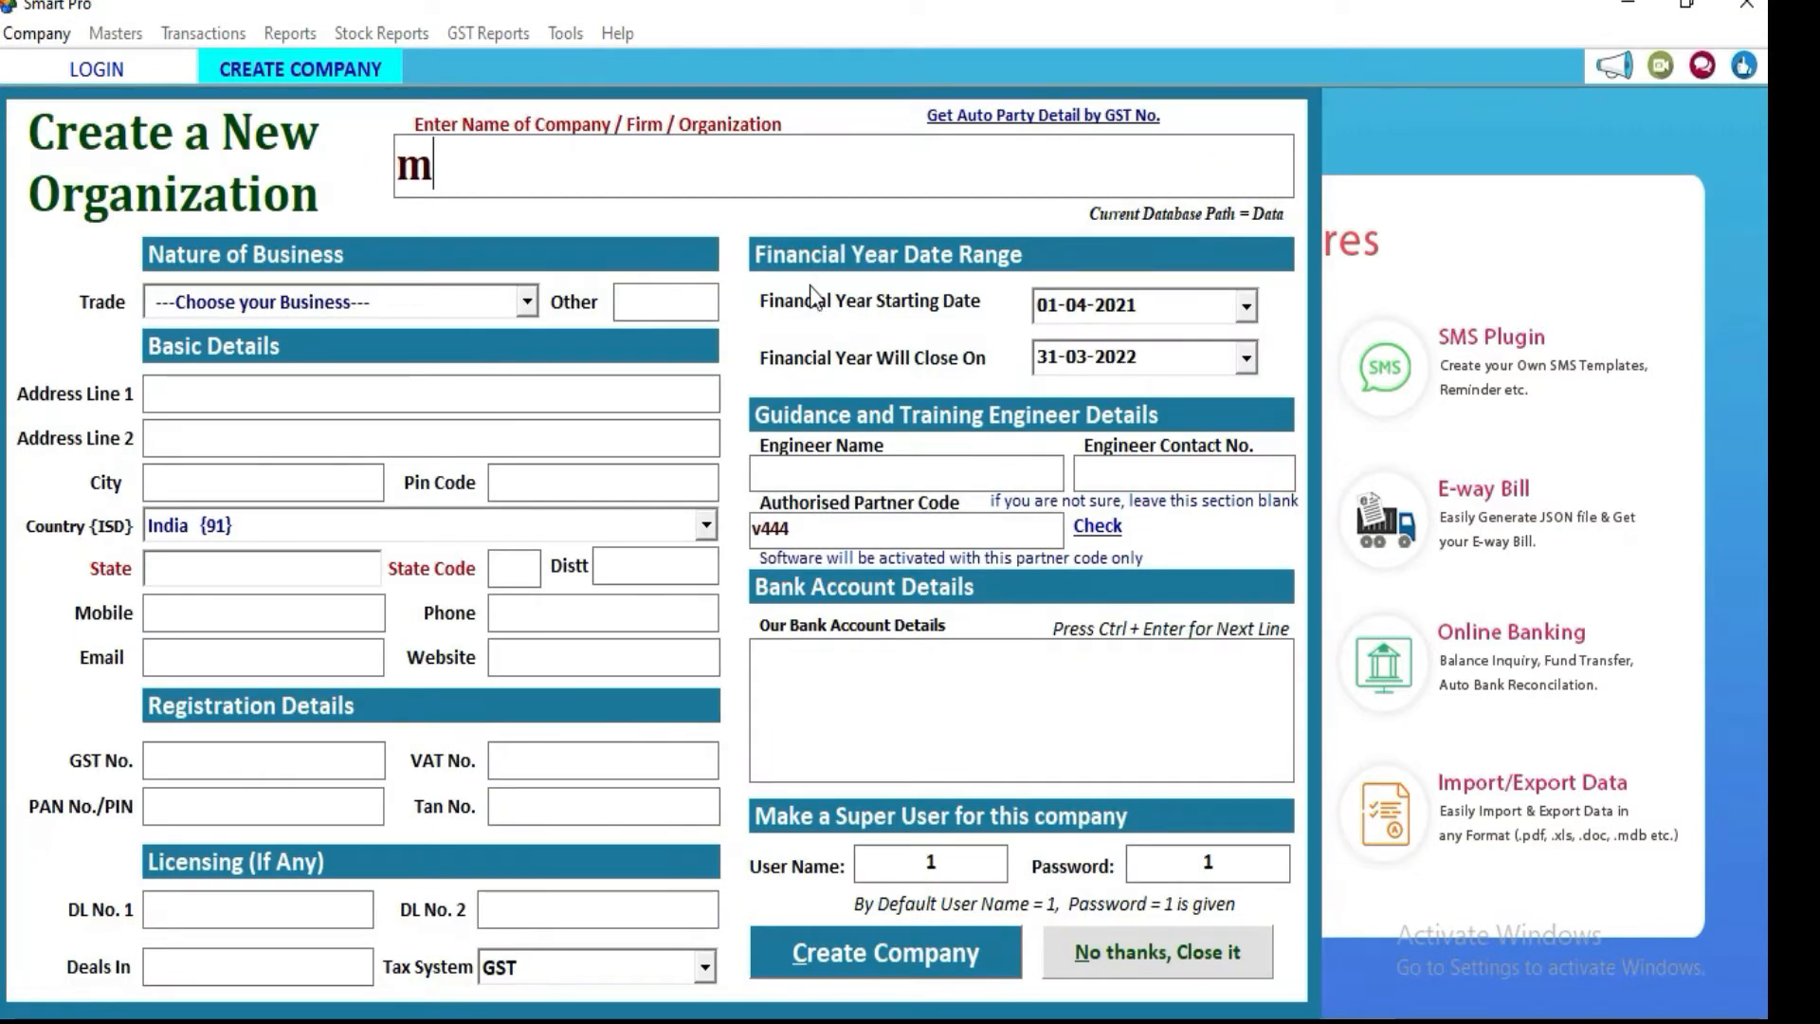
key(BackSpace)
key(BackSpace)
key(BackSpace)
text(MY NEW S)
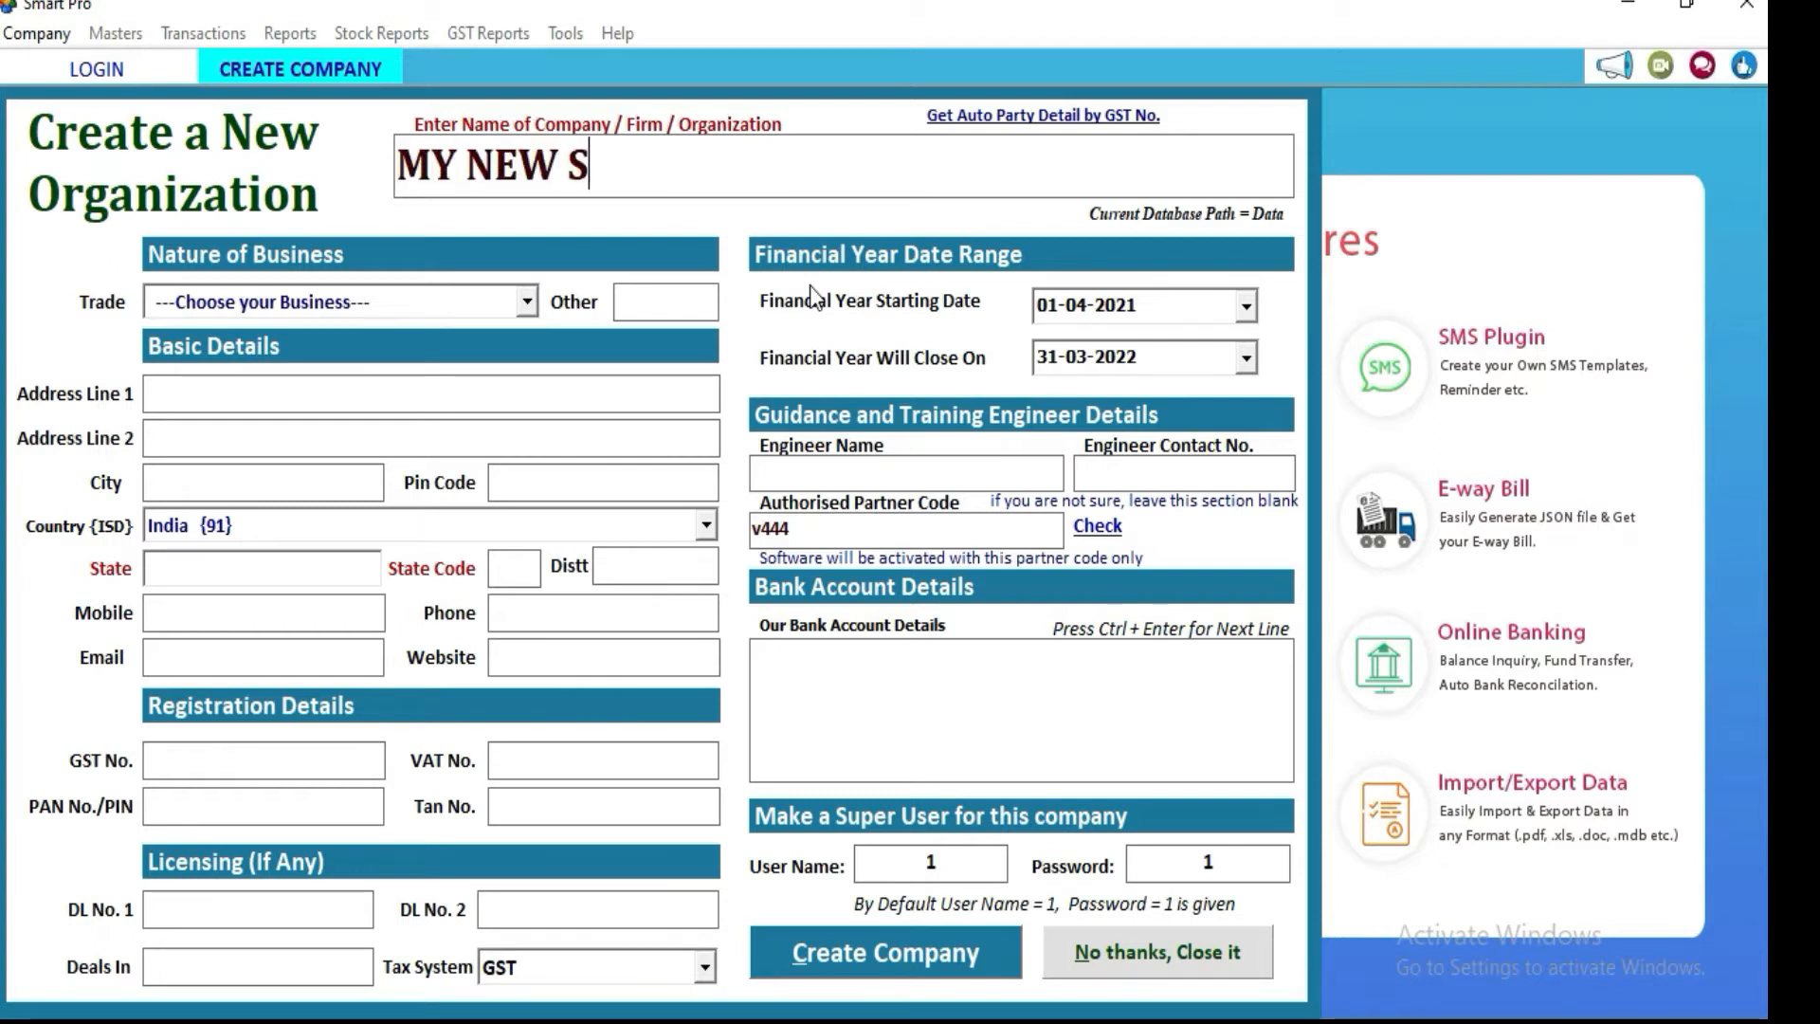
key(BackSpace)
text(TYRES S)
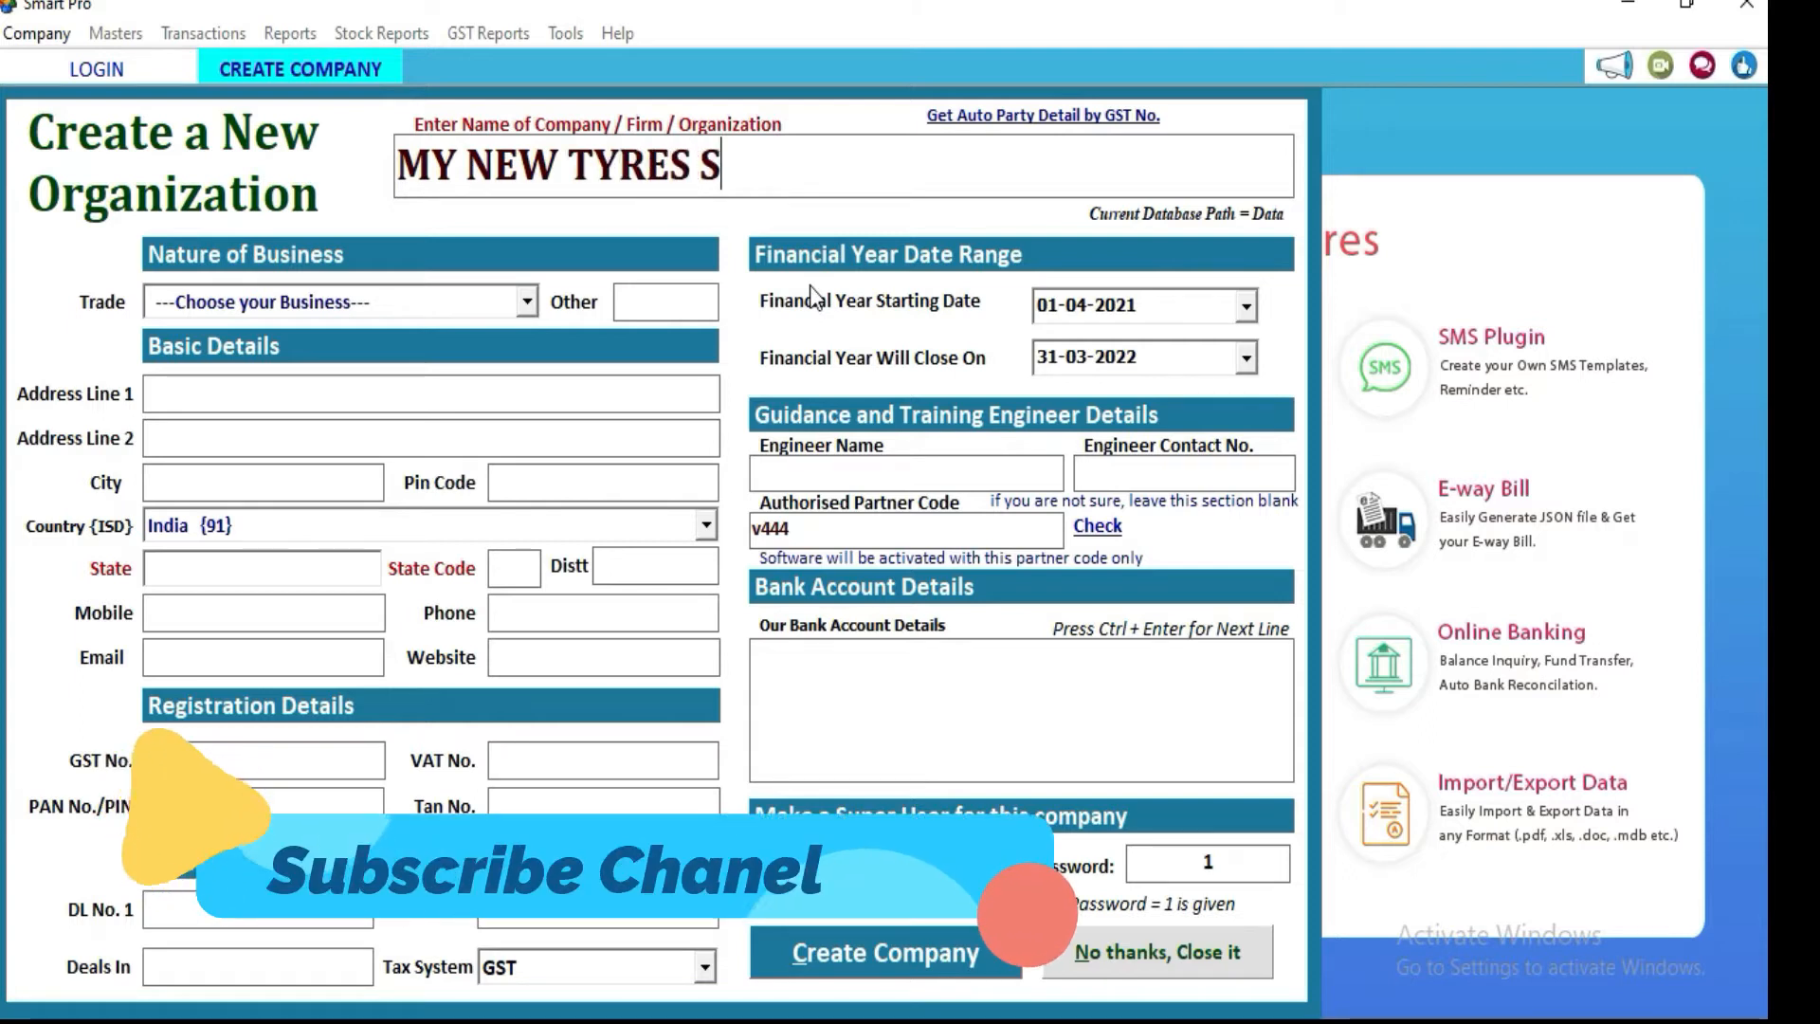
text(HO)
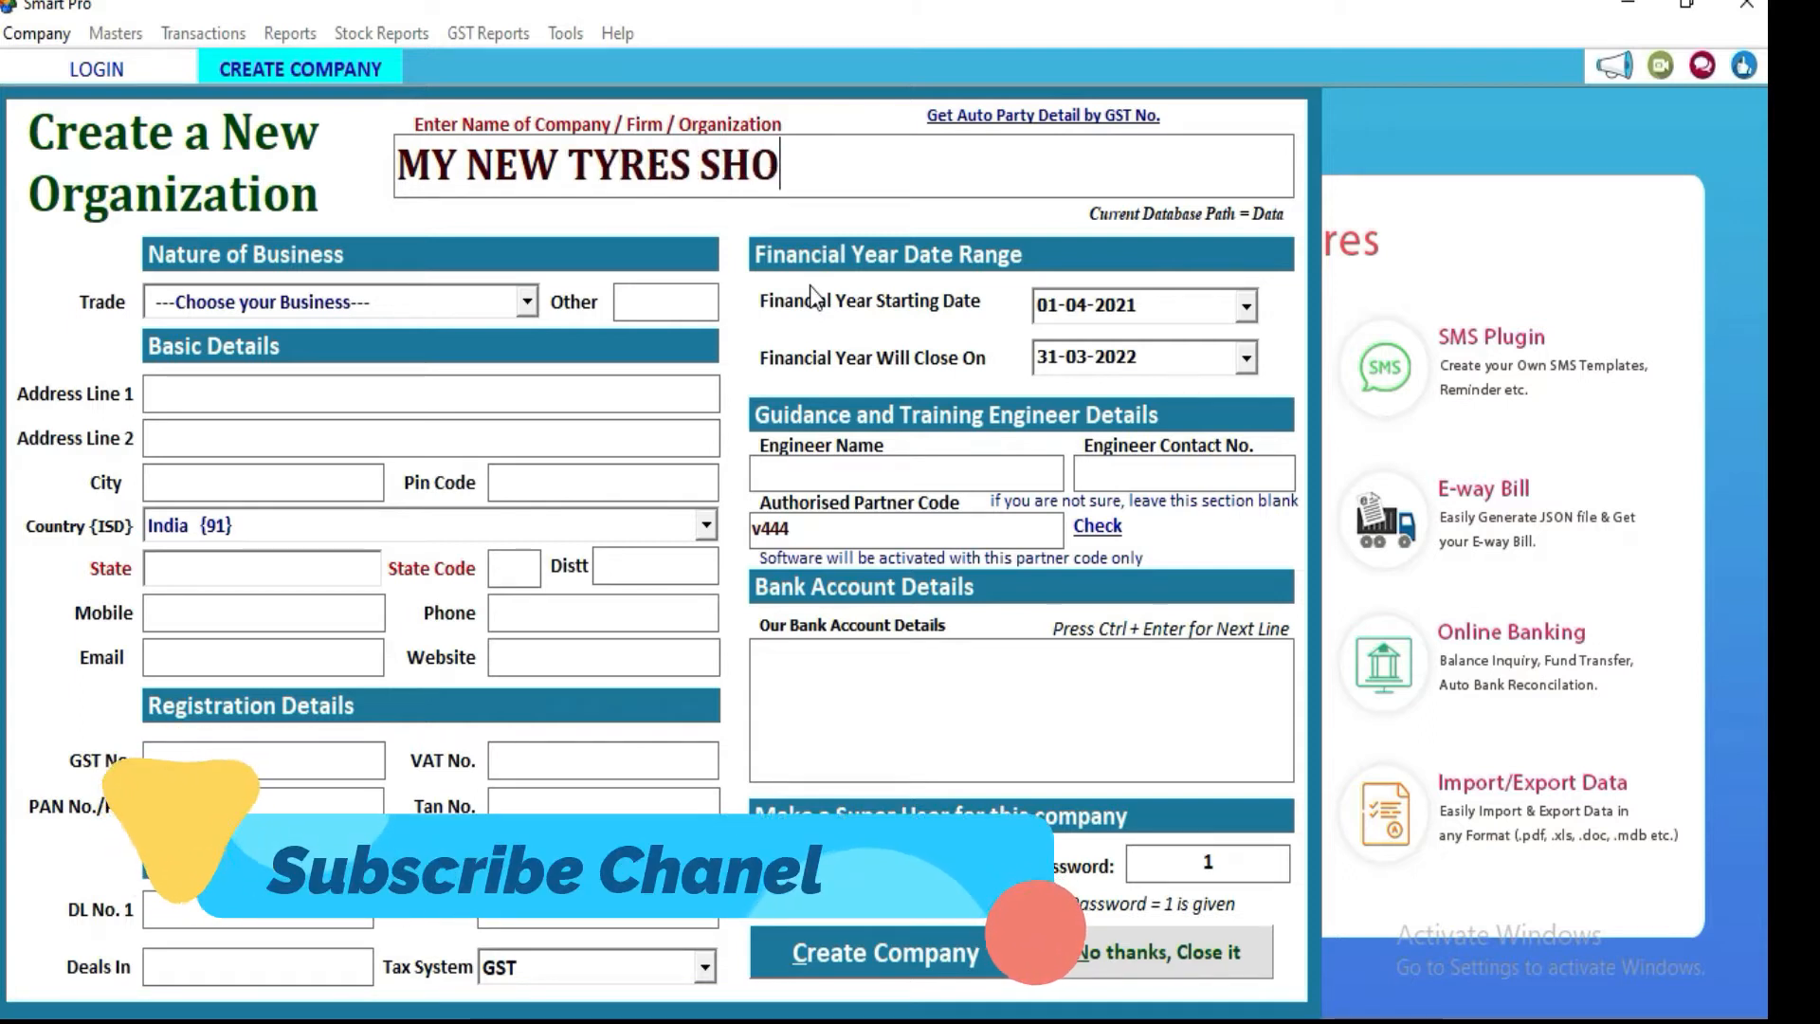
text(P)
key(Return)
key(Return)
key(Return)
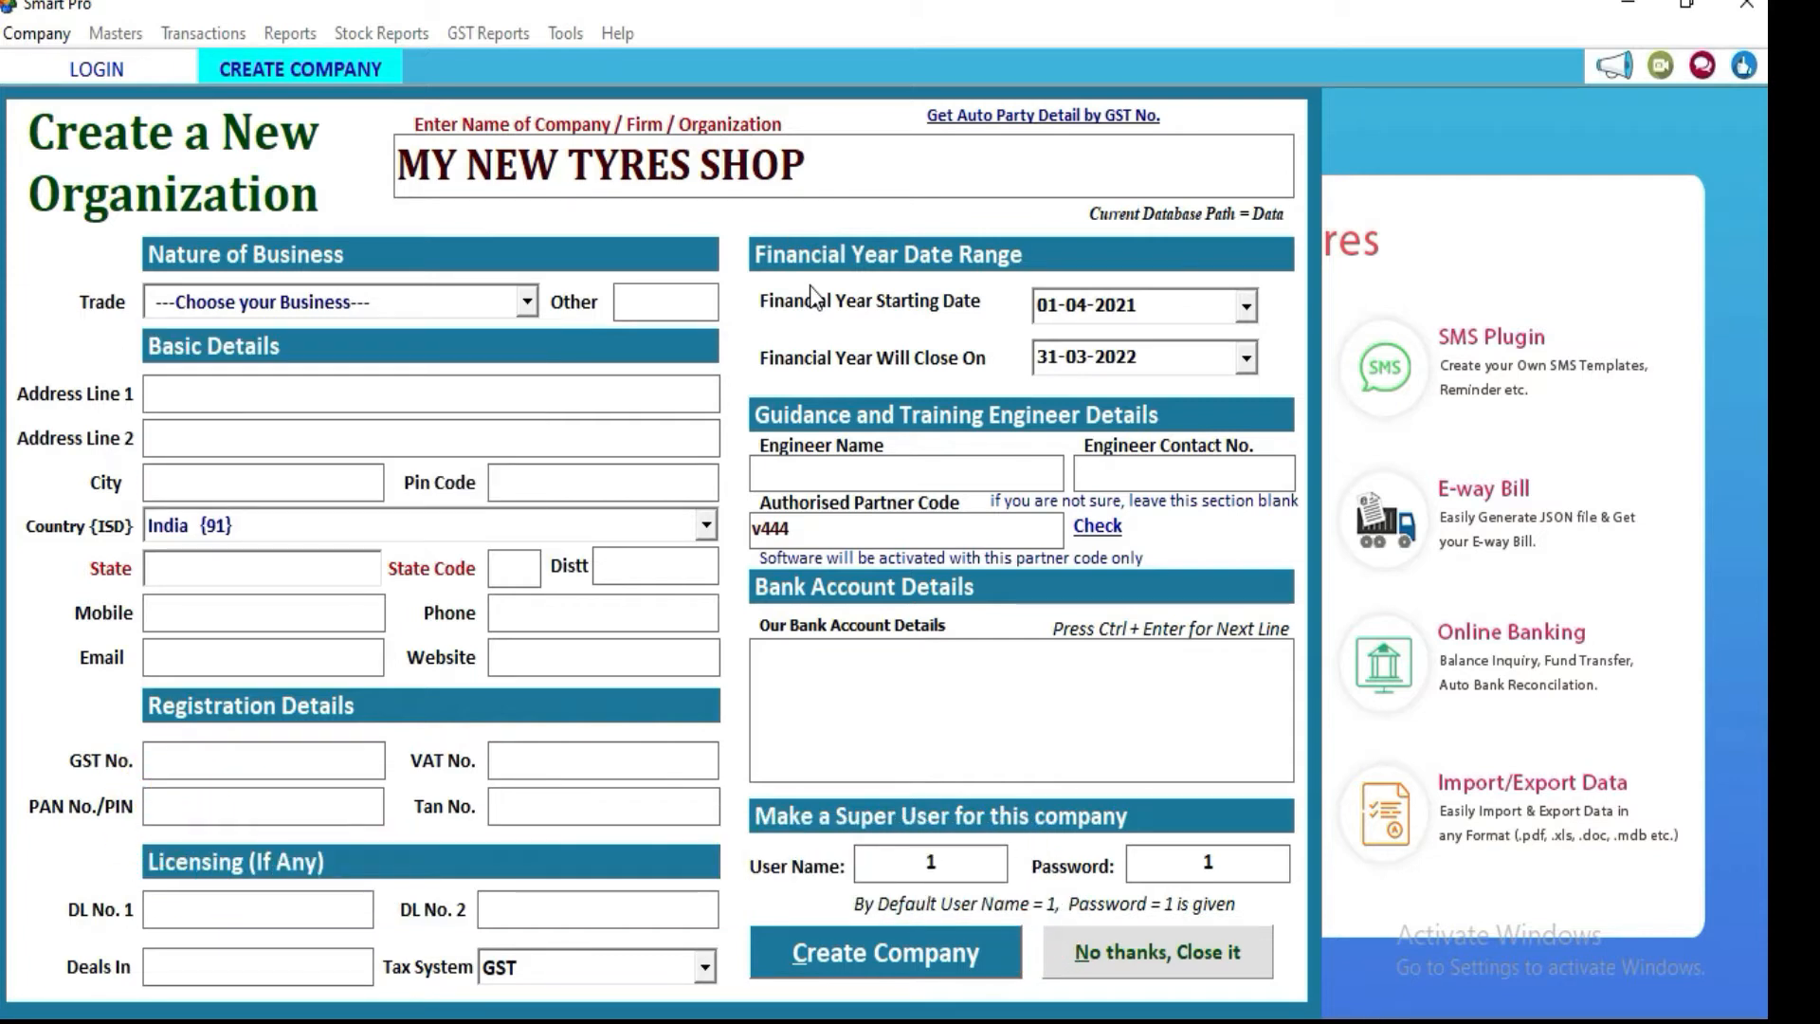
key(Return)
key(Return)
text(AHMEDABD)
key(Return)
key(Return)
text(Gujarat)
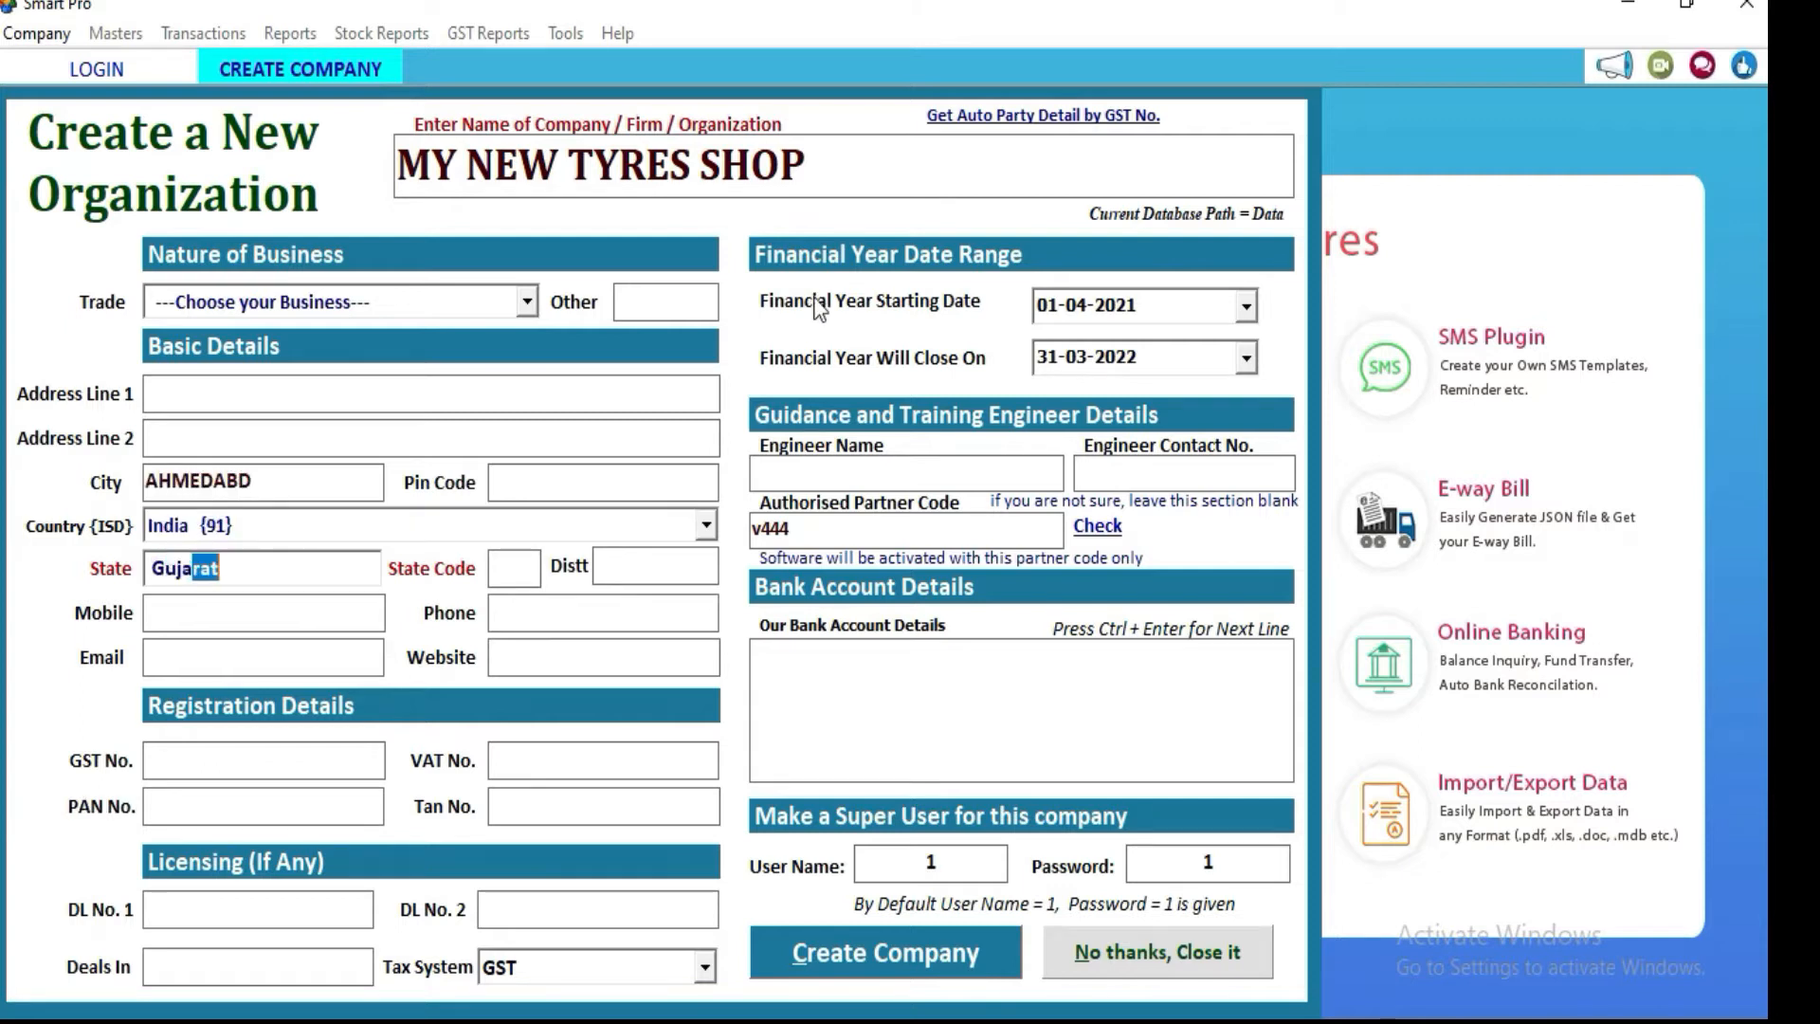
key(Return)
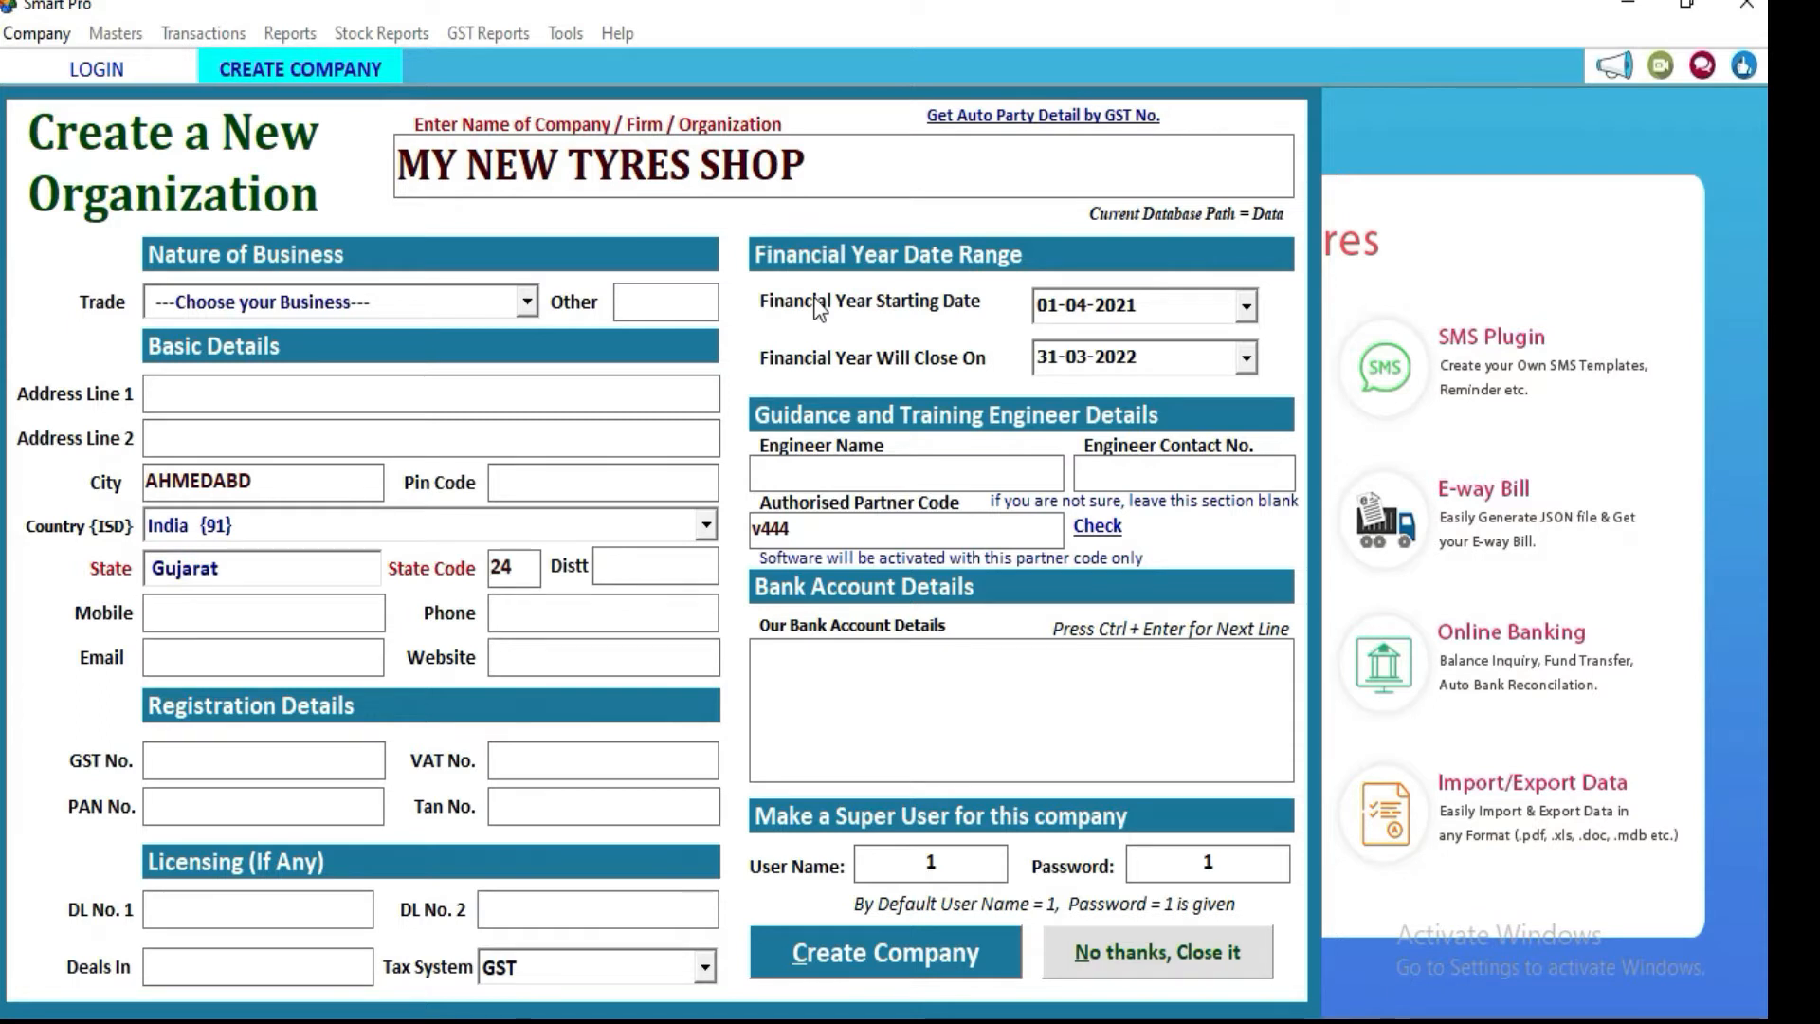
Step: Clear the partner code, add the company's mobile number and create the company
double_click(782, 528)
key(BackSpace)
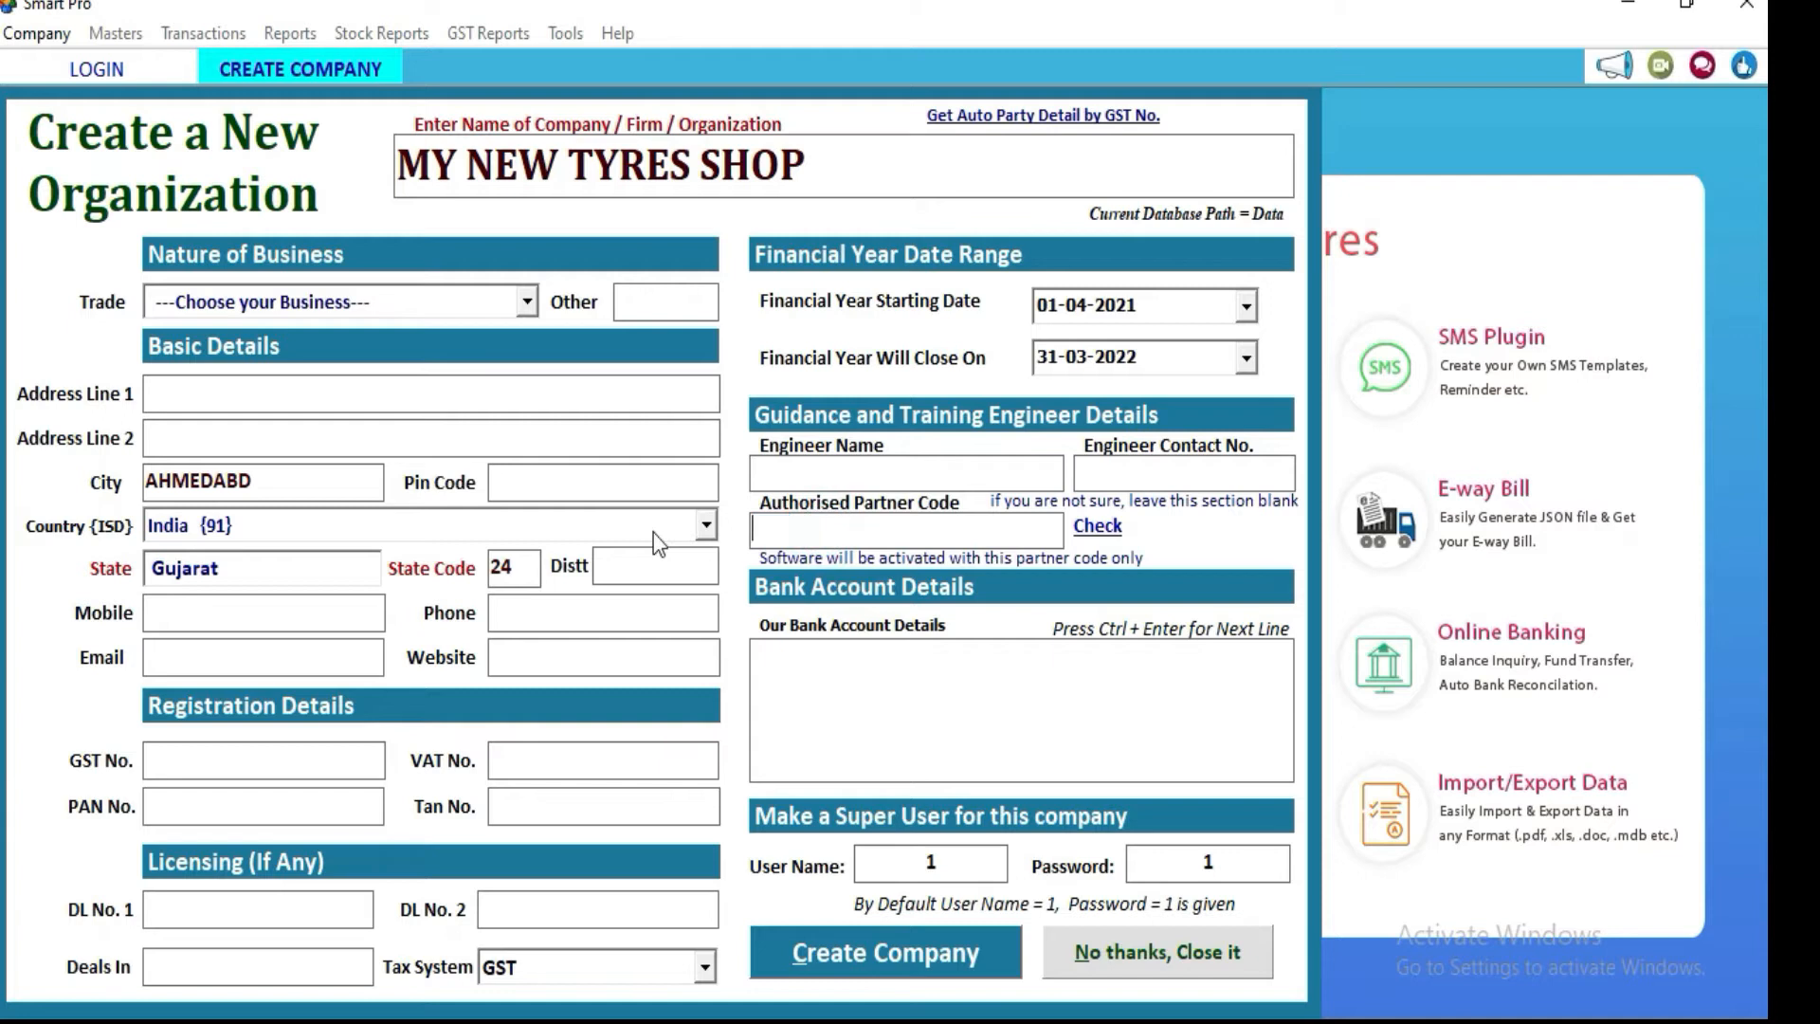
click(917, 952)
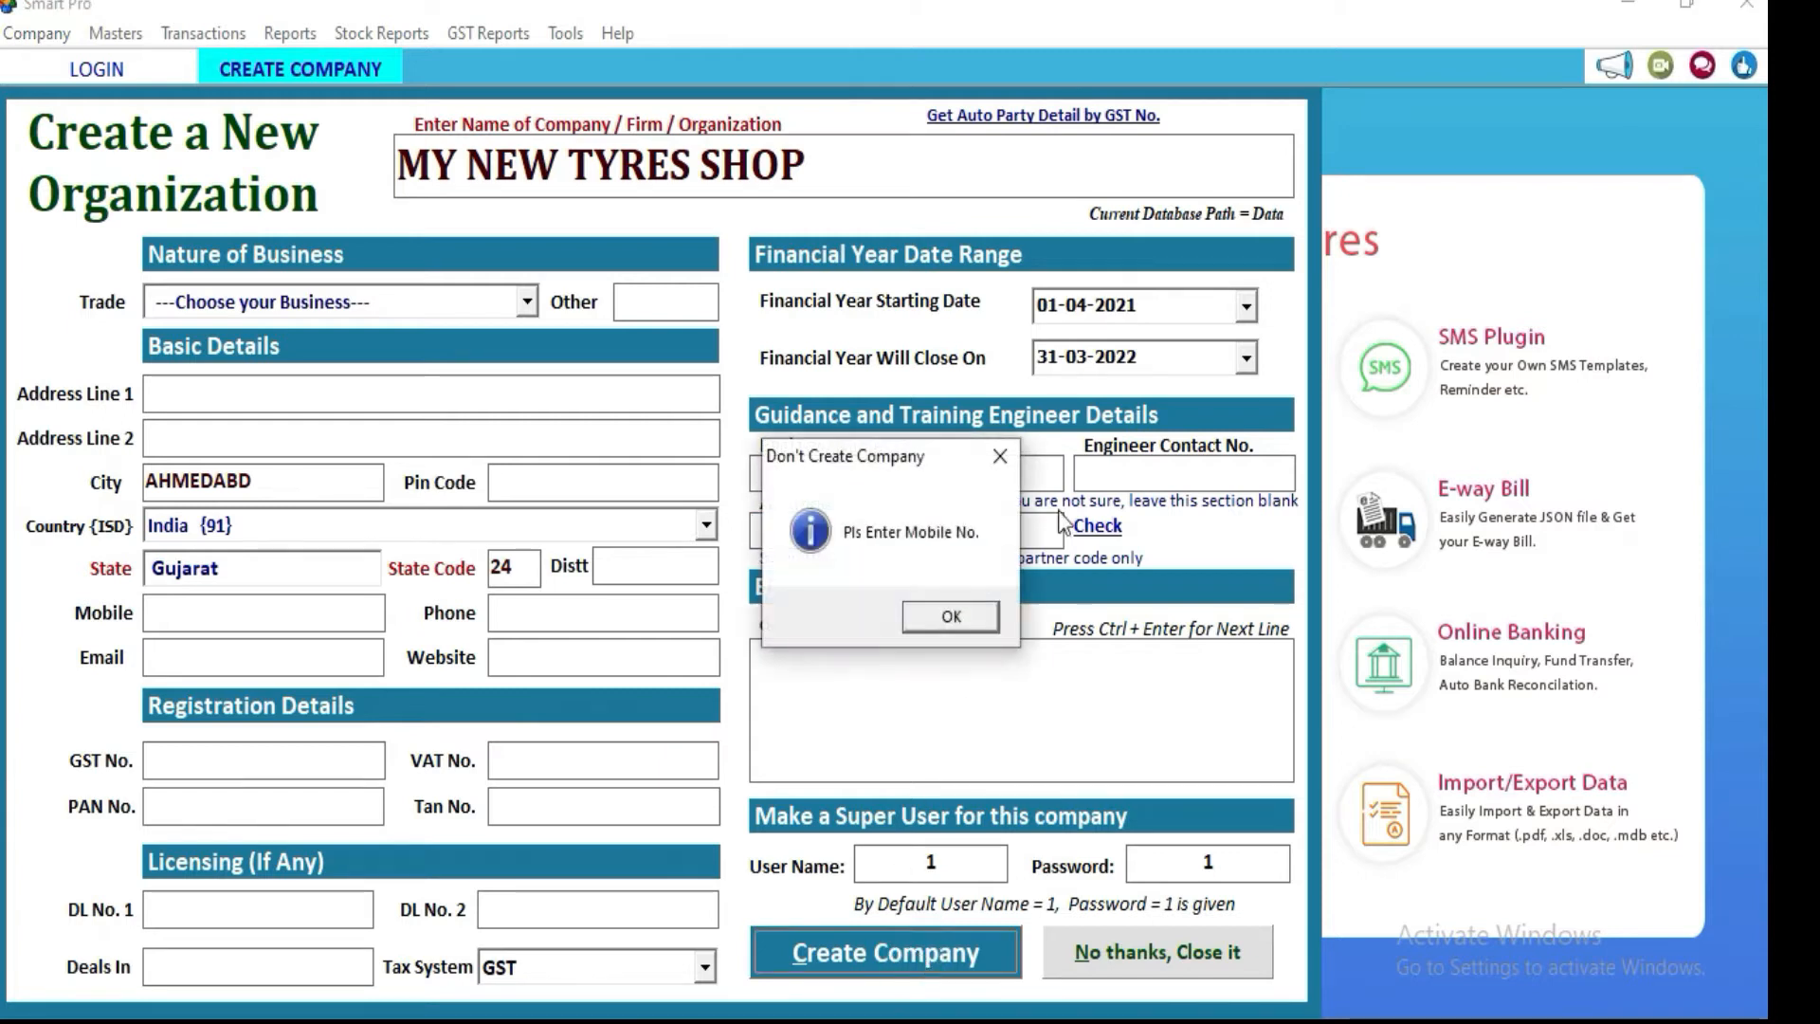
click(950, 616)
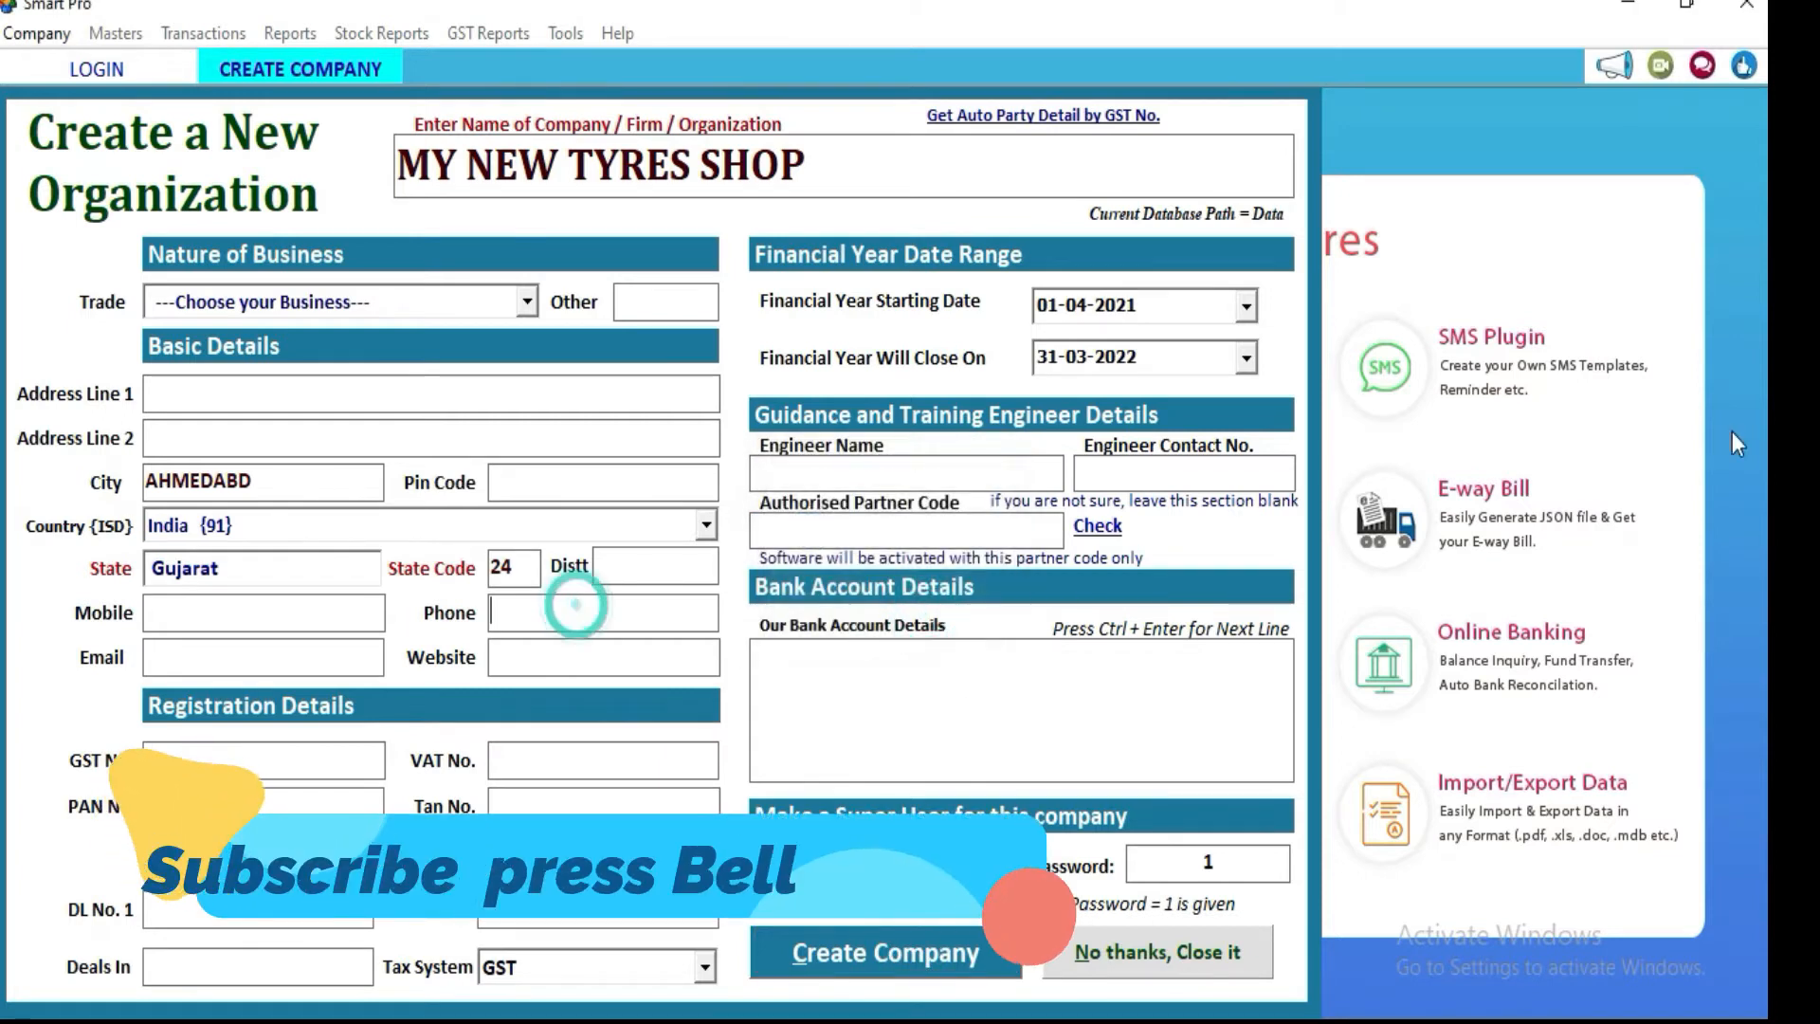
click(248, 613)
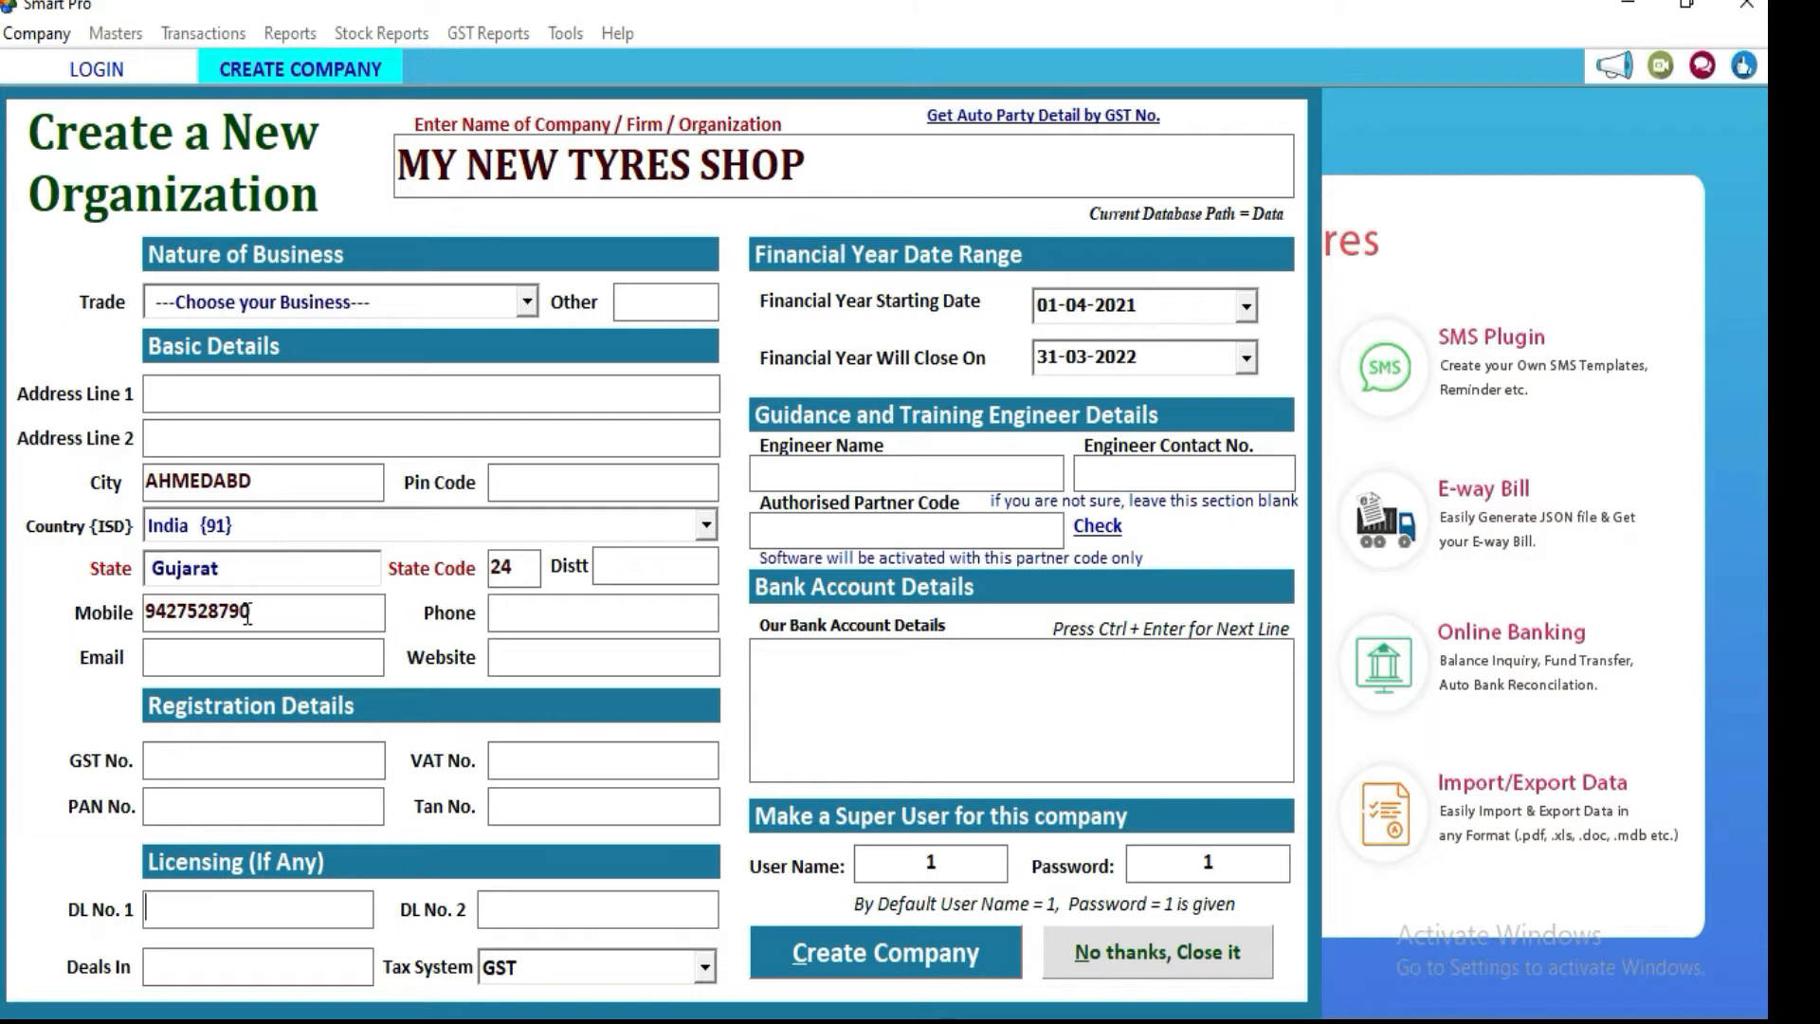
click(847, 954)
click(1067, 651)
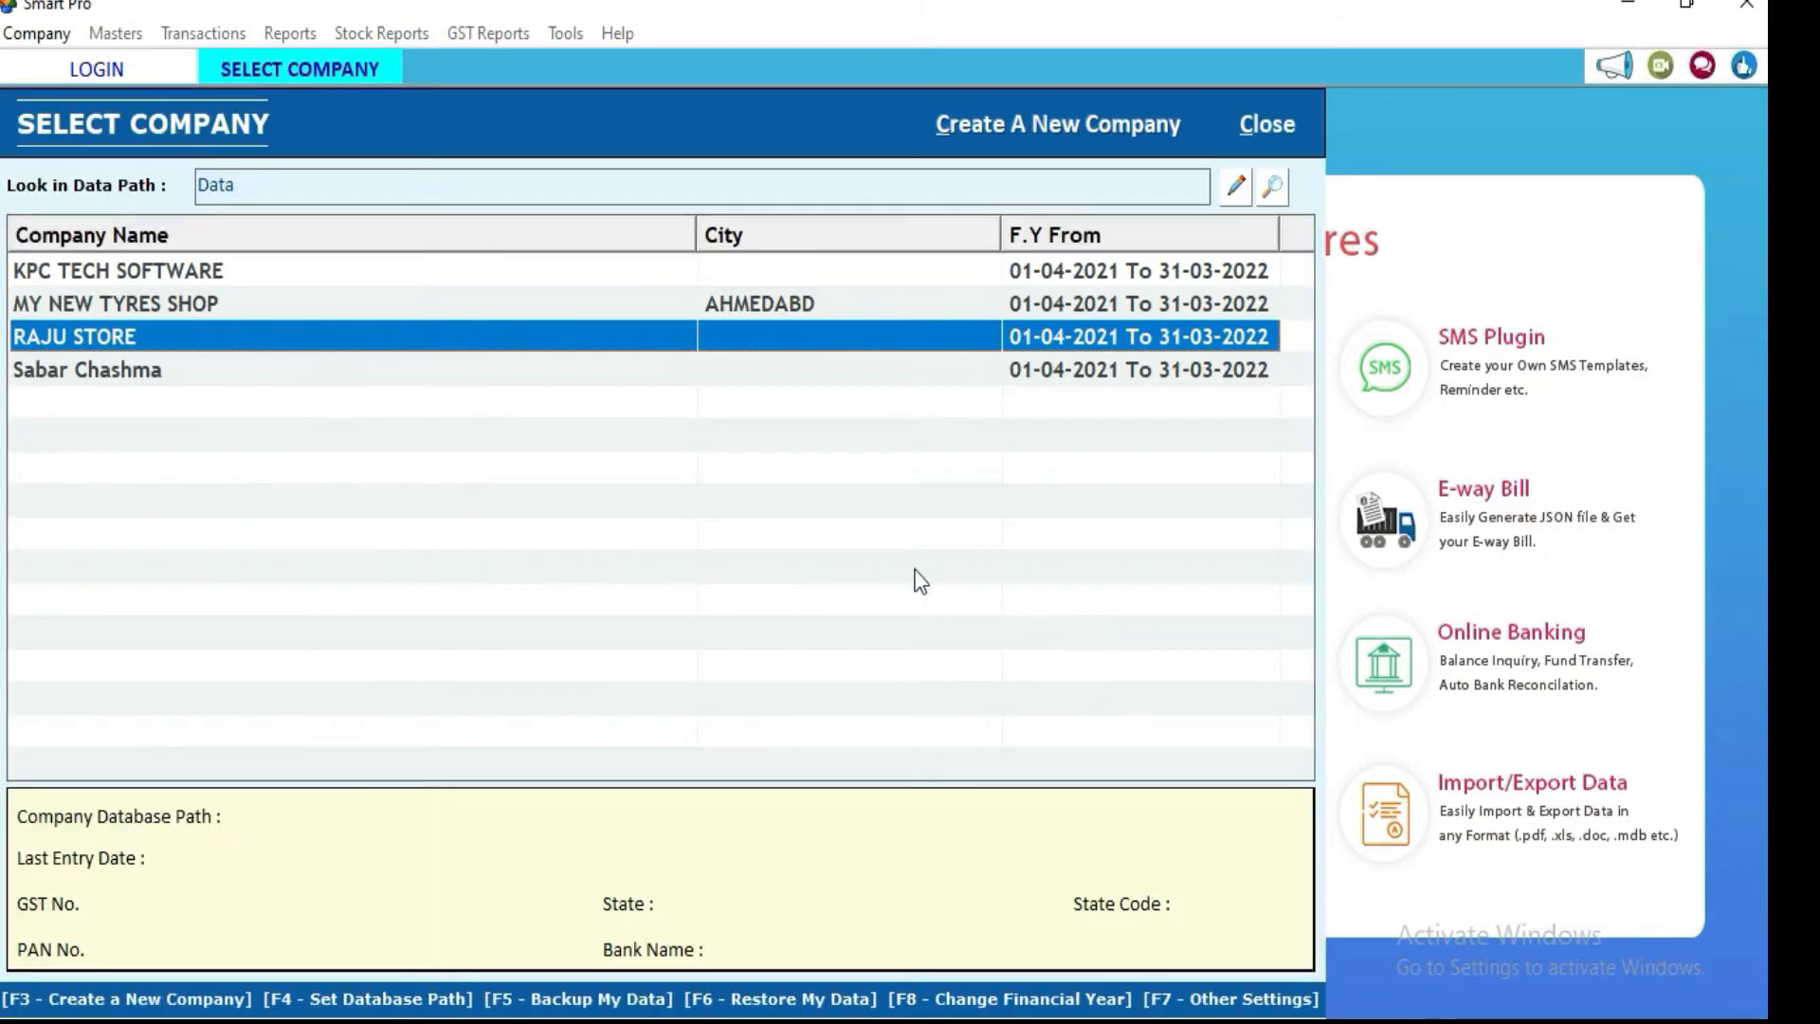
Step: Open MY NEW TYRES SHOP and apply its Company Info. settings as they are
click(134, 310)
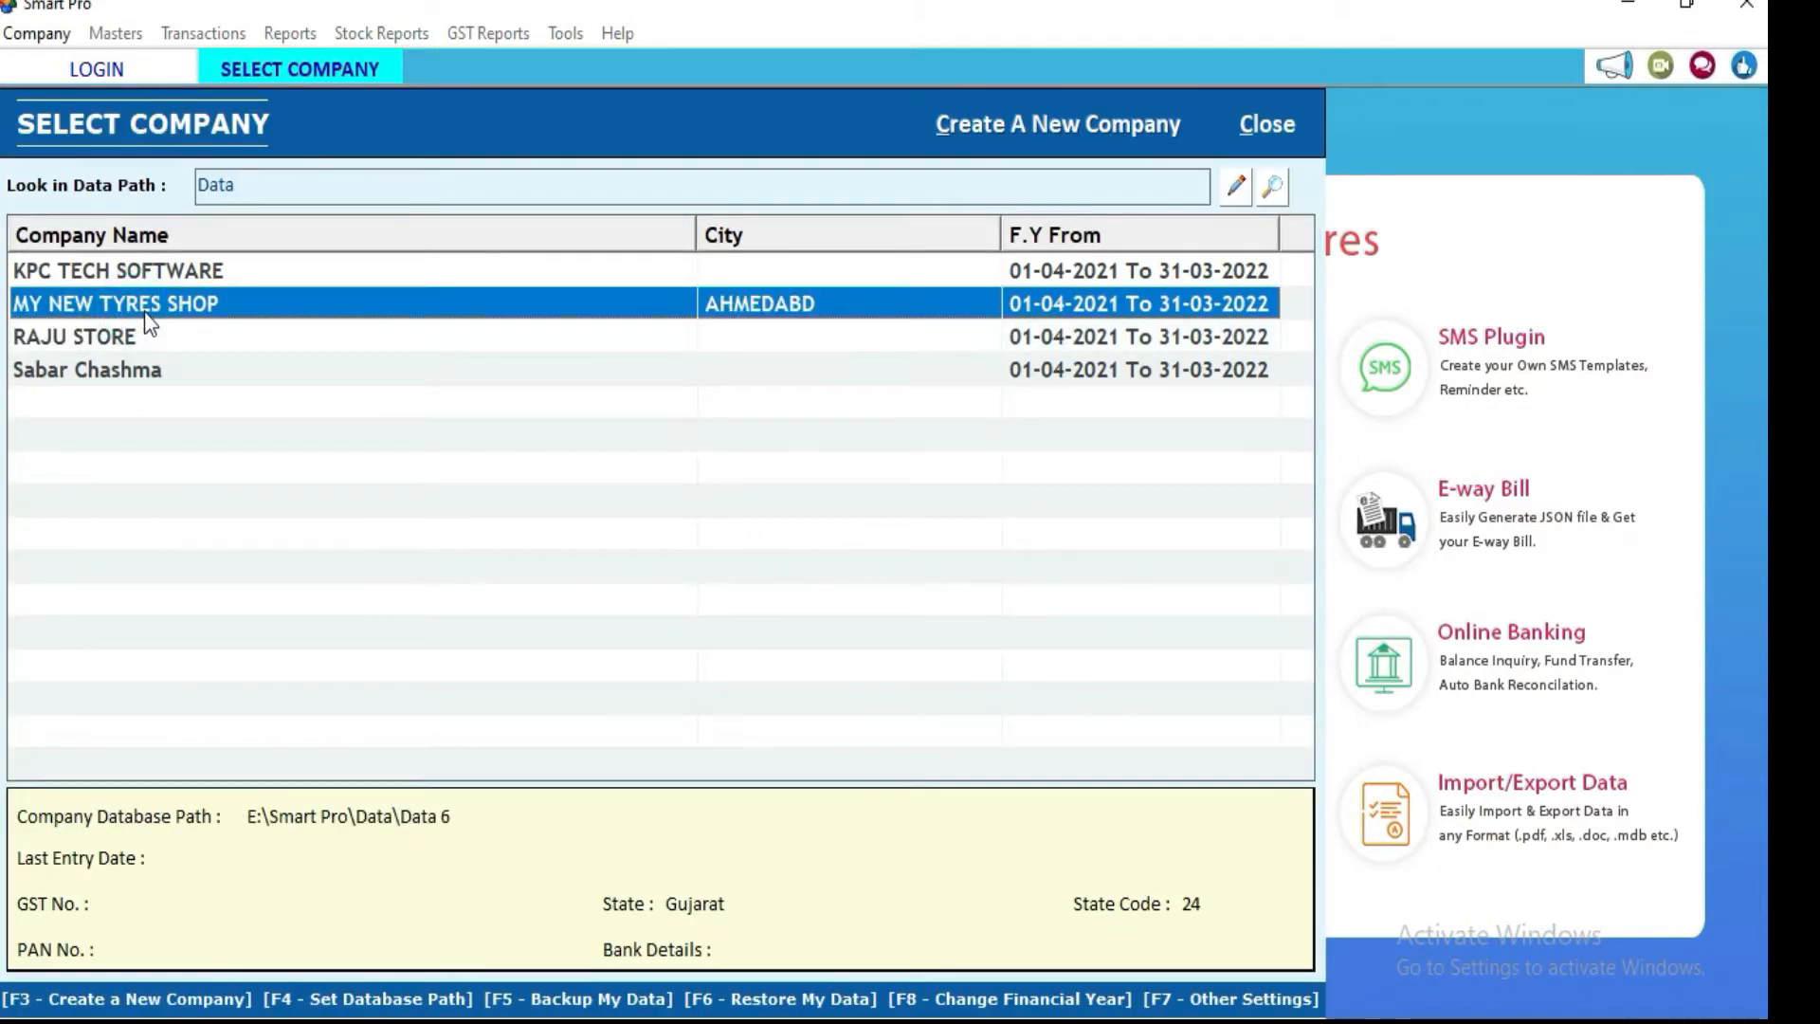
double_click(144, 311)
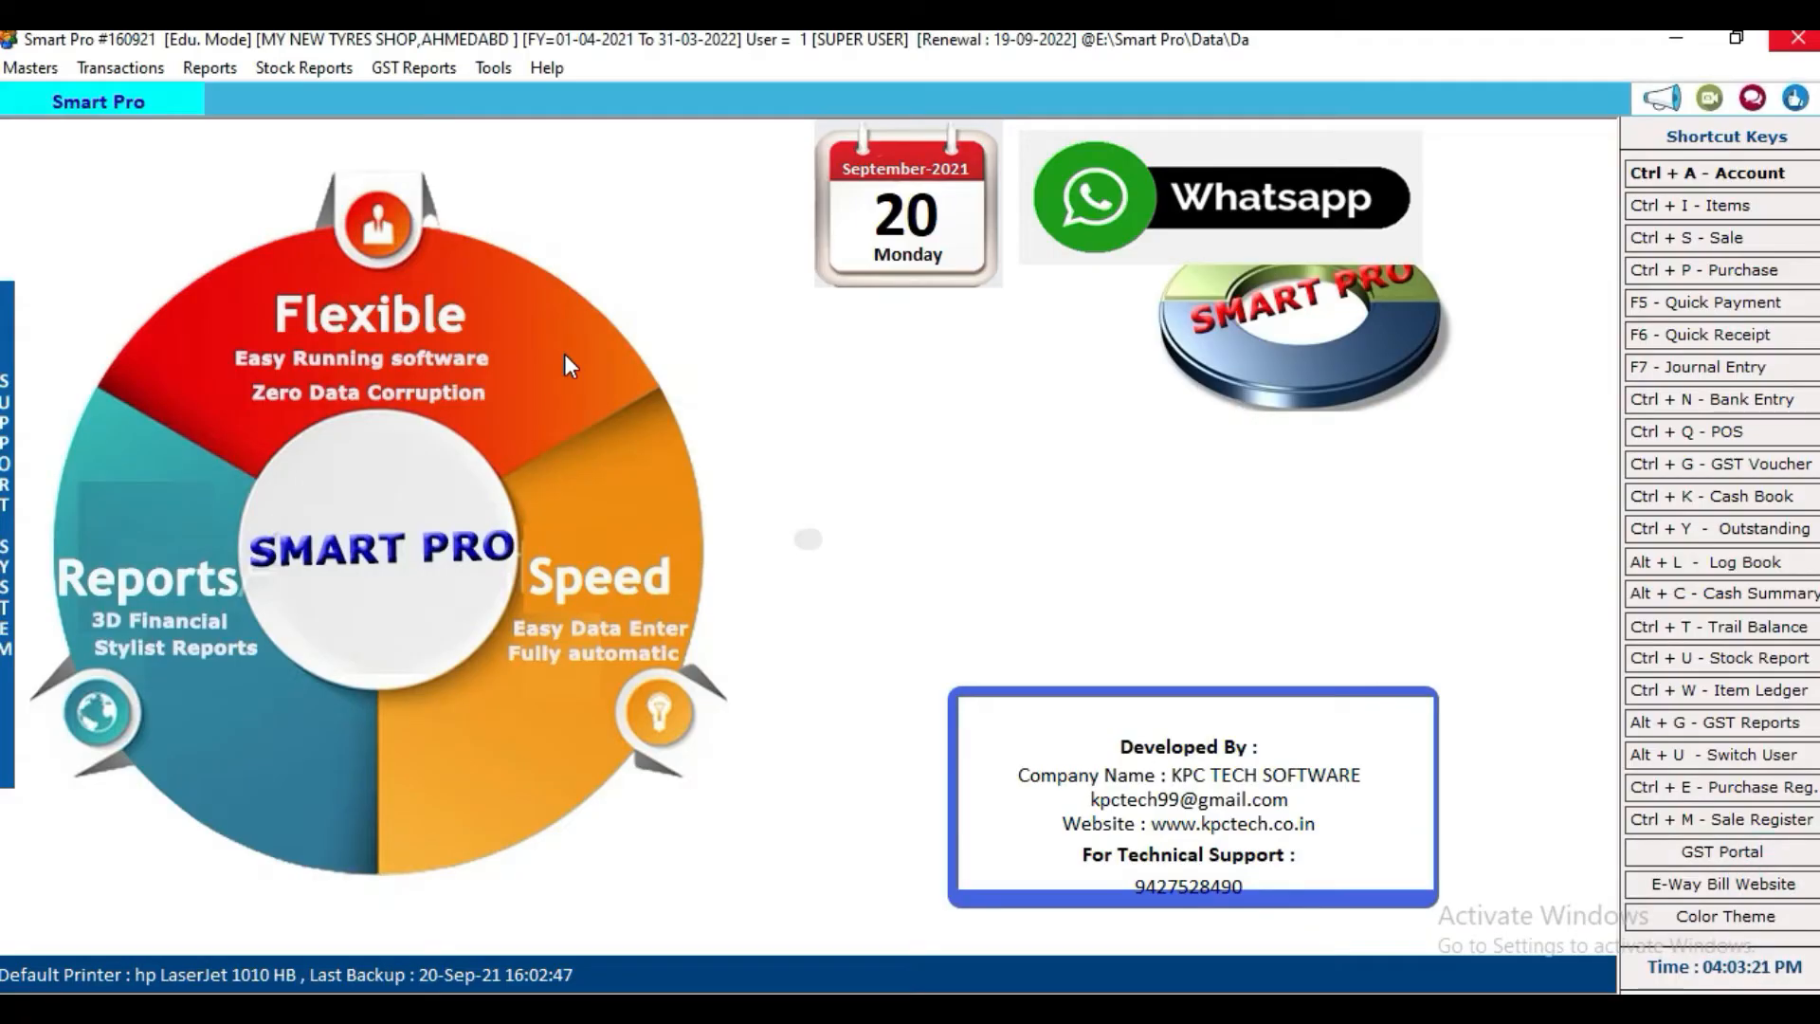
click(50, 72)
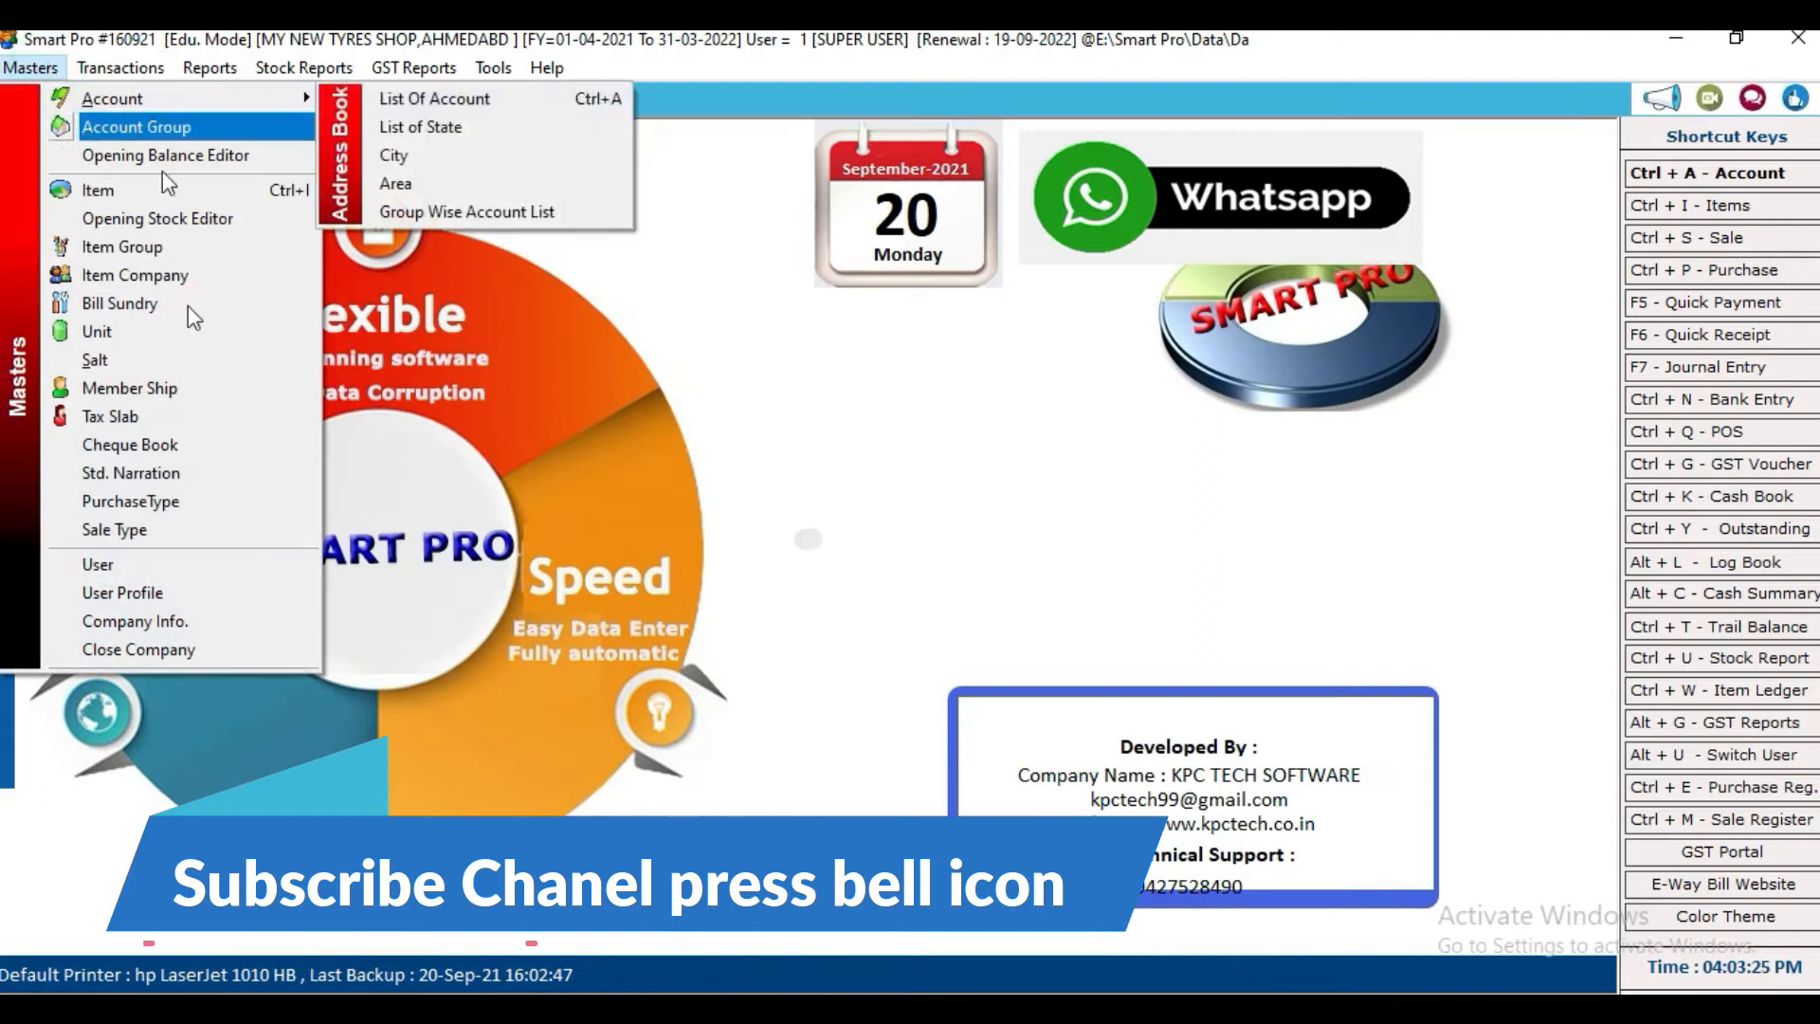
click(198, 622)
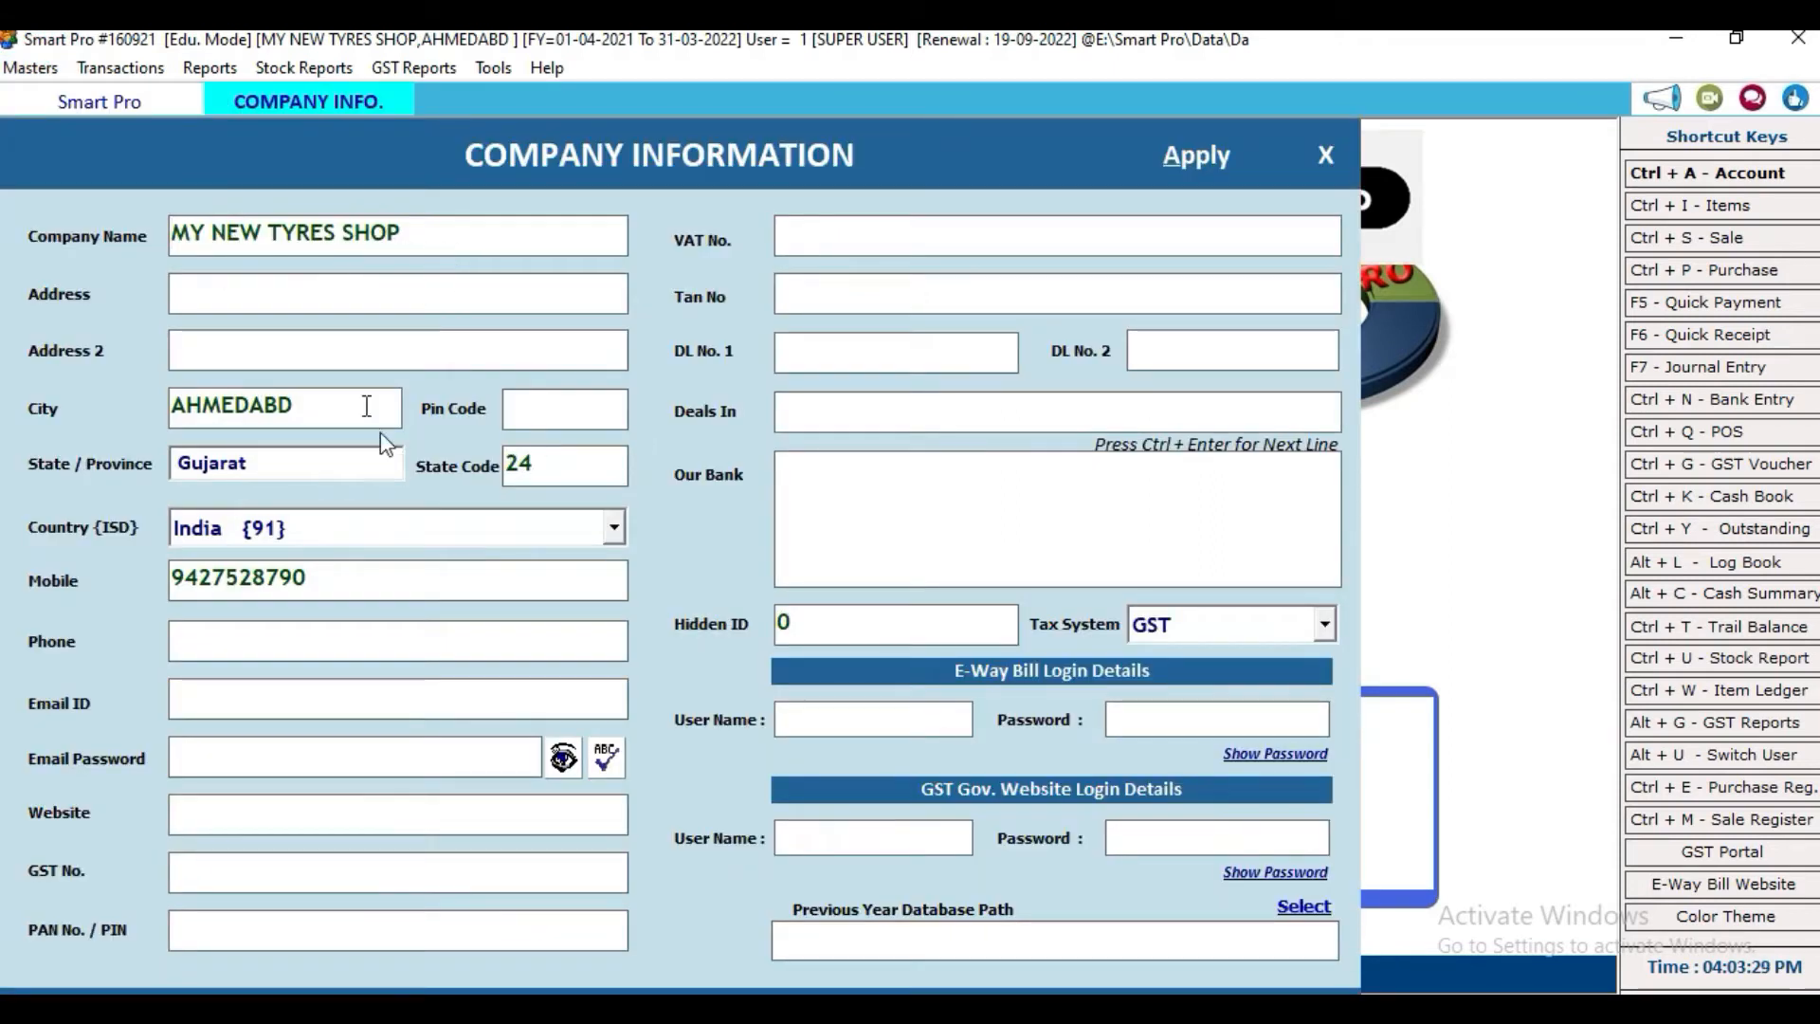
click(1196, 155)
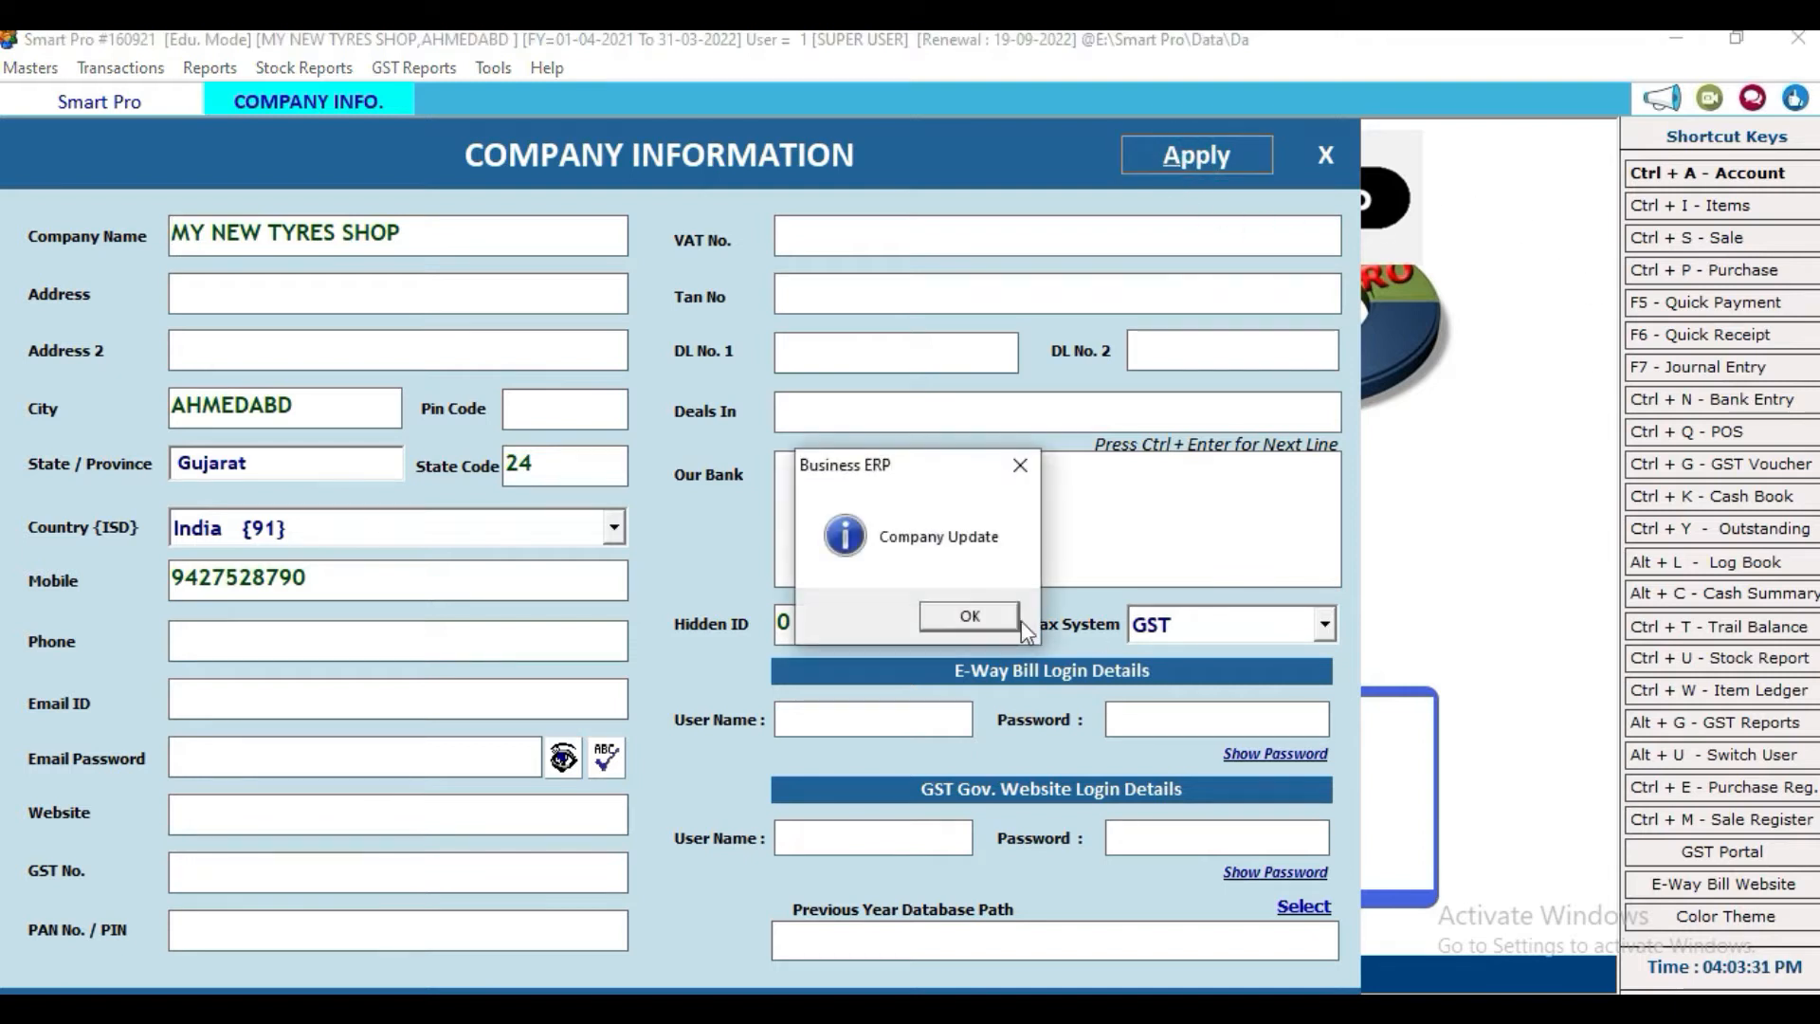
click(993, 614)
click(1325, 154)
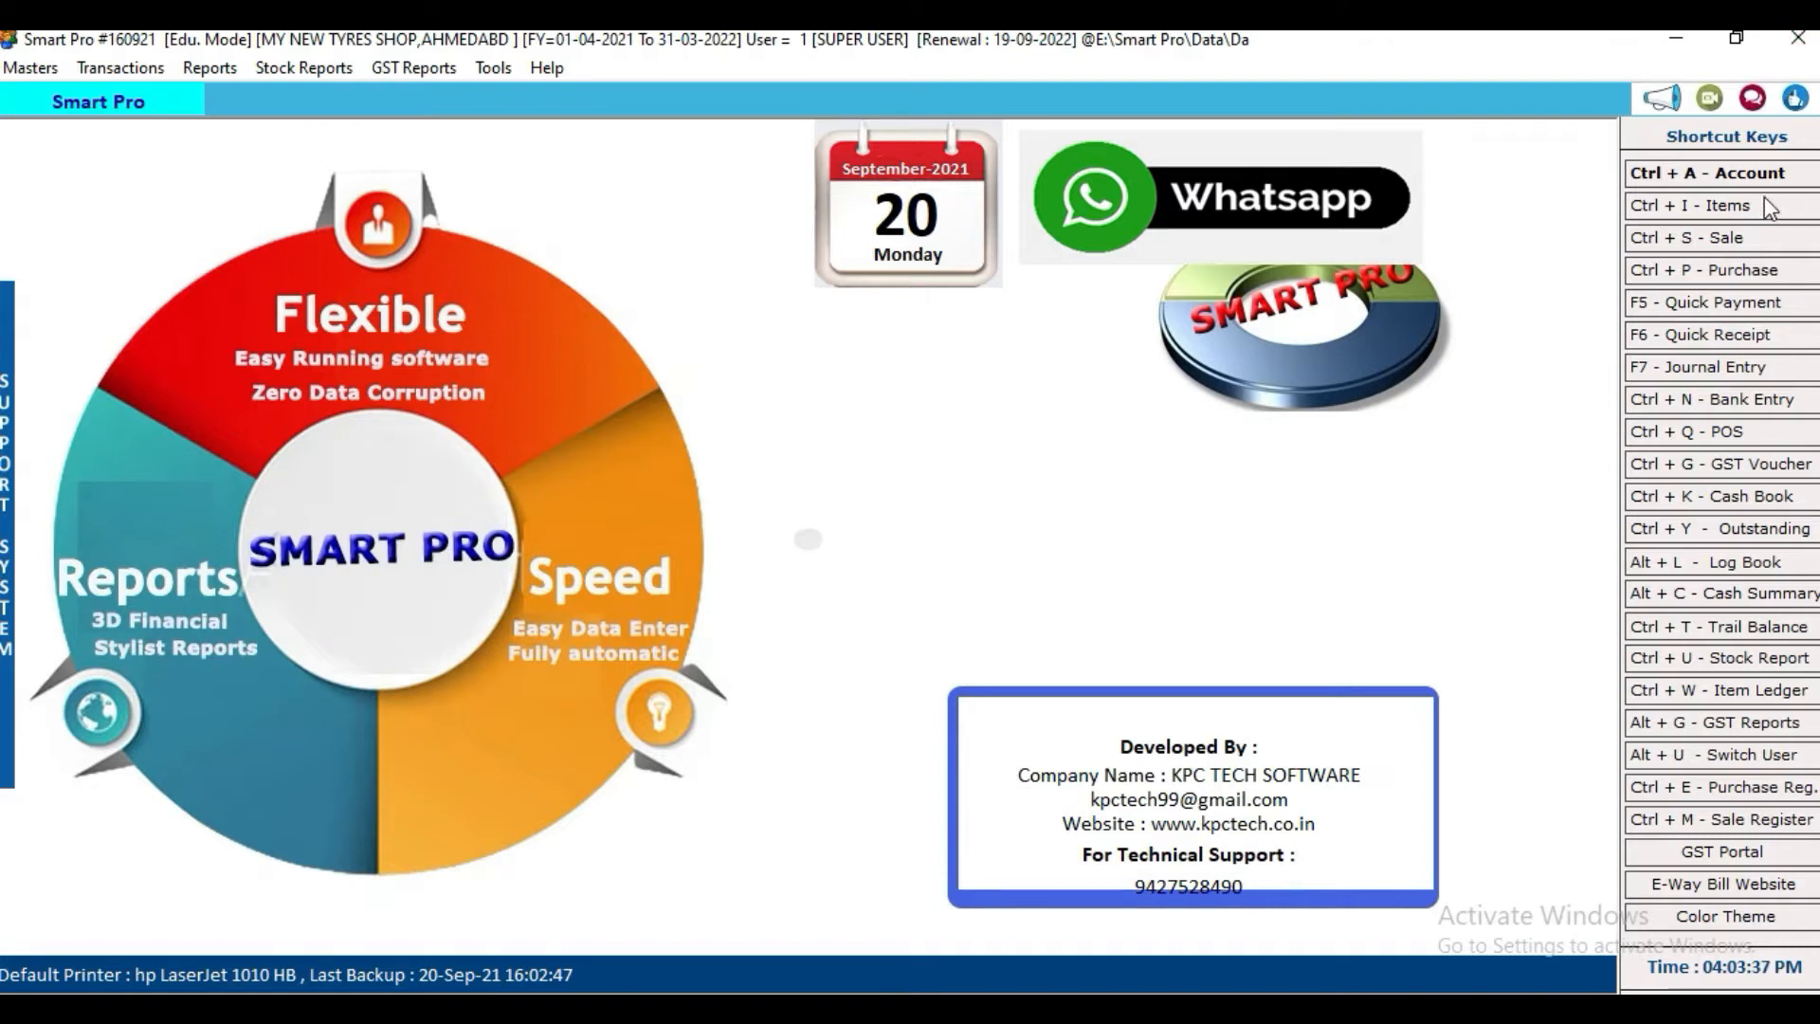
Step: In Subitem Master, set No. of Sub Items to 1 titled TYPE and apply the item settings
key(ctrl+i)
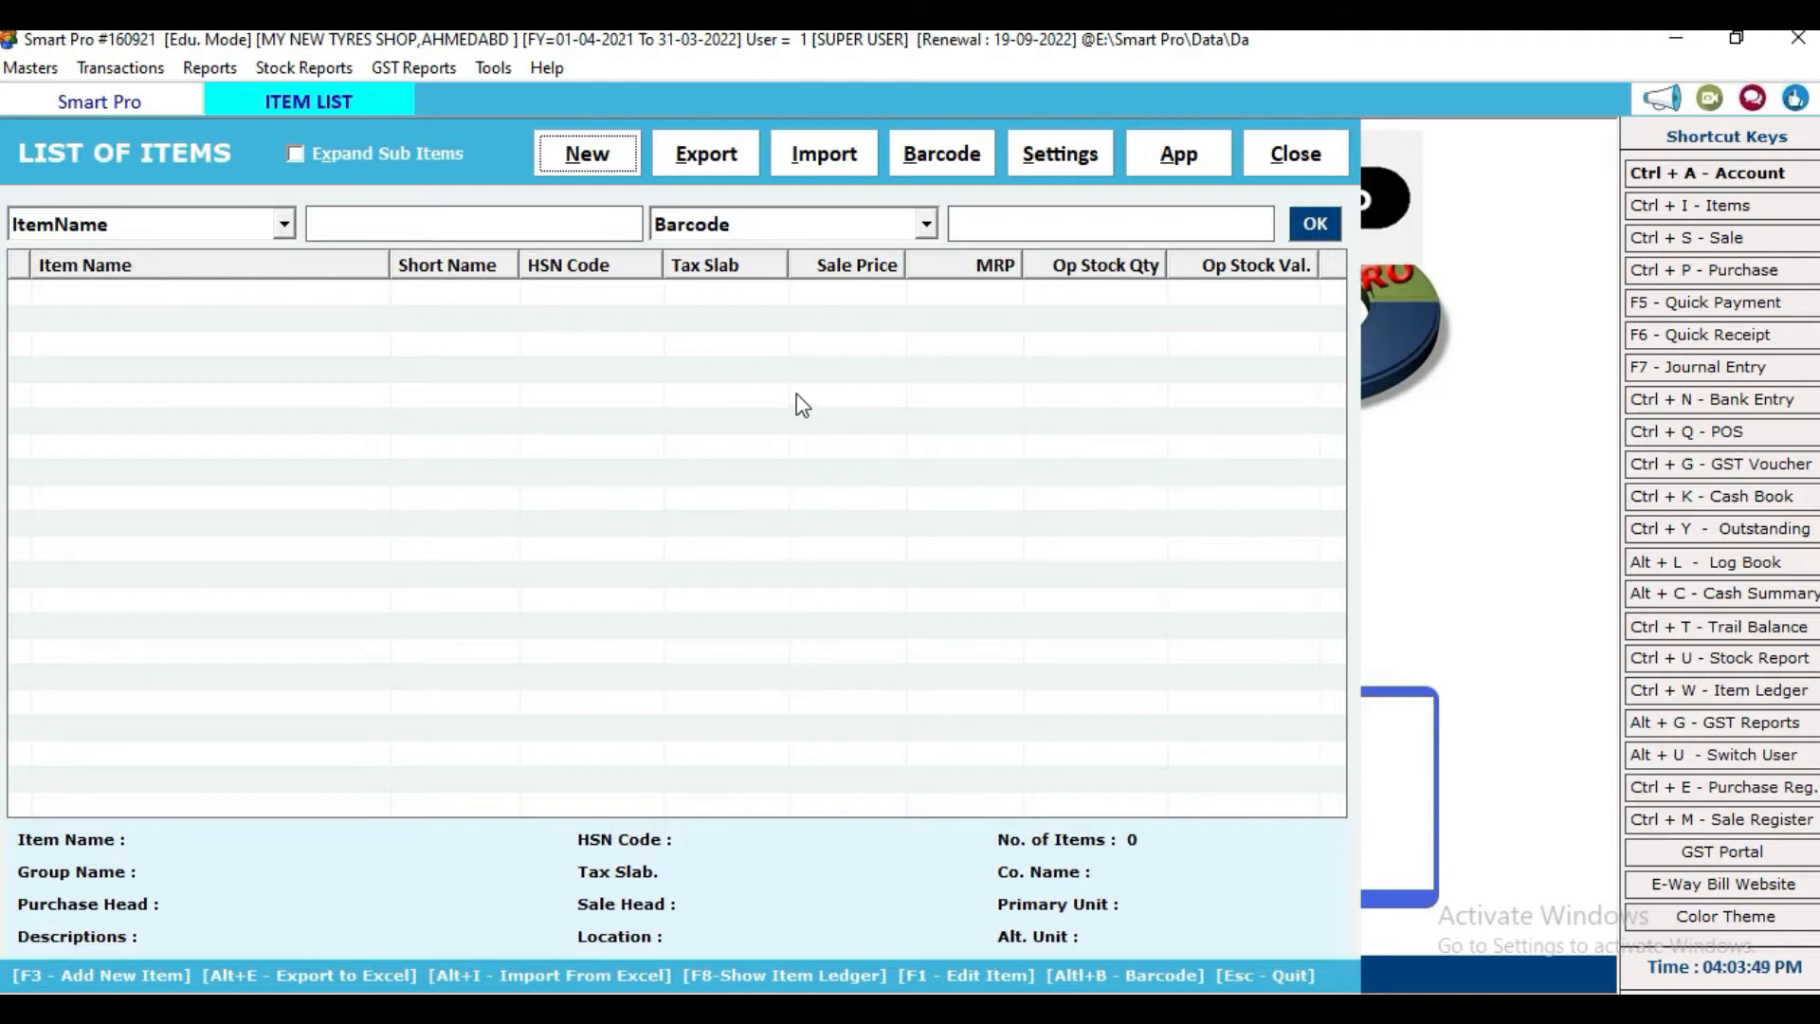
click(1061, 152)
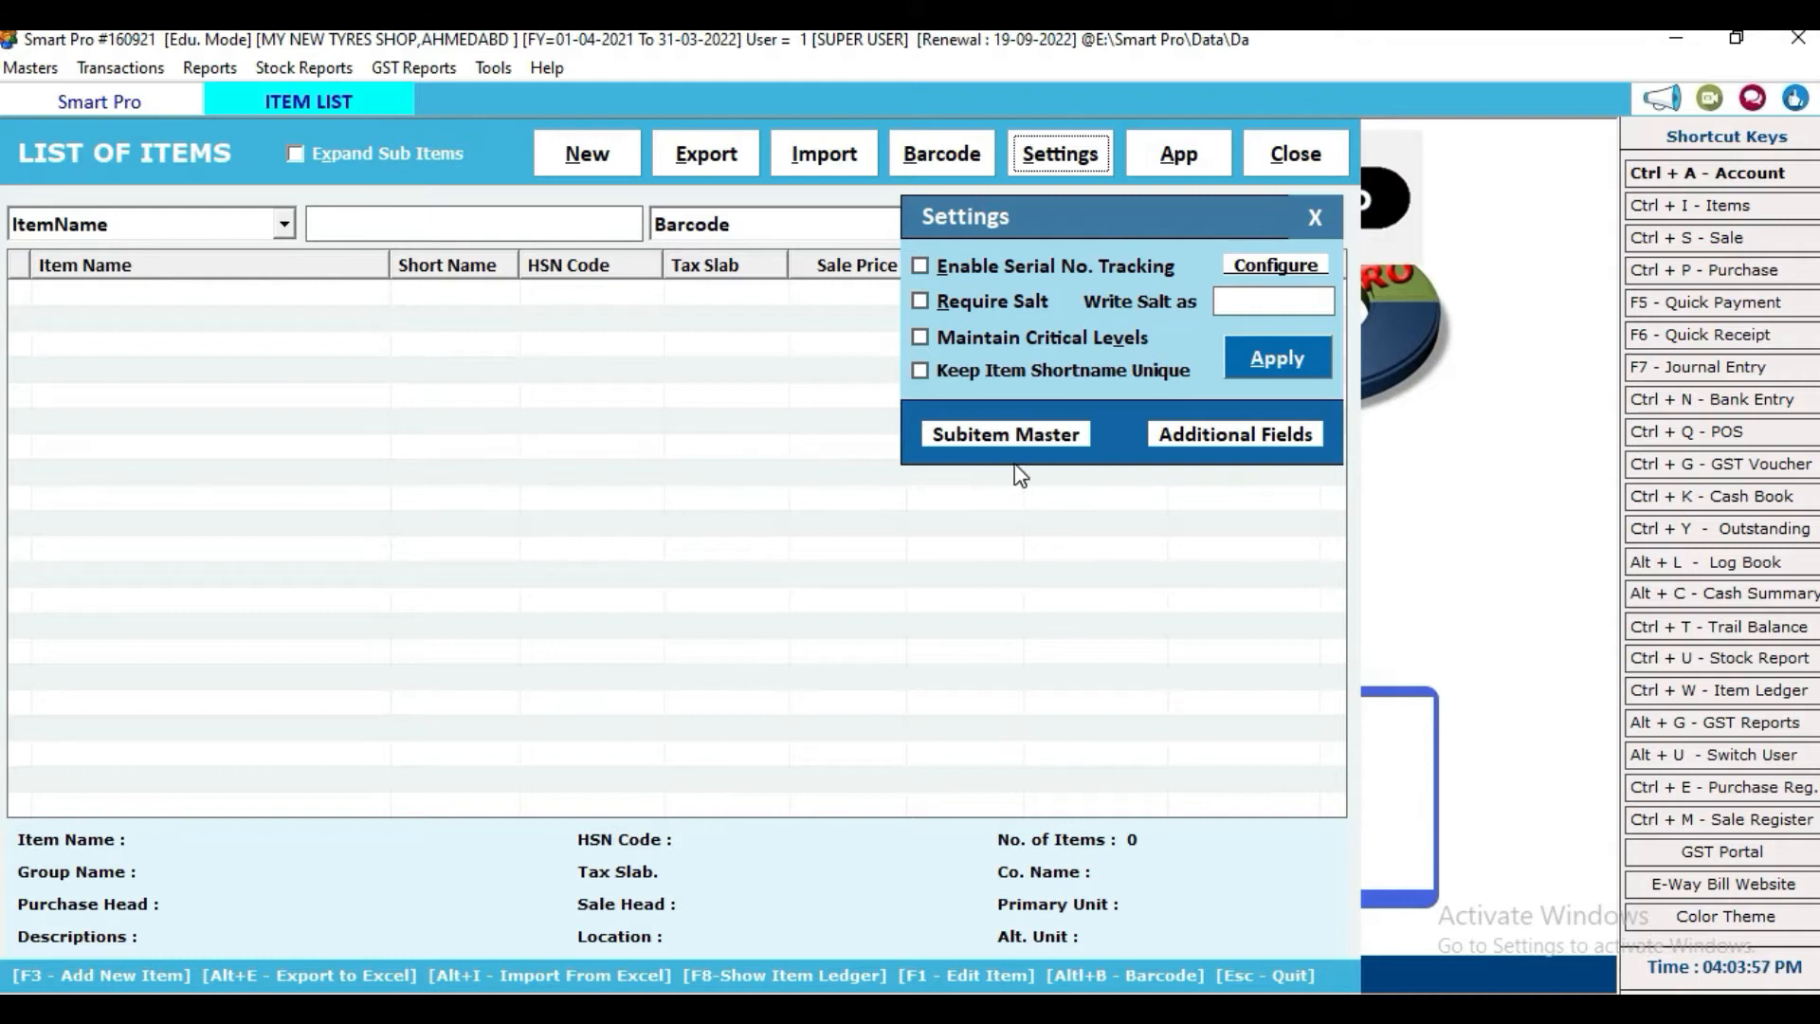
click(1010, 435)
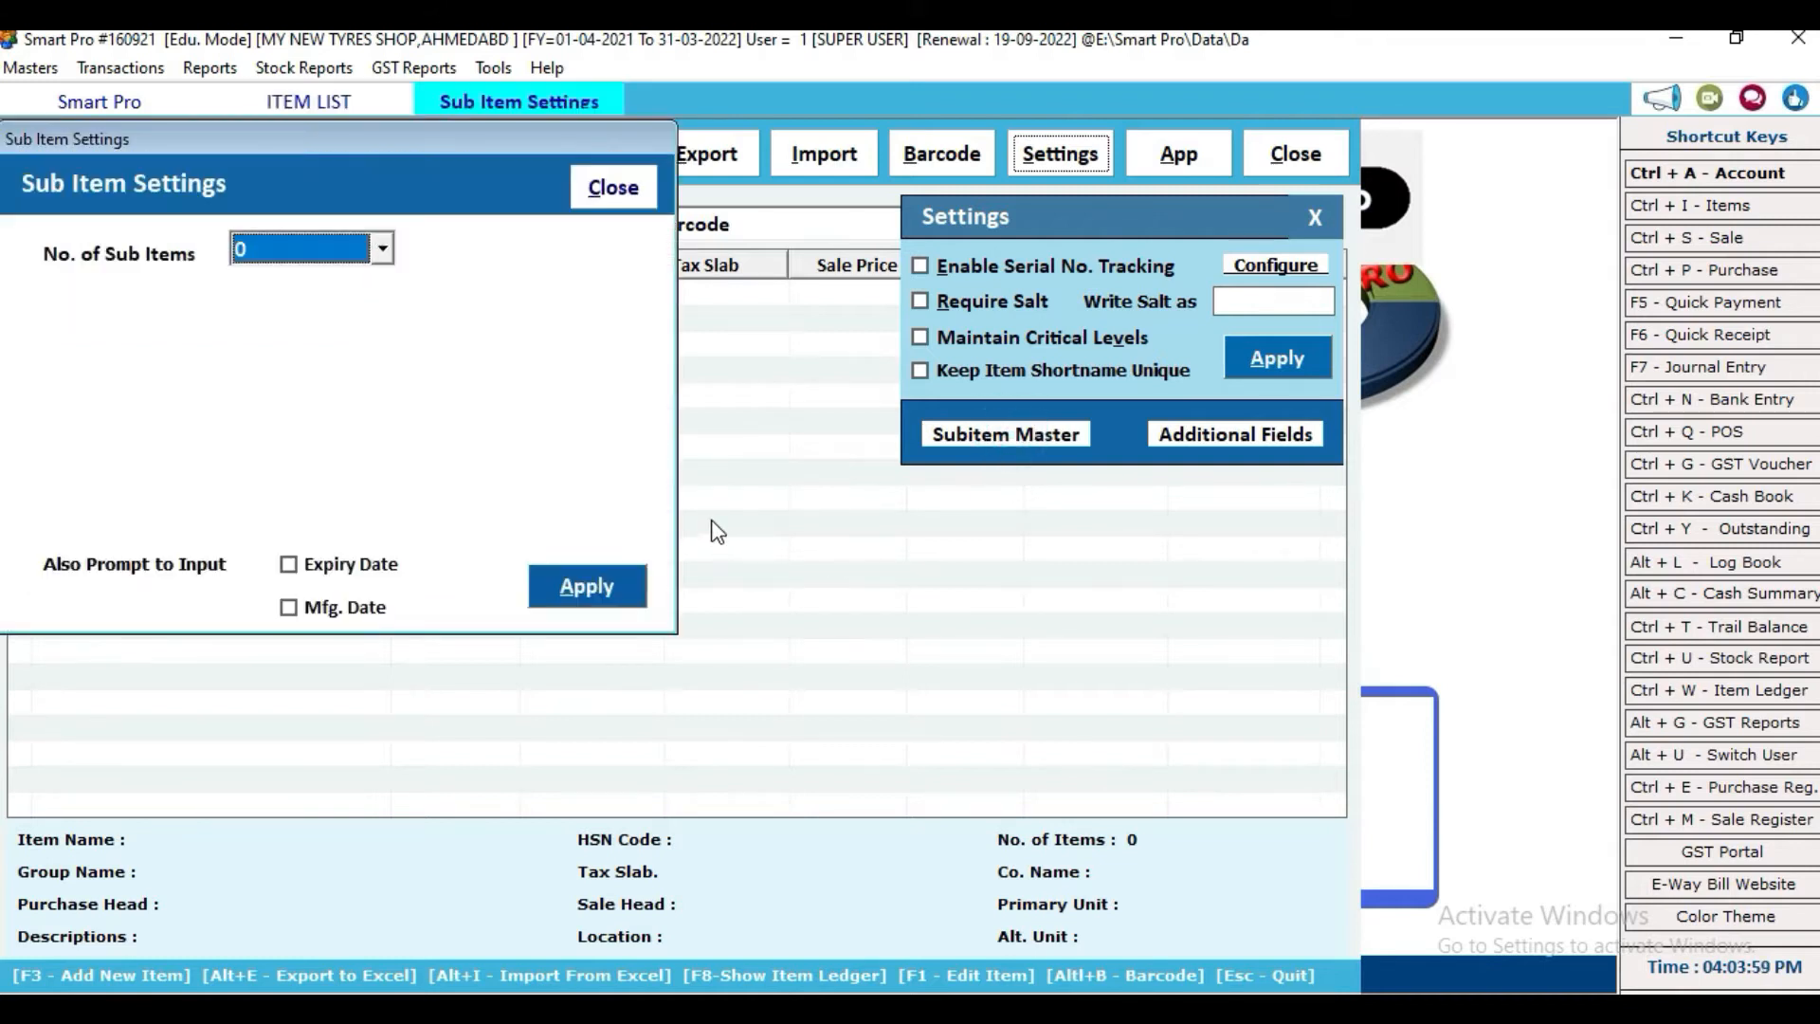
click(383, 251)
click(317, 304)
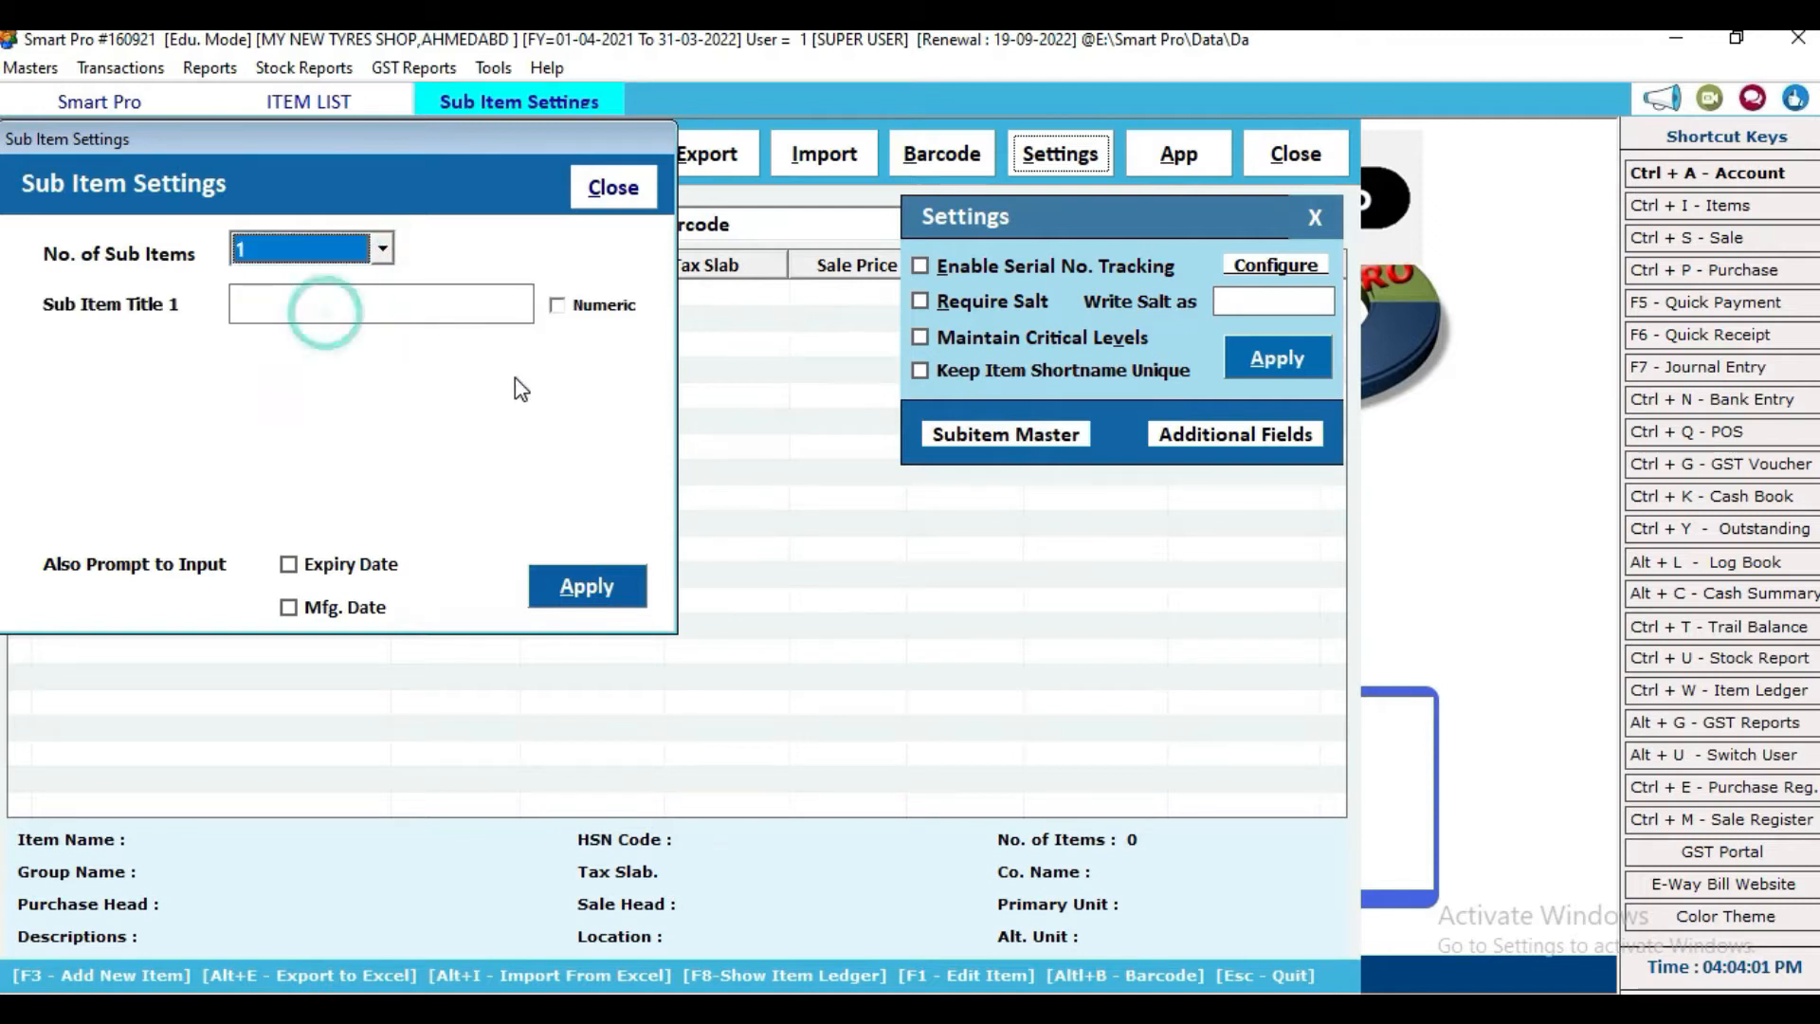
click(416, 310)
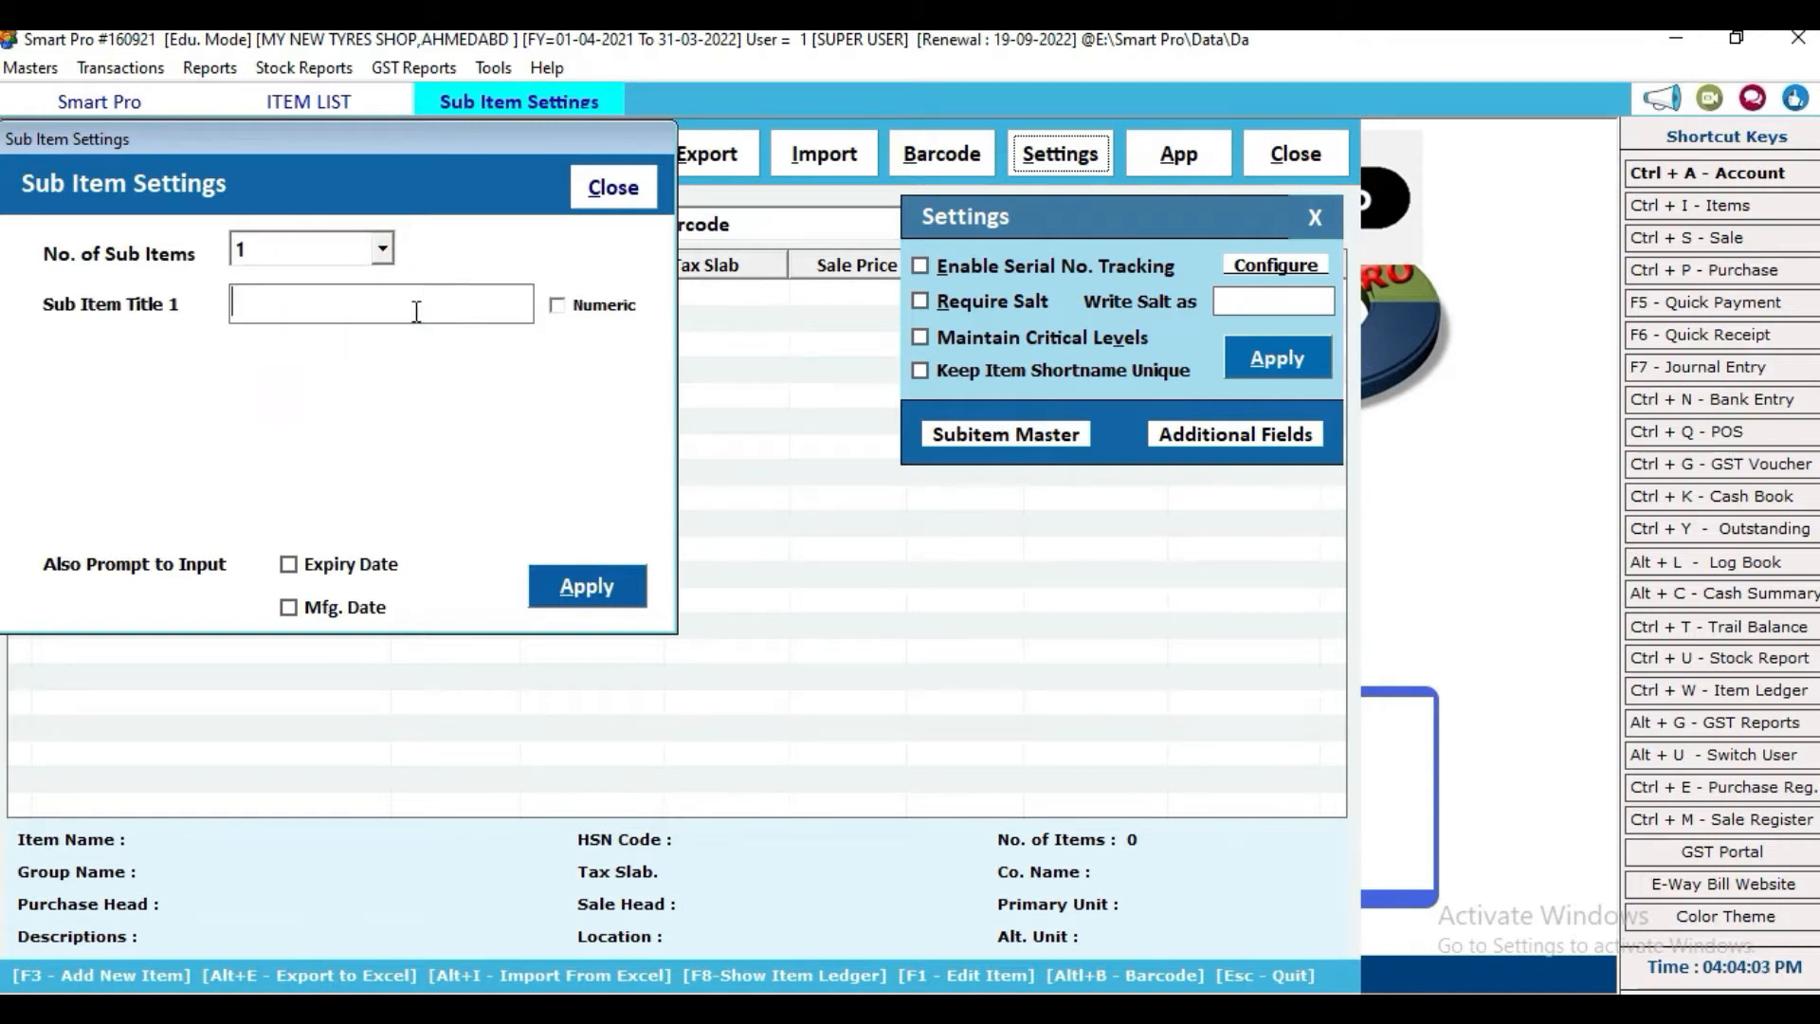
text(TYPE)
click(380, 249)
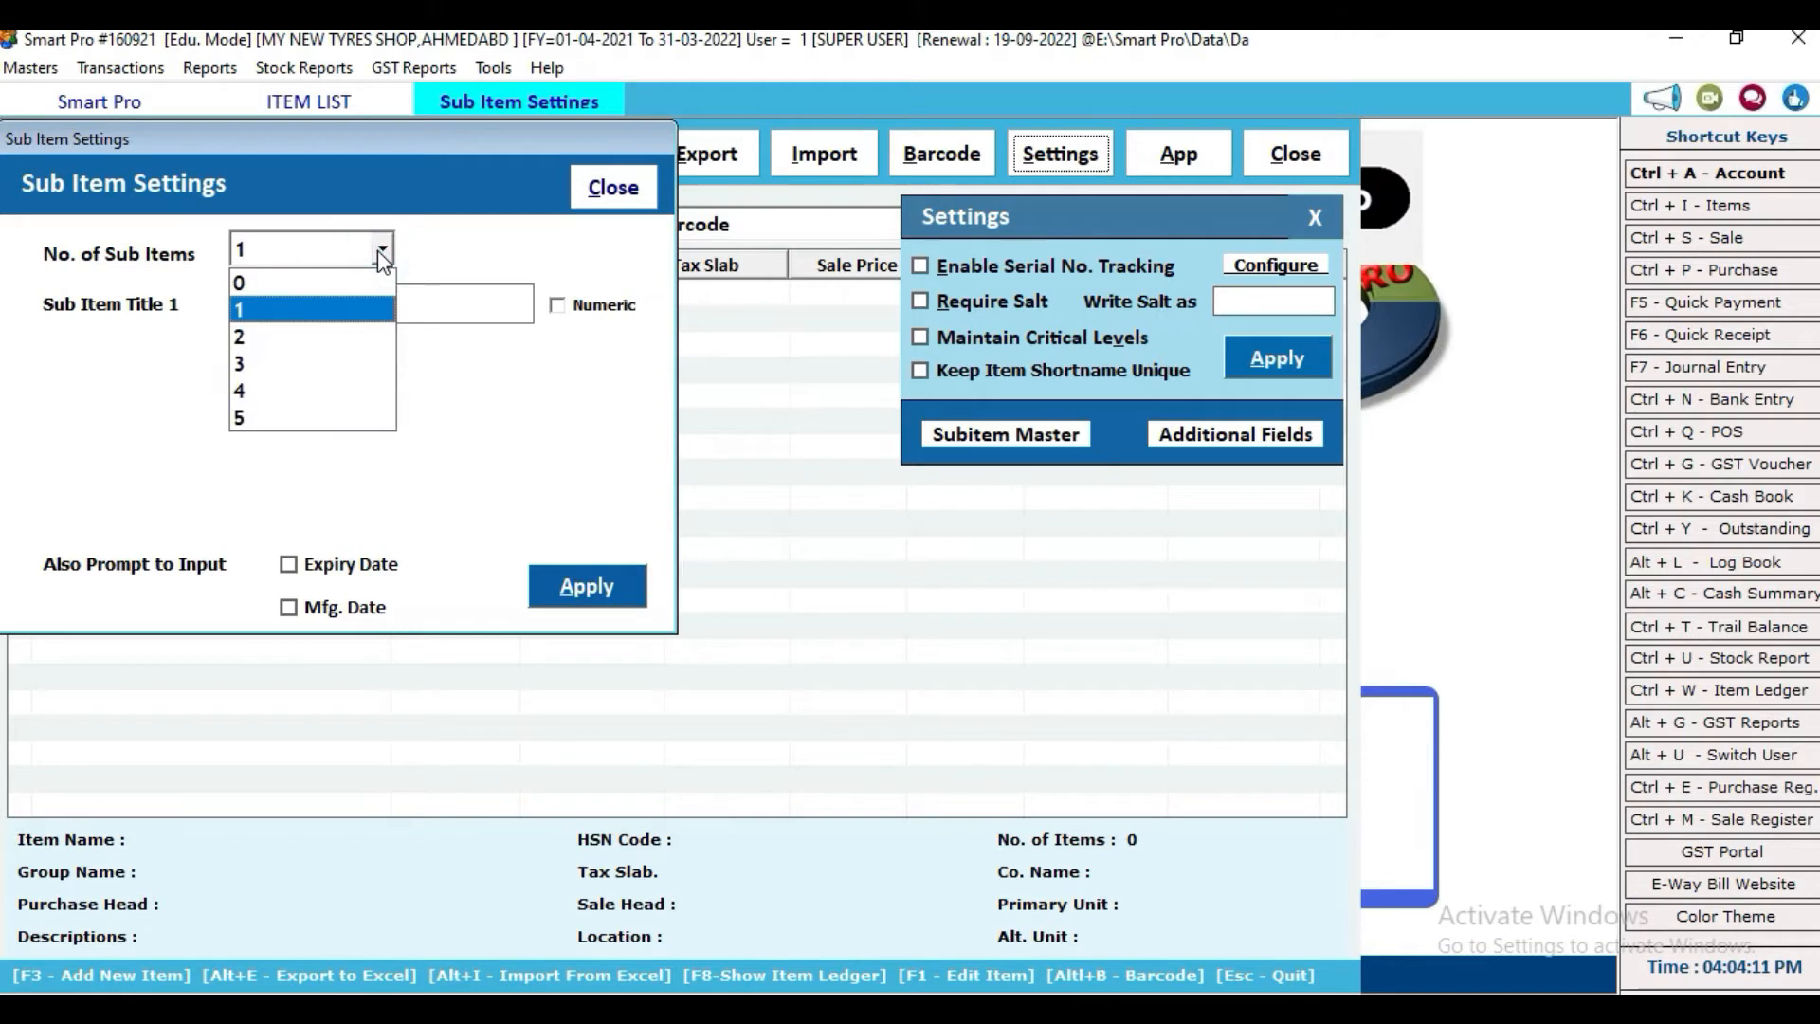
click(380, 249)
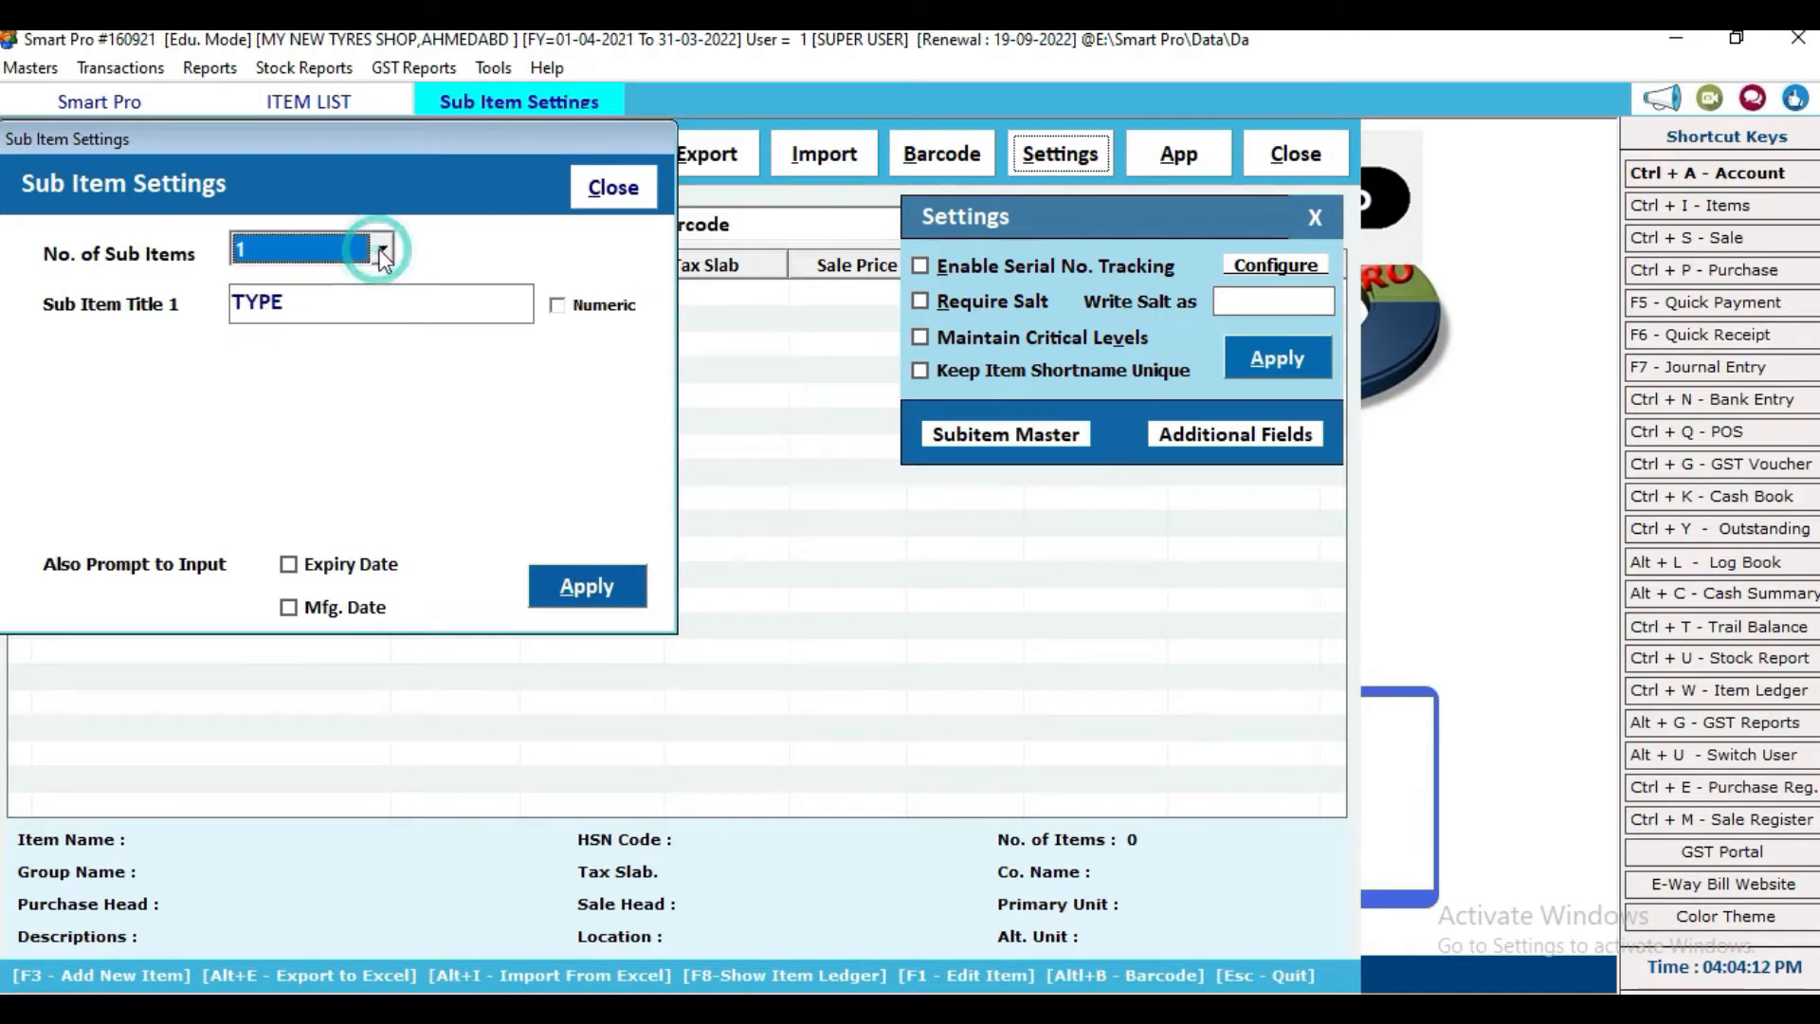
click(616, 585)
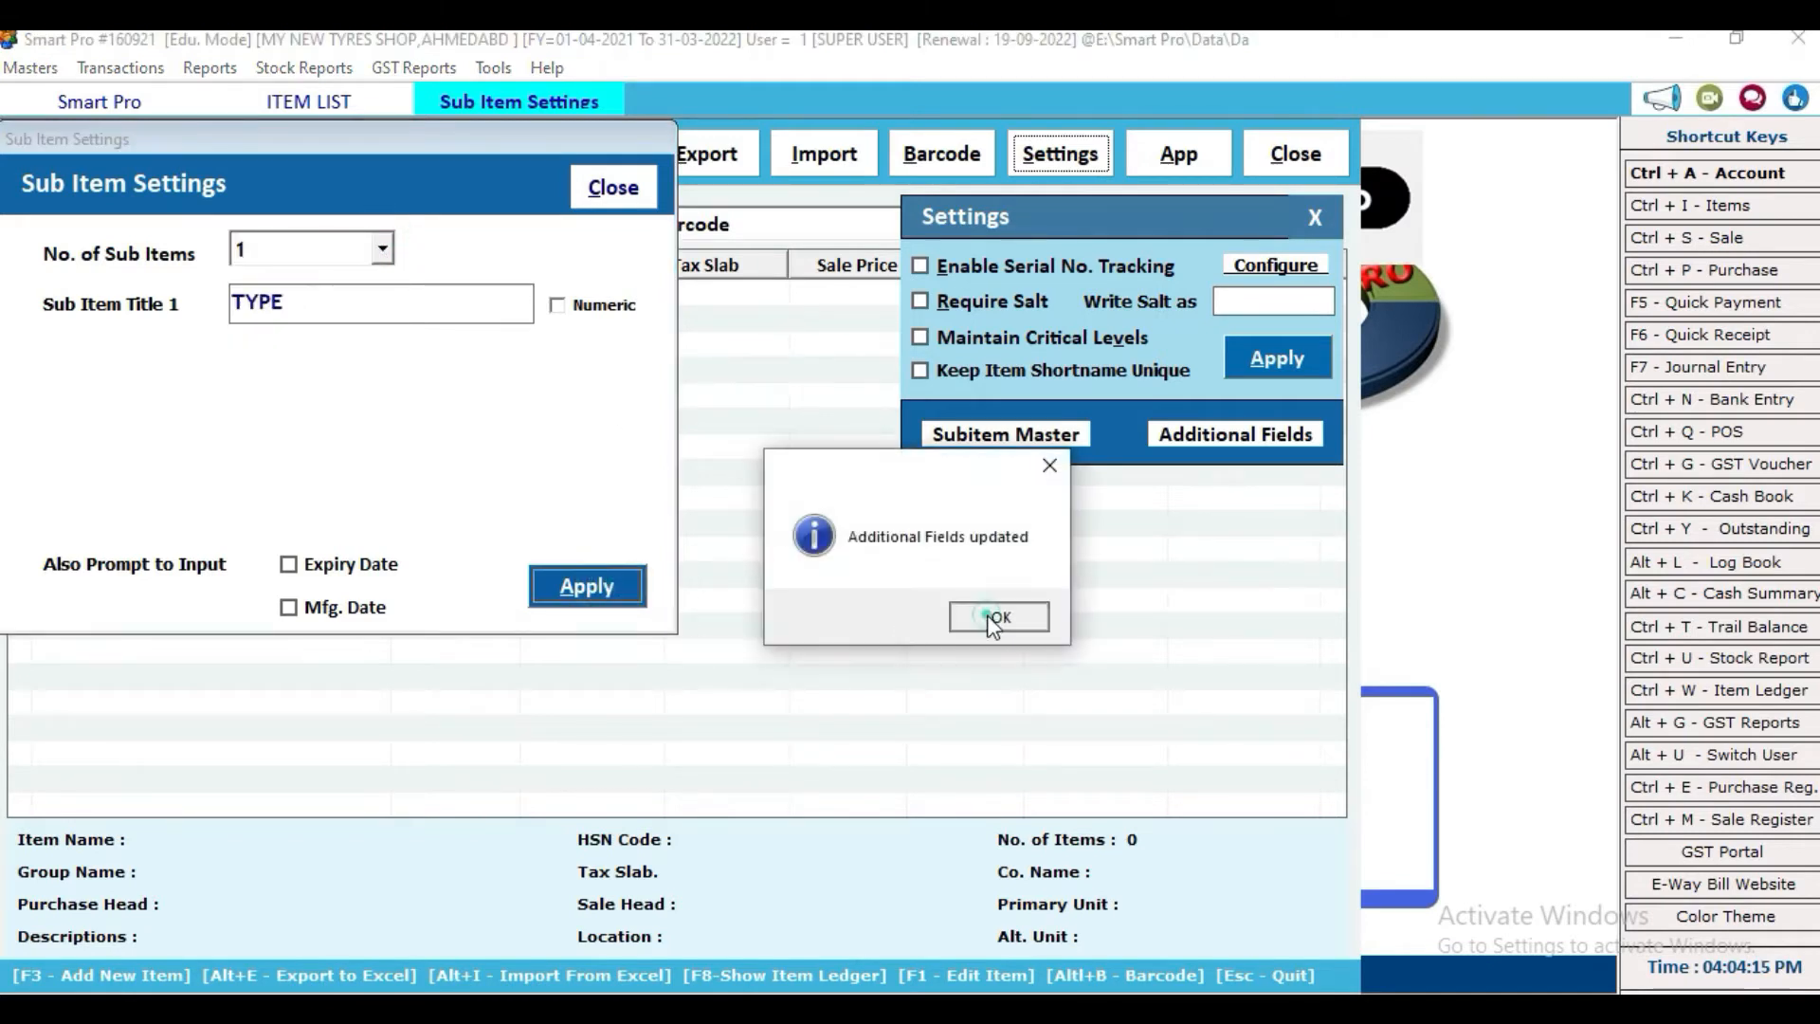
click(992, 621)
click(611, 187)
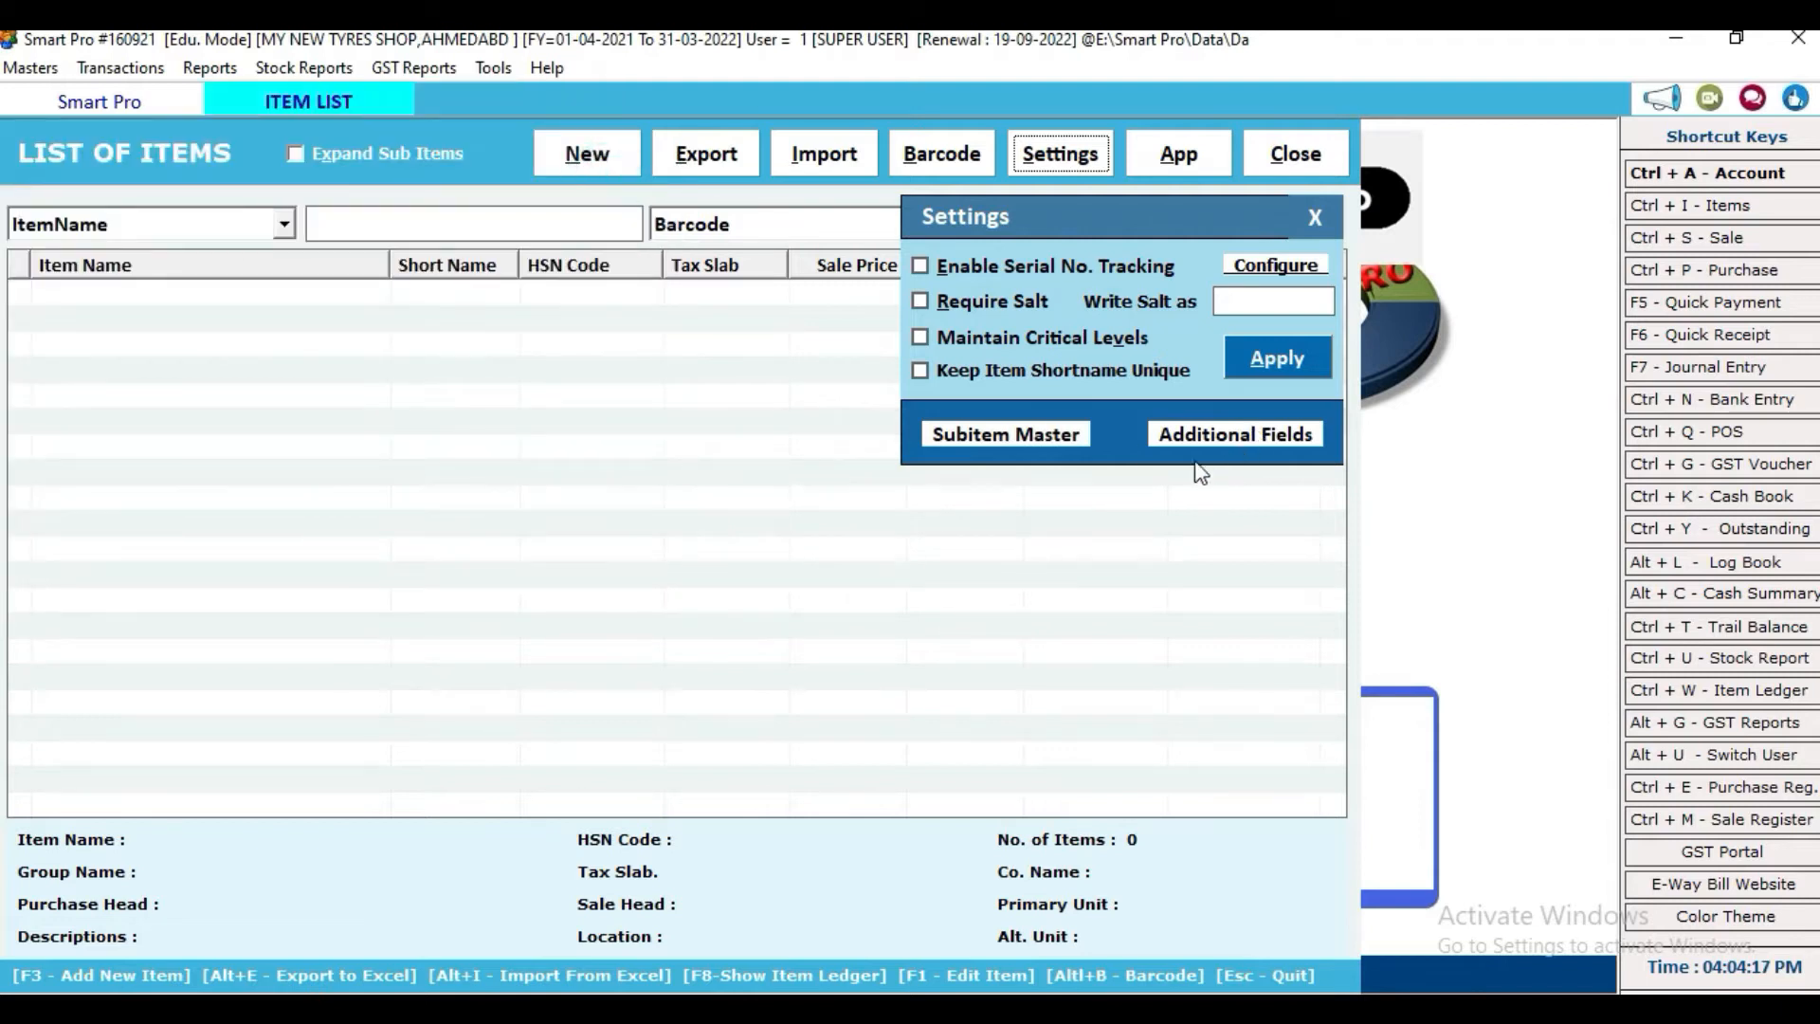
click(1278, 369)
Step: Start a new item named TVS TYRES in the General group
click(947, 614)
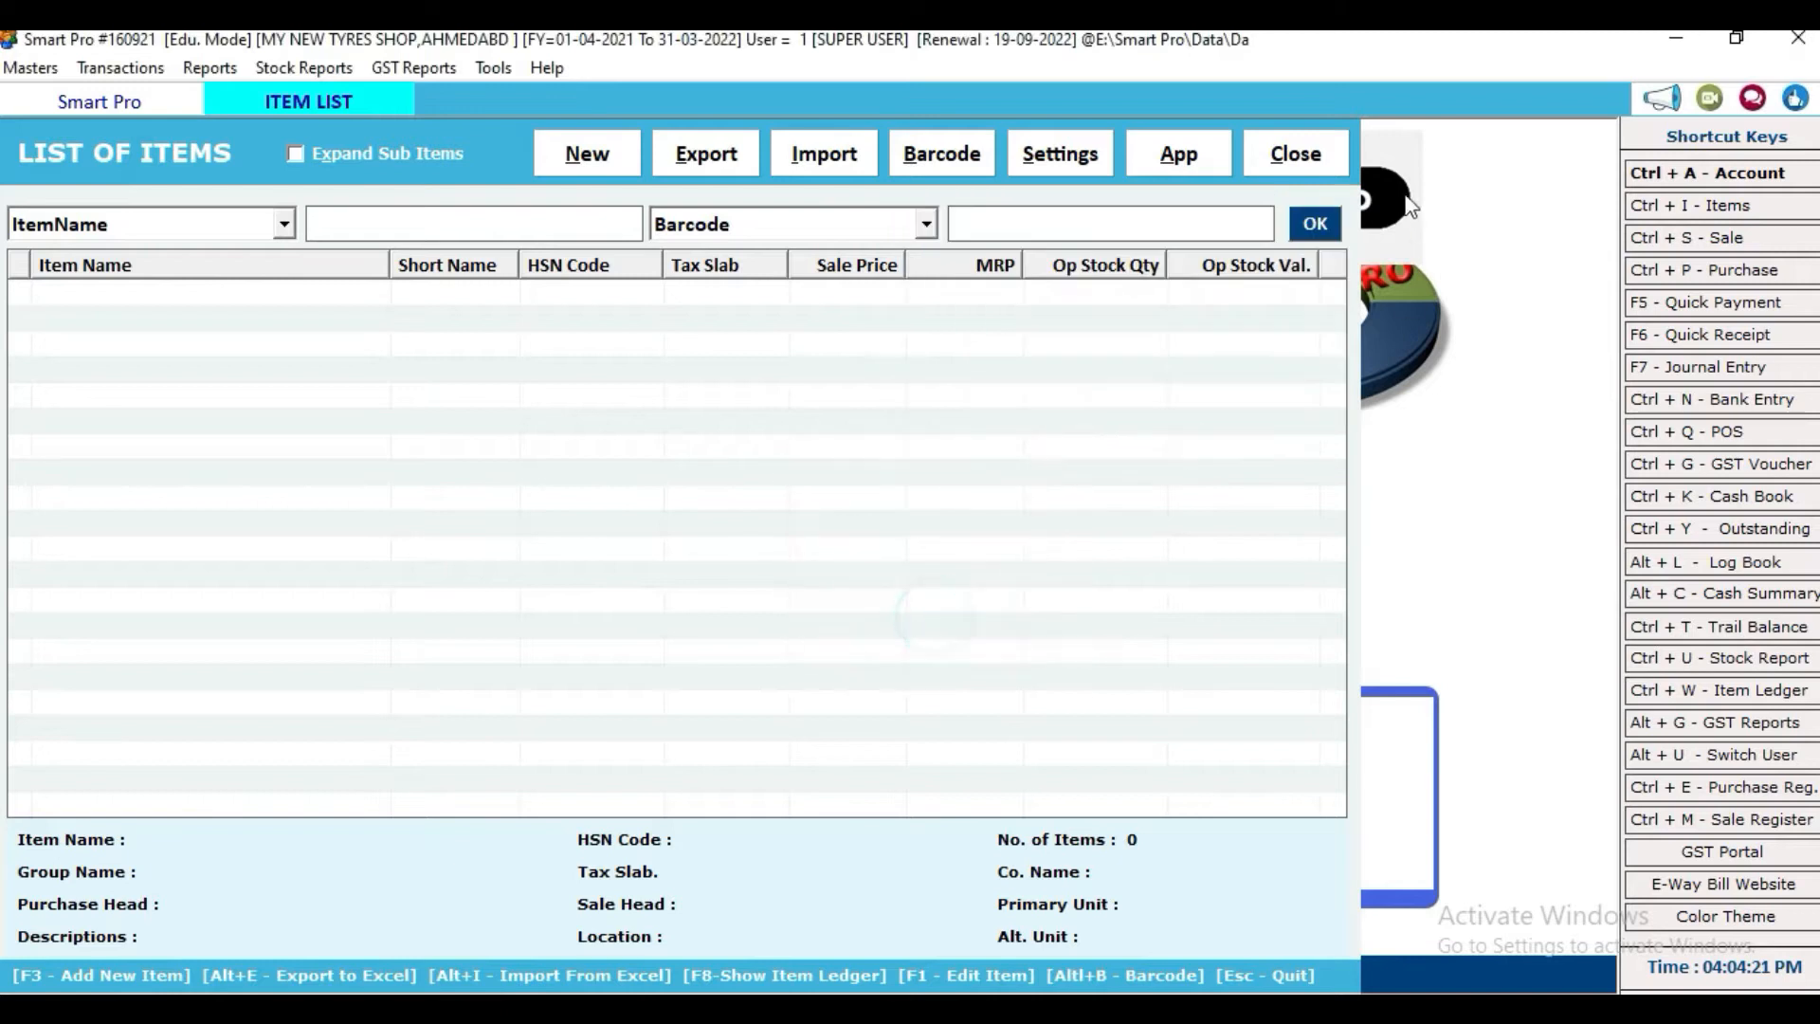
click(586, 153)
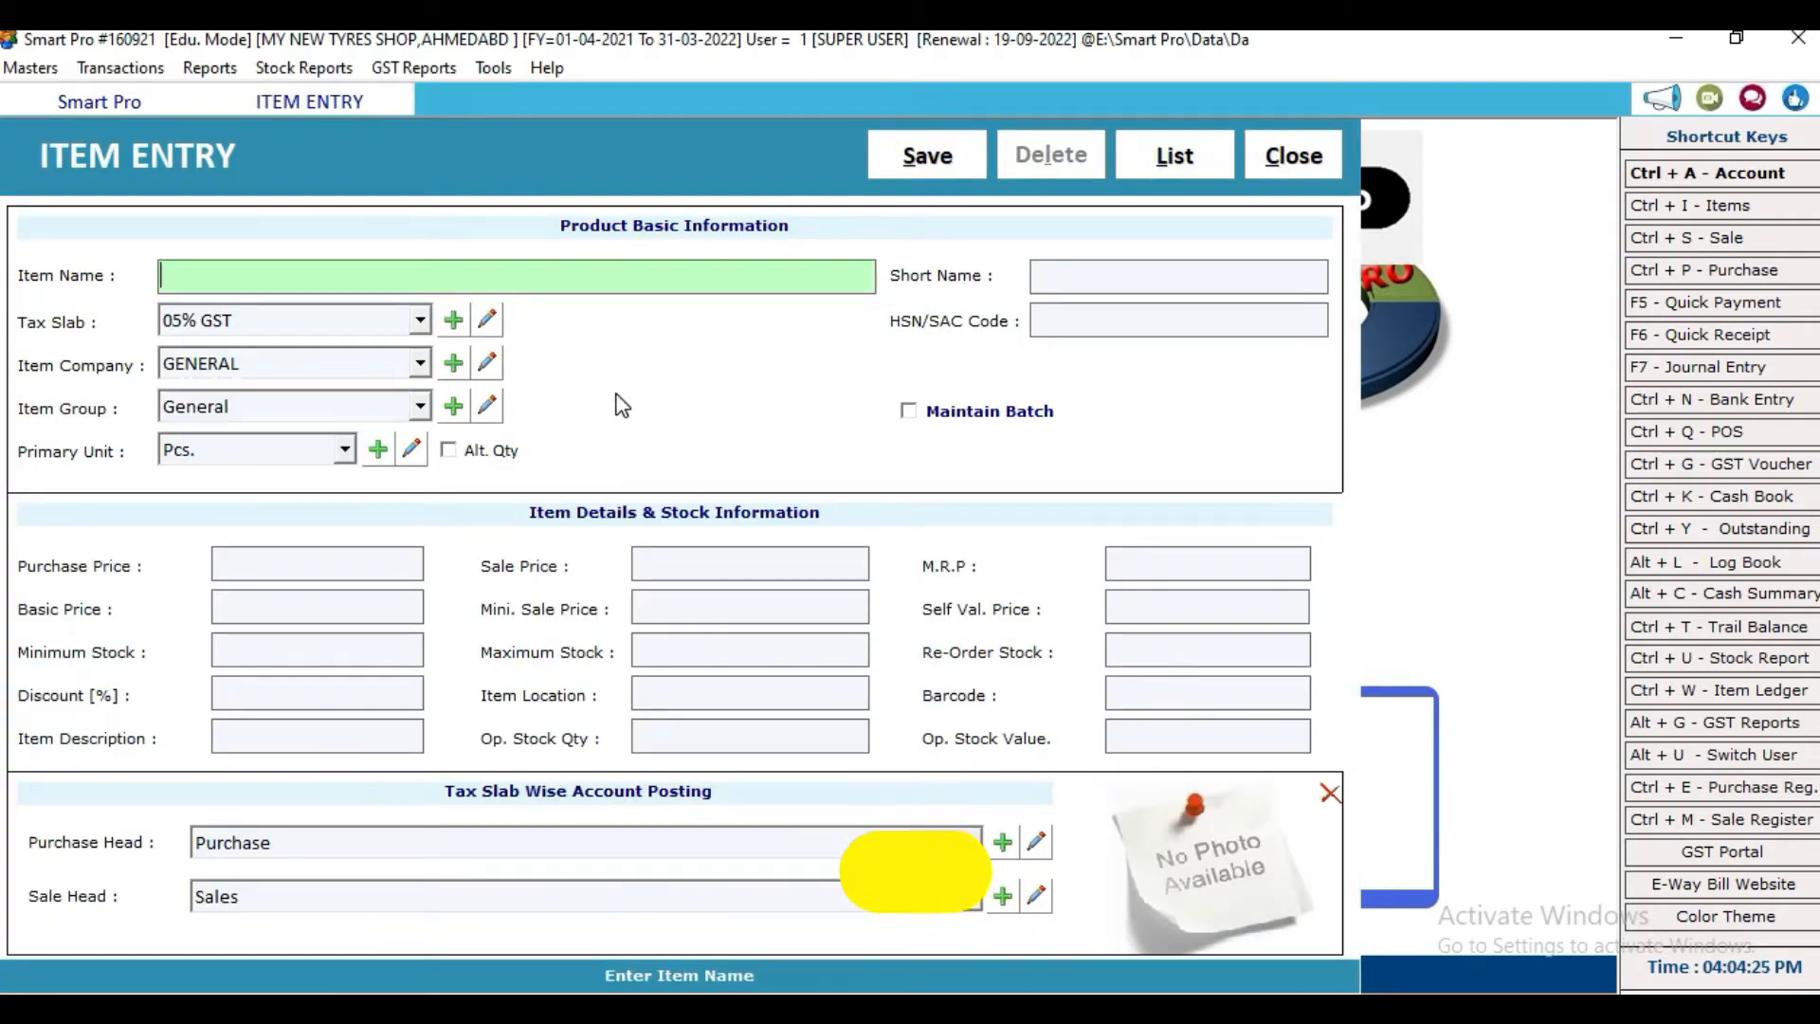
text(TVS )
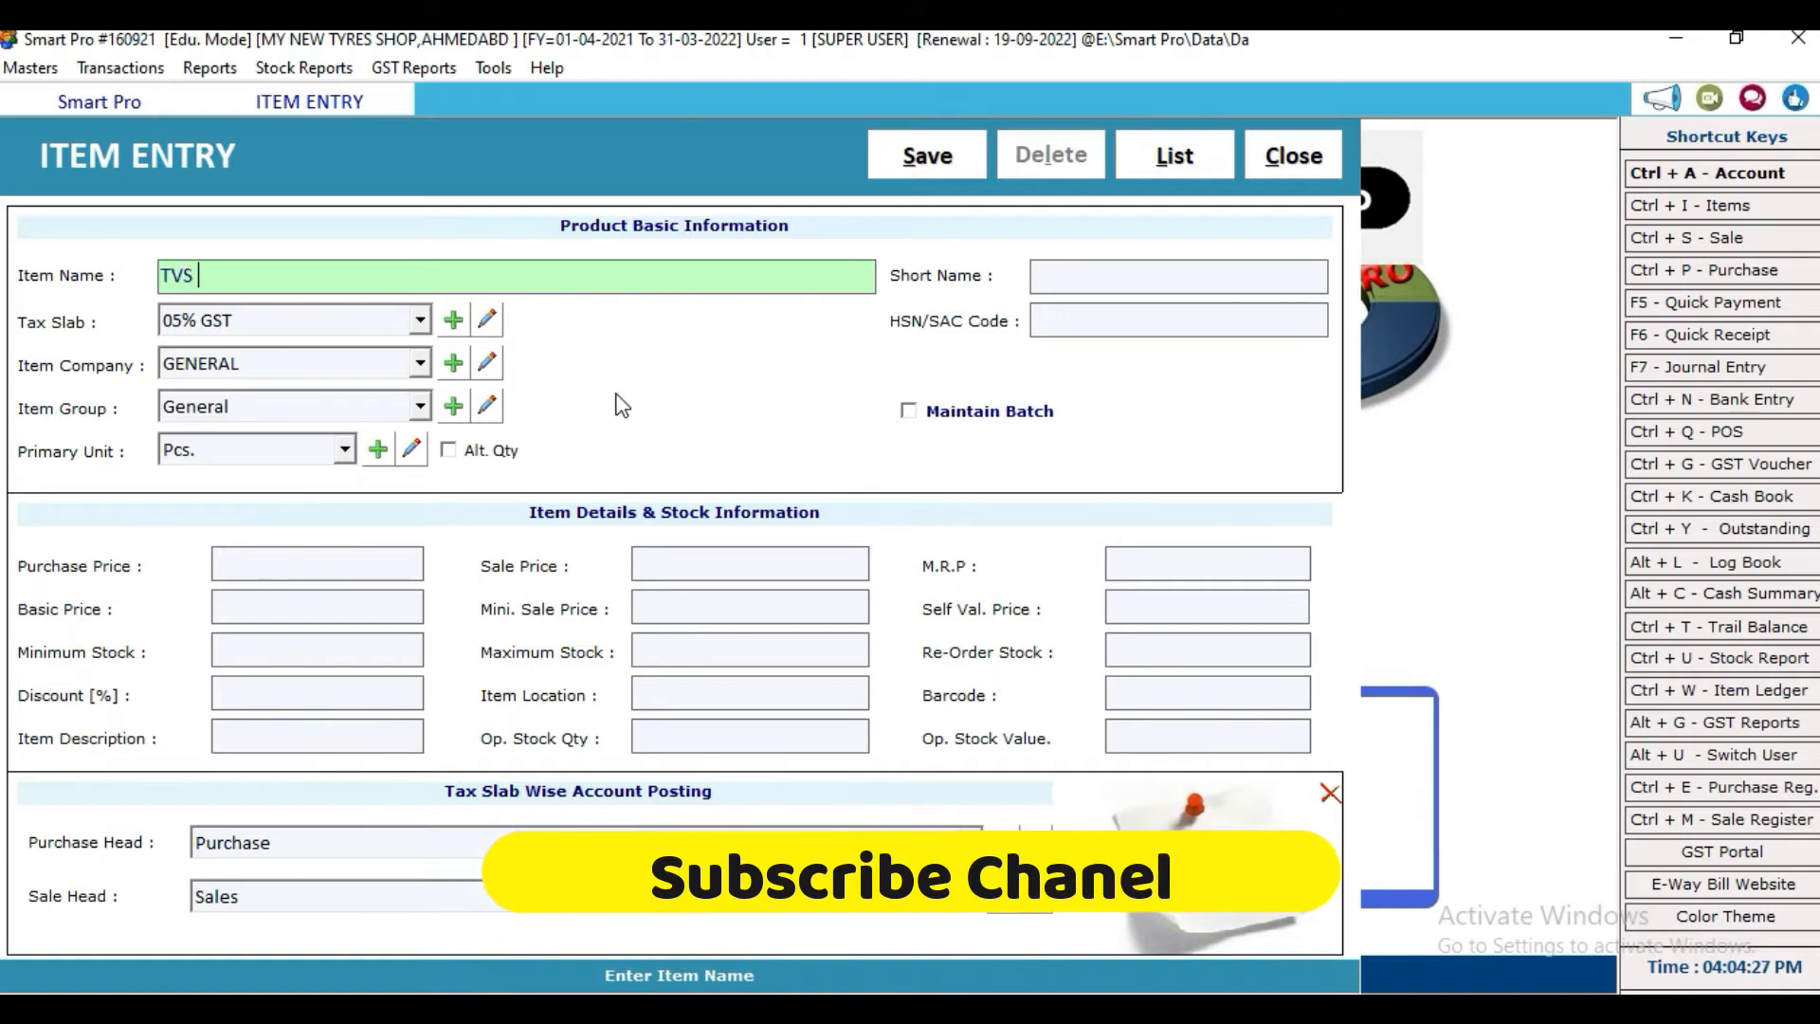
text(TYRES)
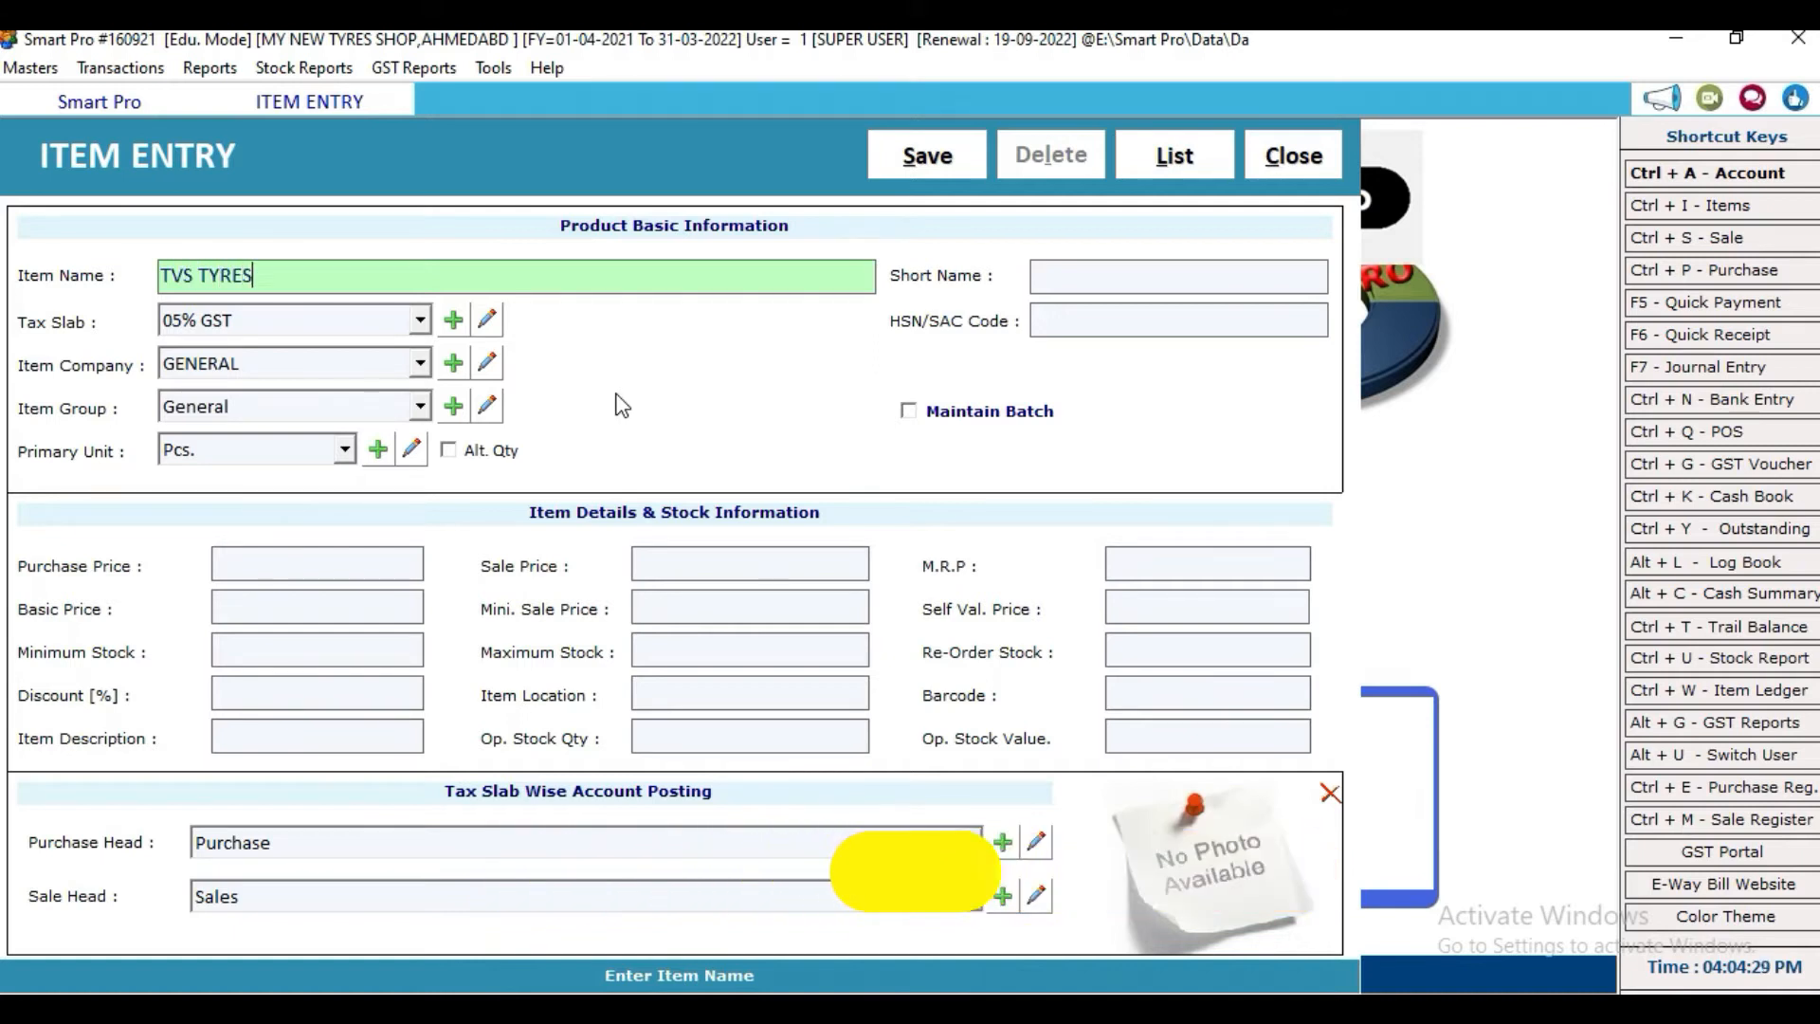
key(Return)
key(Return)
key(Return)
key(Return)
key(Return)
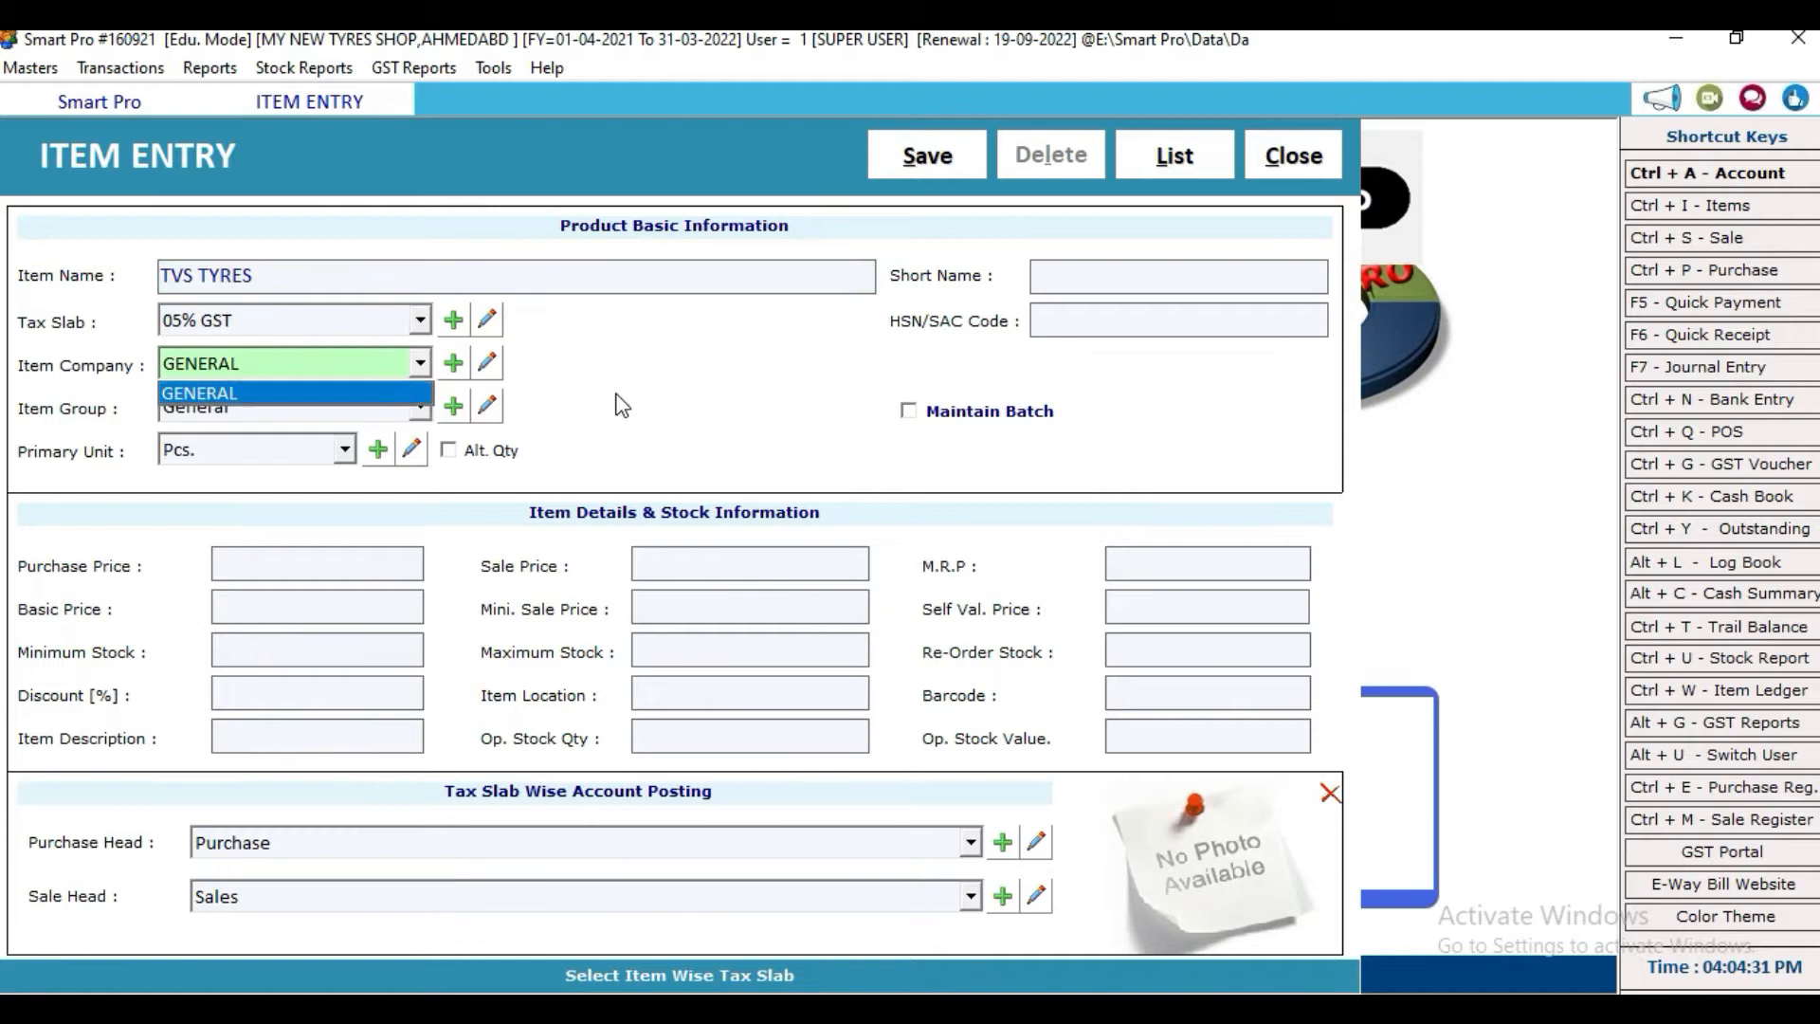
click(452, 356)
Step: Add TVS as a new item company
click(449, 368)
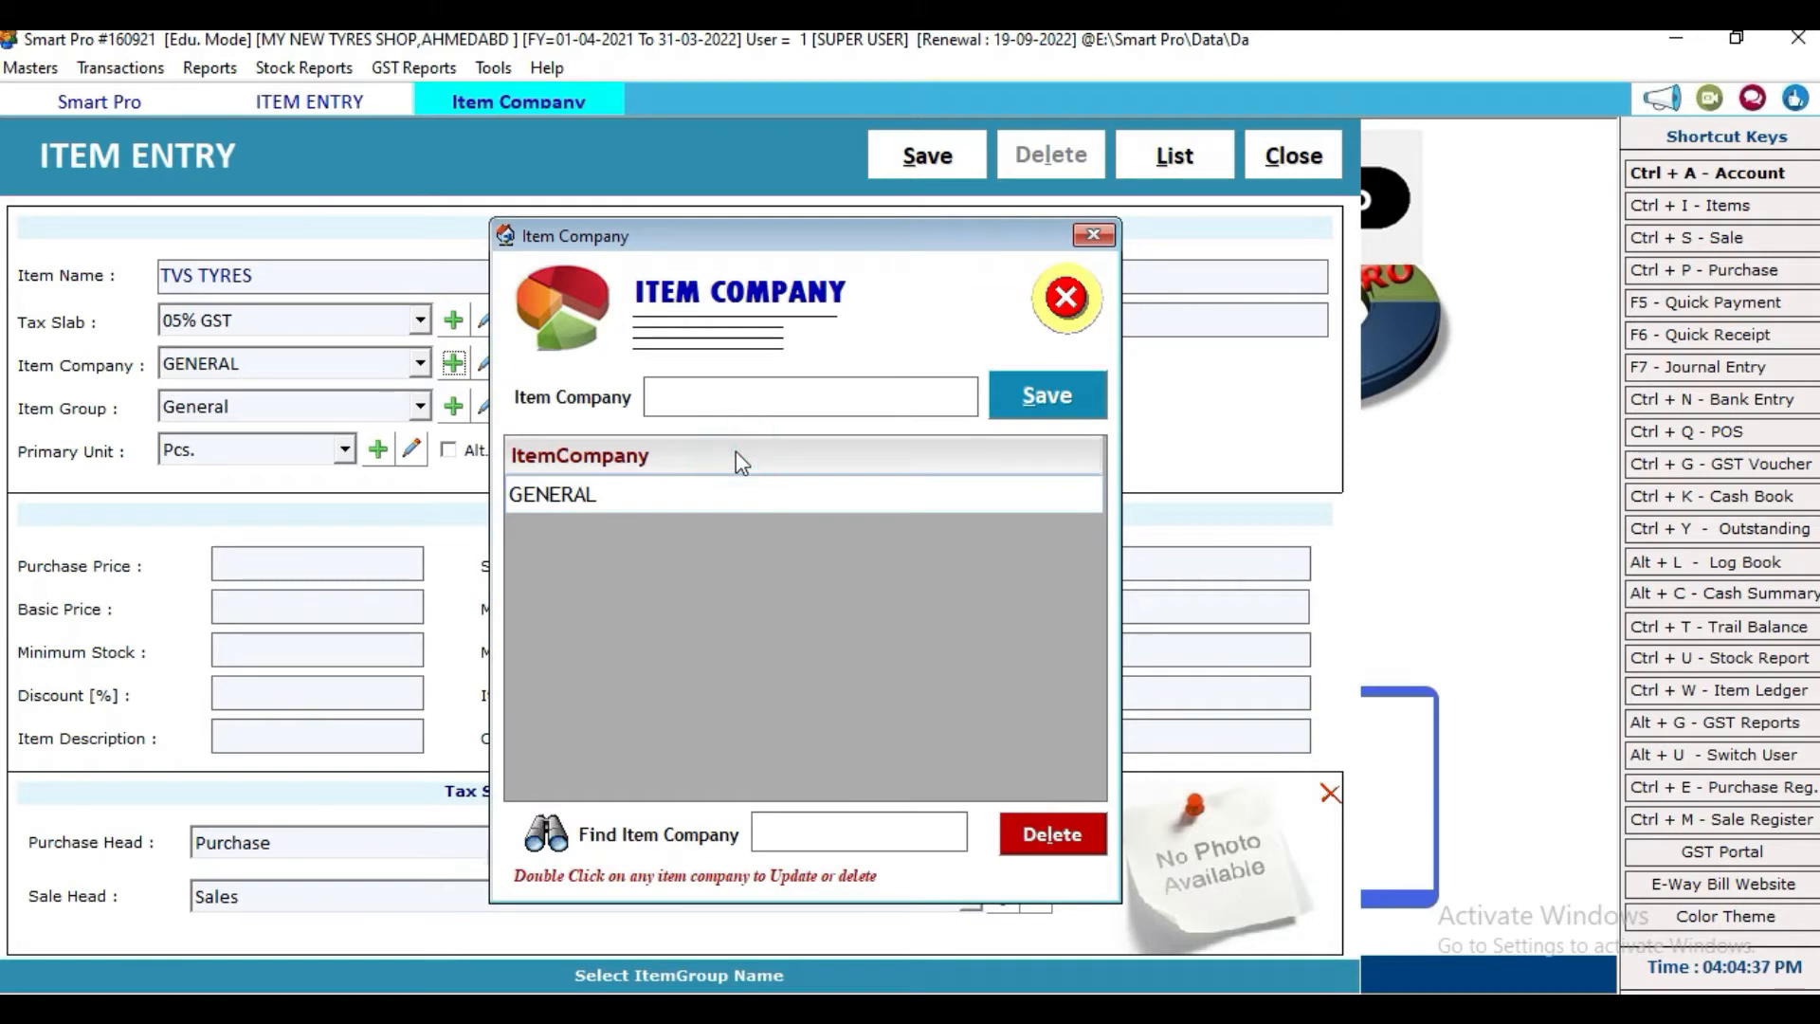
click(763, 404)
text(TVS)
click(1057, 402)
click(1005, 618)
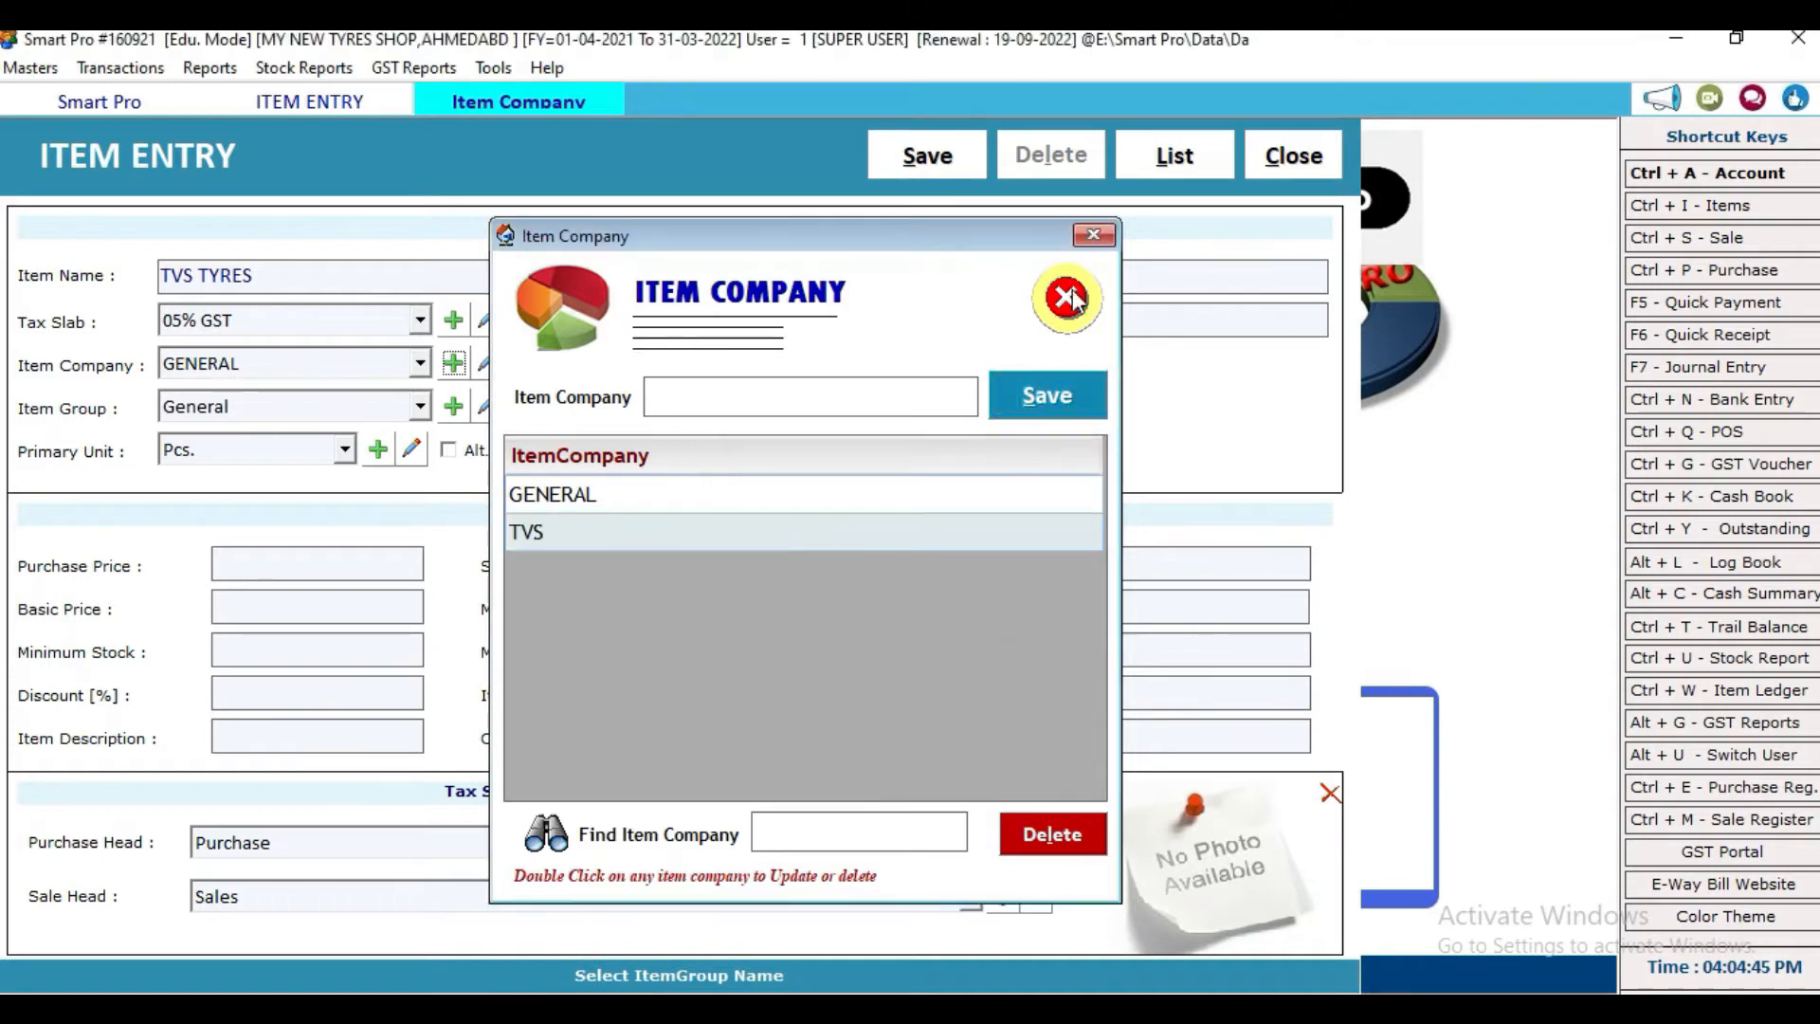
click(1094, 236)
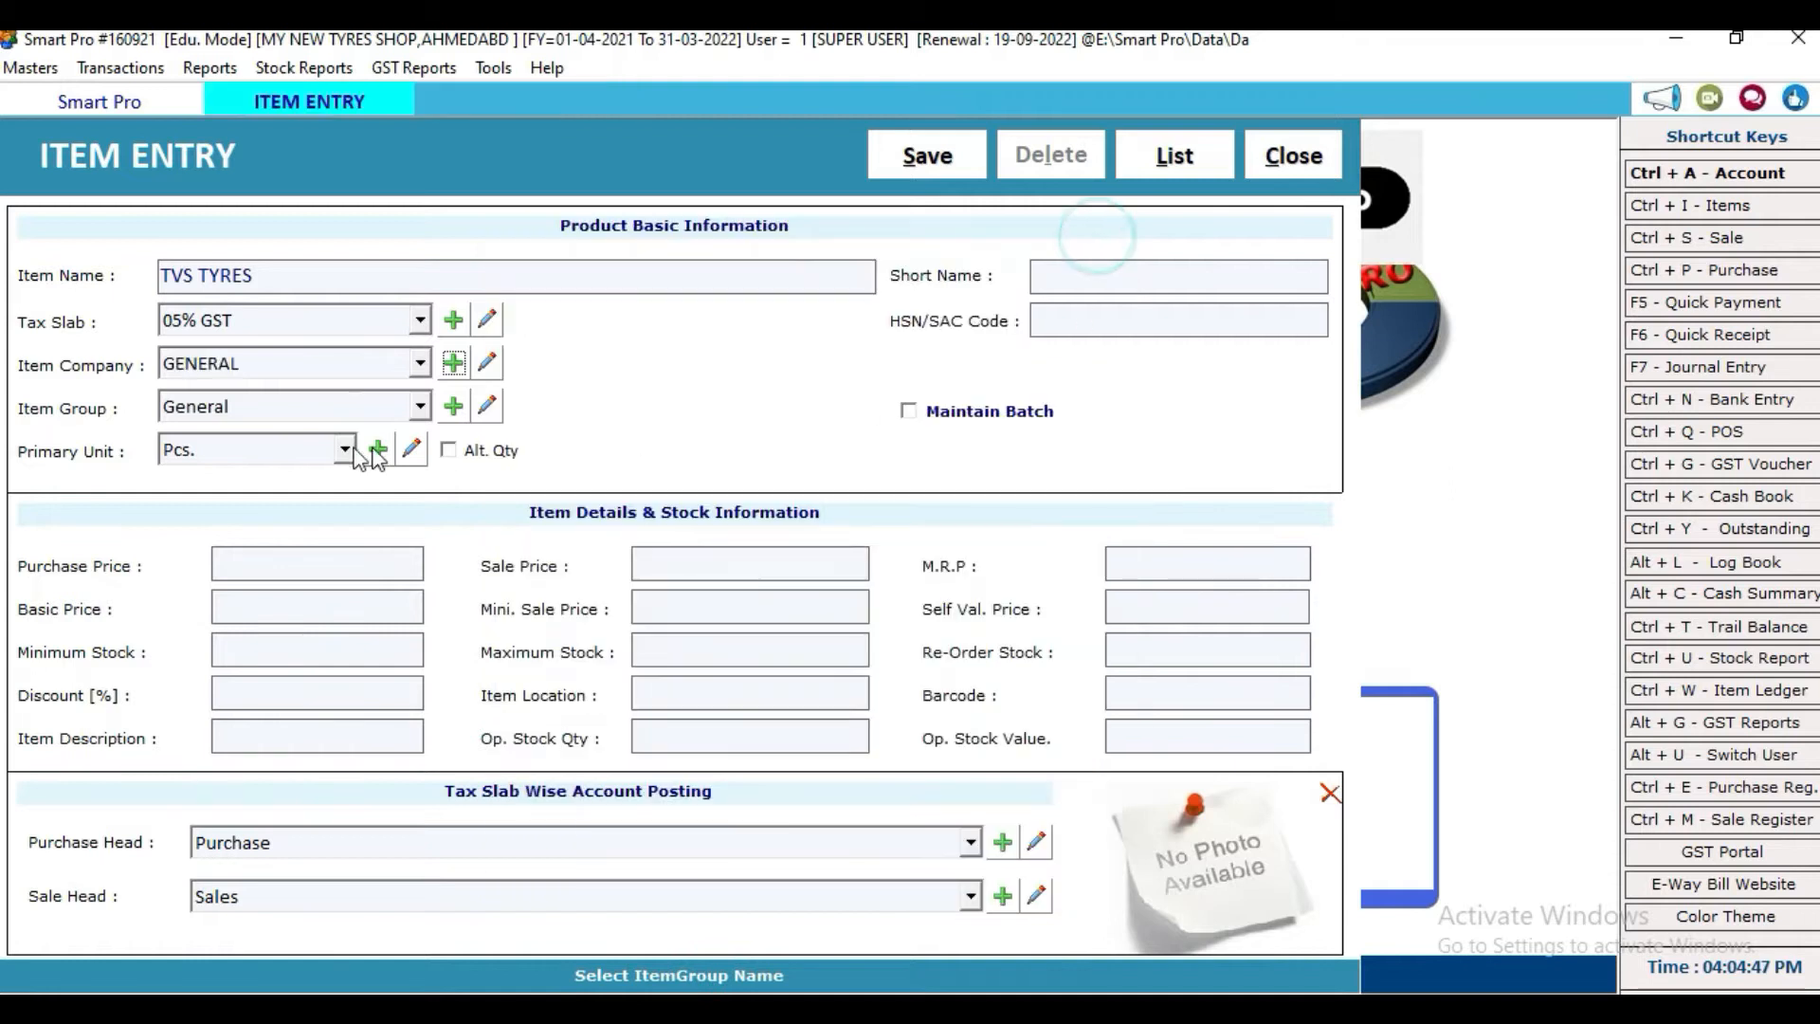
Step: Set TVS as the item company, keep group General, and turn on Maintain Batch
click(326, 362)
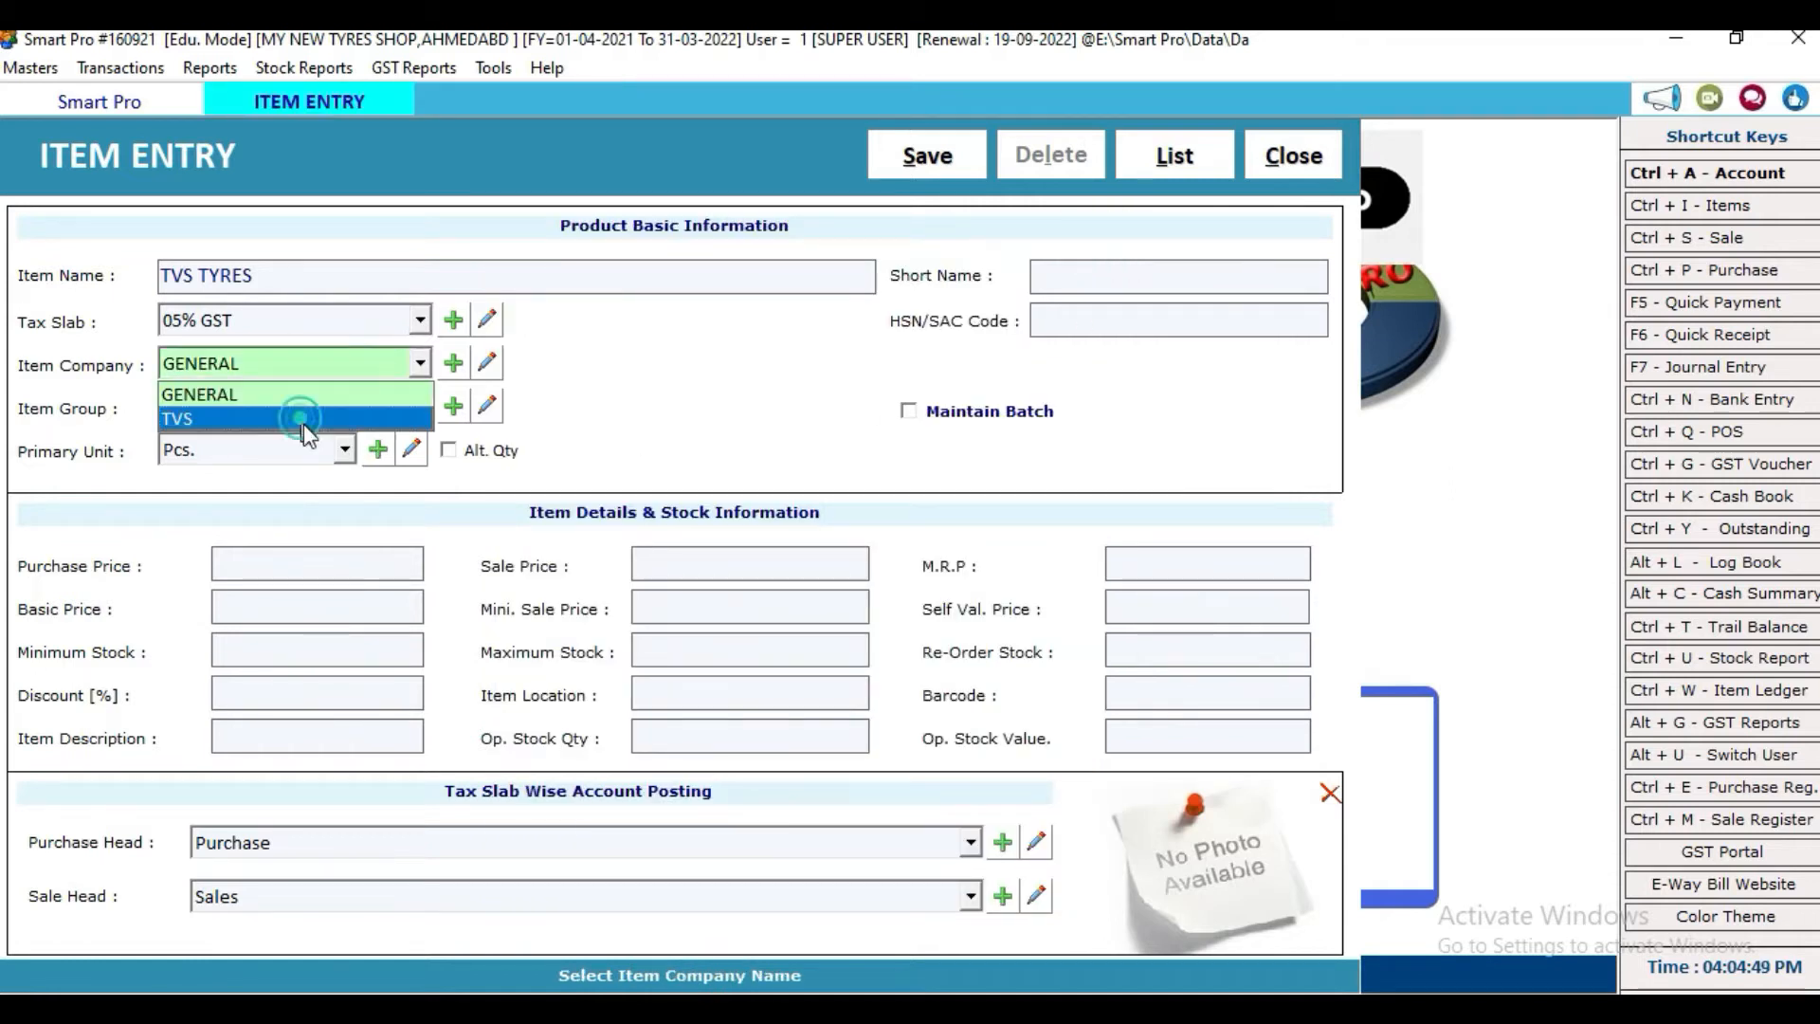
click(299, 419)
click(339, 409)
click(338, 409)
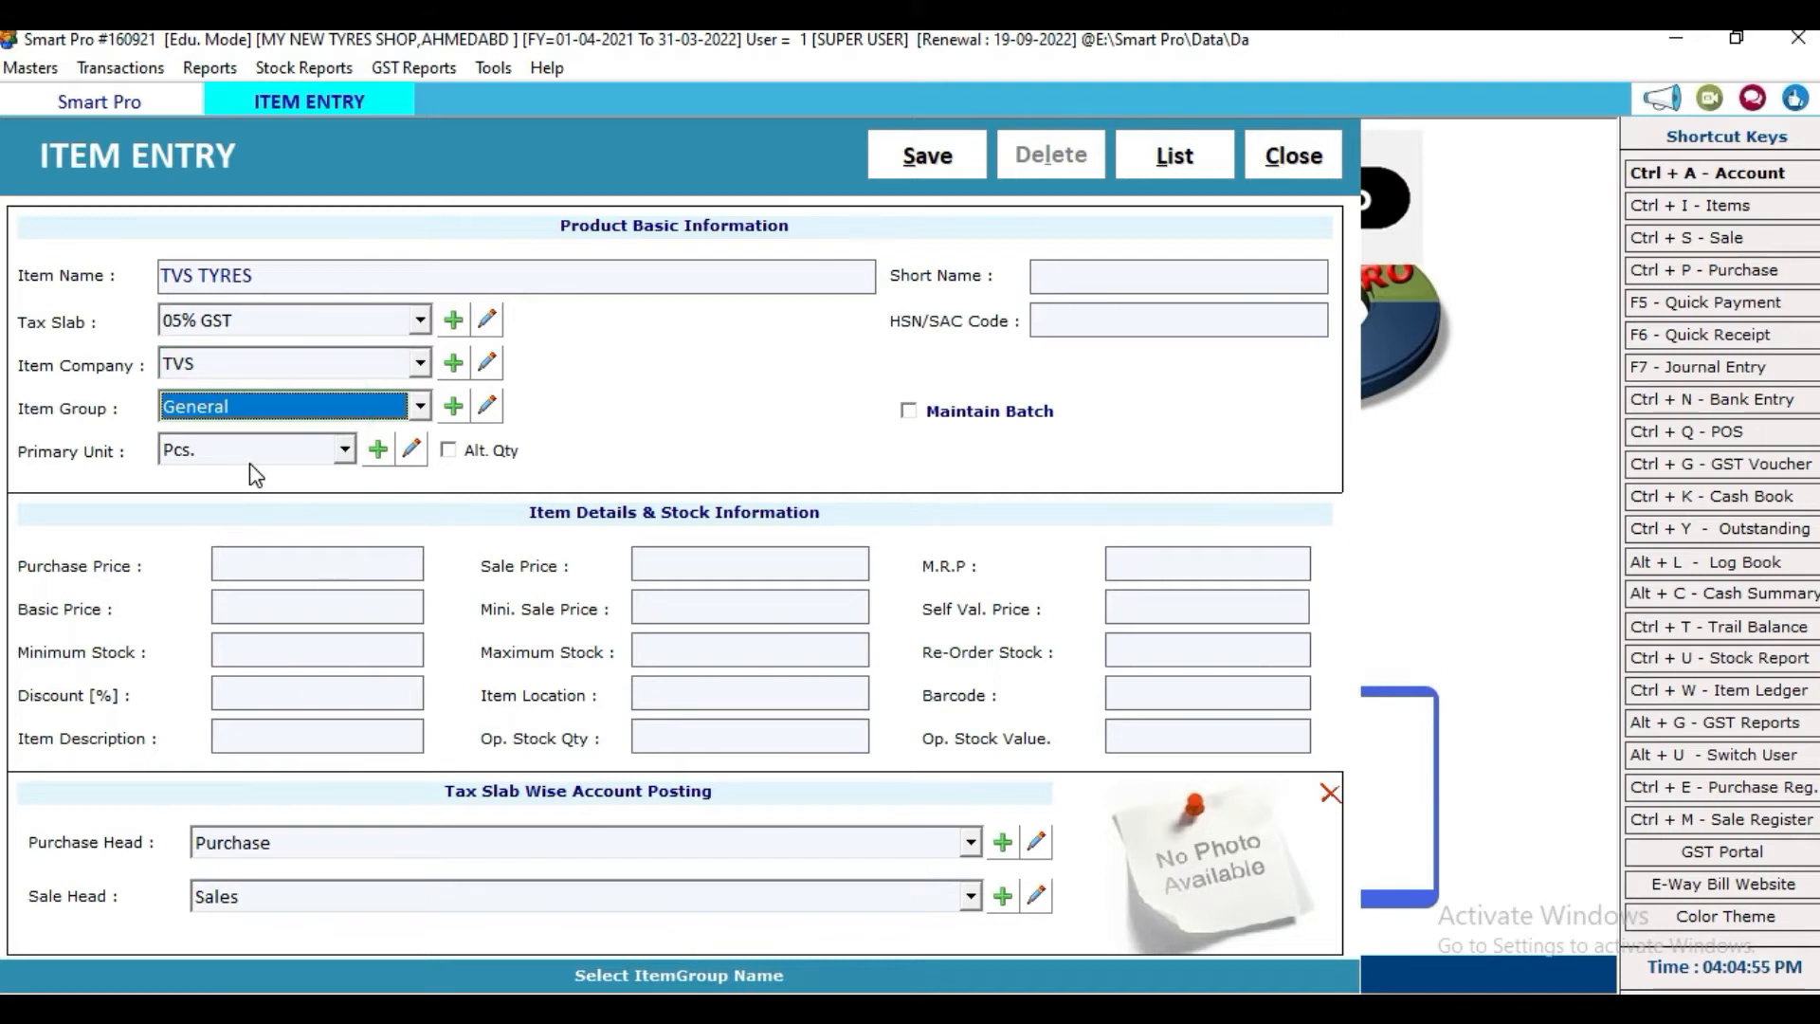
key(Return)
key(Return)
key(Return)
key(Return)
key(Return)
key(Return)
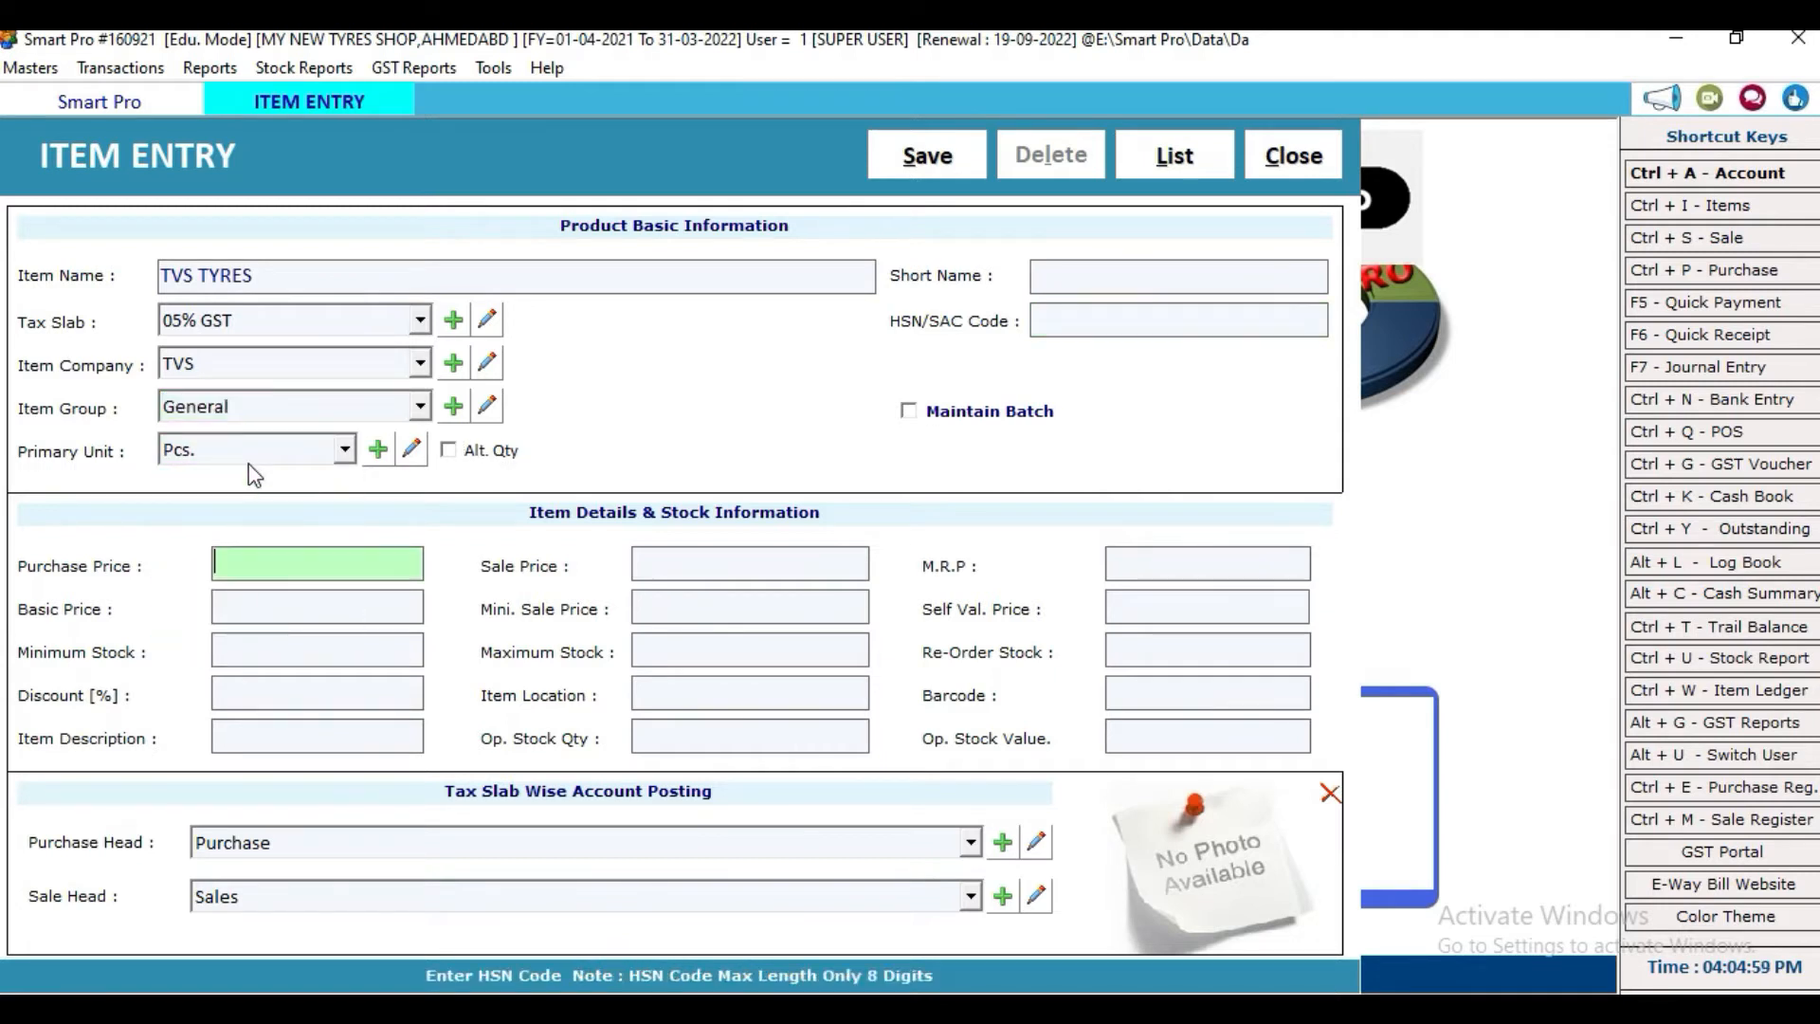
click(908, 410)
Step: Add batch B-40 with purchase price 2100, sale price 2500 and MRP 2500
click(100, 553)
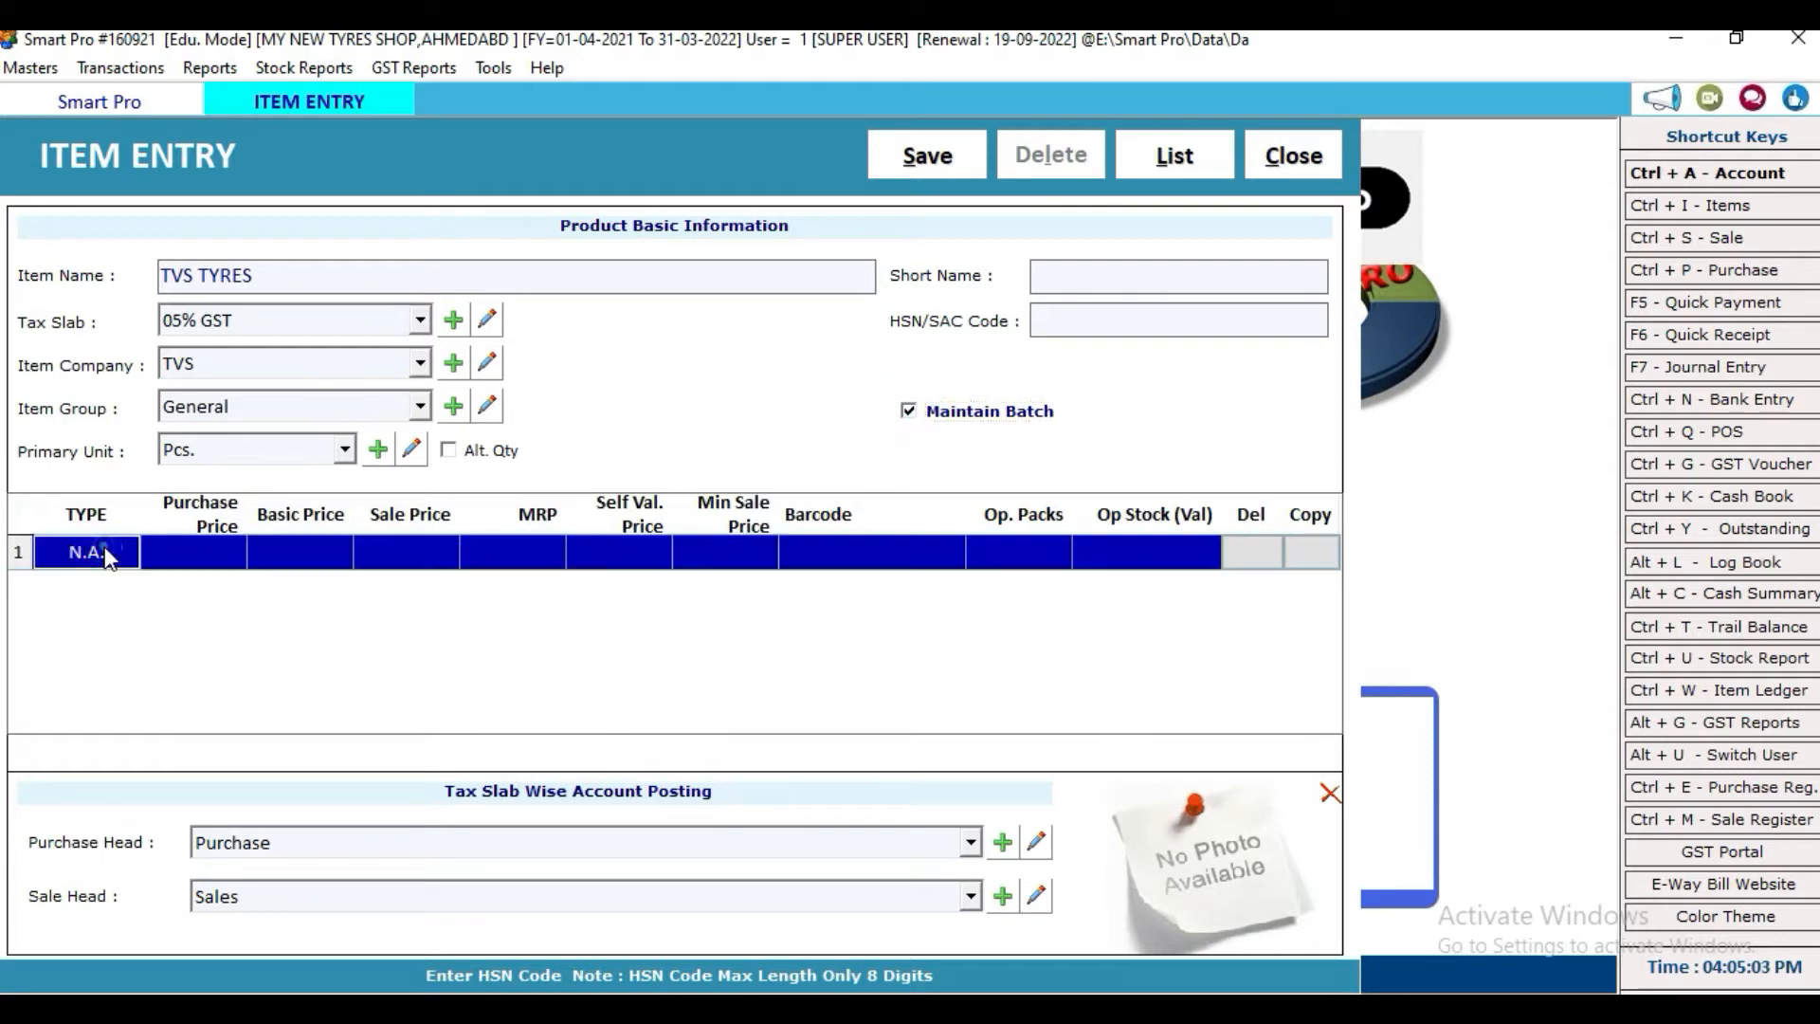
click(100, 552)
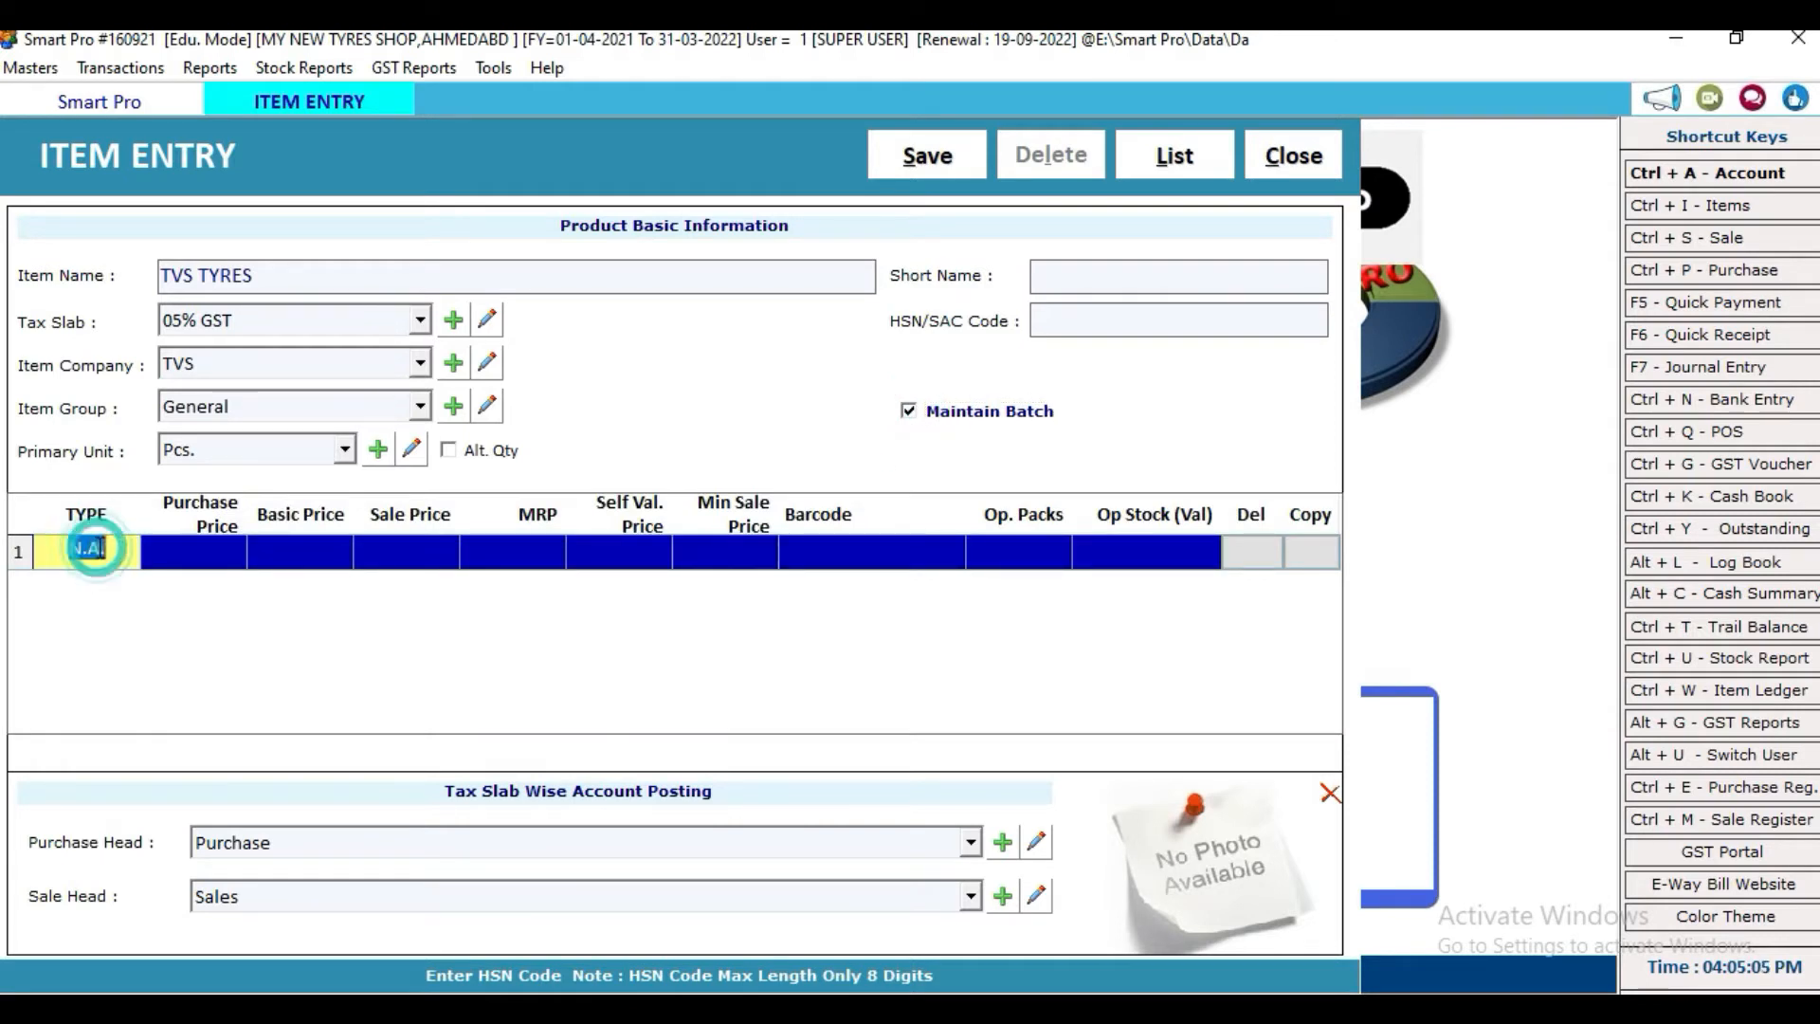
text(B-35)
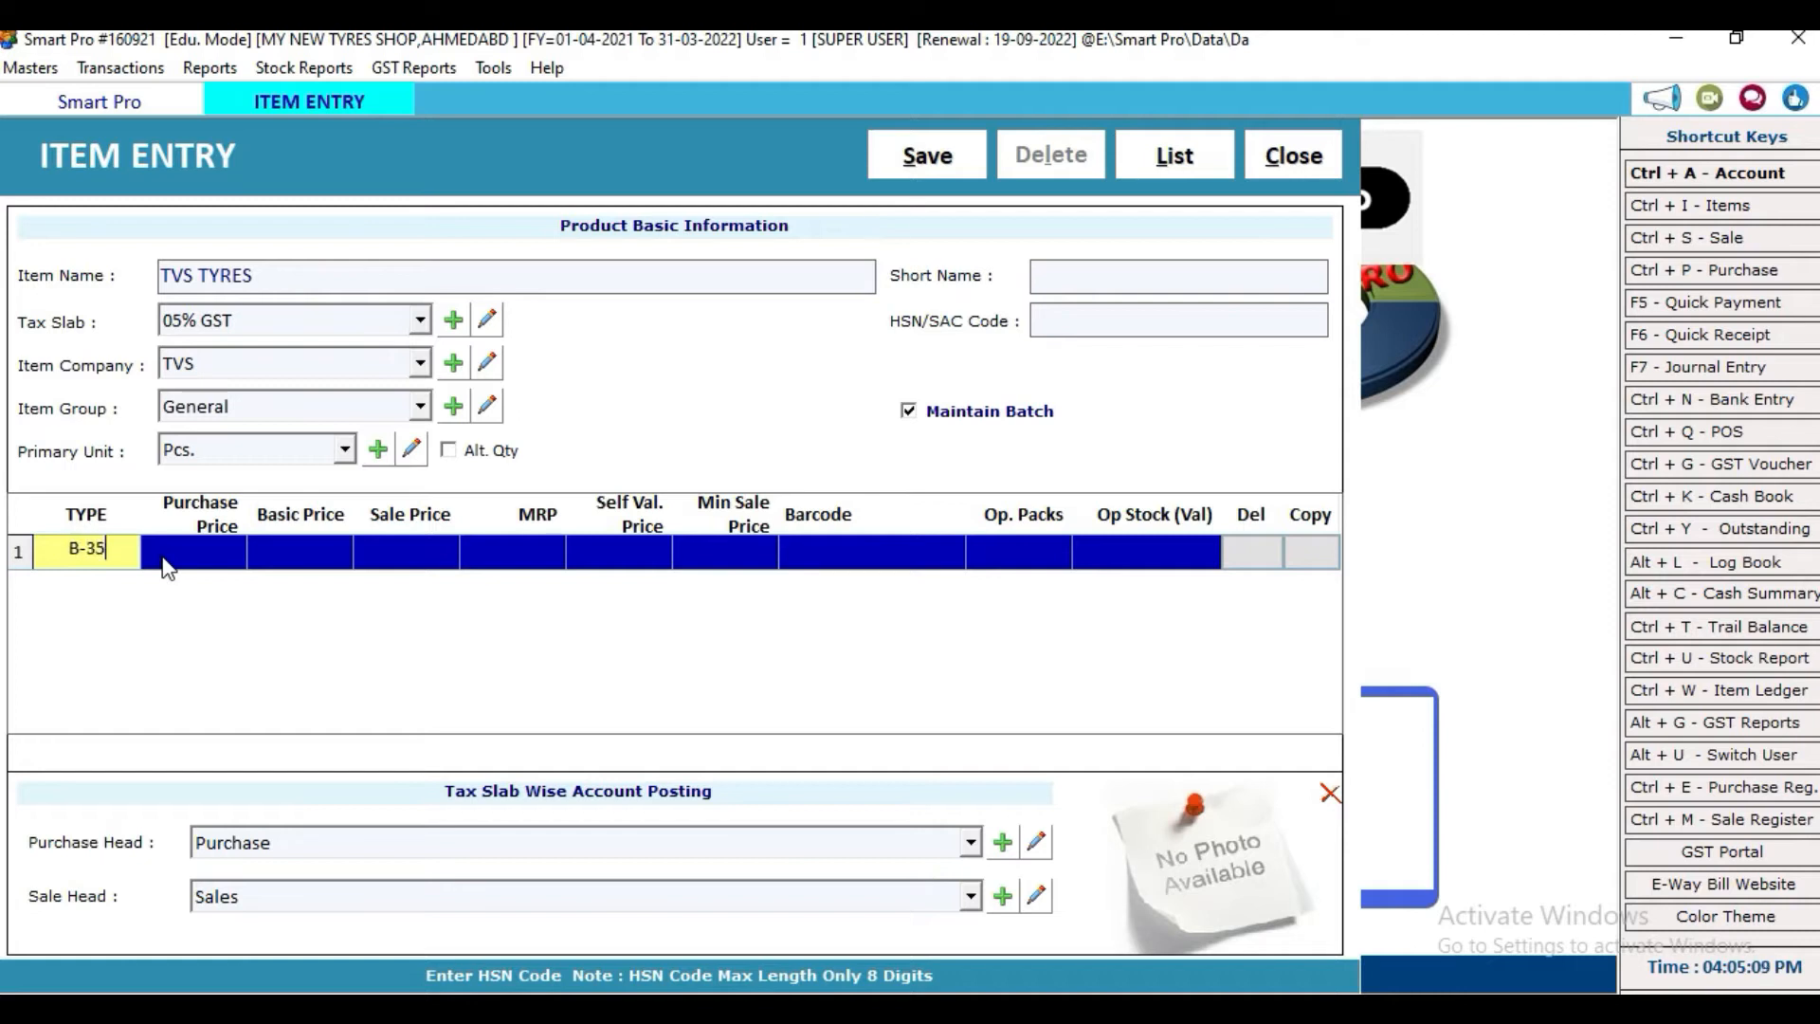
key(BackSpace)
key(BackSpace)
text(40)
key(Return)
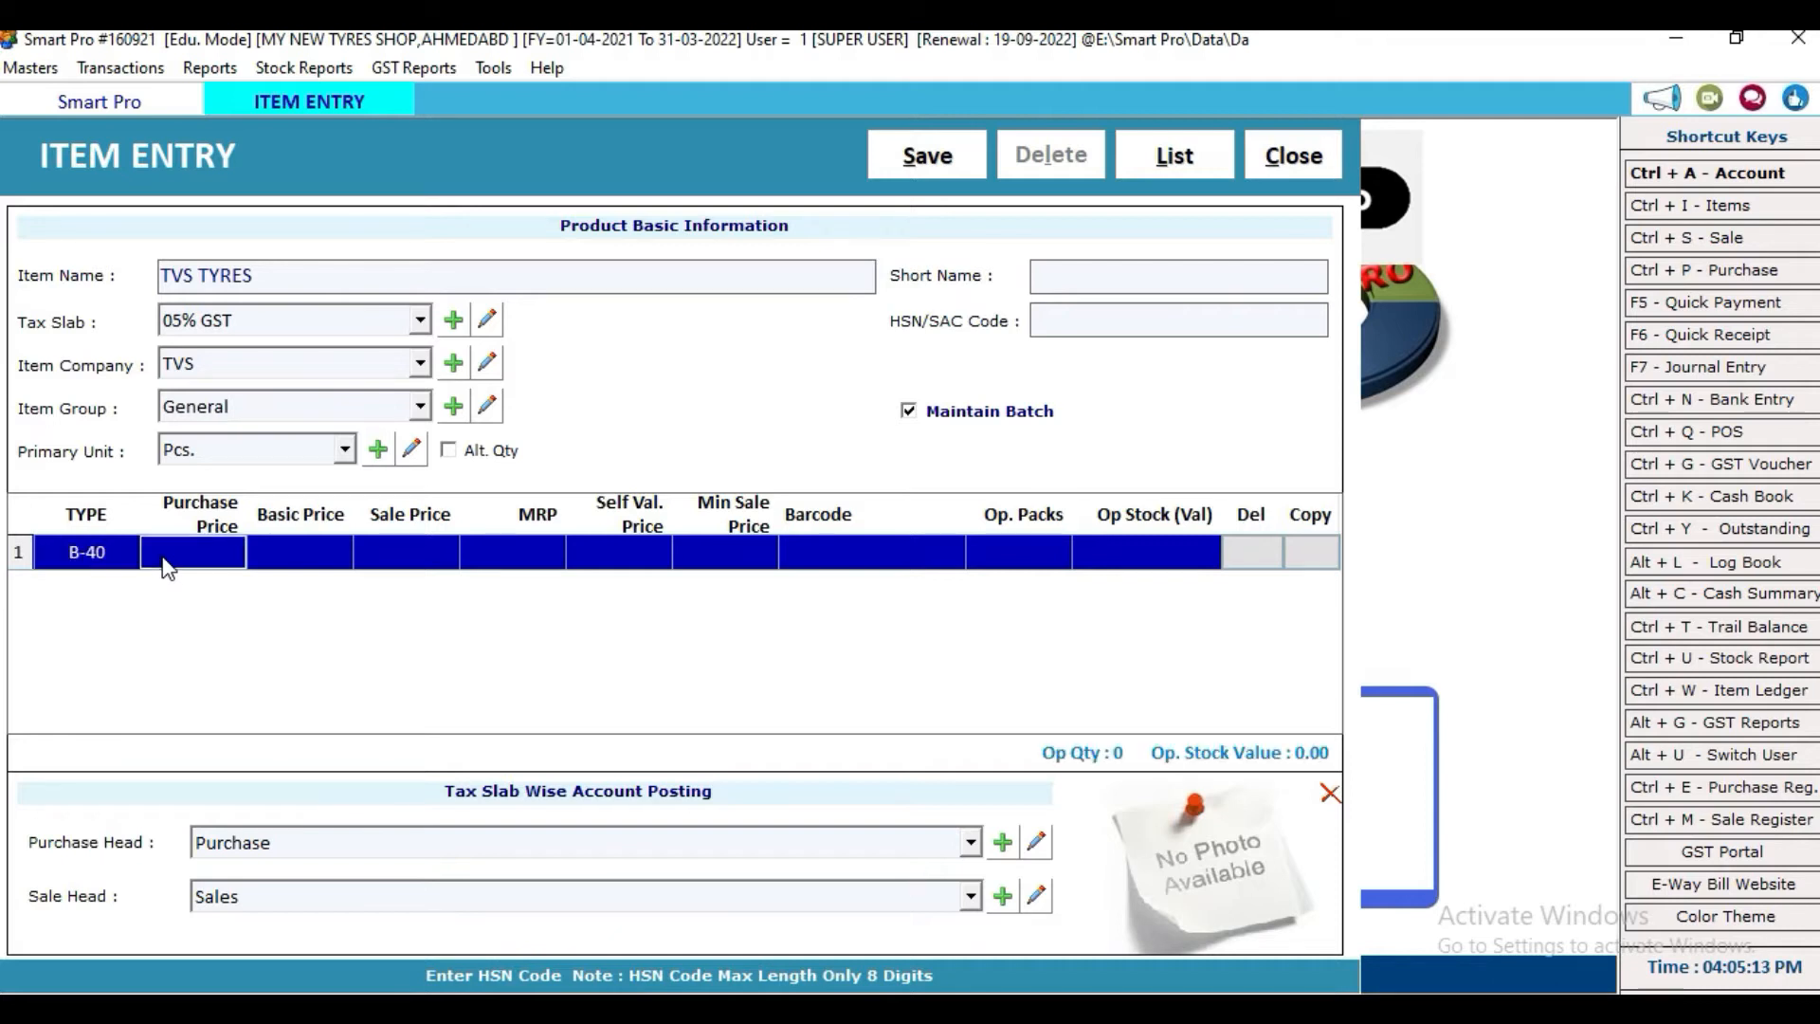
text(2100)
key(Return)
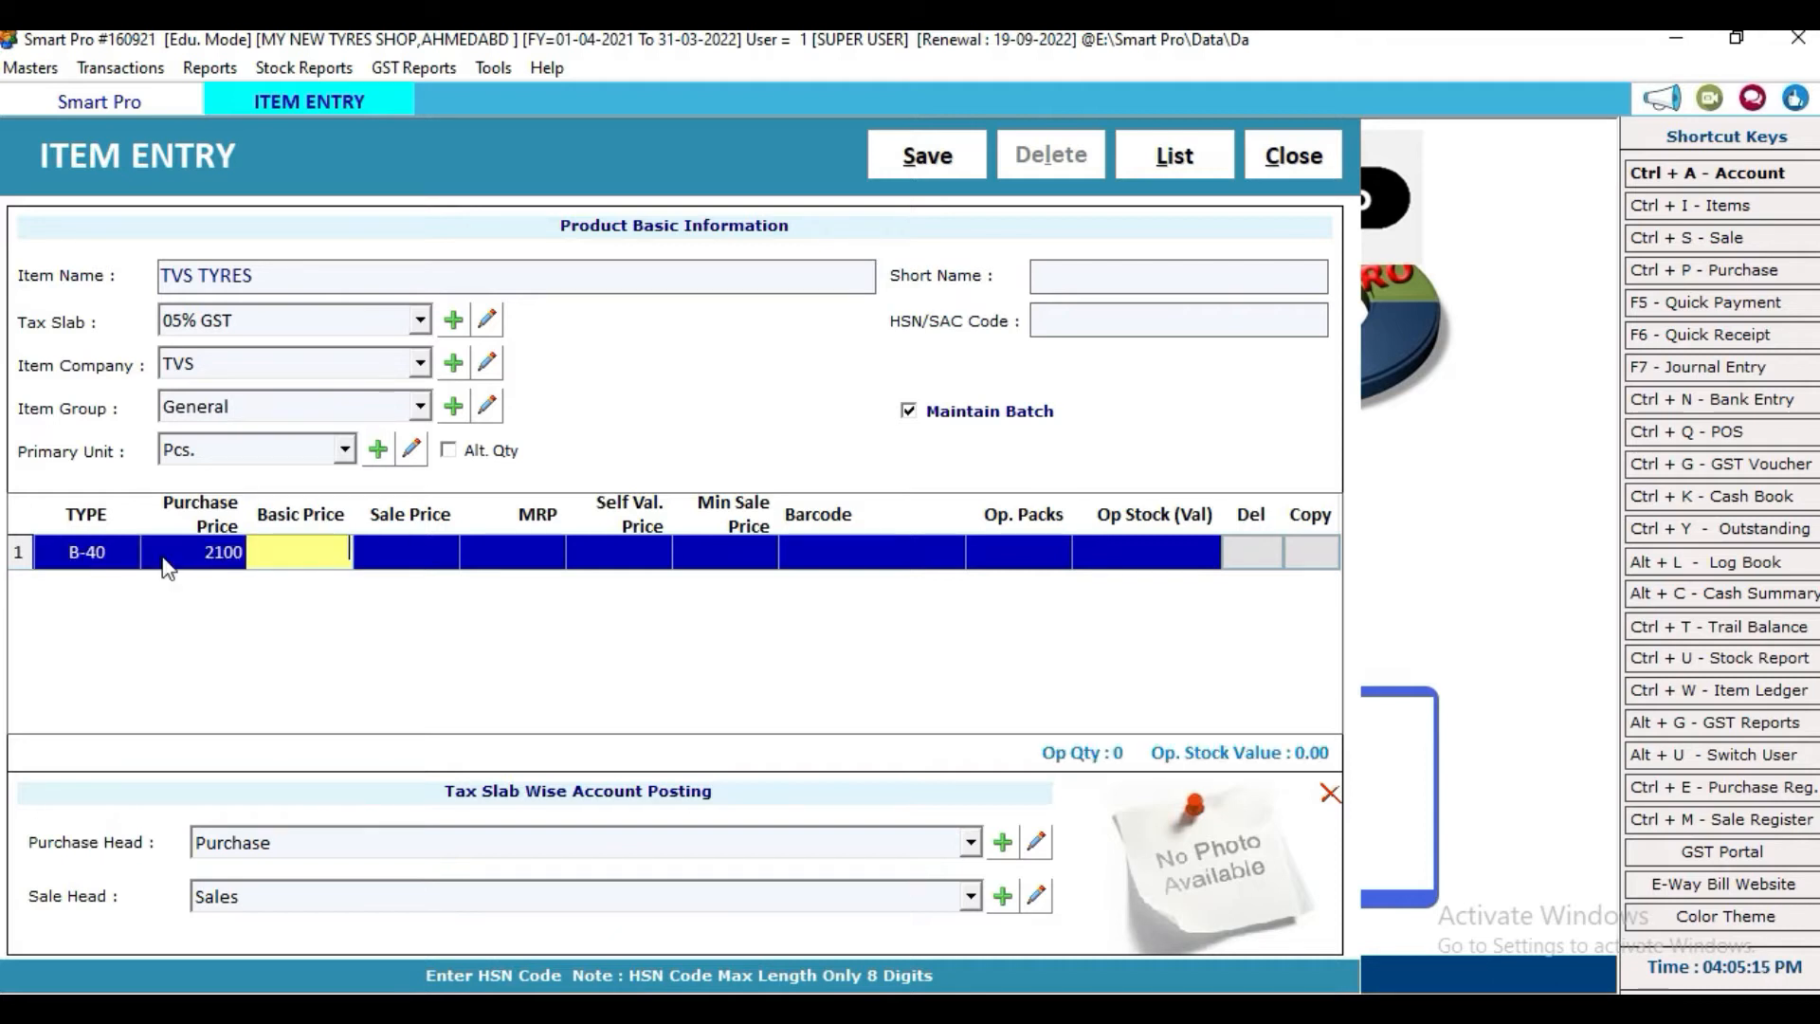
key(Return)
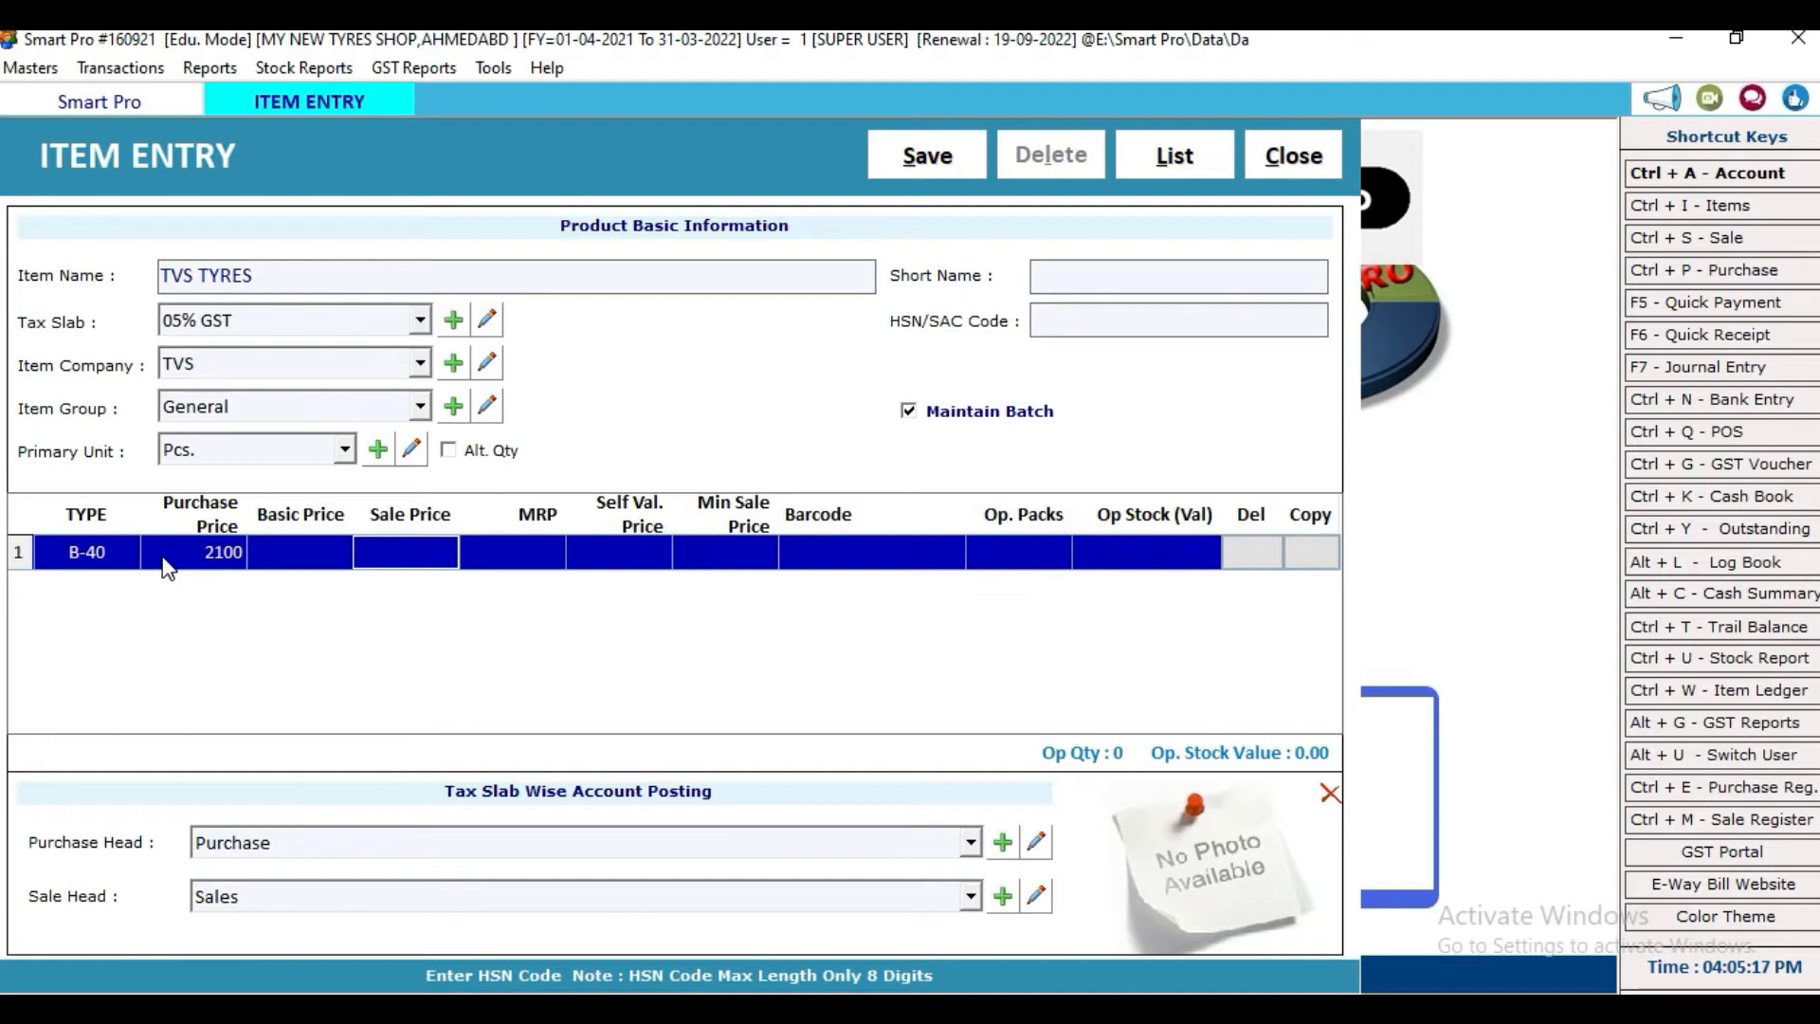
text(2500)
key(Return)
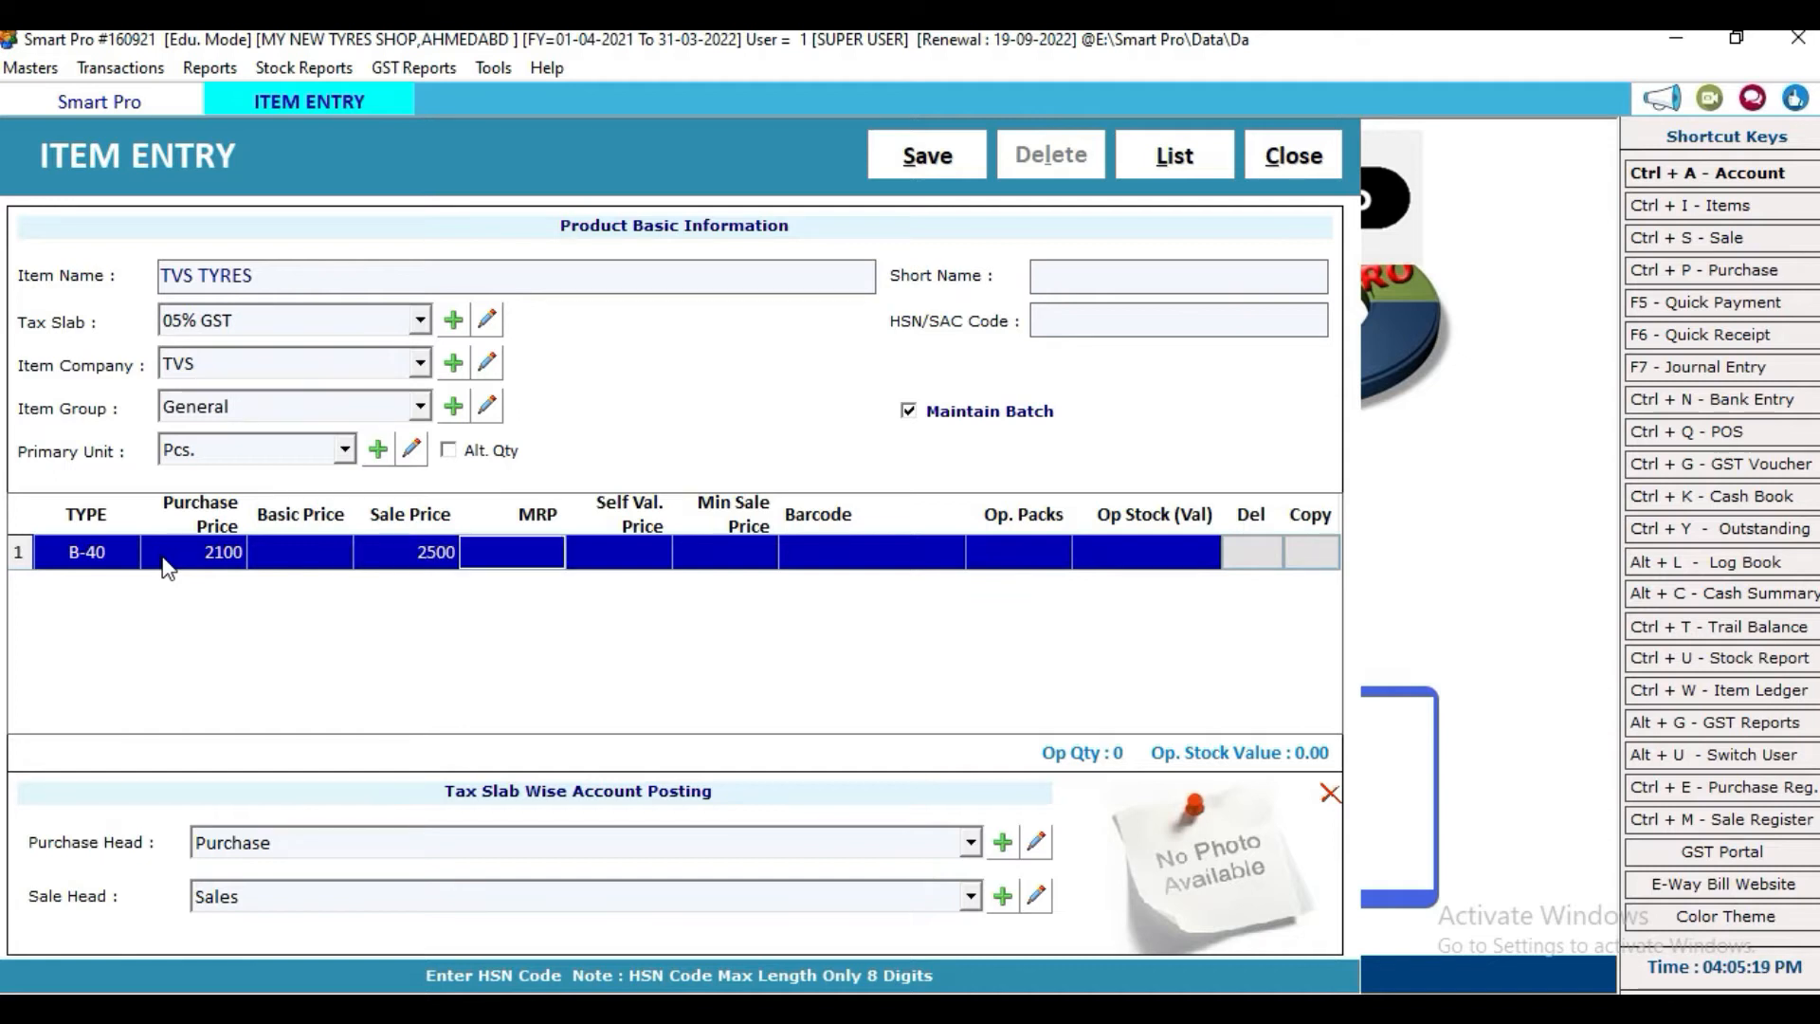
text(2500)
key(Return)
key(Return)
key(Return)
key(Return)
key(Return)
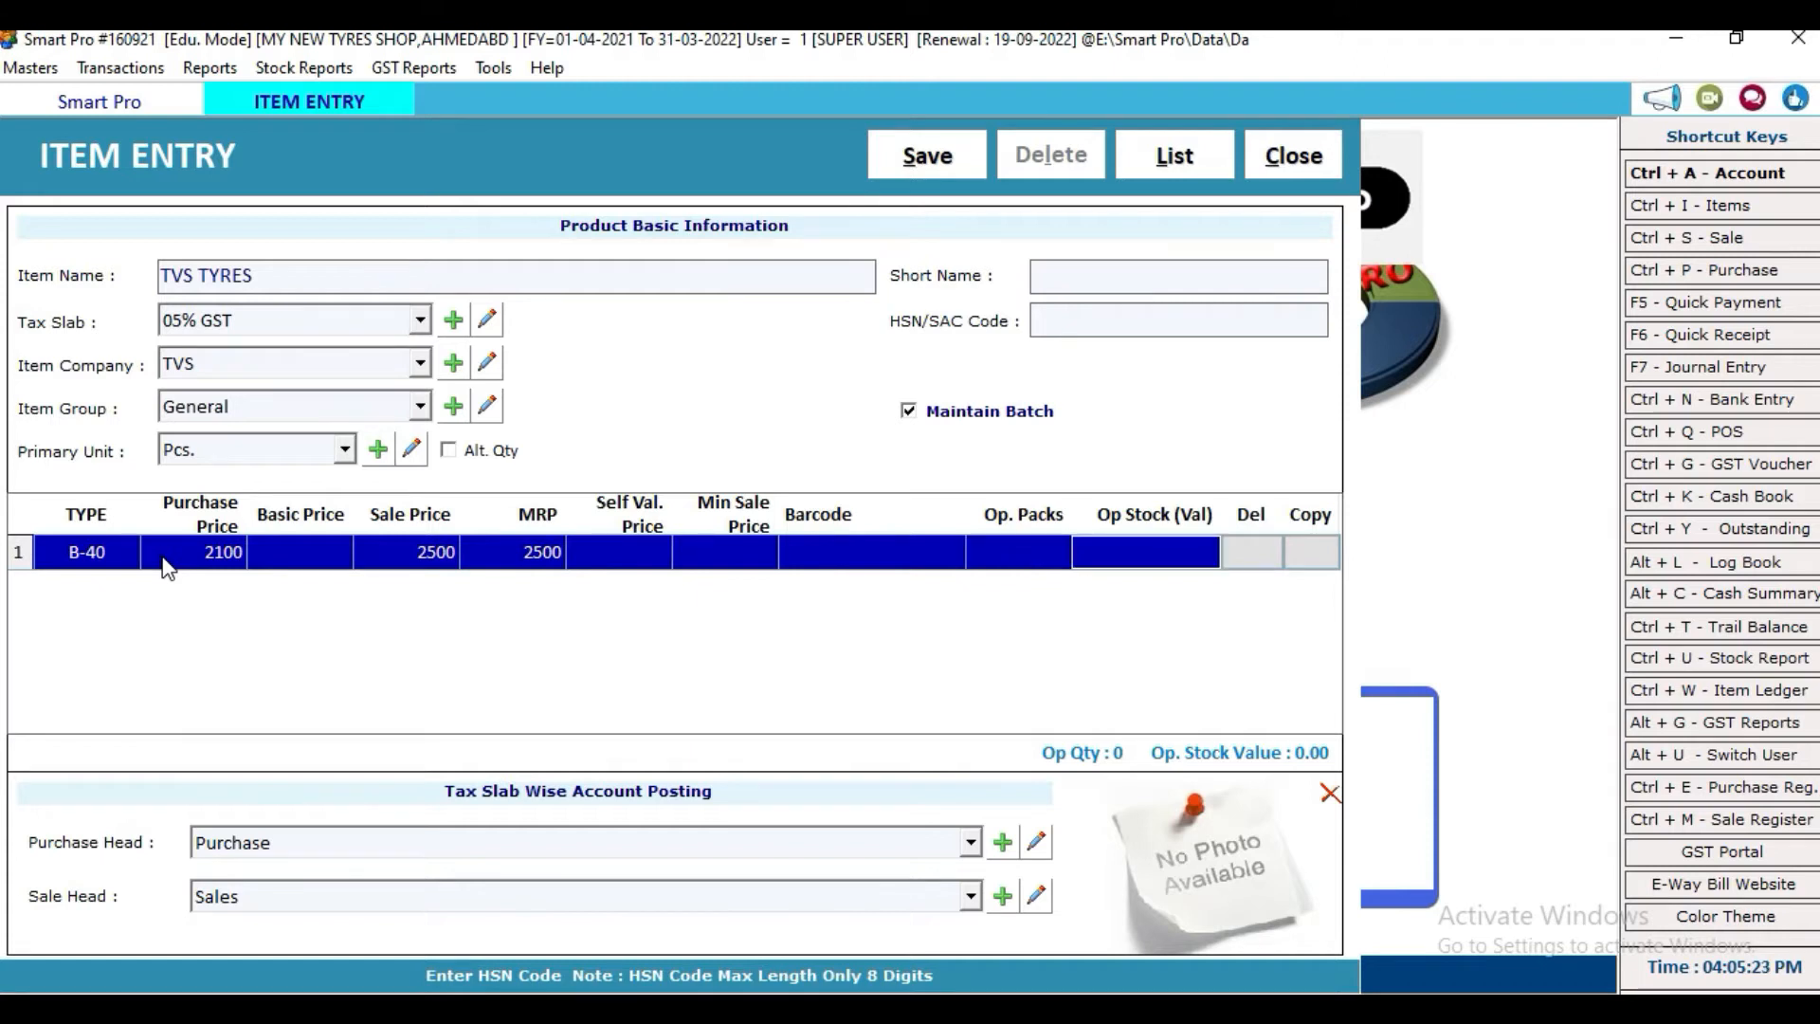
Step: Add batch B-42 with purchase price 2200 and sale price 2700
key(Return)
text(B-42)
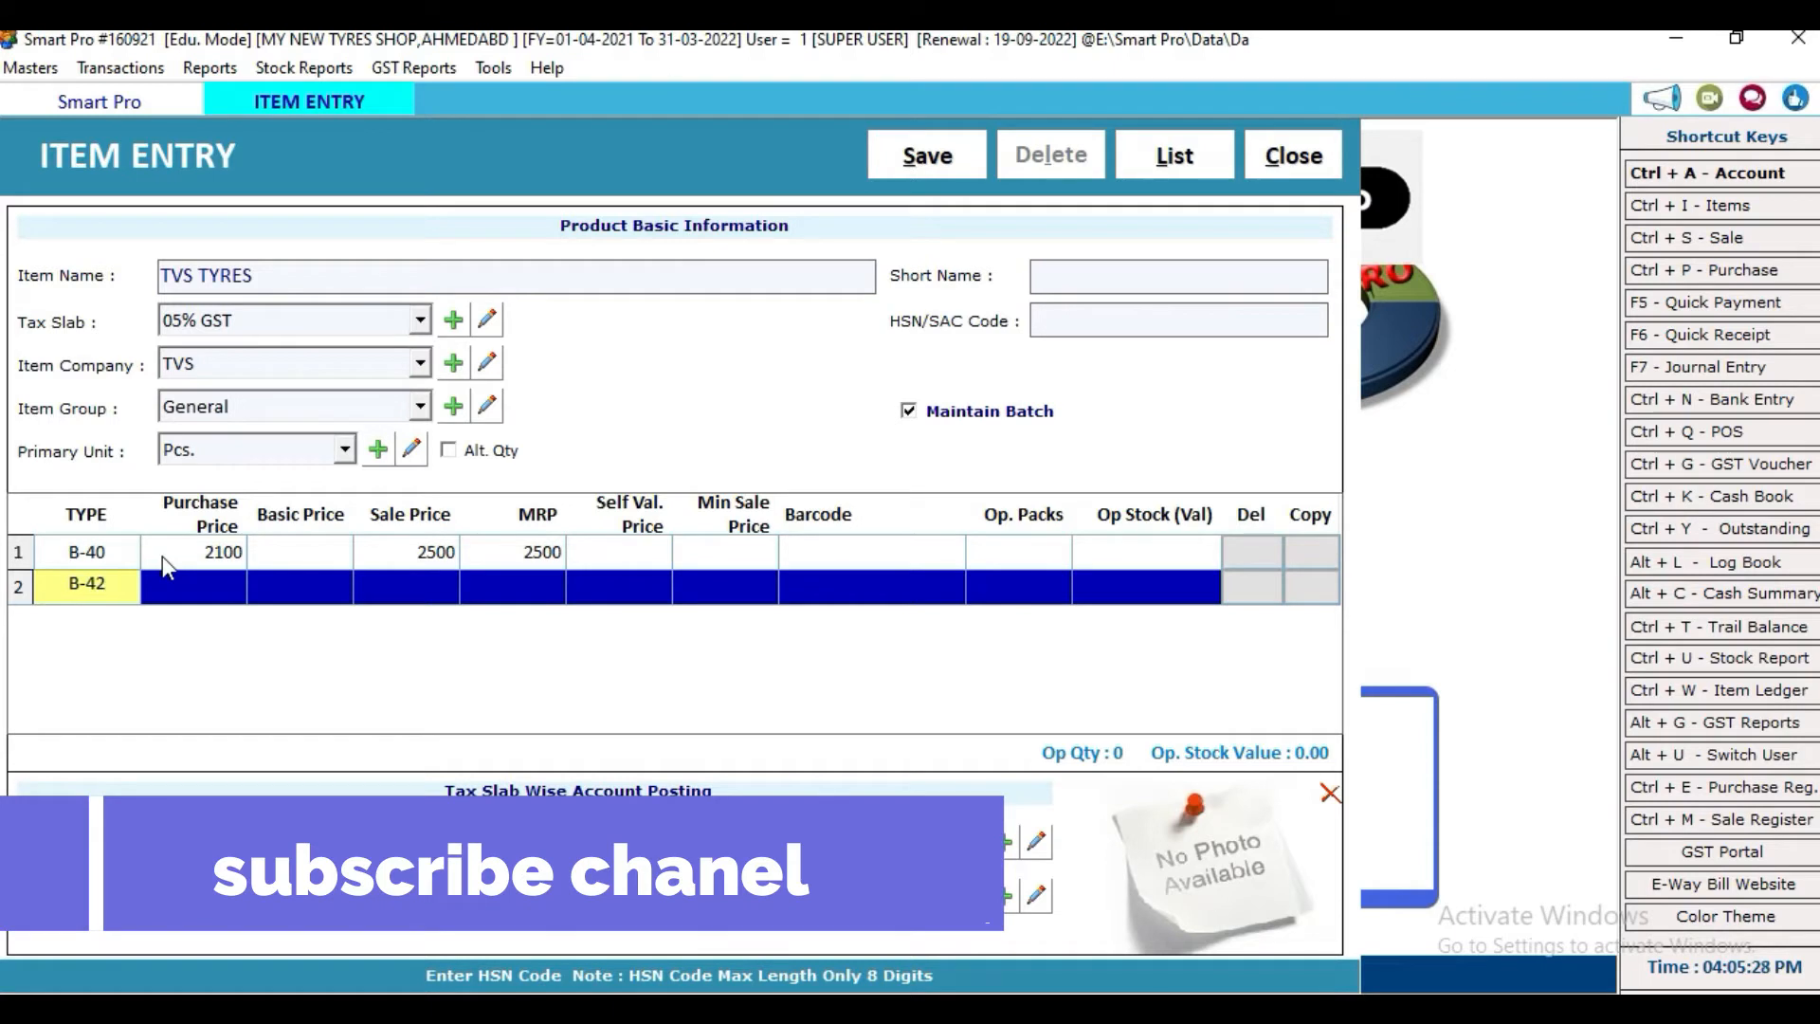
key(Return)
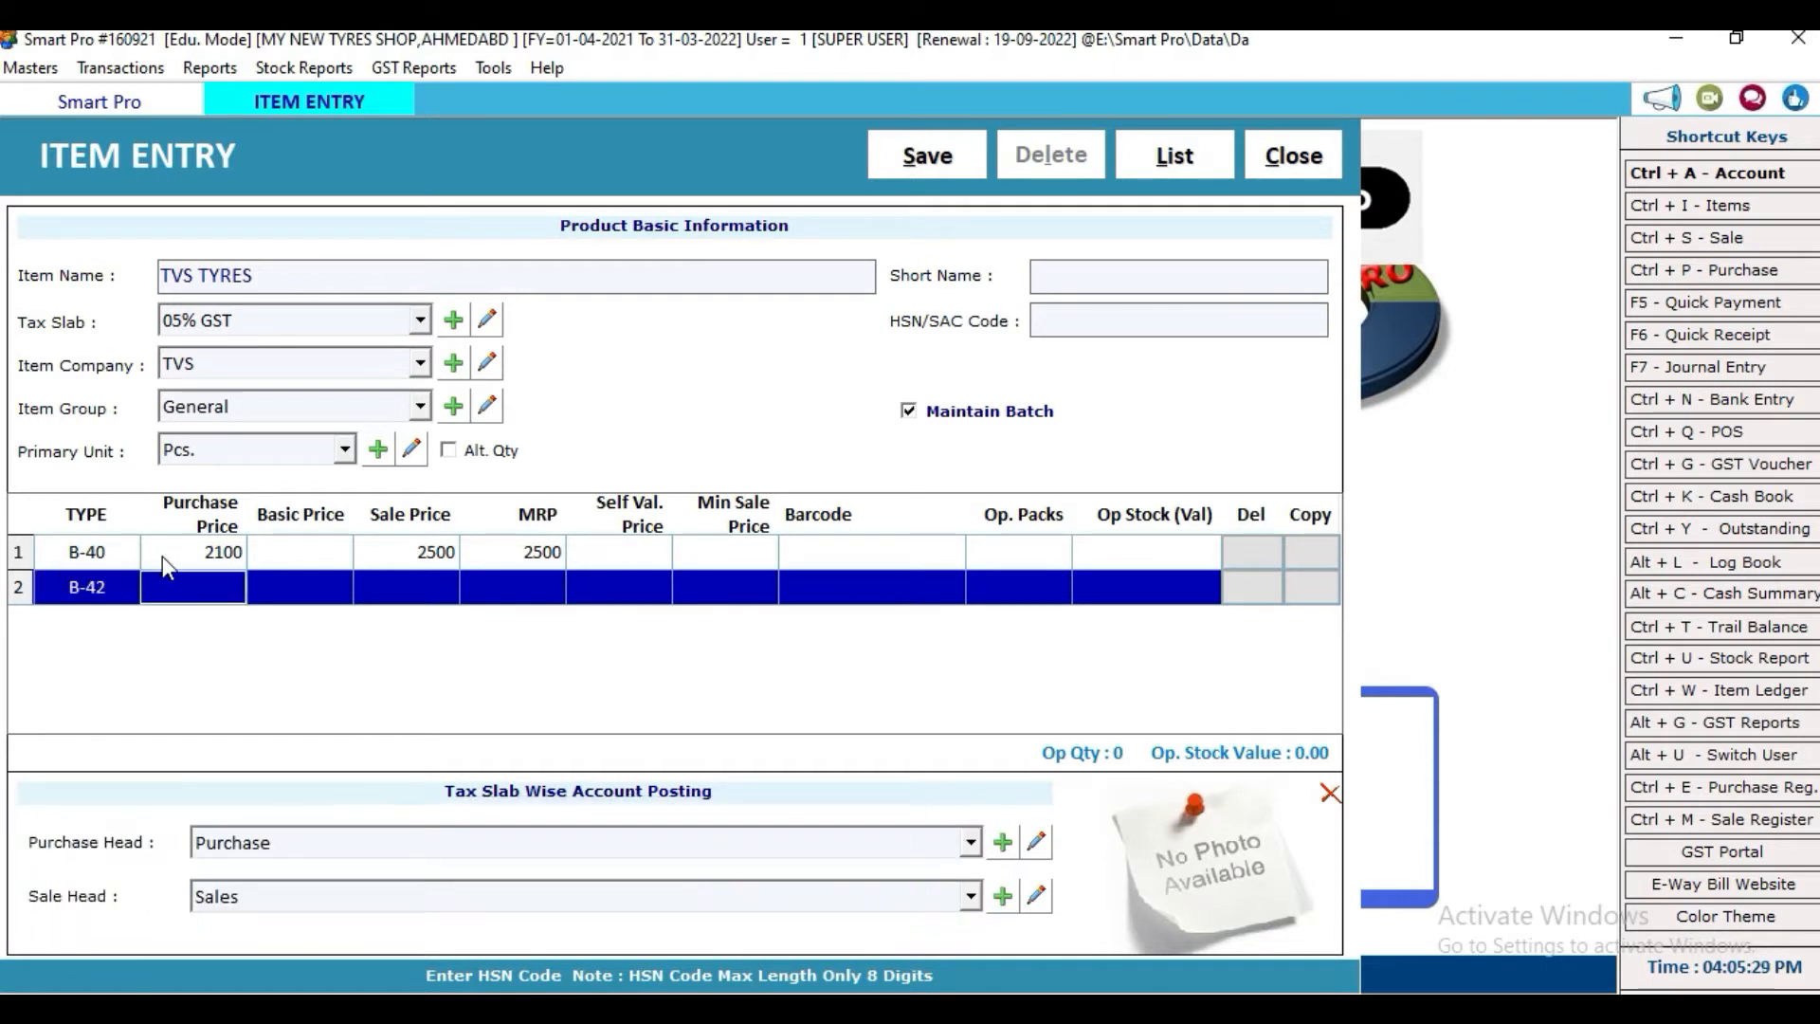
text(2200)
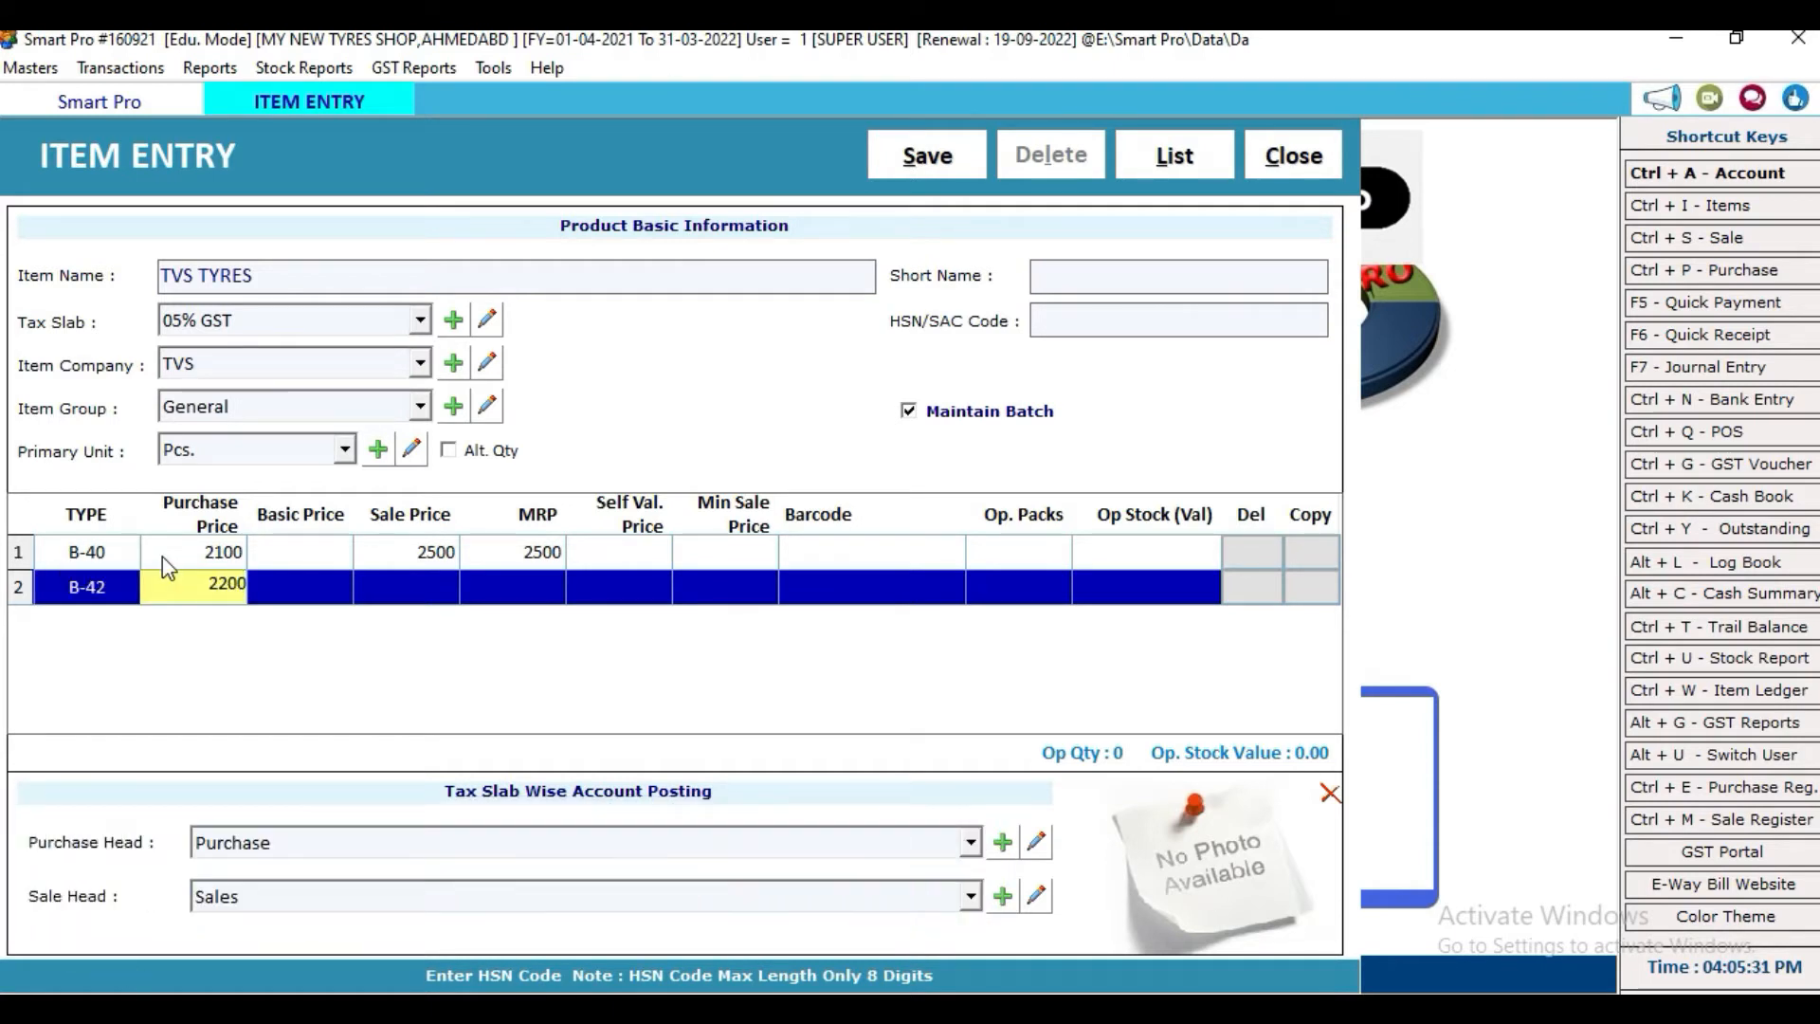
key(Return)
key(Return)
text(2700)
key(Return)
text(2700)
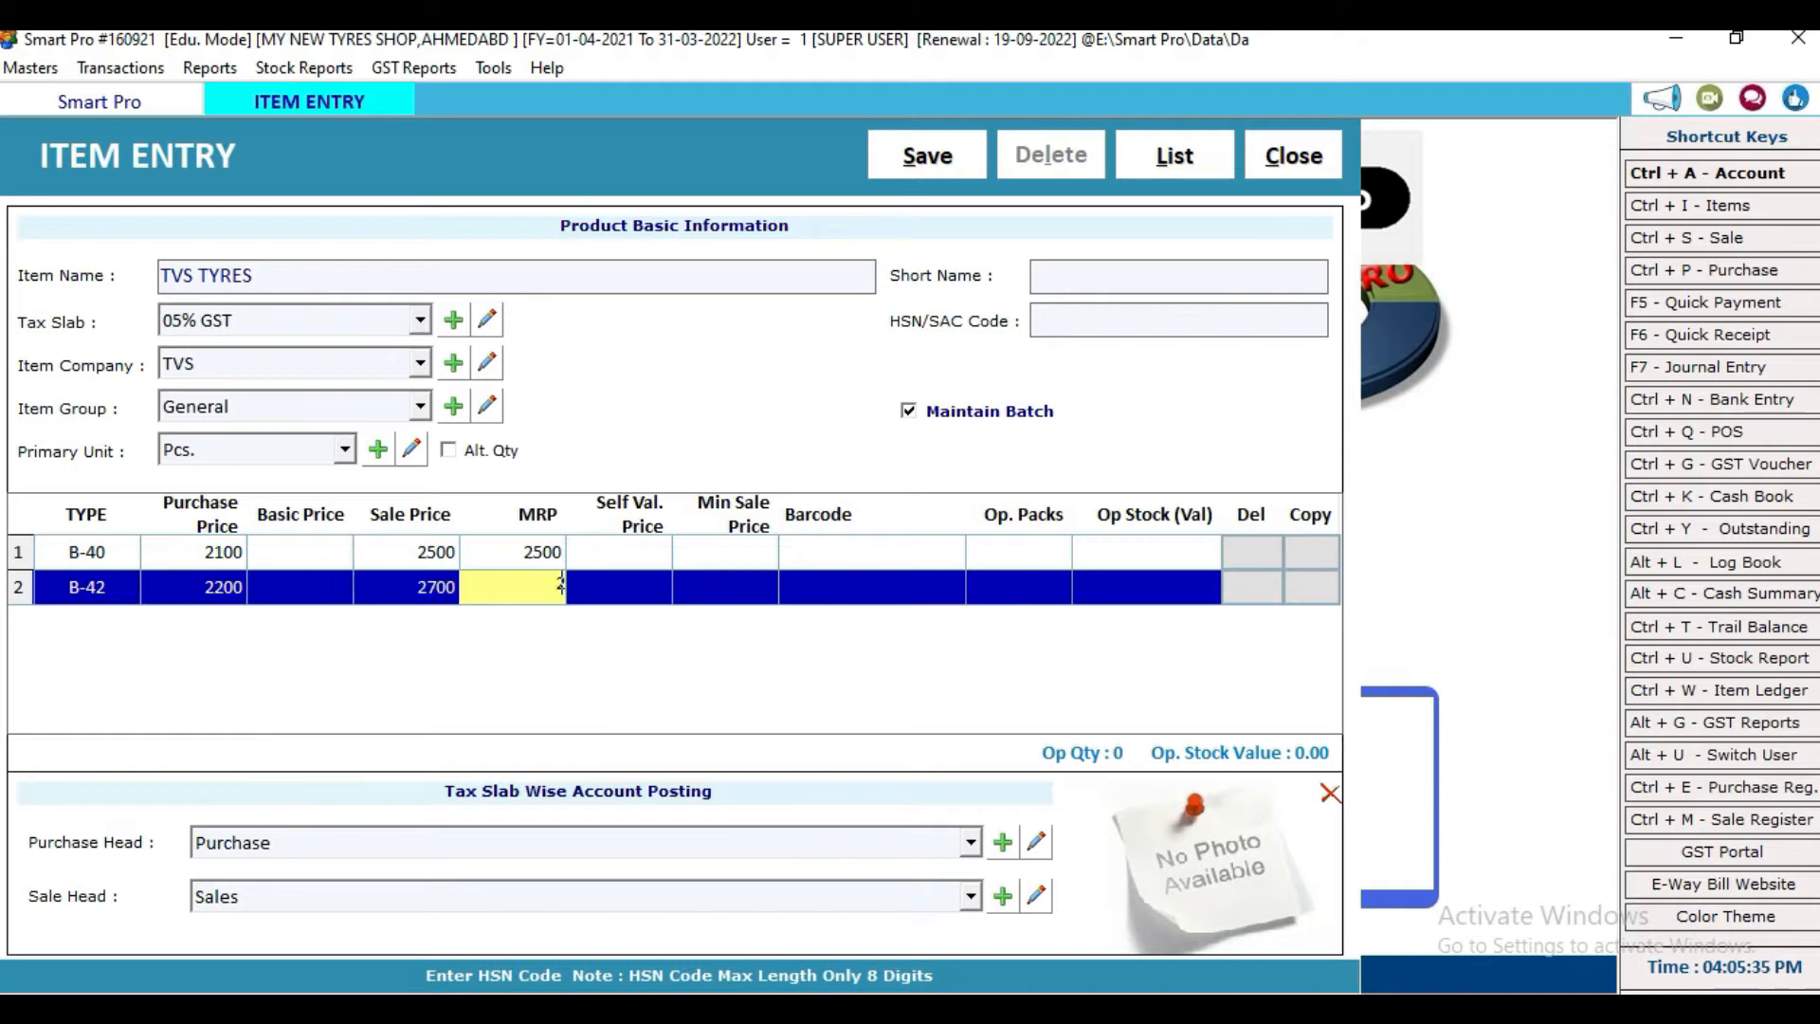
key(Return)
key(Return)
key(Return)
key(Return)
key(Return)
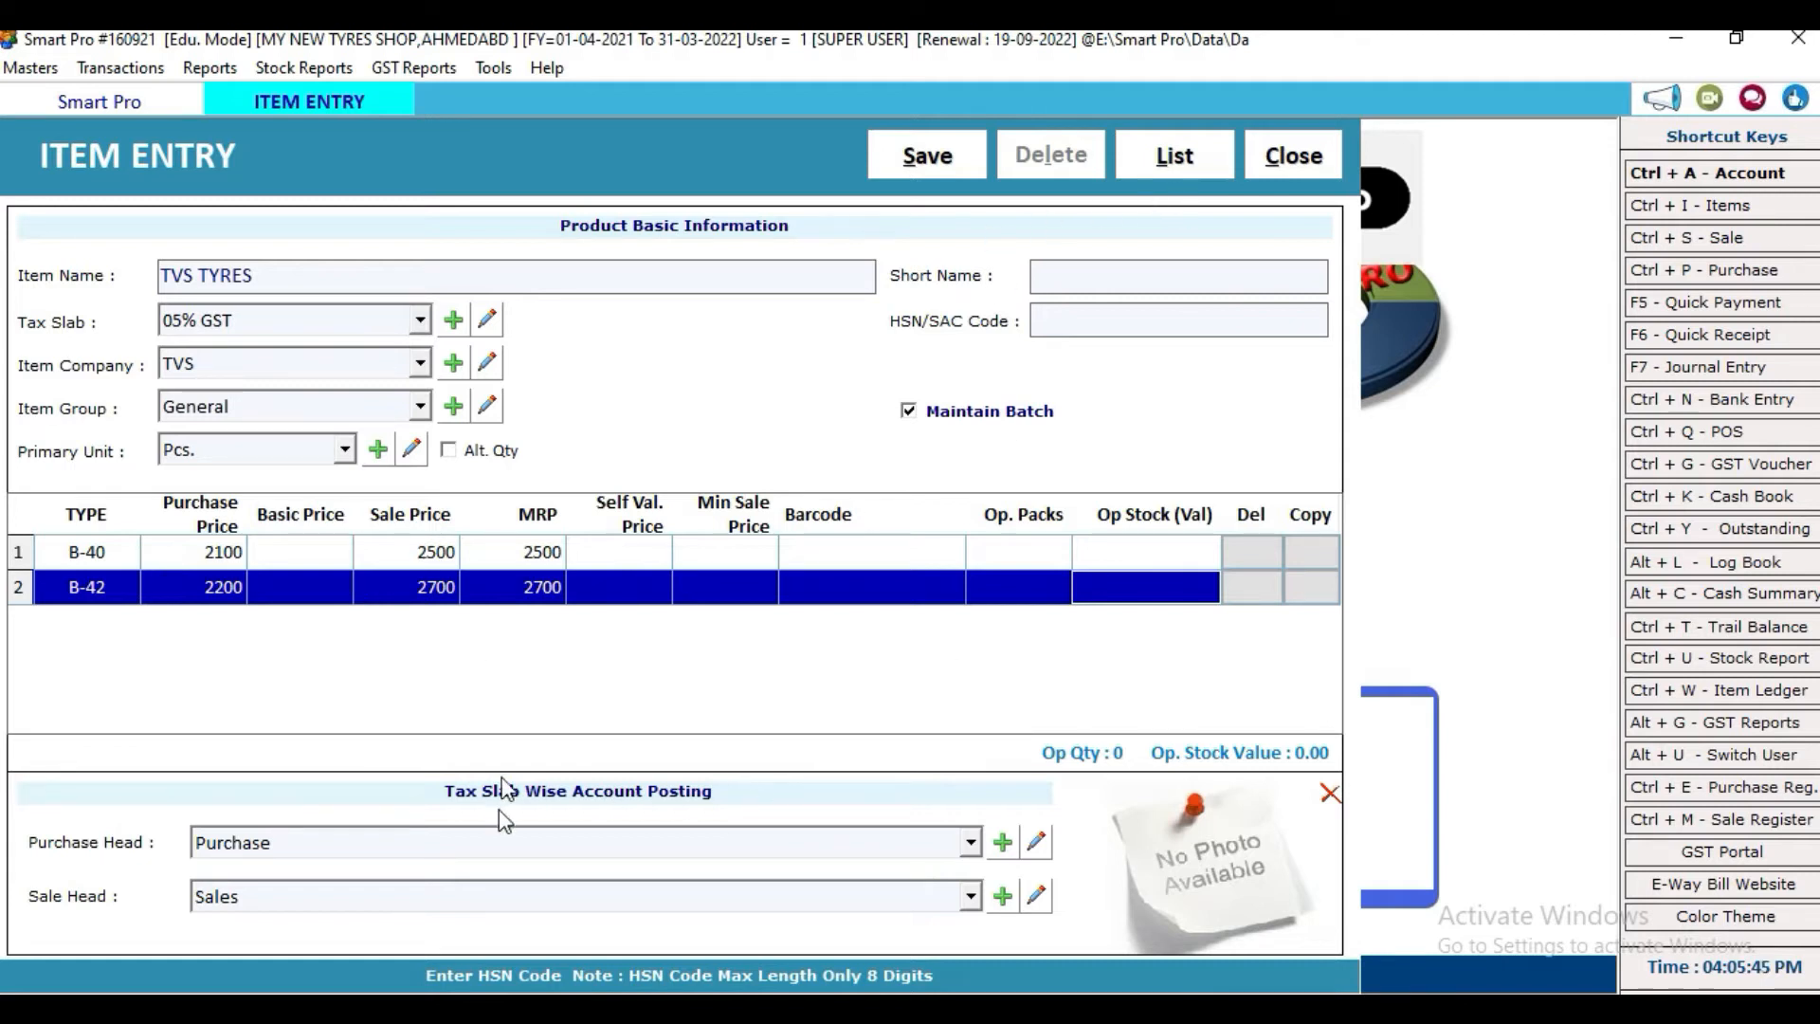
Step: Save TVS TYRES, then enter OLD TYRES with 05% GST under company GENERAL
click(932, 159)
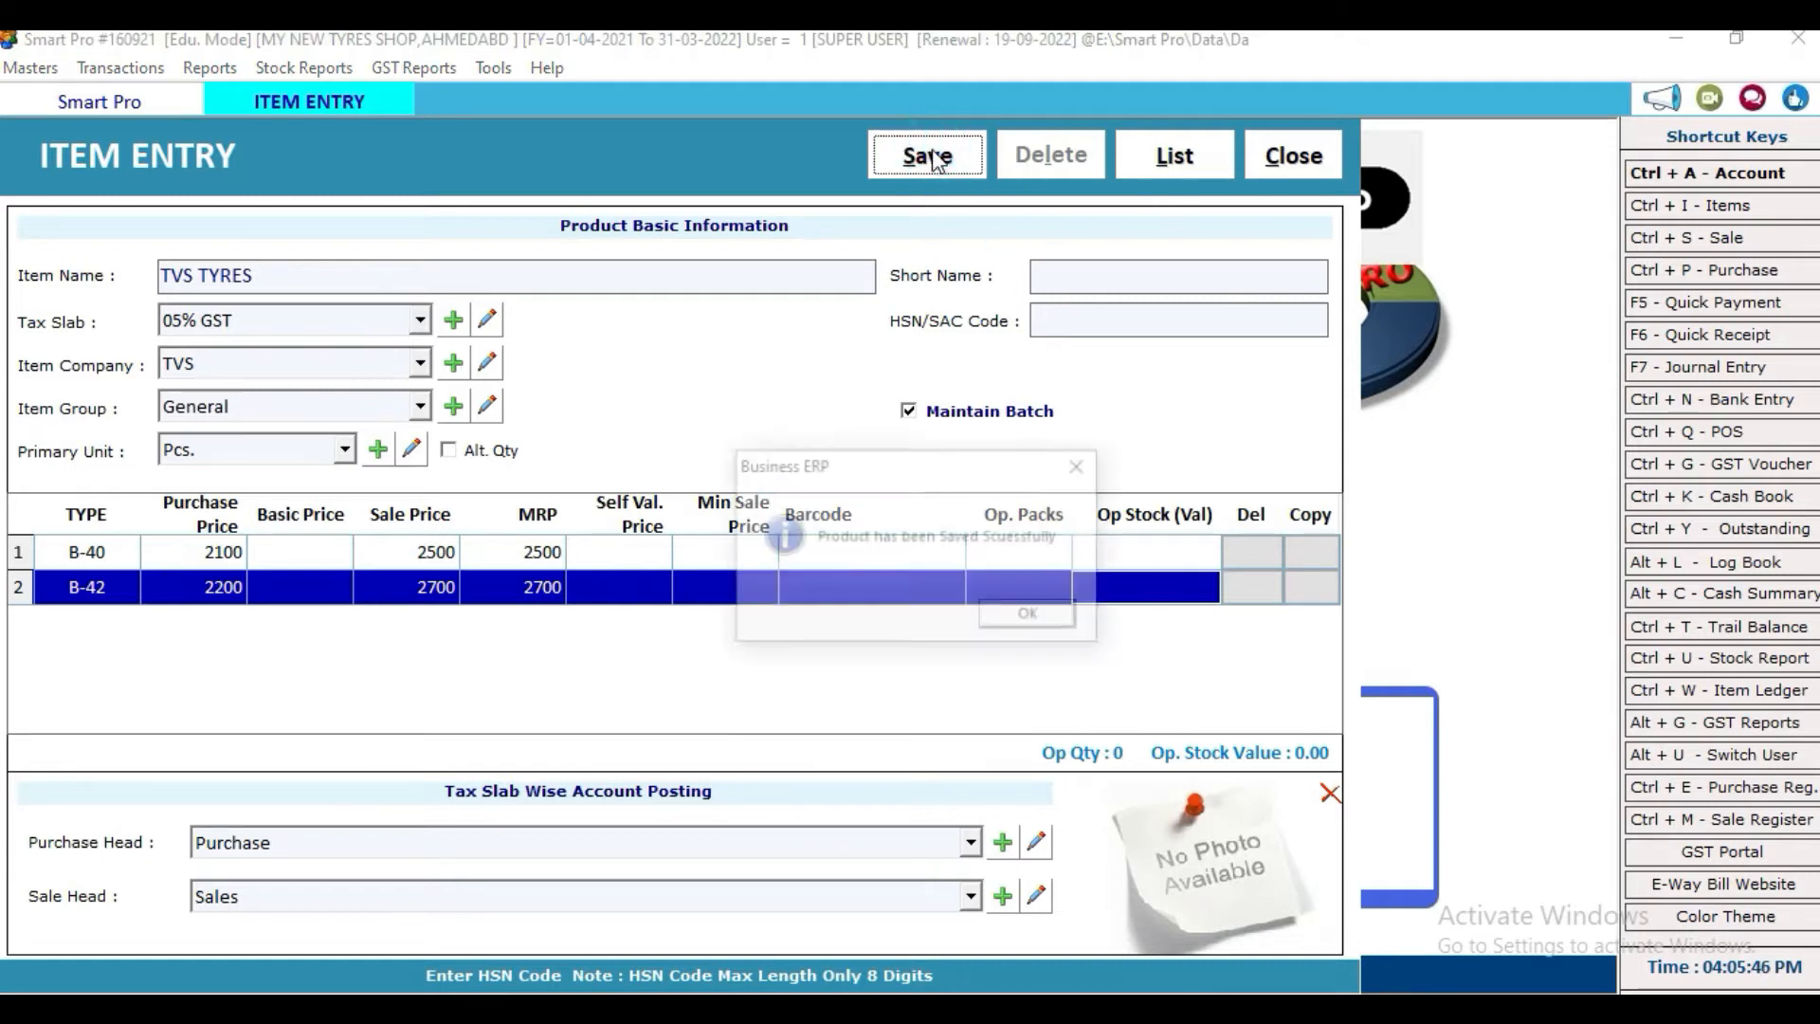
click(999, 616)
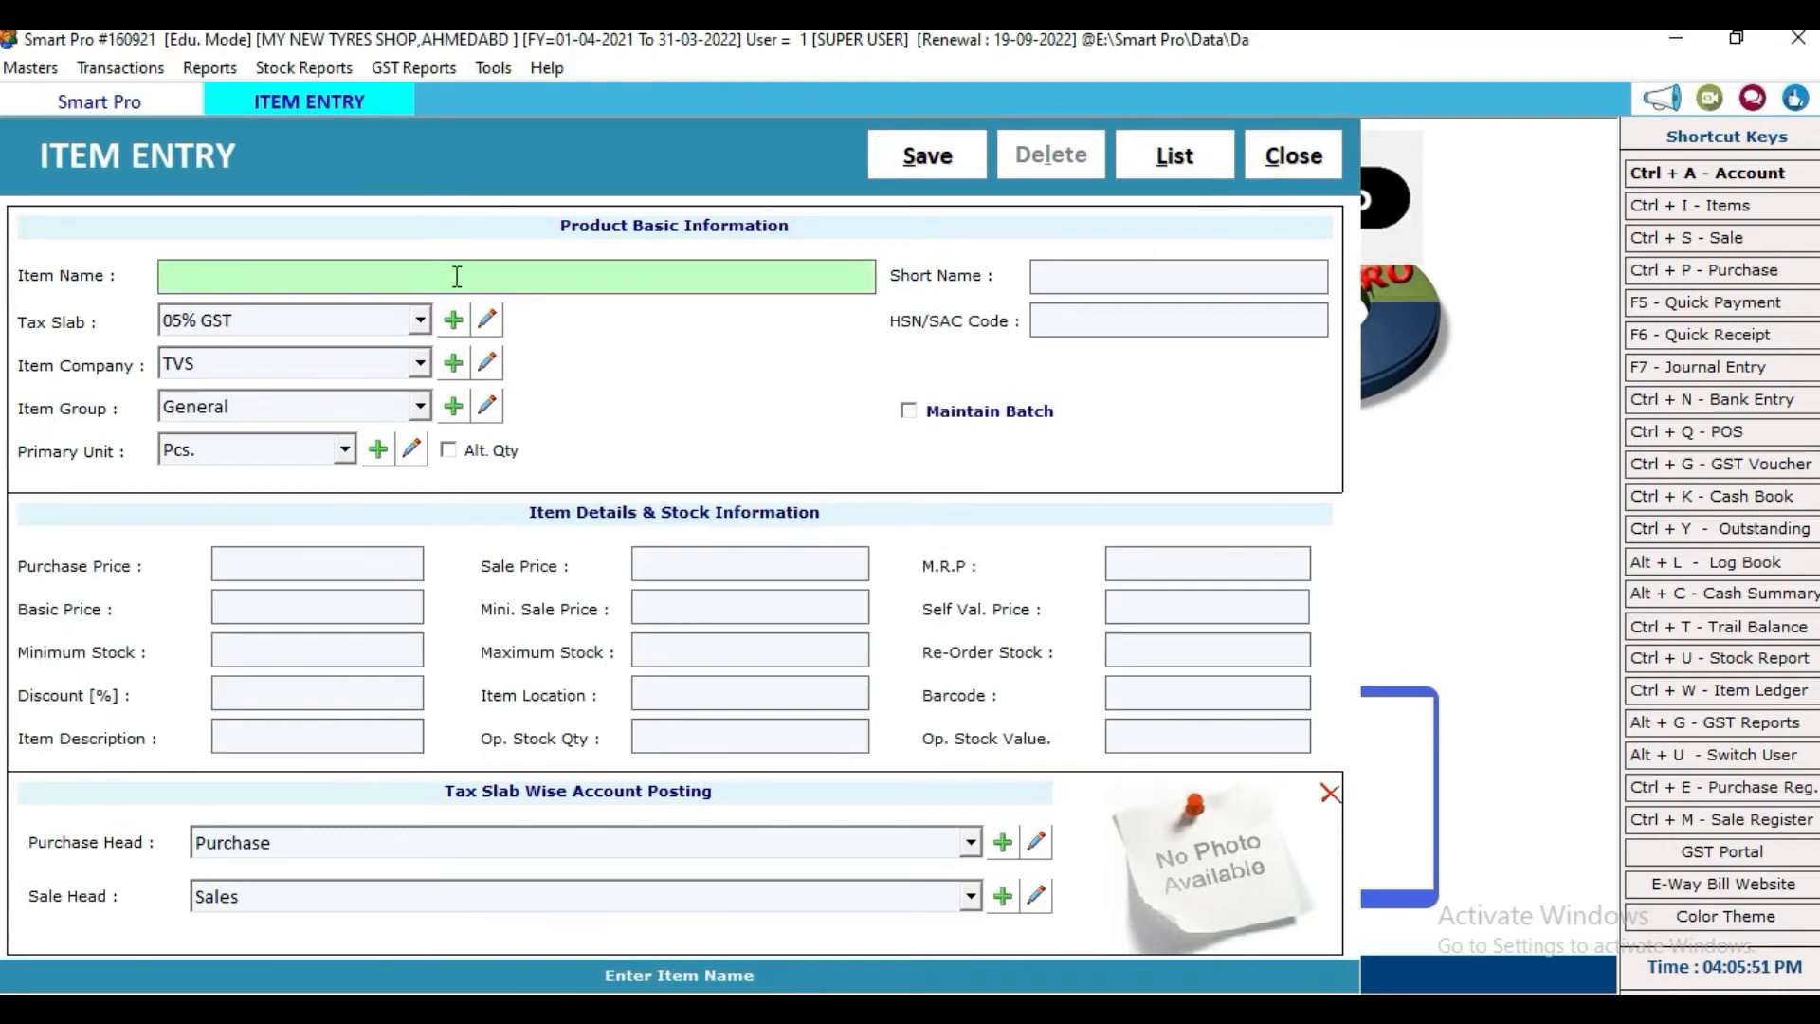
text(OL)
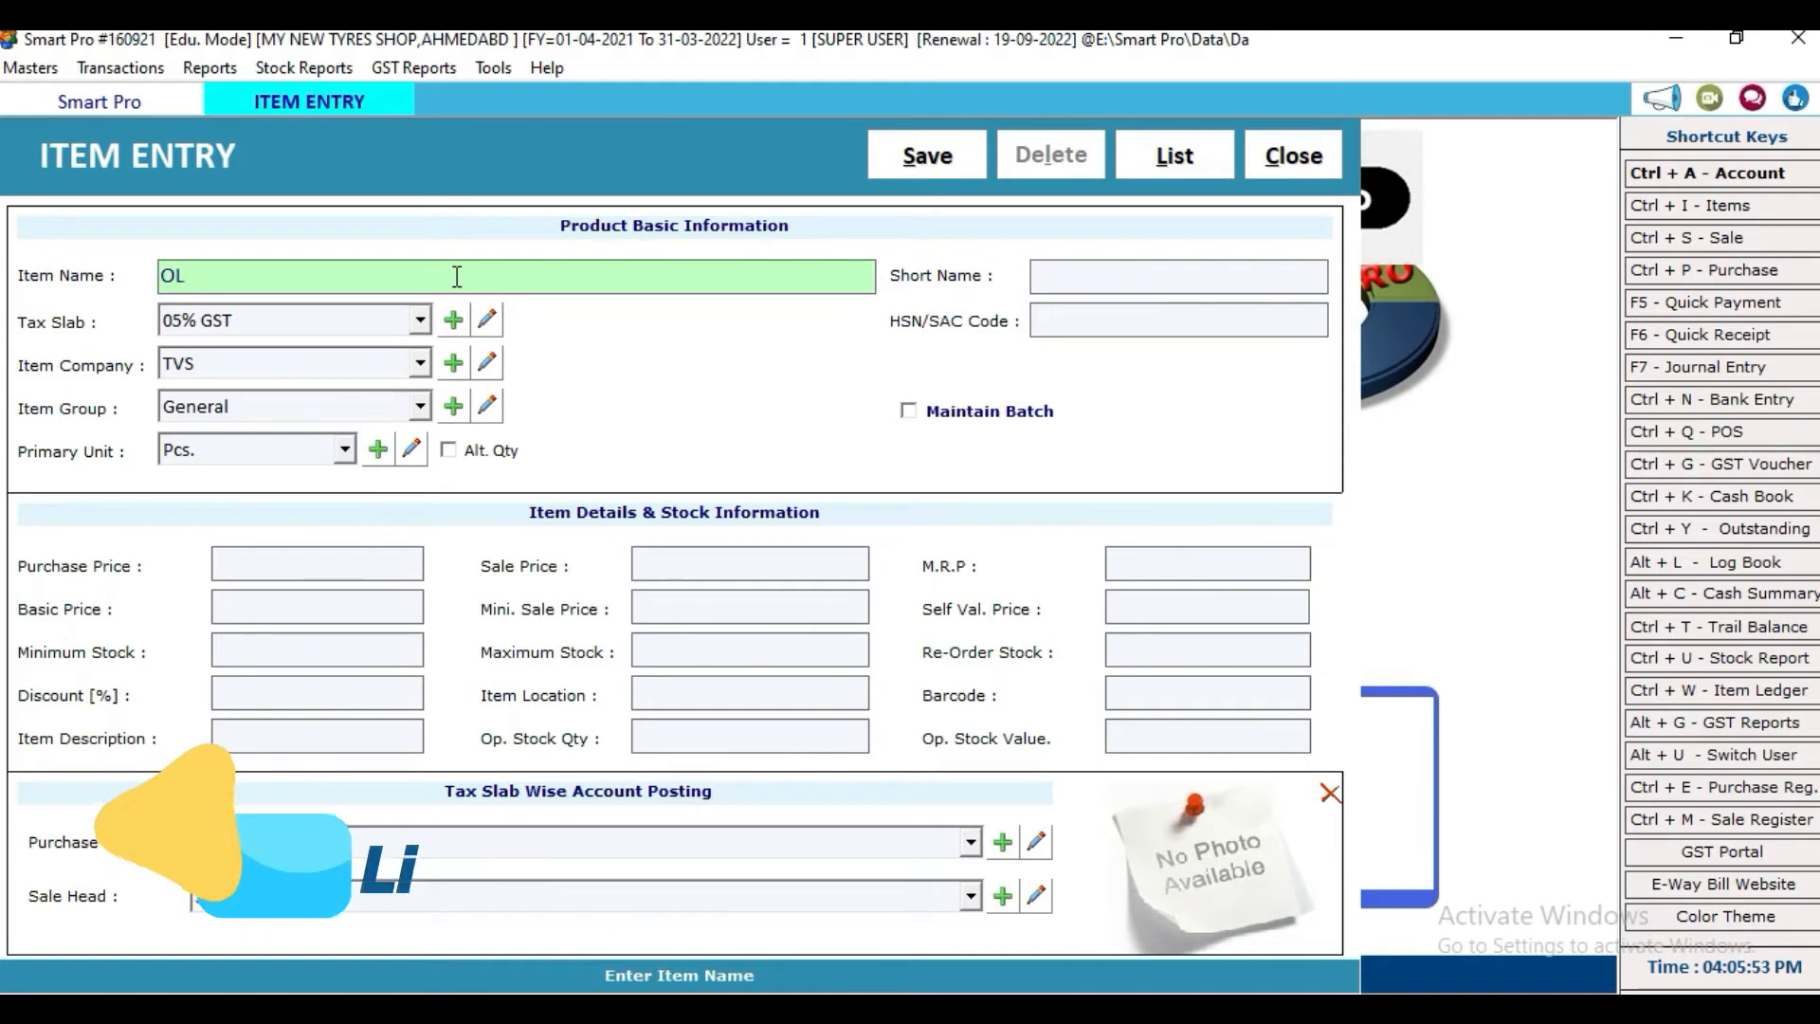
text(D TYRES)
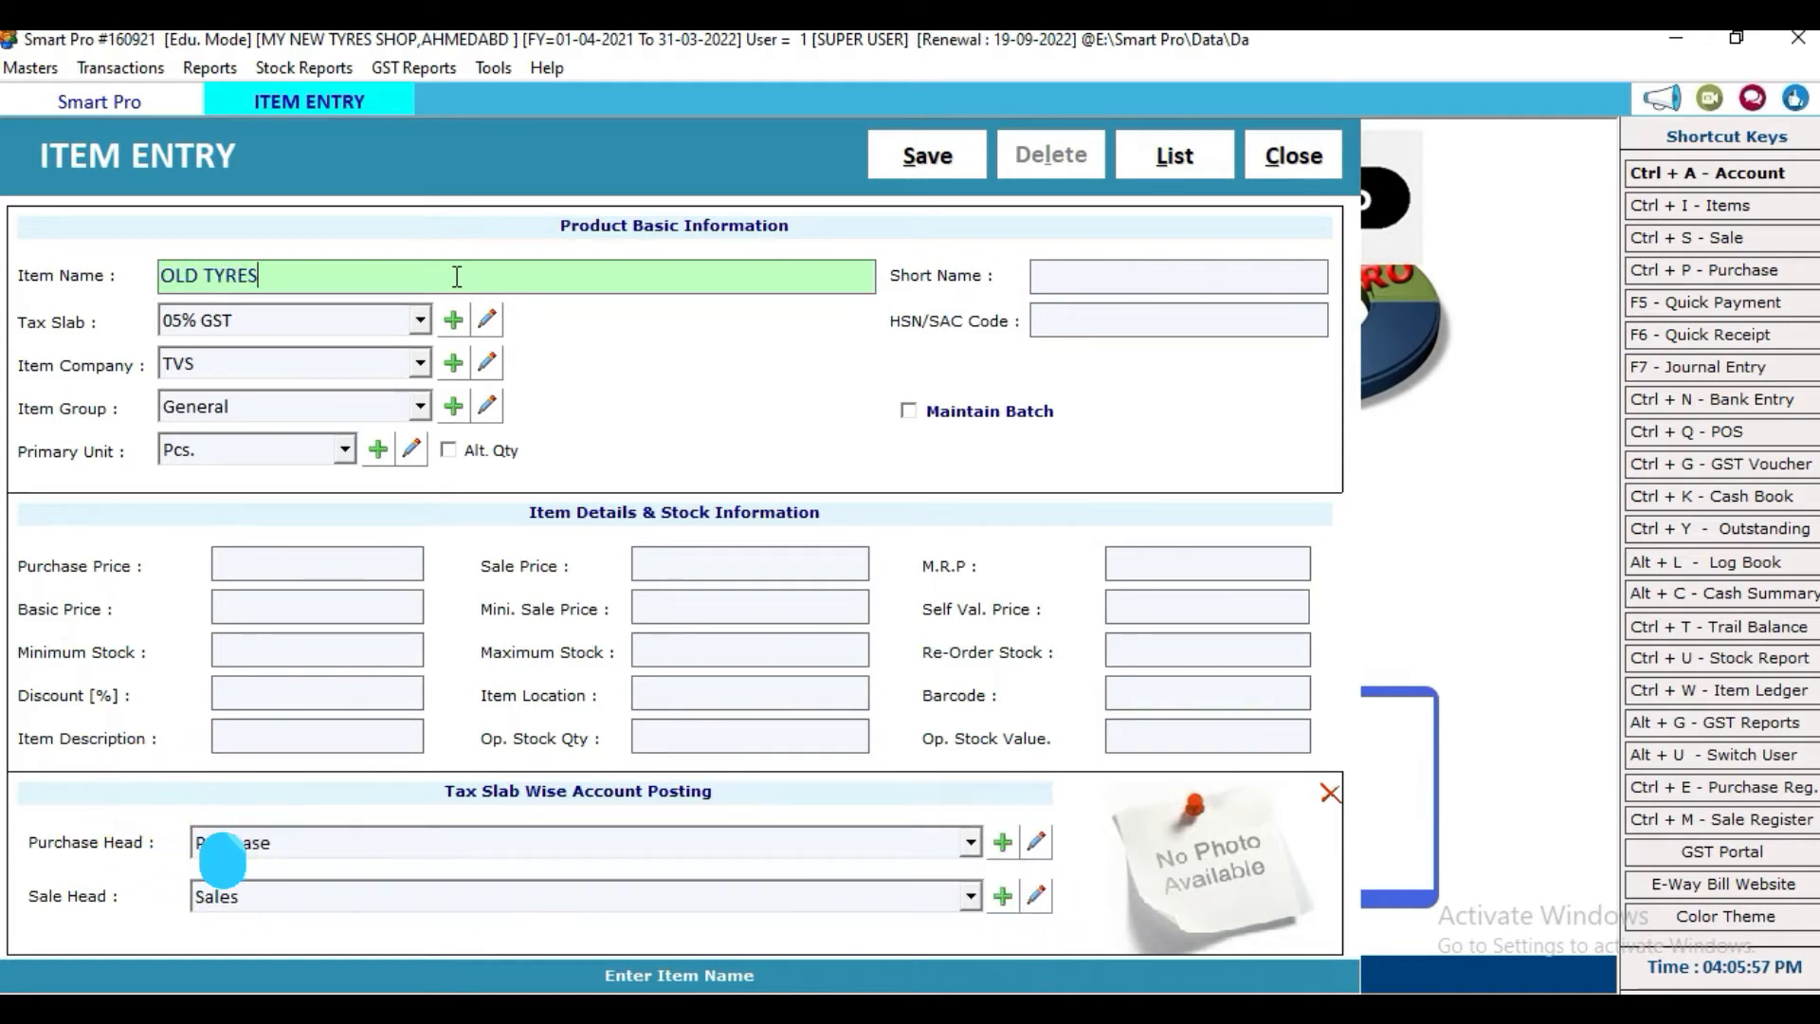
key(Return)
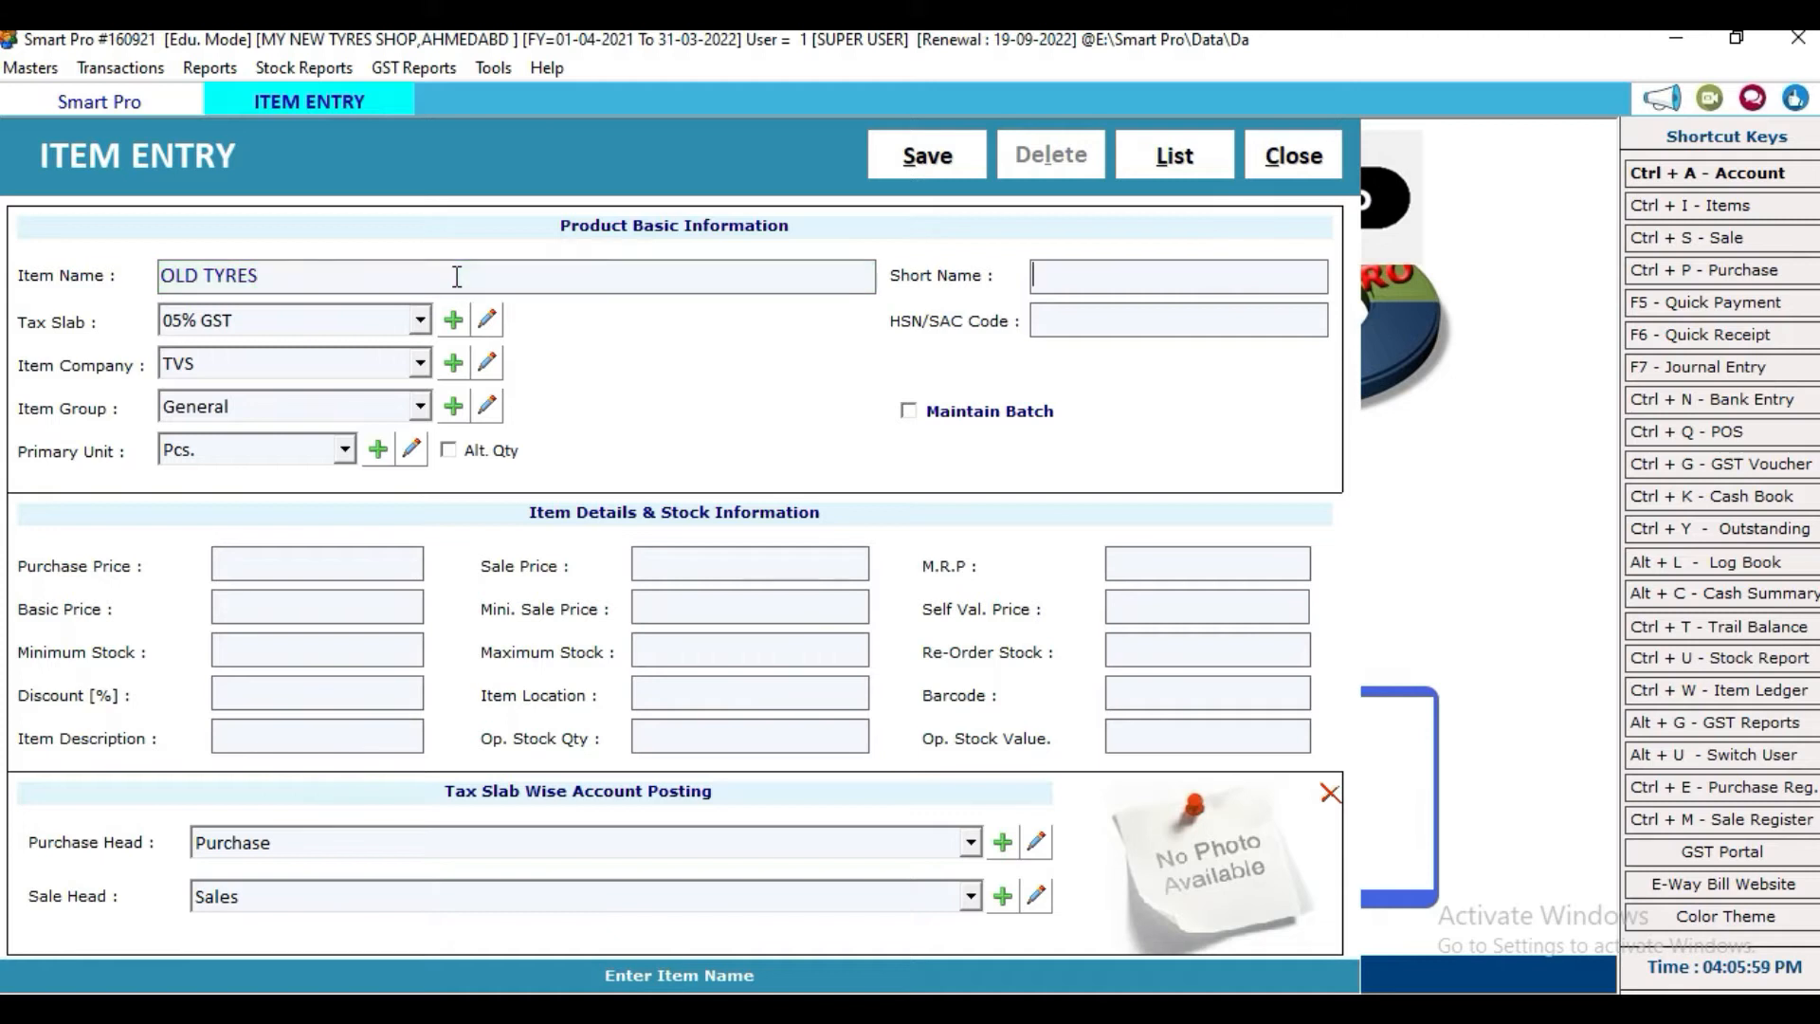
key(Return)
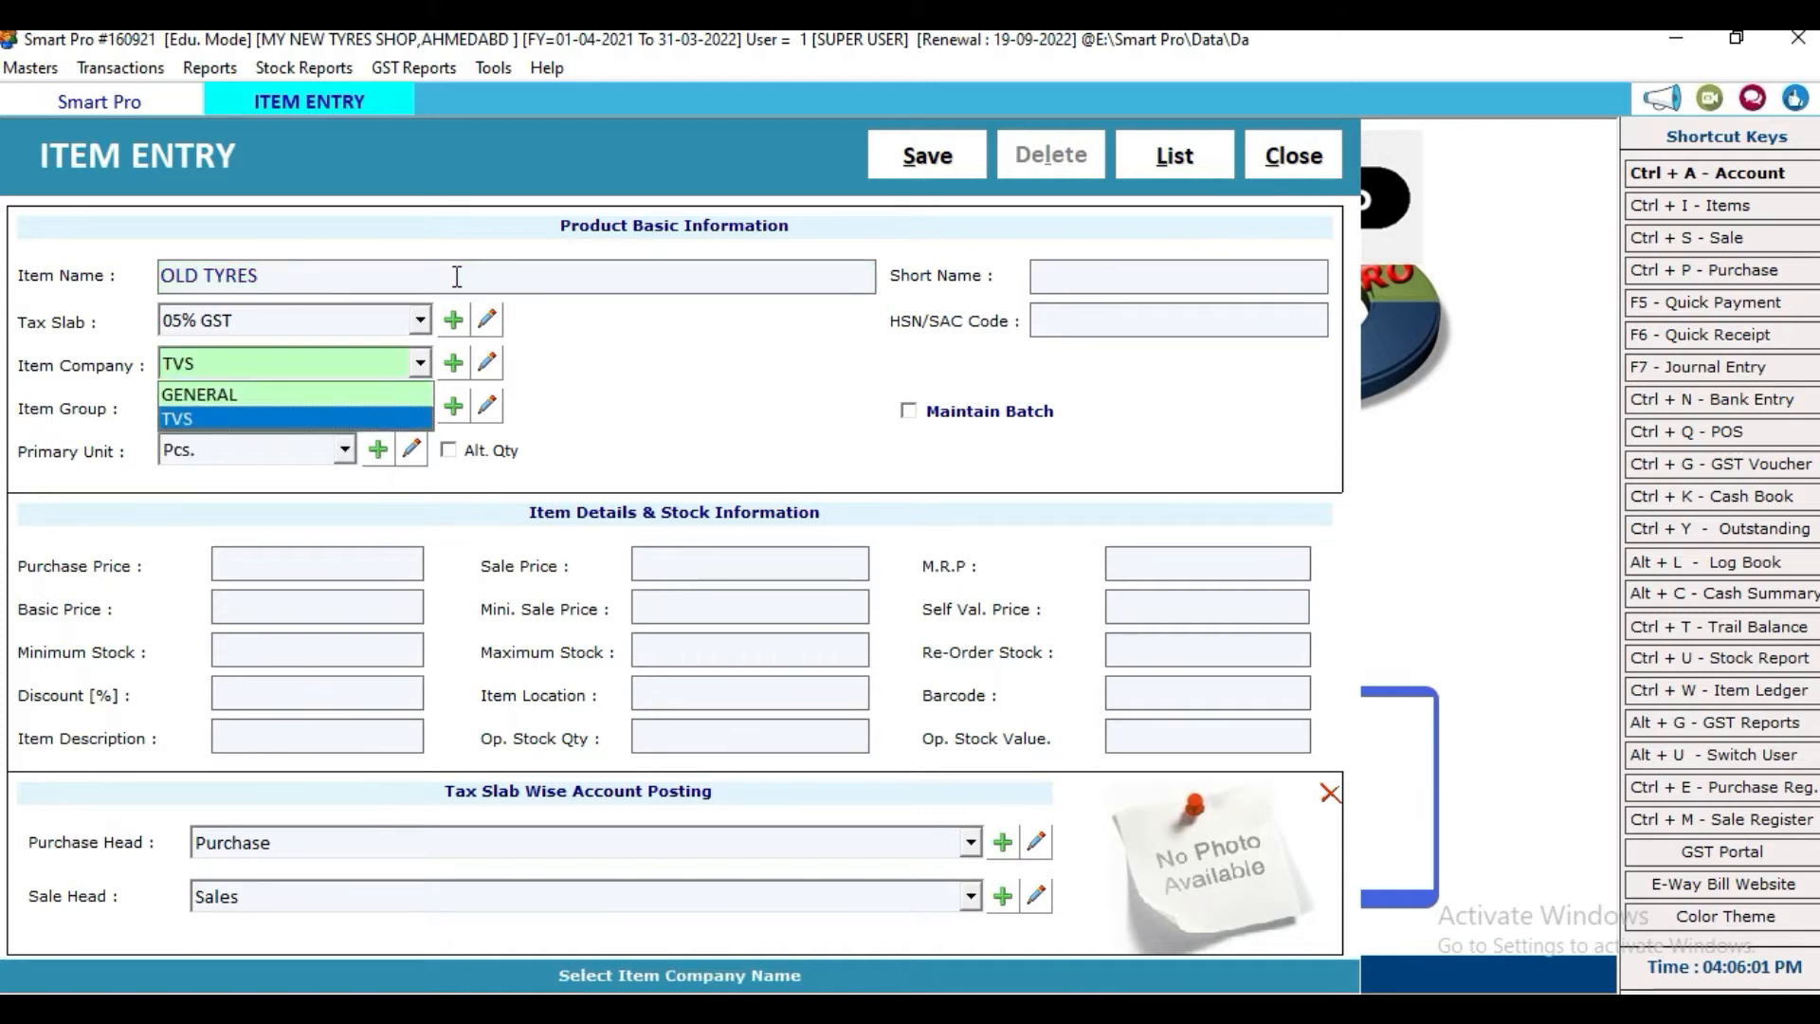
key(Up)
key(Return)
key(Return)
key(Return)
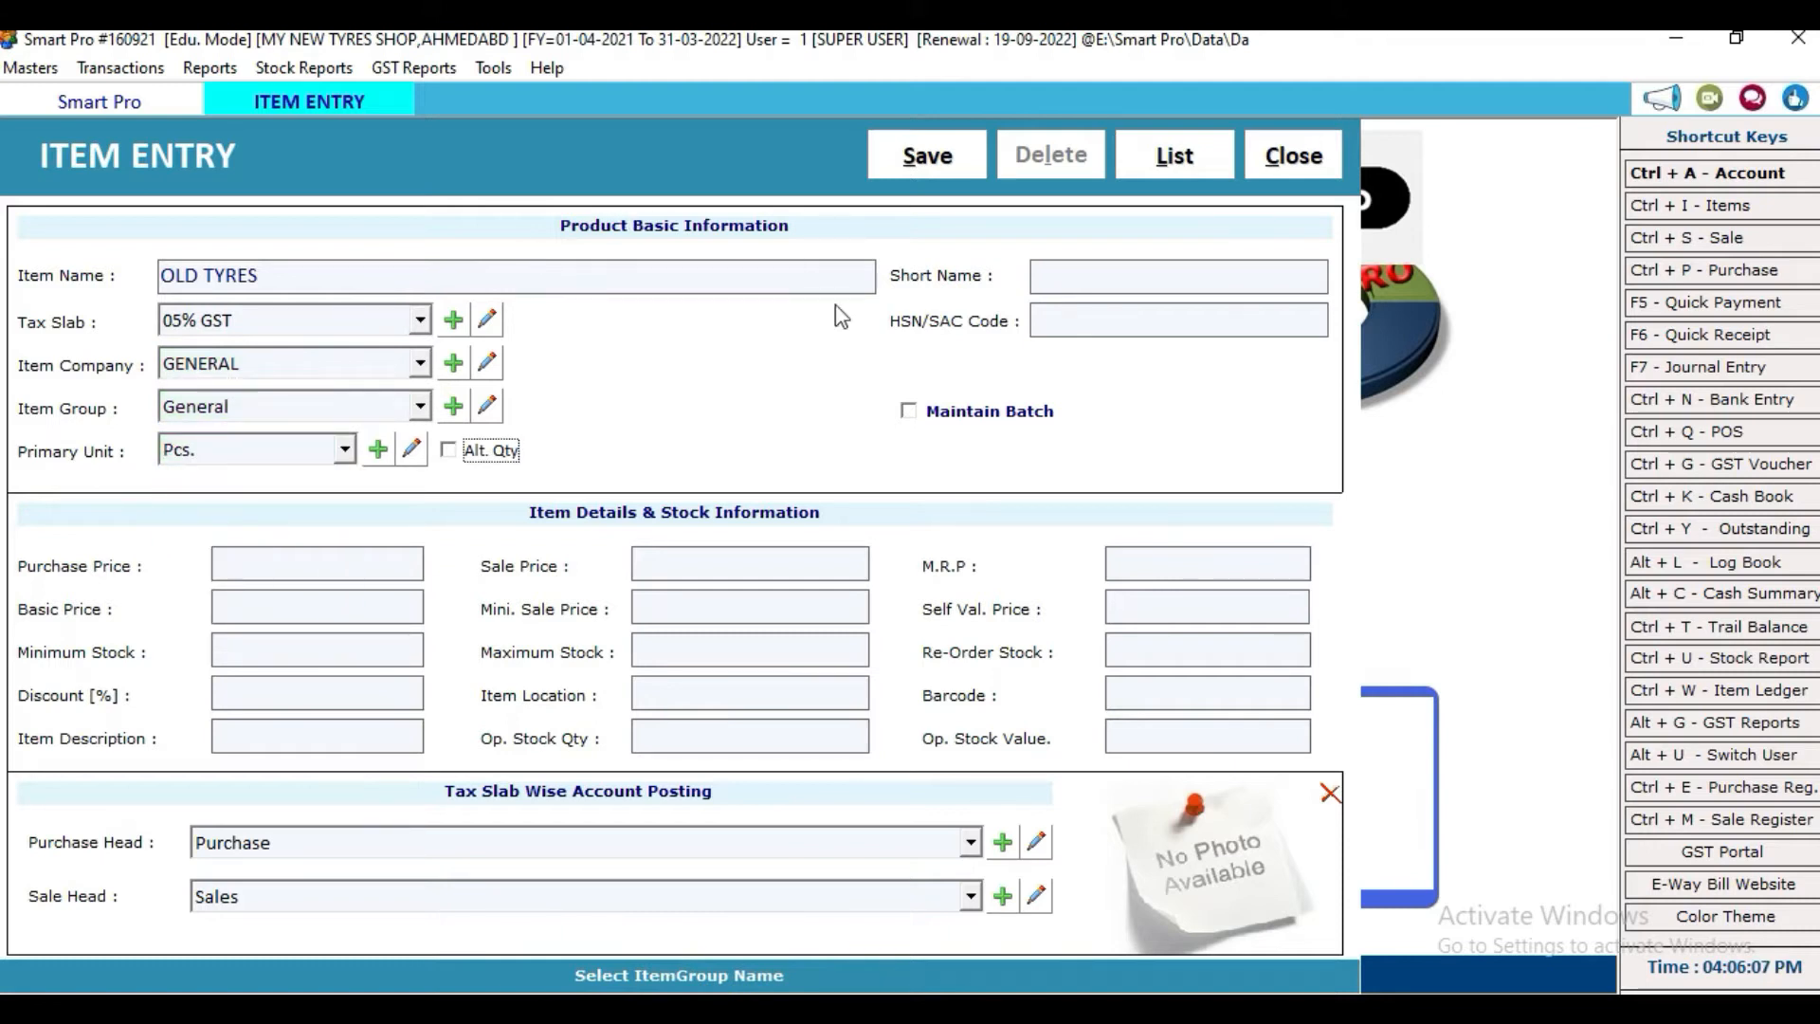
Step: Save OLD TYRES and close item entry back to the dashboard
click(929, 155)
click(1033, 616)
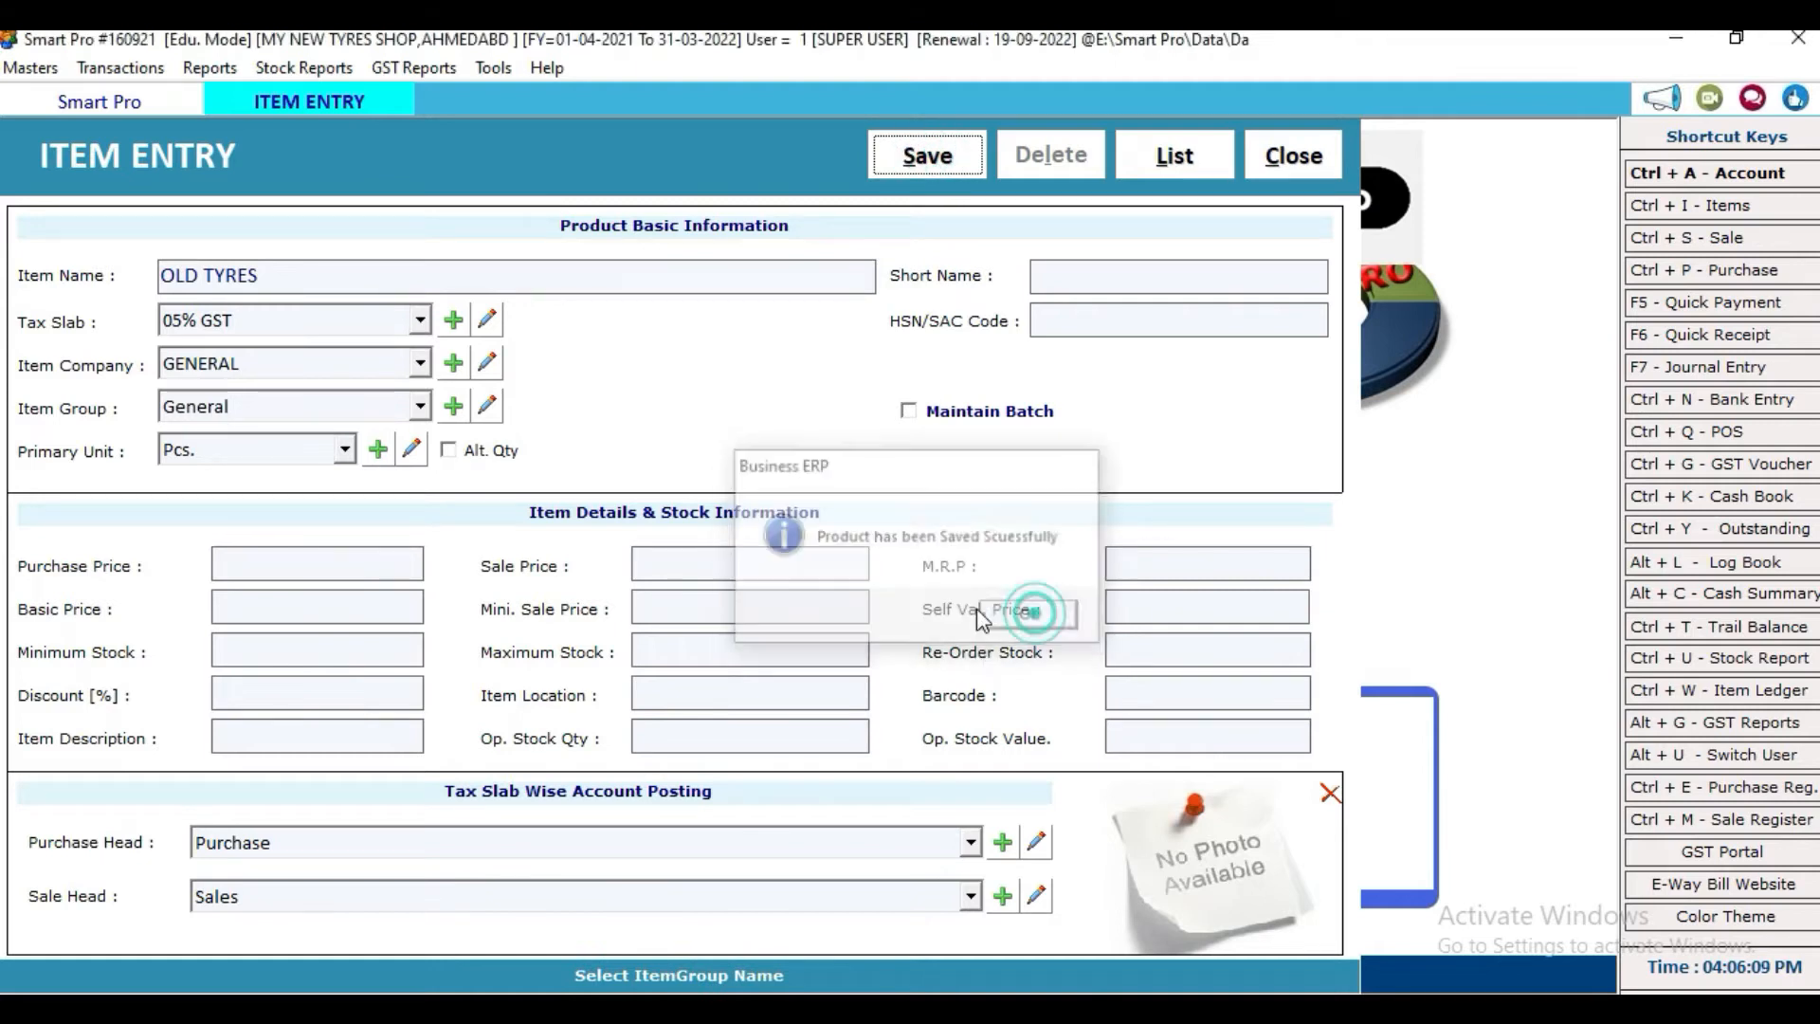
click(1318, 154)
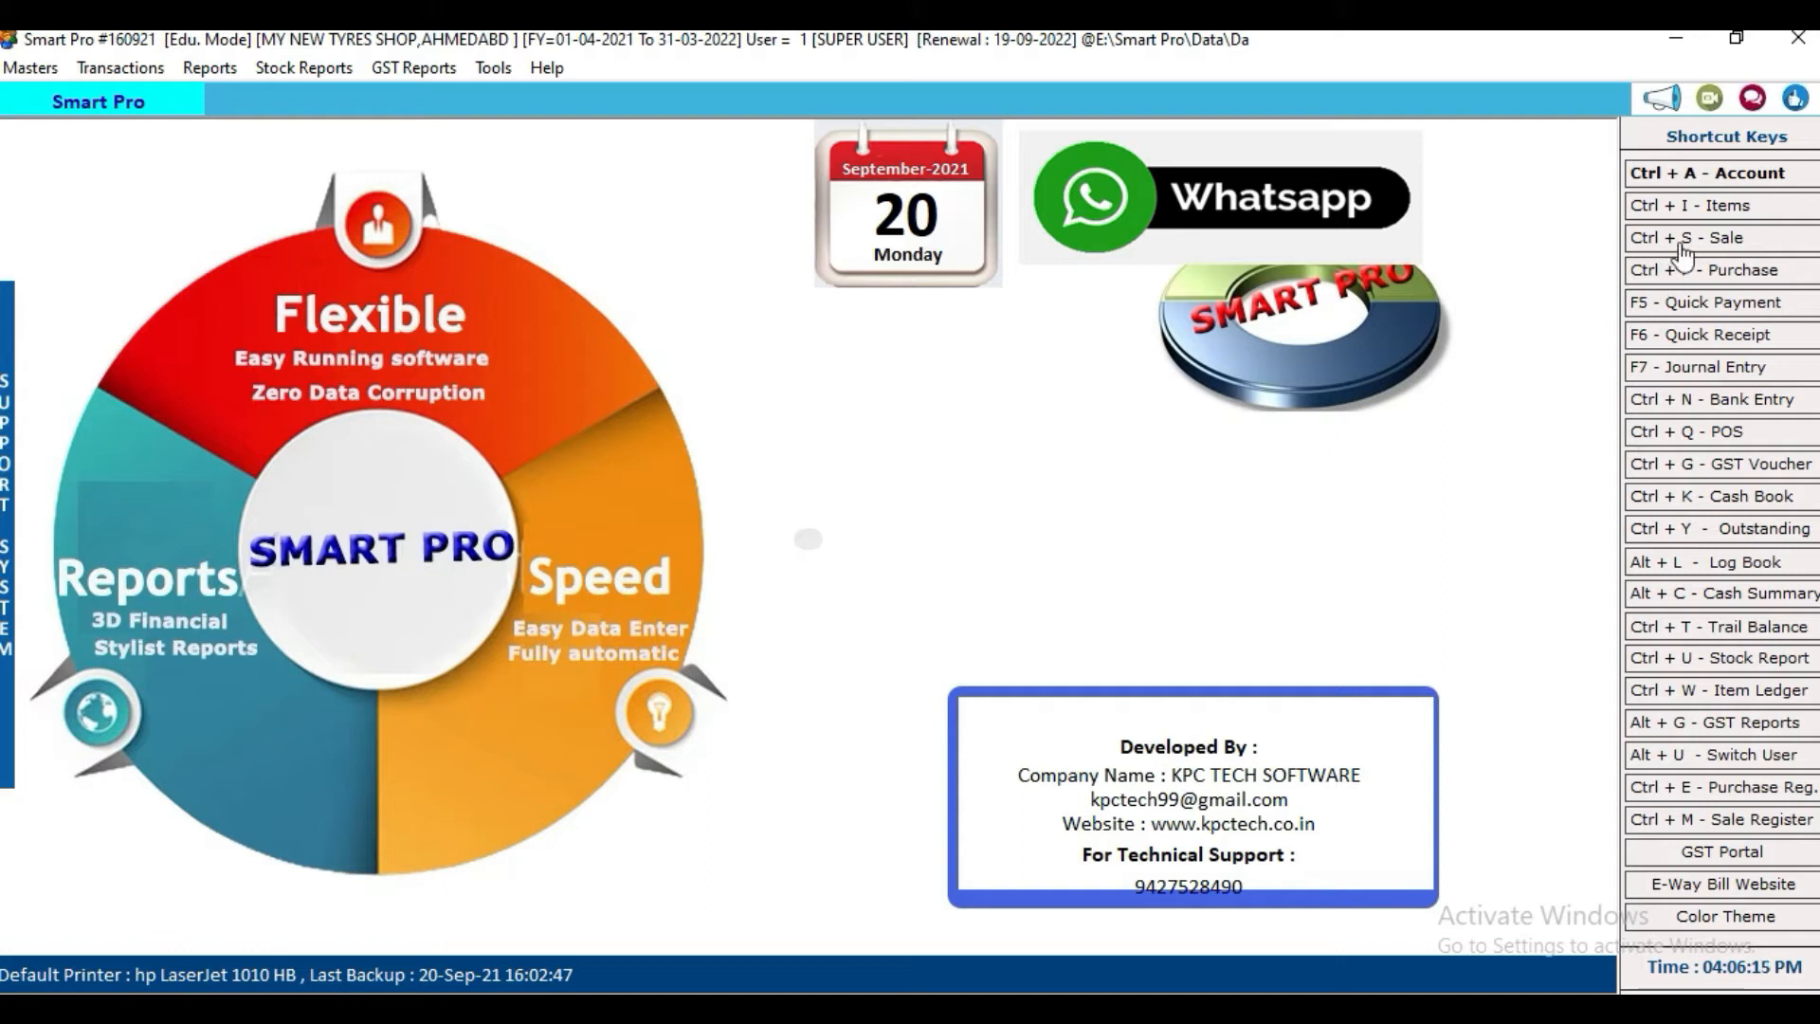
Step: Start a Cash-terms sale bill 1 for party Cash in GST SERIES with the customer's name
click(118, 69)
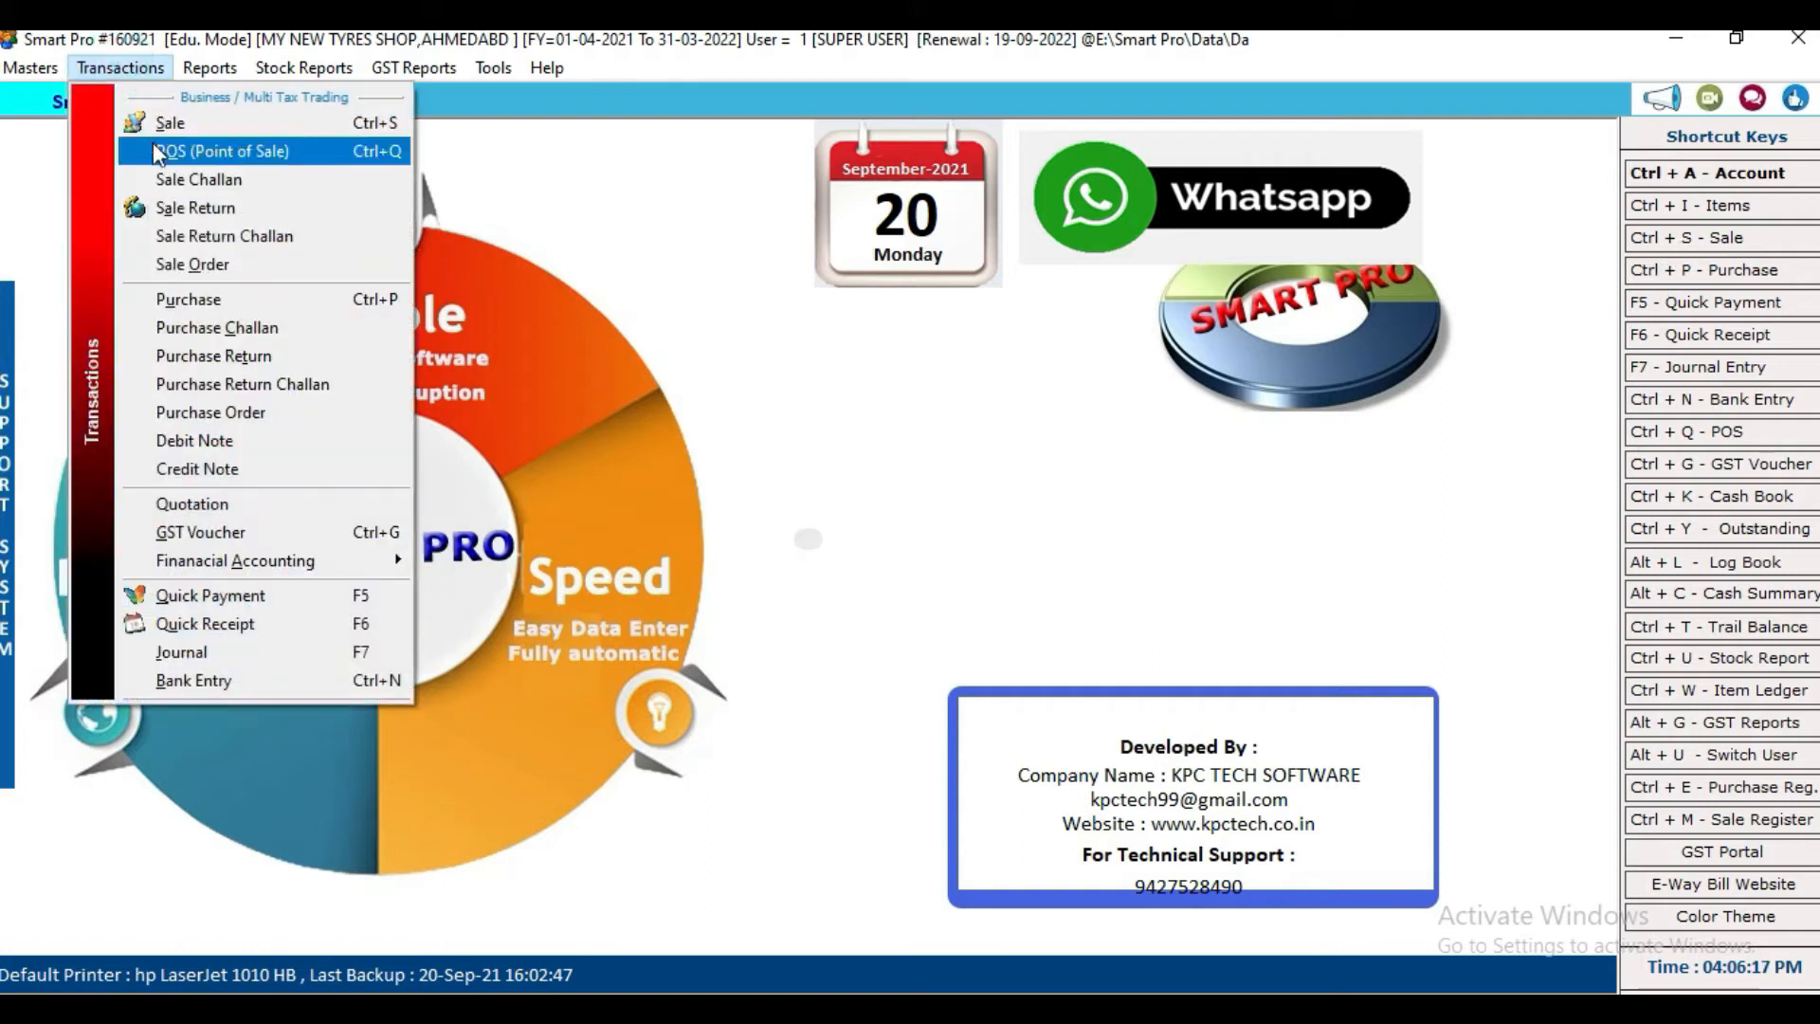
click(1678, 239)
click(552, 159)
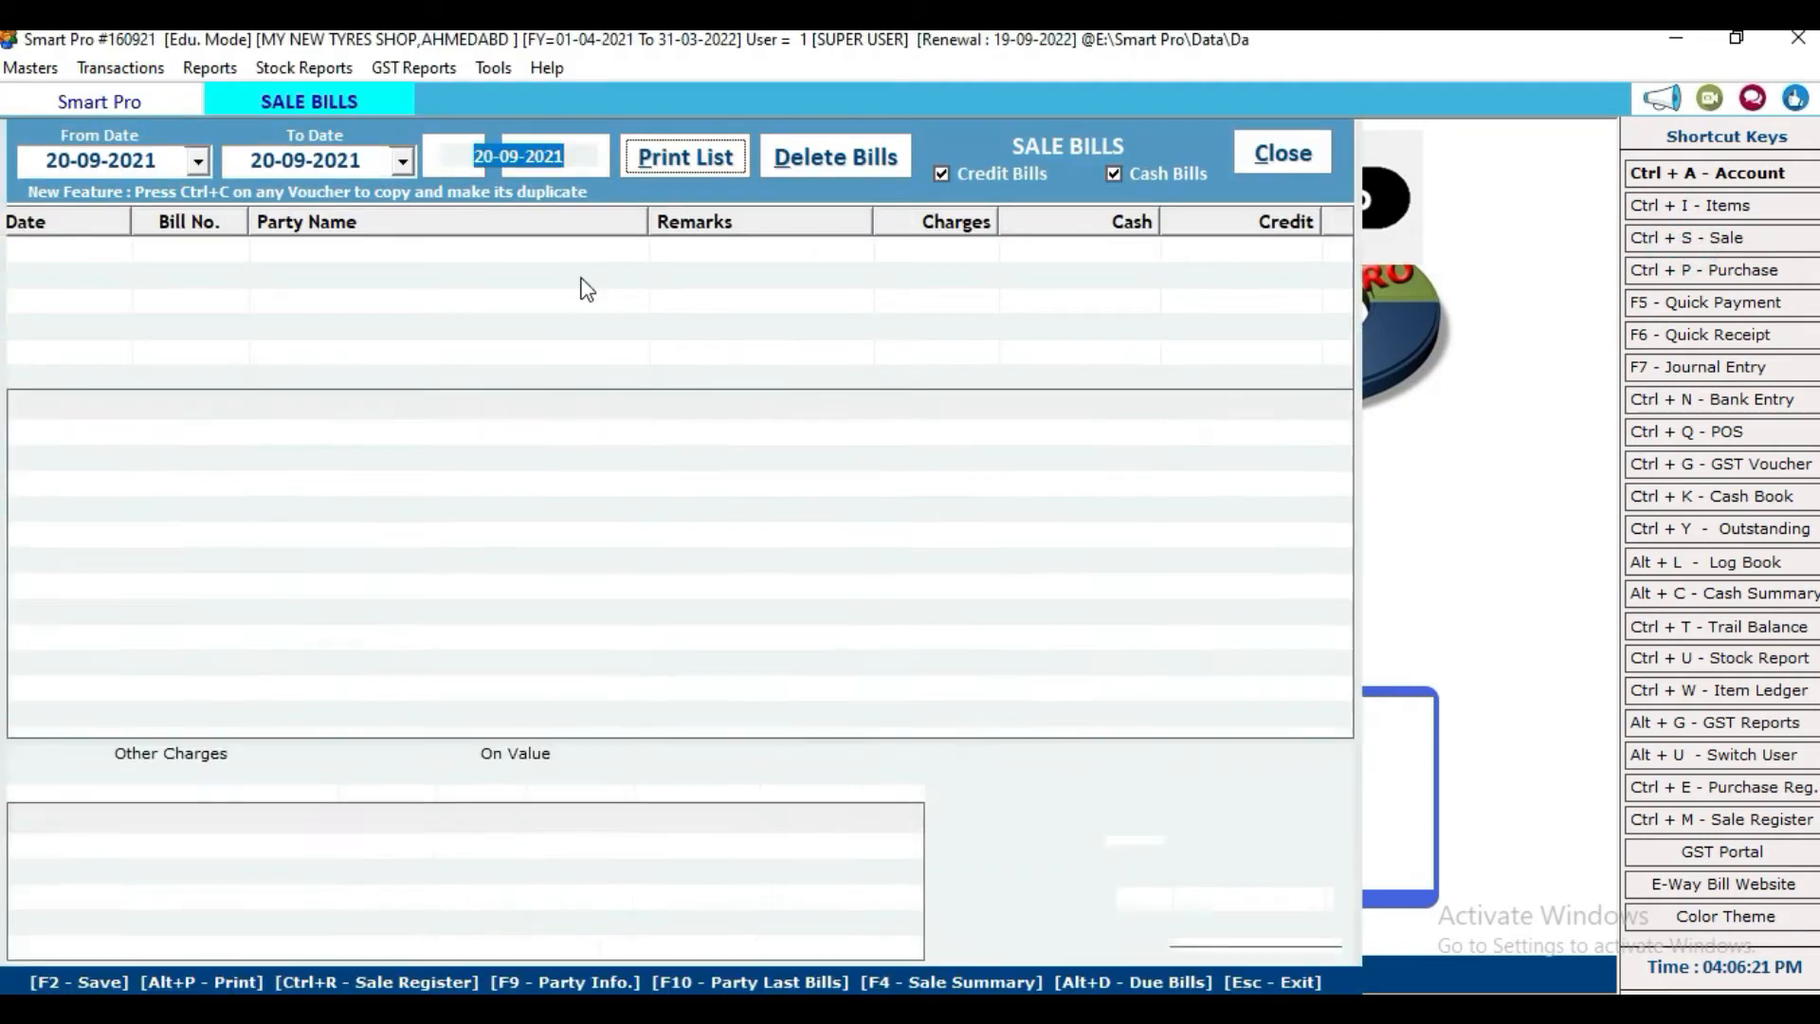
key(Up)
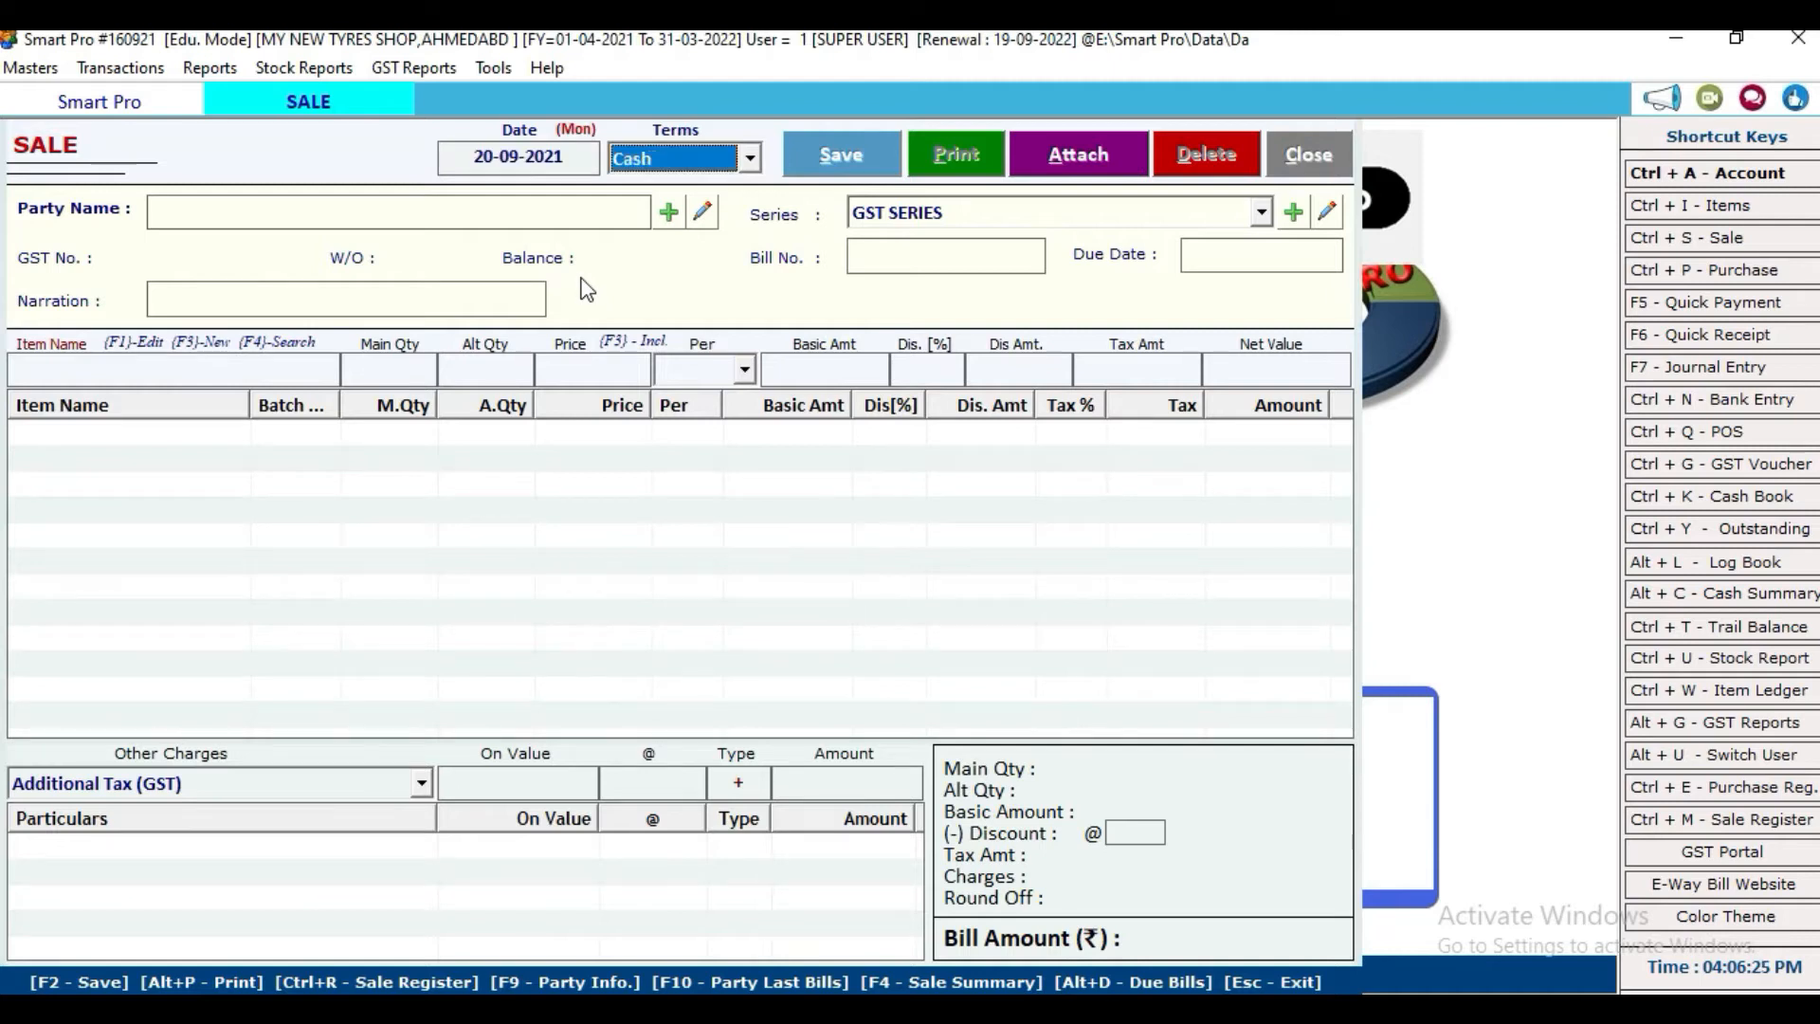
key(Return)
key(Down)
key(Return)
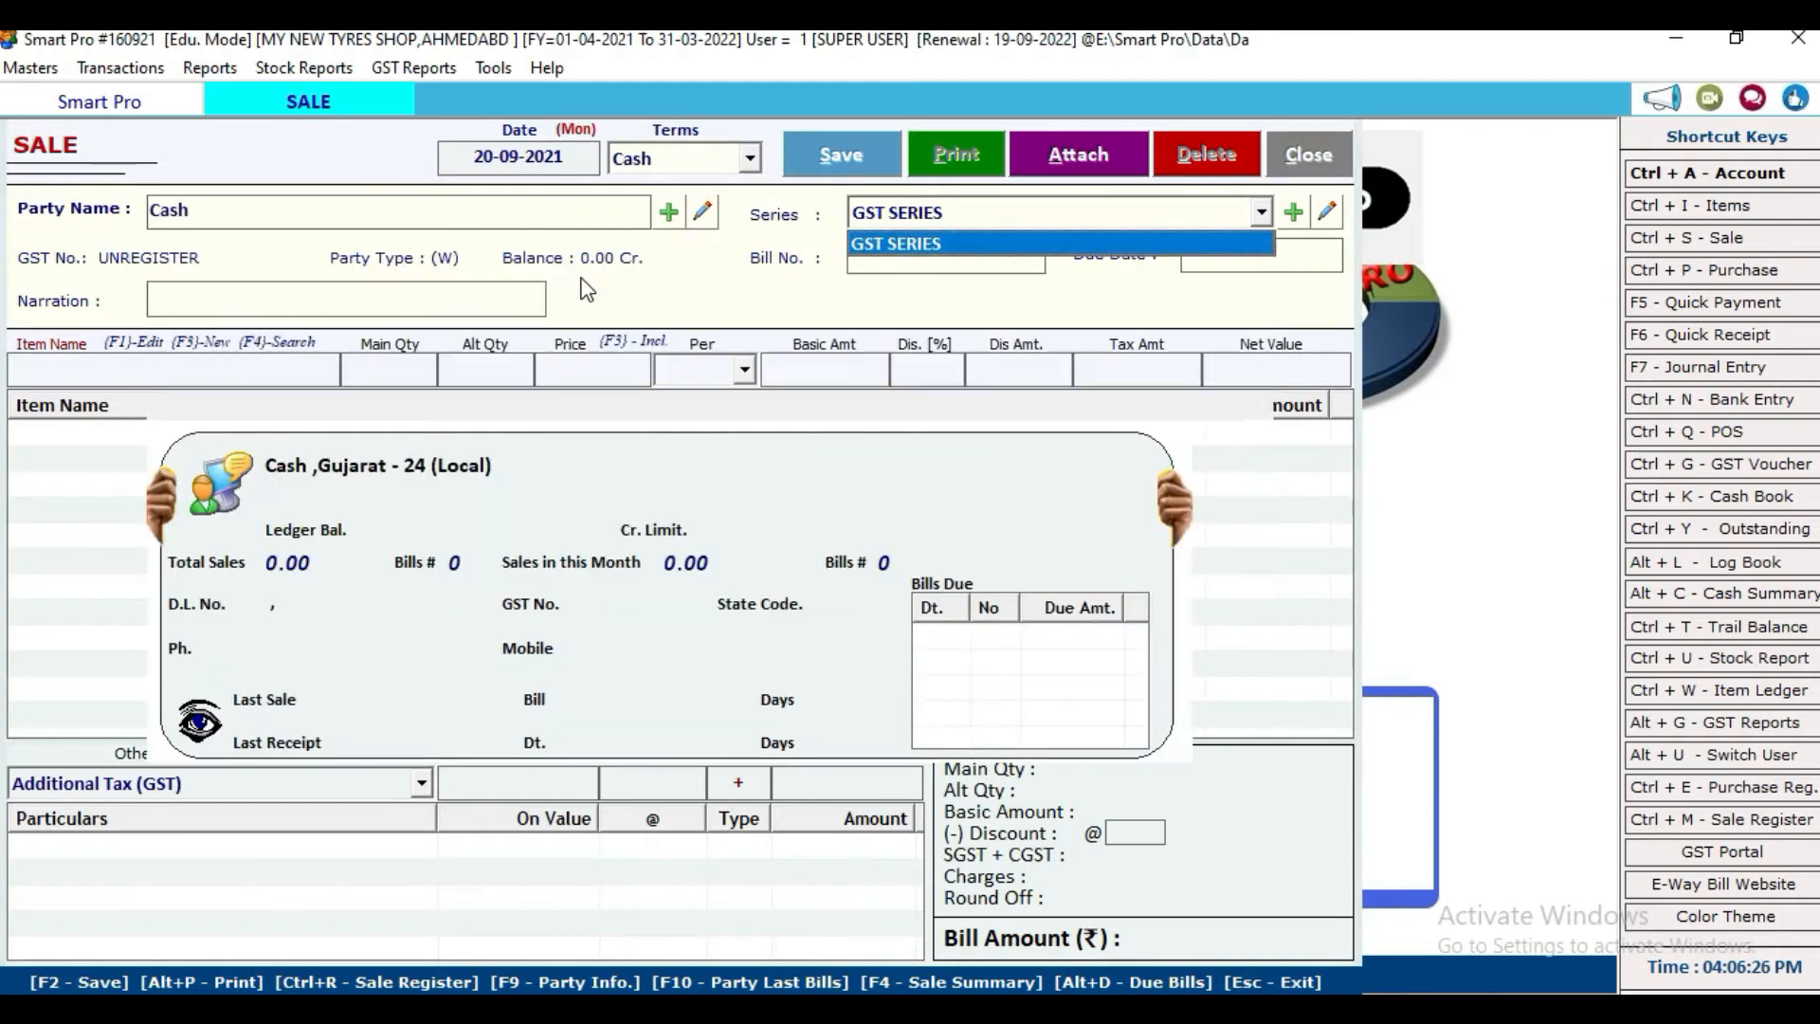
key(Return)
key(Return)
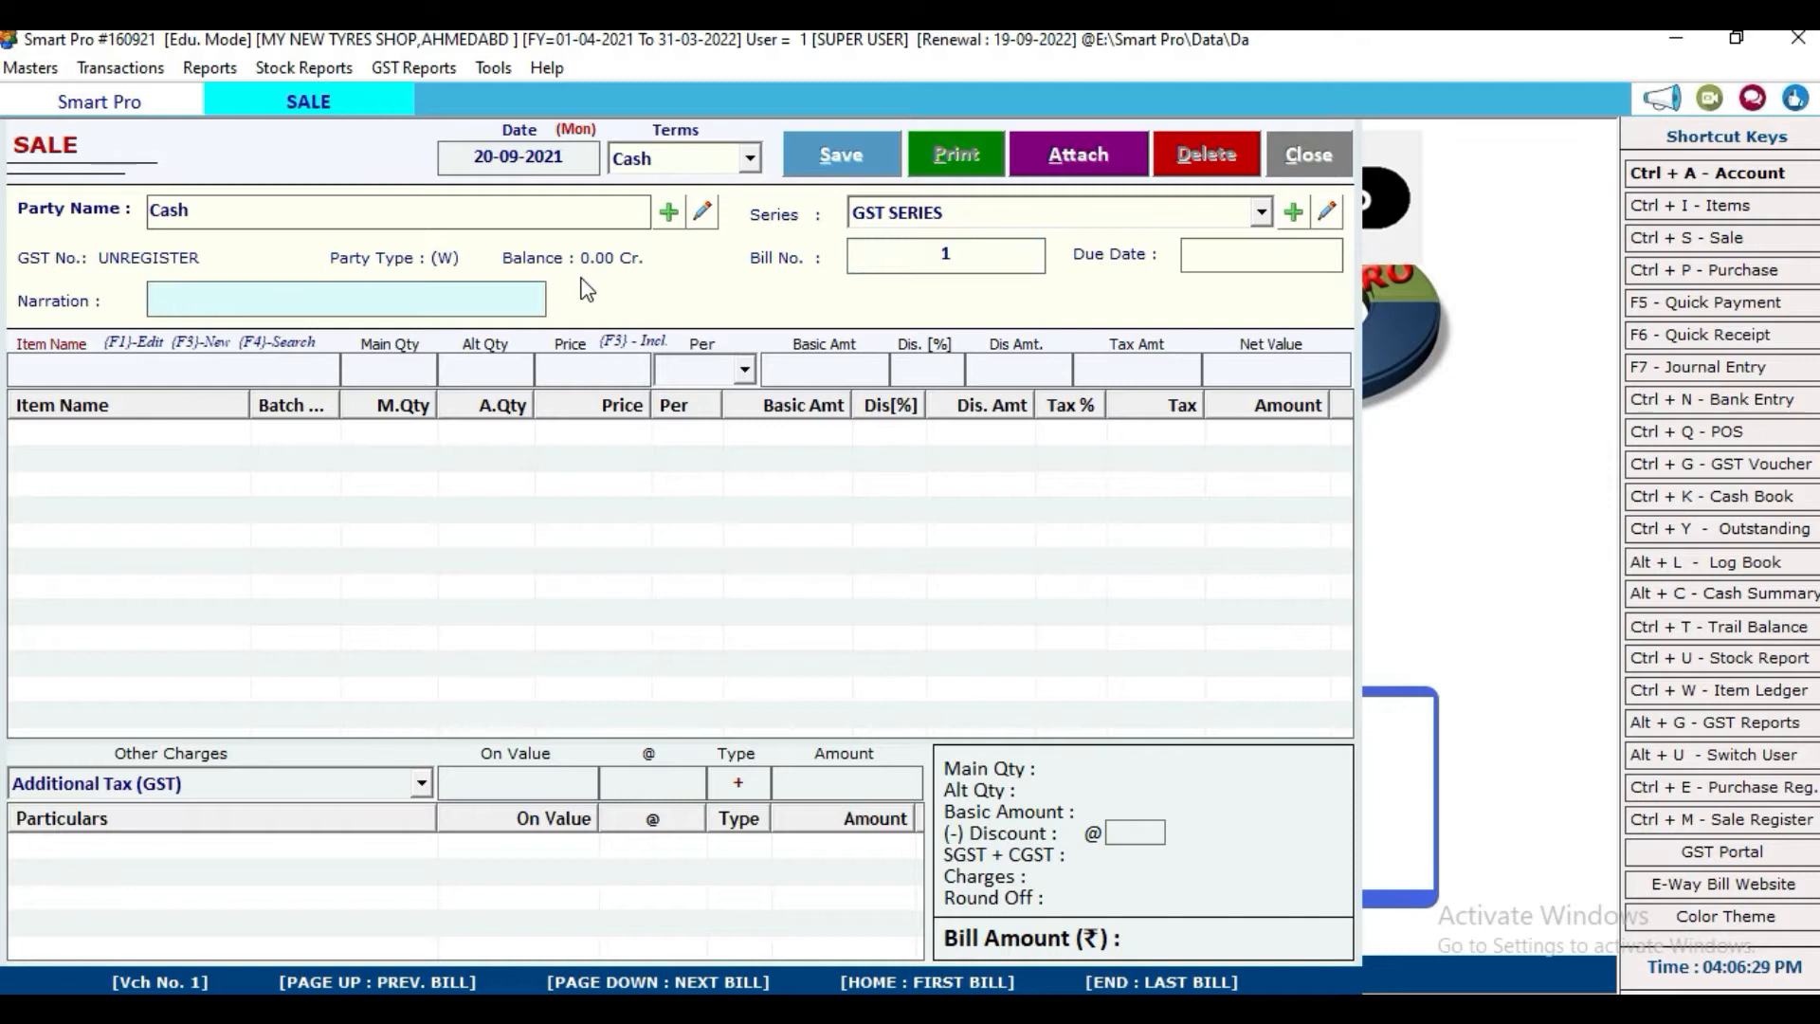
key(Return)
text(RAJESH)
key(Return)
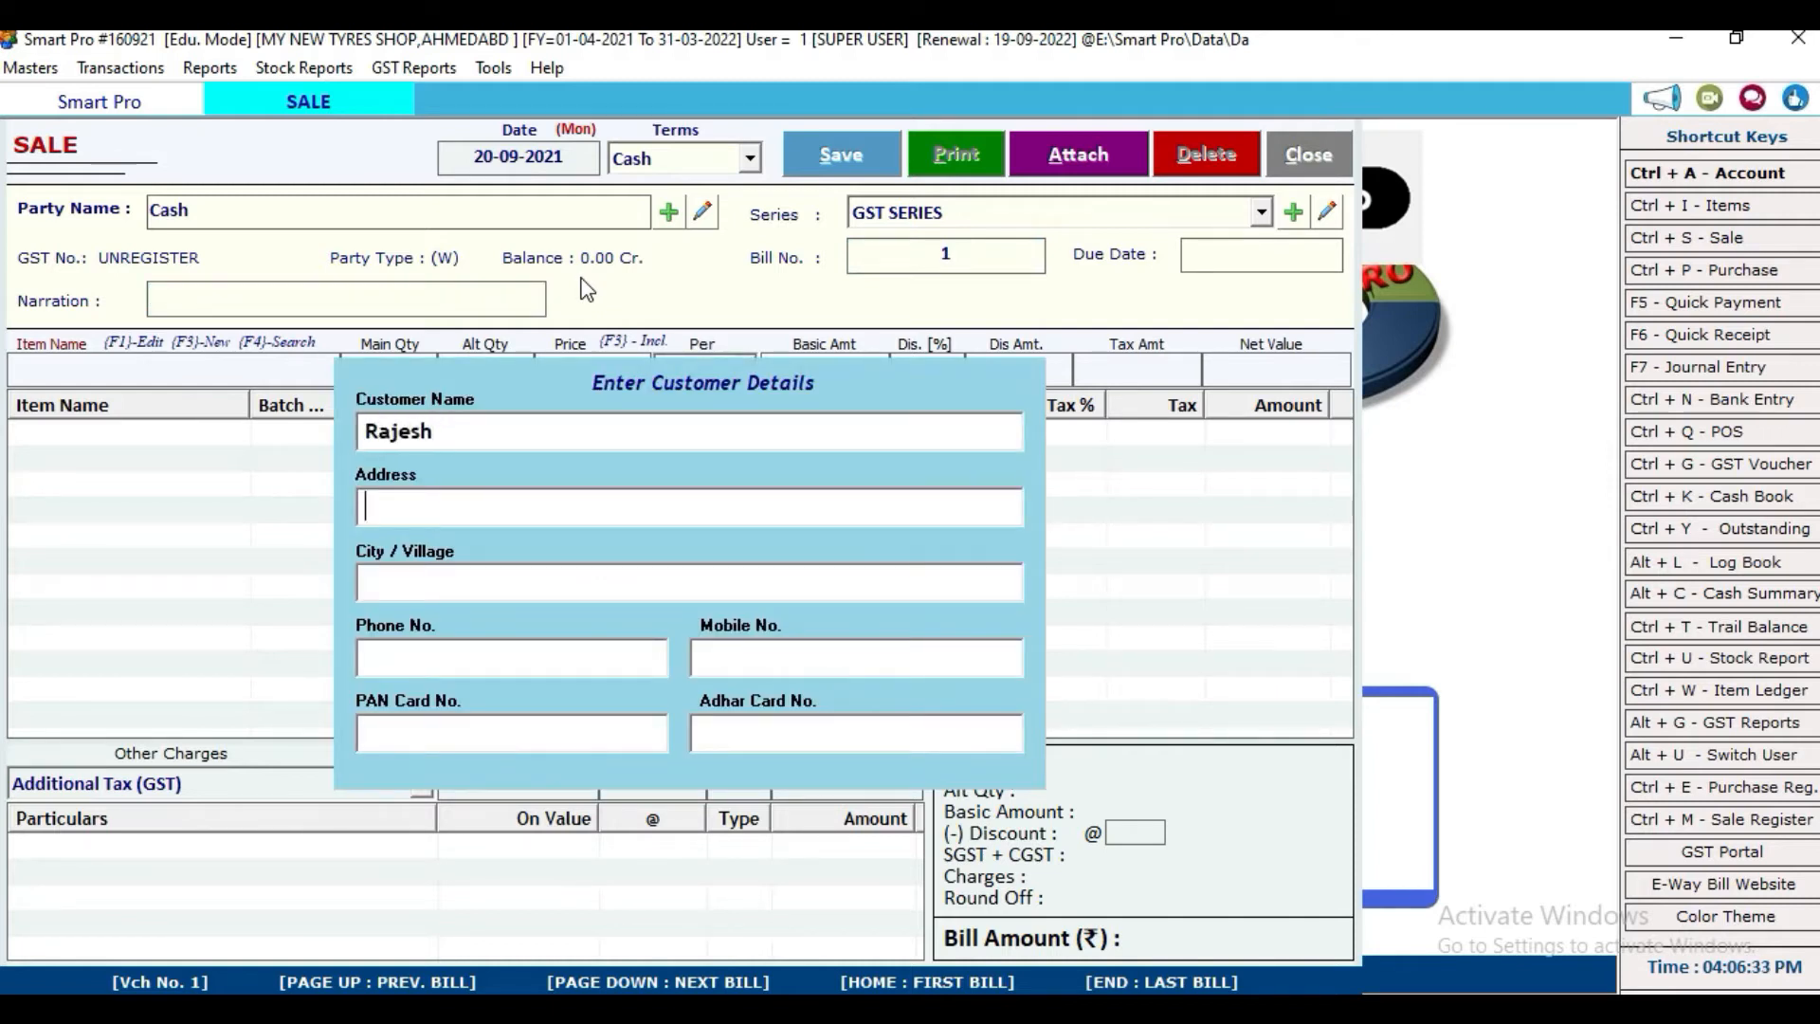
key(Return)
key(Return)
key(Return)
key(Return)
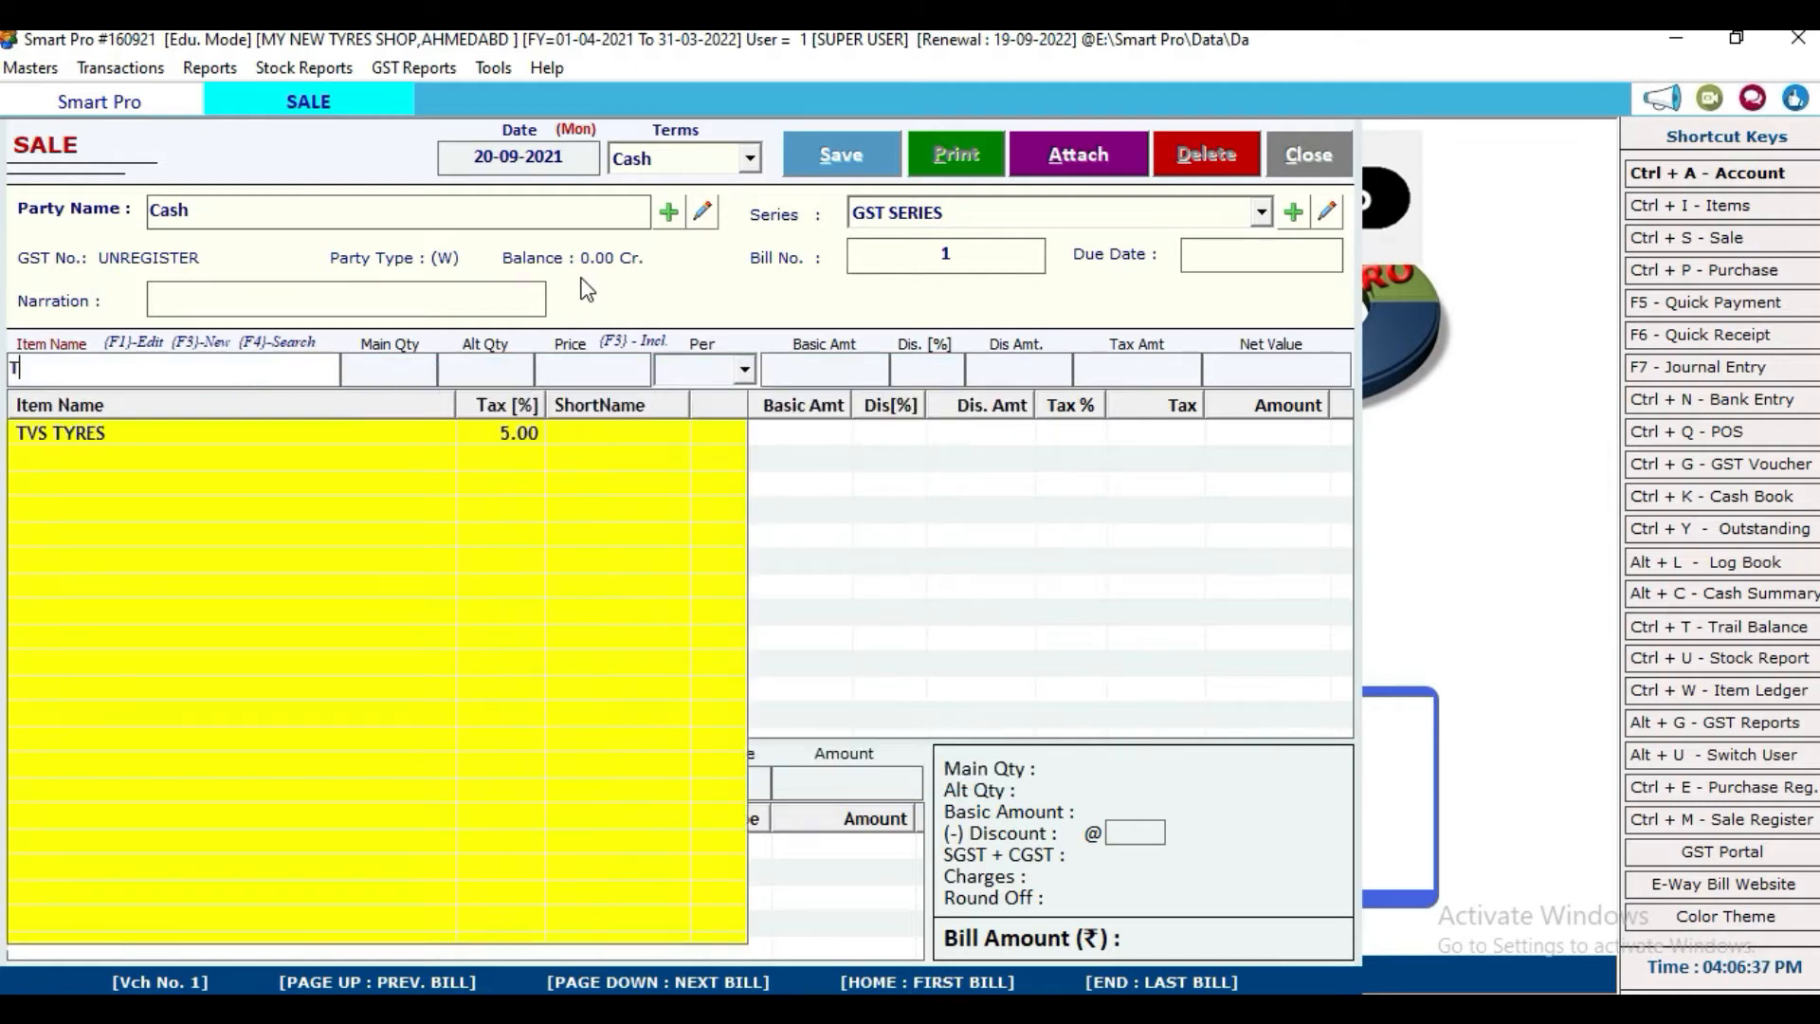
Step: Add one TVS TYRES, batch B-40, at 2500 to the bill
text(T)
key(Return)
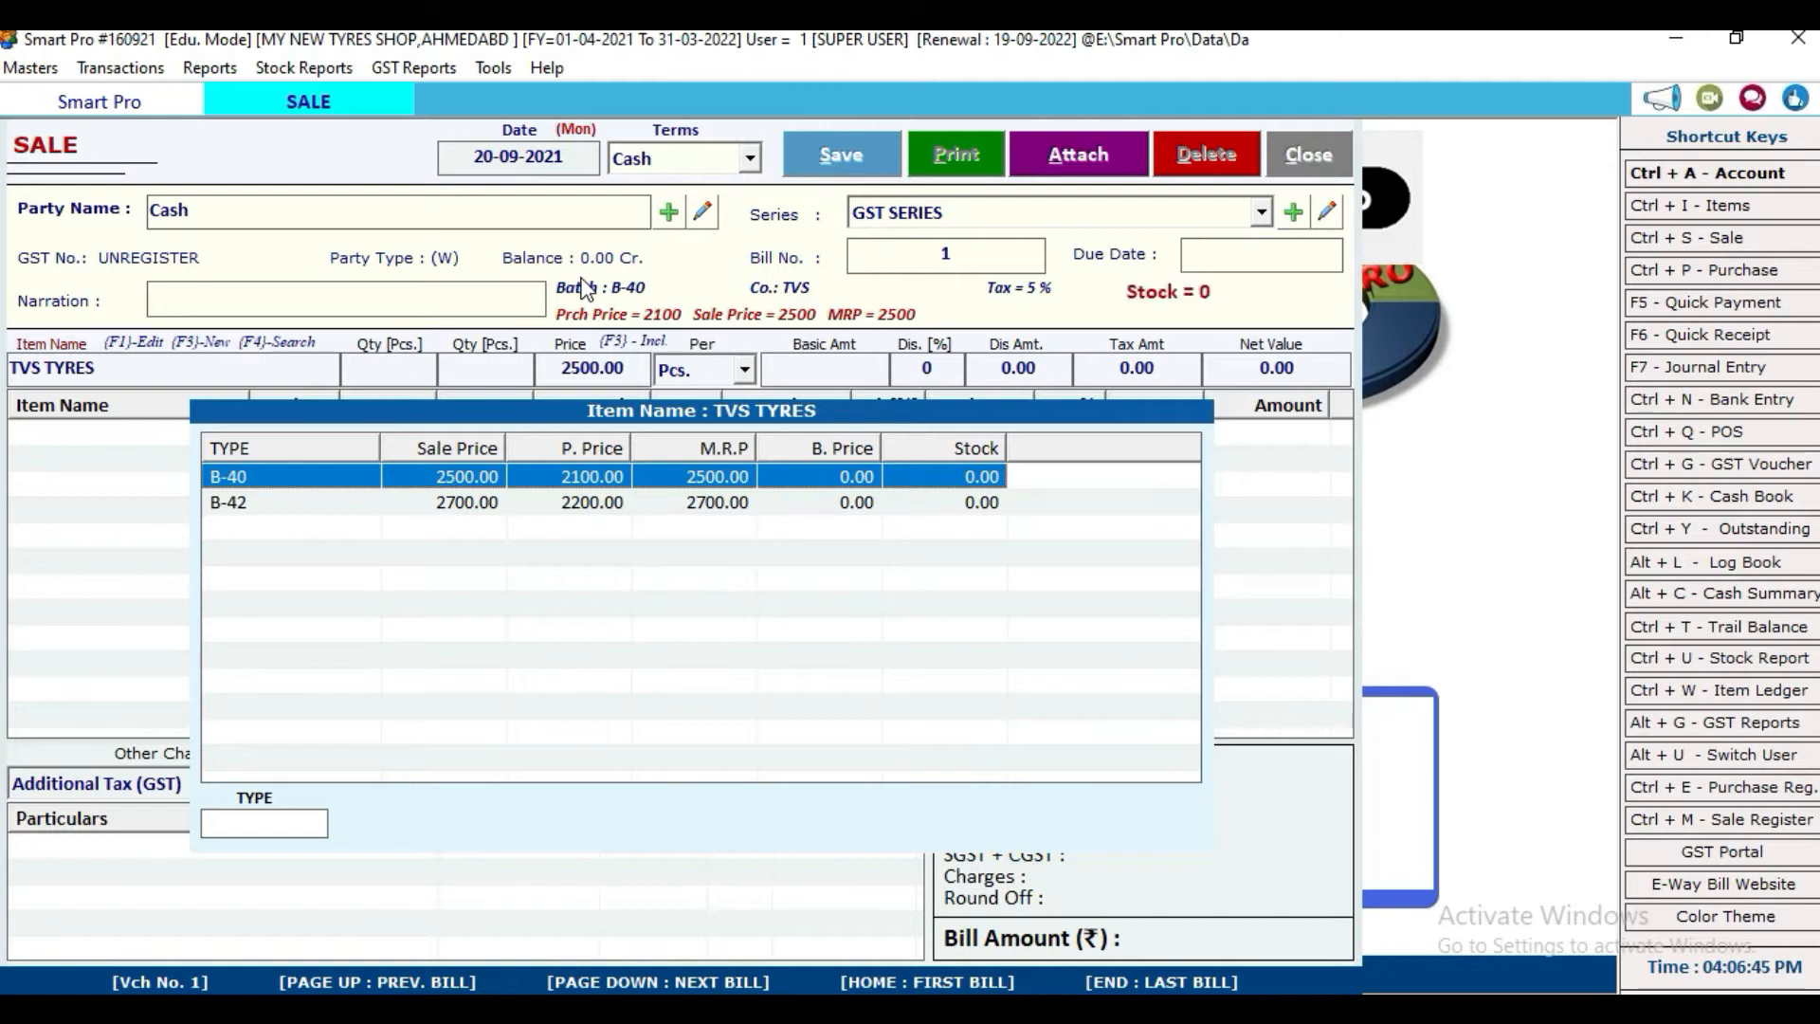
key(Return)
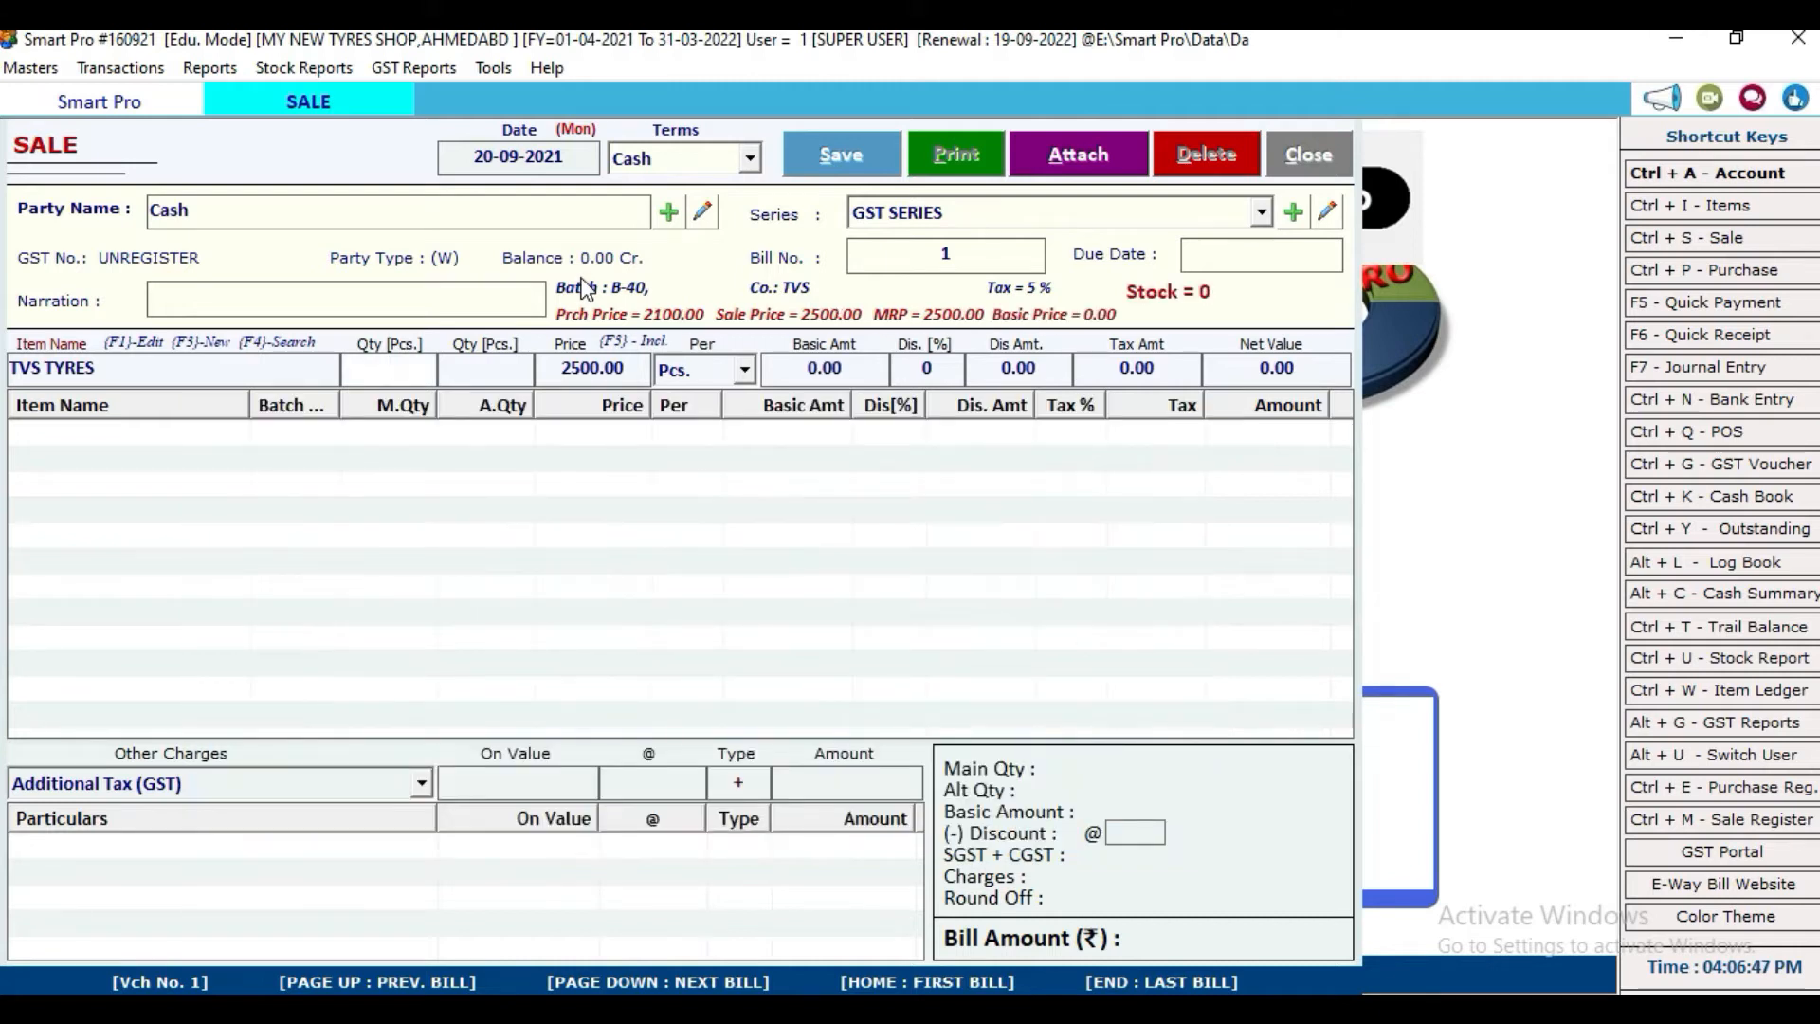
text(1)
key(Return)
key(Return)
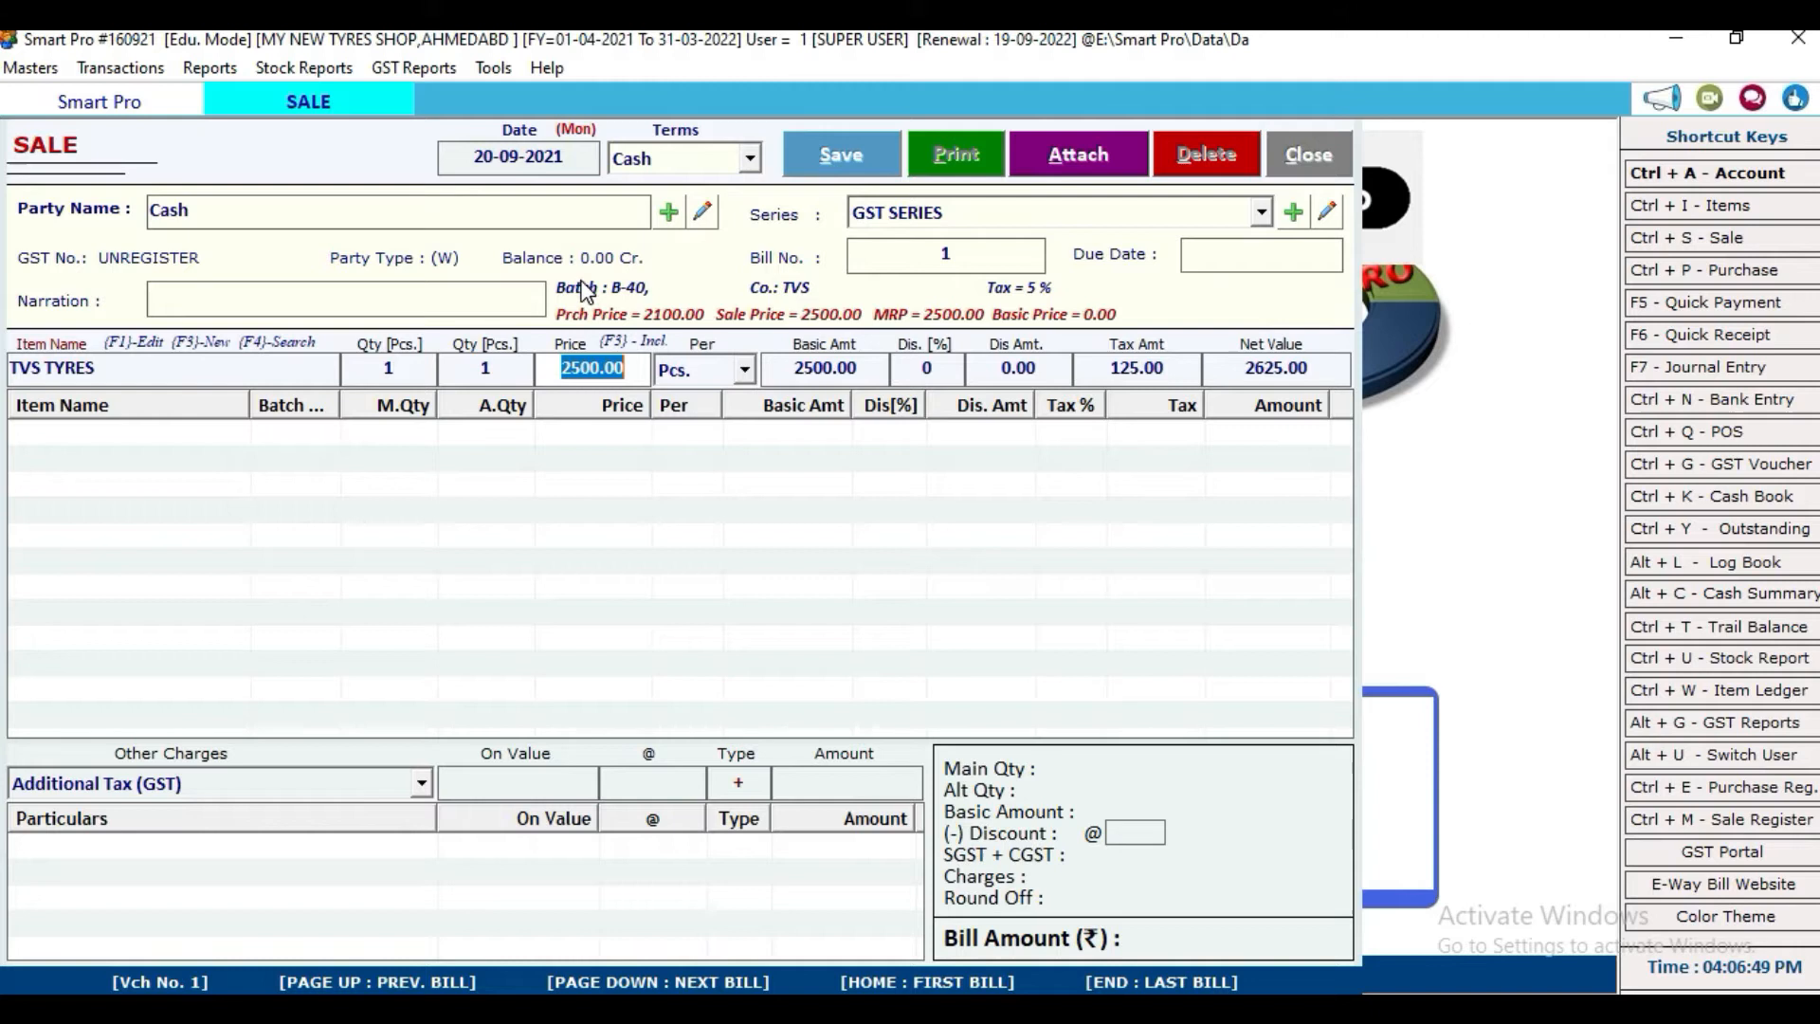
key(Return)
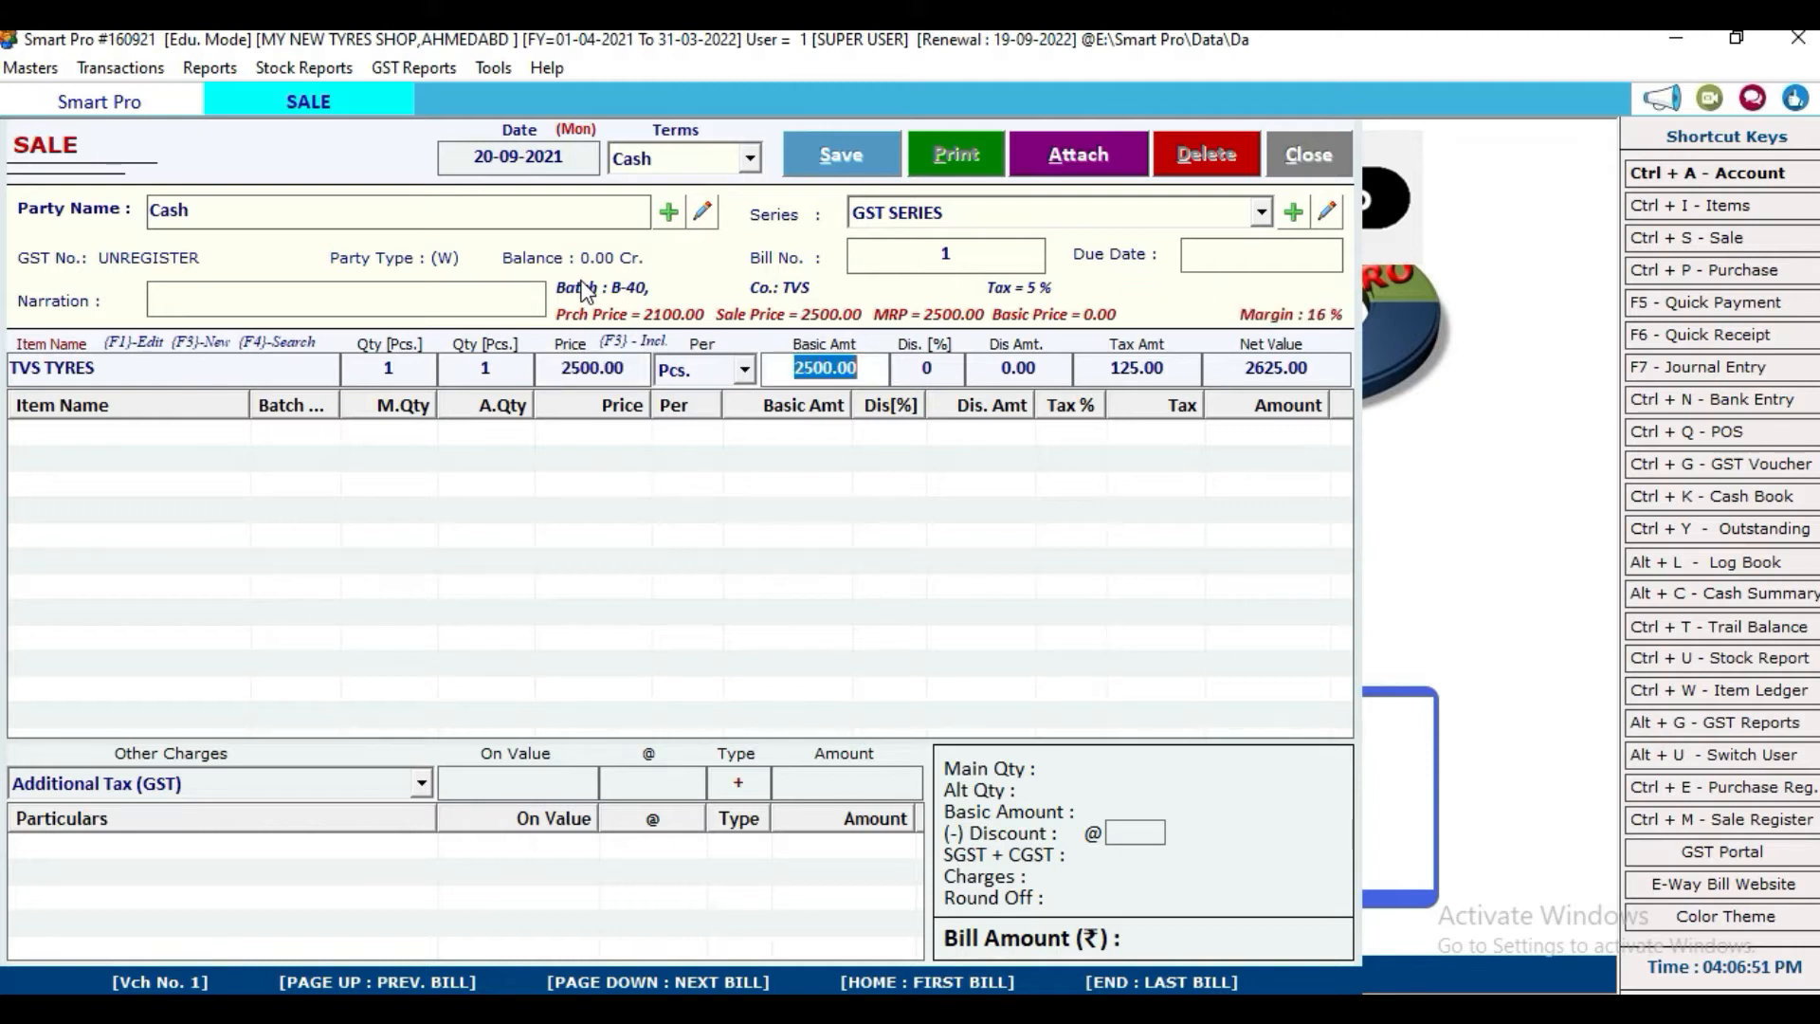
key(Return)
key(Return)
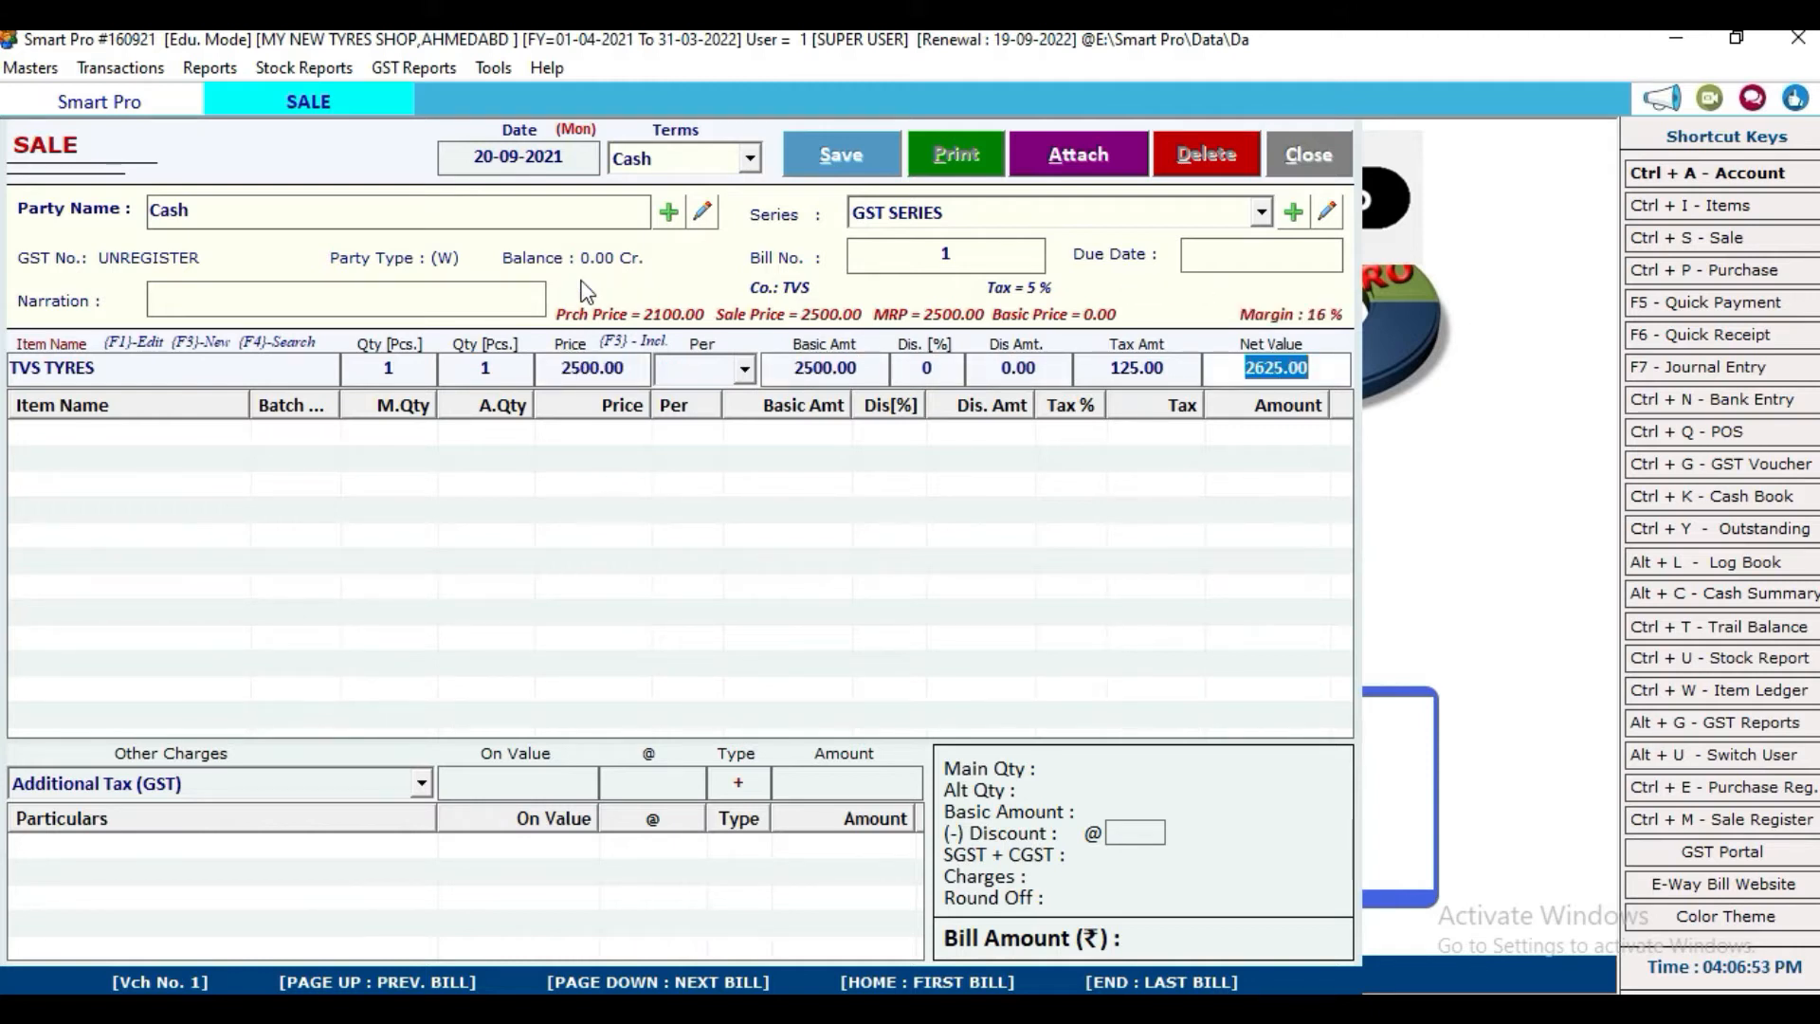
key(Return)
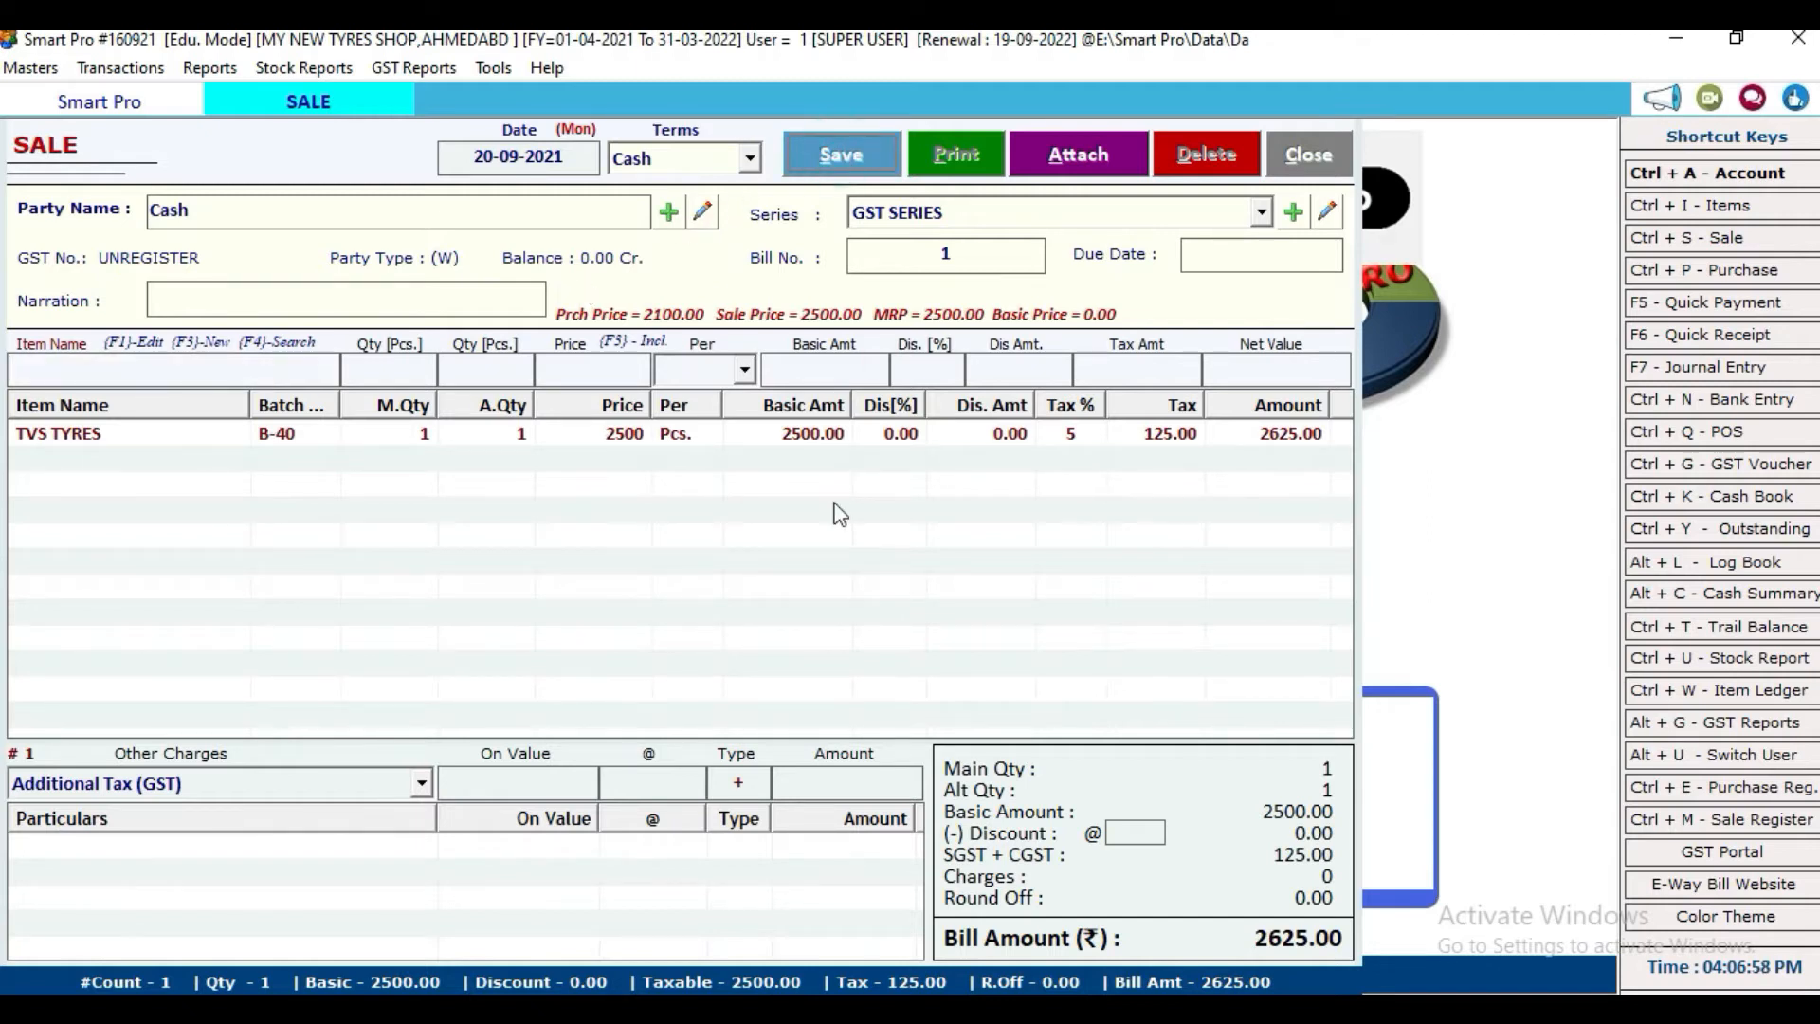
Step: Save bill 1 and preview it in the GST invoice format
key(alt+s)
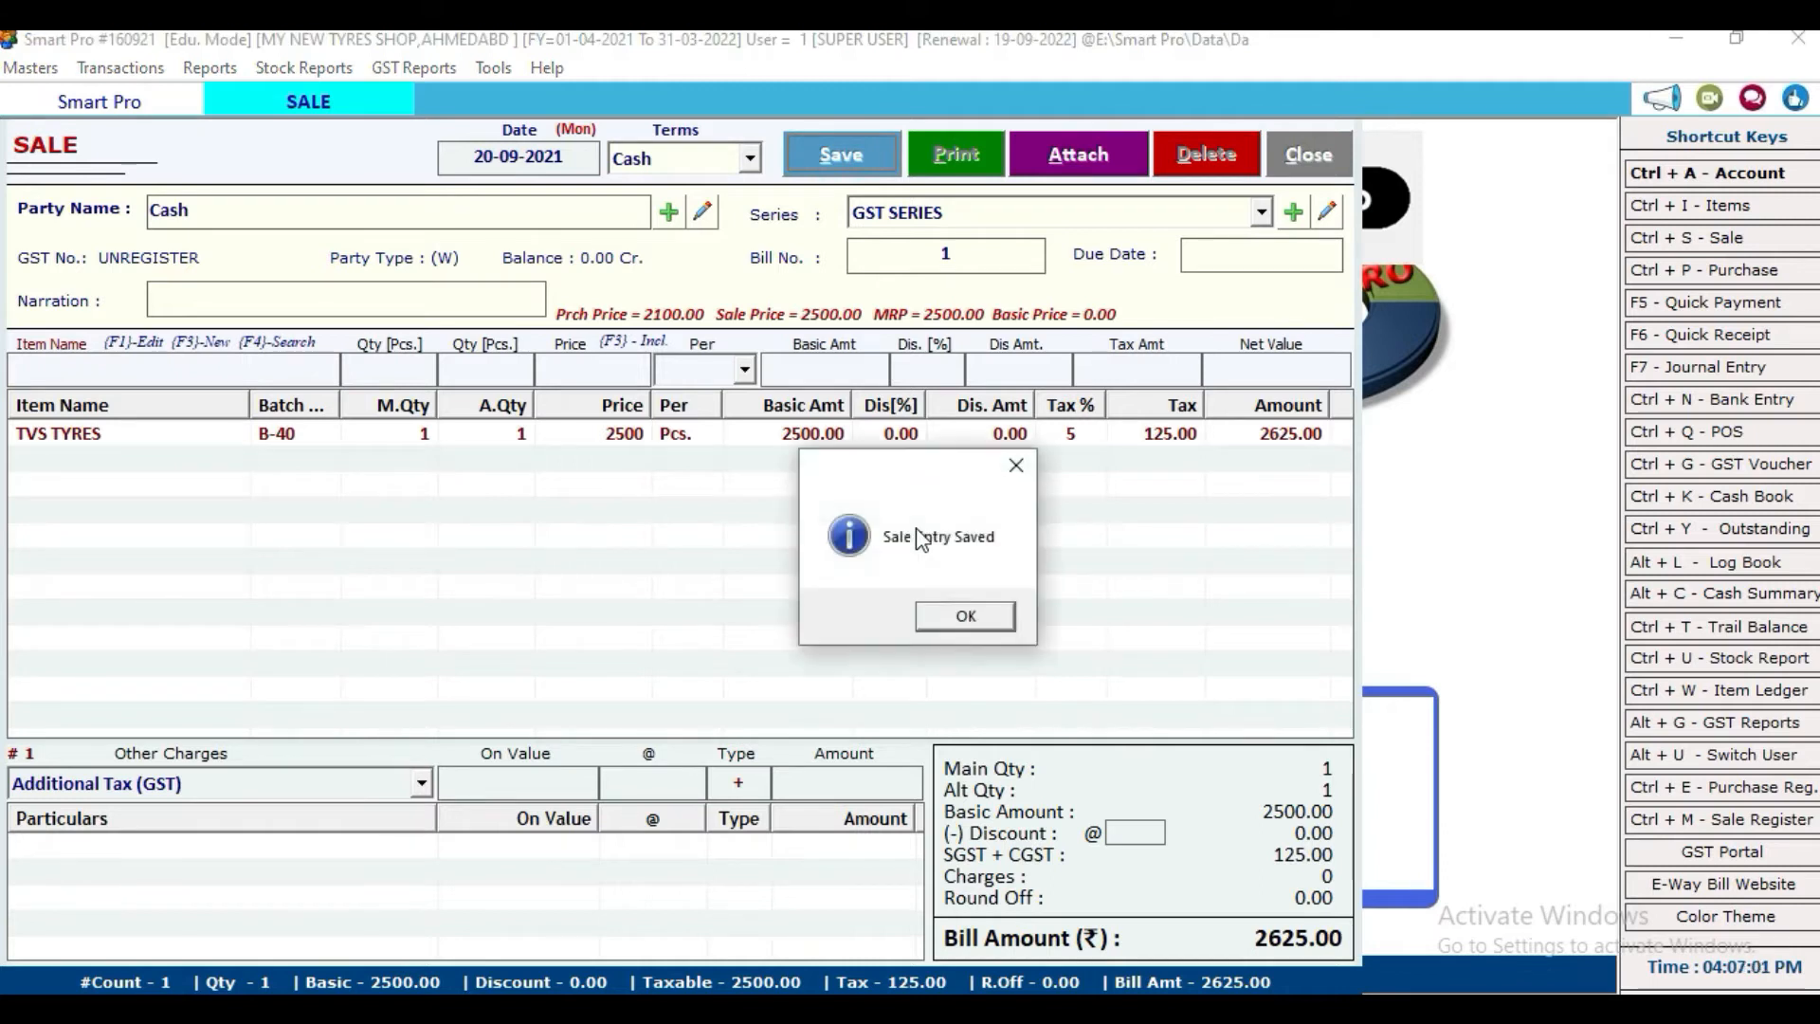
click(959, 616)
click(865, 616)
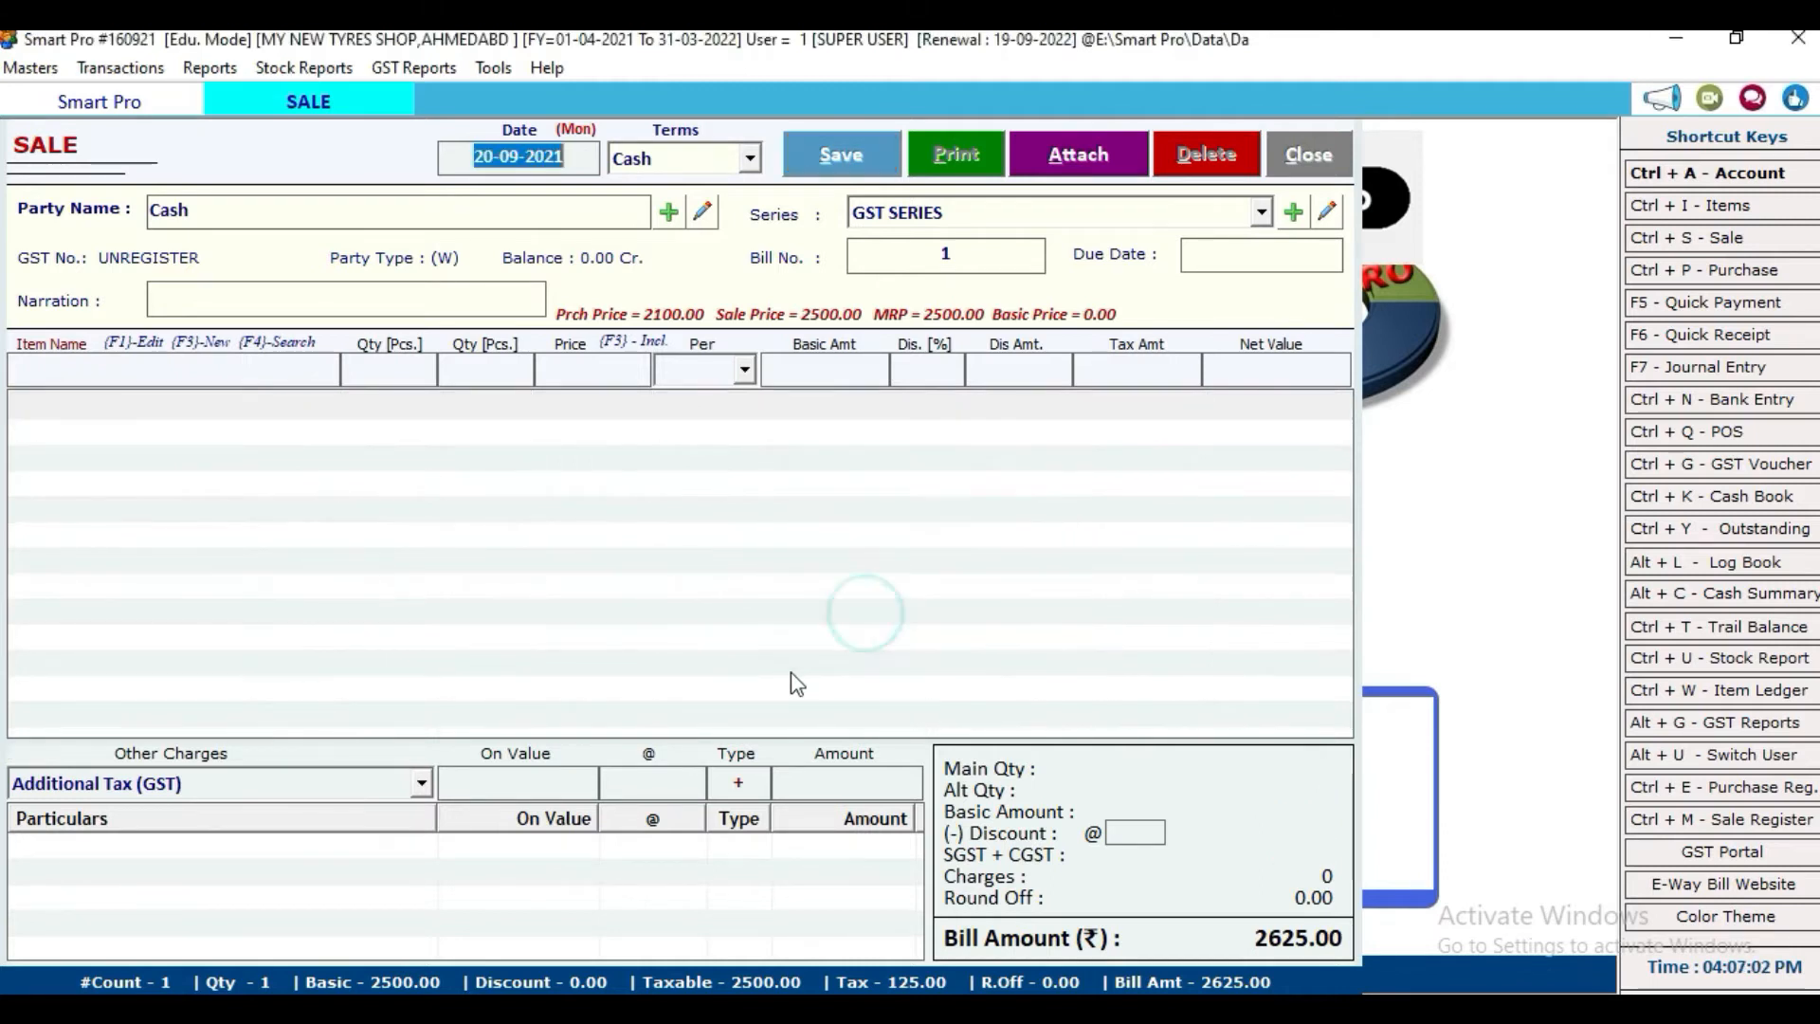
click(305, 780)
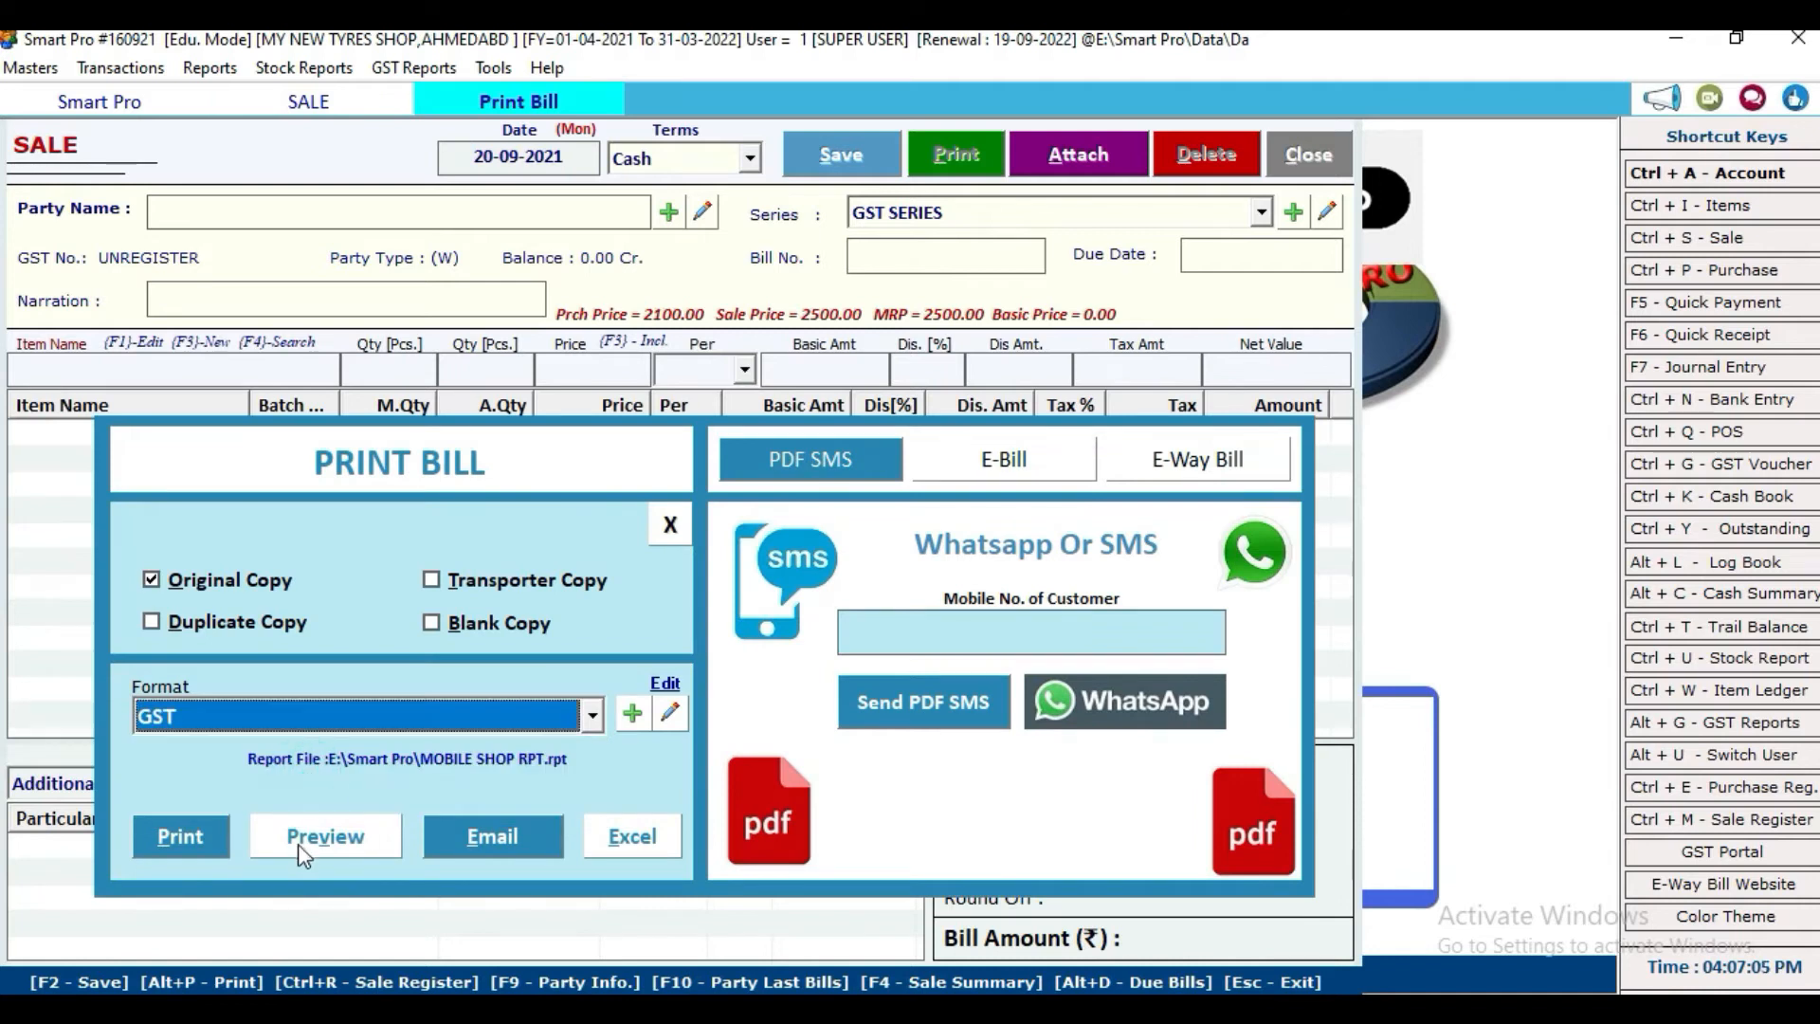
key(Return)
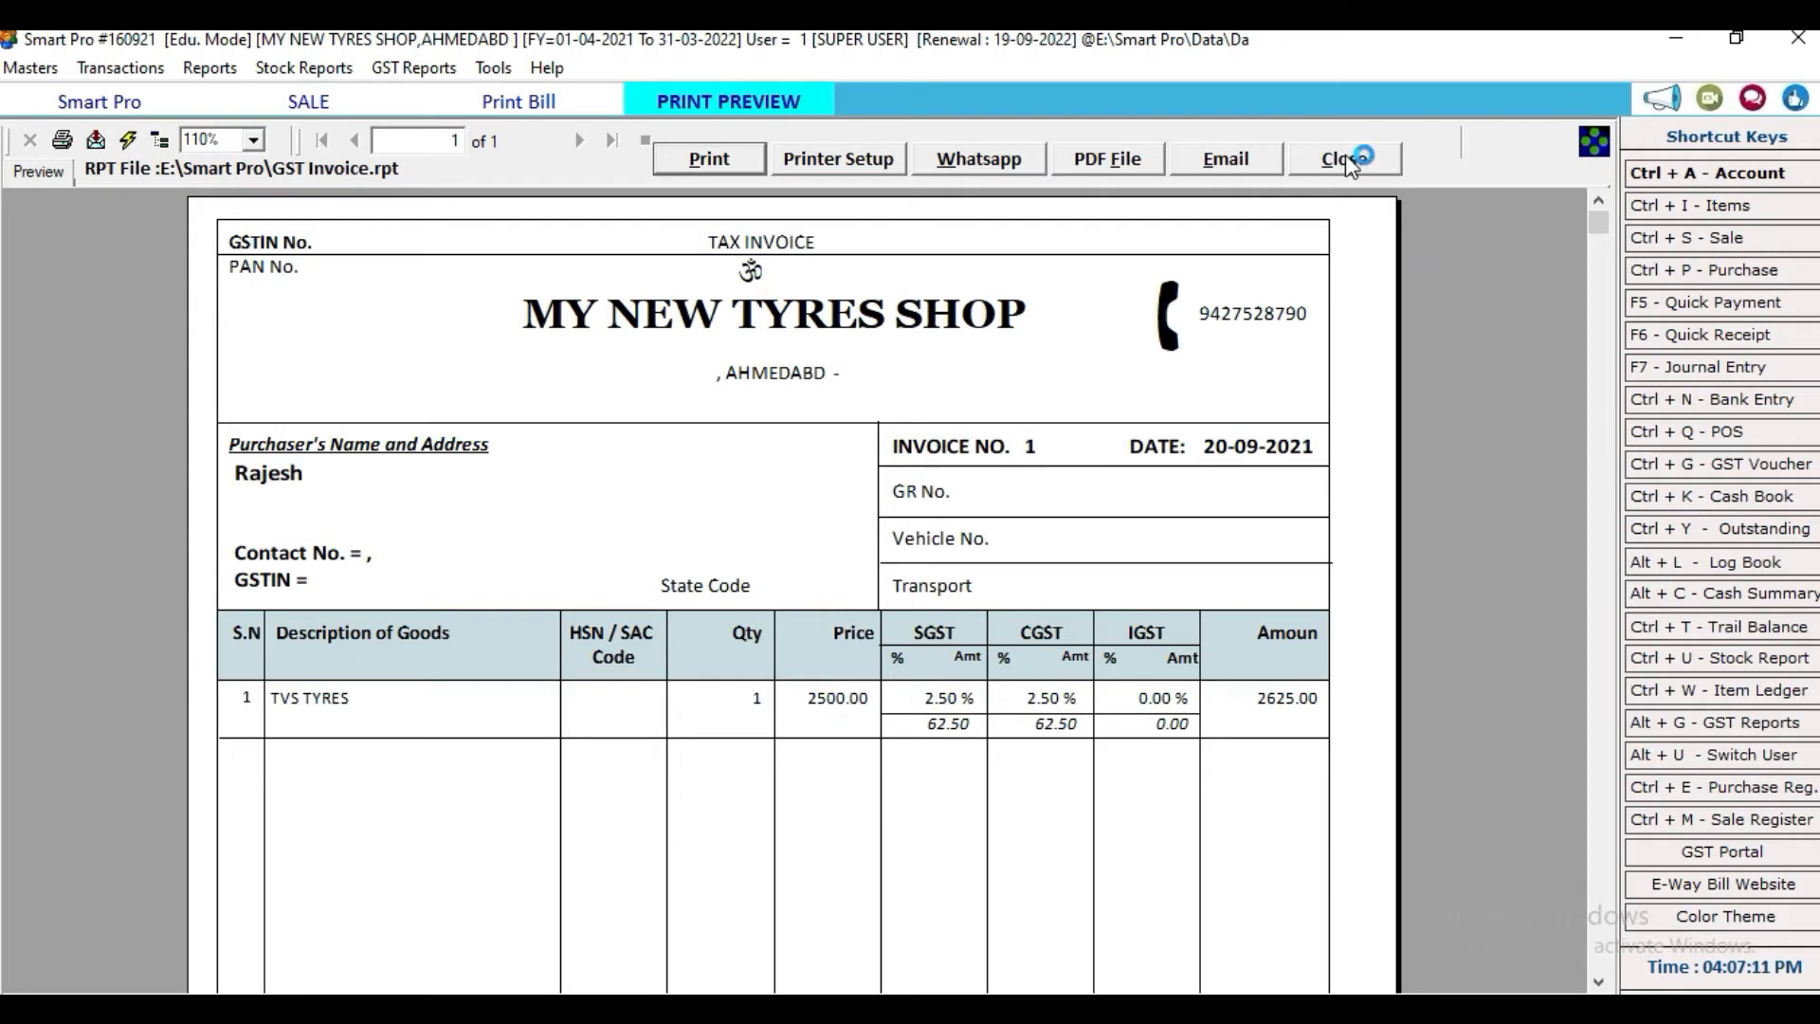
Step: Review the 2,625.00 tax invoice preview, then close it and the print options
scroll(1213, 540, down, 10)
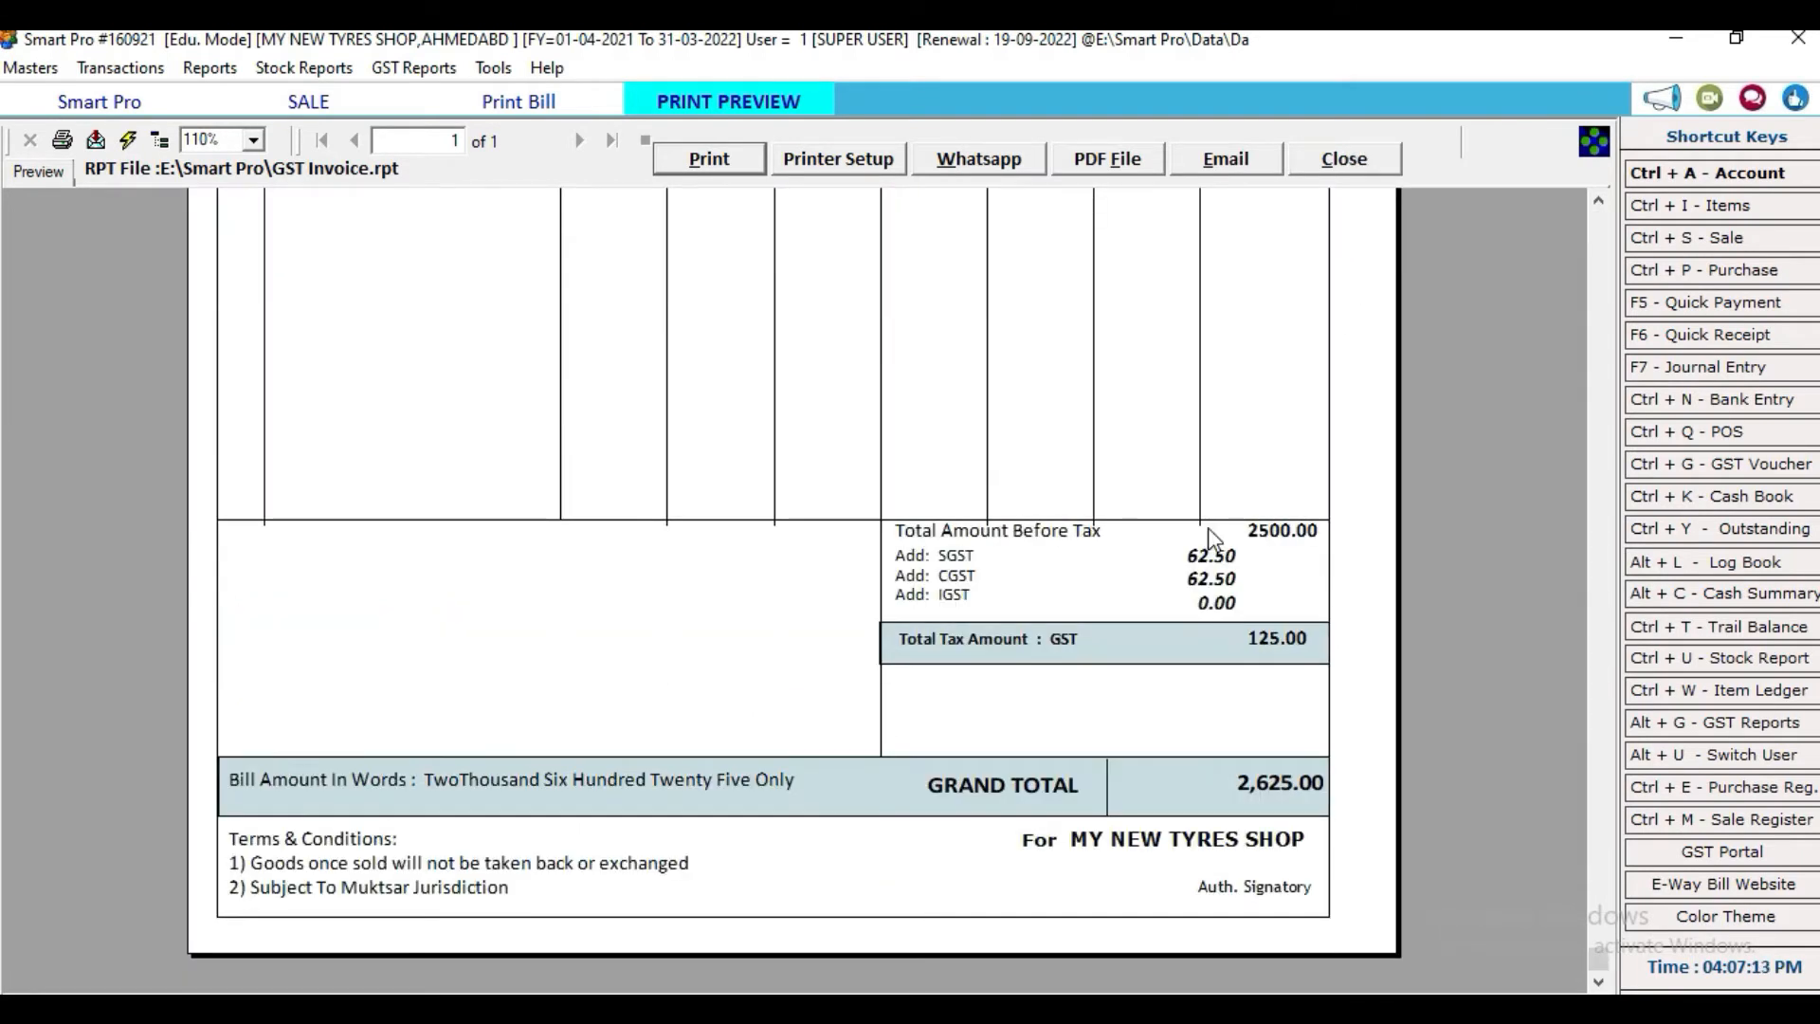
scroll(1211, 536, up, 10)
click(1382, 161)
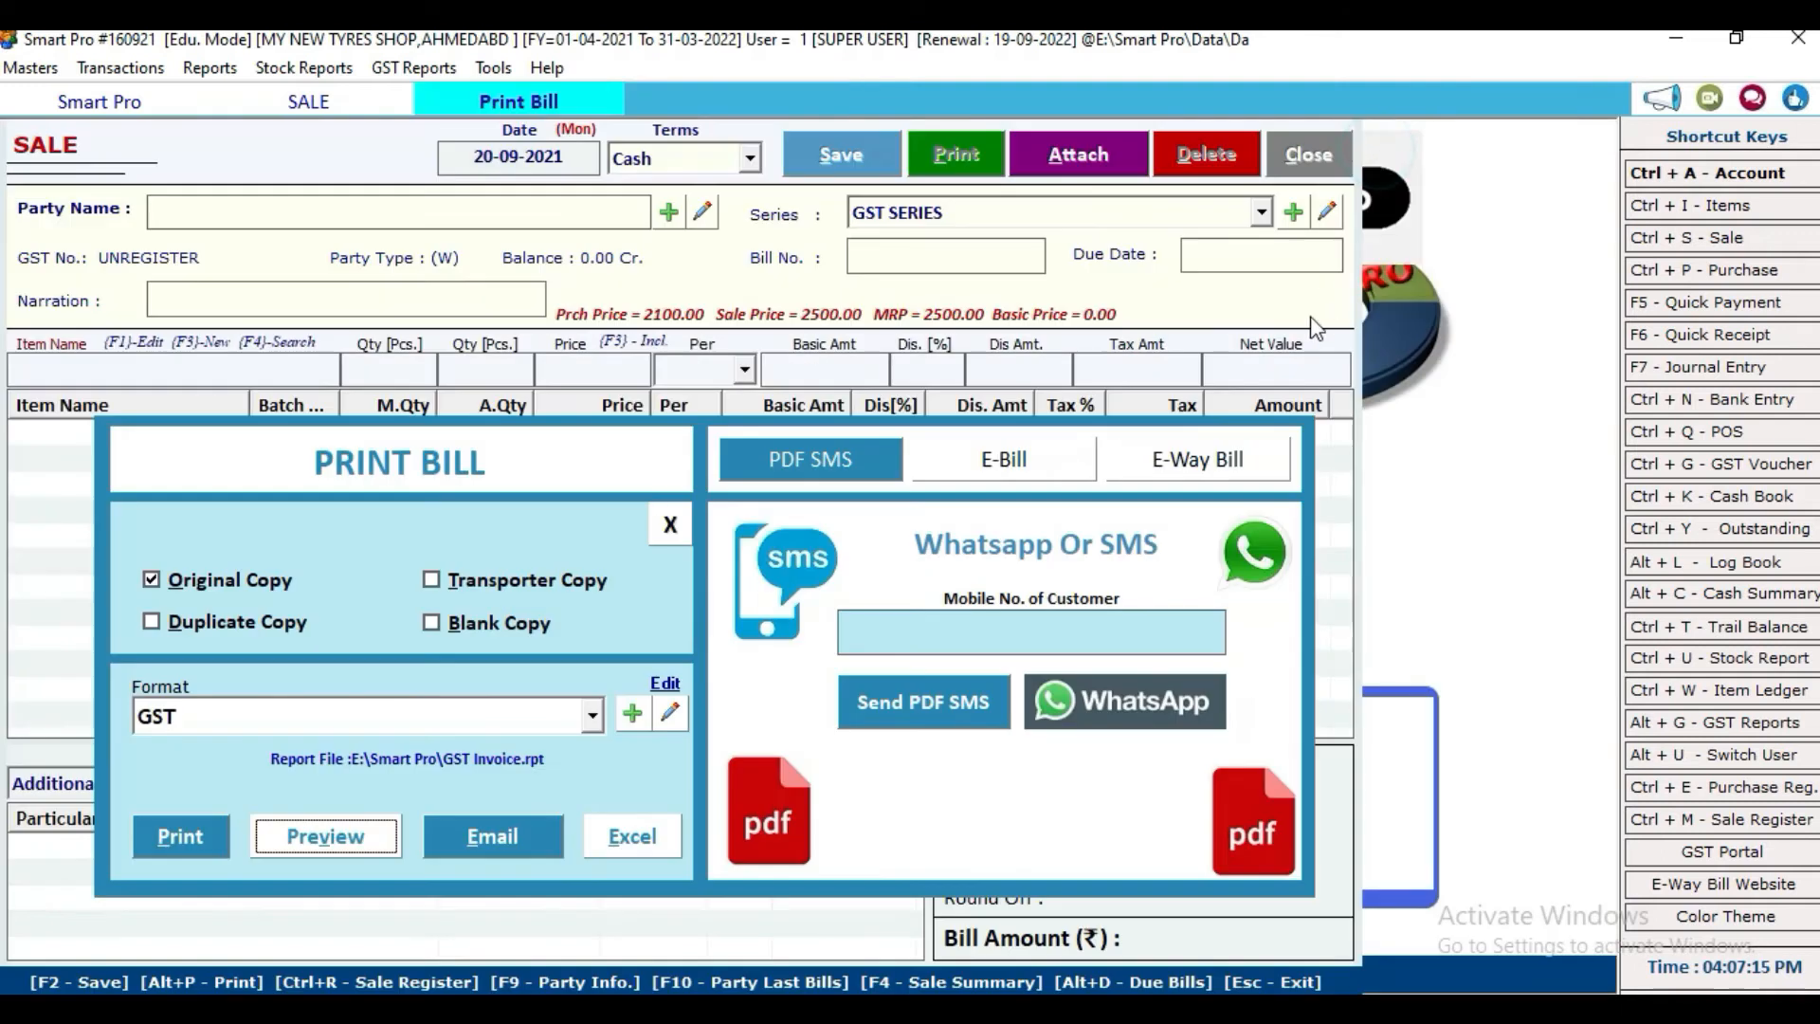
click(669, 527)
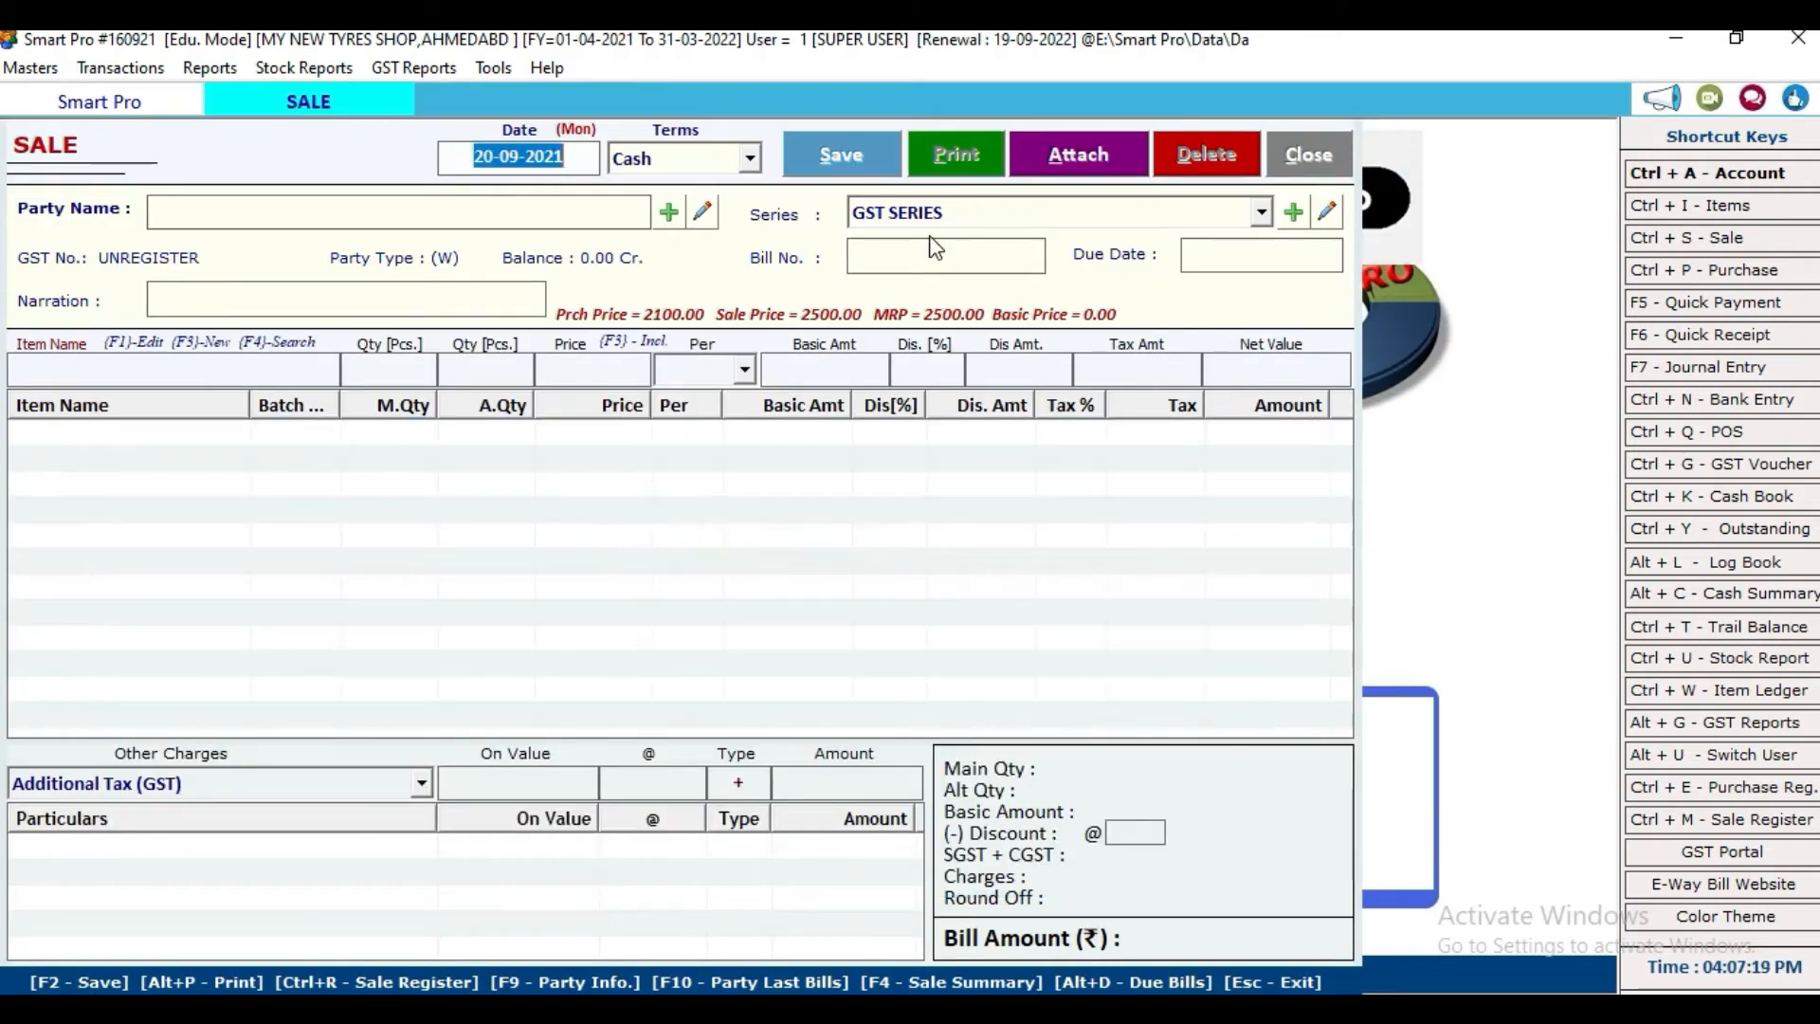
Step: Set up cash sale bill 2 for party Cash in GST SERIES and enter the customer's name
key(Return)
key(Return)
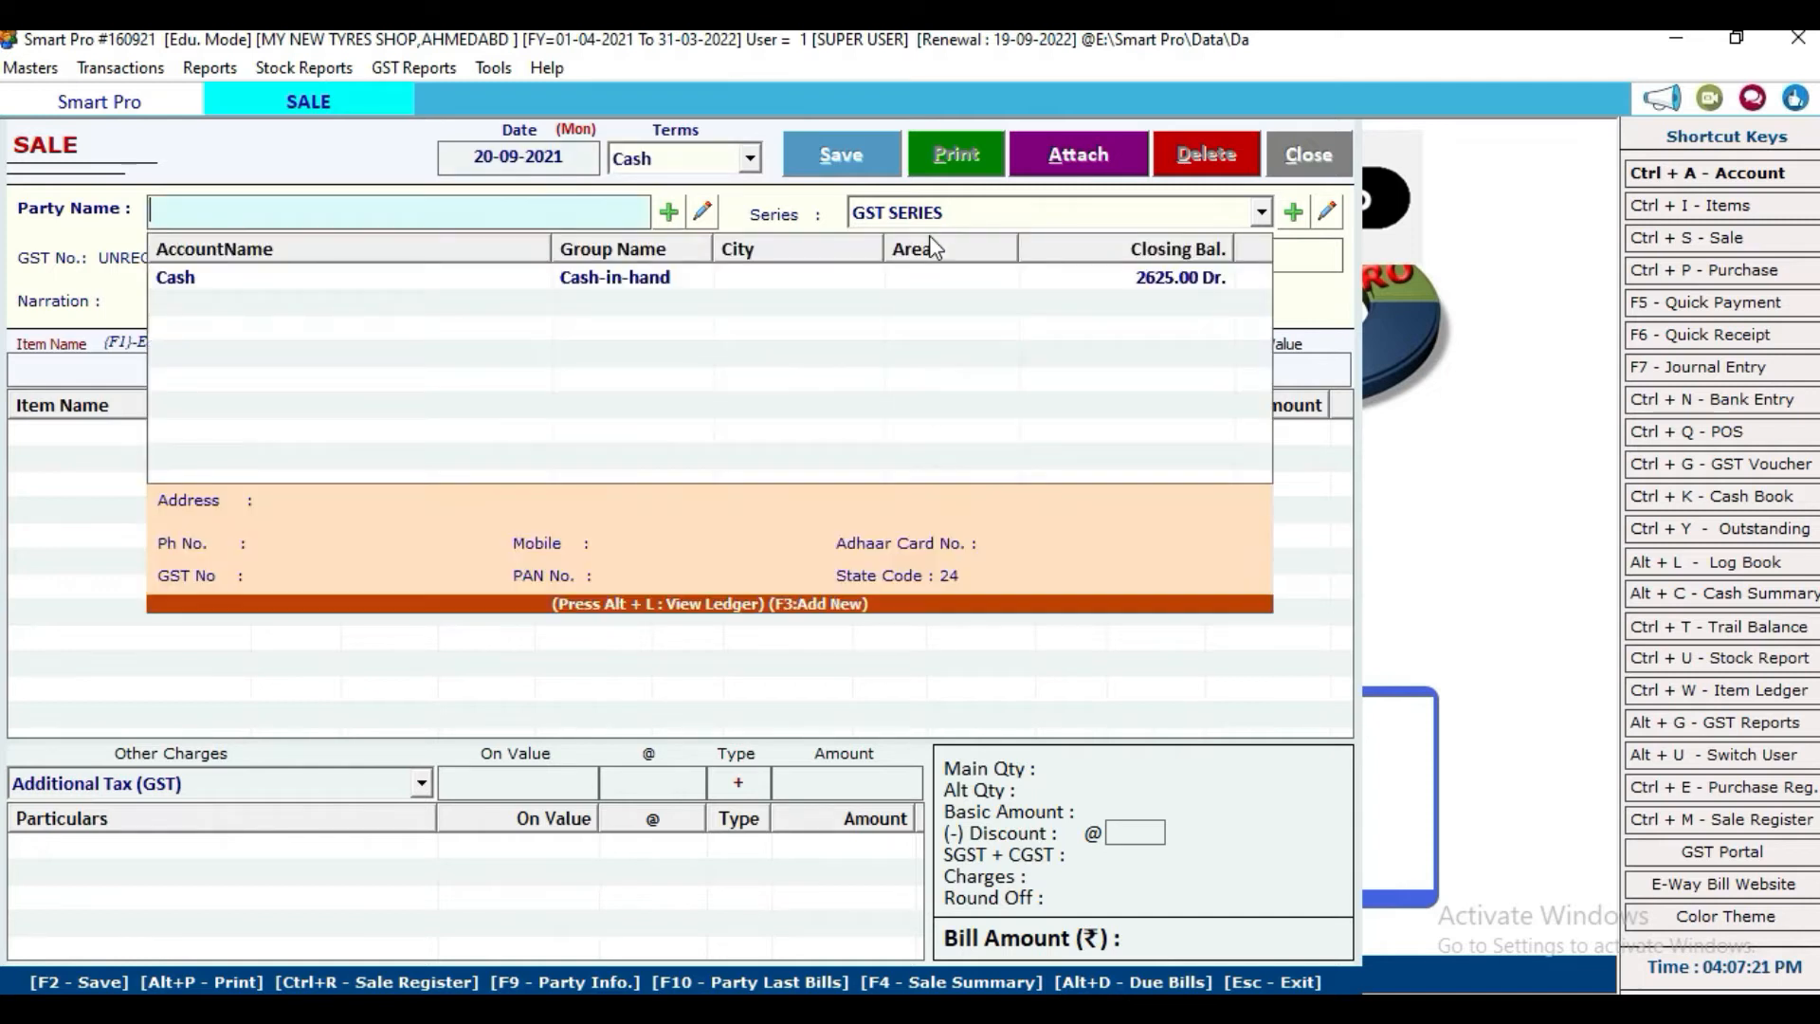
key(Down)
key(Return)
key(Return)
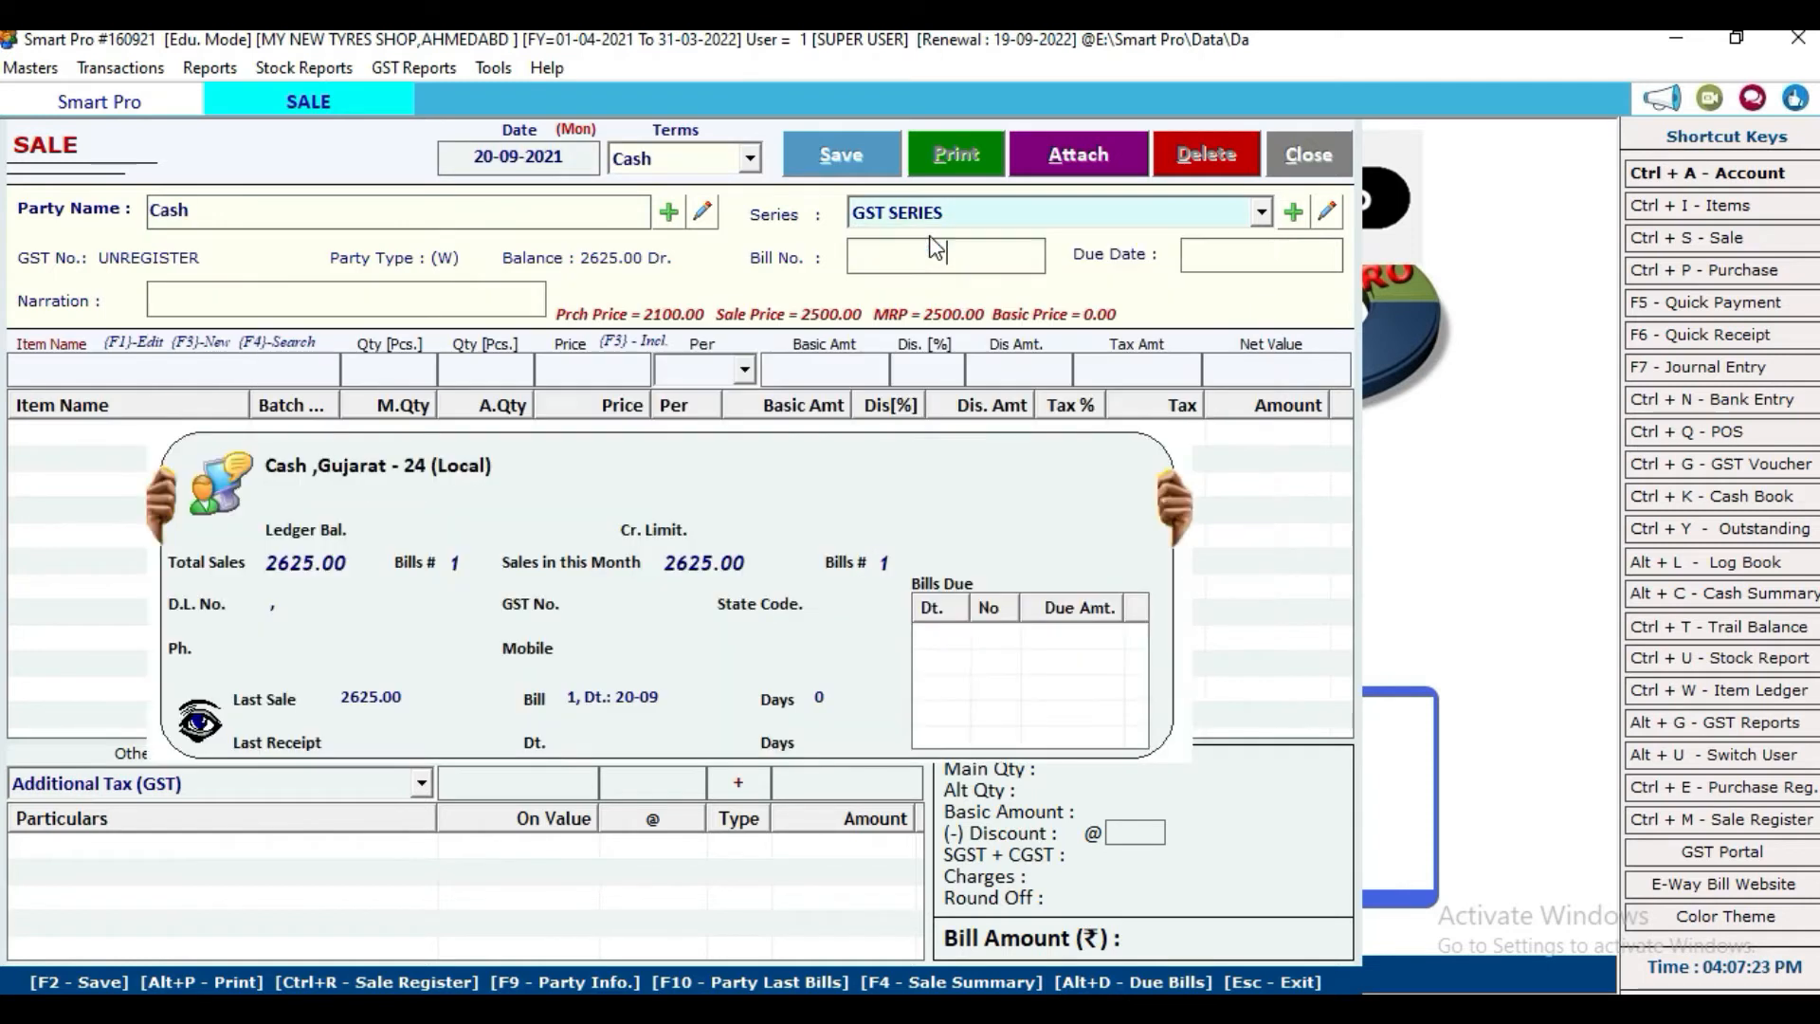
key(Return)
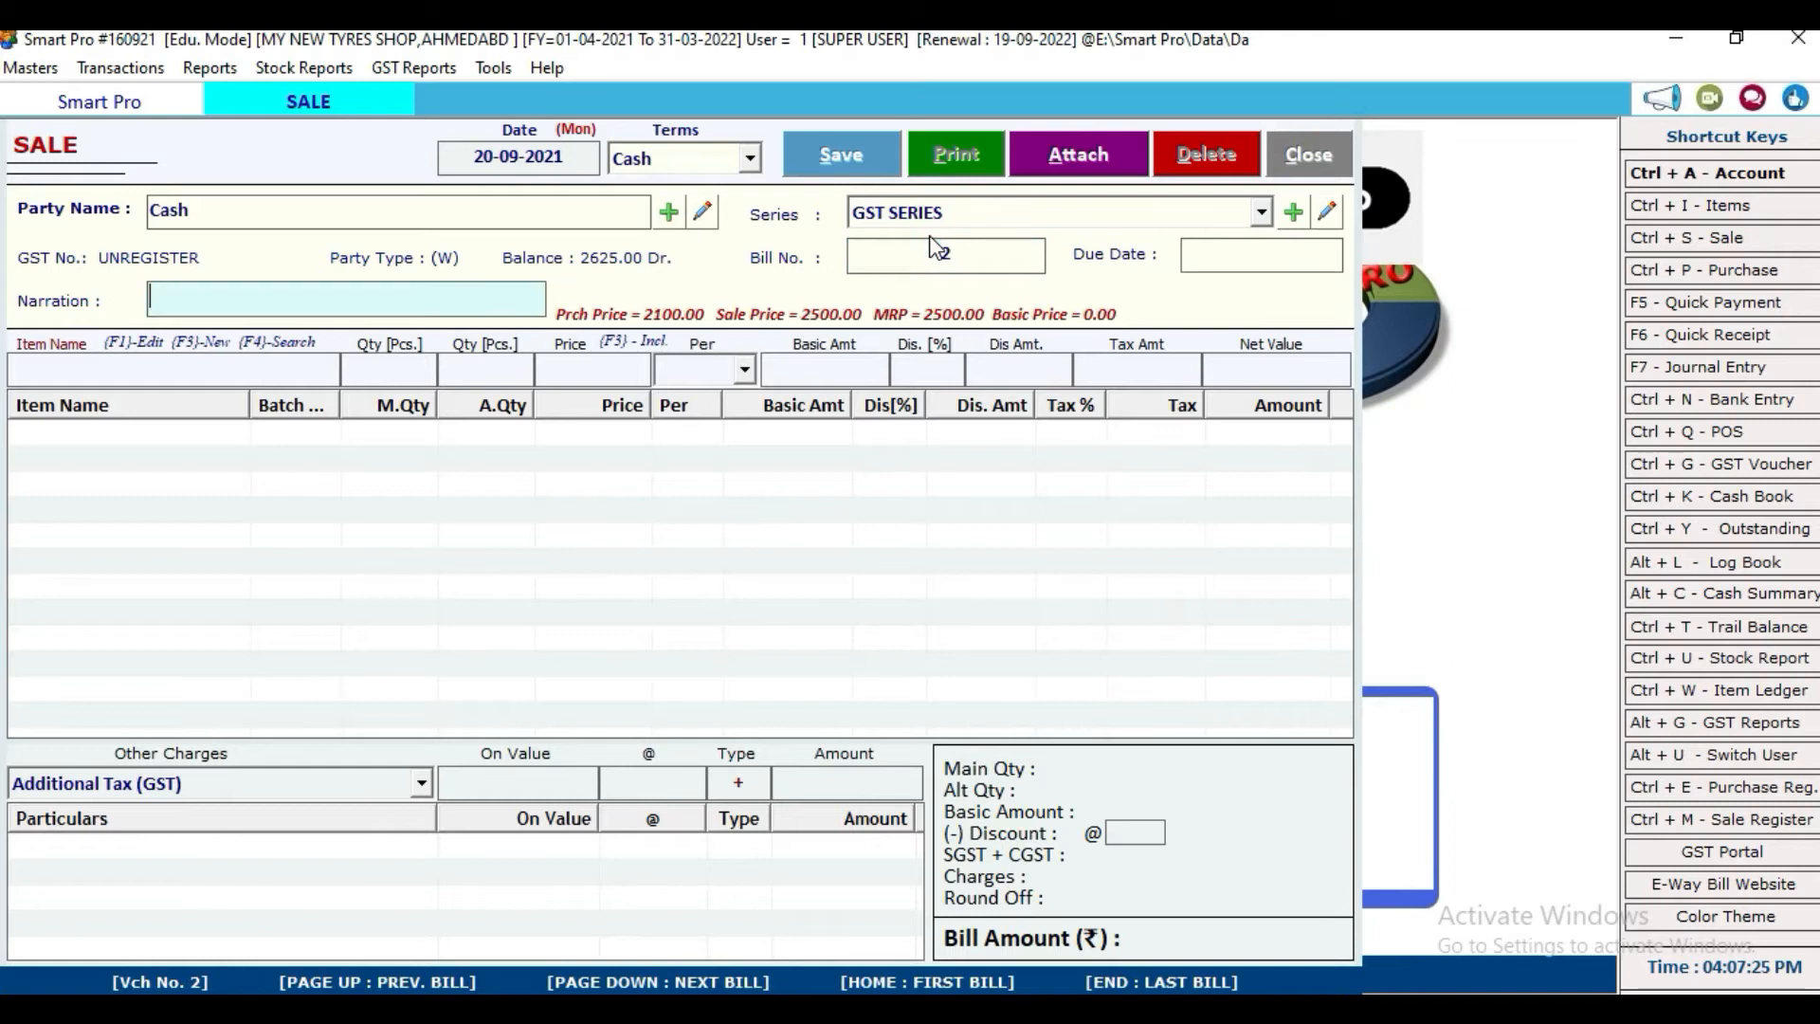
key(Return)
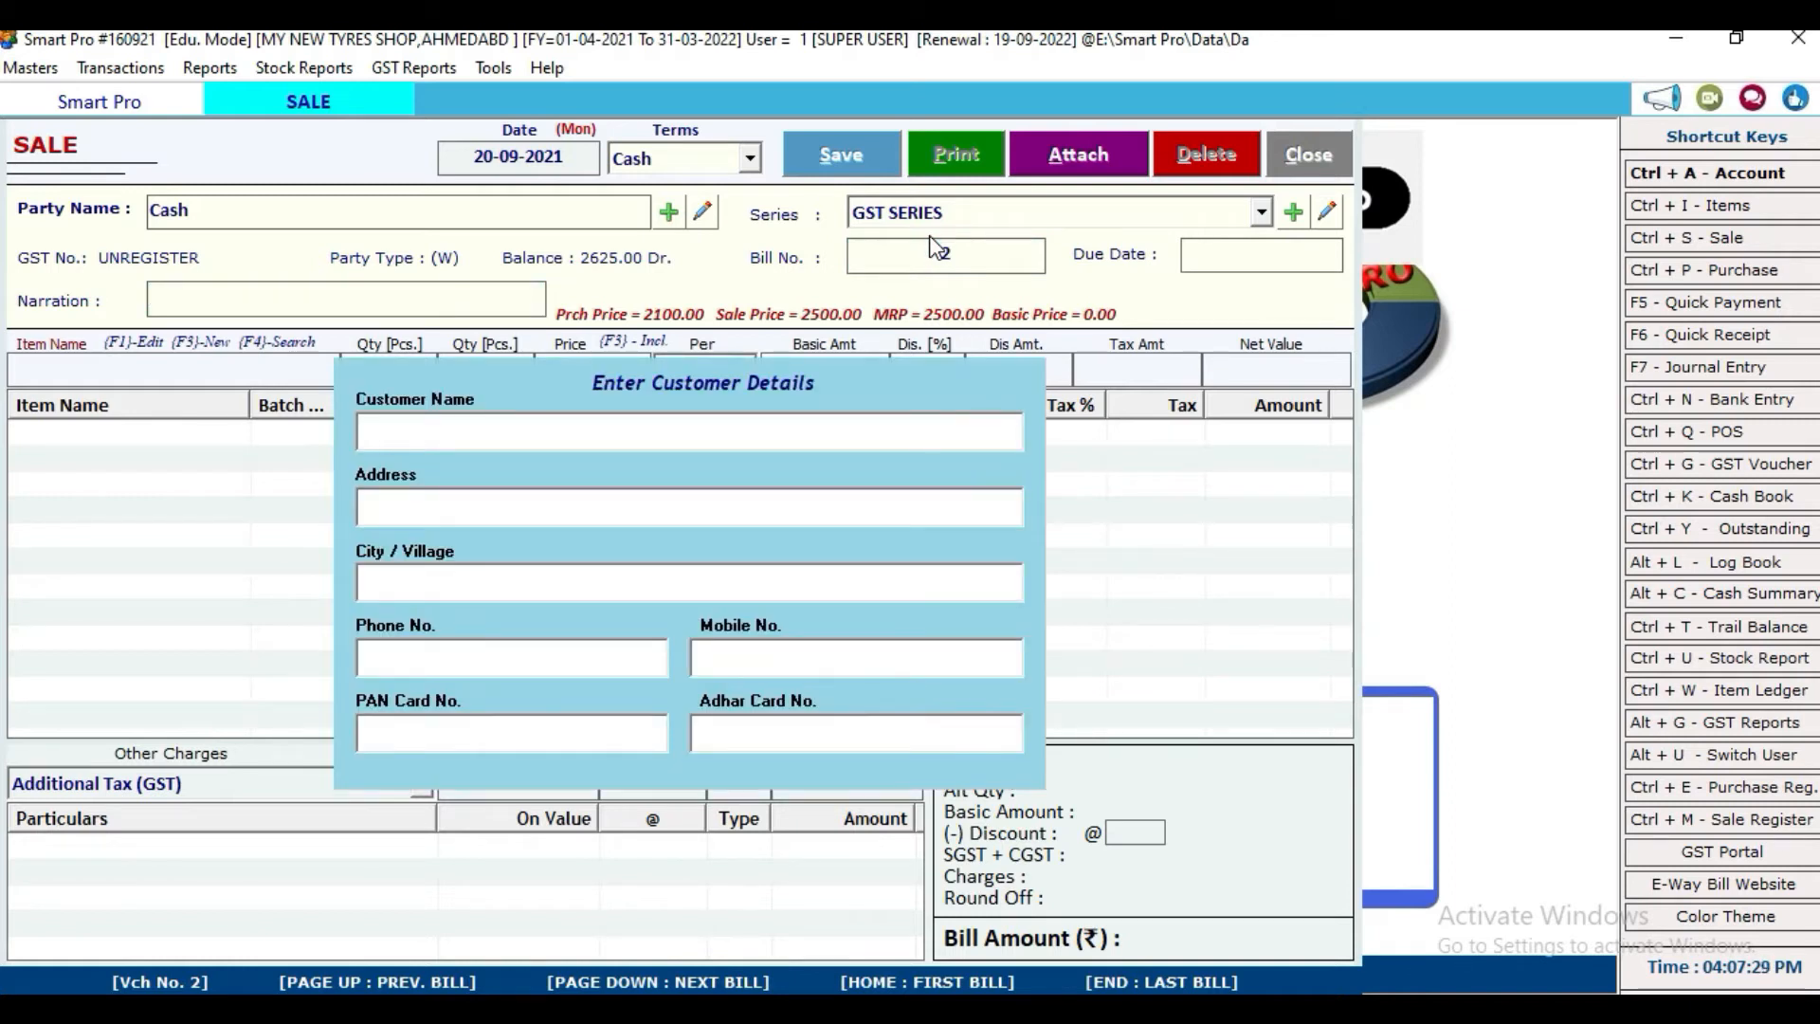
text(KARAN)
Step: Confirm the customer and add OLD TYRES at quantity 1 and price 500 to the bill
key(Return)
key(Return)
key(Return)
key(Return)
key(Return)
key(Return)
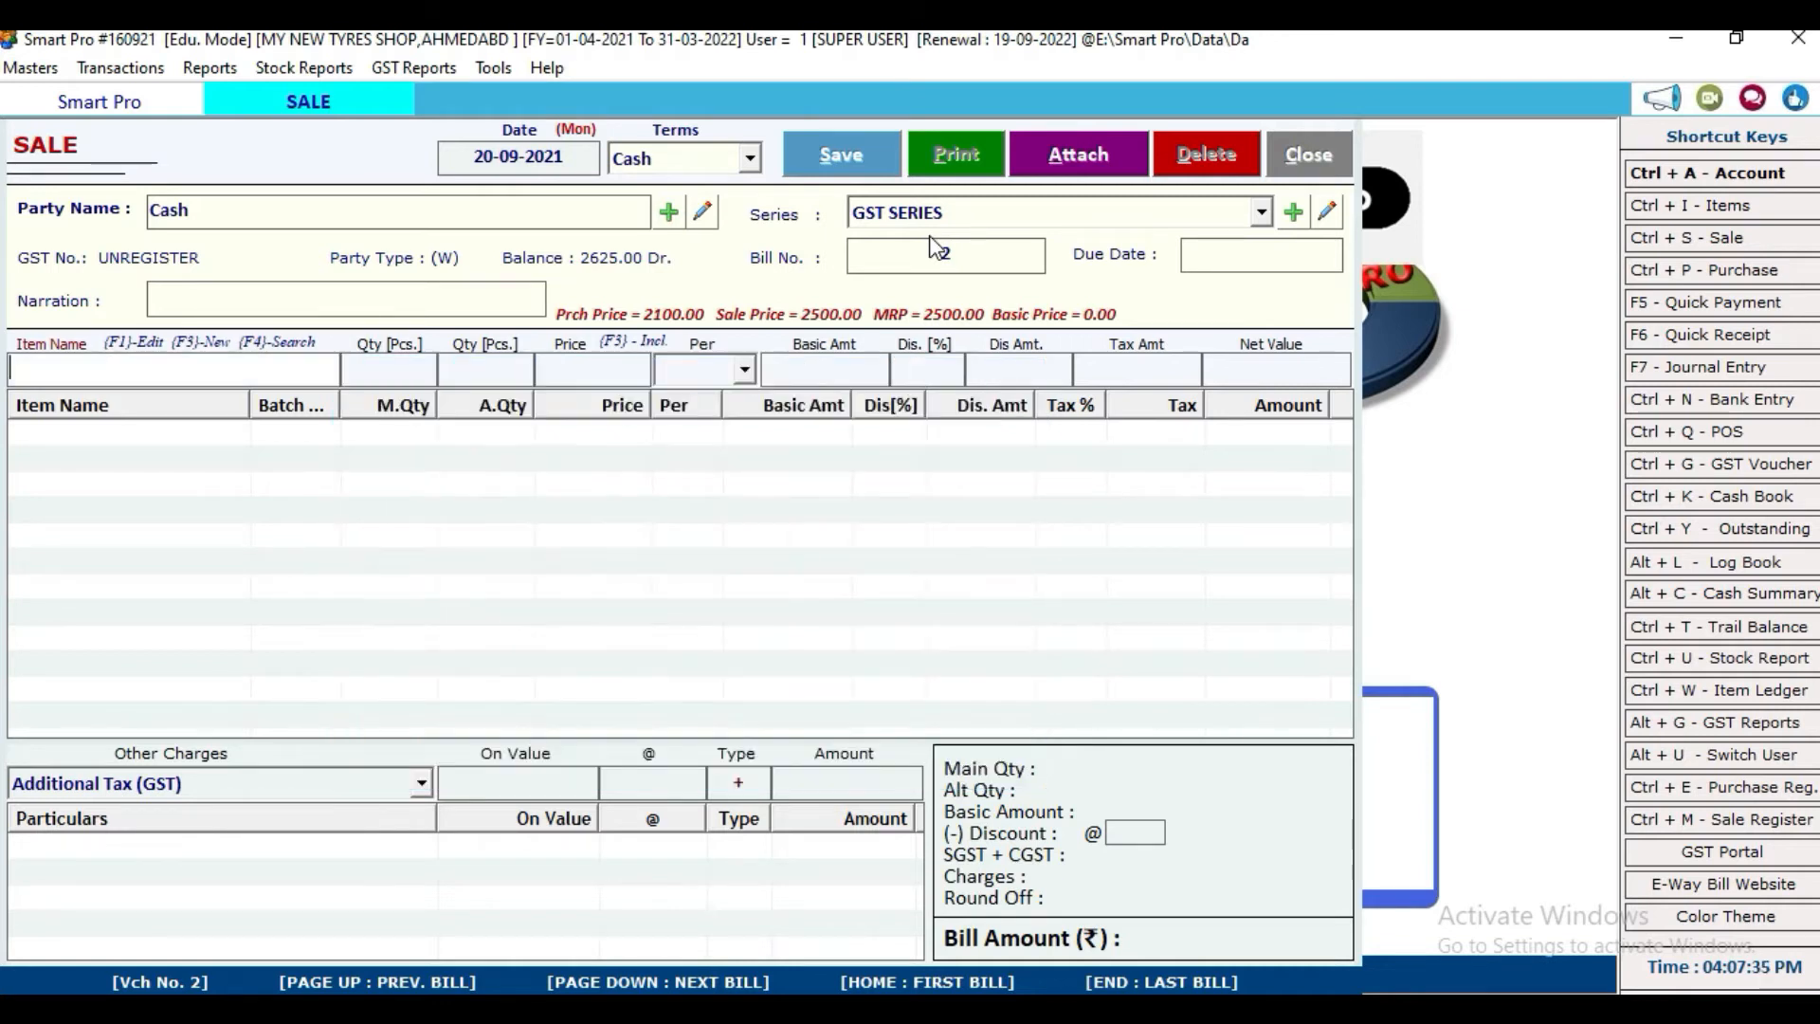
text(OL)
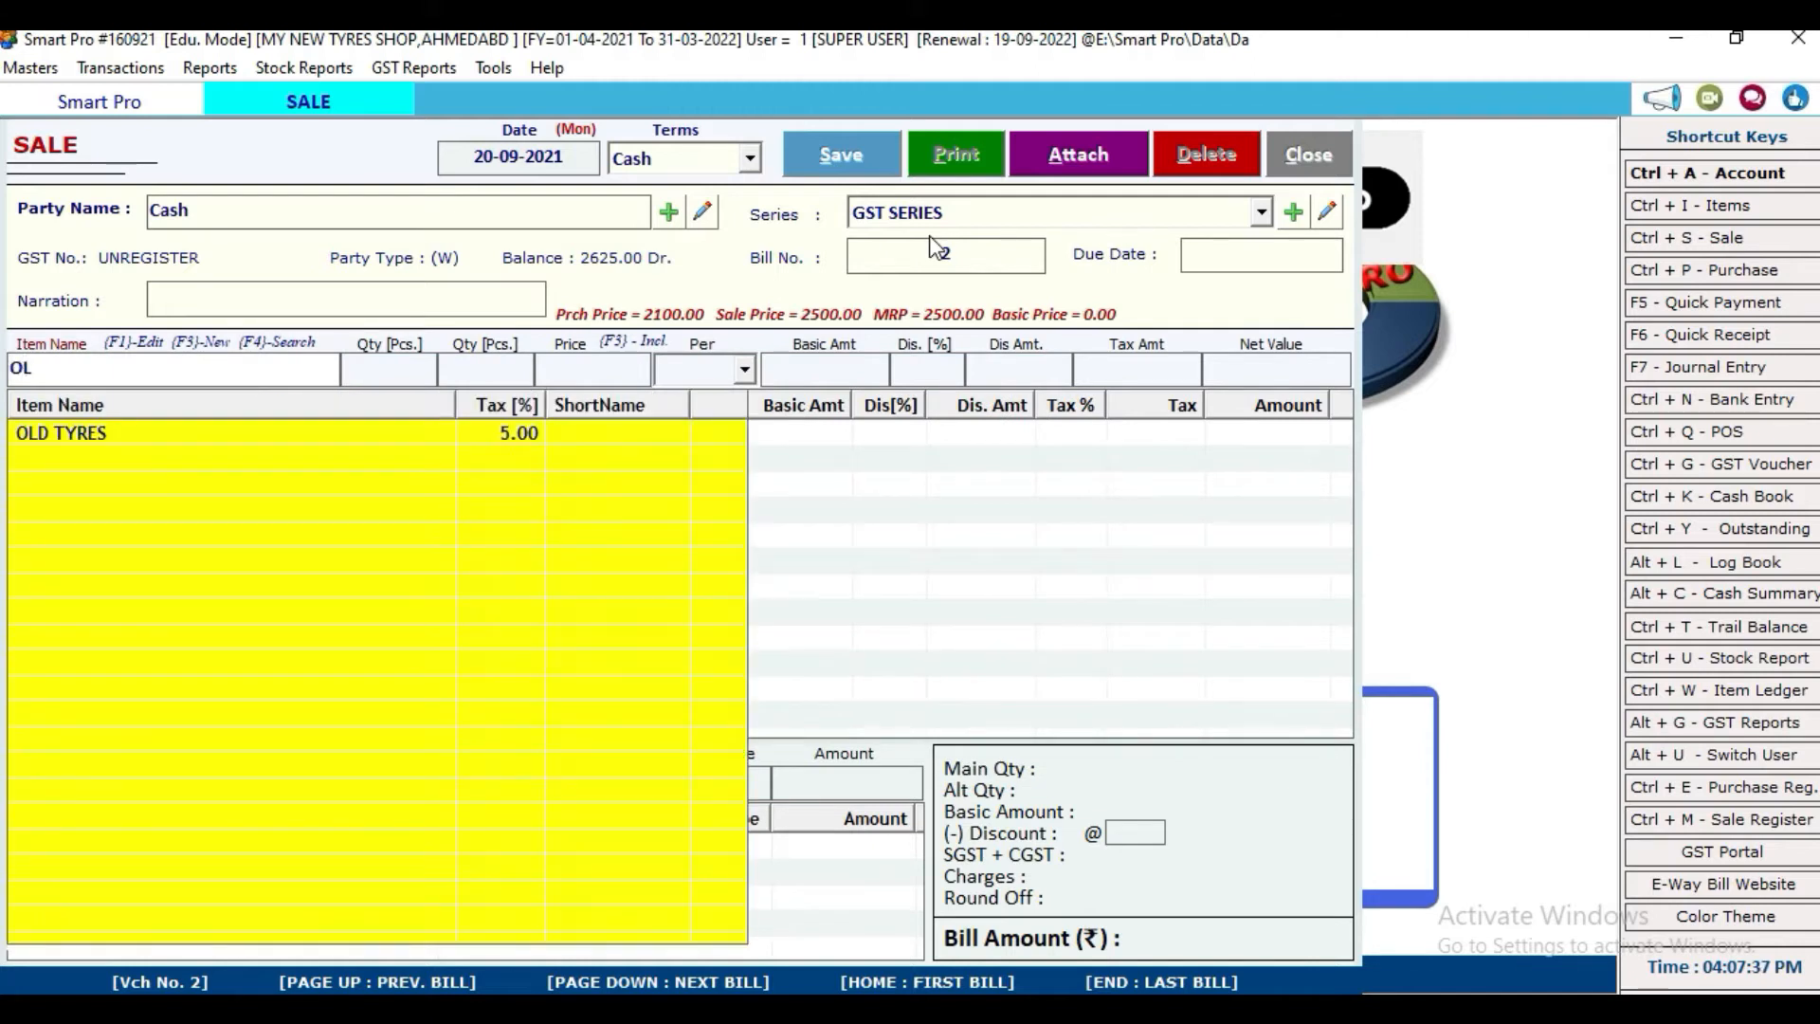
key(Return)
text(1)
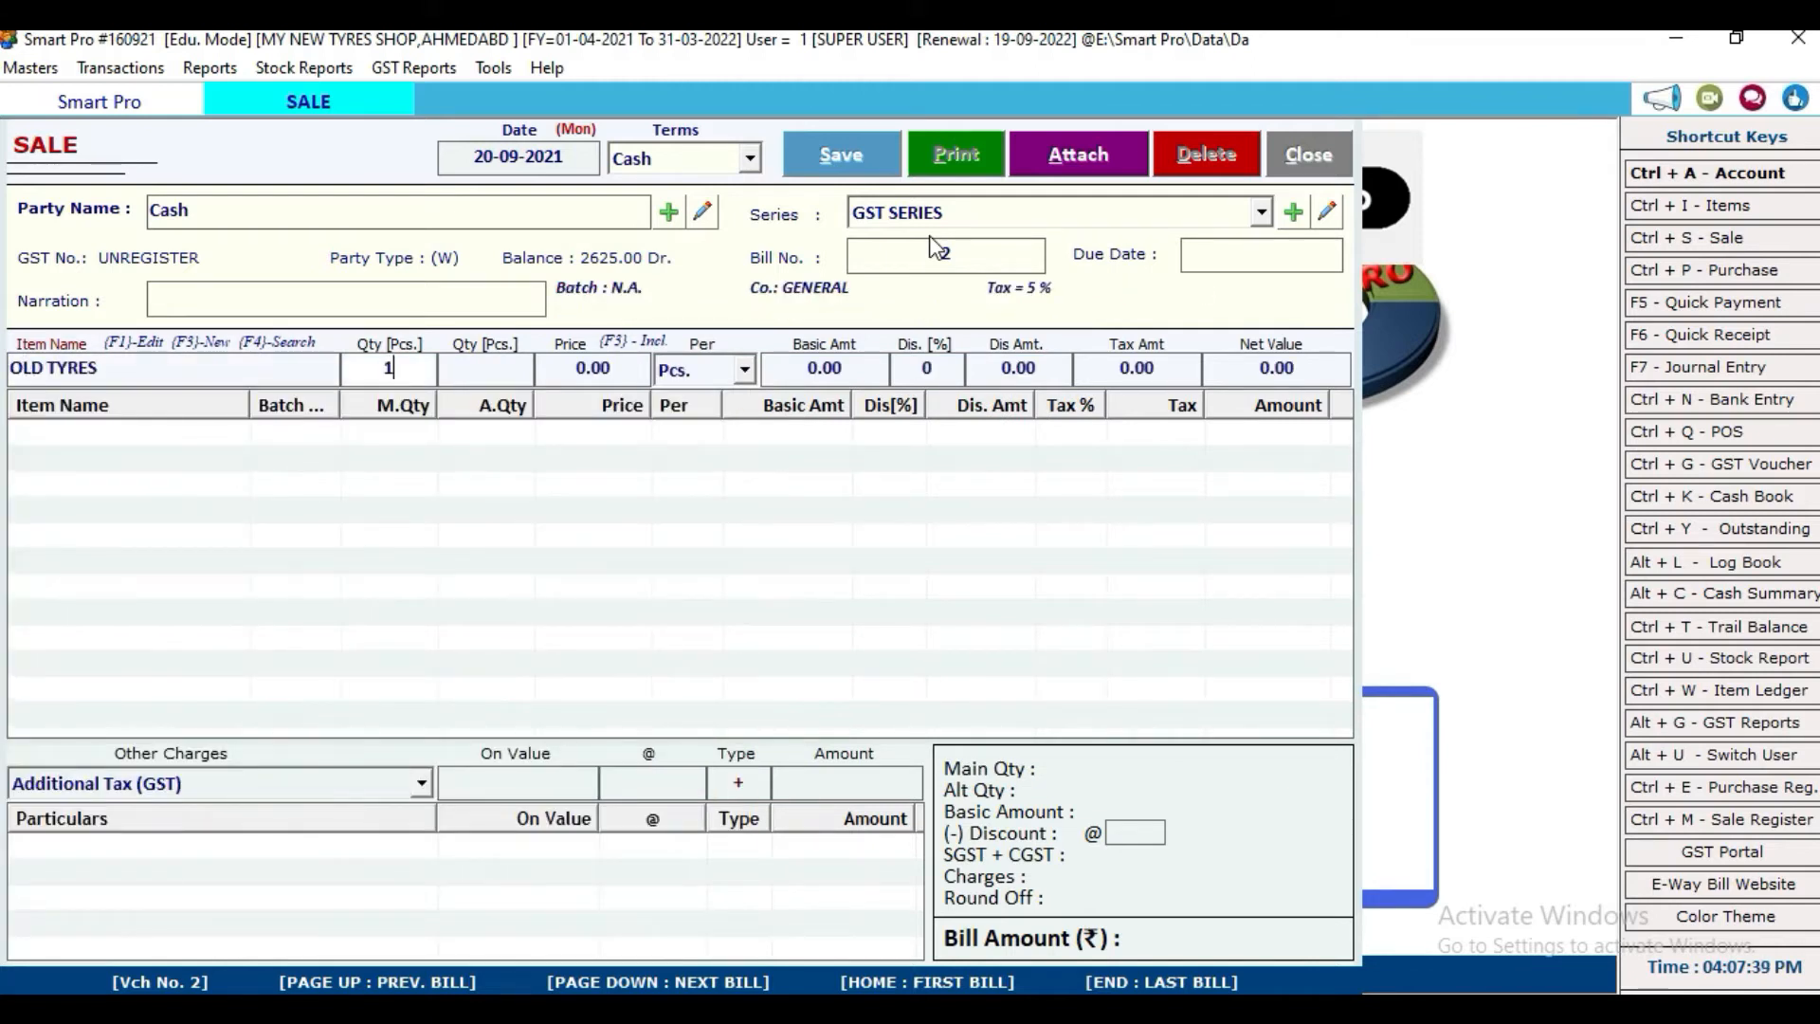
key(Return)
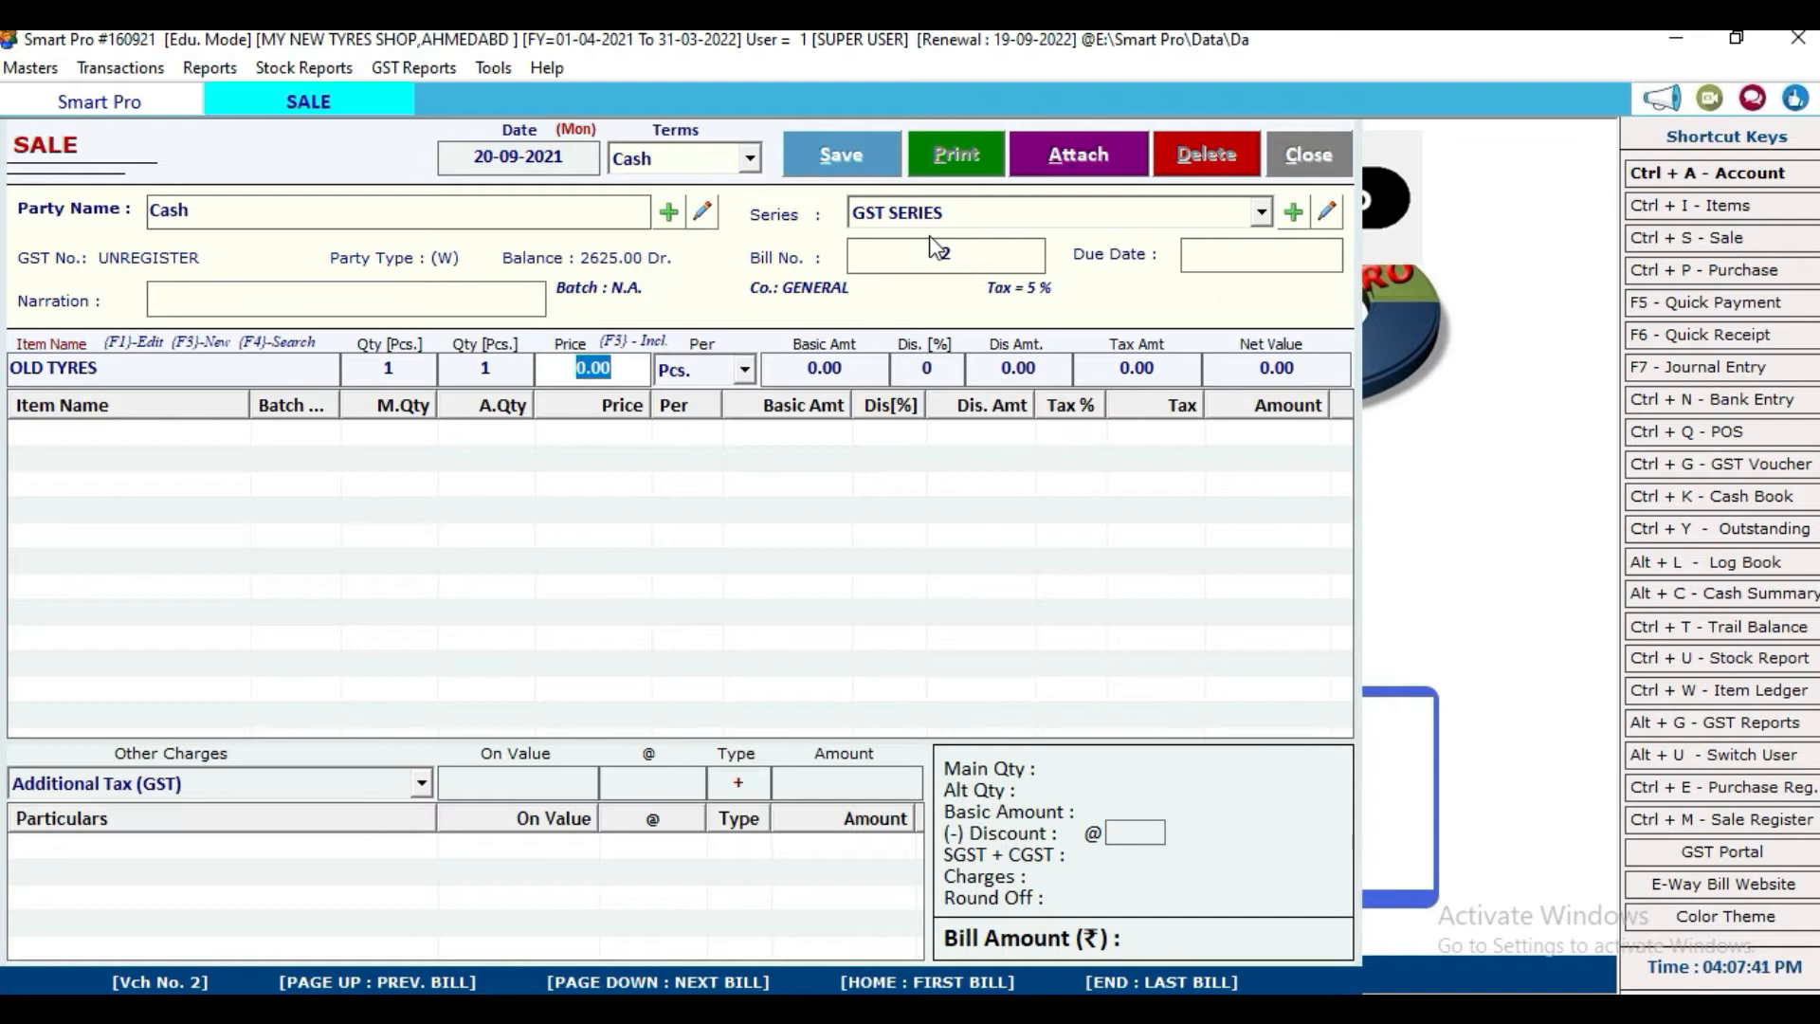
text(500)
key(Return)
key(Return)
key(Return)
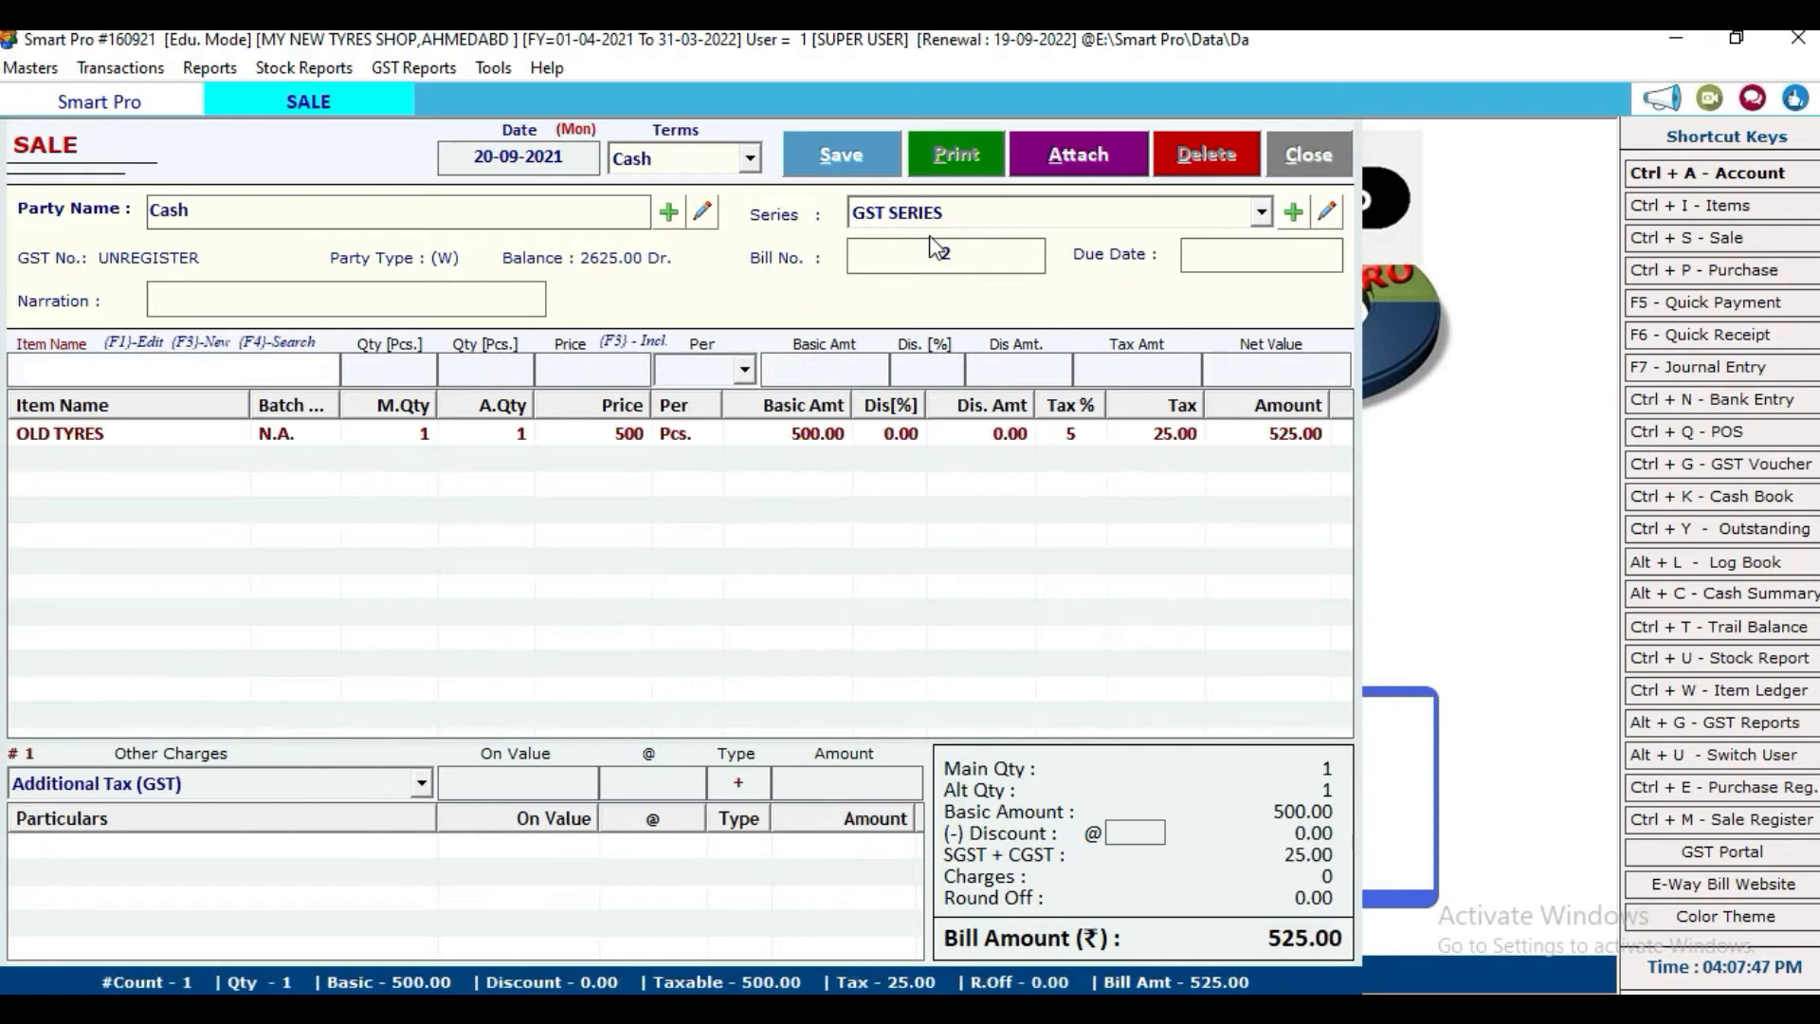
Step: Change the OLD TYRES line to quantity -1 at 500.00, bringing the bill to -525.00
text(TV)
key(Return)
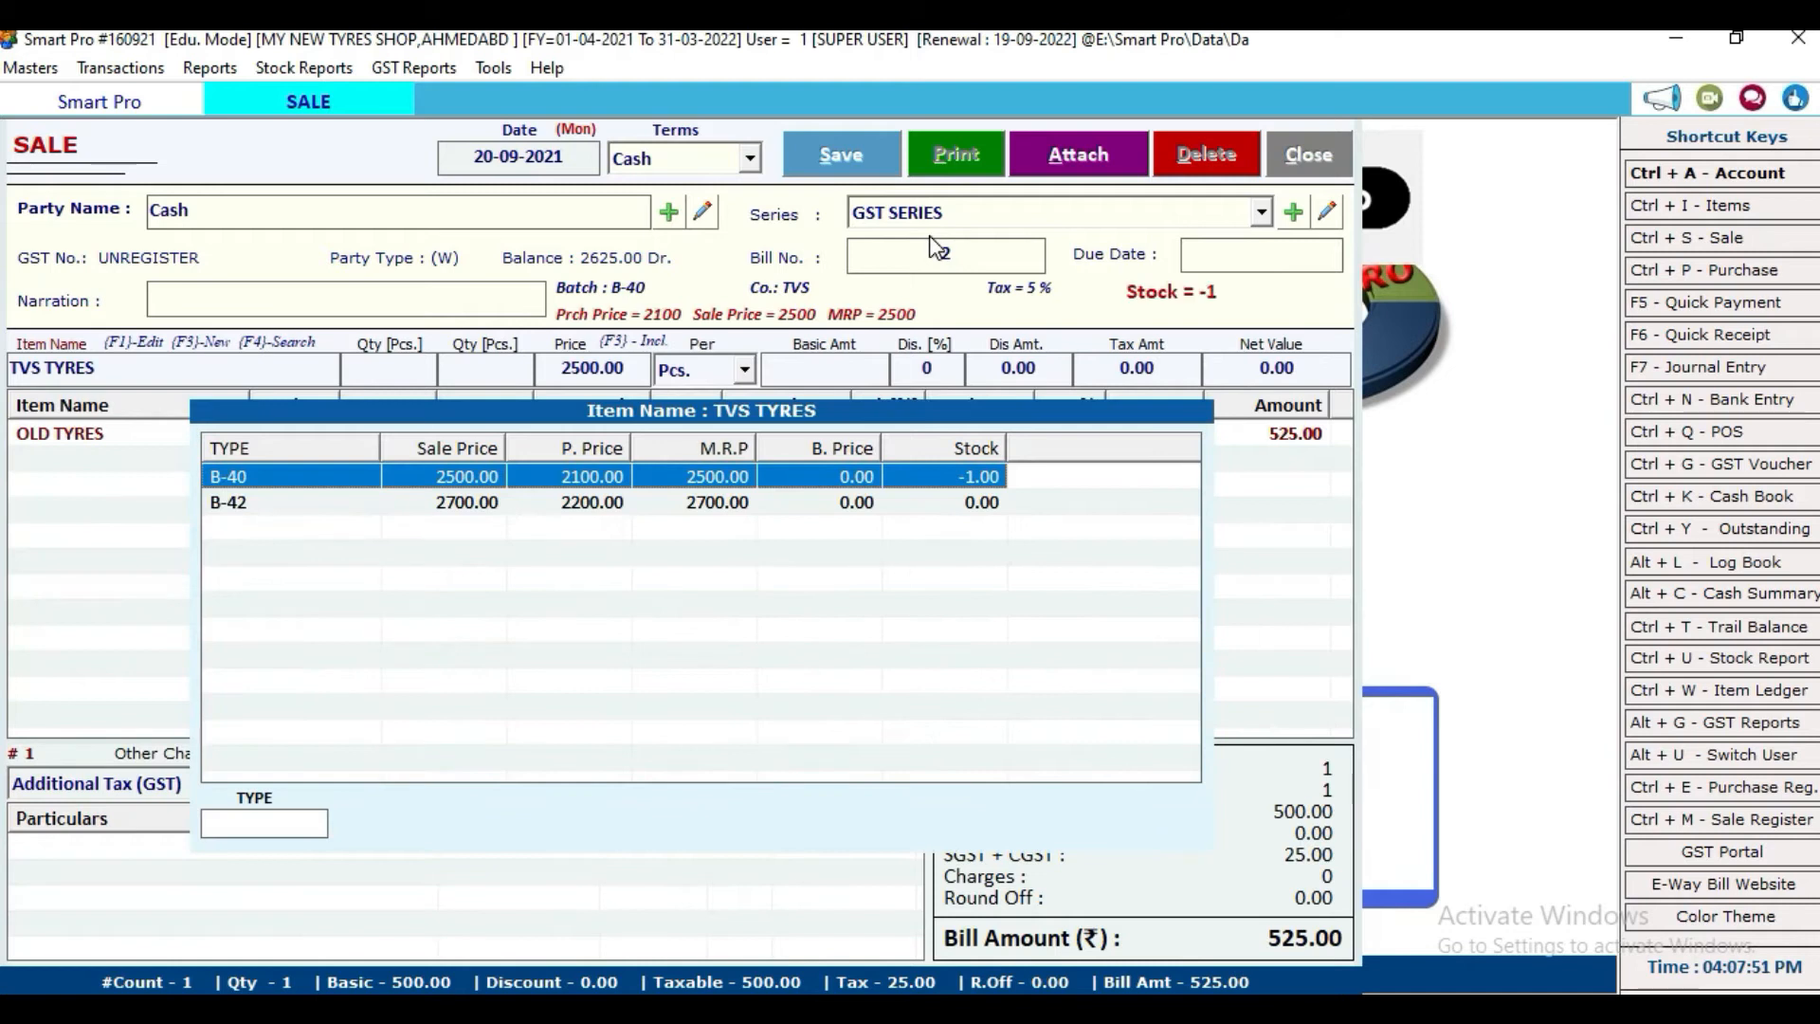
double_click(62, 433)
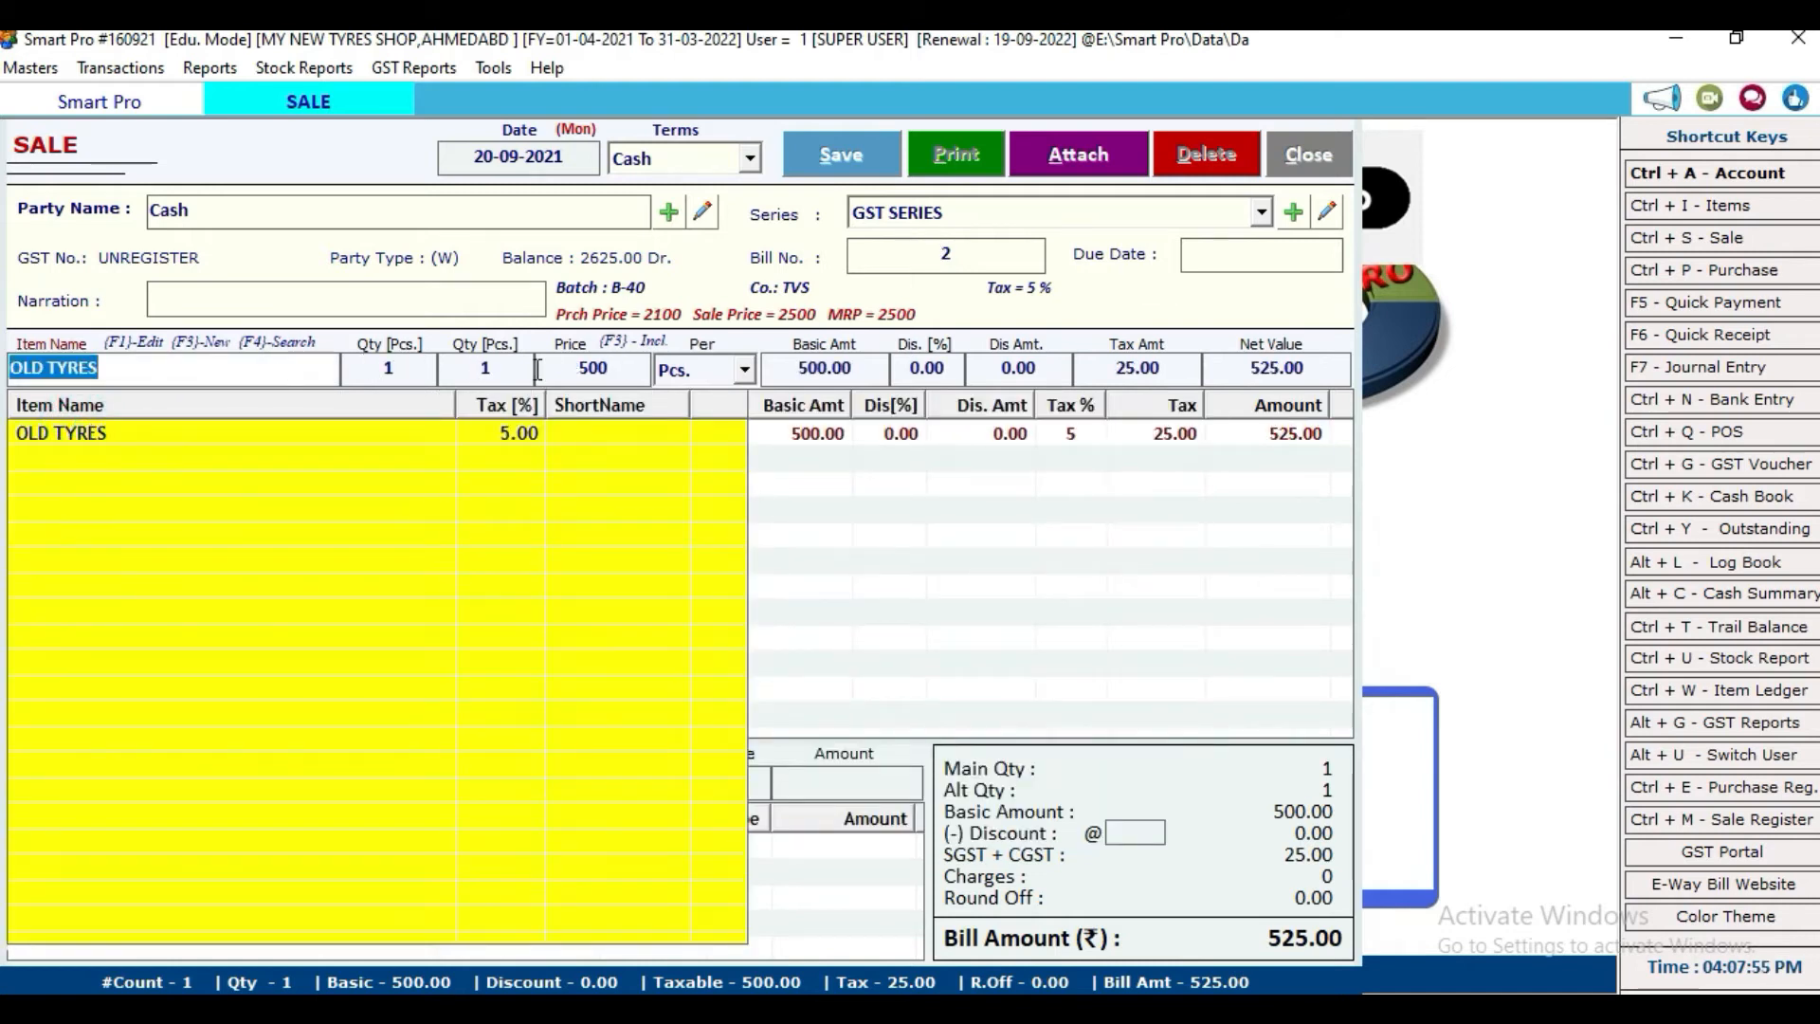
click(477, 370)
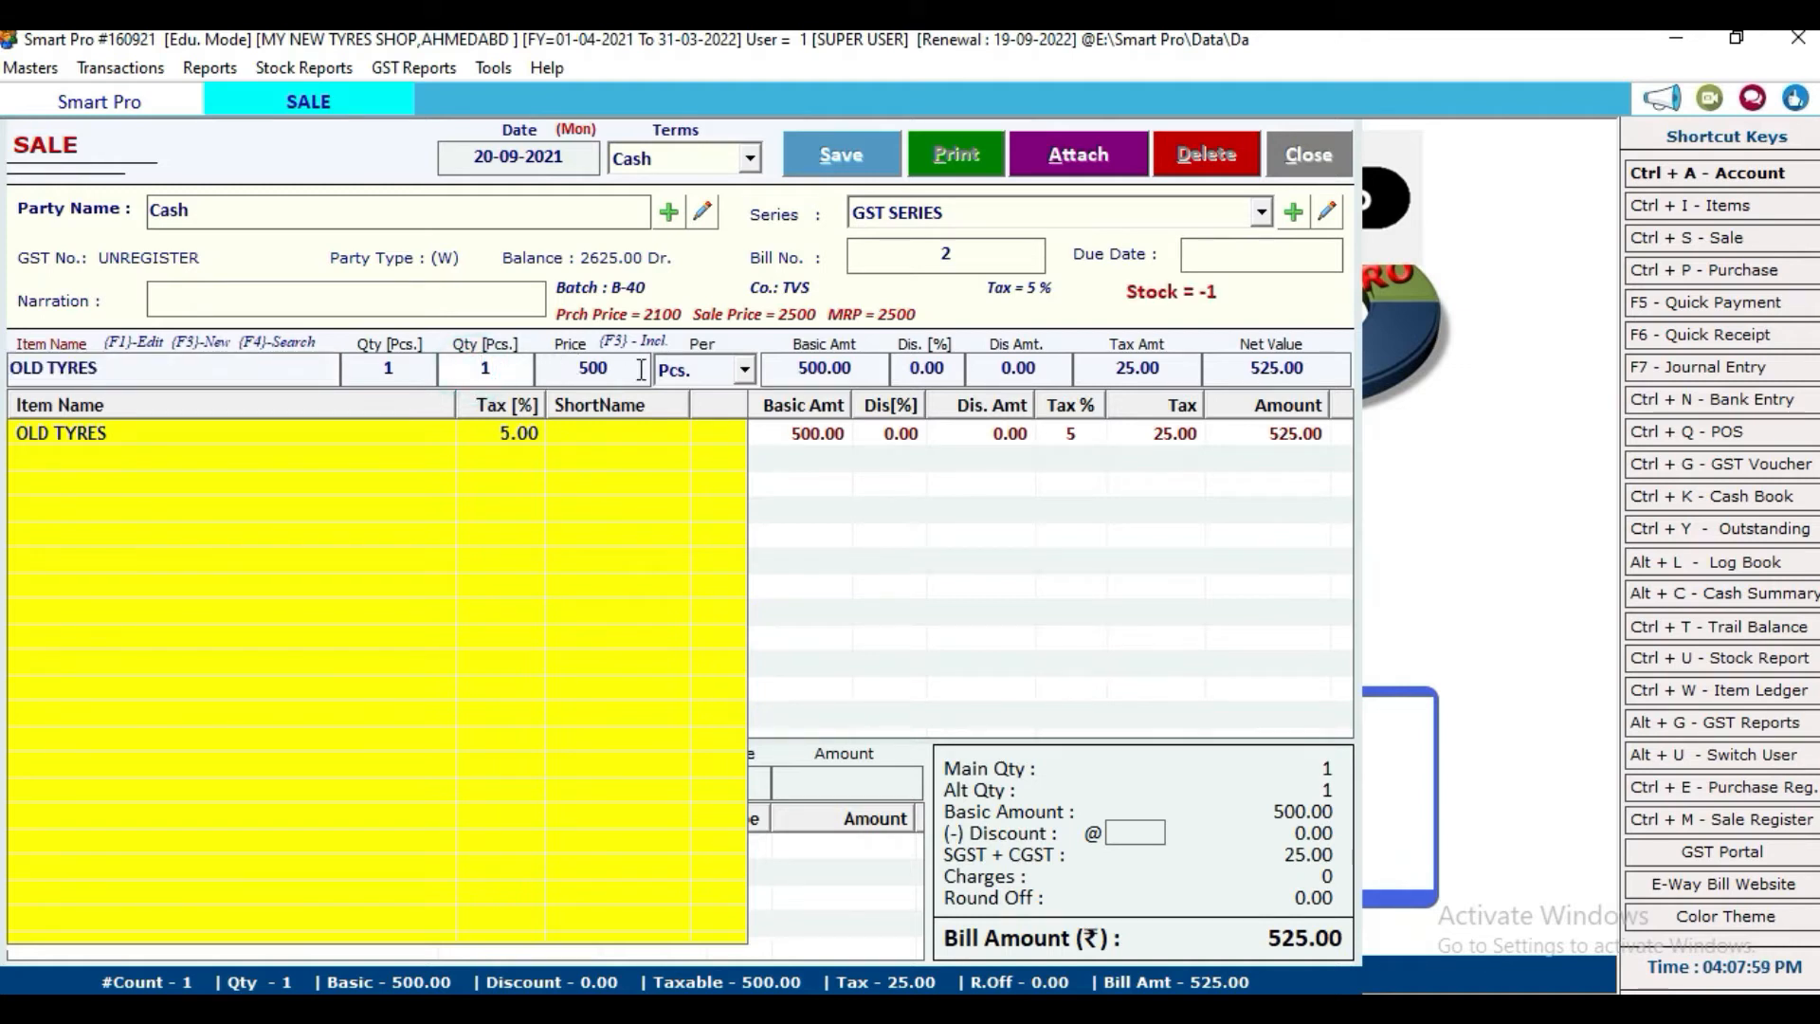
click(404, 374)
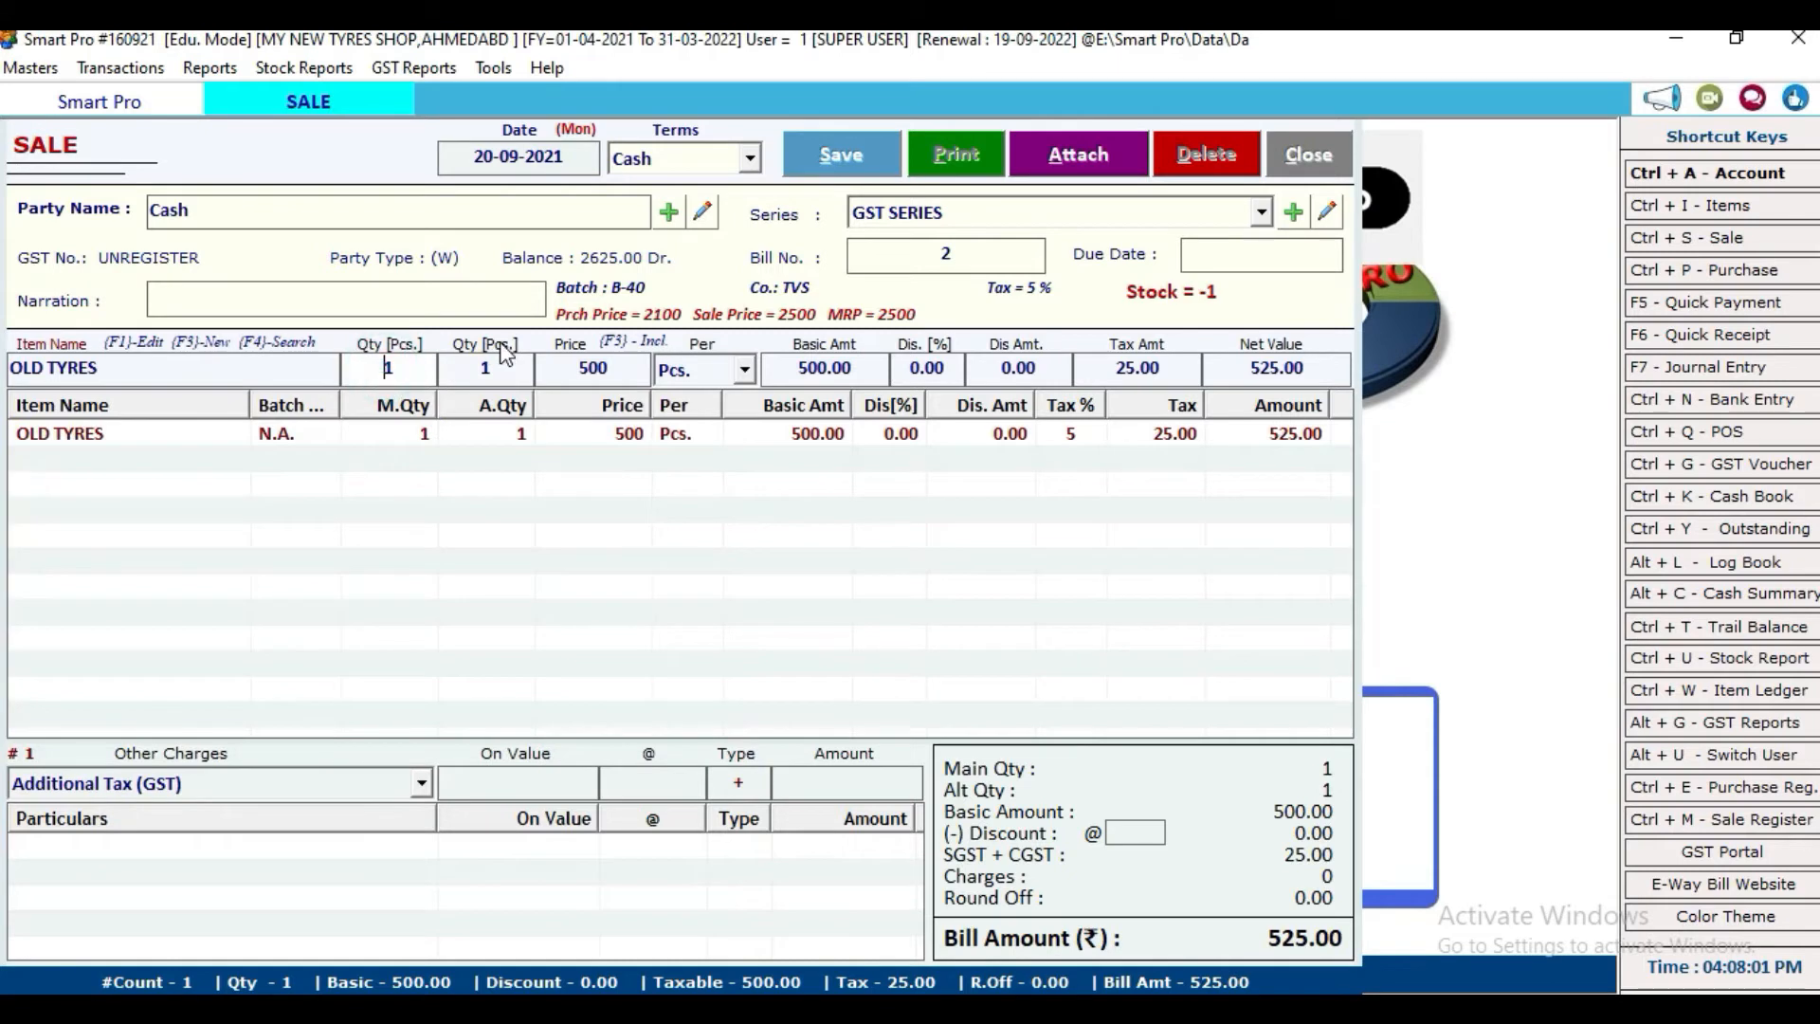
text(-)
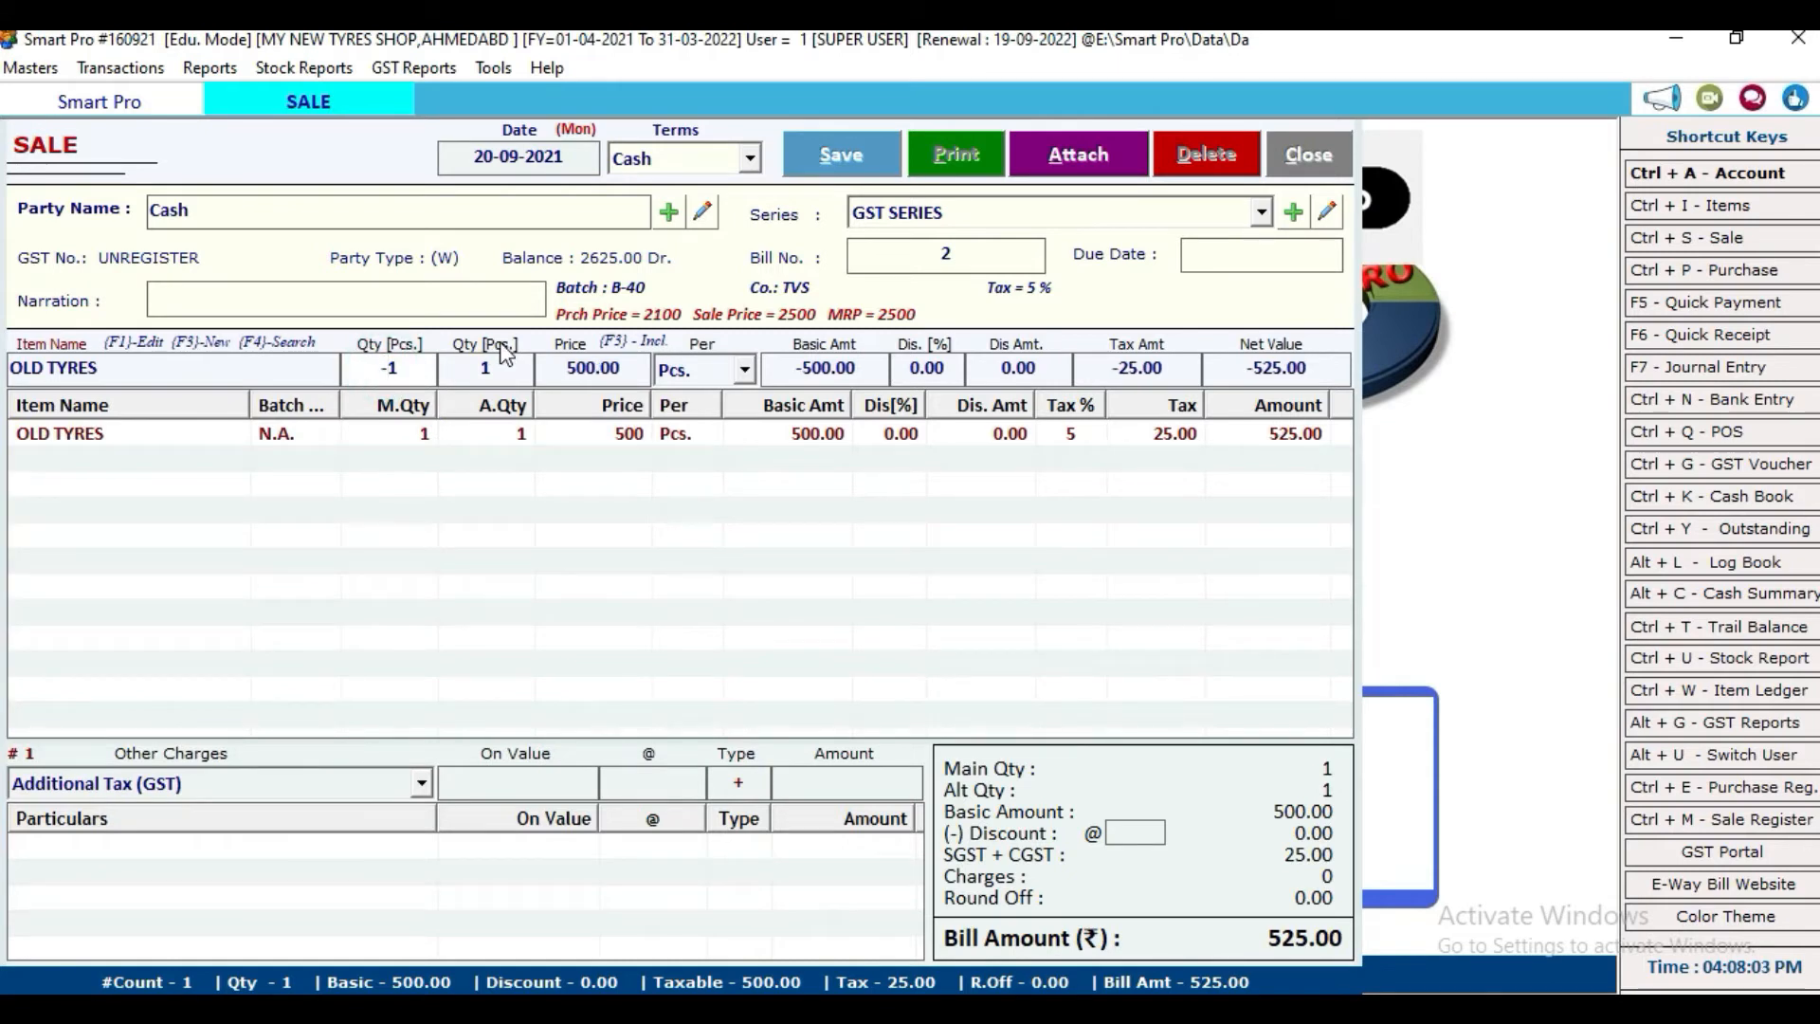
key(Return)
key(Return)
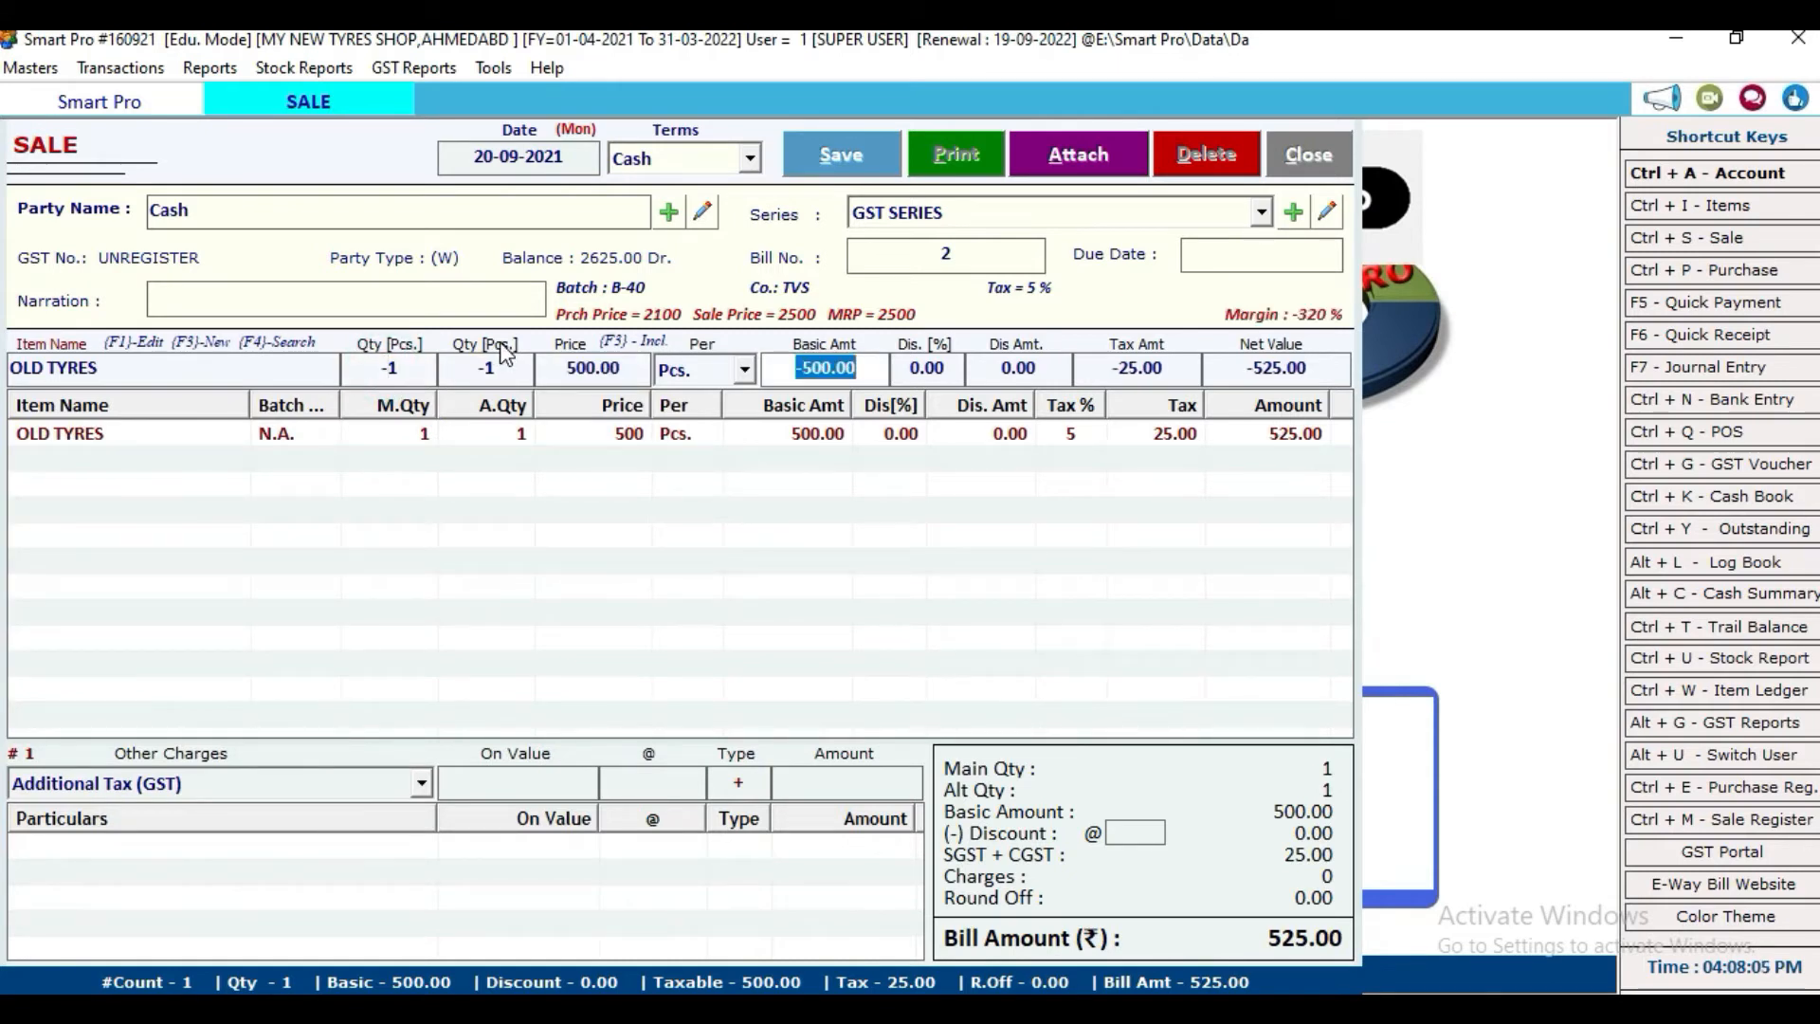
key(Return)
key(Return)
key(Return)
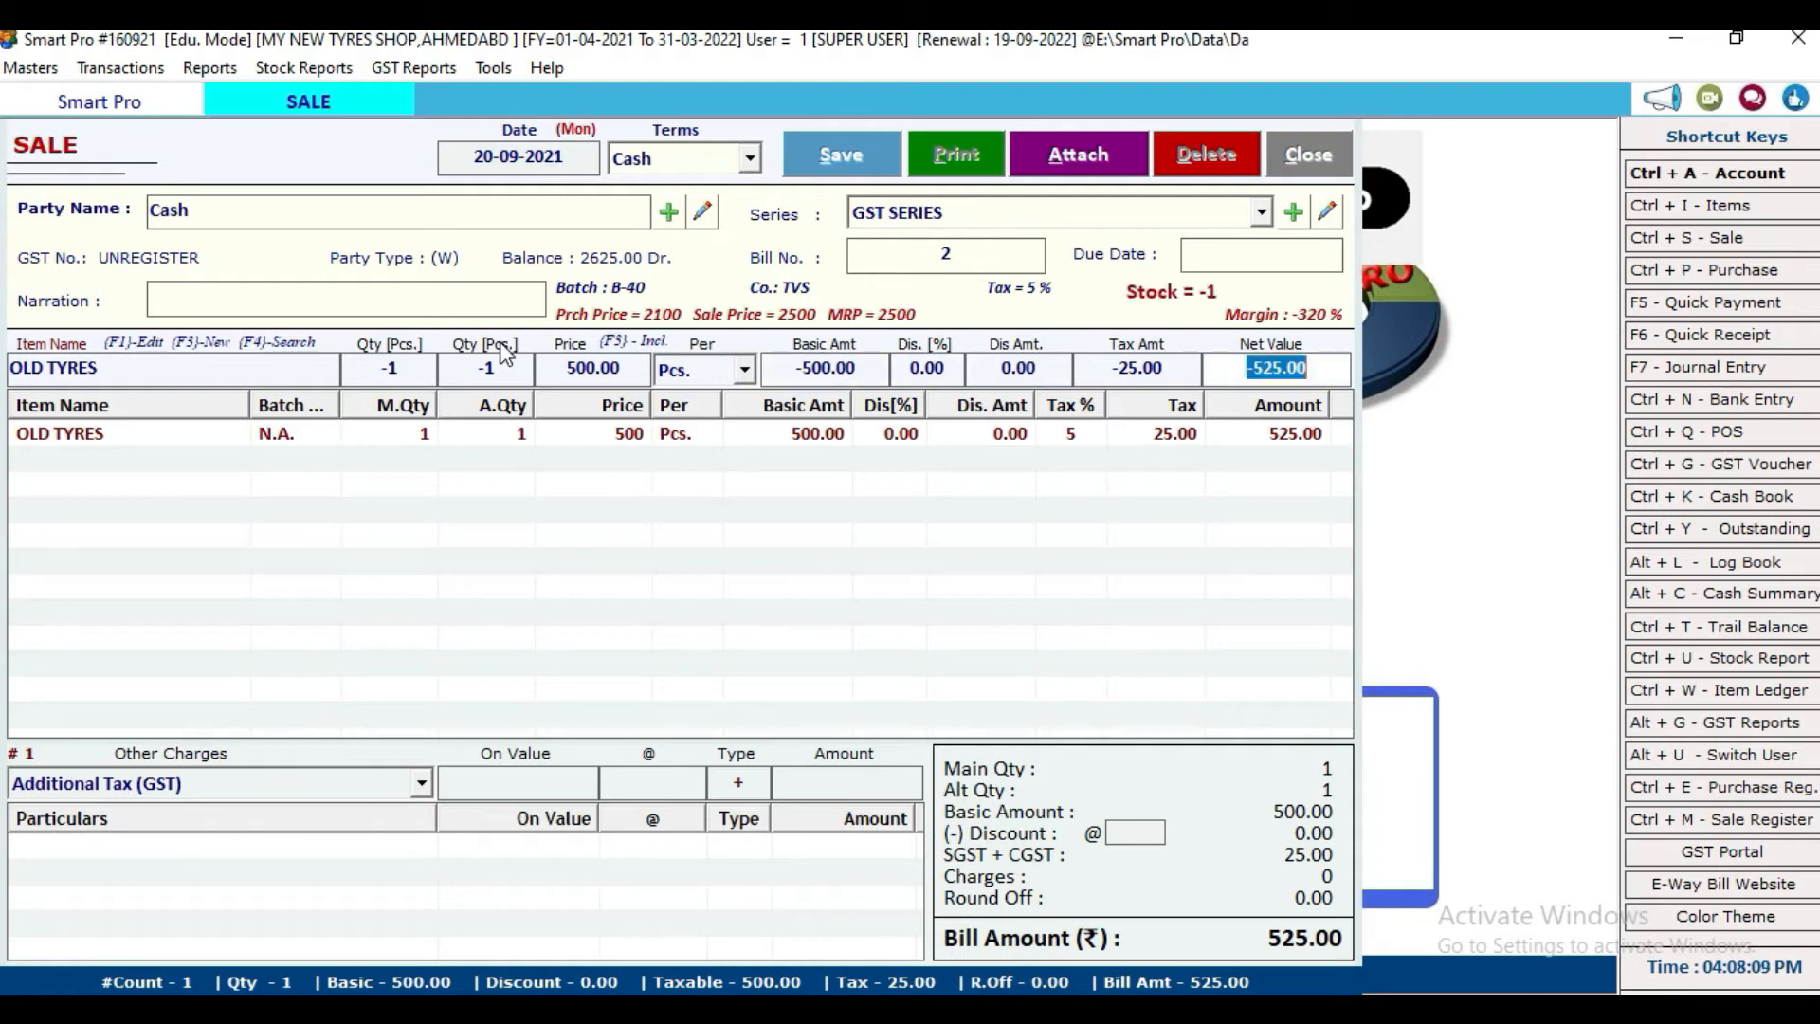
key(Return)
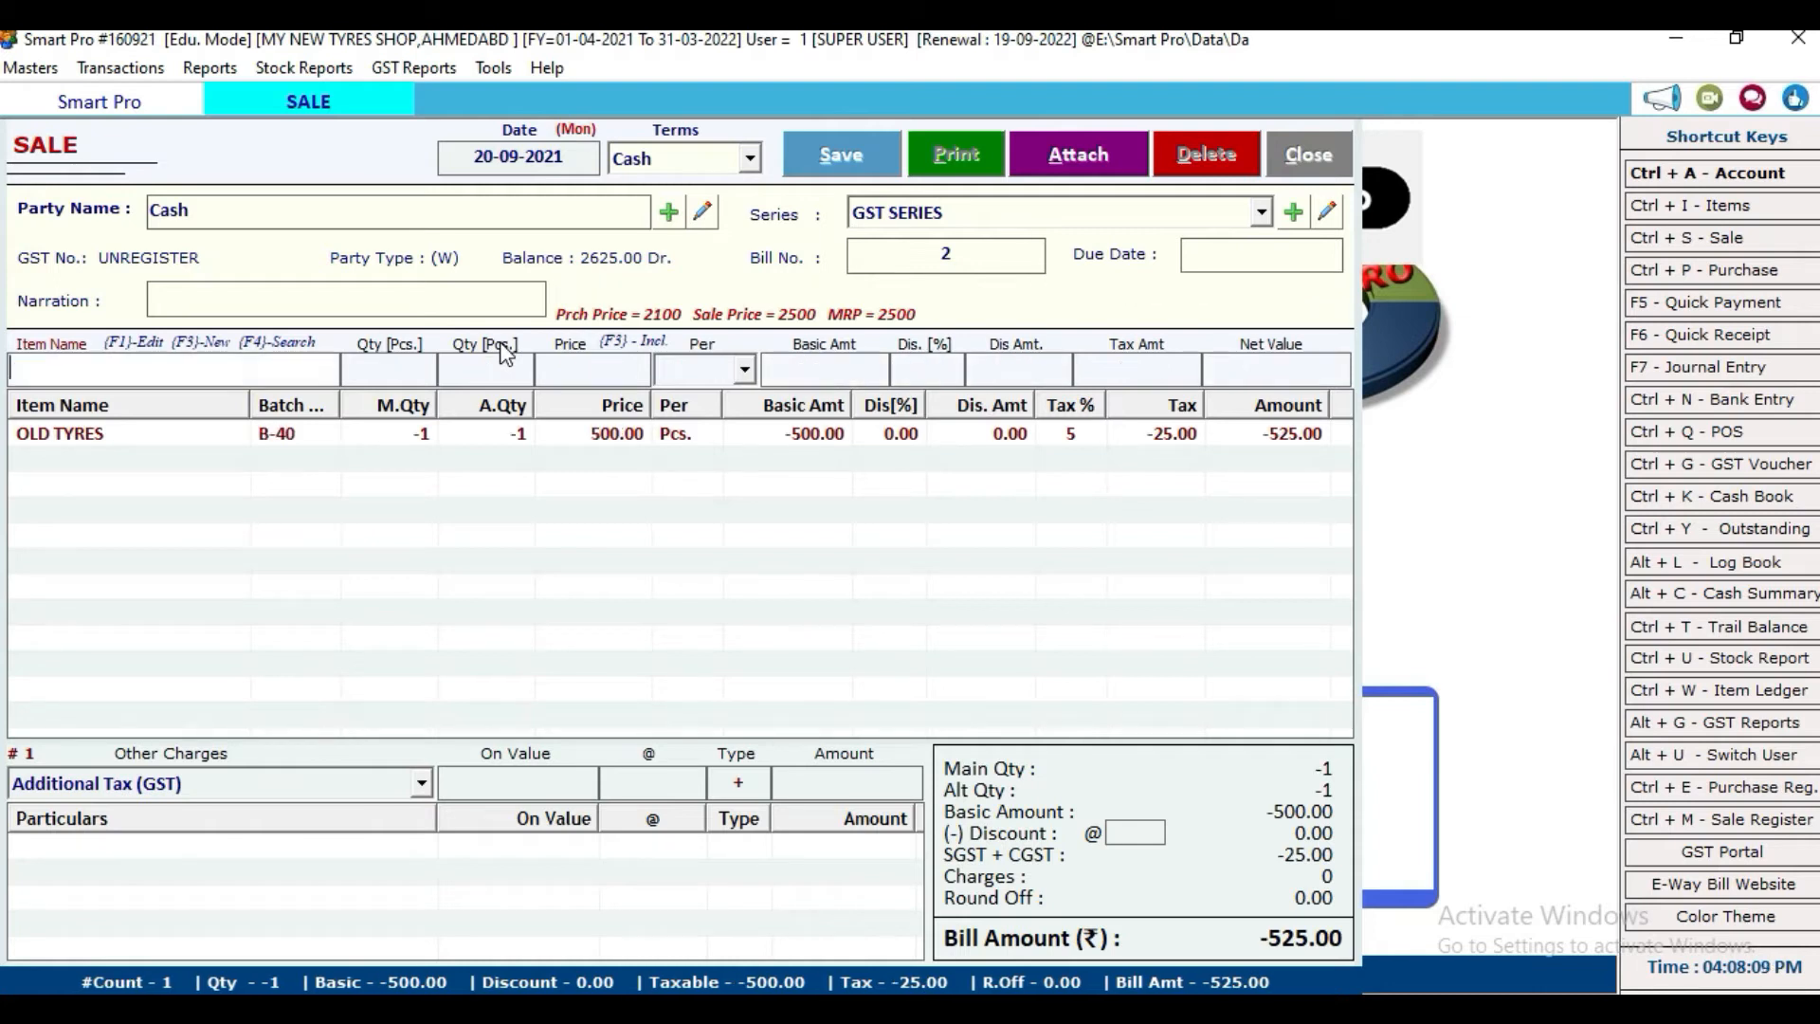
click(285, 468)
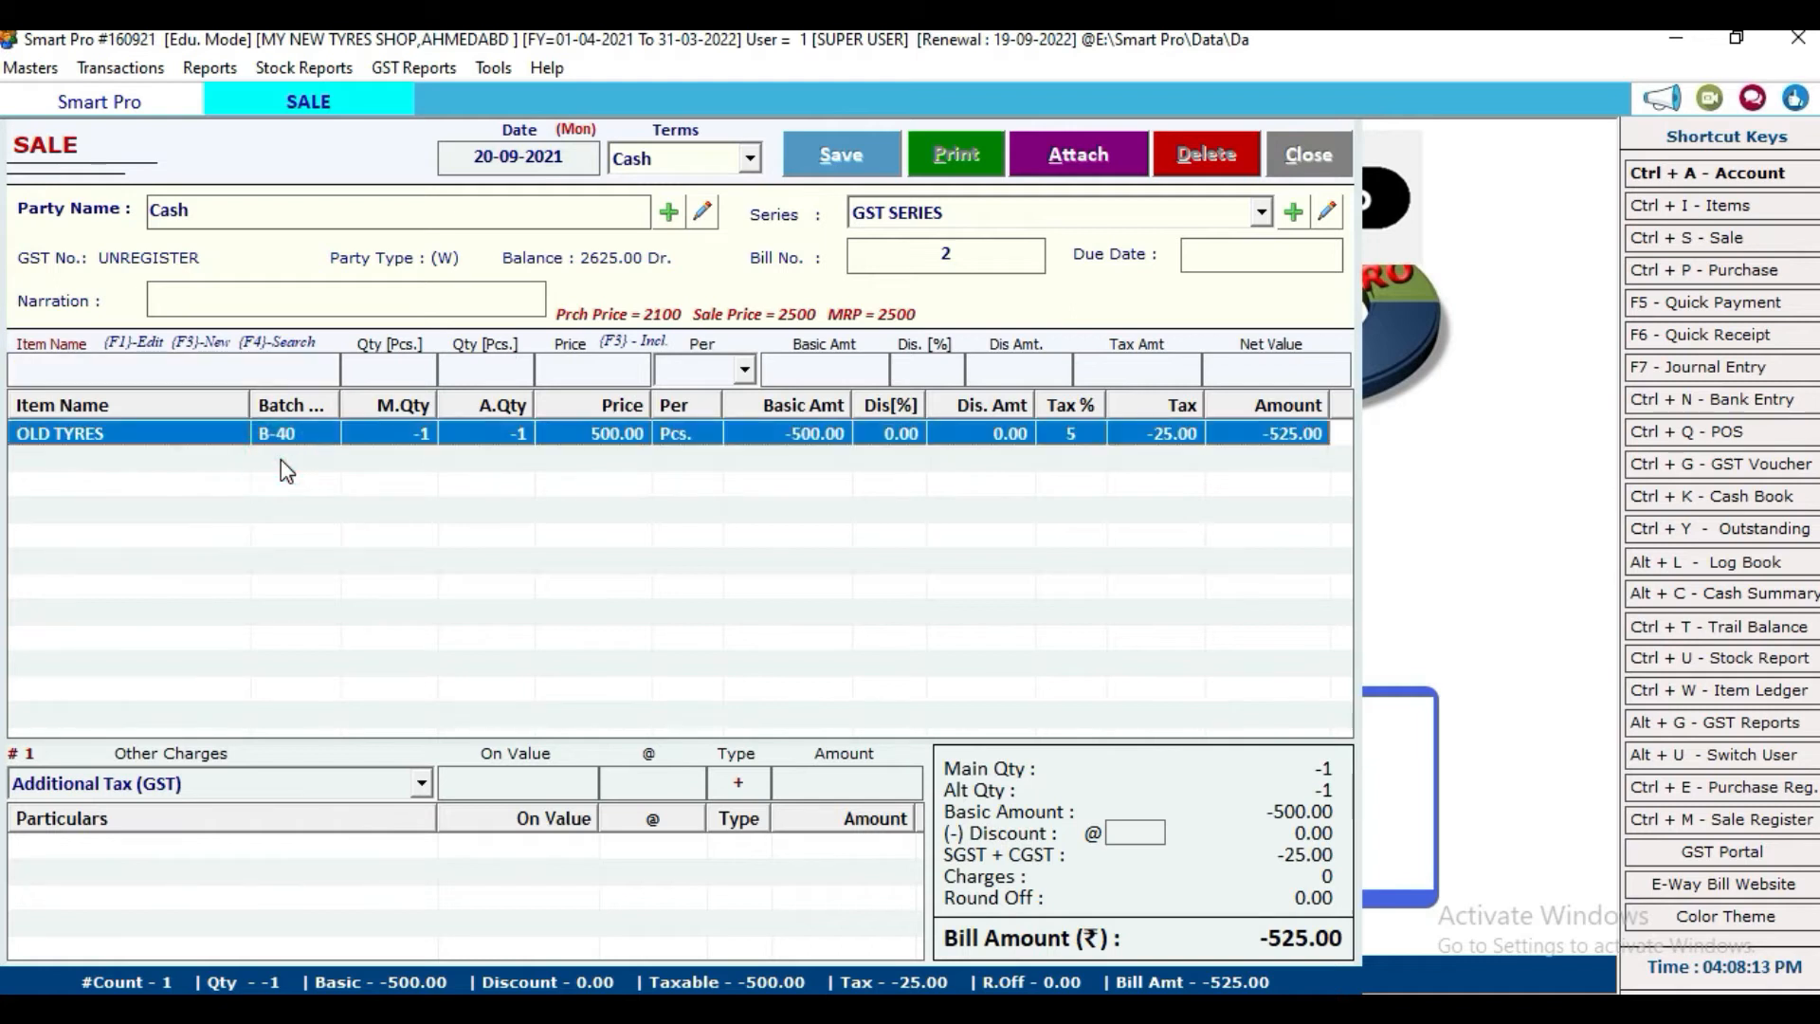
Step: Add one TVS TYRES from batch B-42 at 2700 to the bill
click(194, 373)
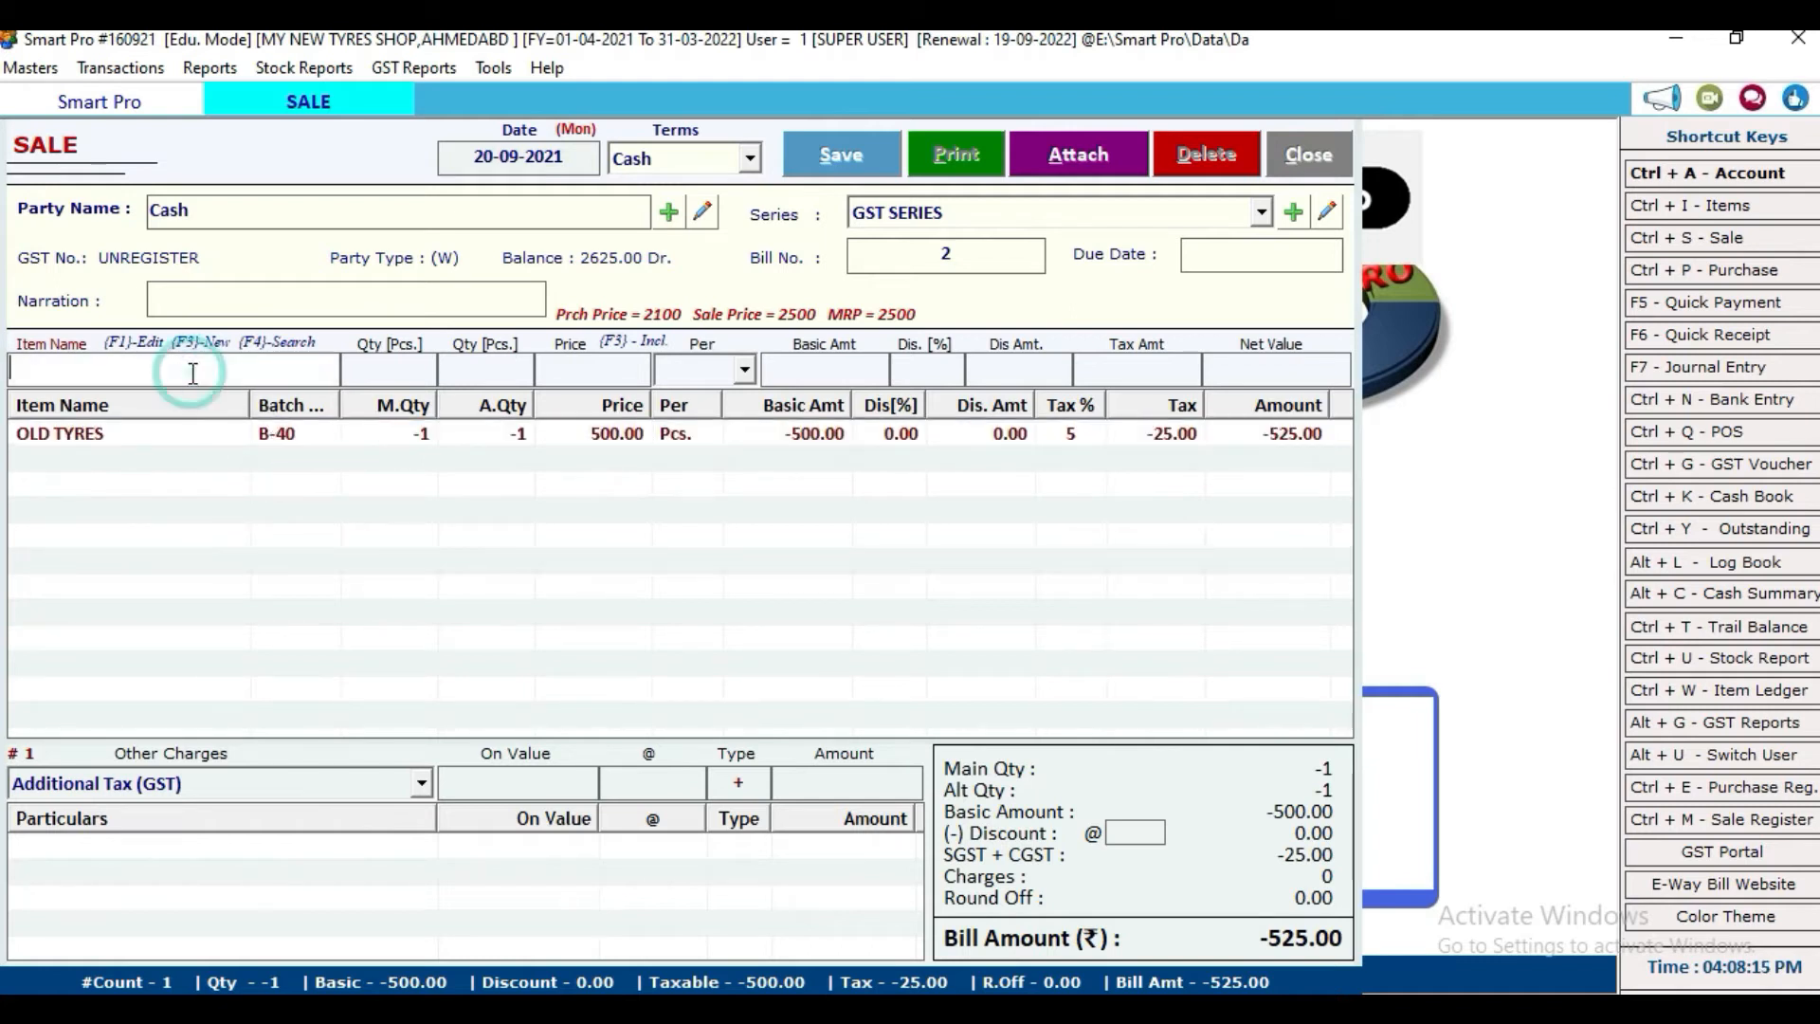
text(TVS)
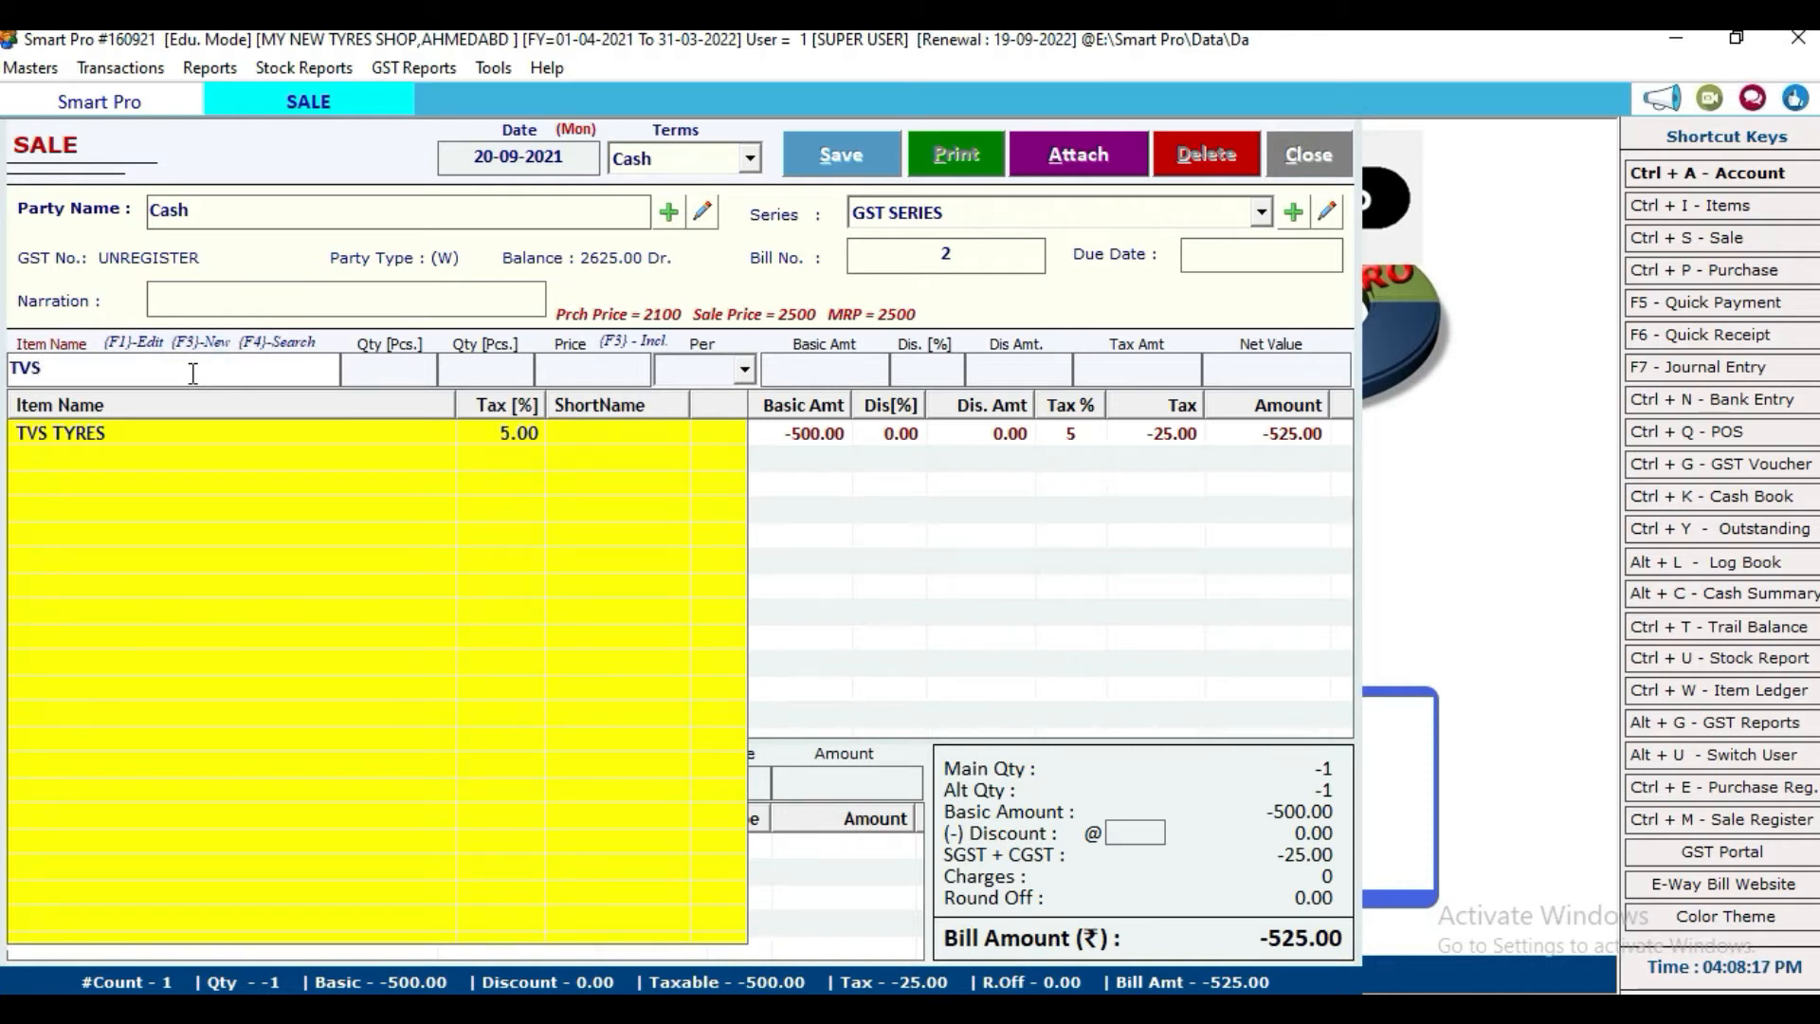
key(Down)
key(Return)
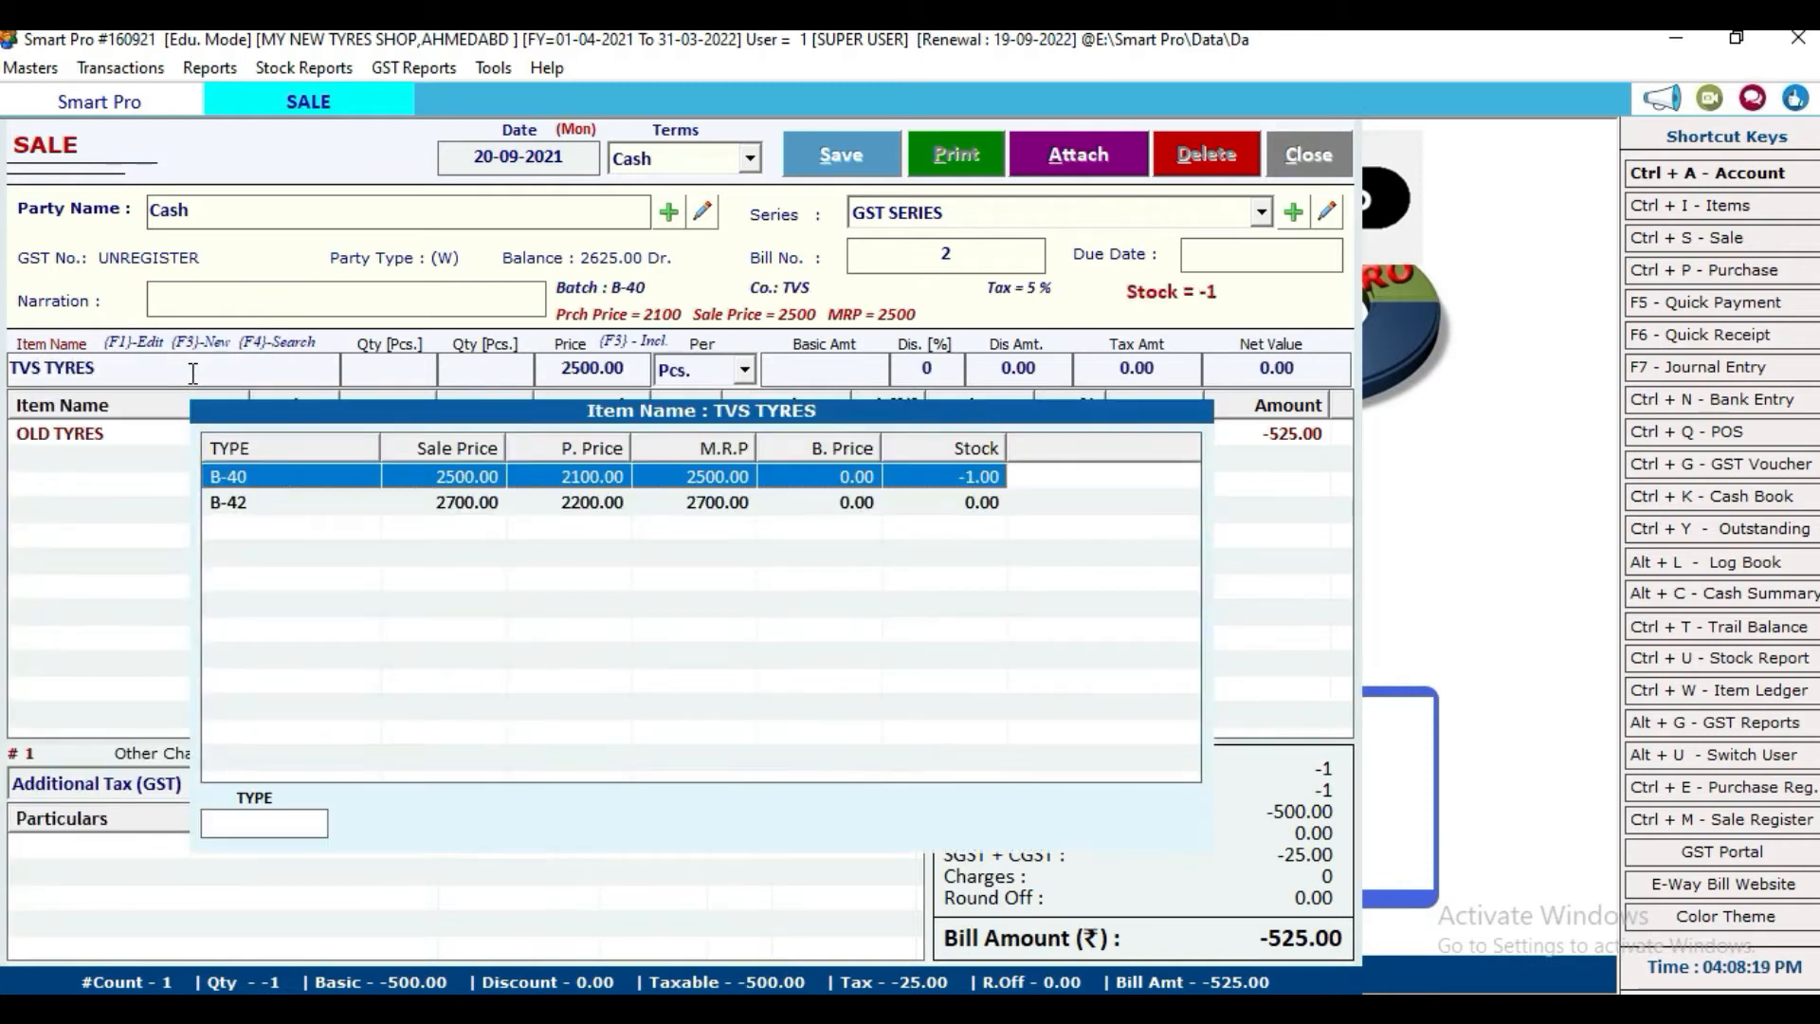
key(Down)
key(Return)
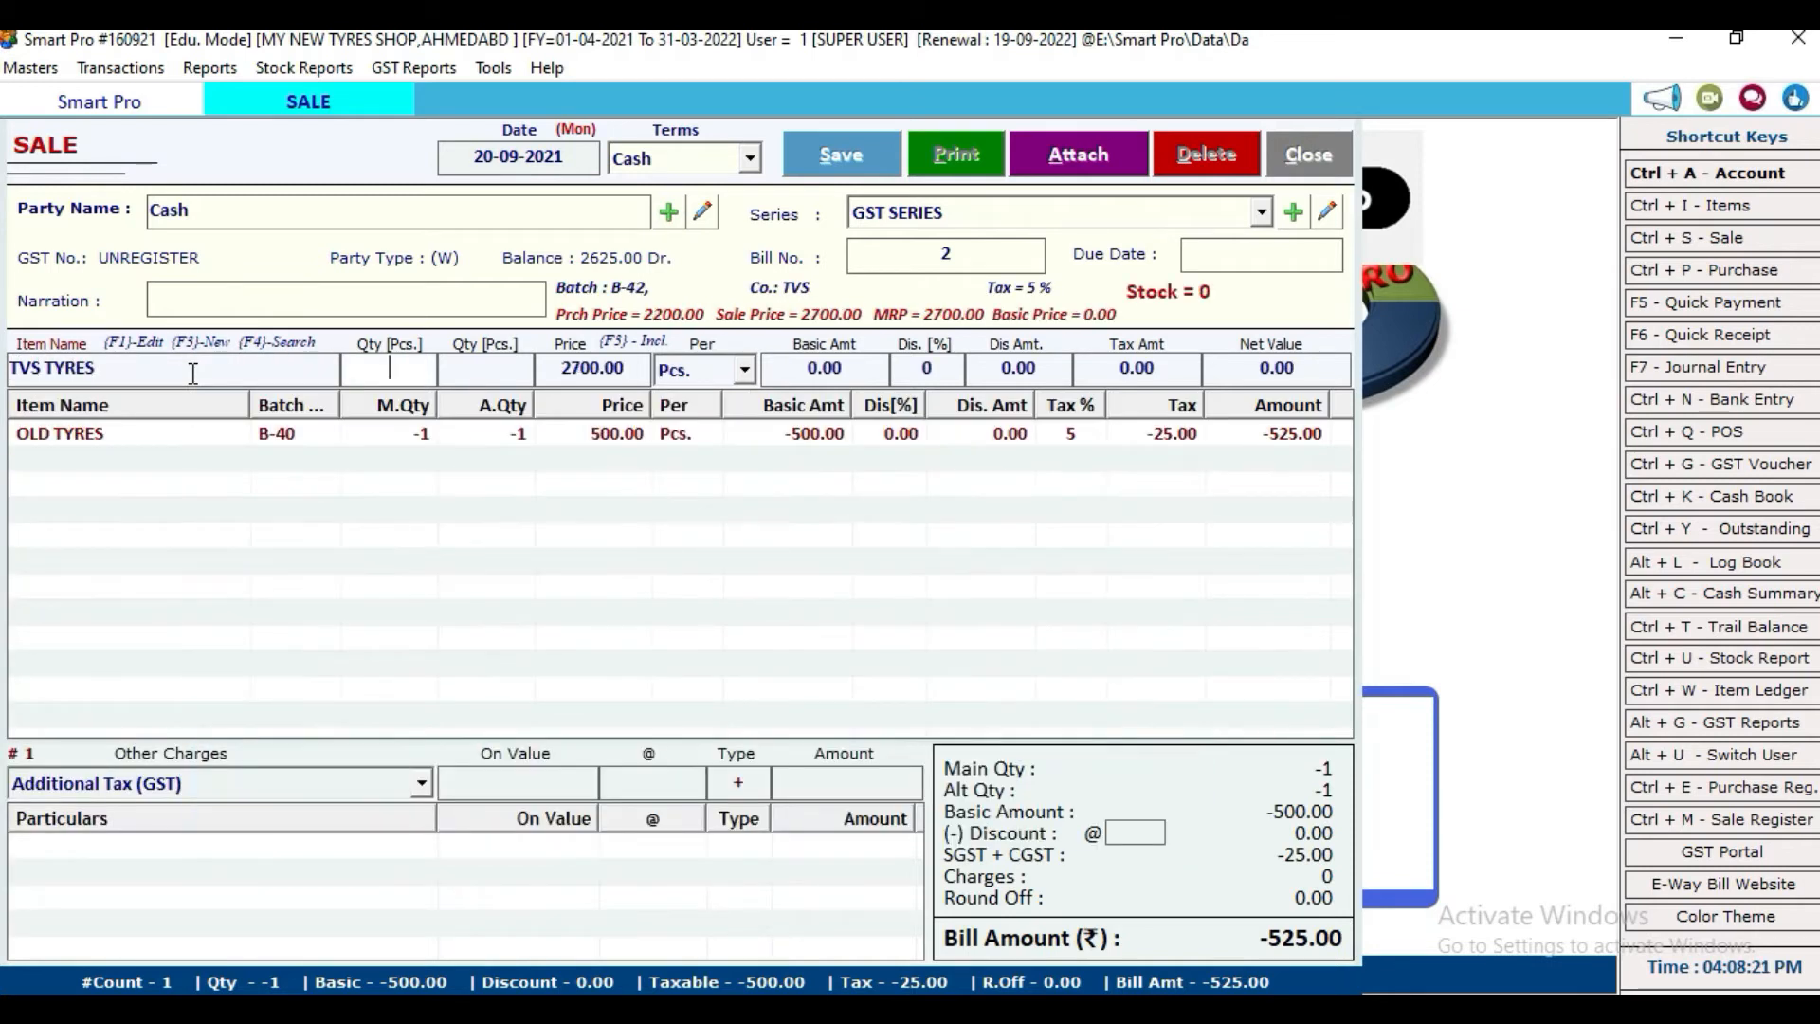
text(1)
key(Return)
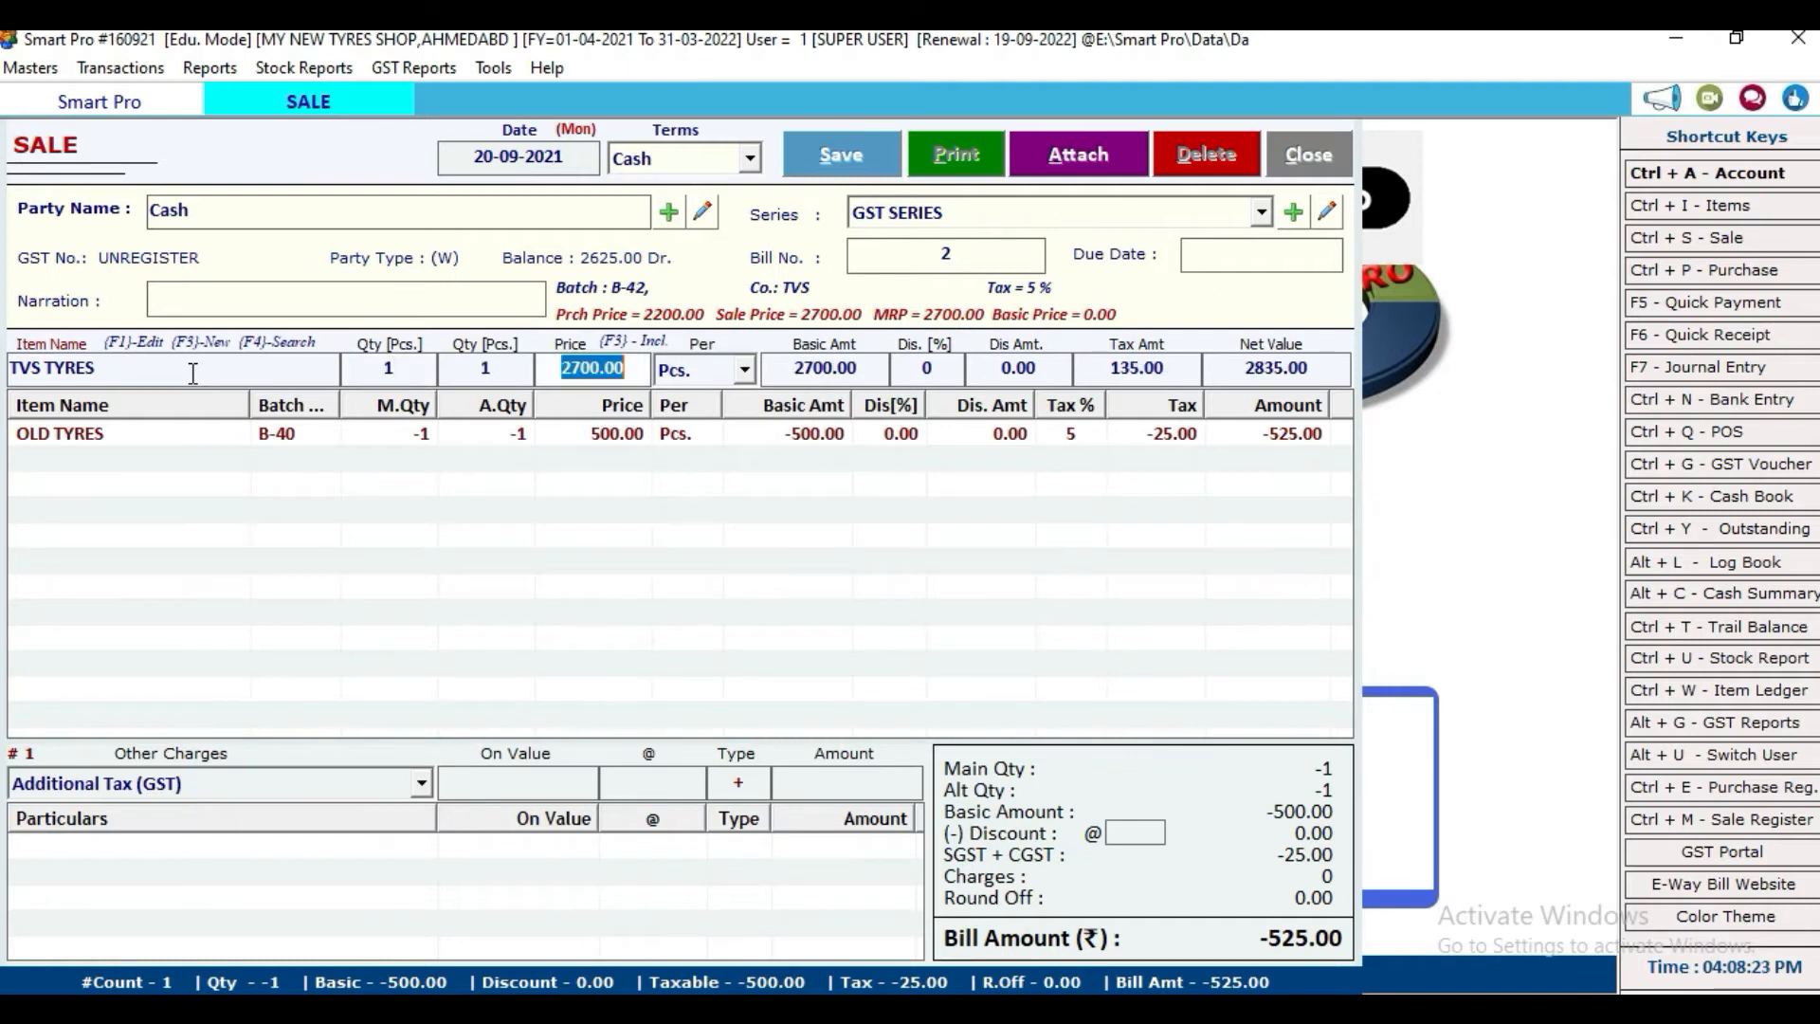
key(Return)
key(Return)
key(Return)
key(Return)
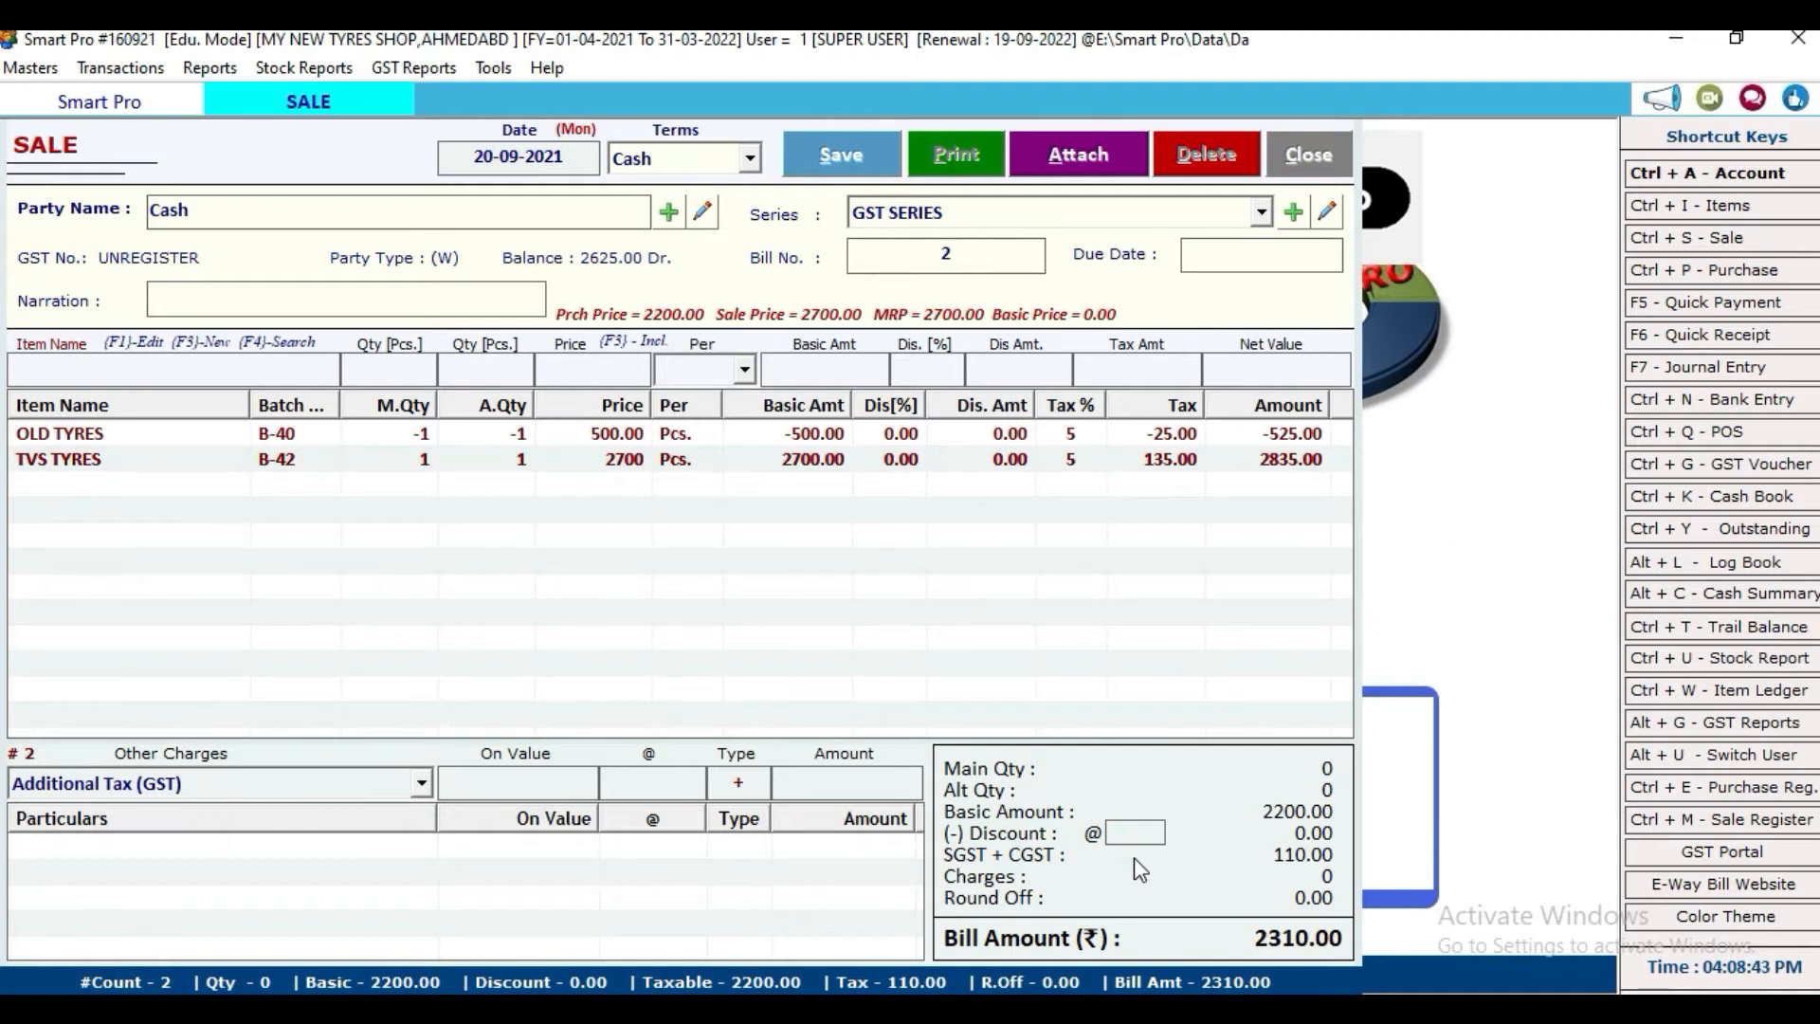
Step: Try 2% and then 3% in the Discount @ box, clearing each again
text(2)
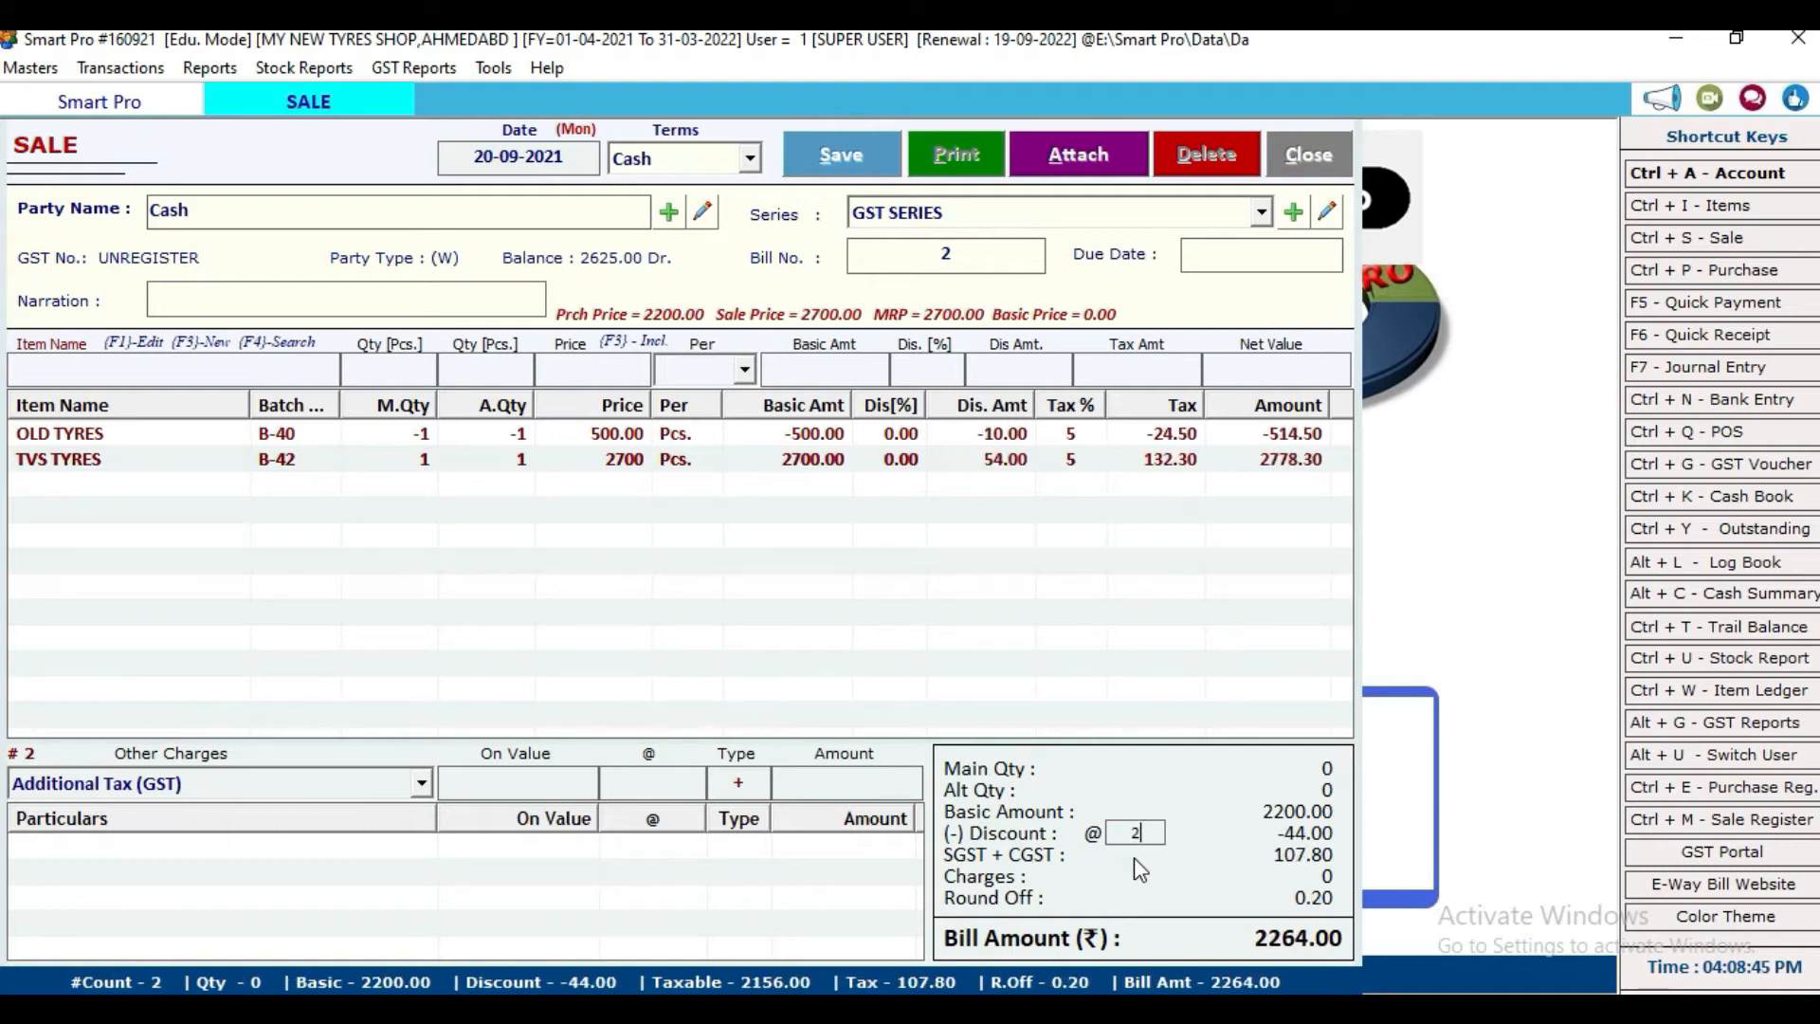
key(BackSpace)
text(3)
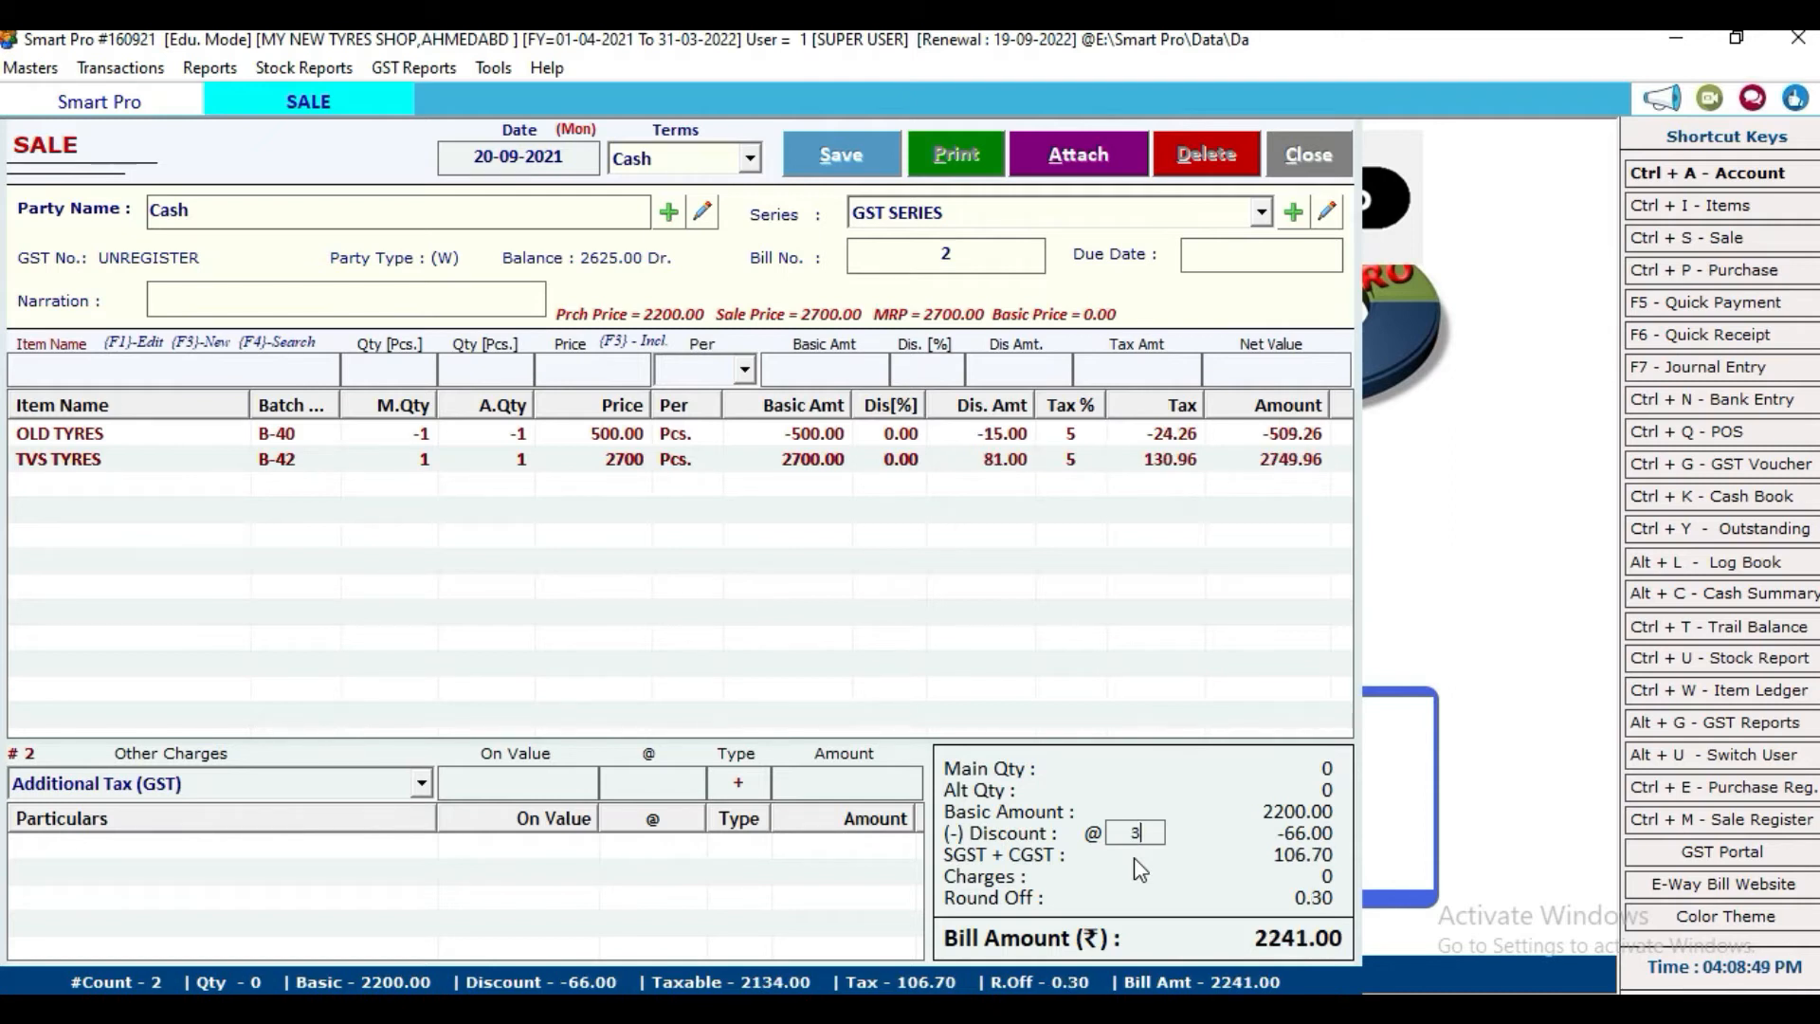
key(BackSpace)
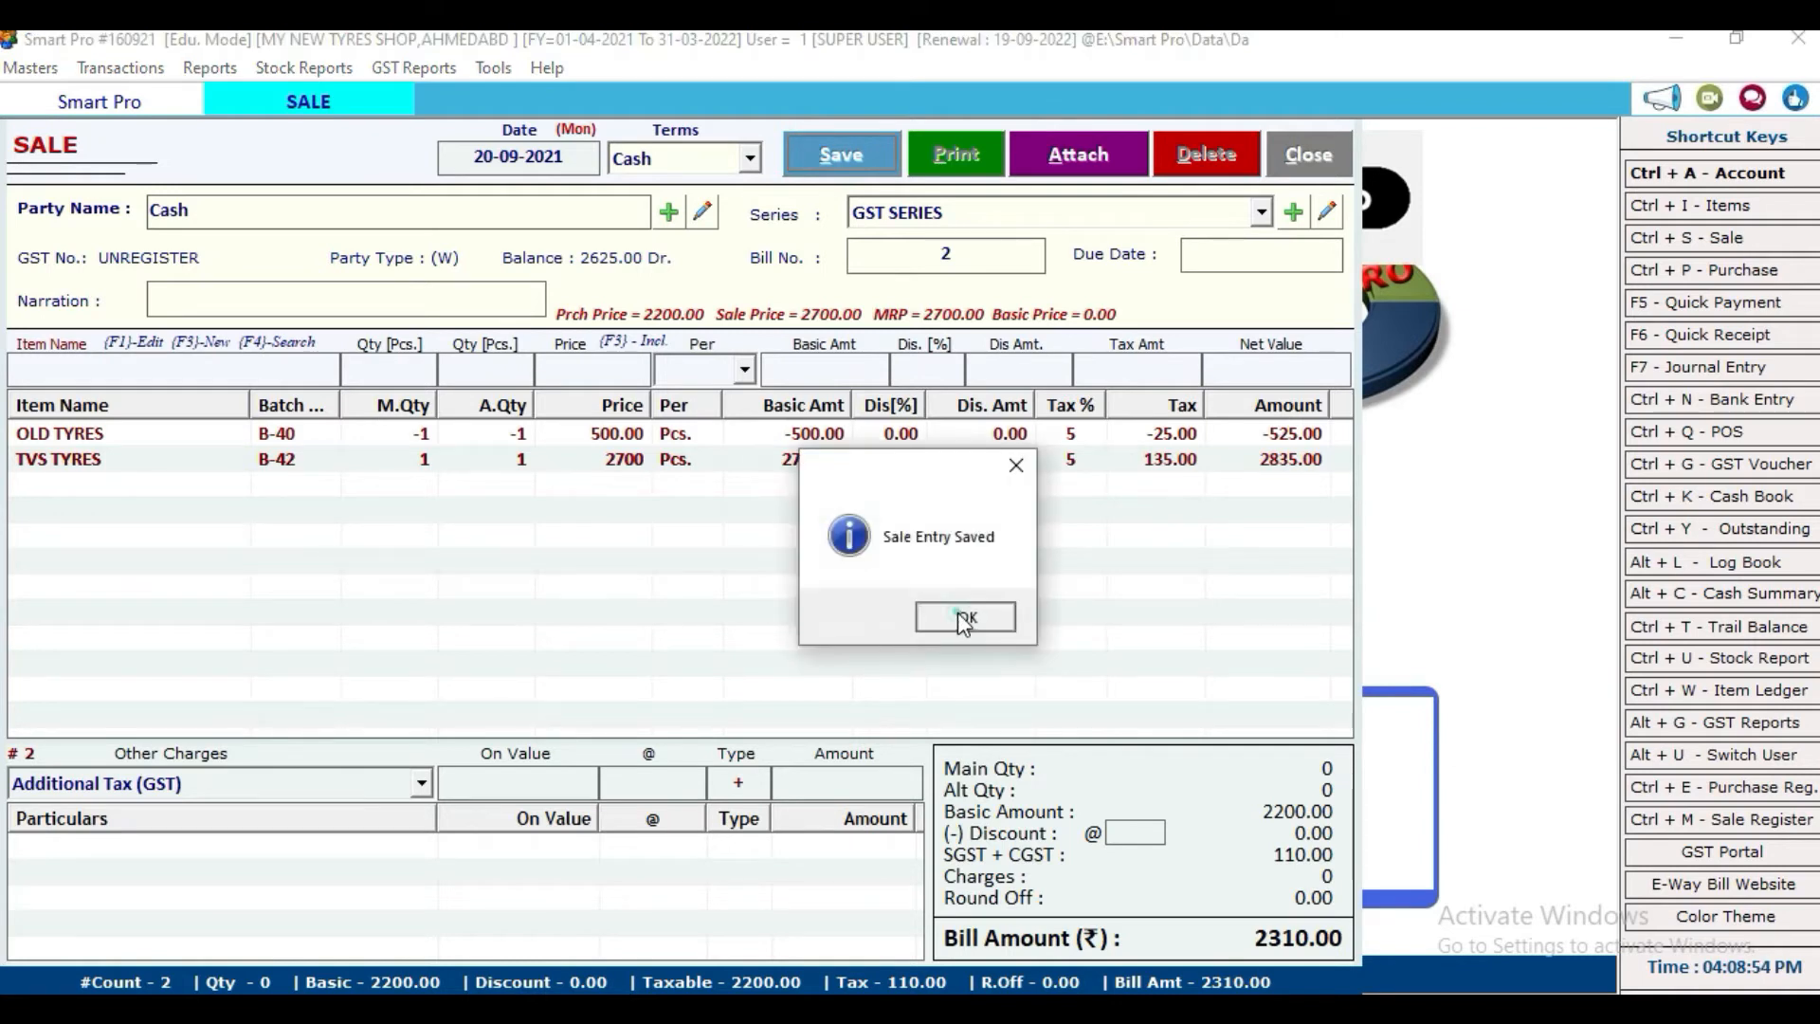
Step: Save bill 2 and preview its GST tax invoice with grand total 2,310.00
click(957, 612)
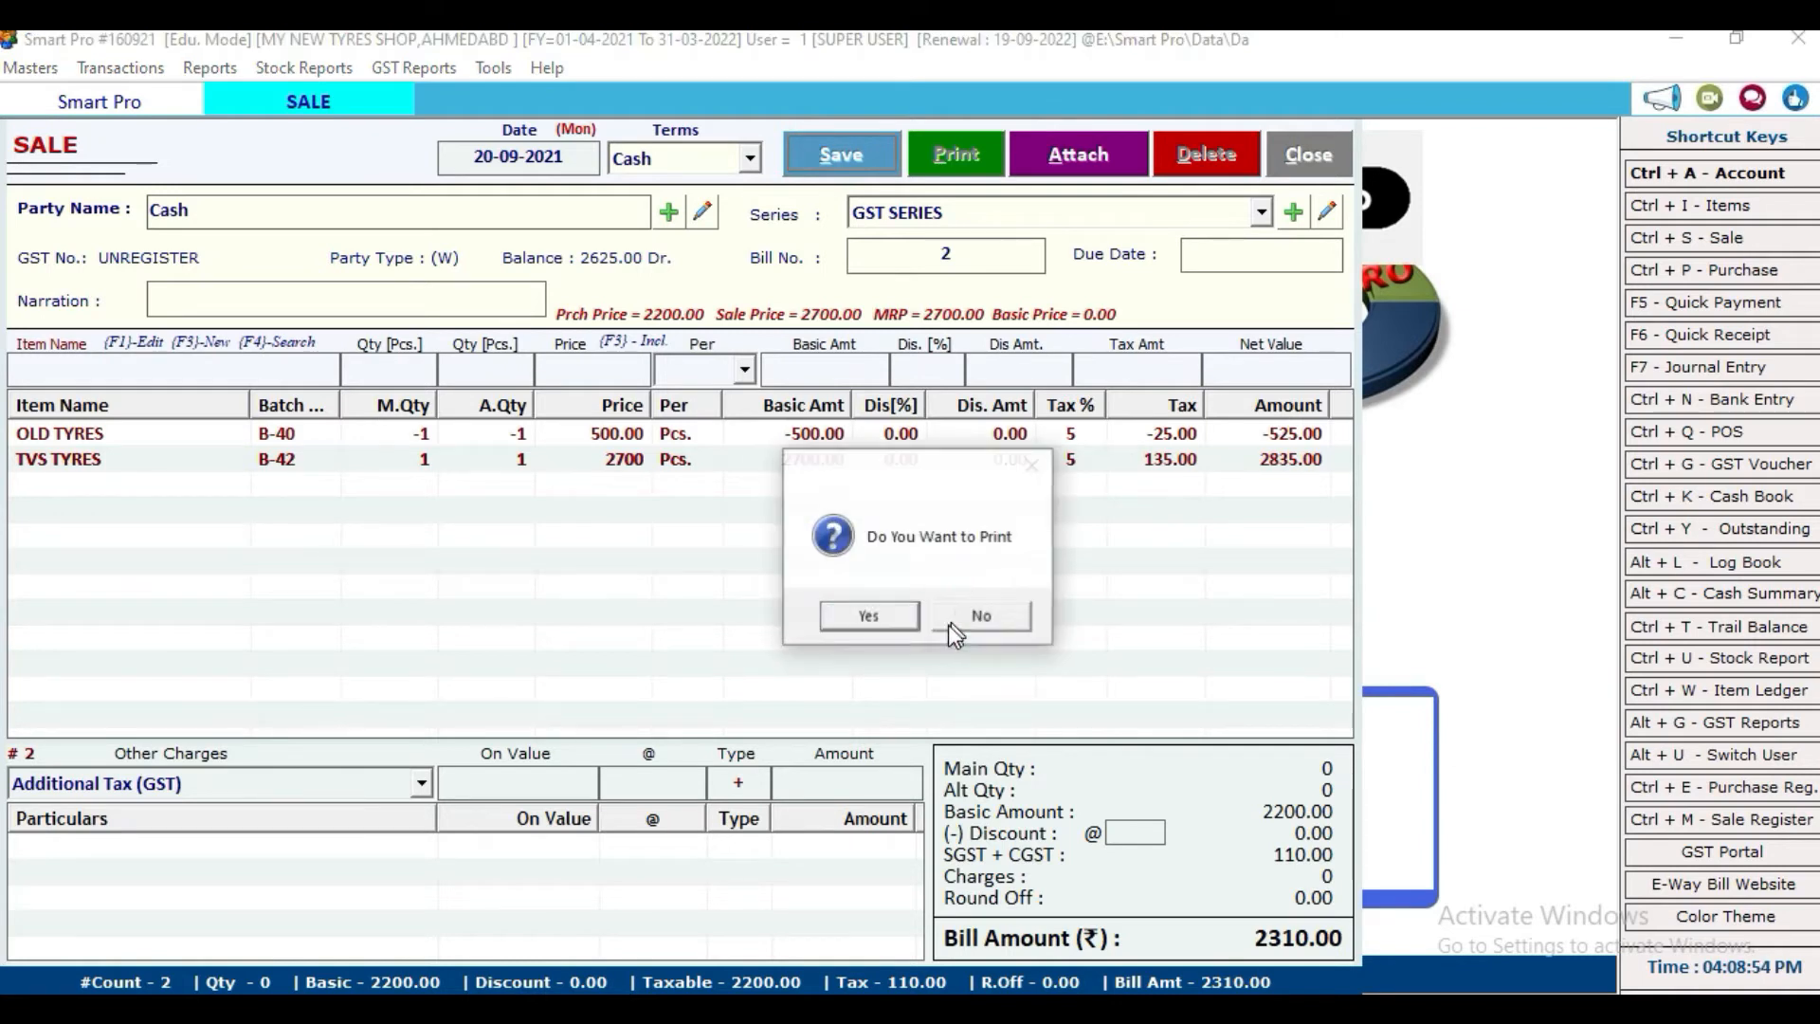
click(871, 618)
click(337, 783)
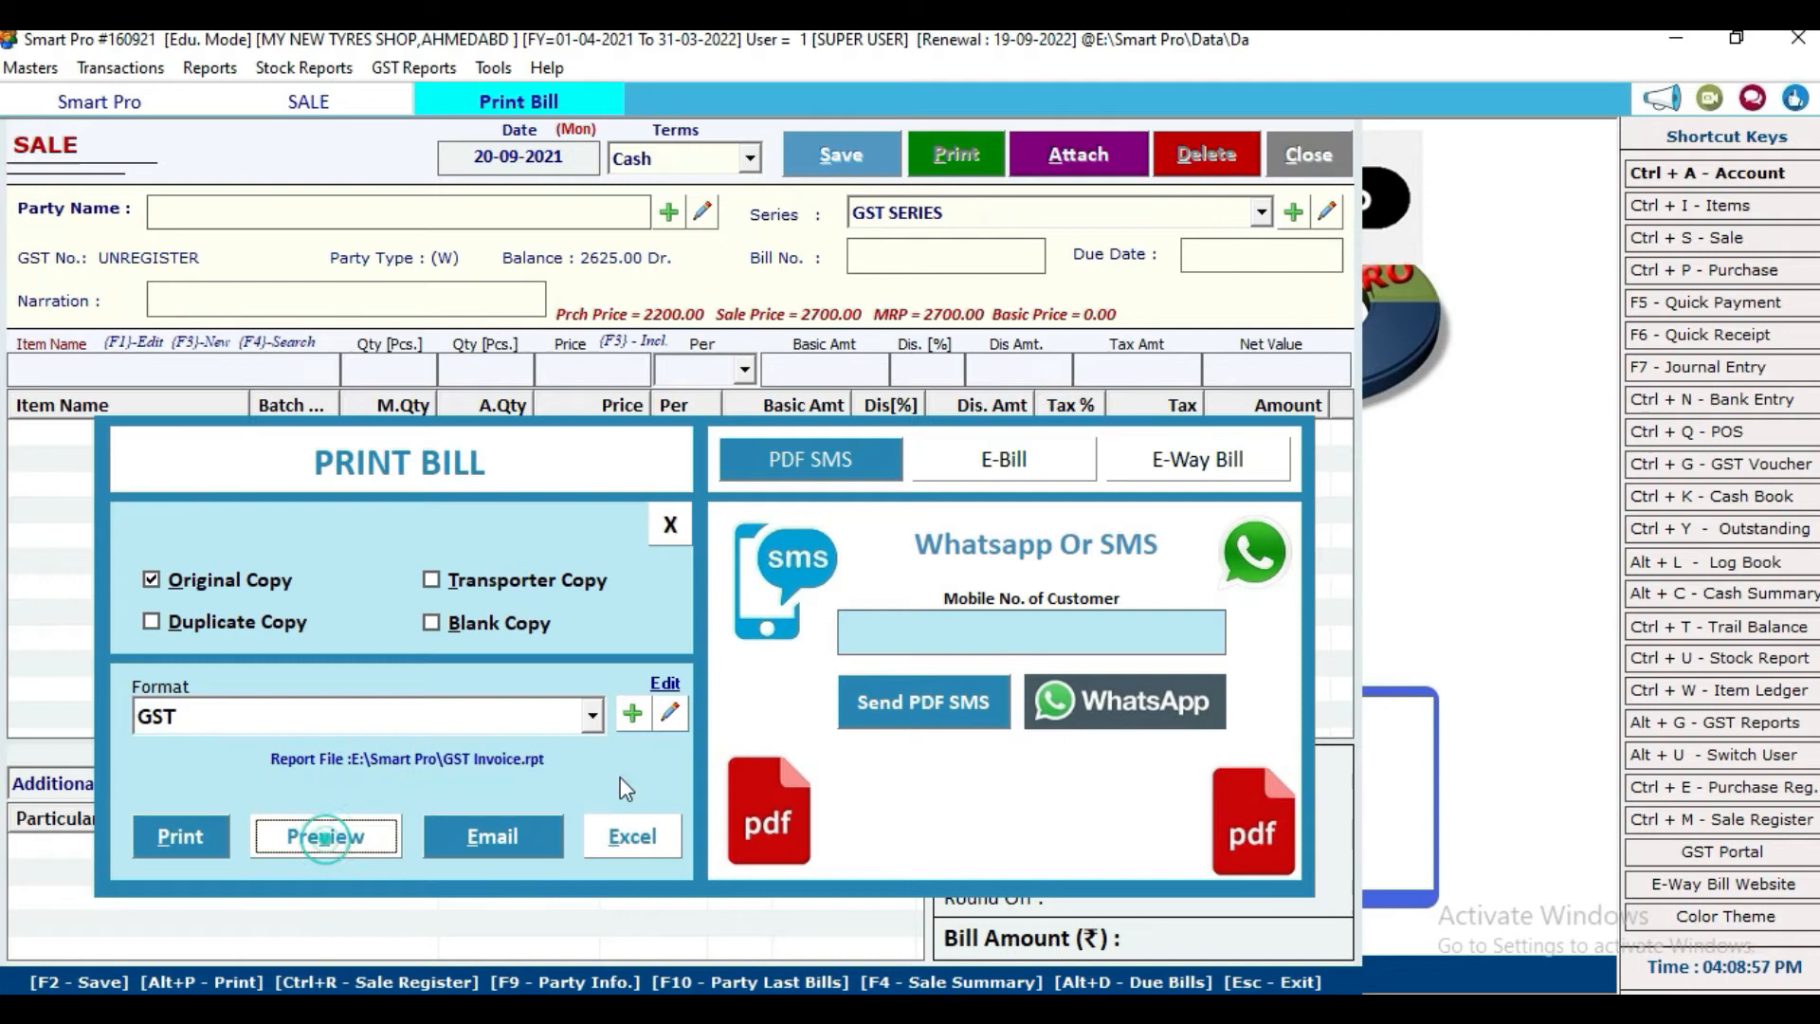
click(308, 834)
scroll(947, 744, down, 5)
scroll(948, 744, up, 5)
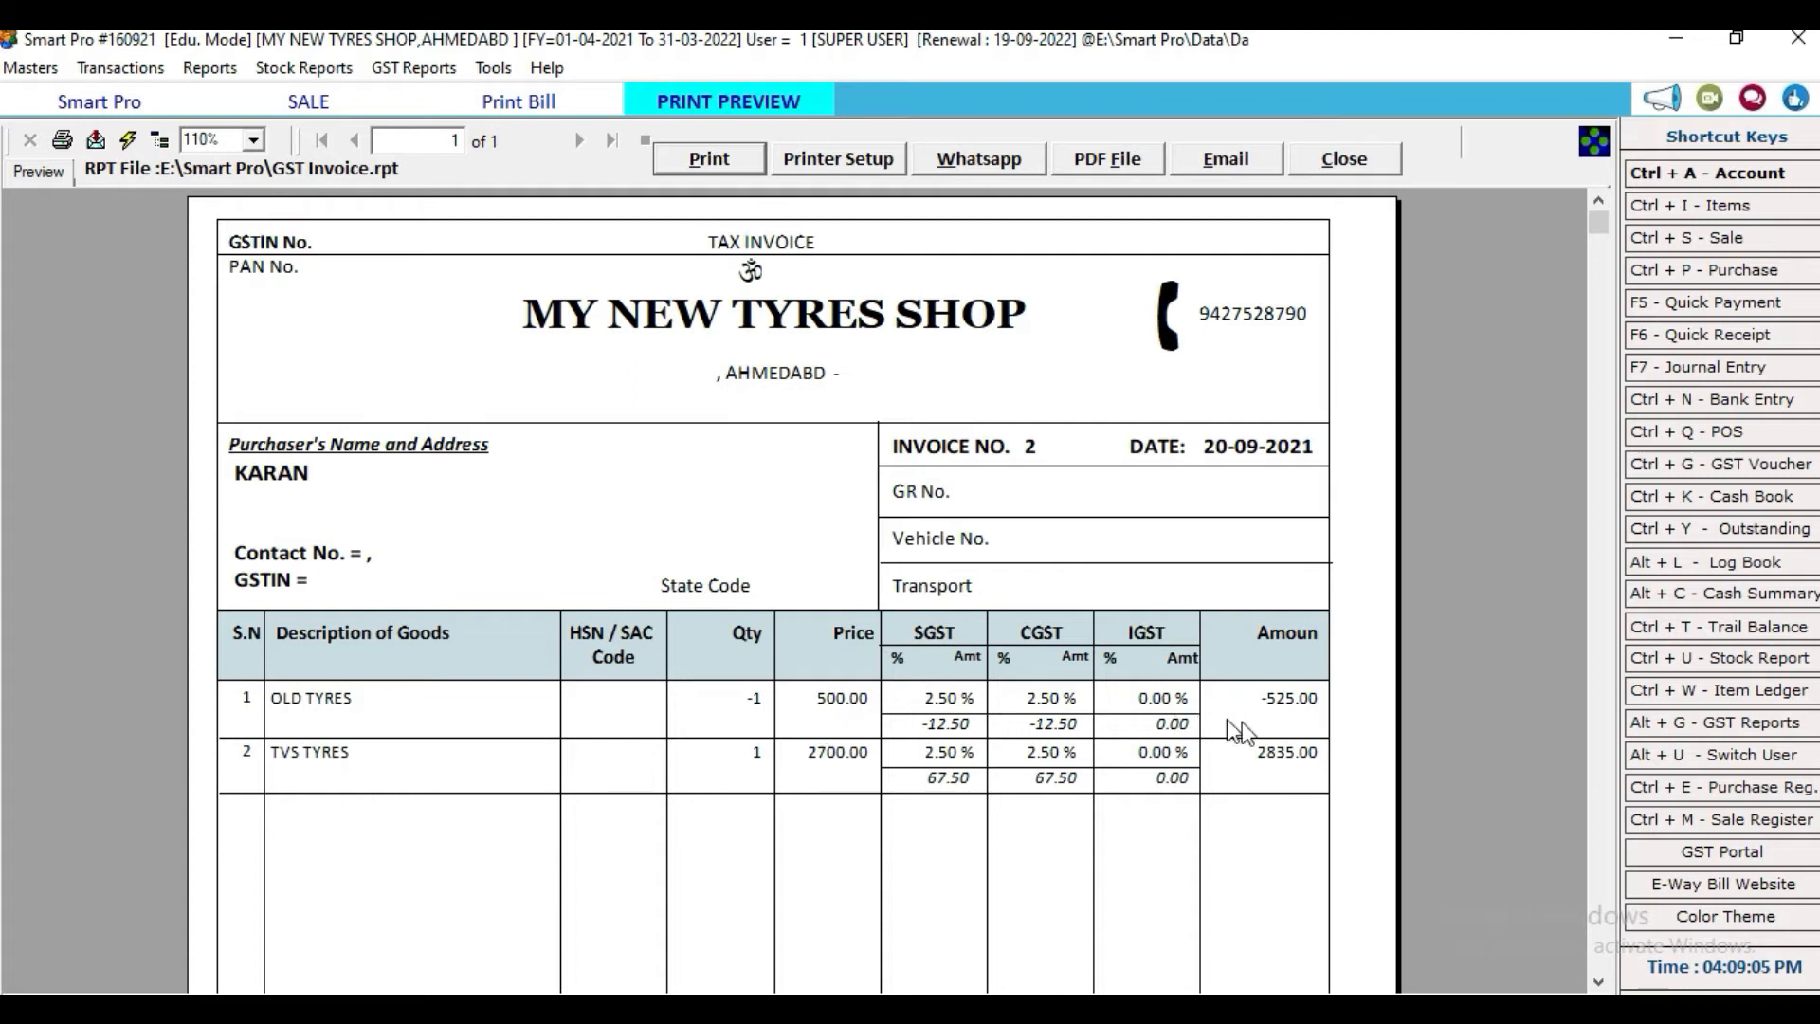
scroll(1248, 758, down, 5)
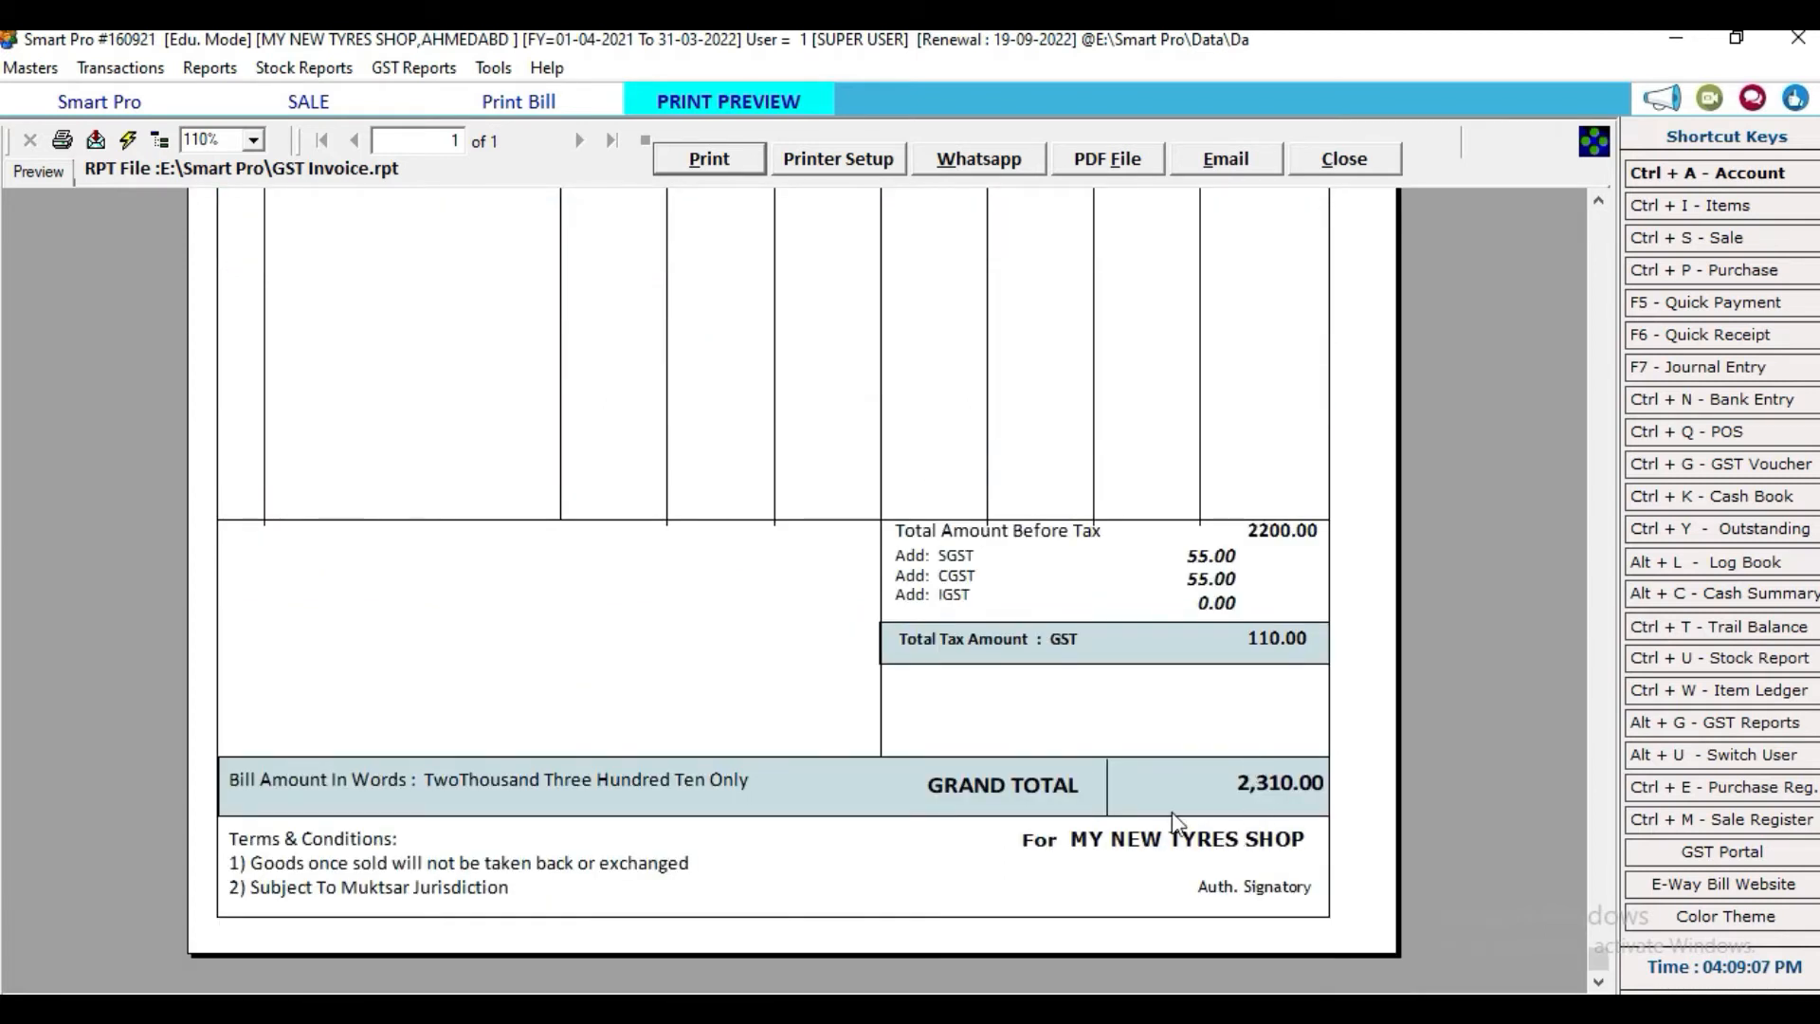
click(1346, 160)
Step: Close the Sale screen, check the 01-04-2021 to 20-09-2021 stock report, and open a blank Item Entry form
click(670, 524)
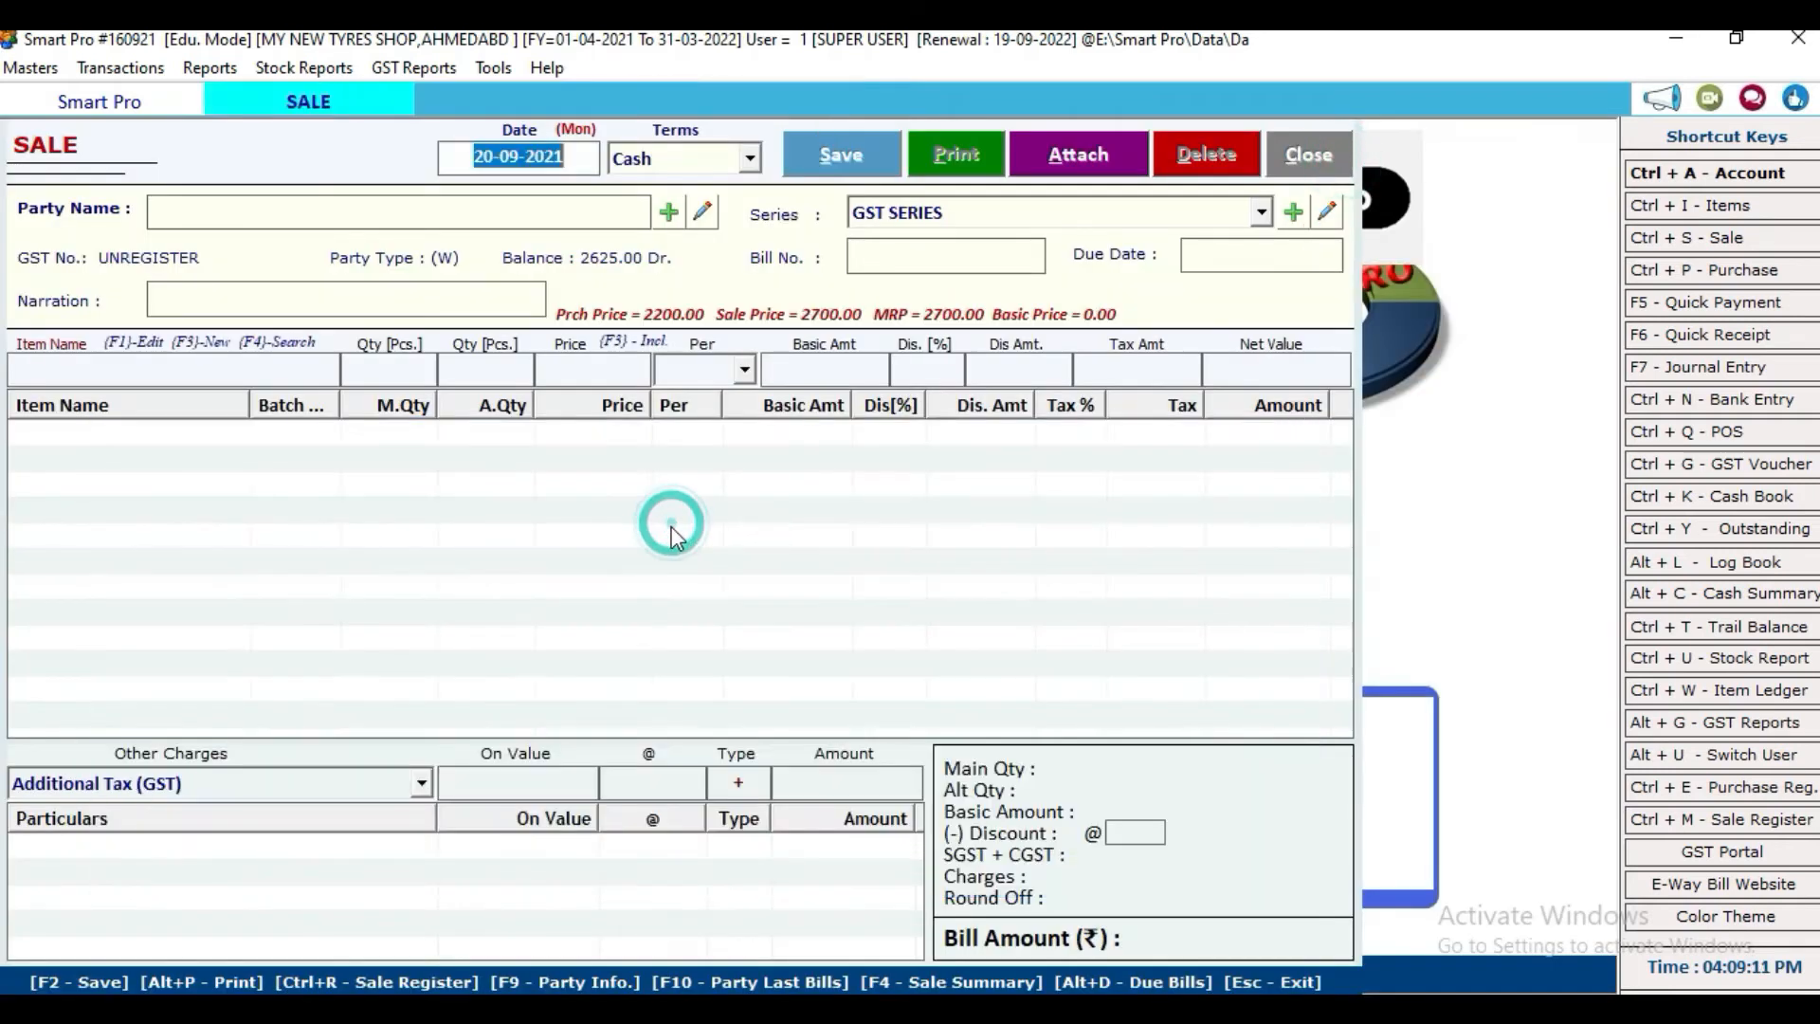
click(1308, 154)
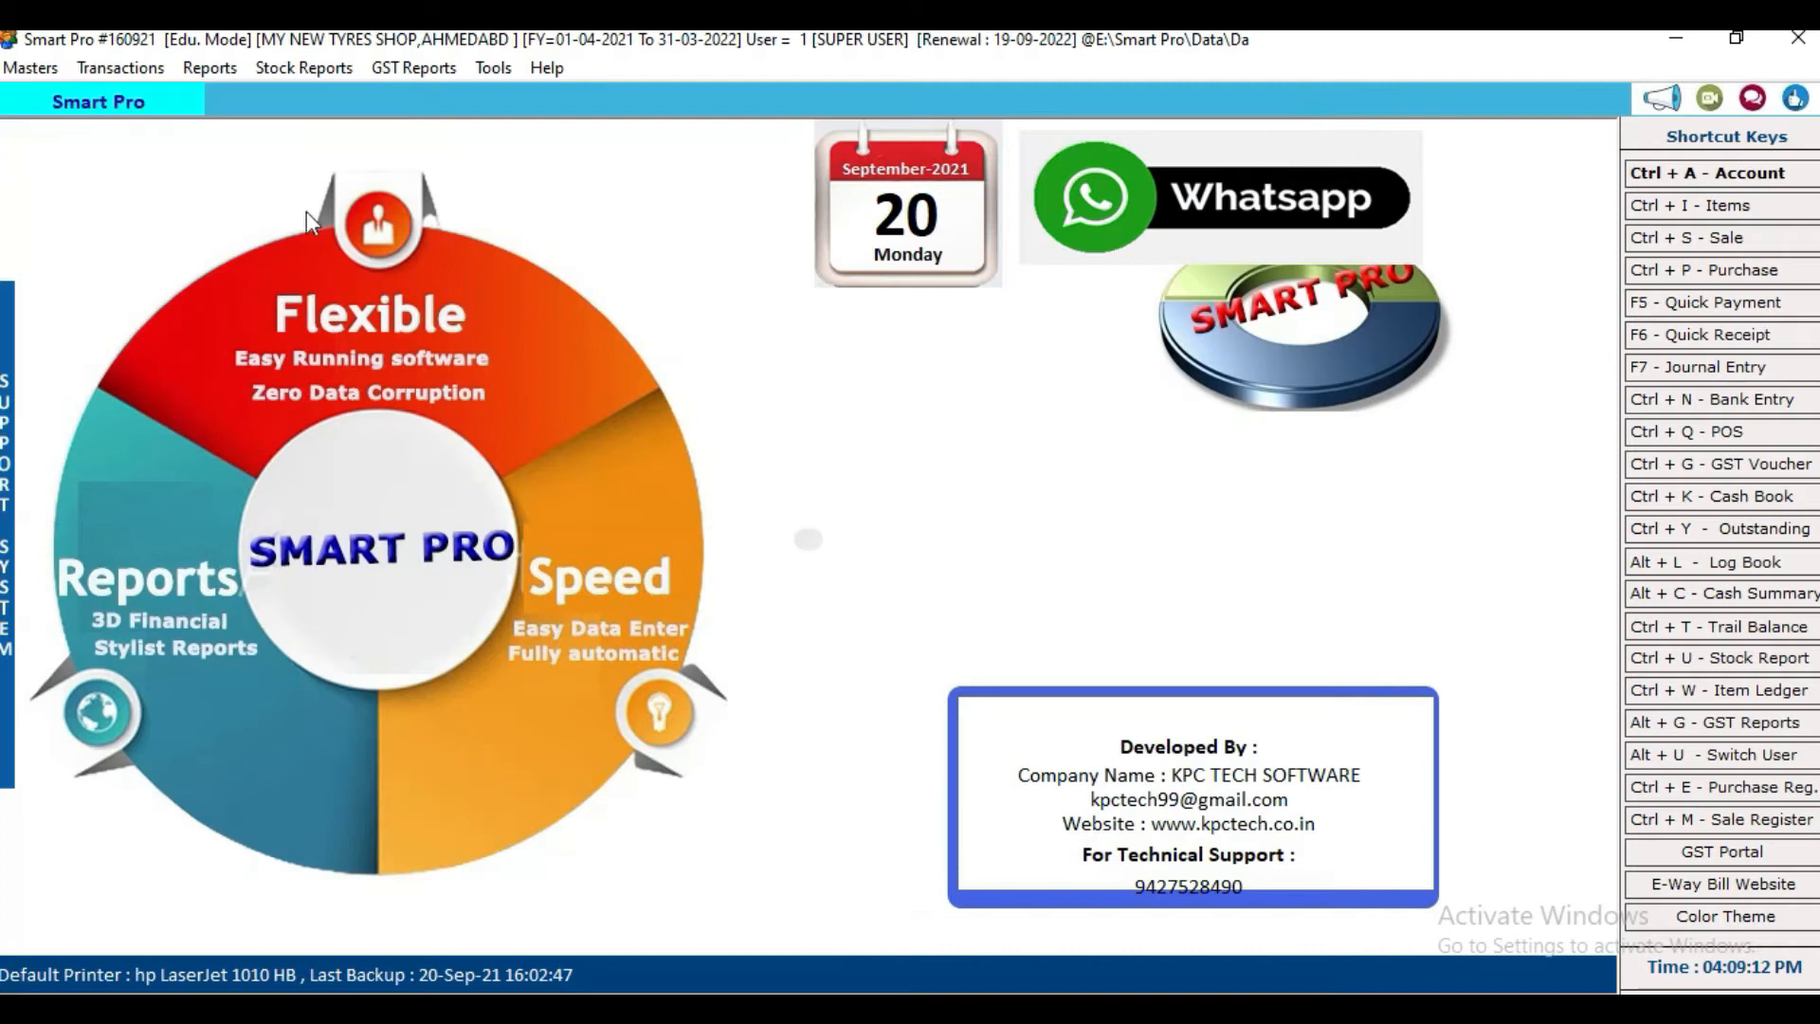
click(280, 66)
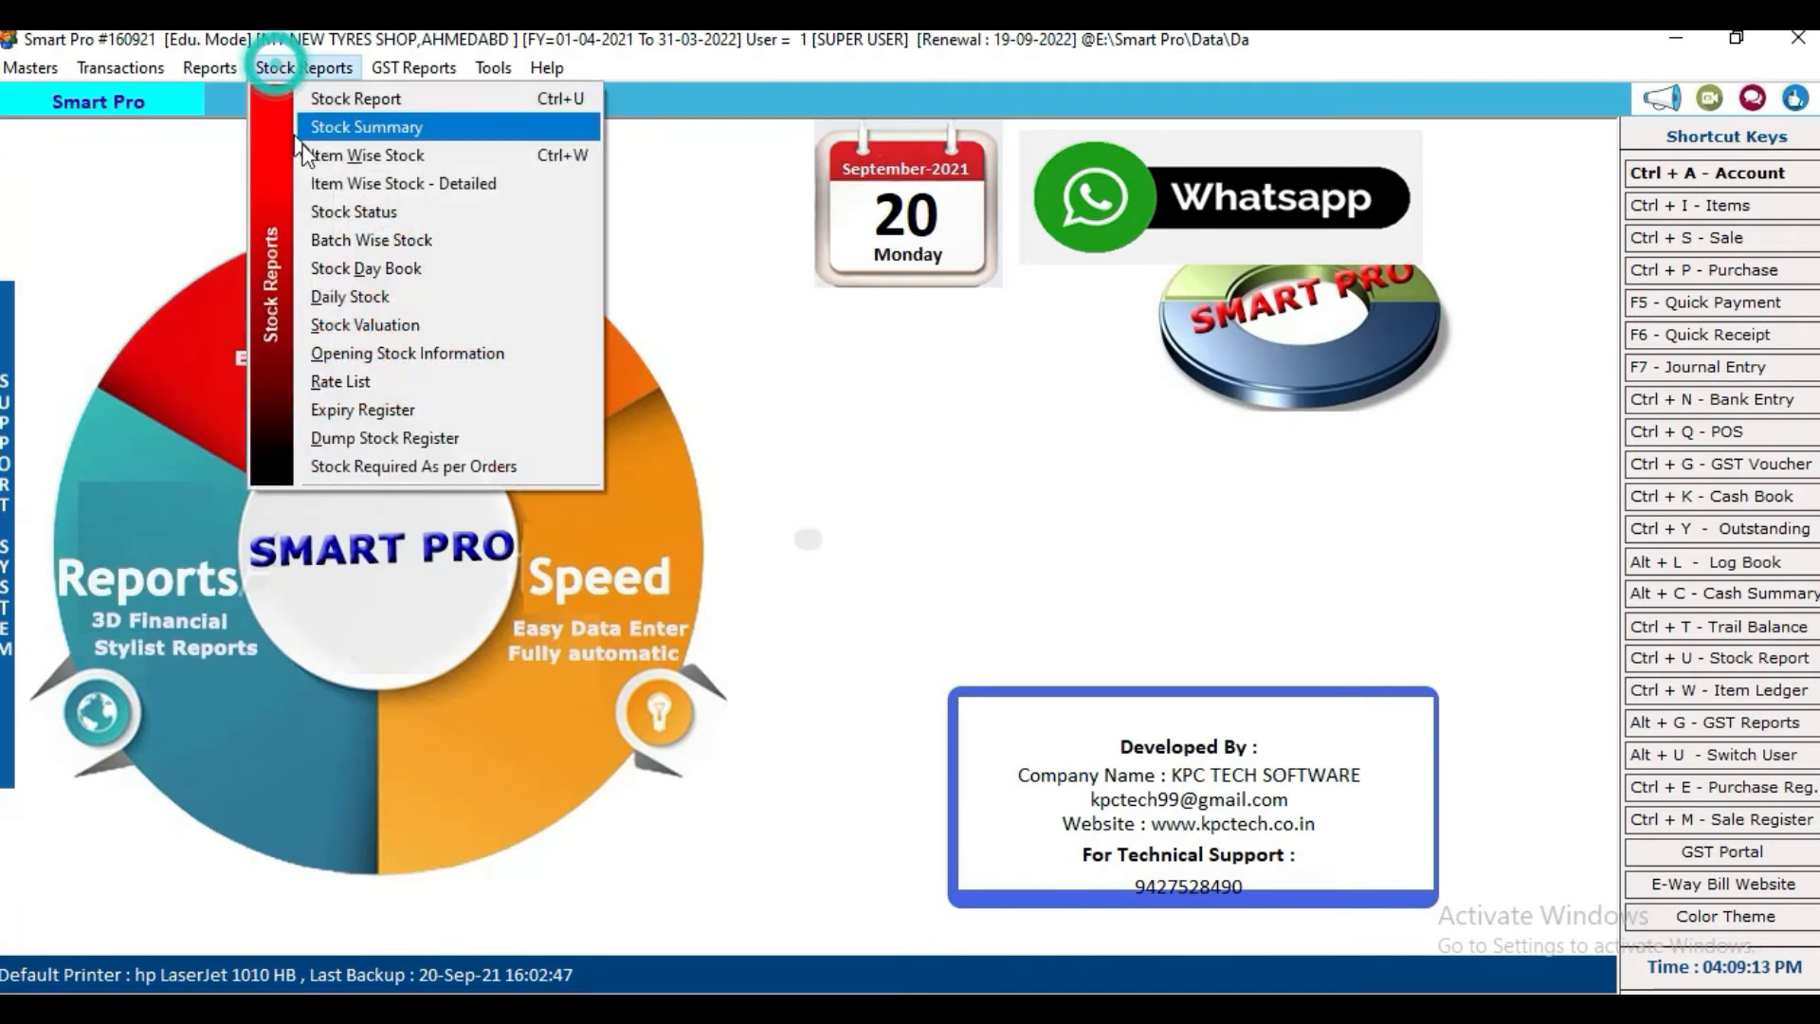
click(349, 98)
click(855, 161)
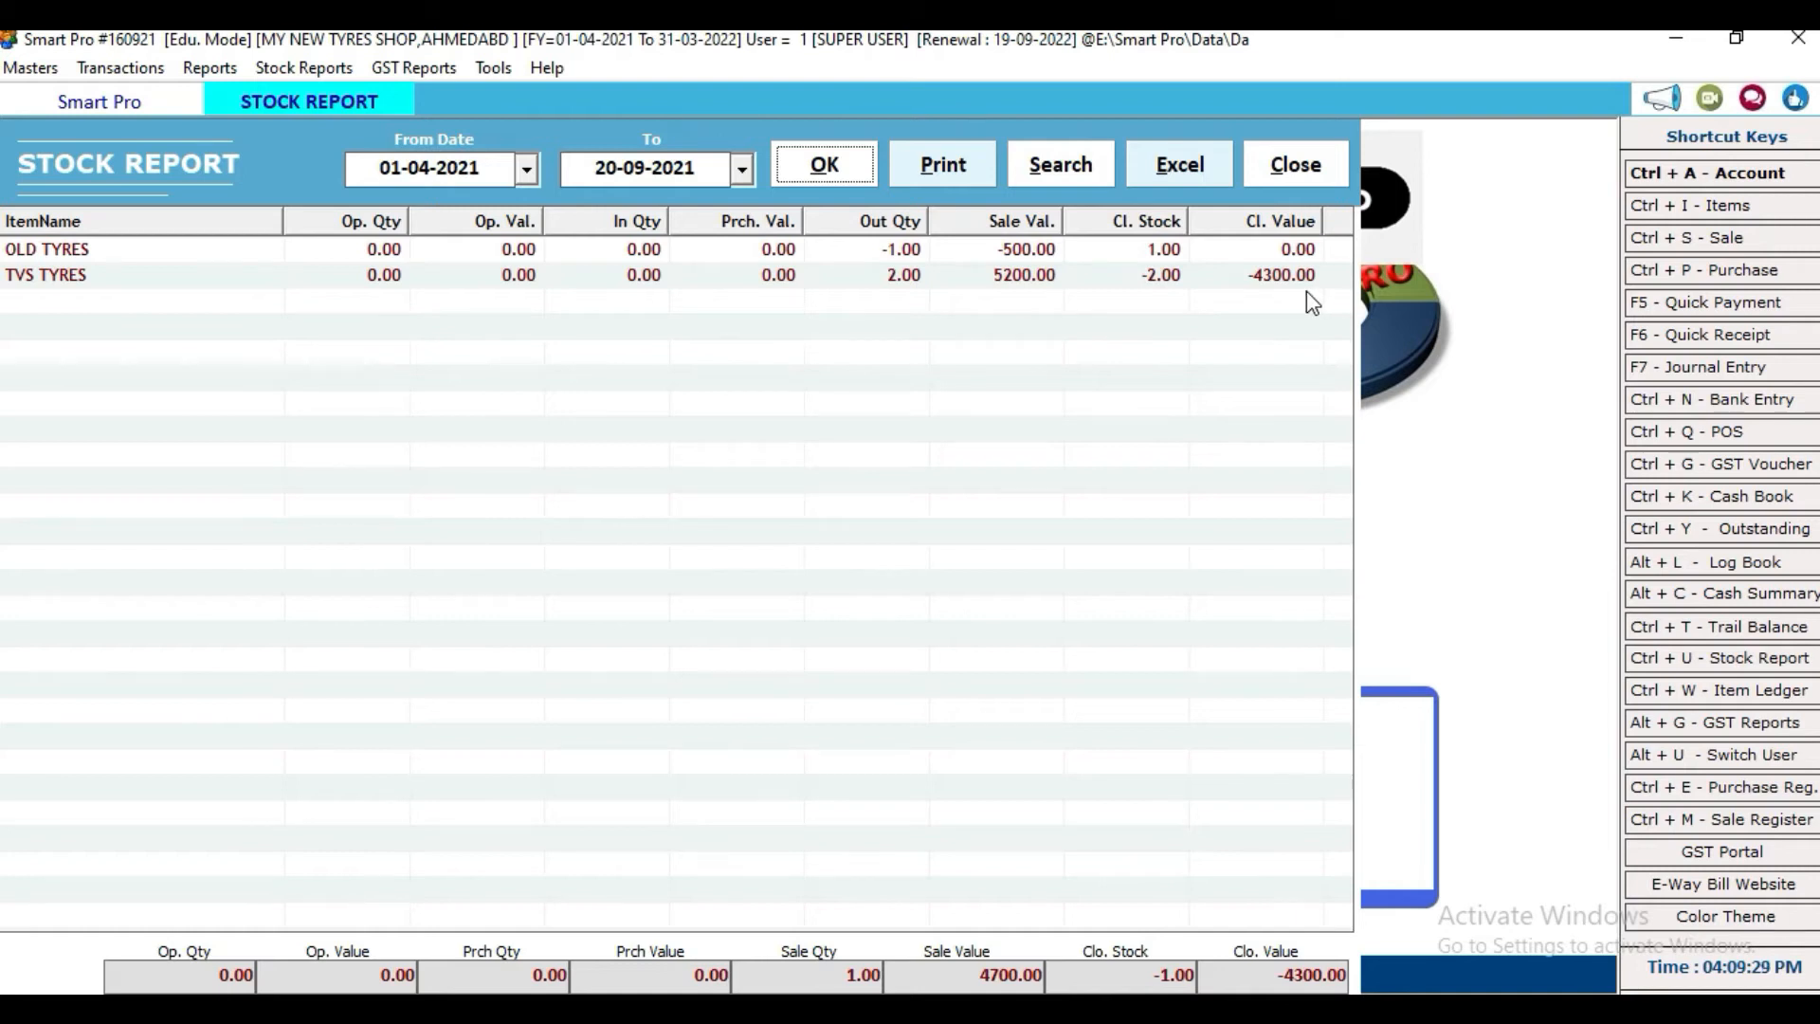
click(1295, 170)
click(1716, 209)
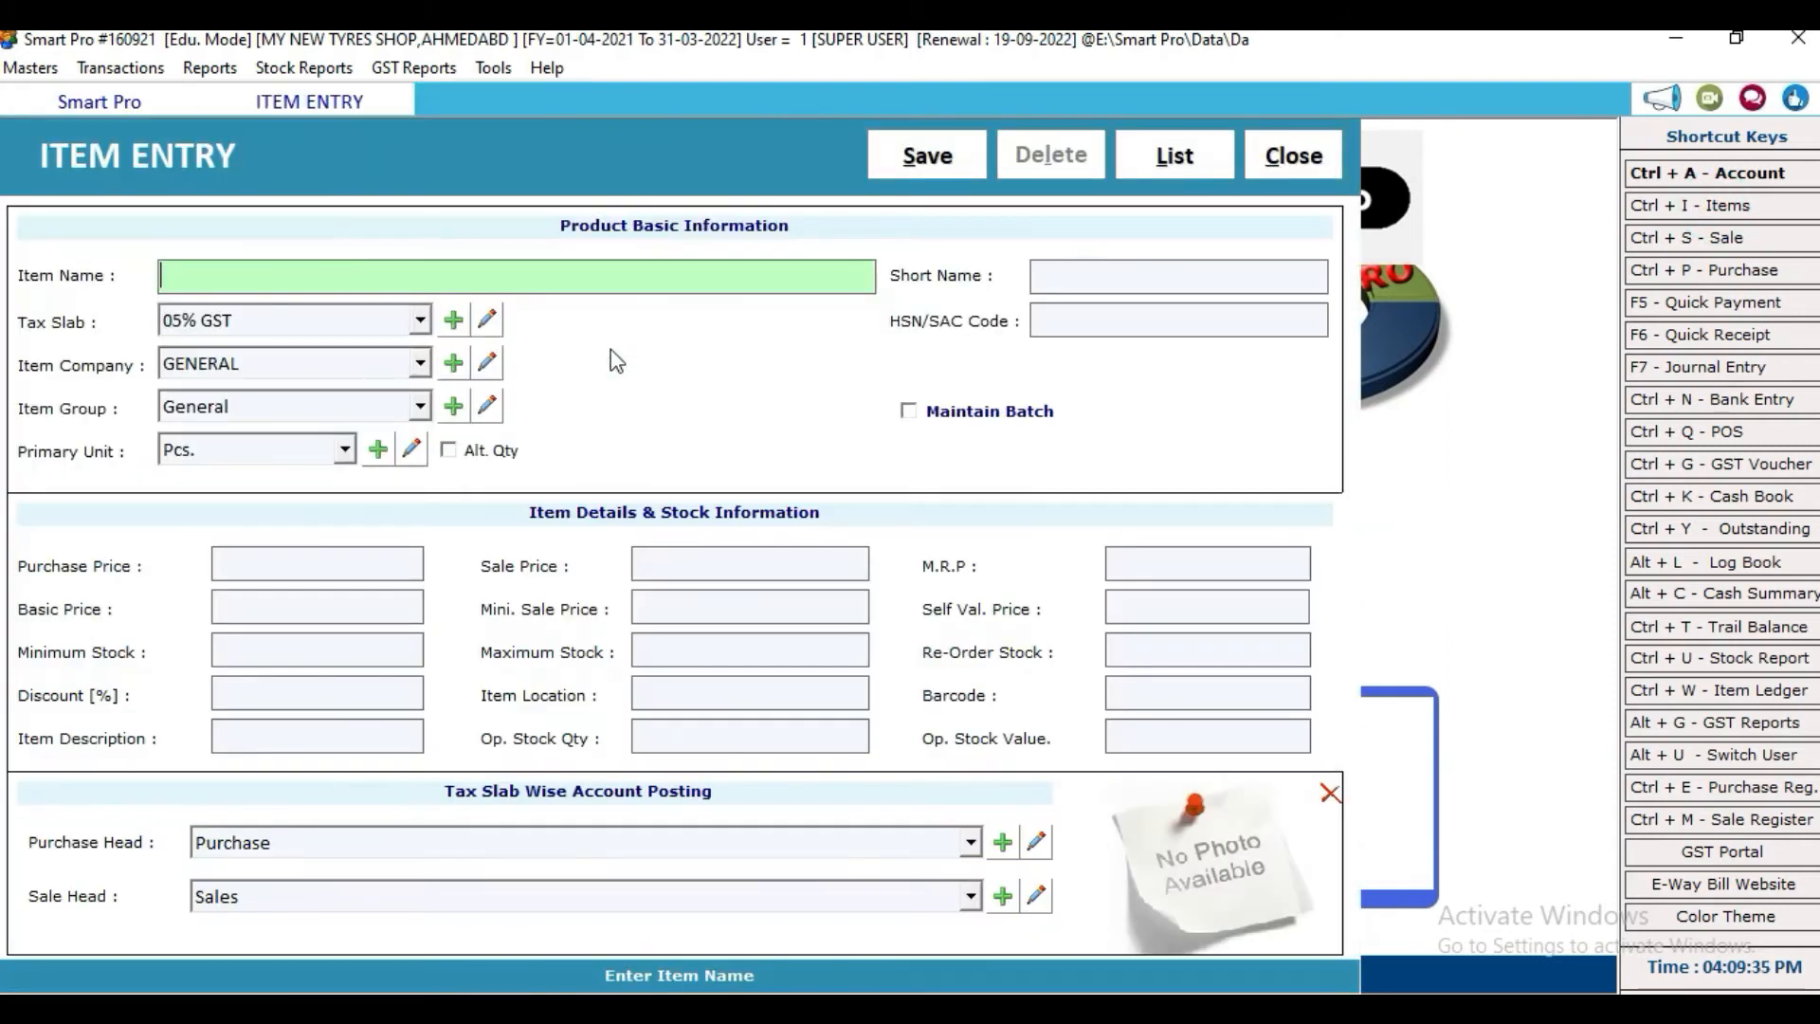
Step: Set OLD TYRES purchase price to 500 and sale price to 700, and save the item
click(1284, 155)
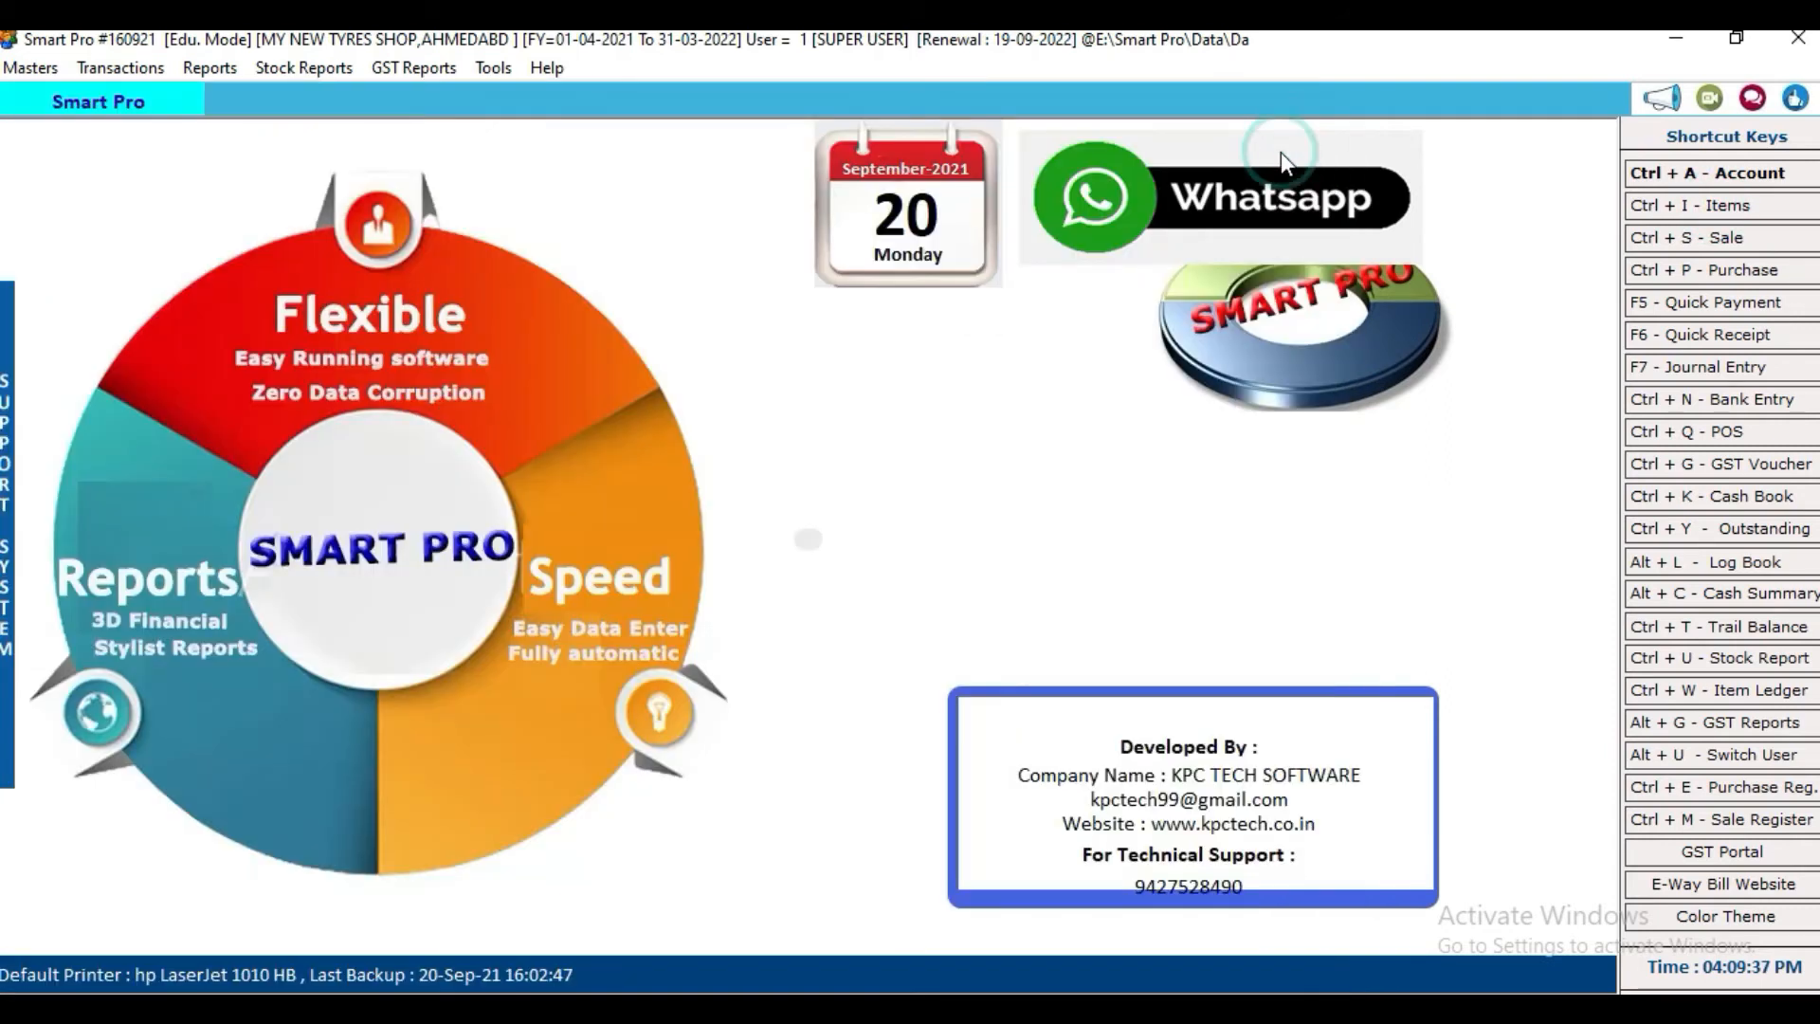
click(1685, 209)
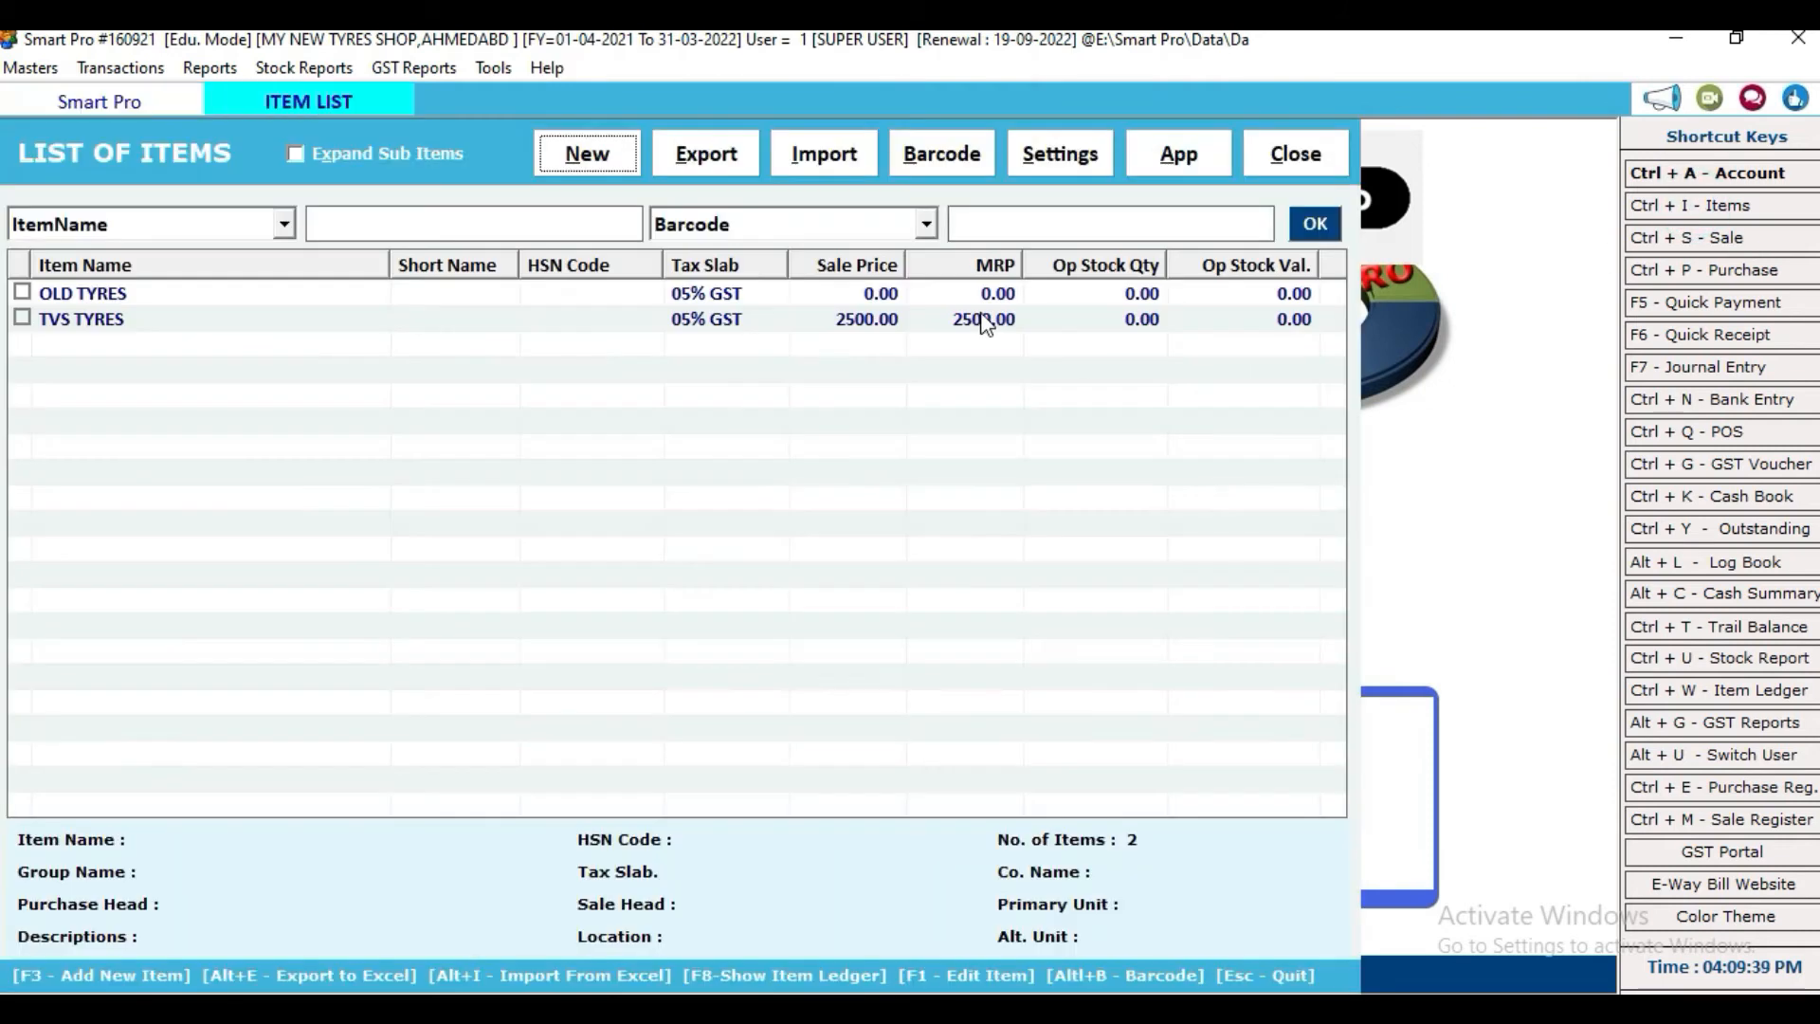
double_click(194, 304)
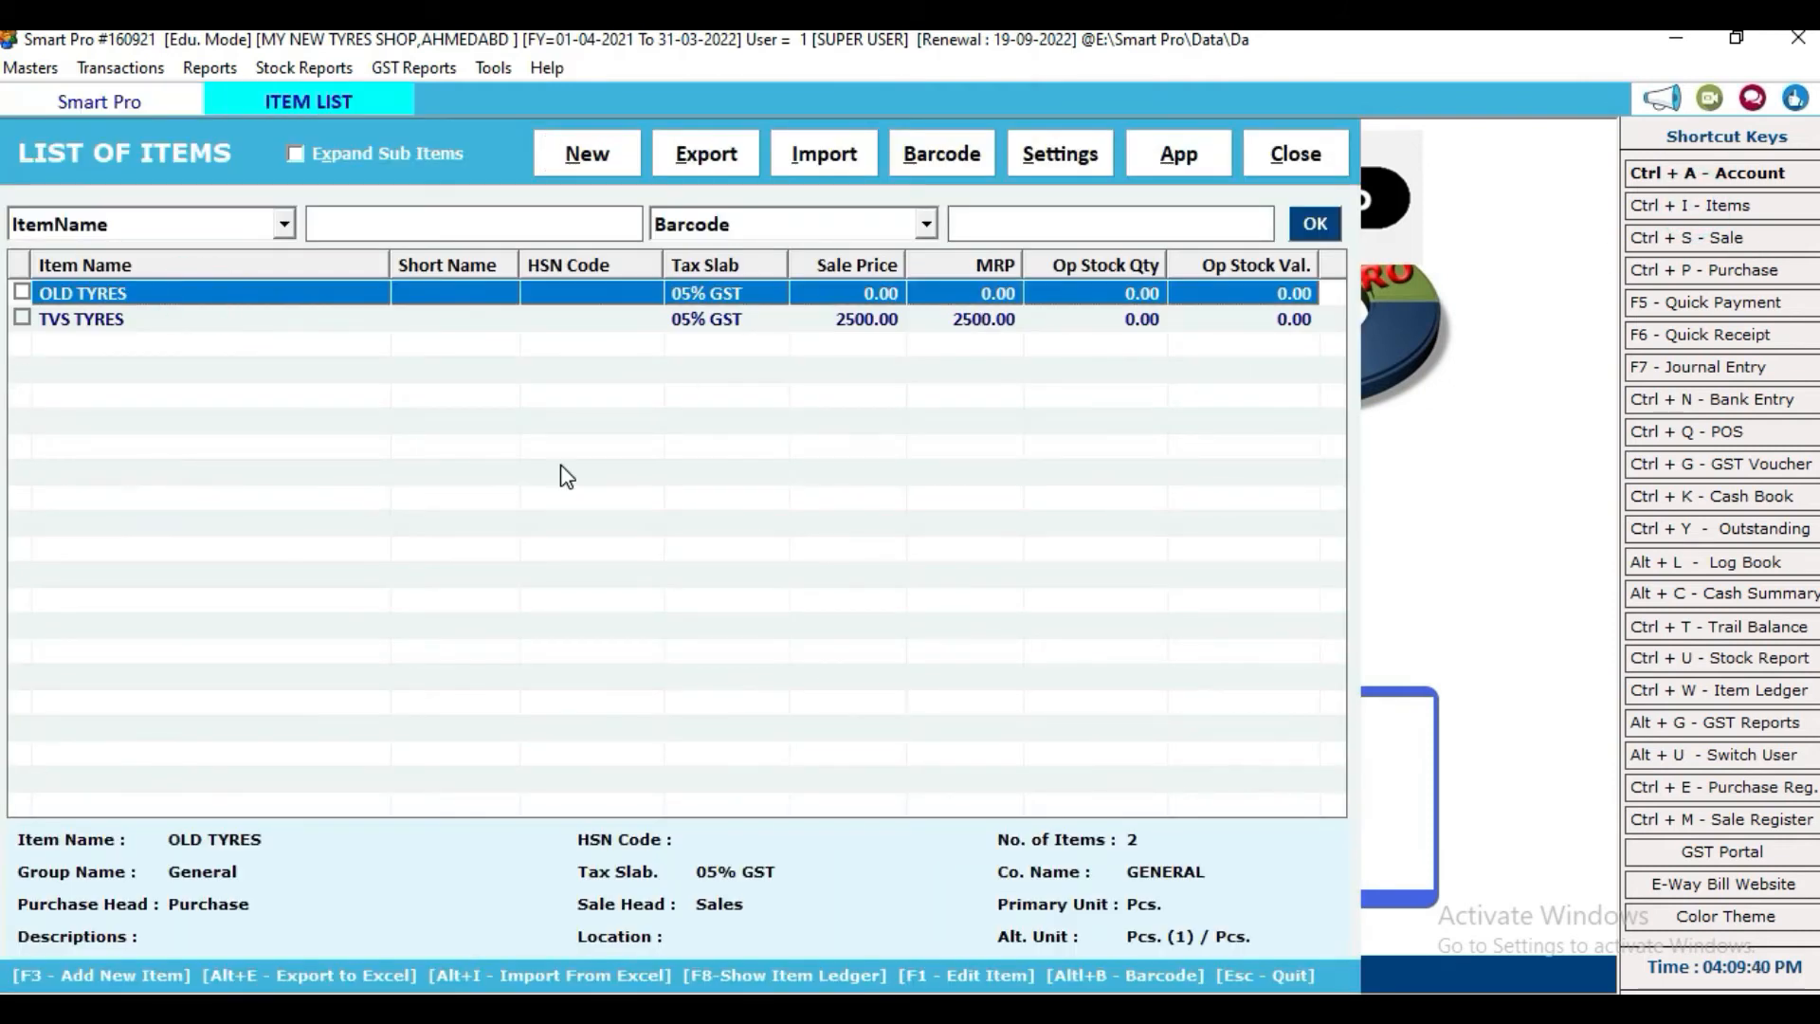
click(298, 574)
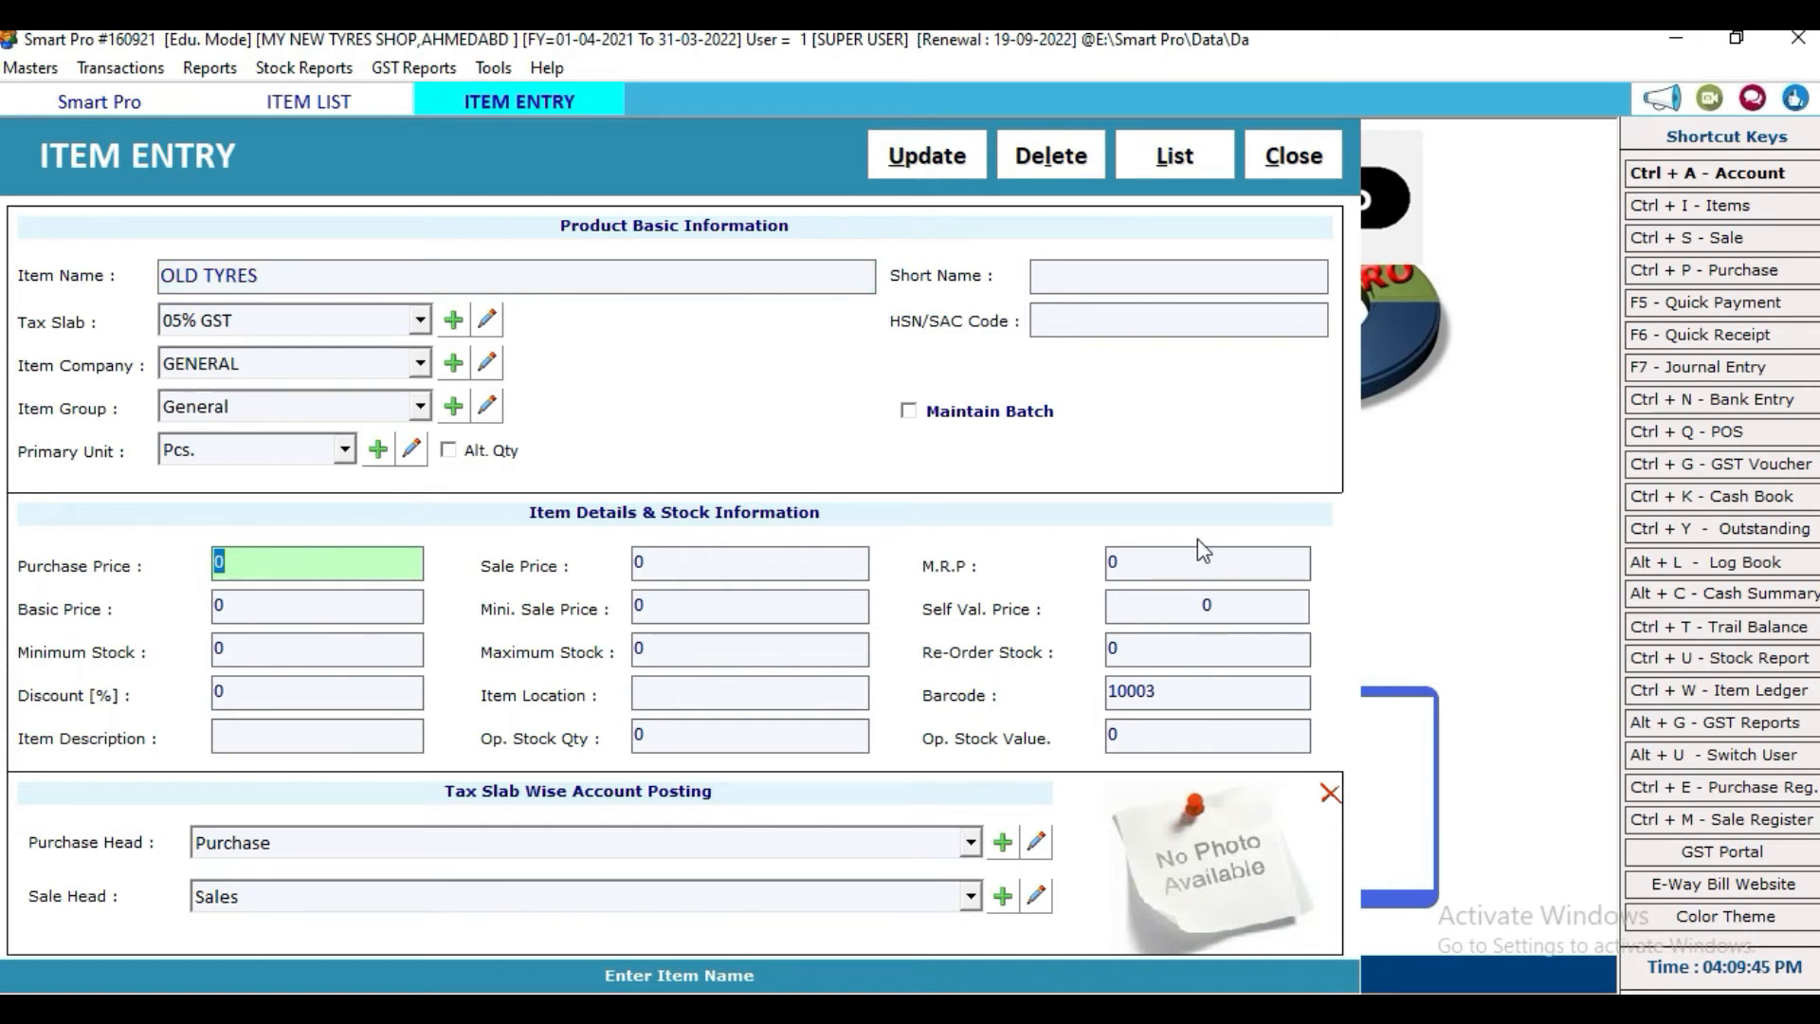
text(500)
click(690, 563)
text(700)
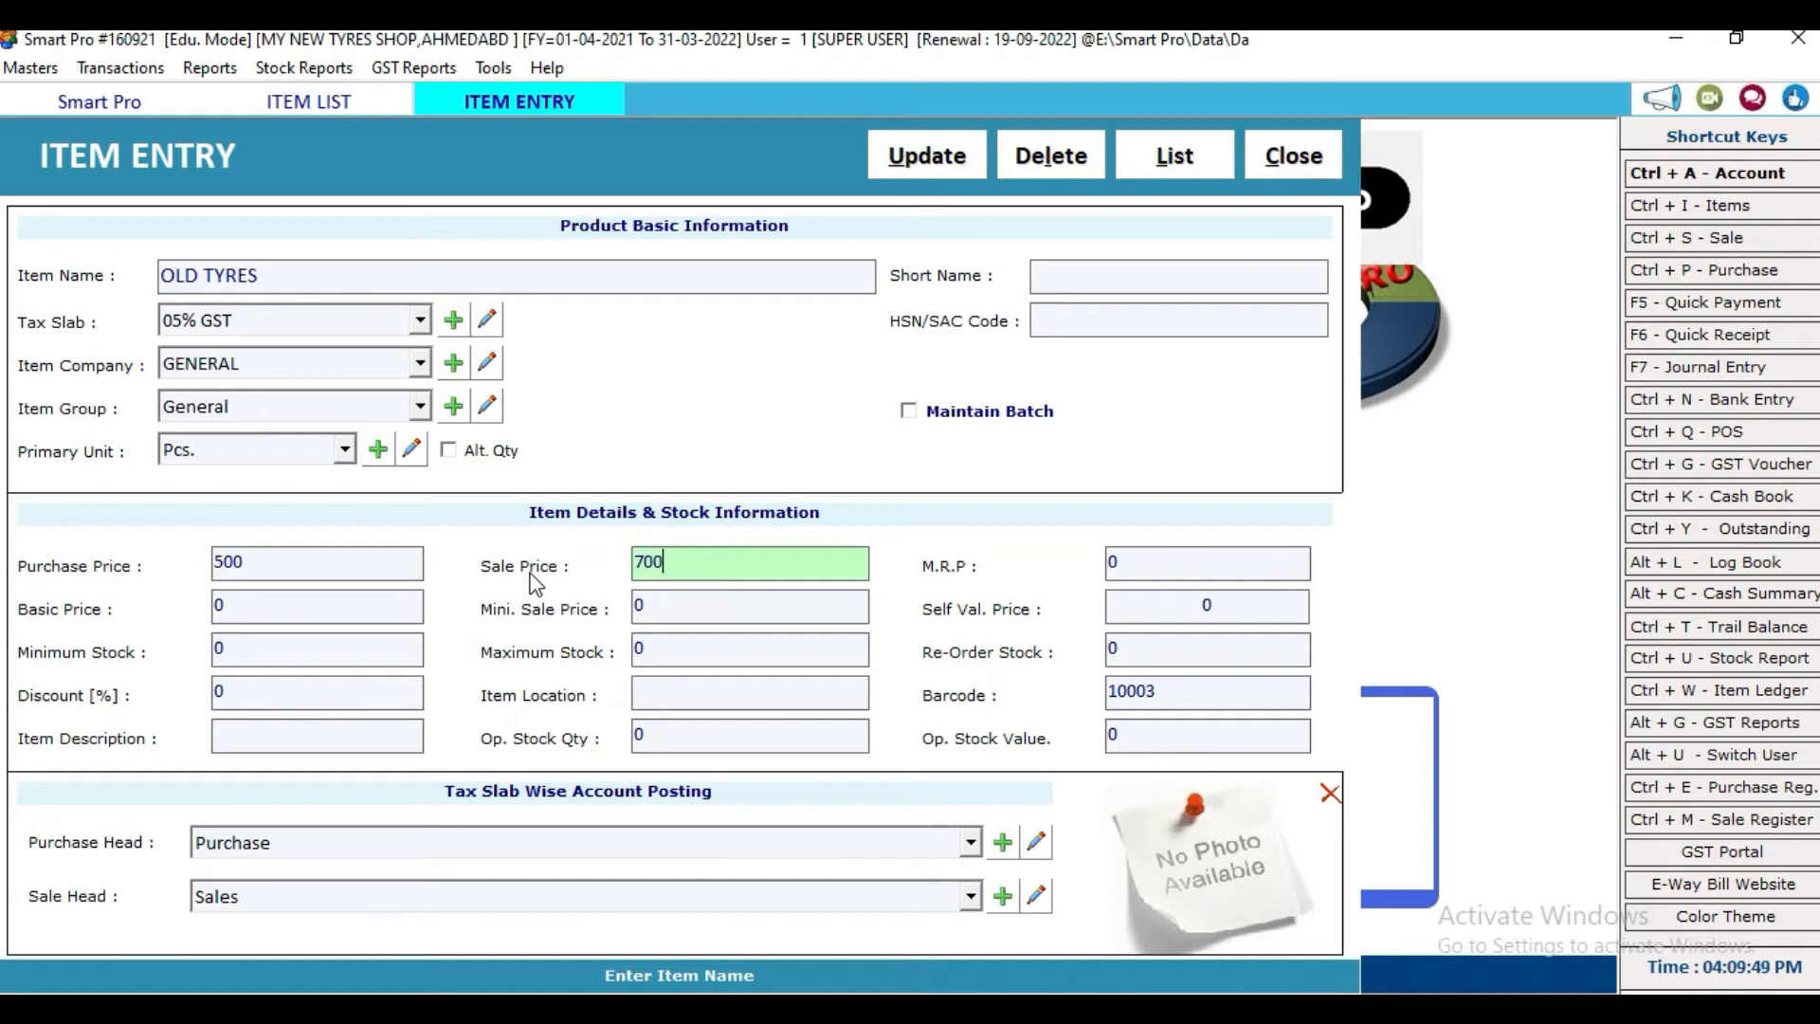
click(1186, 567)
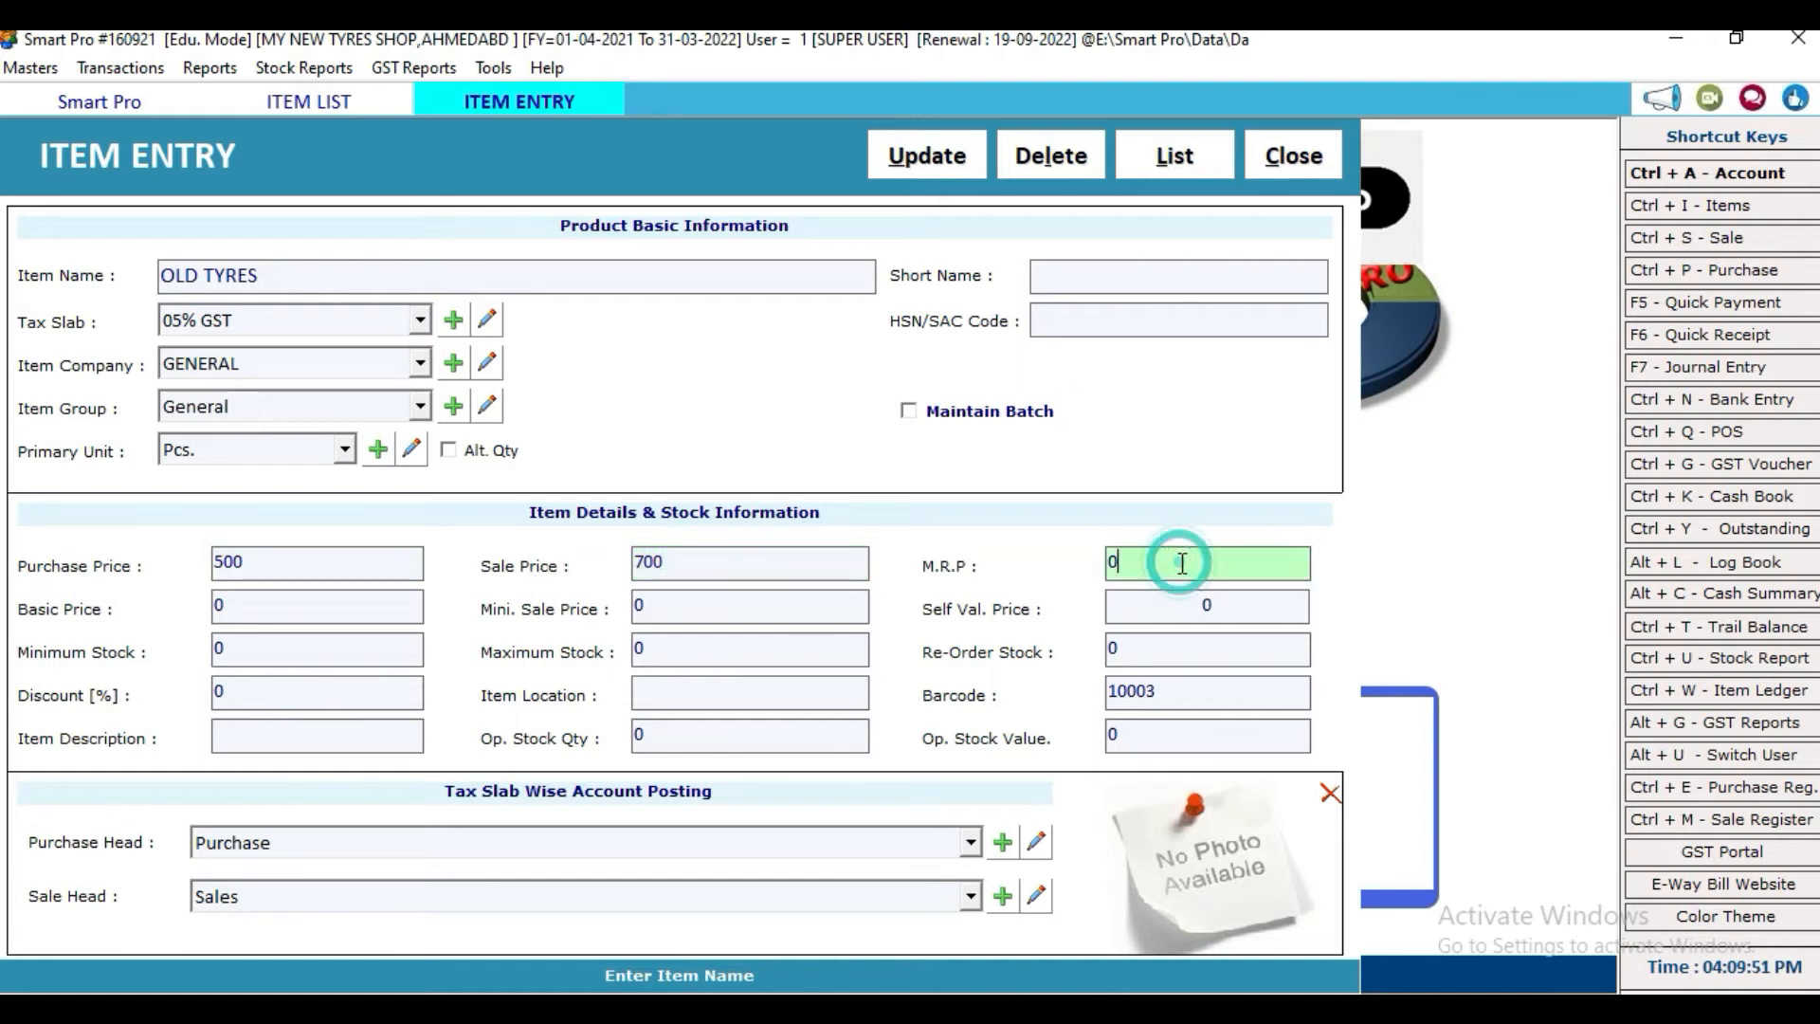
click(946, 155)
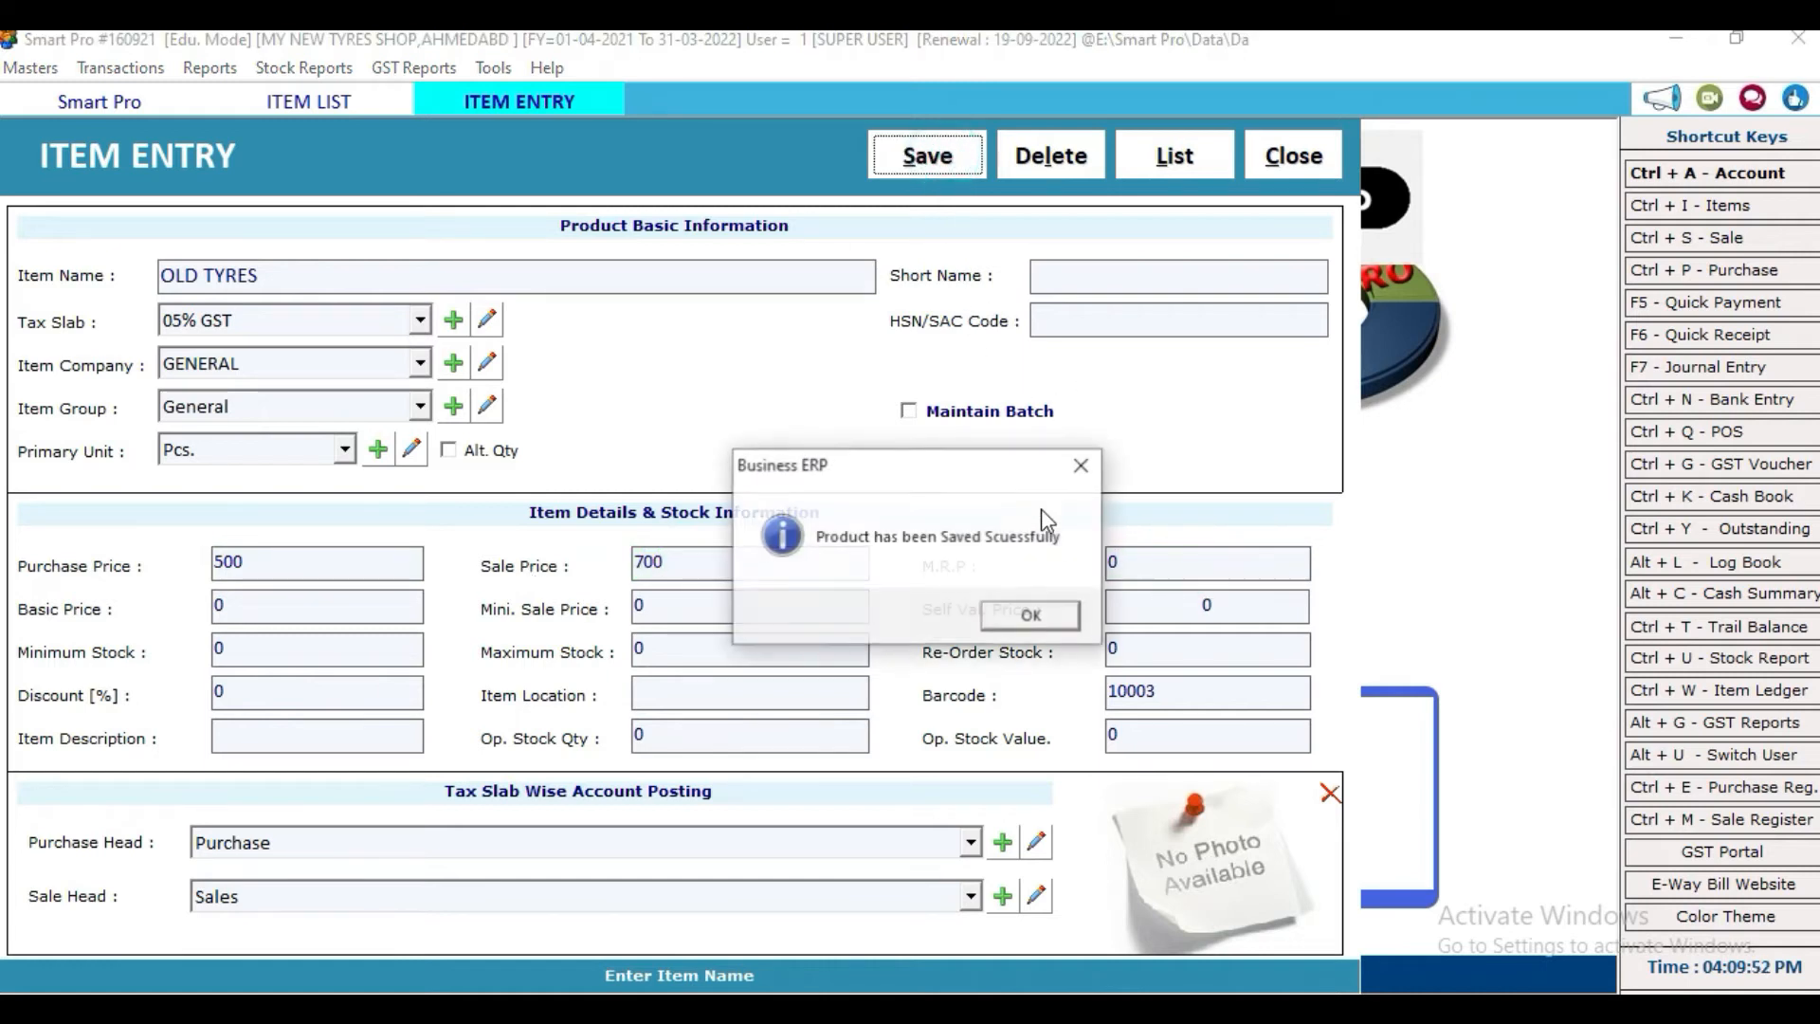
click(1027, 618)
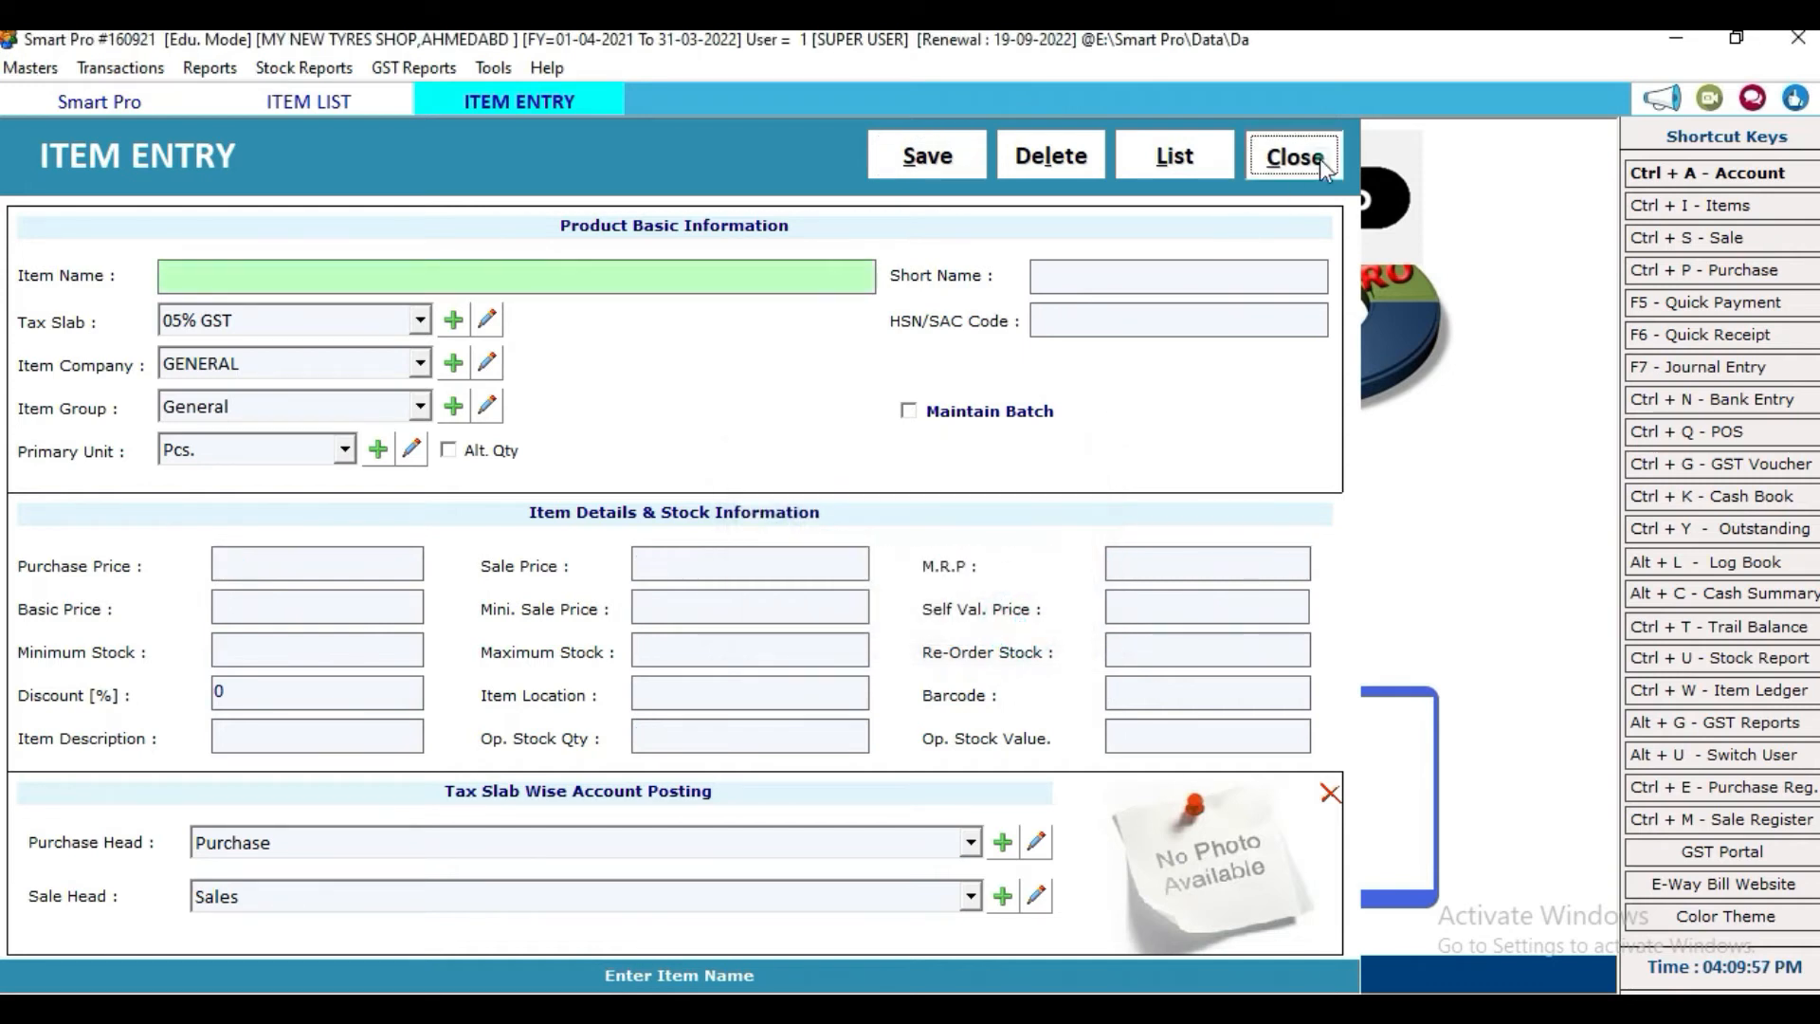
click(1303, 155)
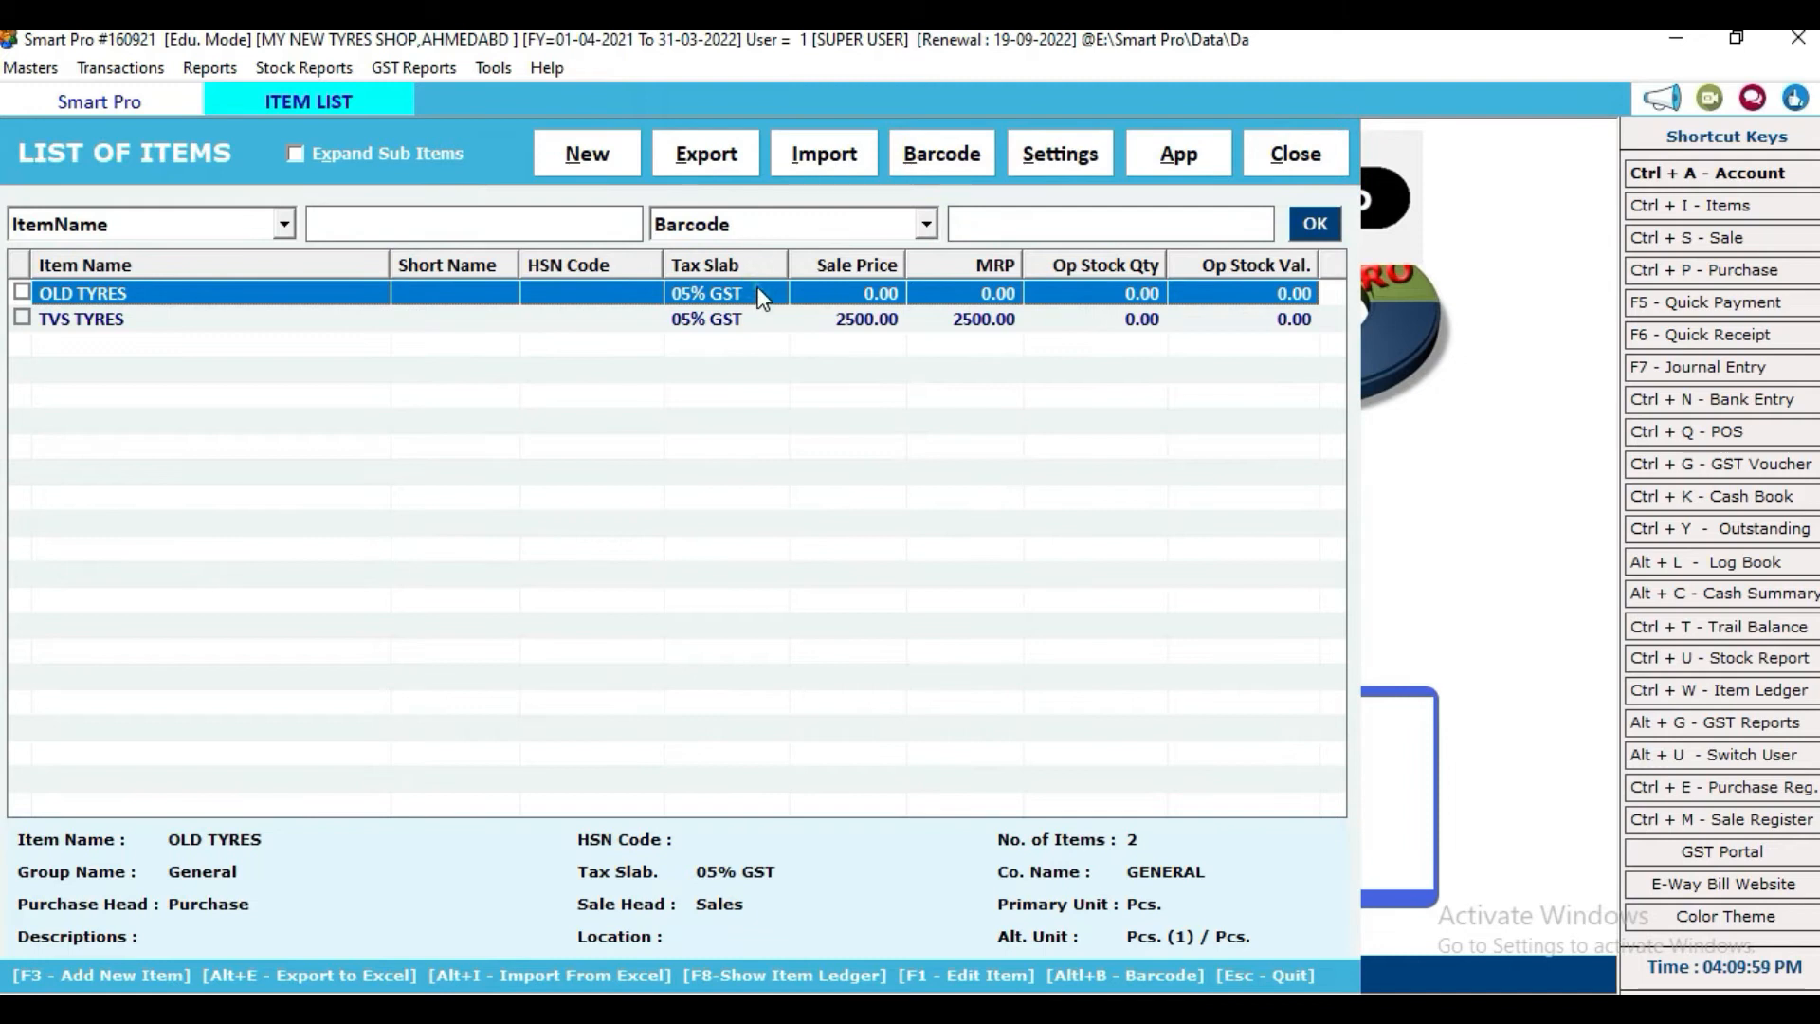
Step: Give OLD TYRES a maximum stock of 2 and update the item
key(F1)
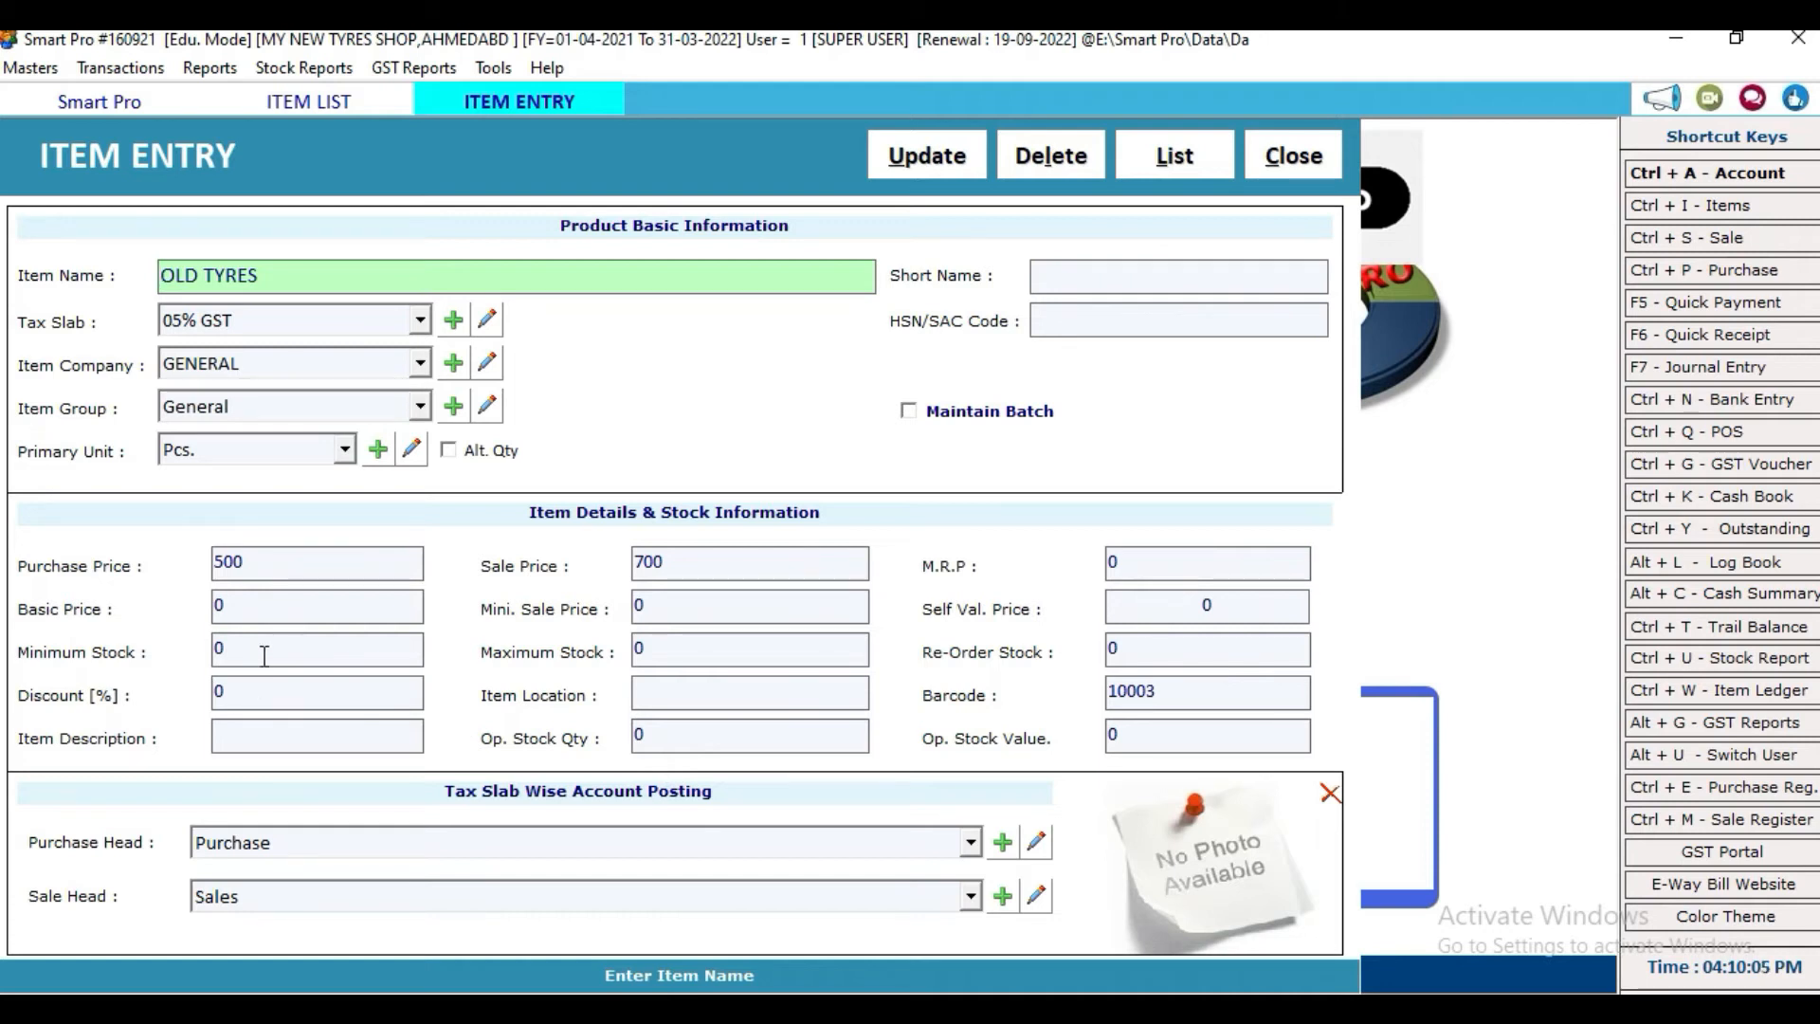
click(775, 649)
text(2)
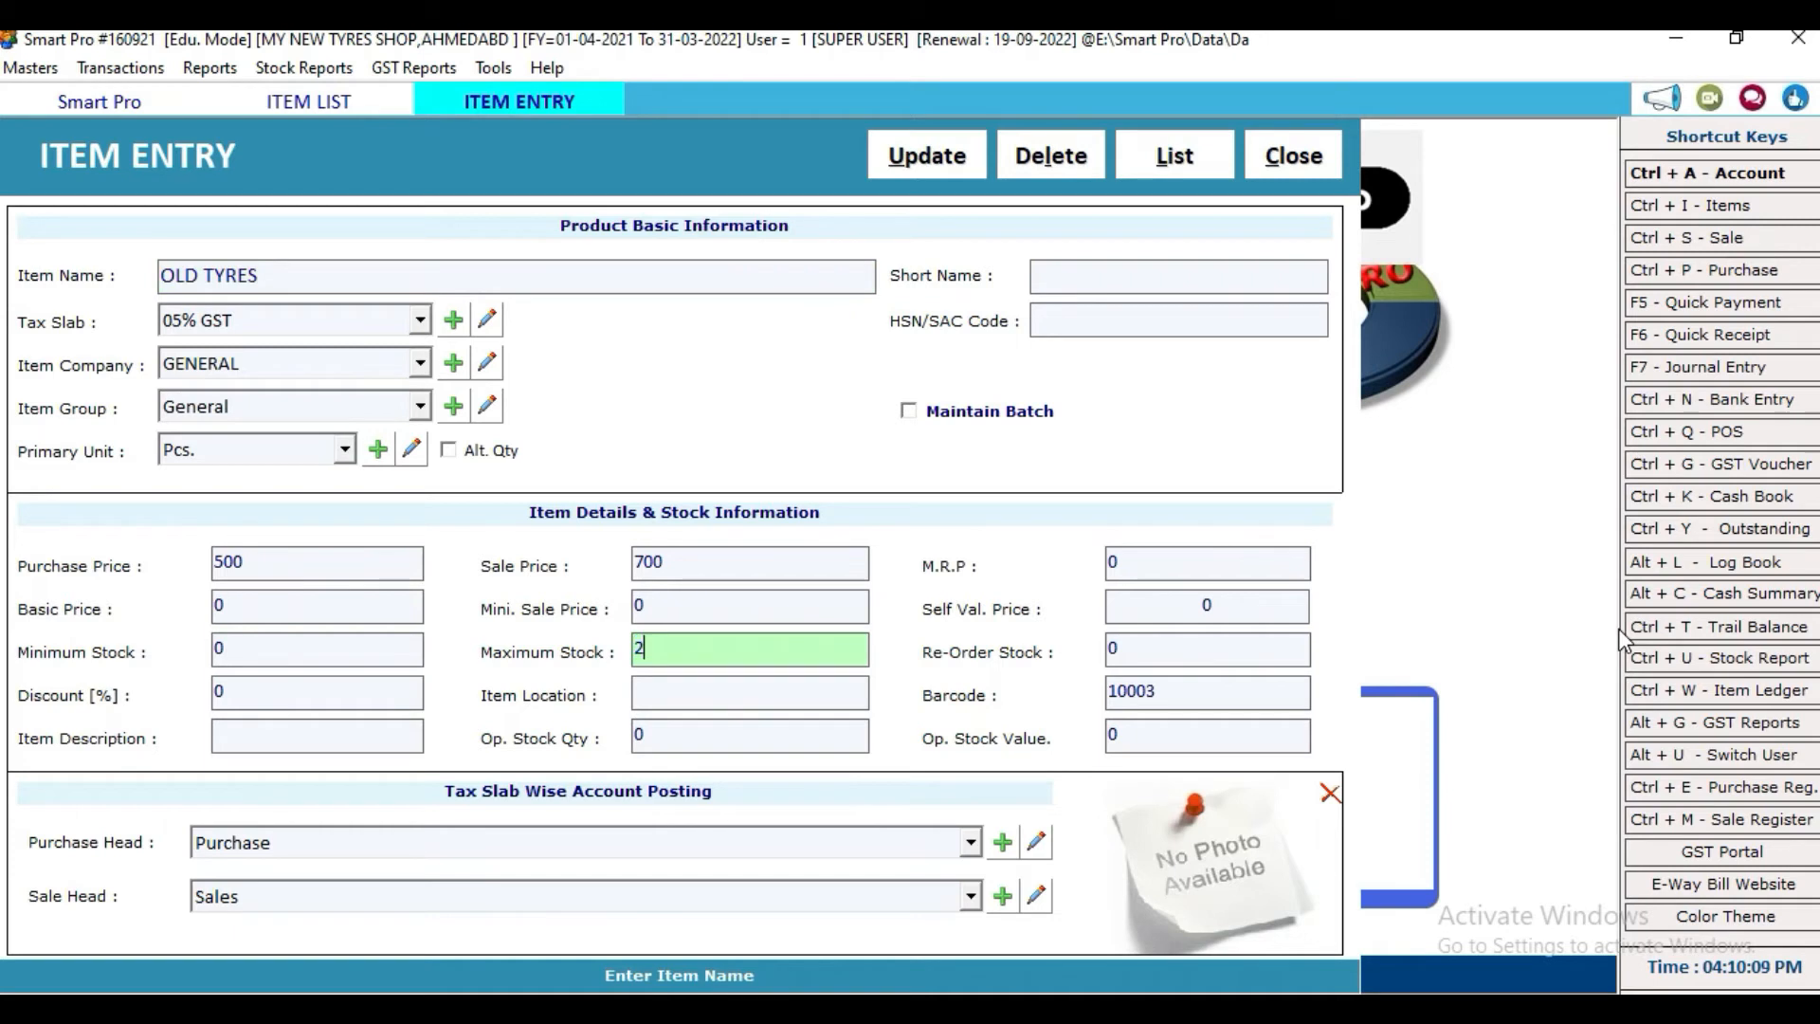
key(Return)
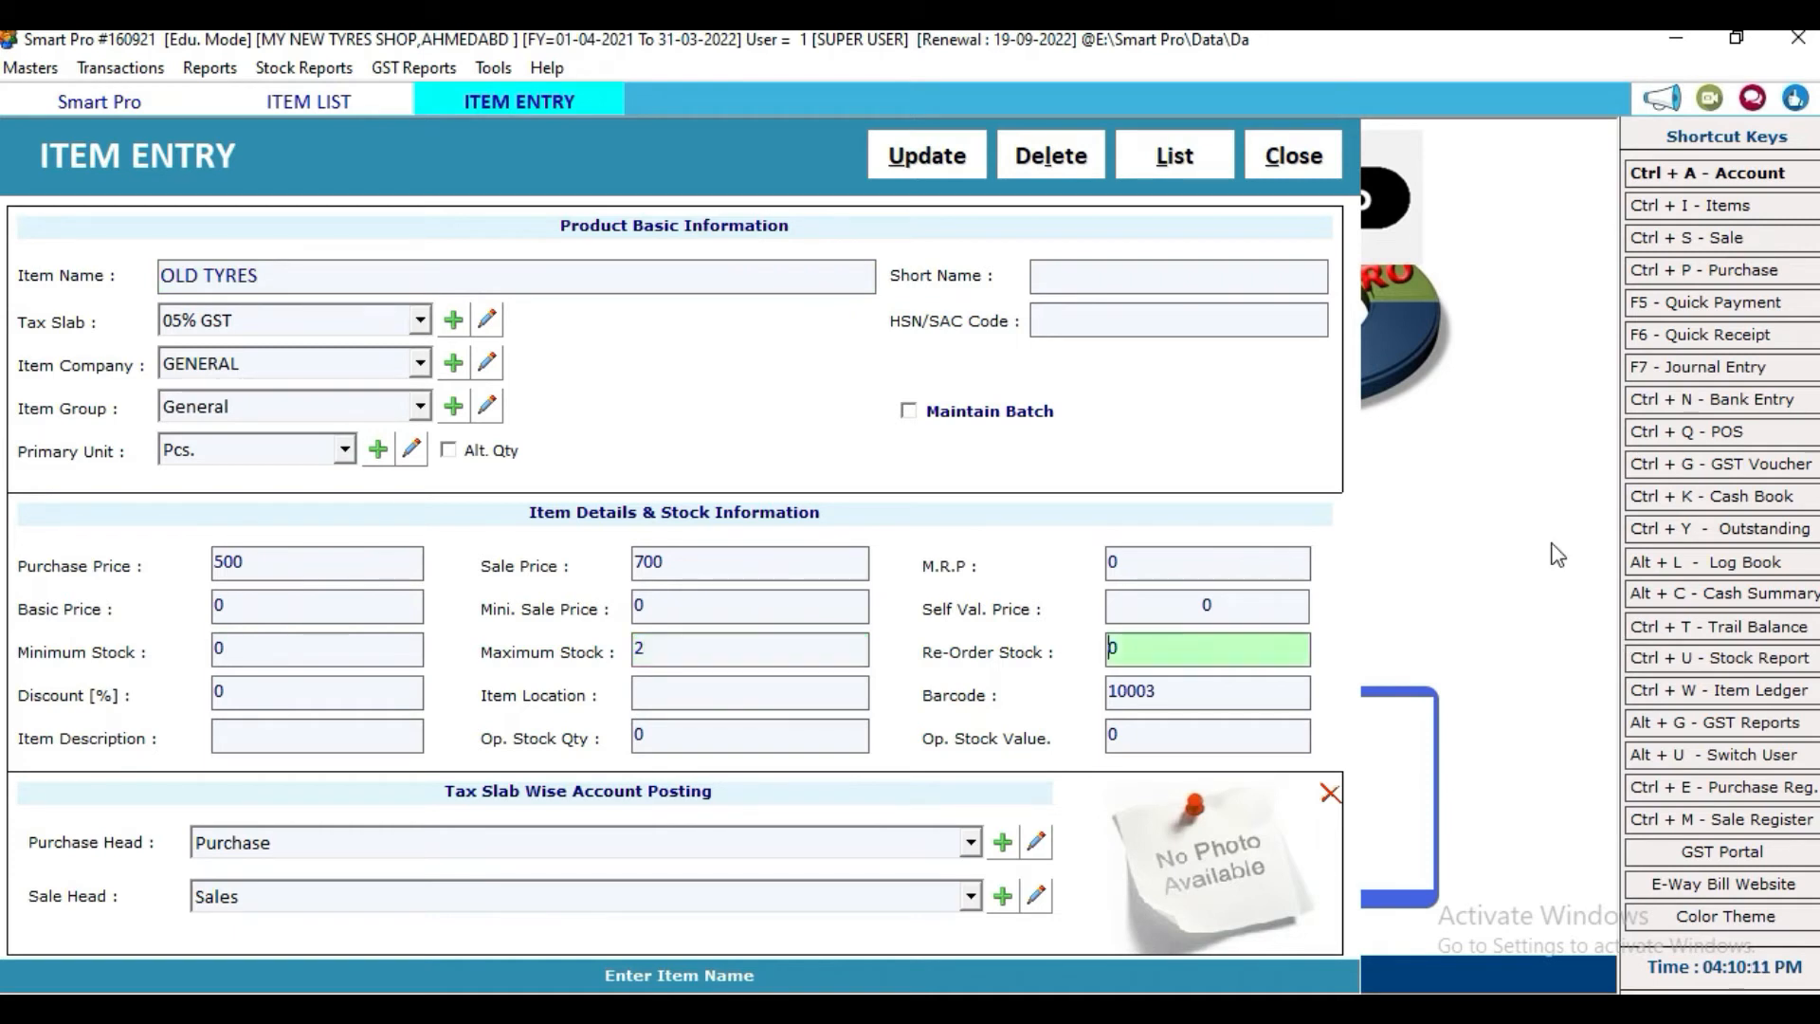
click(921, 157)
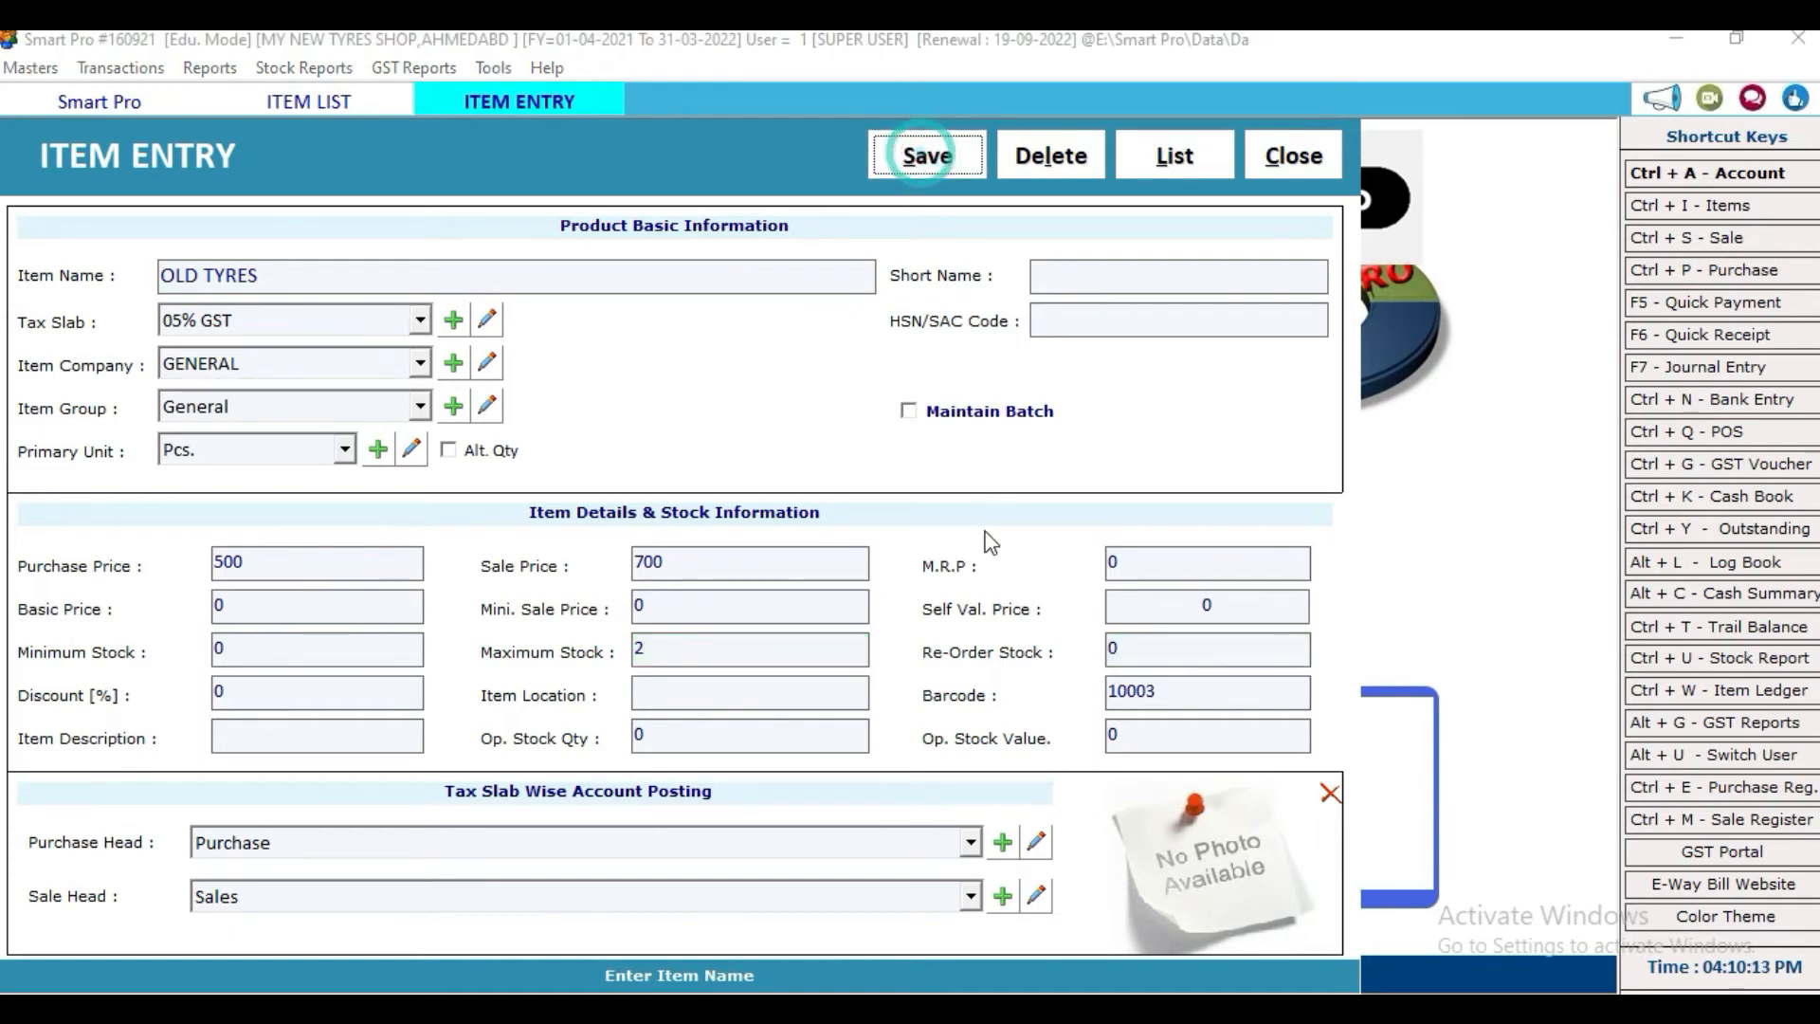
click(1013, 616)
Step: Load the stock report for both tyre items
click(1291, 157)
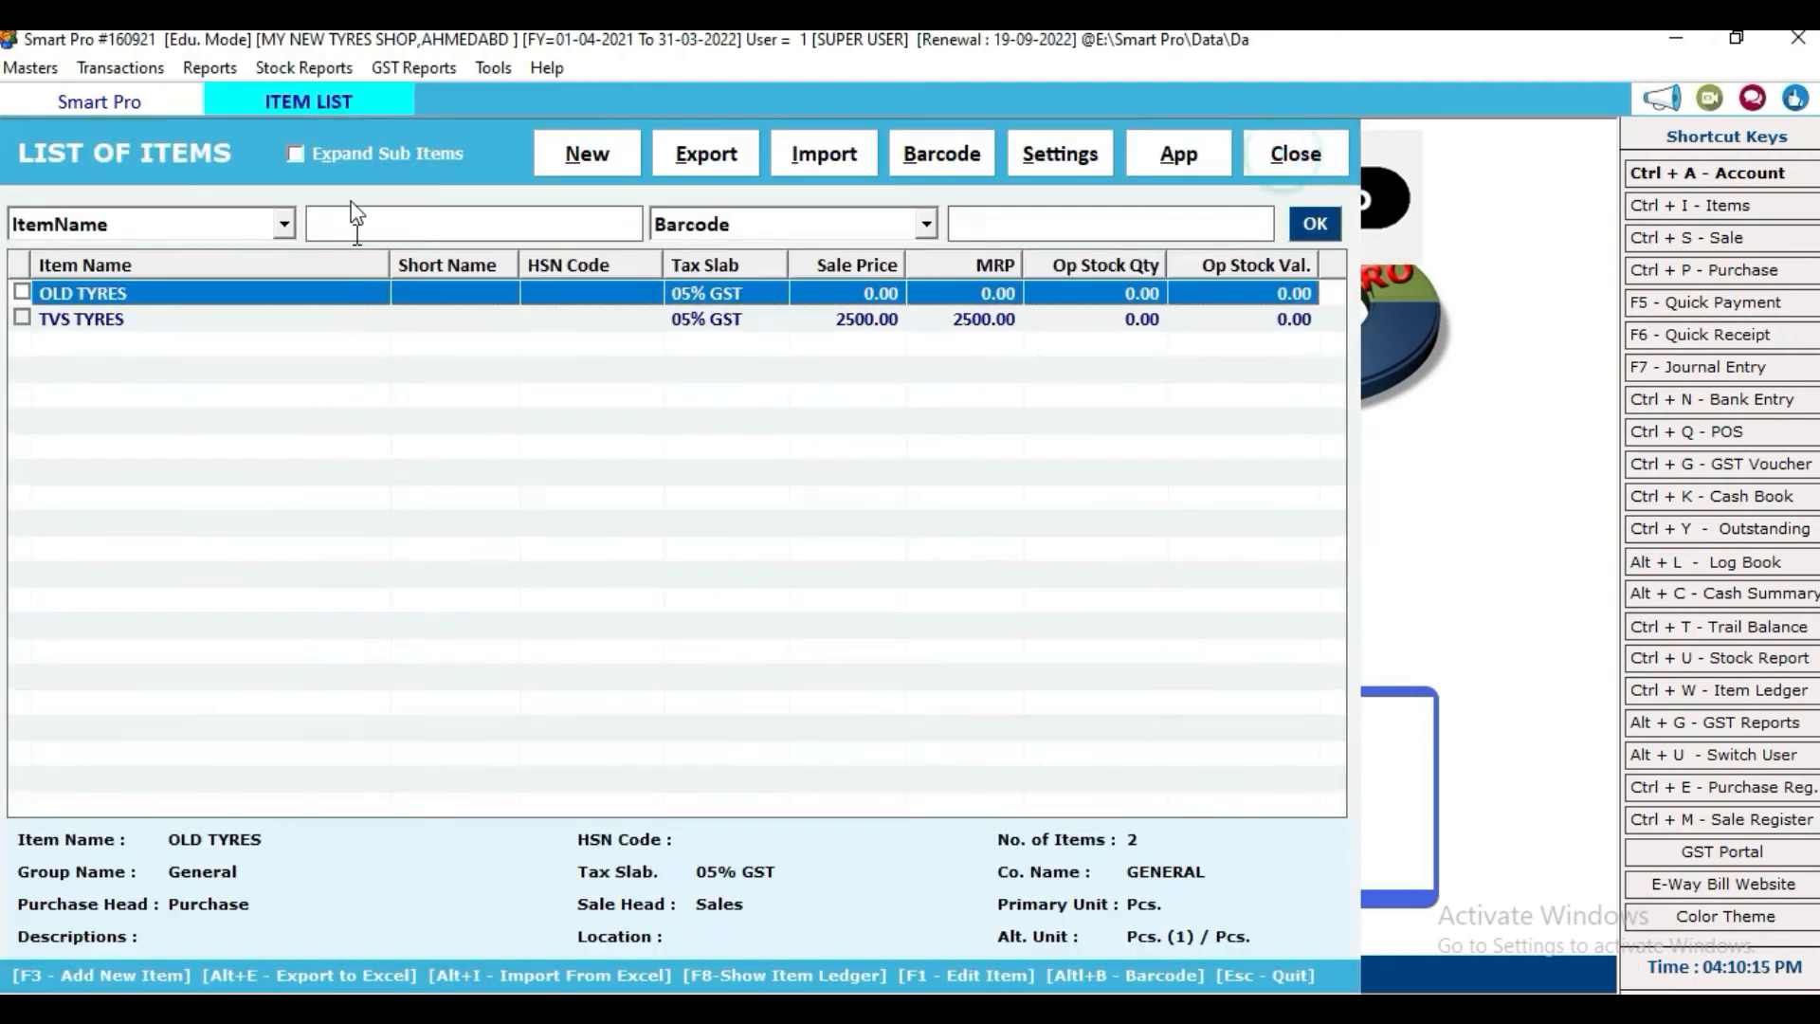
click(303, 68)
click(343, 99)
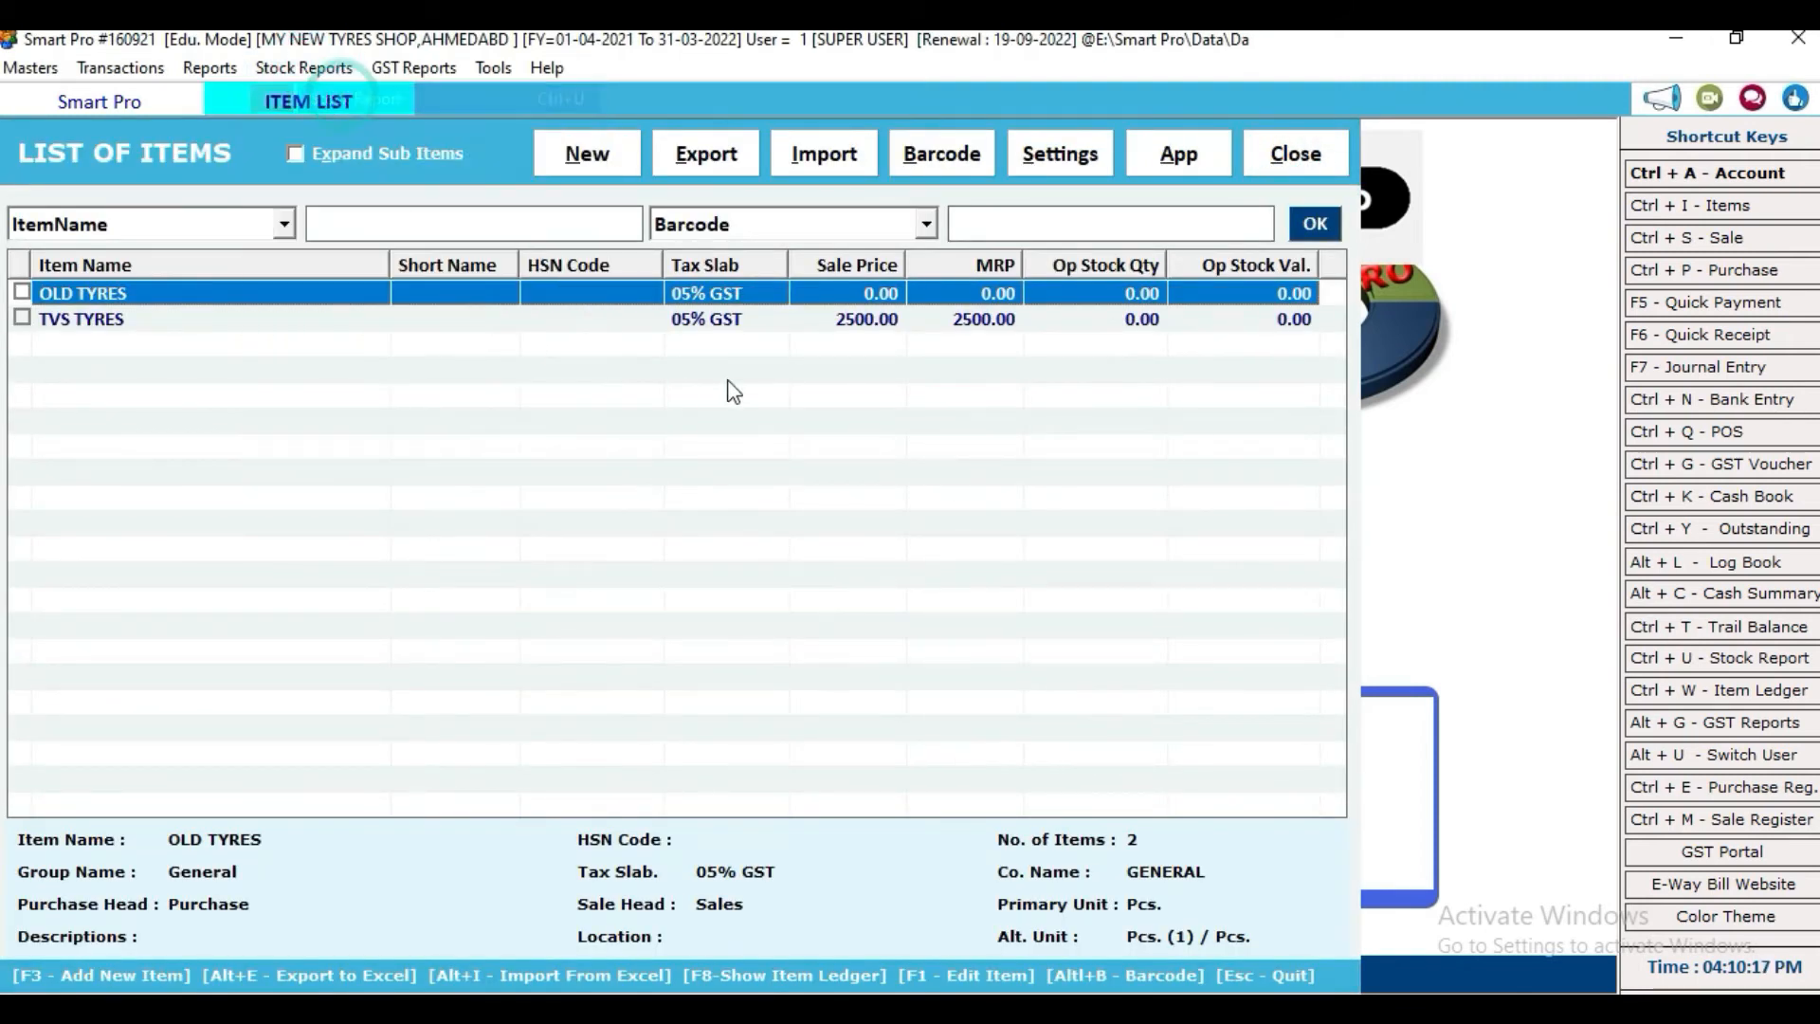
click(815, 171)
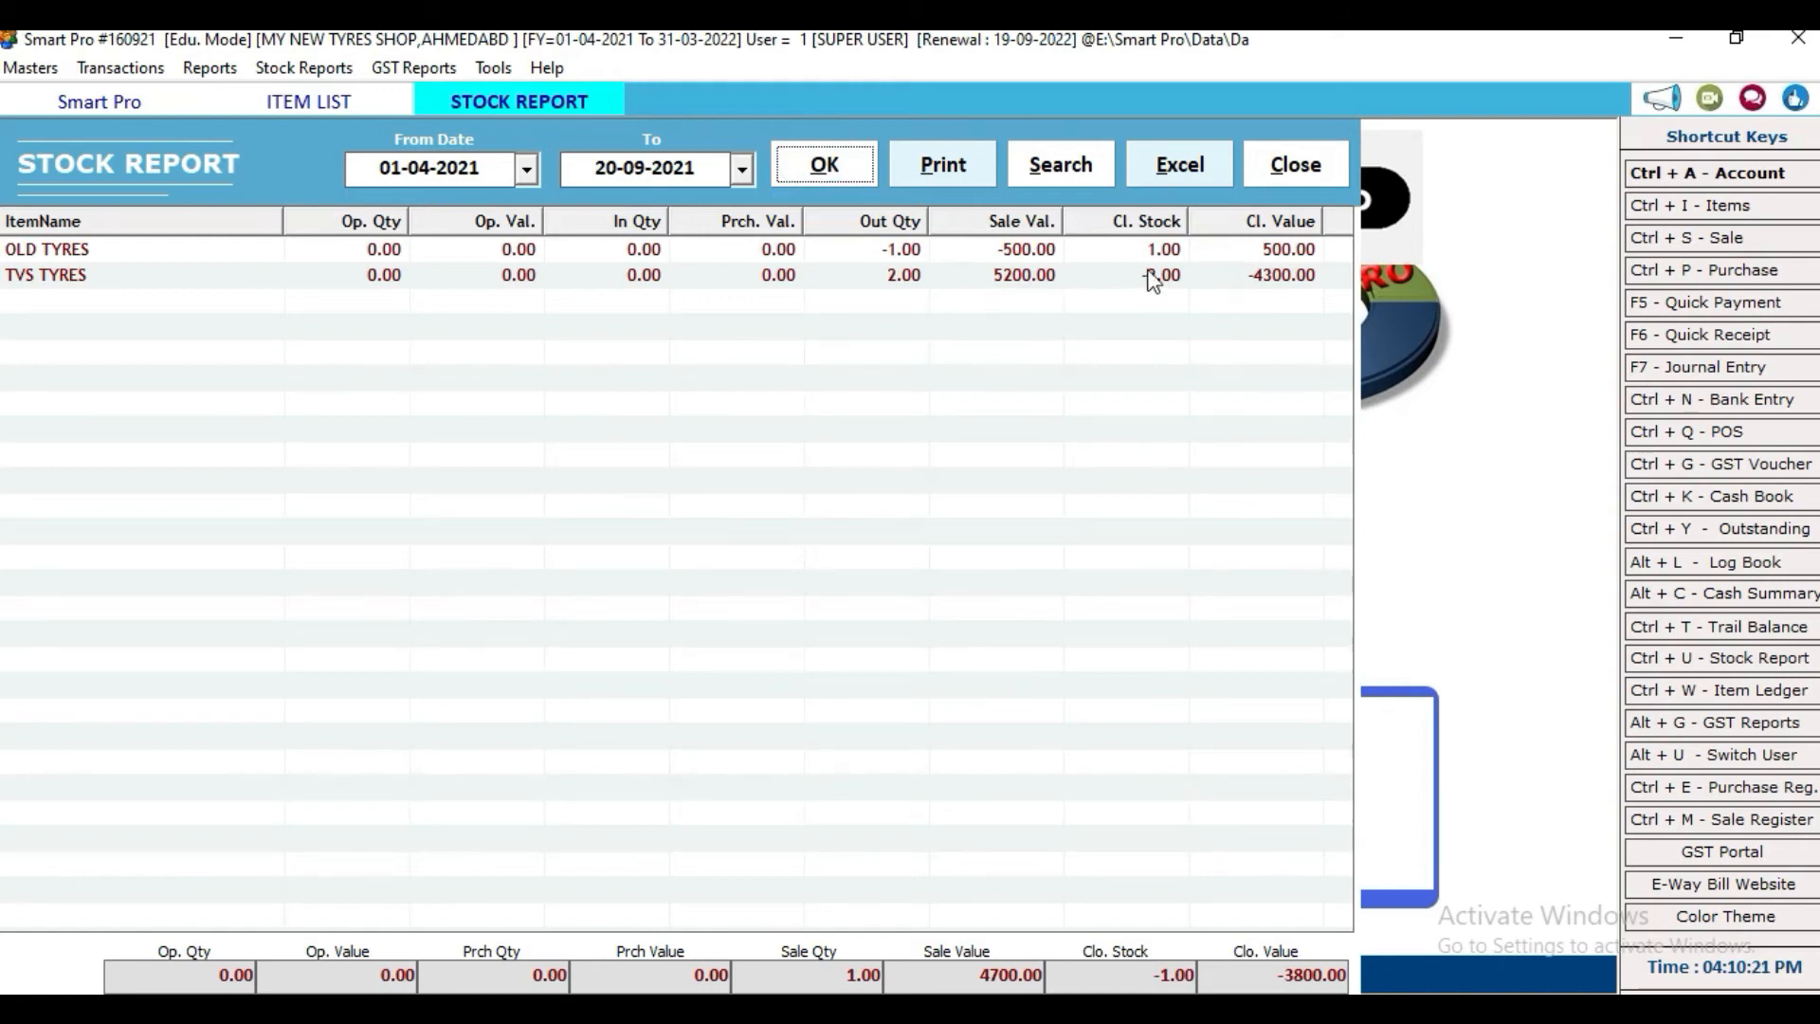
Step: Close the stock report and item list, returning to the home screen
click(1290, 167)
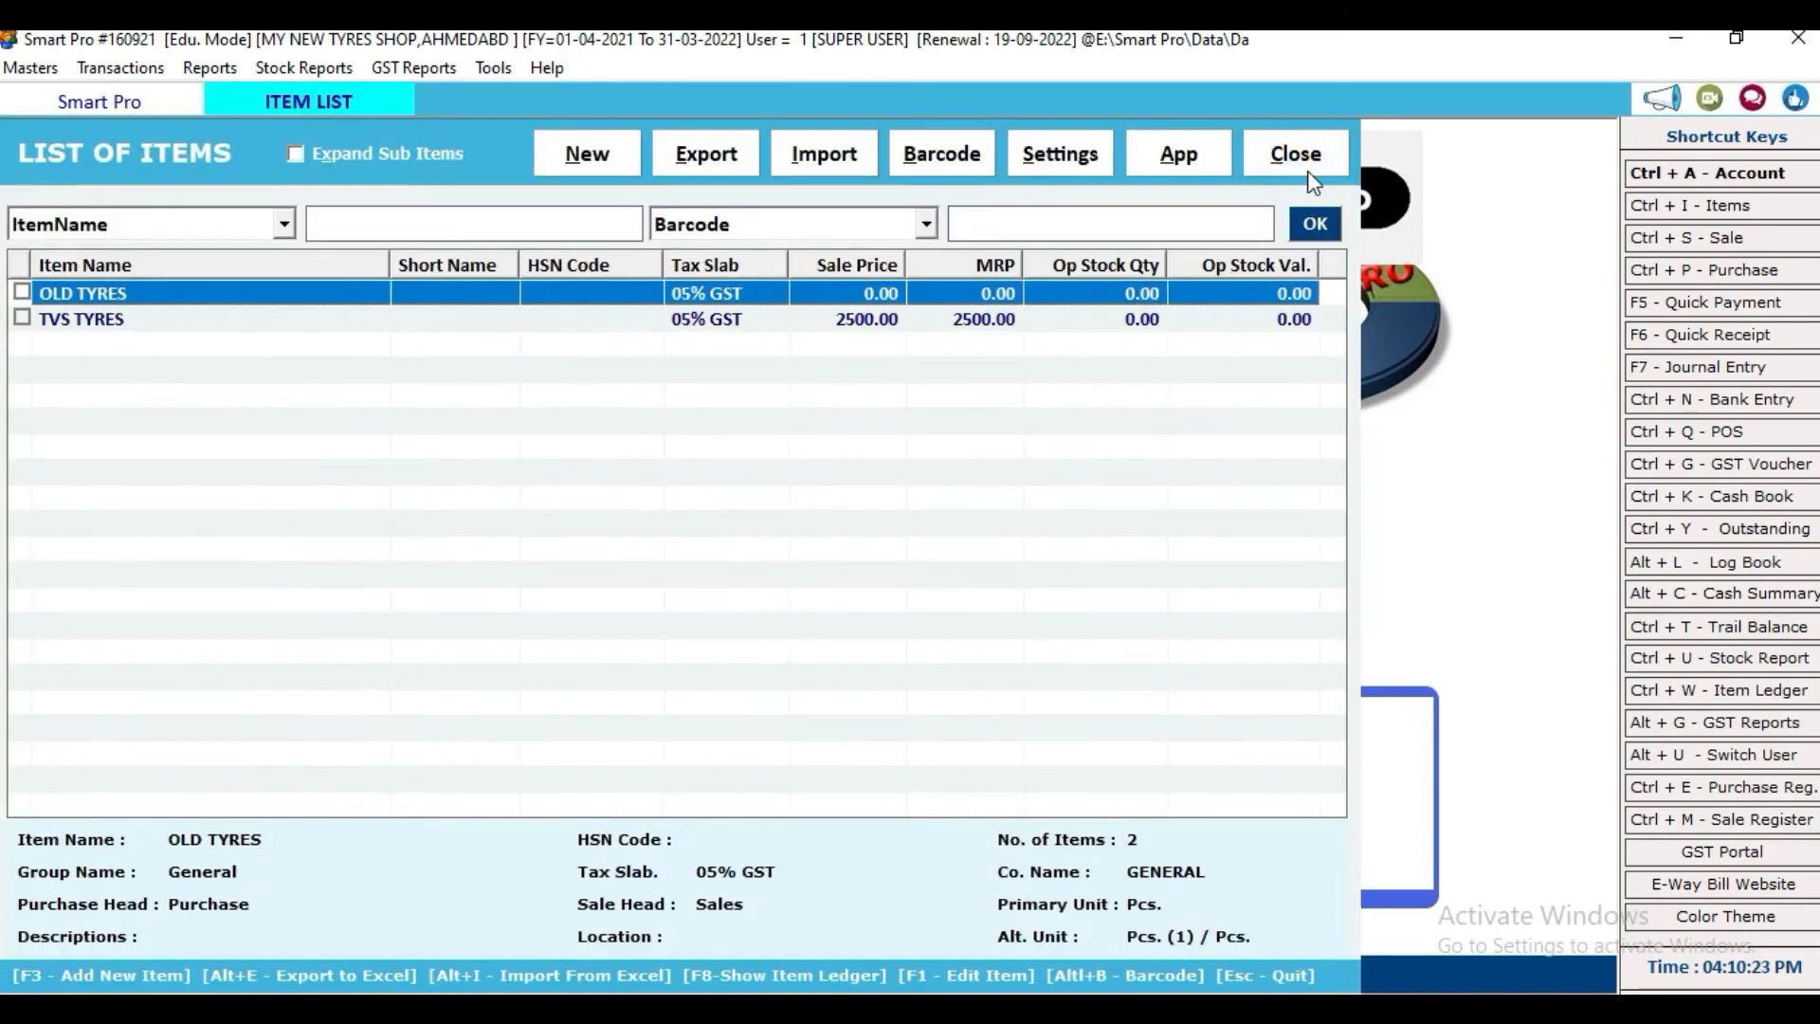
click(1309, 170)
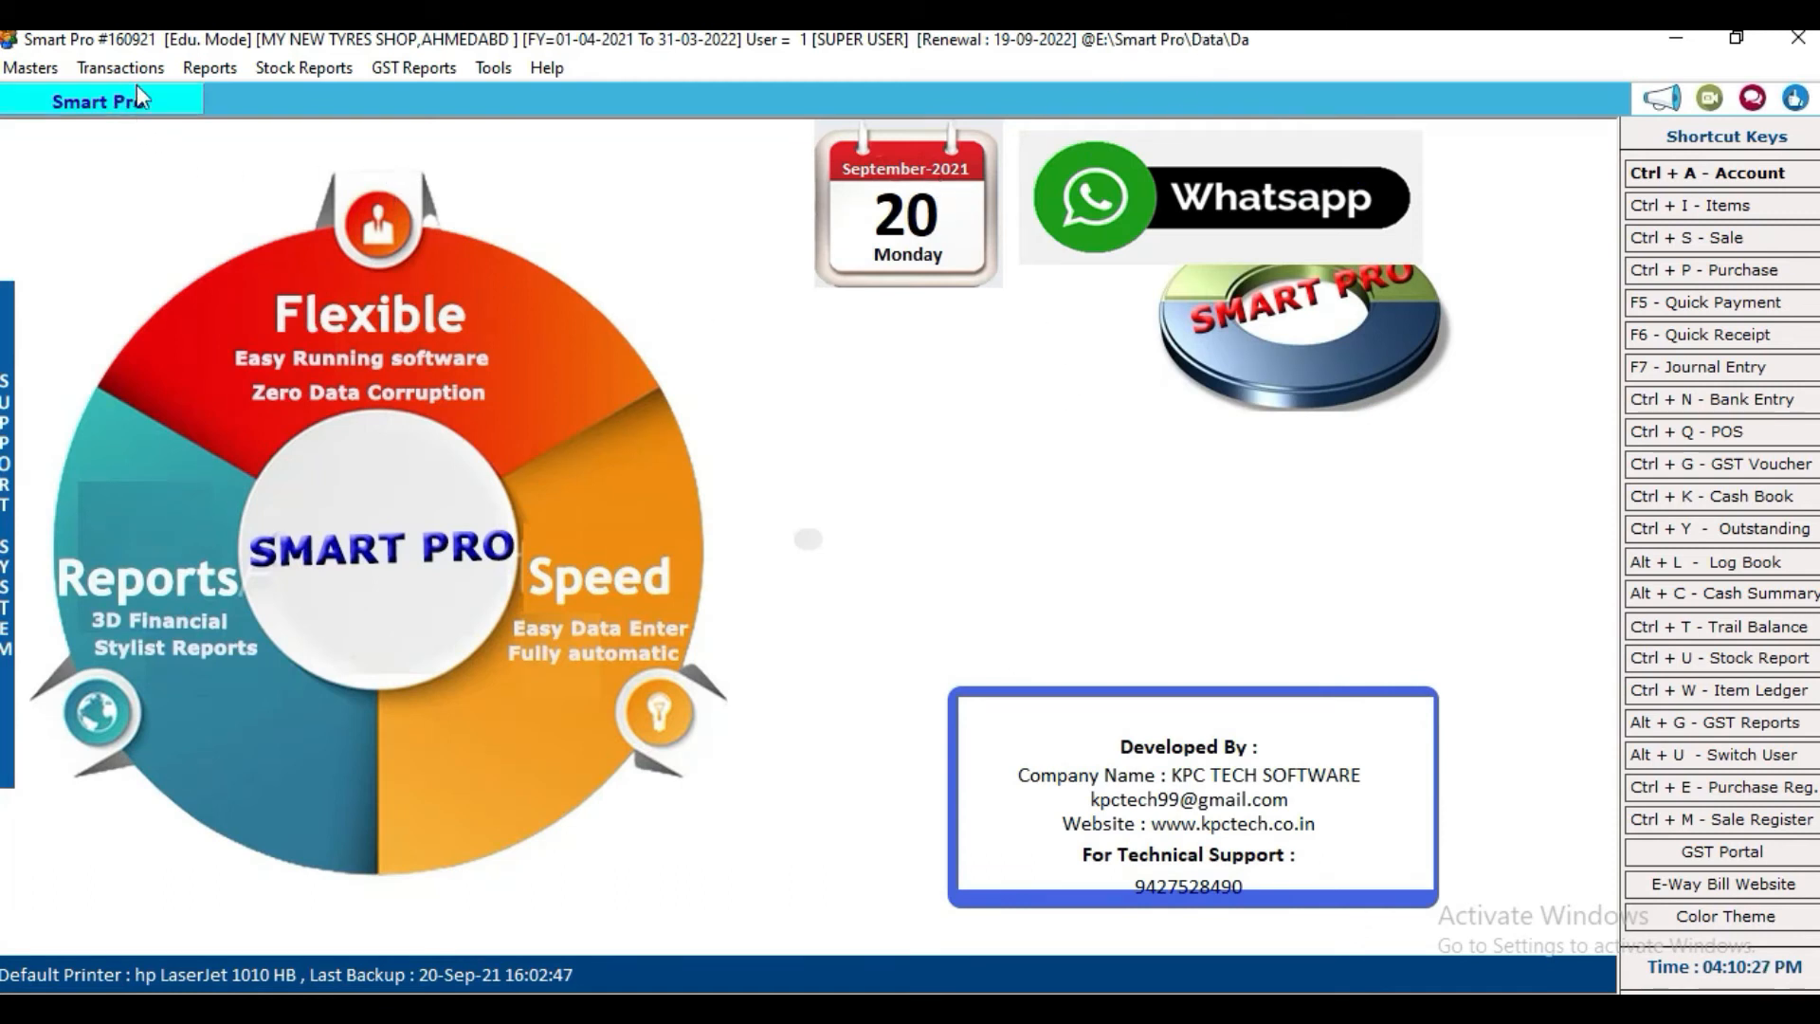
click(210, 68)
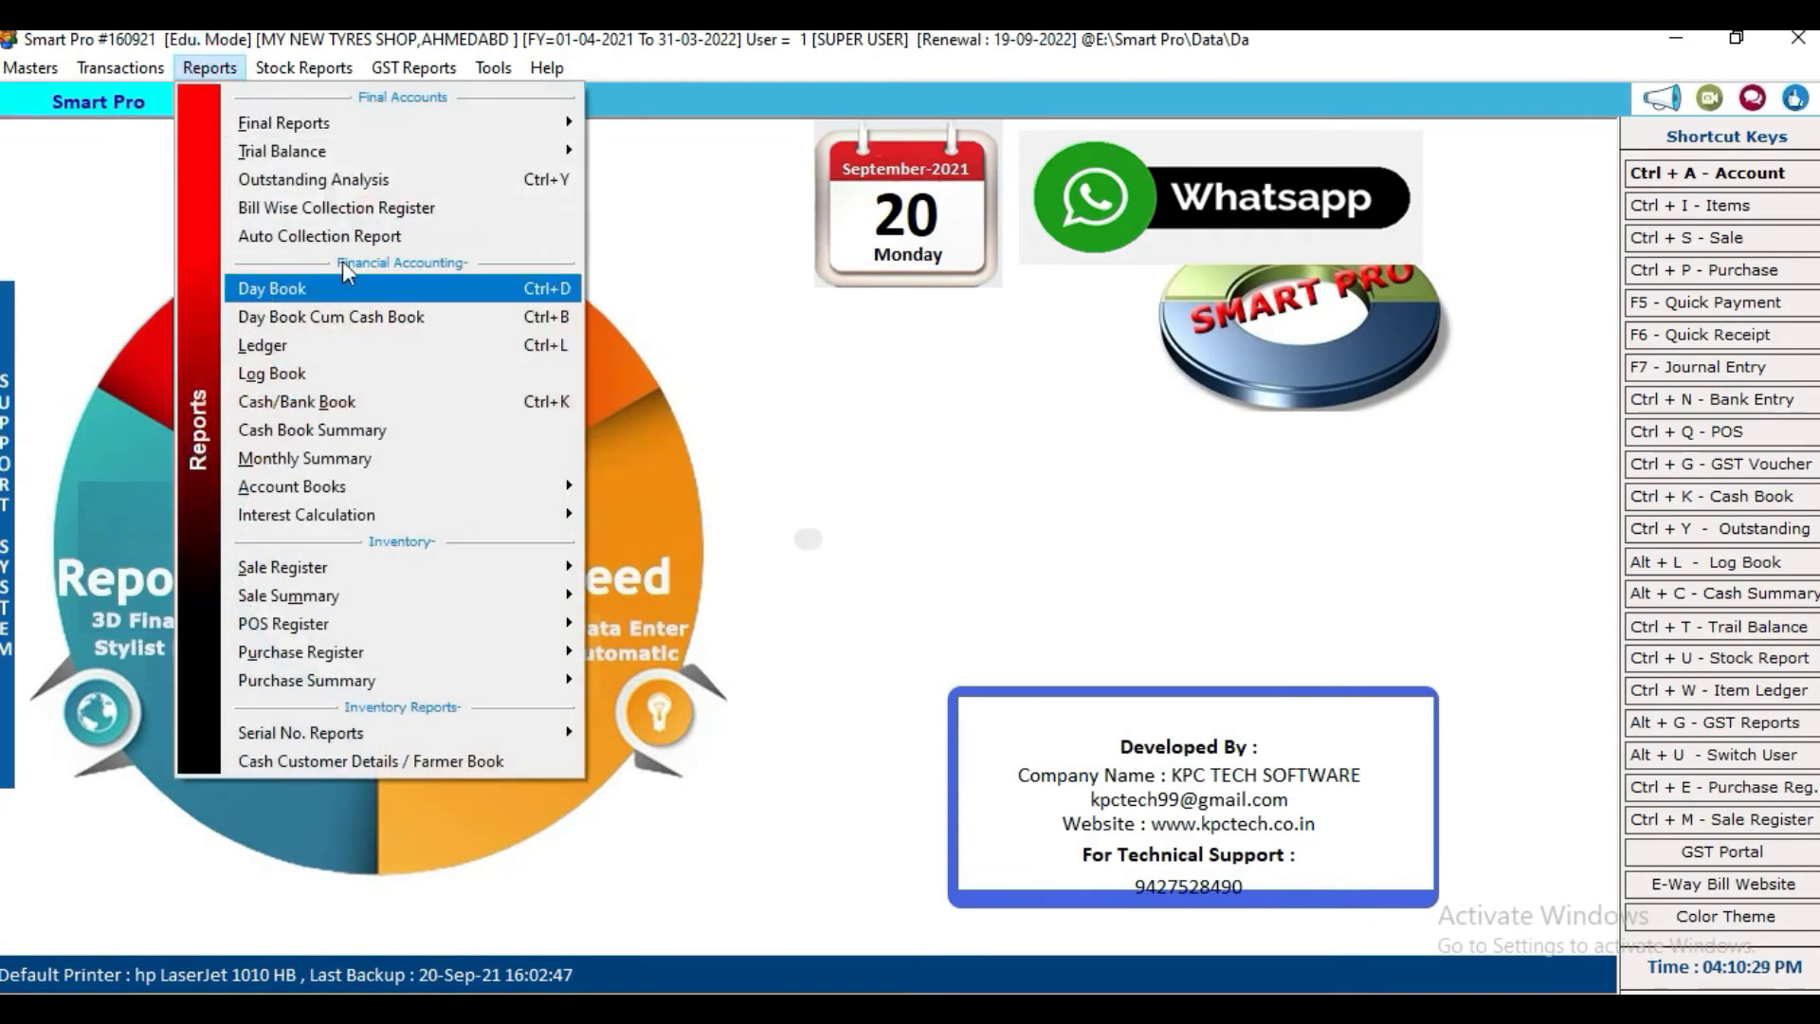
click(859, 273)
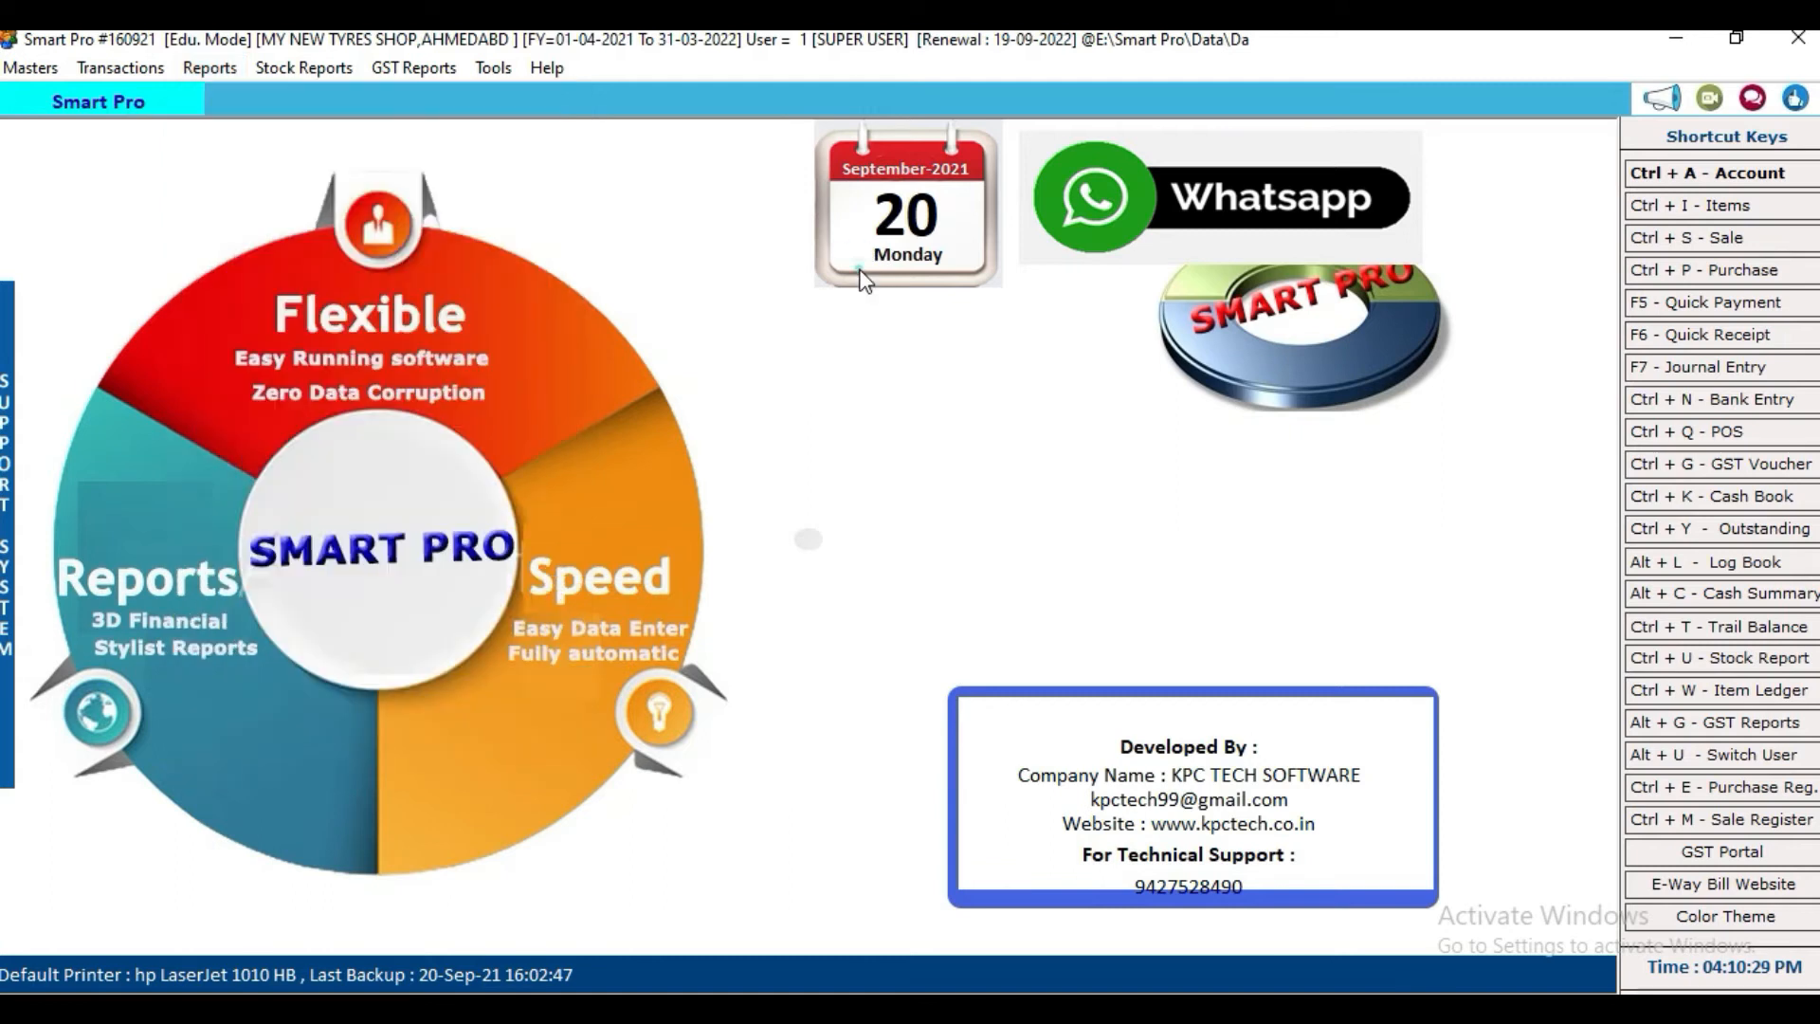
click(290, 66)
click(349, 99)
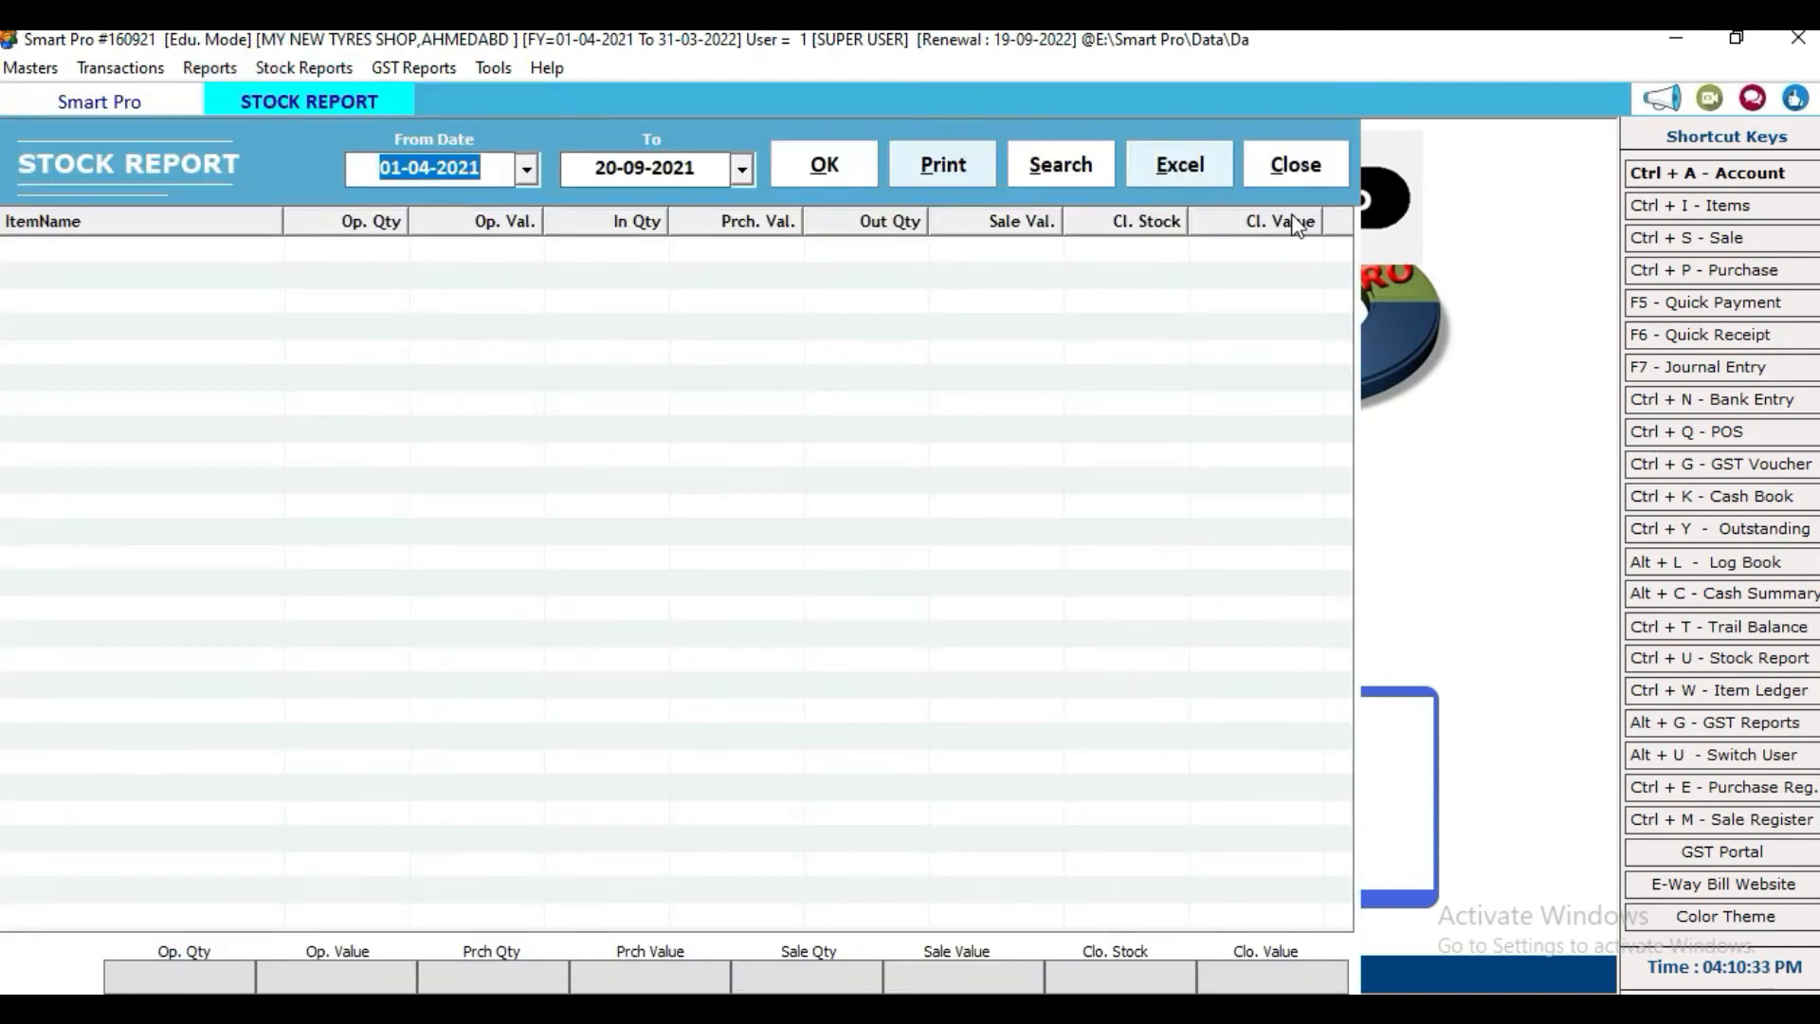
click(1295, 164)
Step: View the item-wise stock report for OLD TYRES, then close it
click(207, 67)
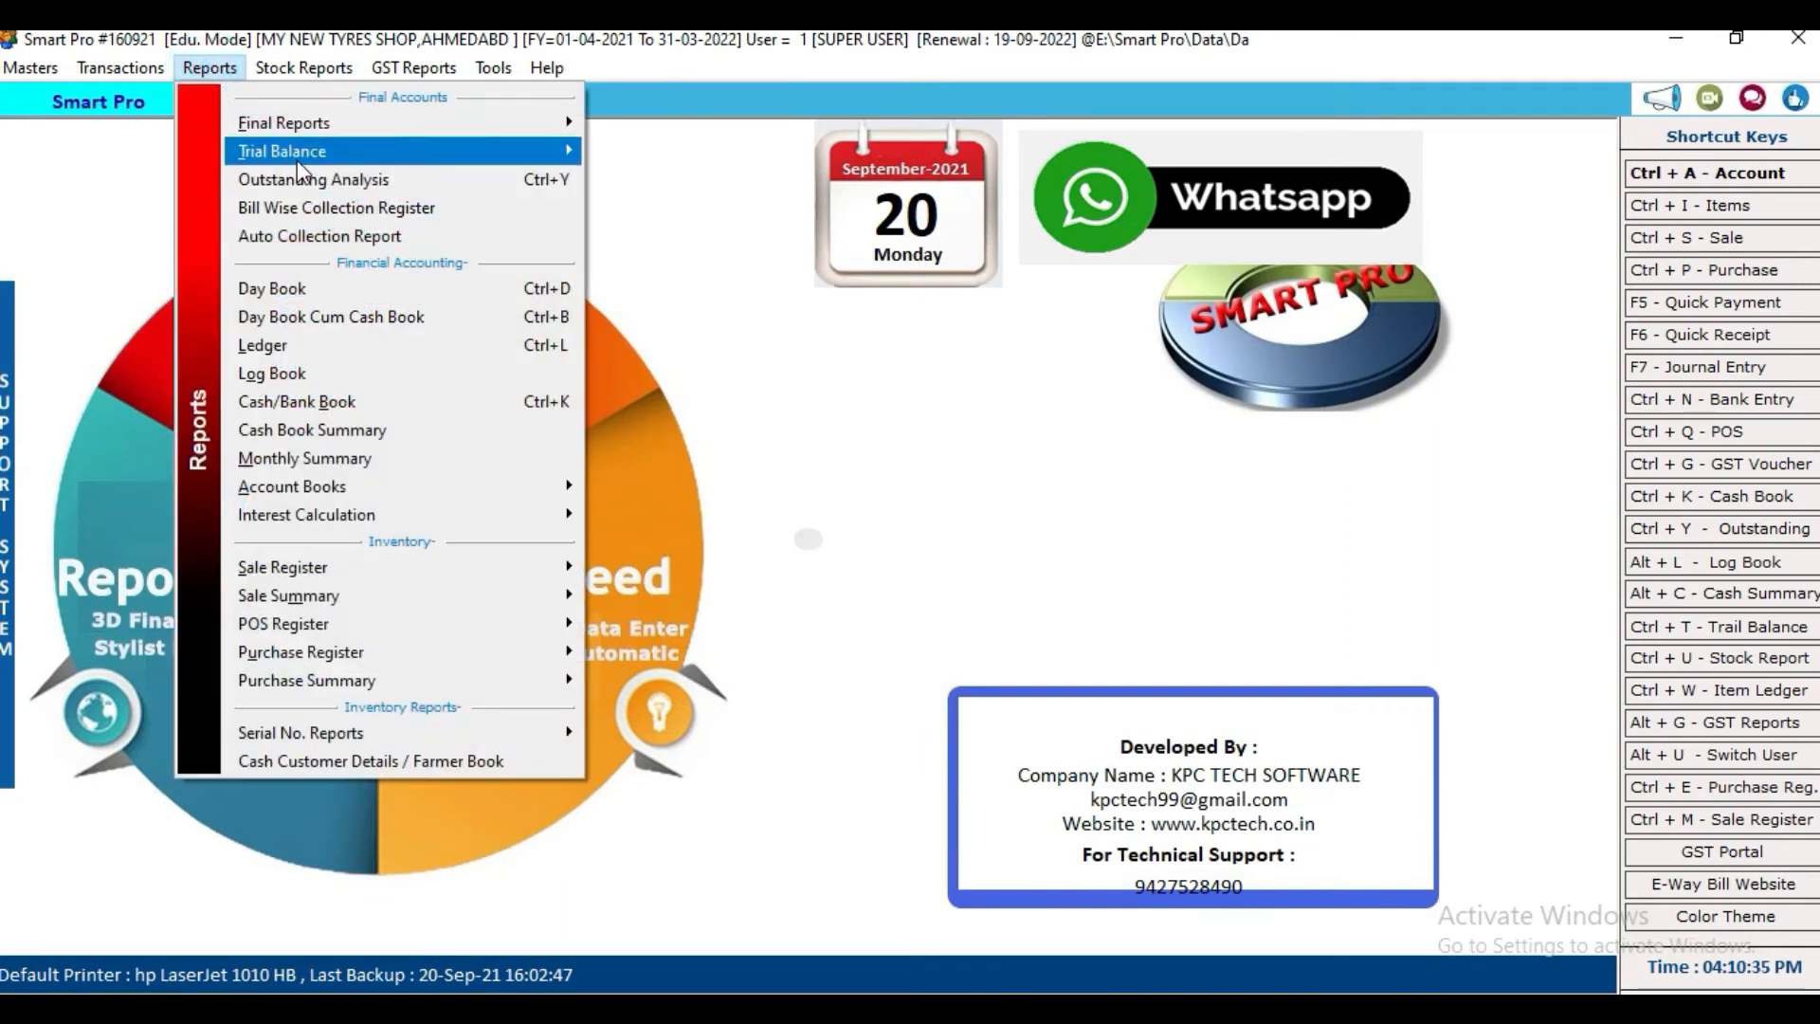
mouse_move(287, 71)
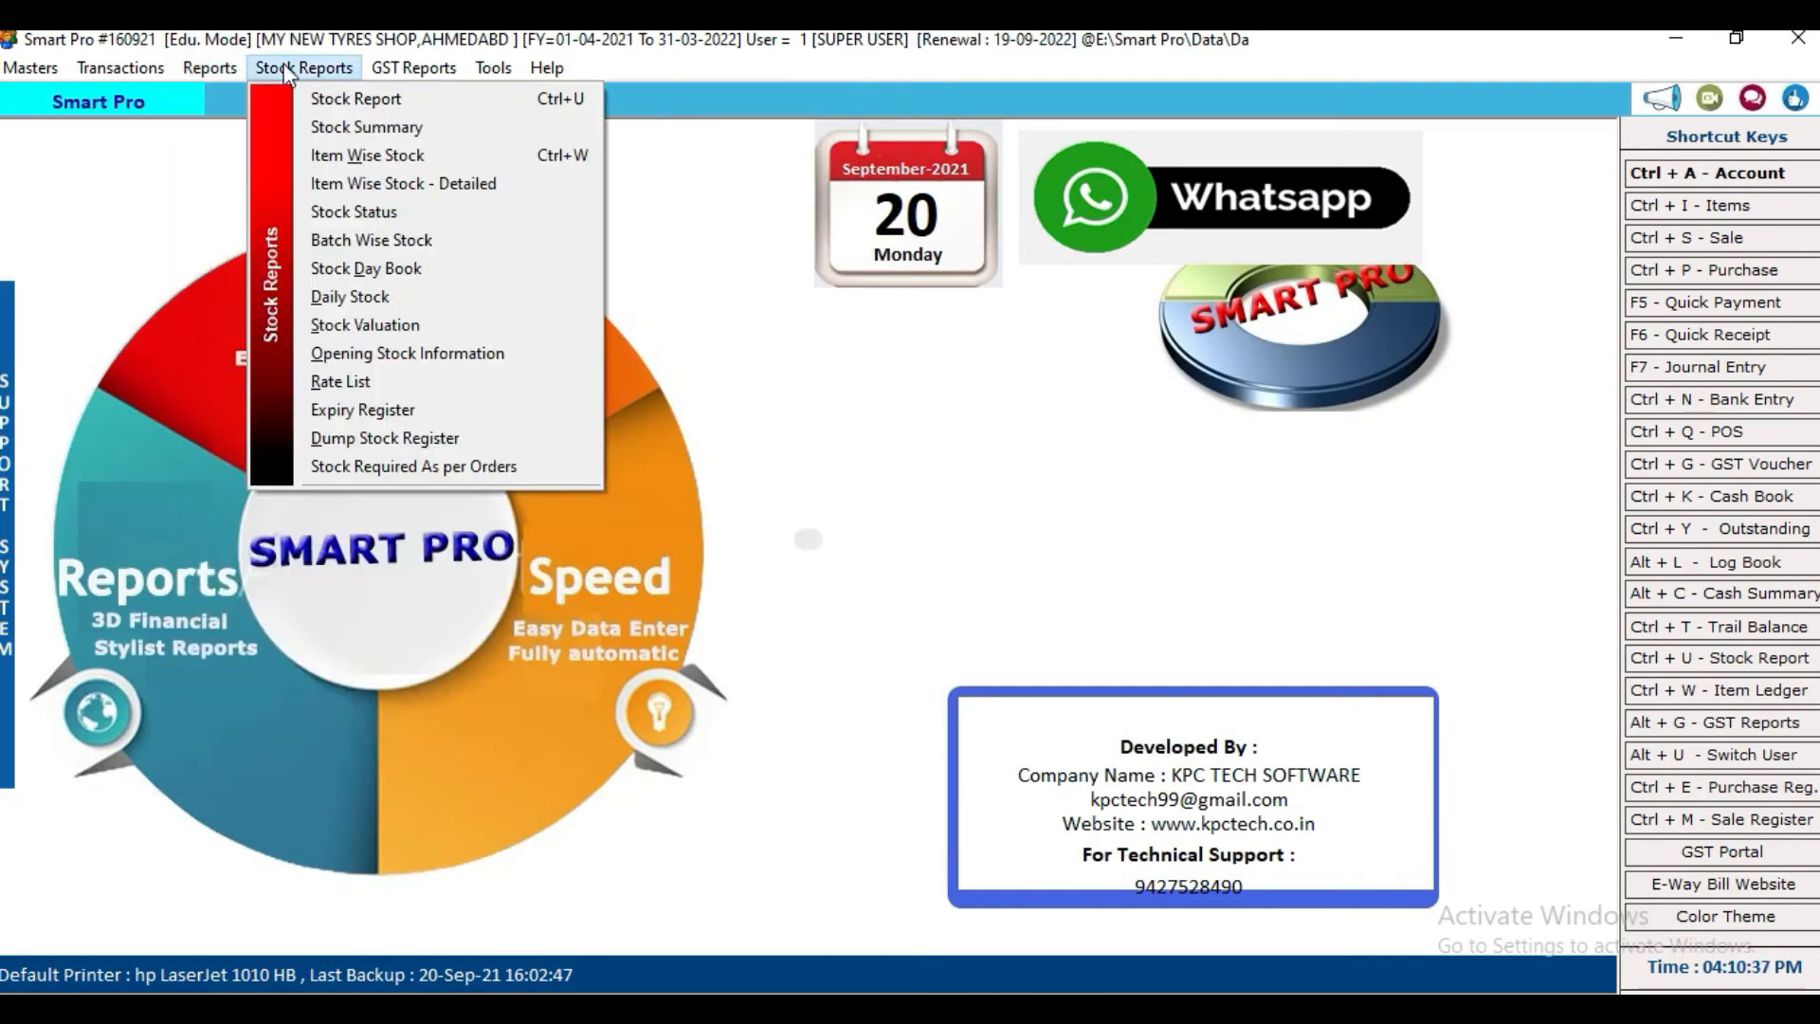
click(310, 159)
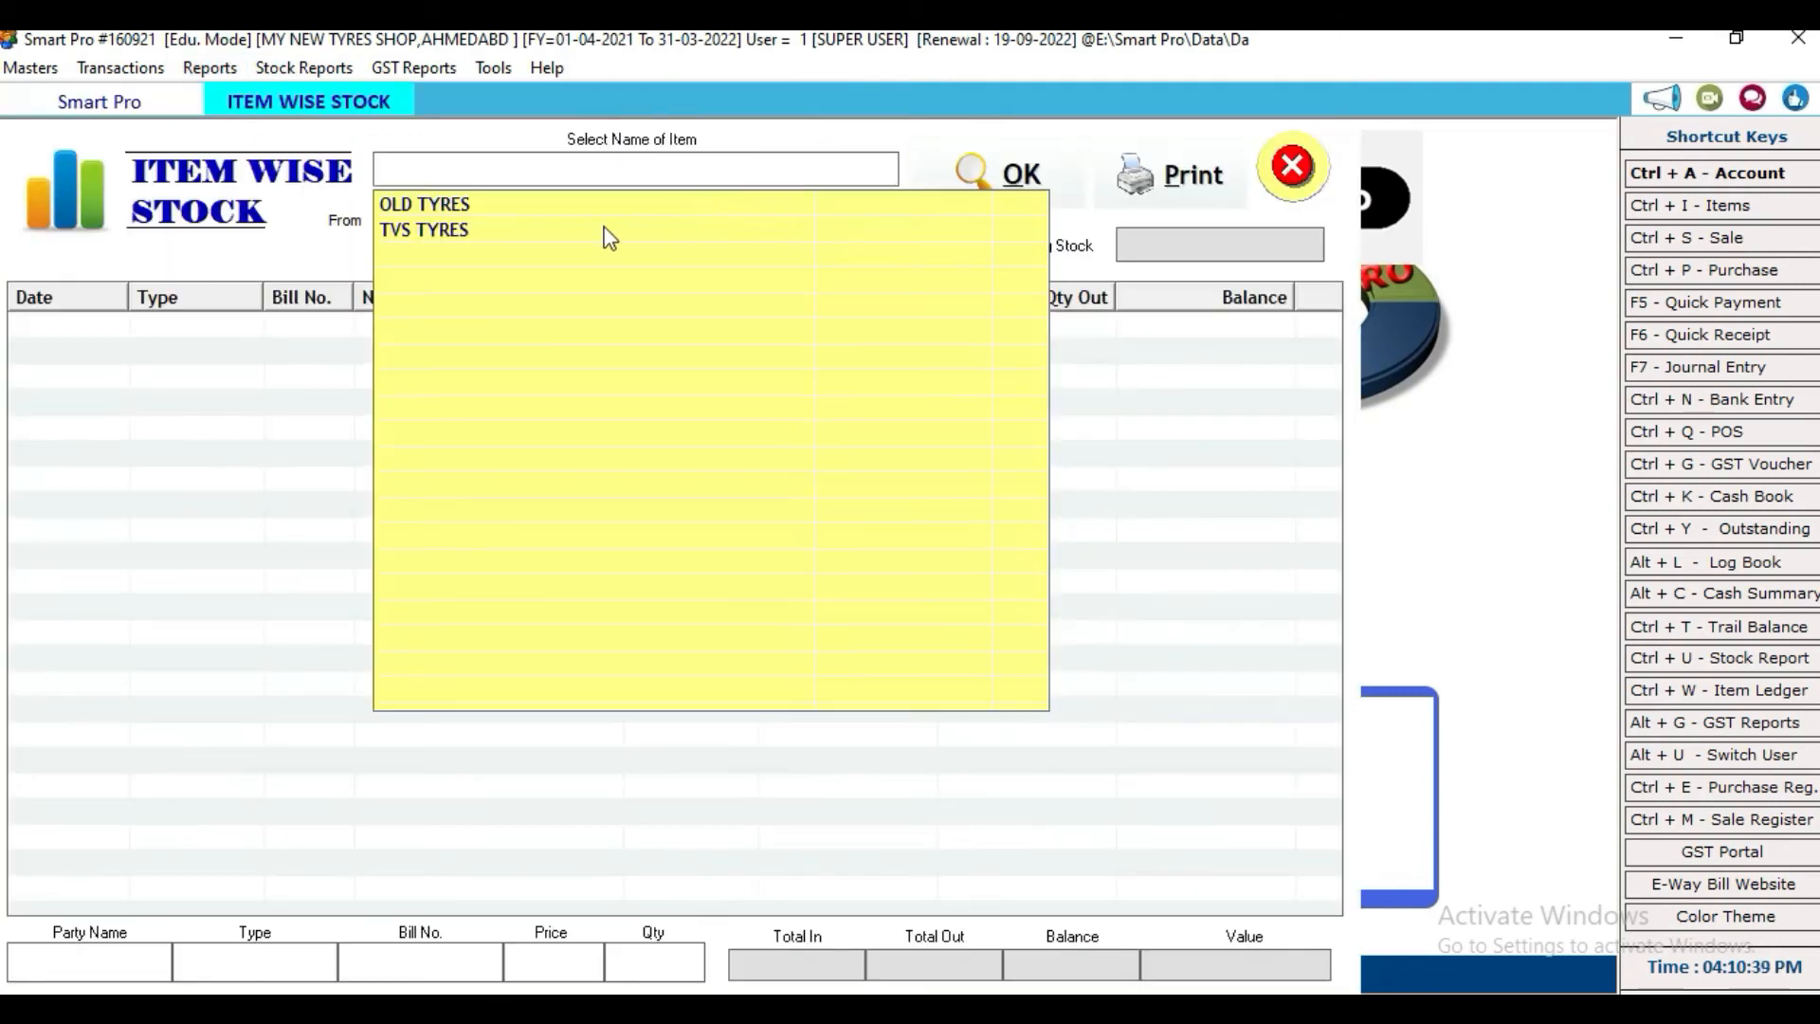
click(502, 207)
key(Return)
key(Return)
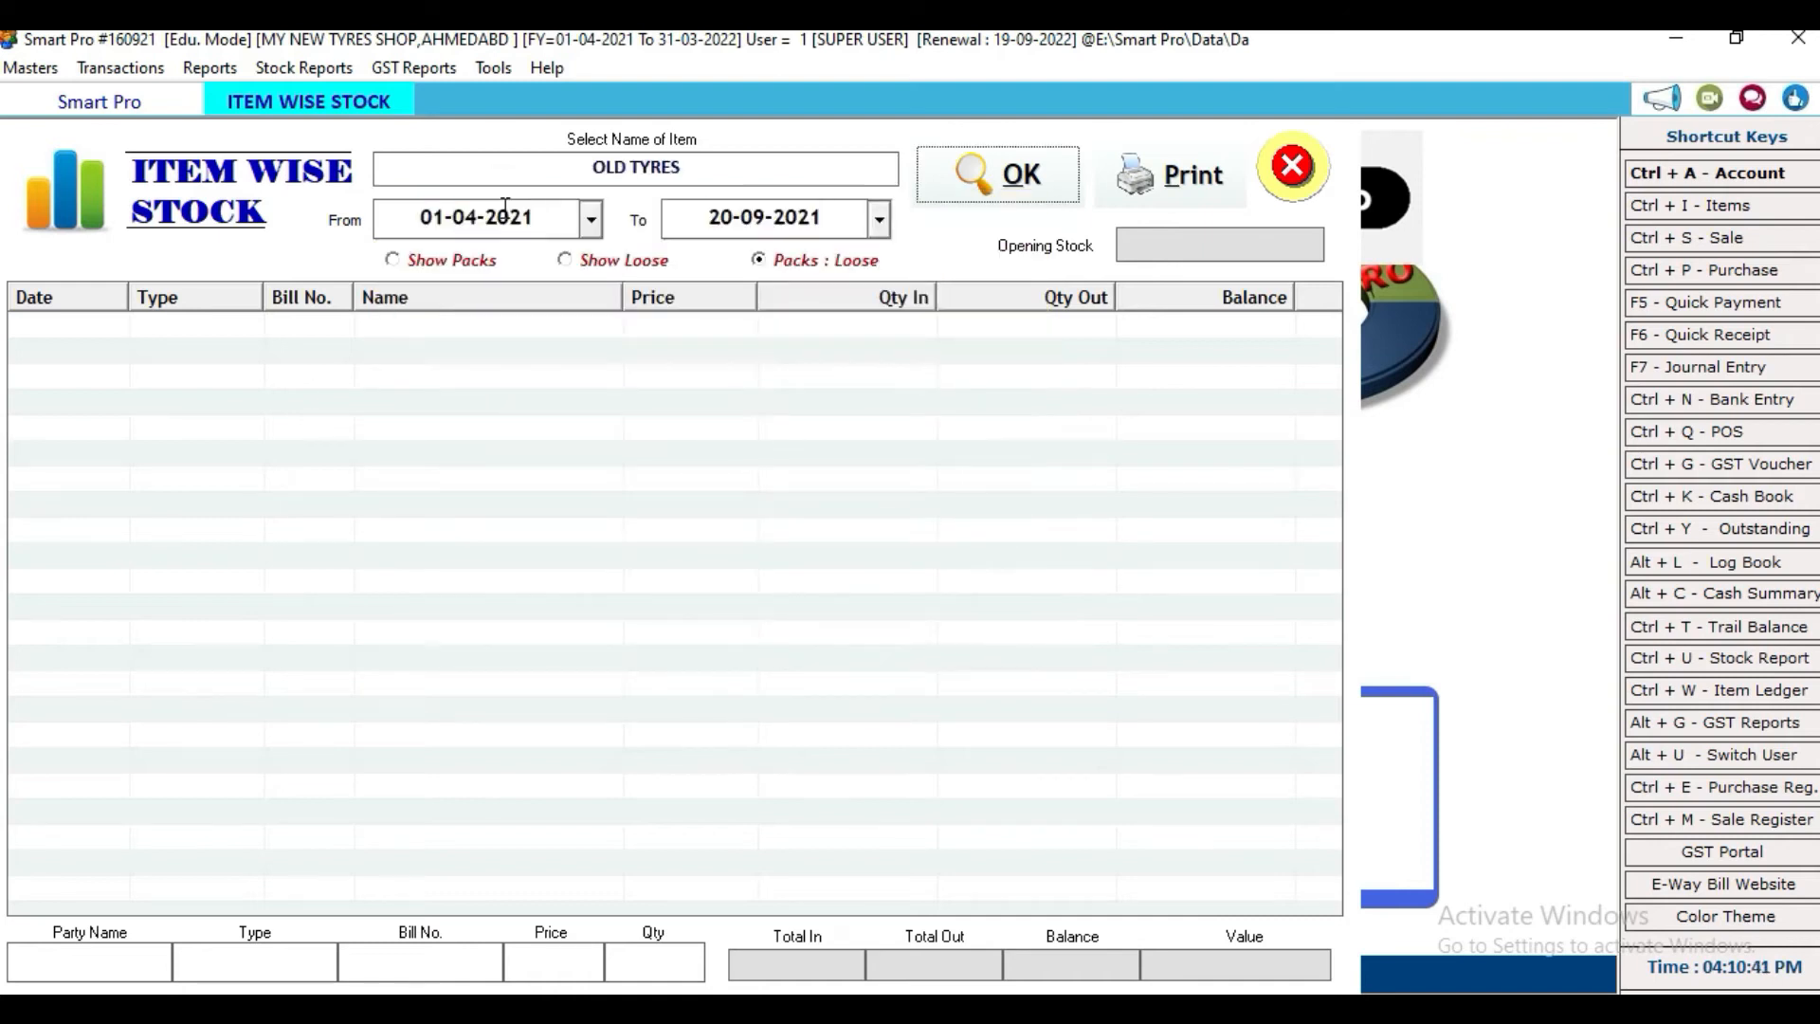
key(Return)
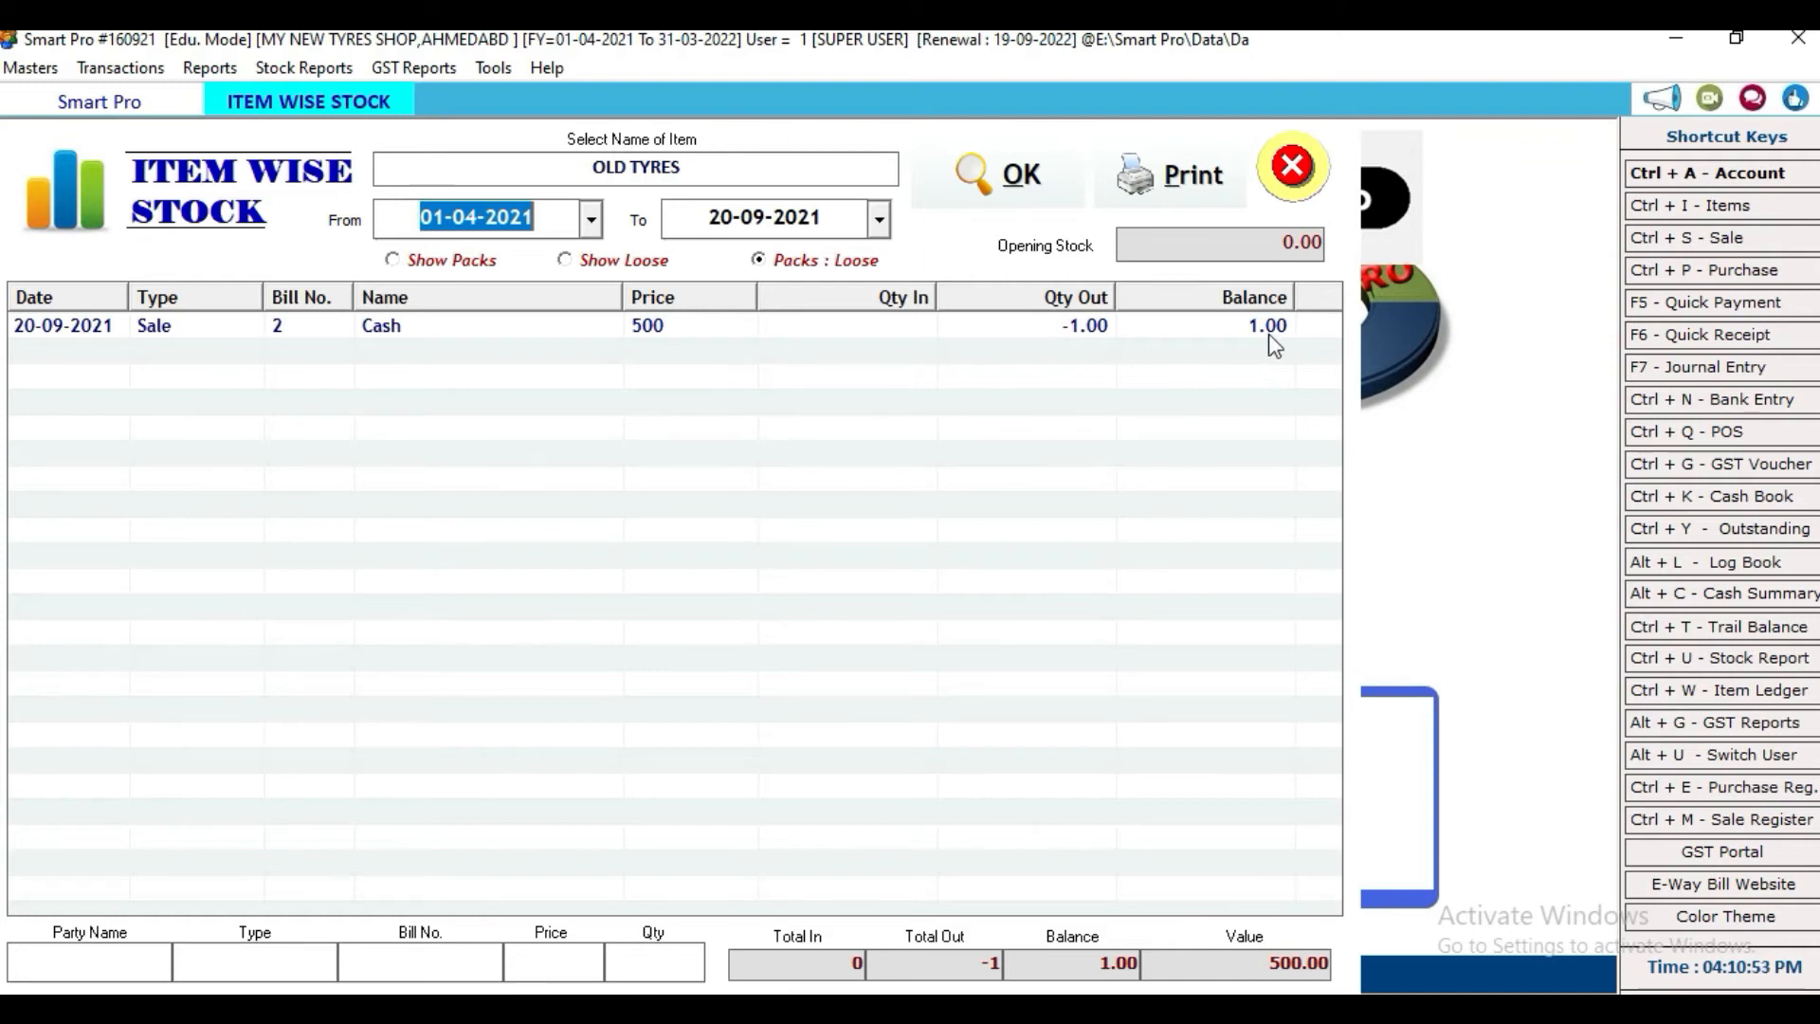
click(1292, 166)
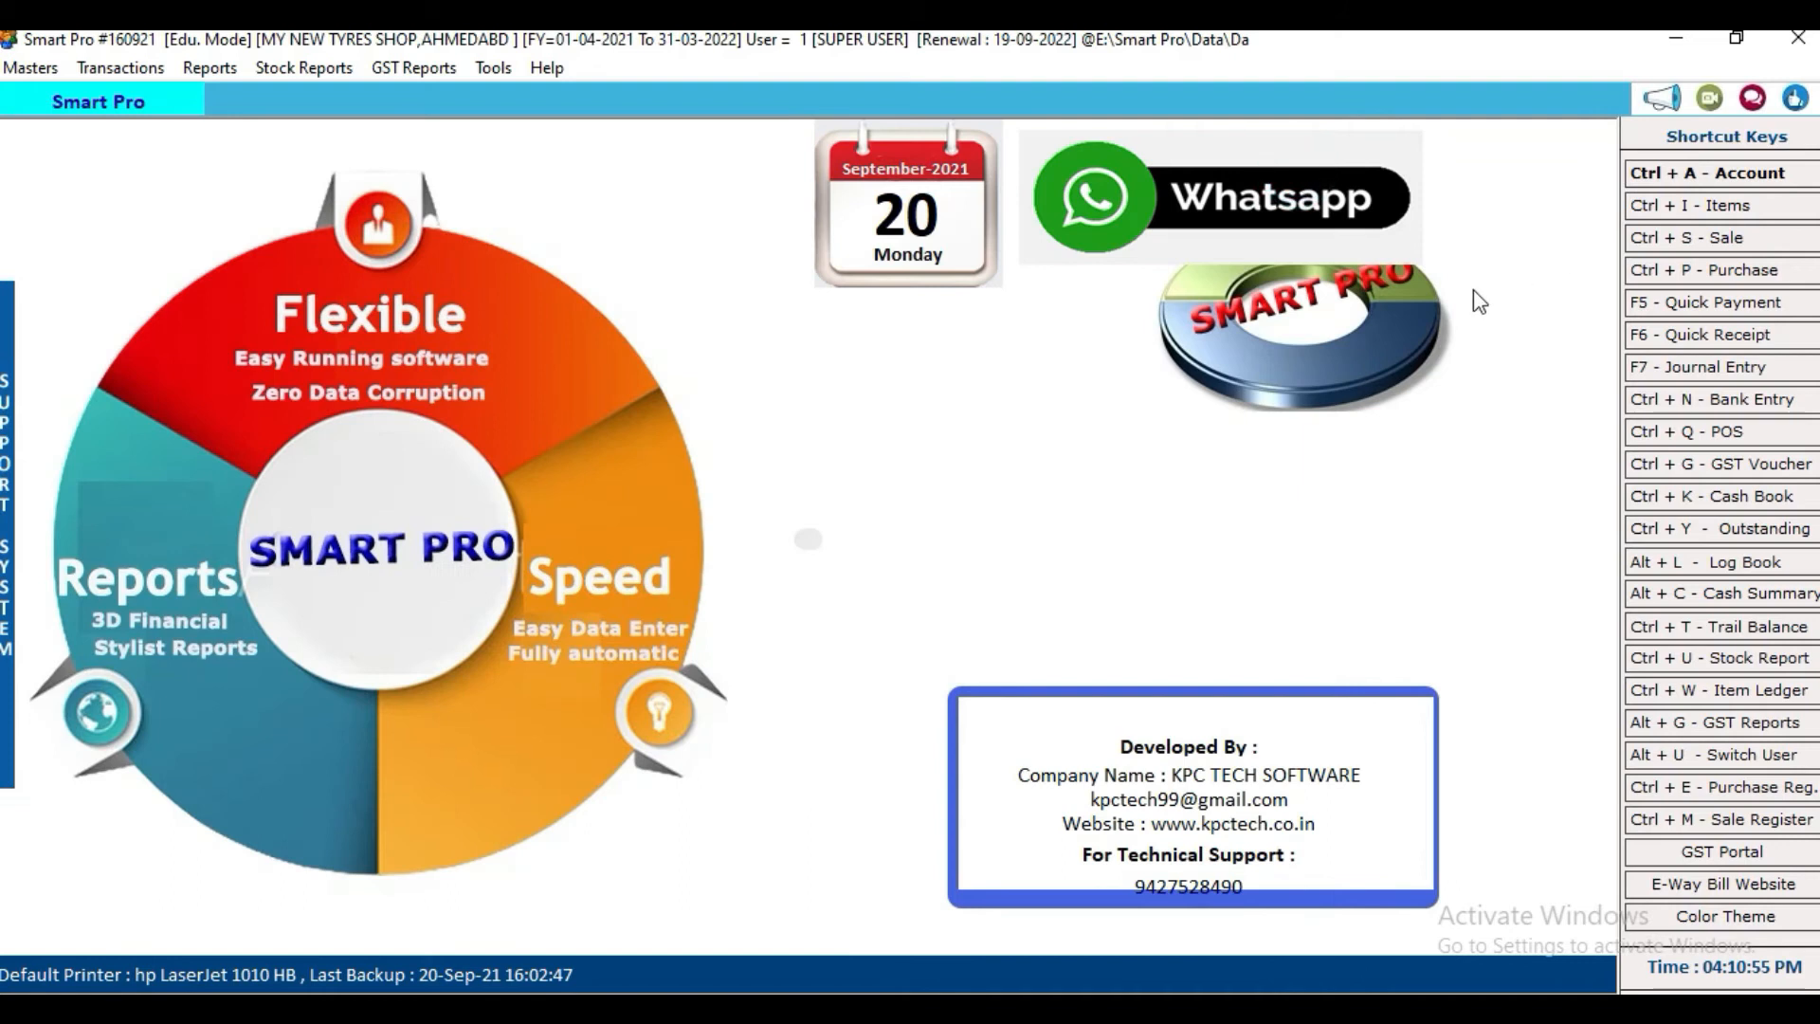
Step: Start a new cash sale bill with party Cash and enter the customer's name
click(1675, 239)
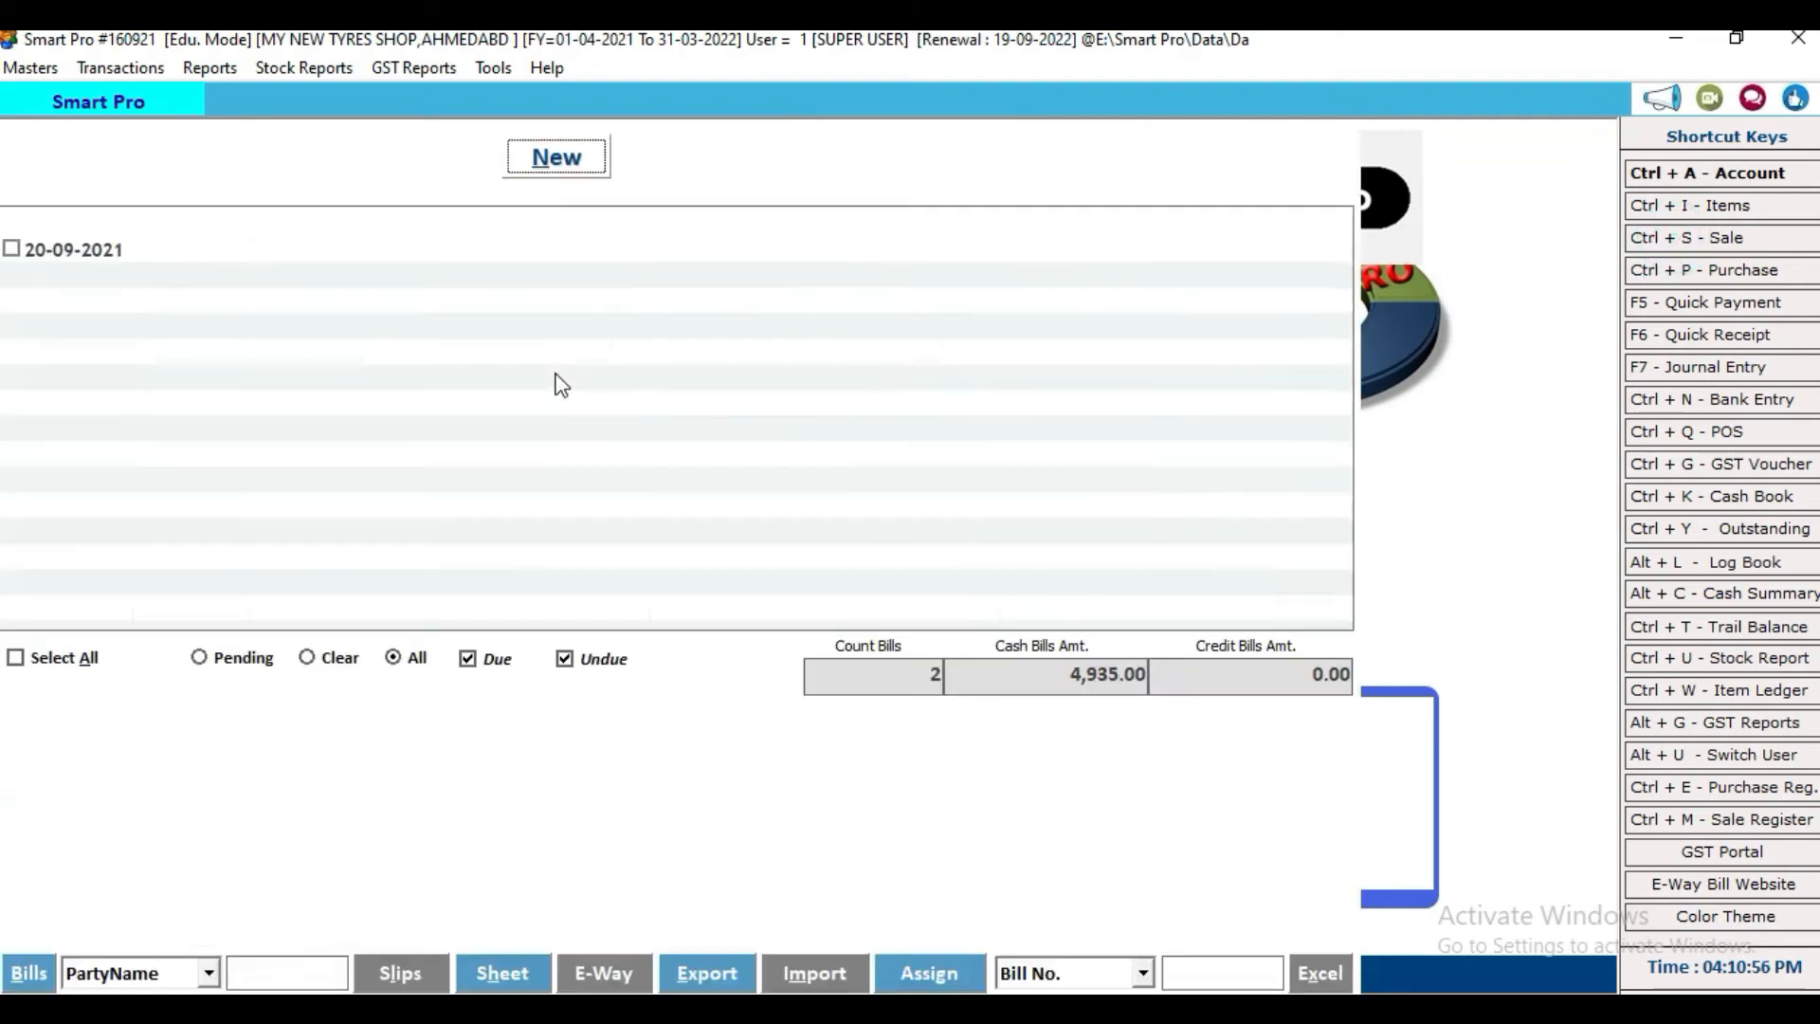
click(557, 155)
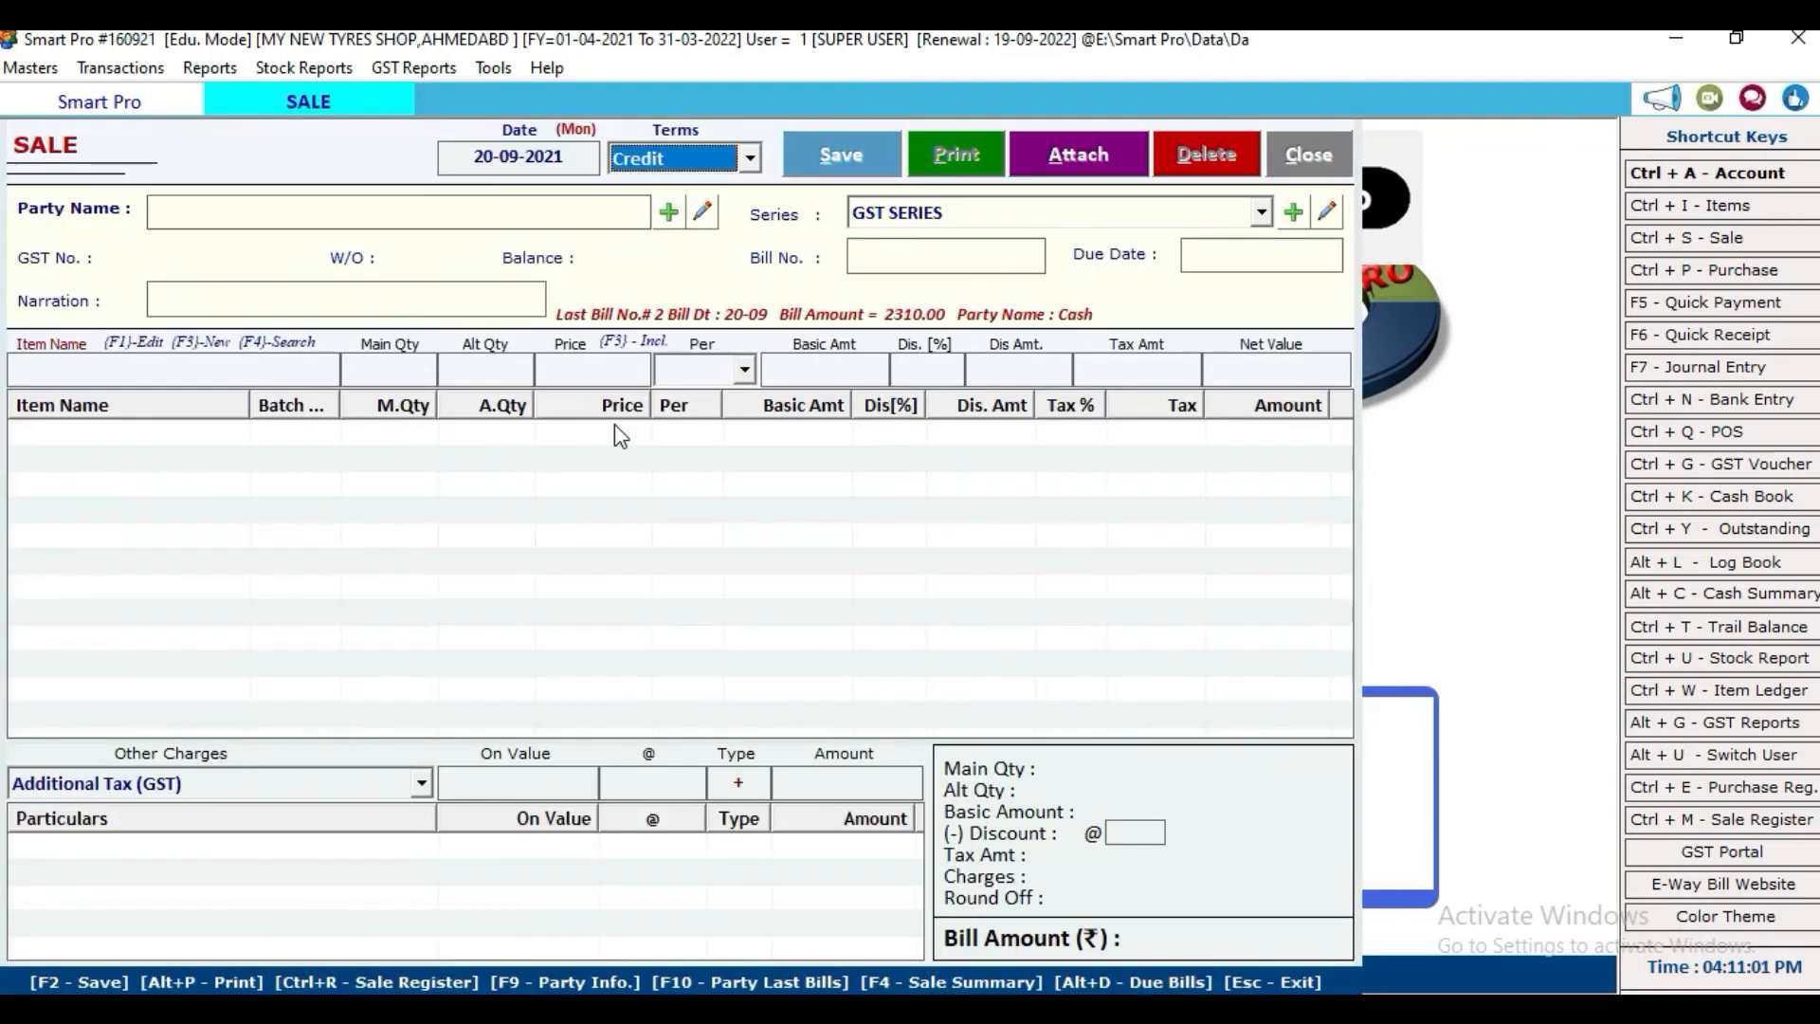
key(Down)
key(Return)
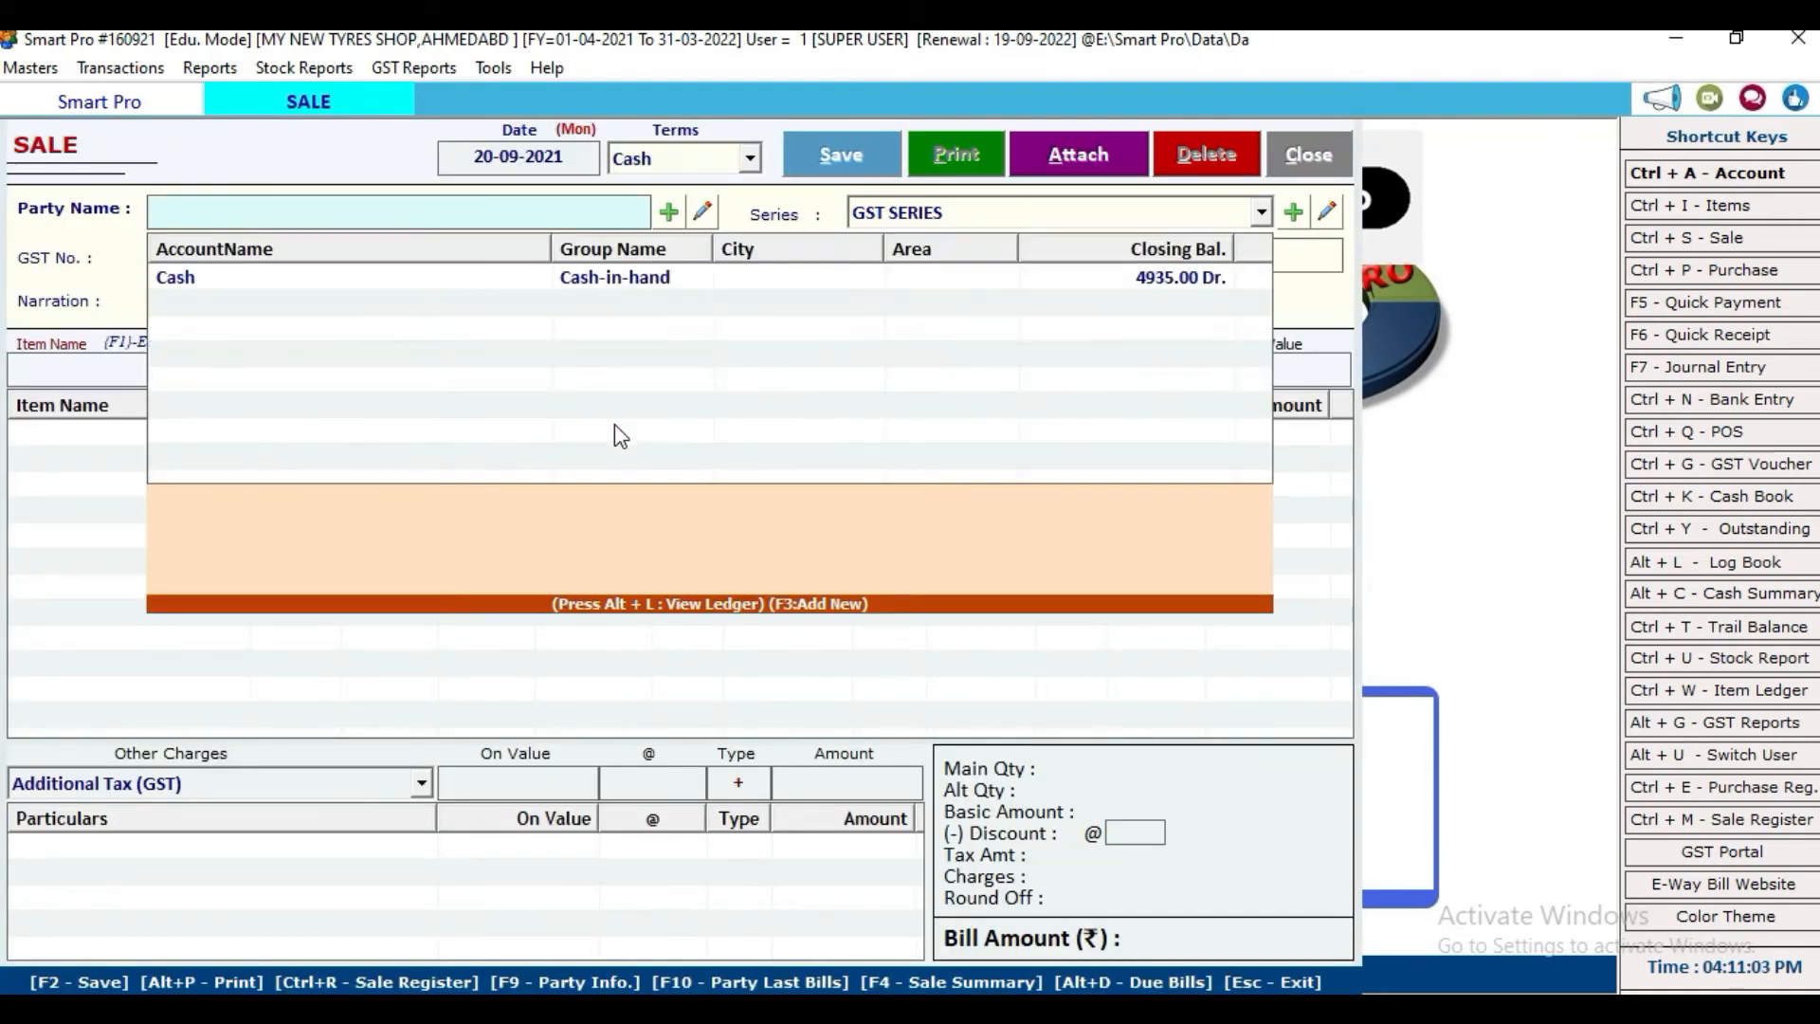
key(Down)
key(Return)
key(Return)
key(Return)
key(Return)
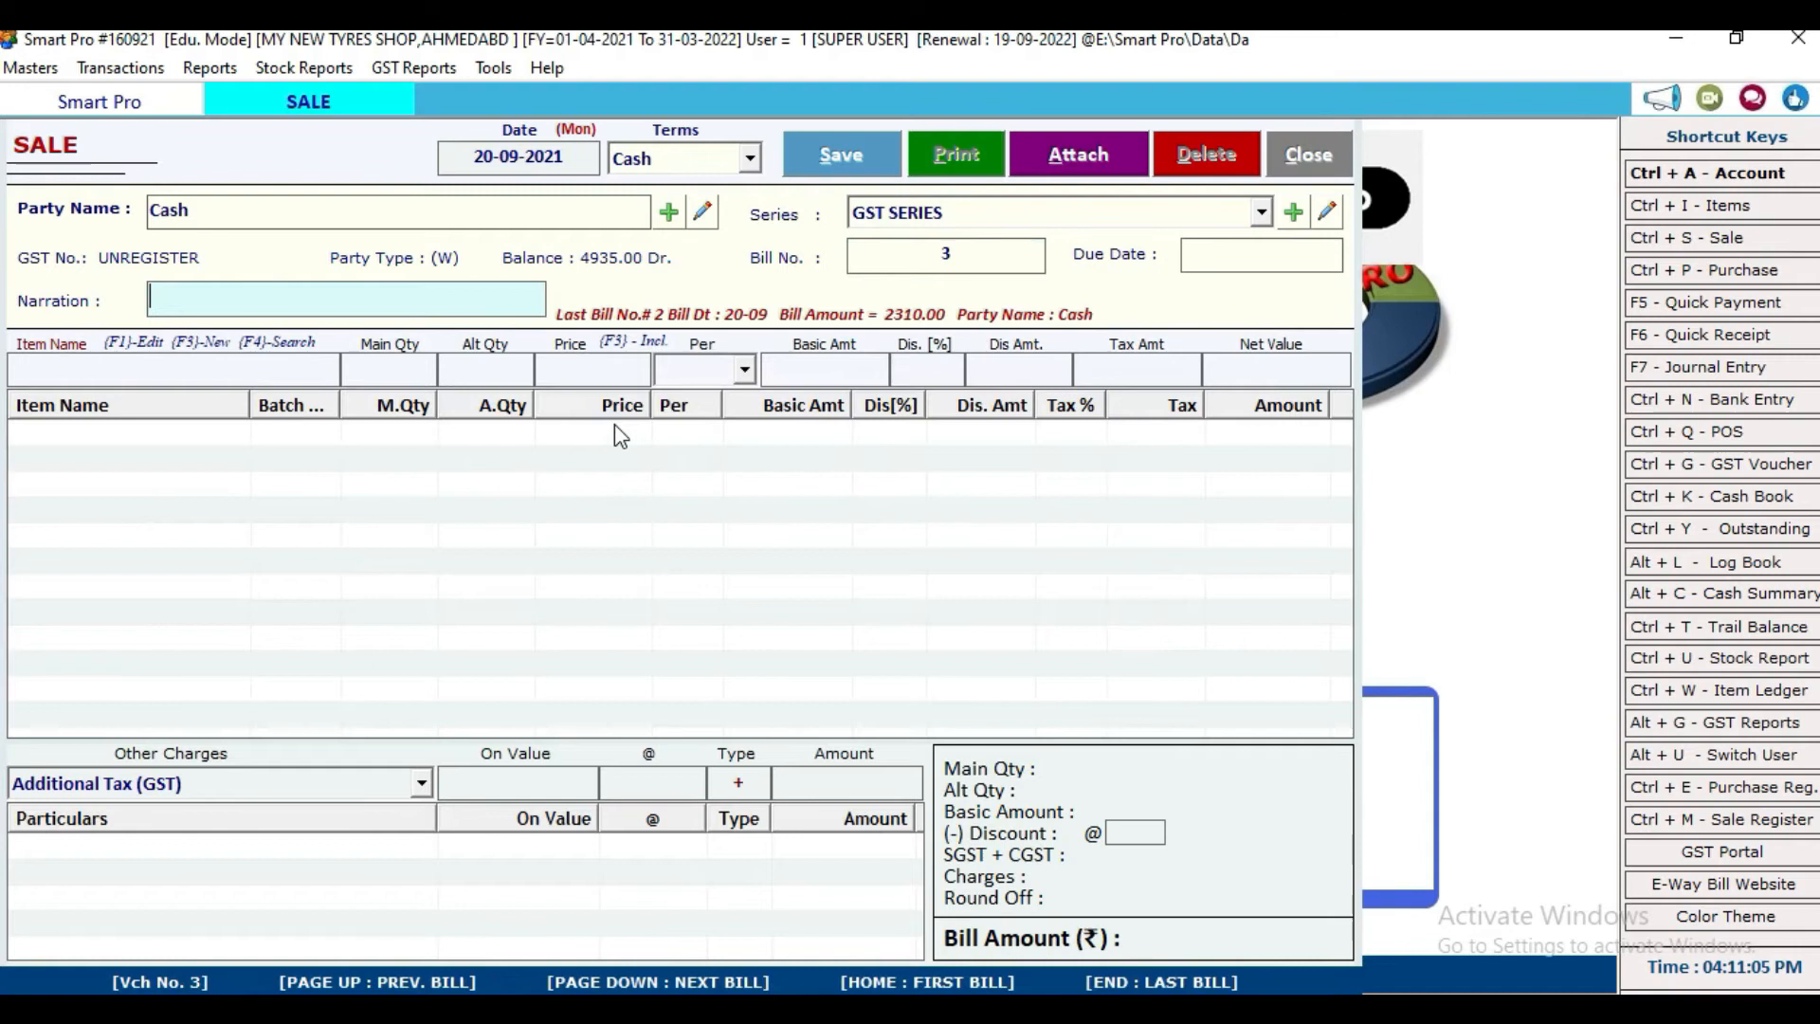
key(Return)
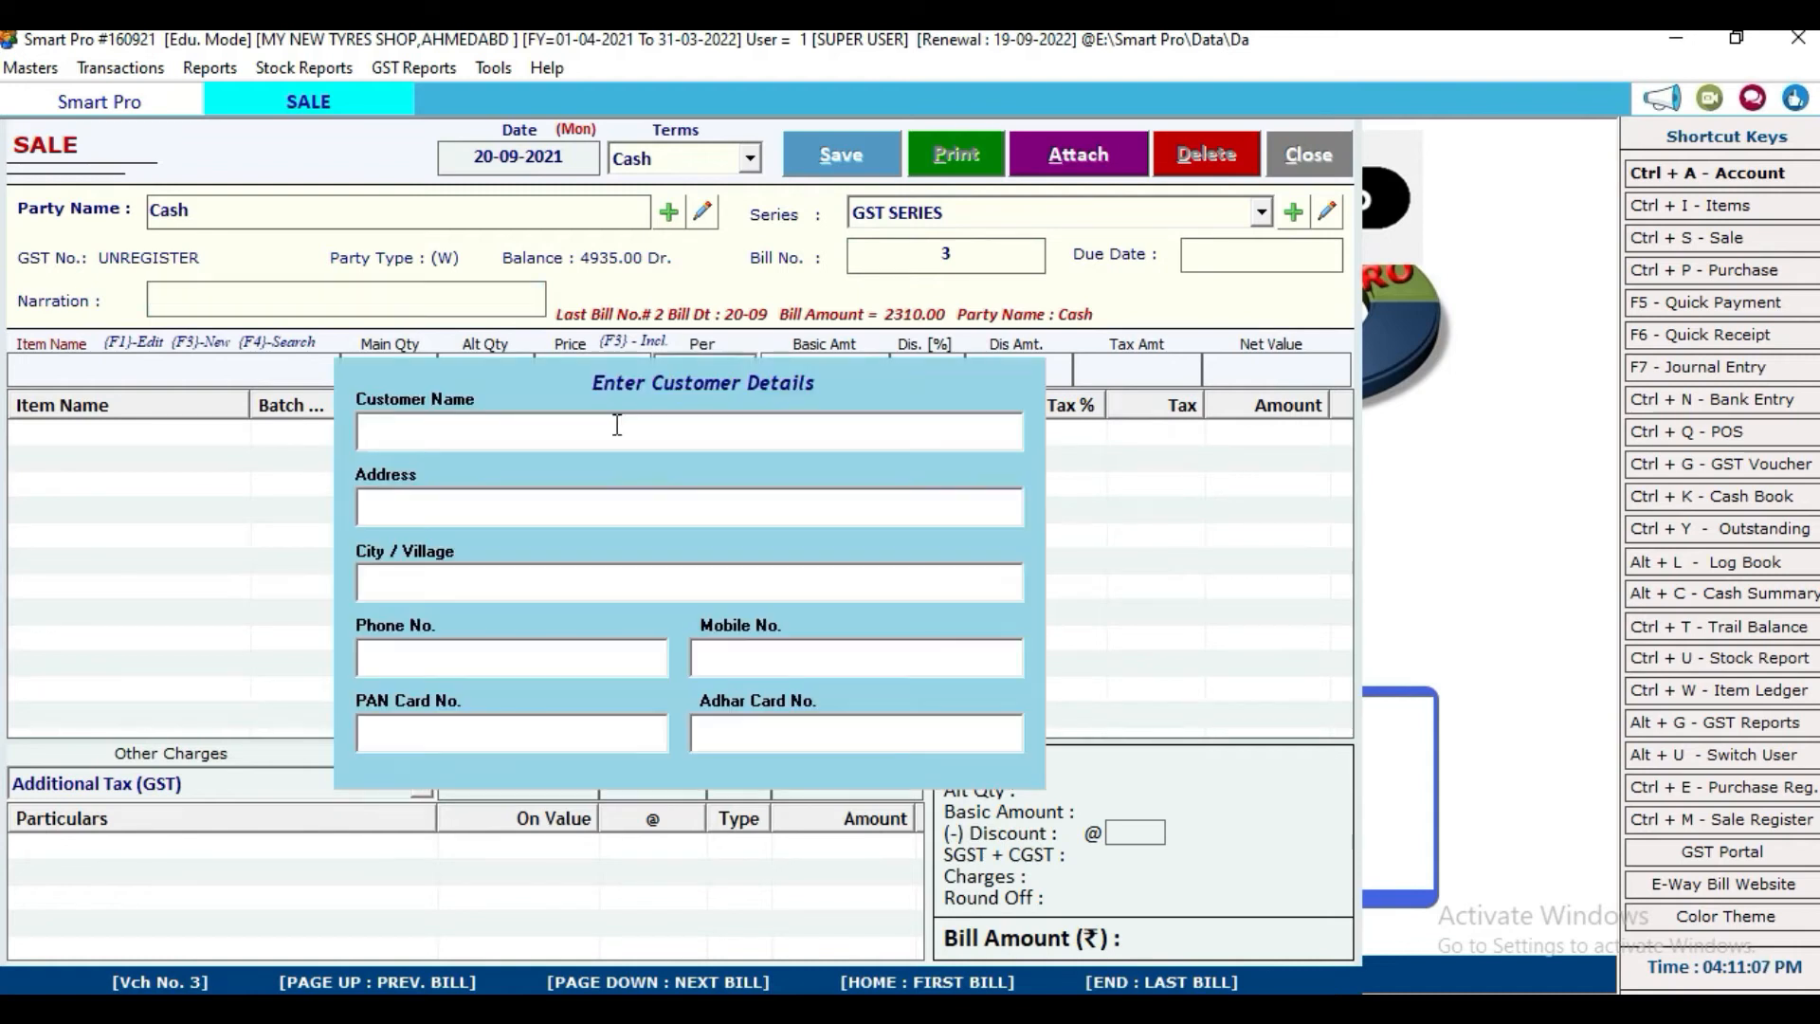
text(MANOJ)
Step: Add one OLD TYRES at 700 with tax amount 0 to the bill
key(Return)
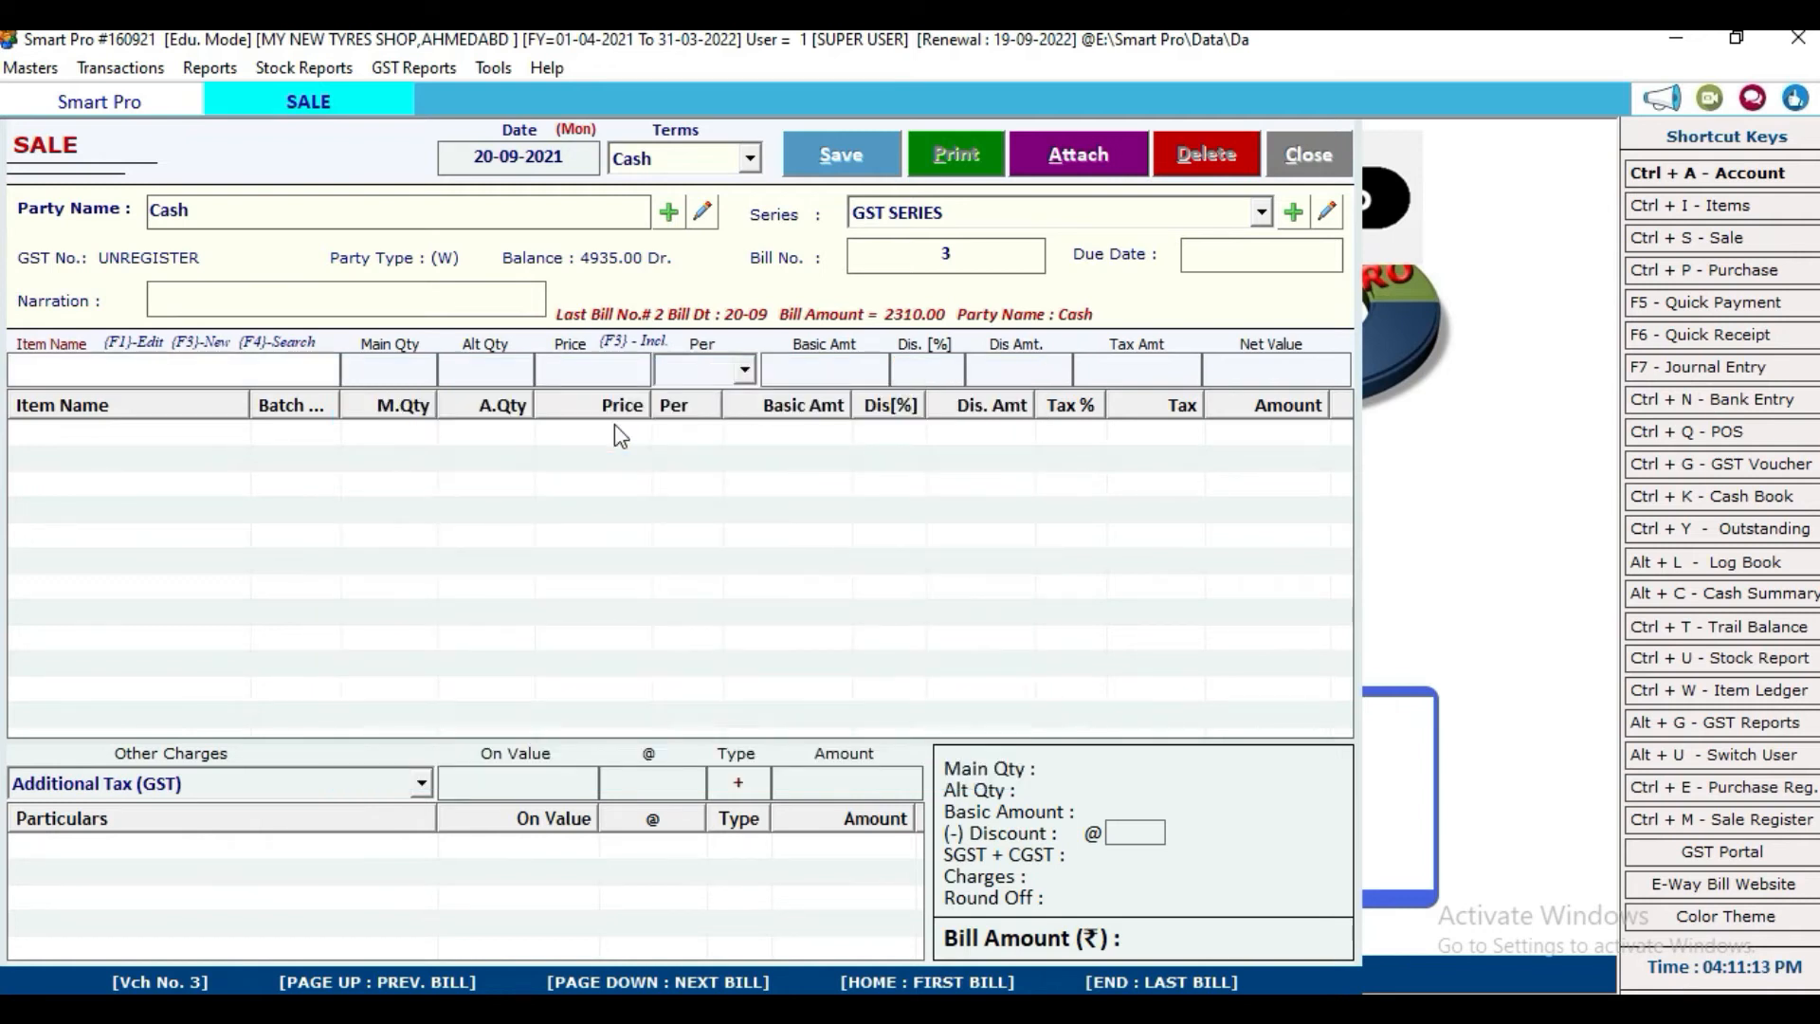
text(O)
key(Down)
key(Return)
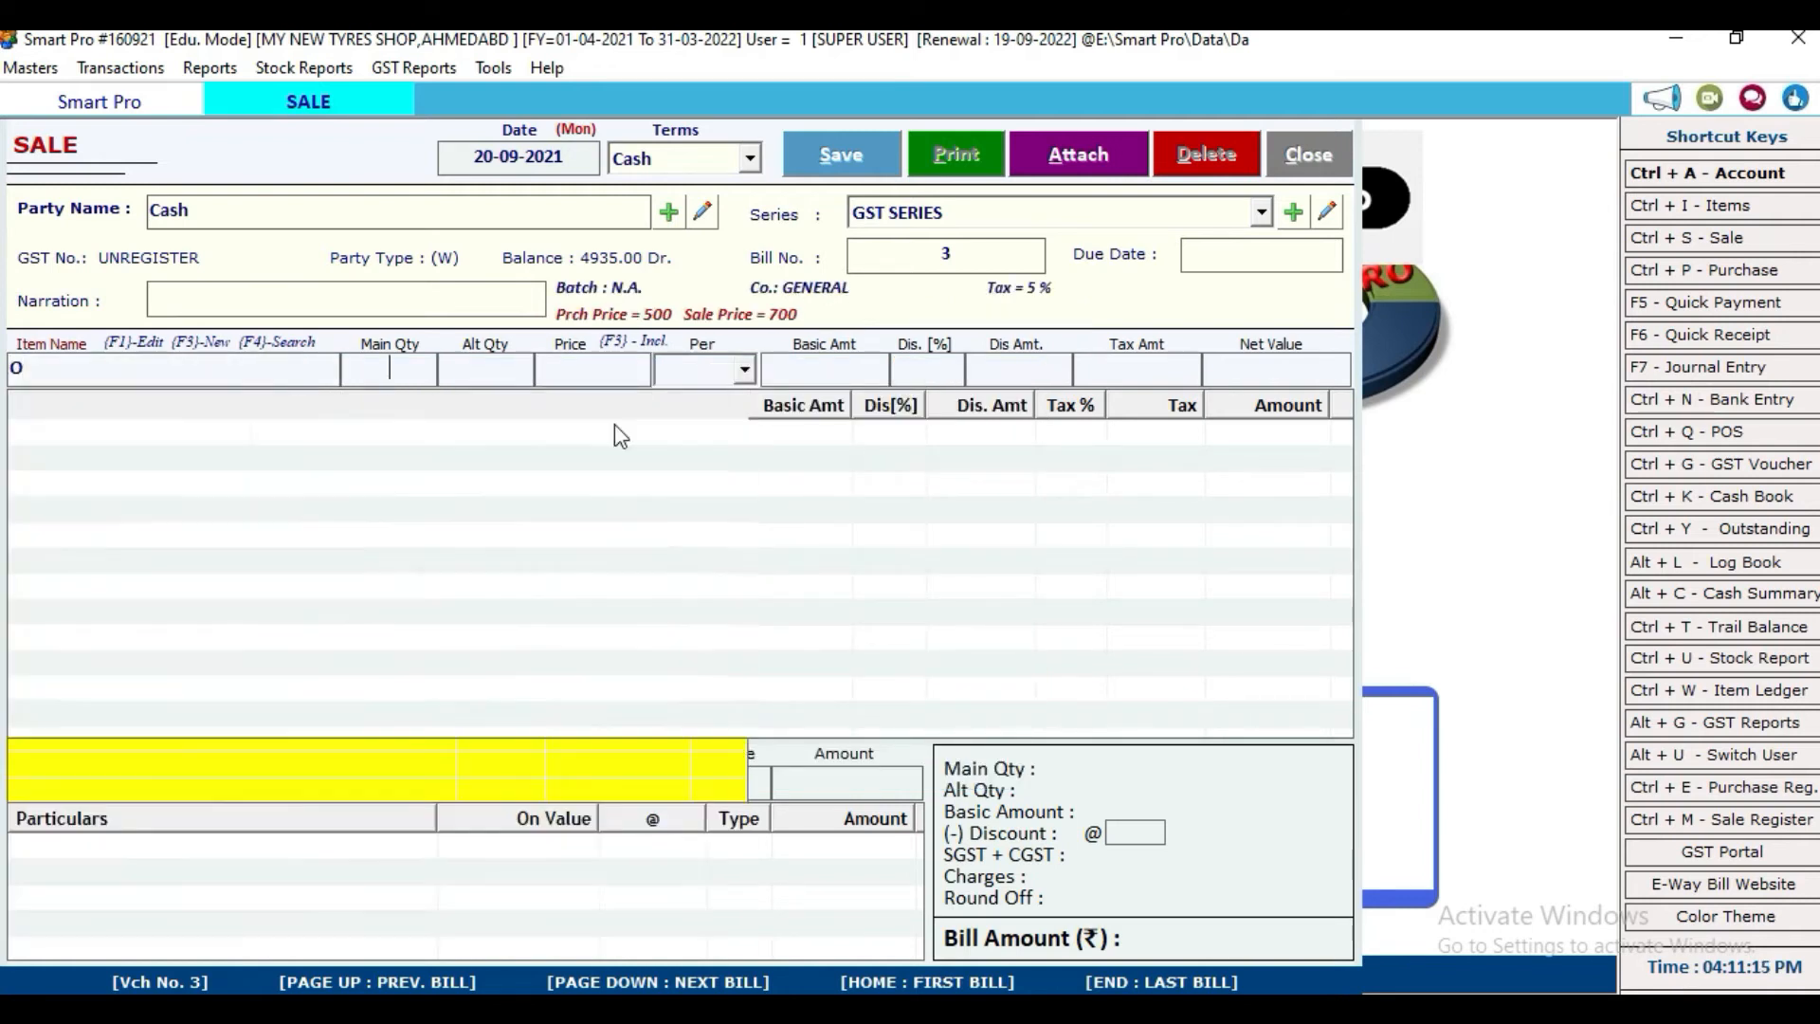
text(1)
key(Return)
key(Return)
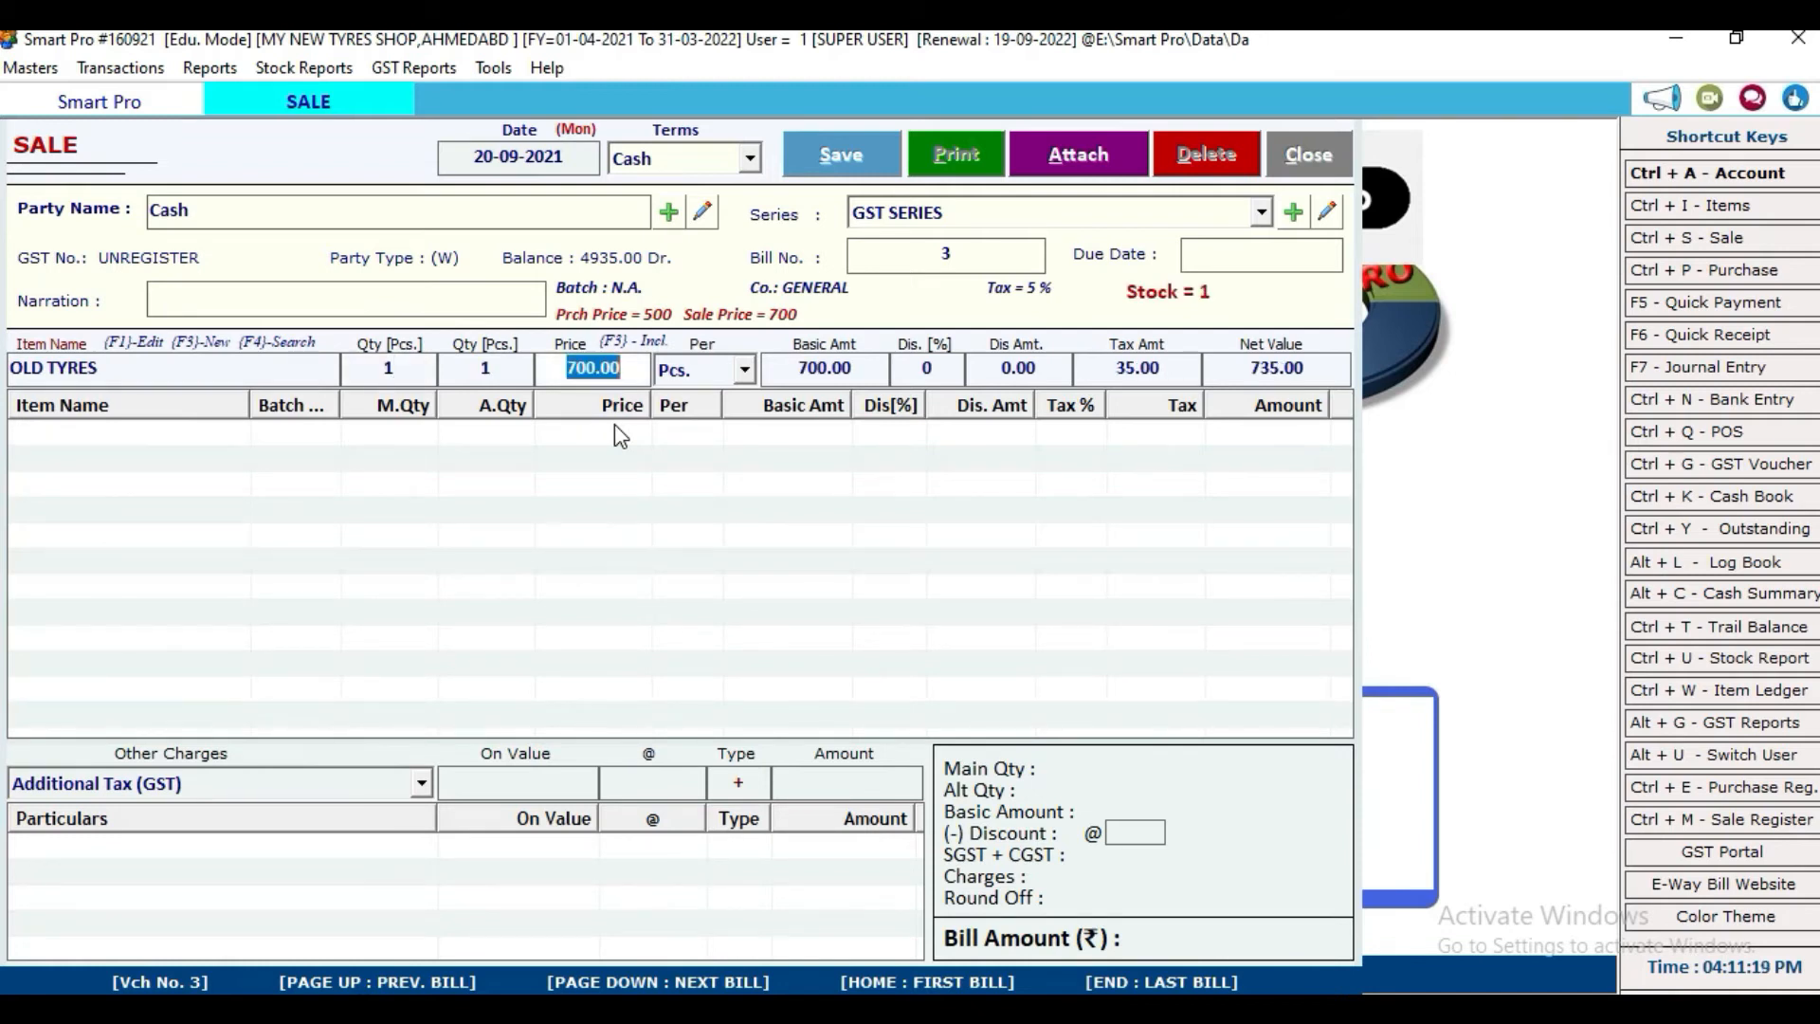
key(Return)
key(Return)
key(Return)
key(Return)
key(Return)
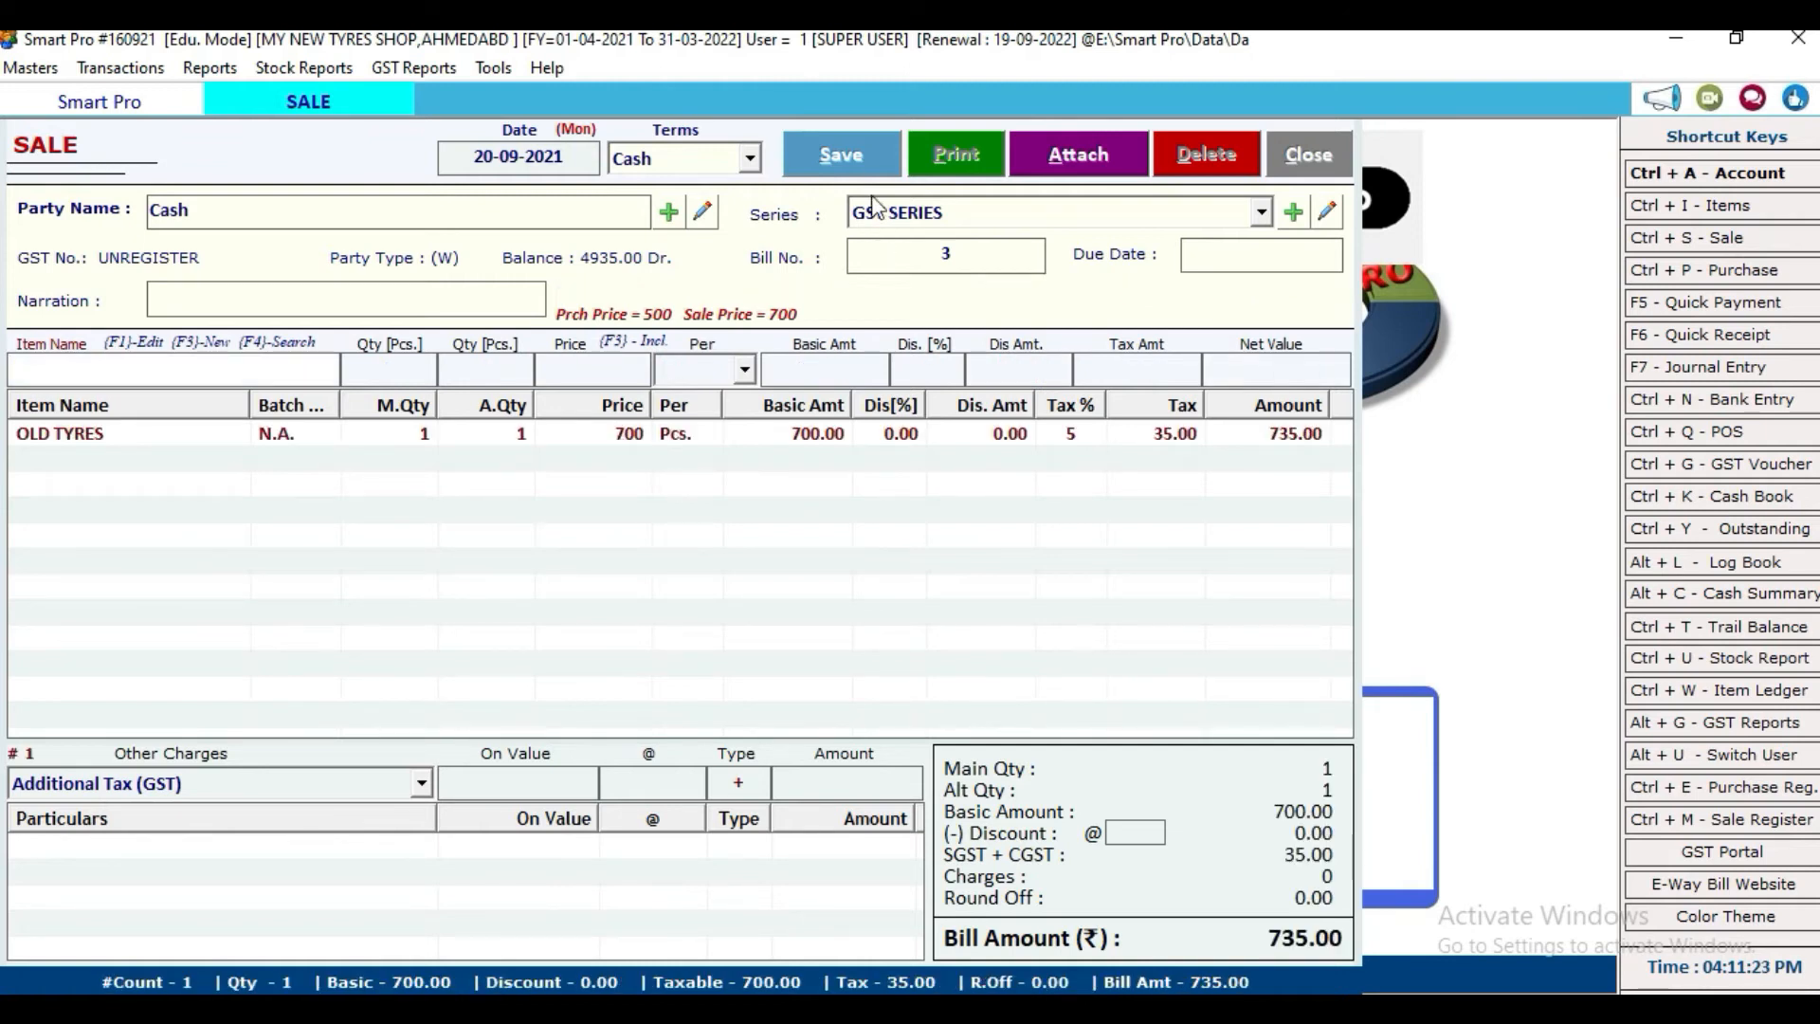
double_click(877, 434)
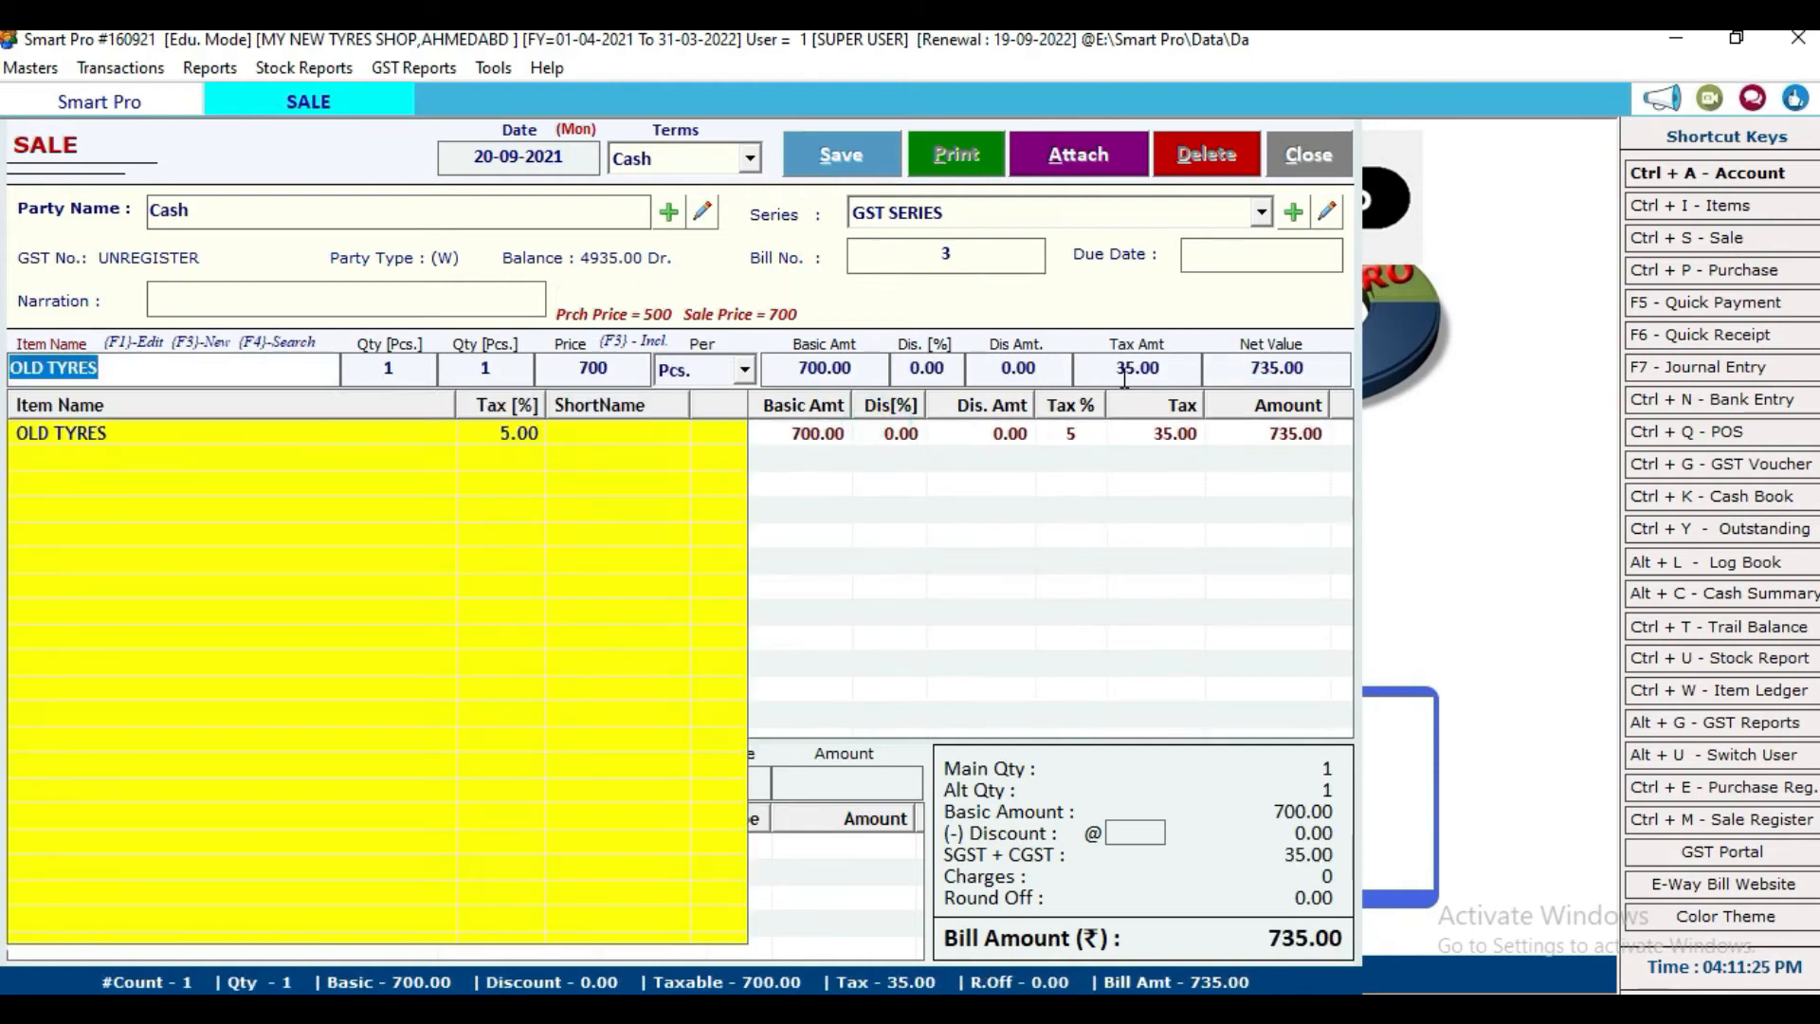
click(1125, 377)
text(0)
key(Return)
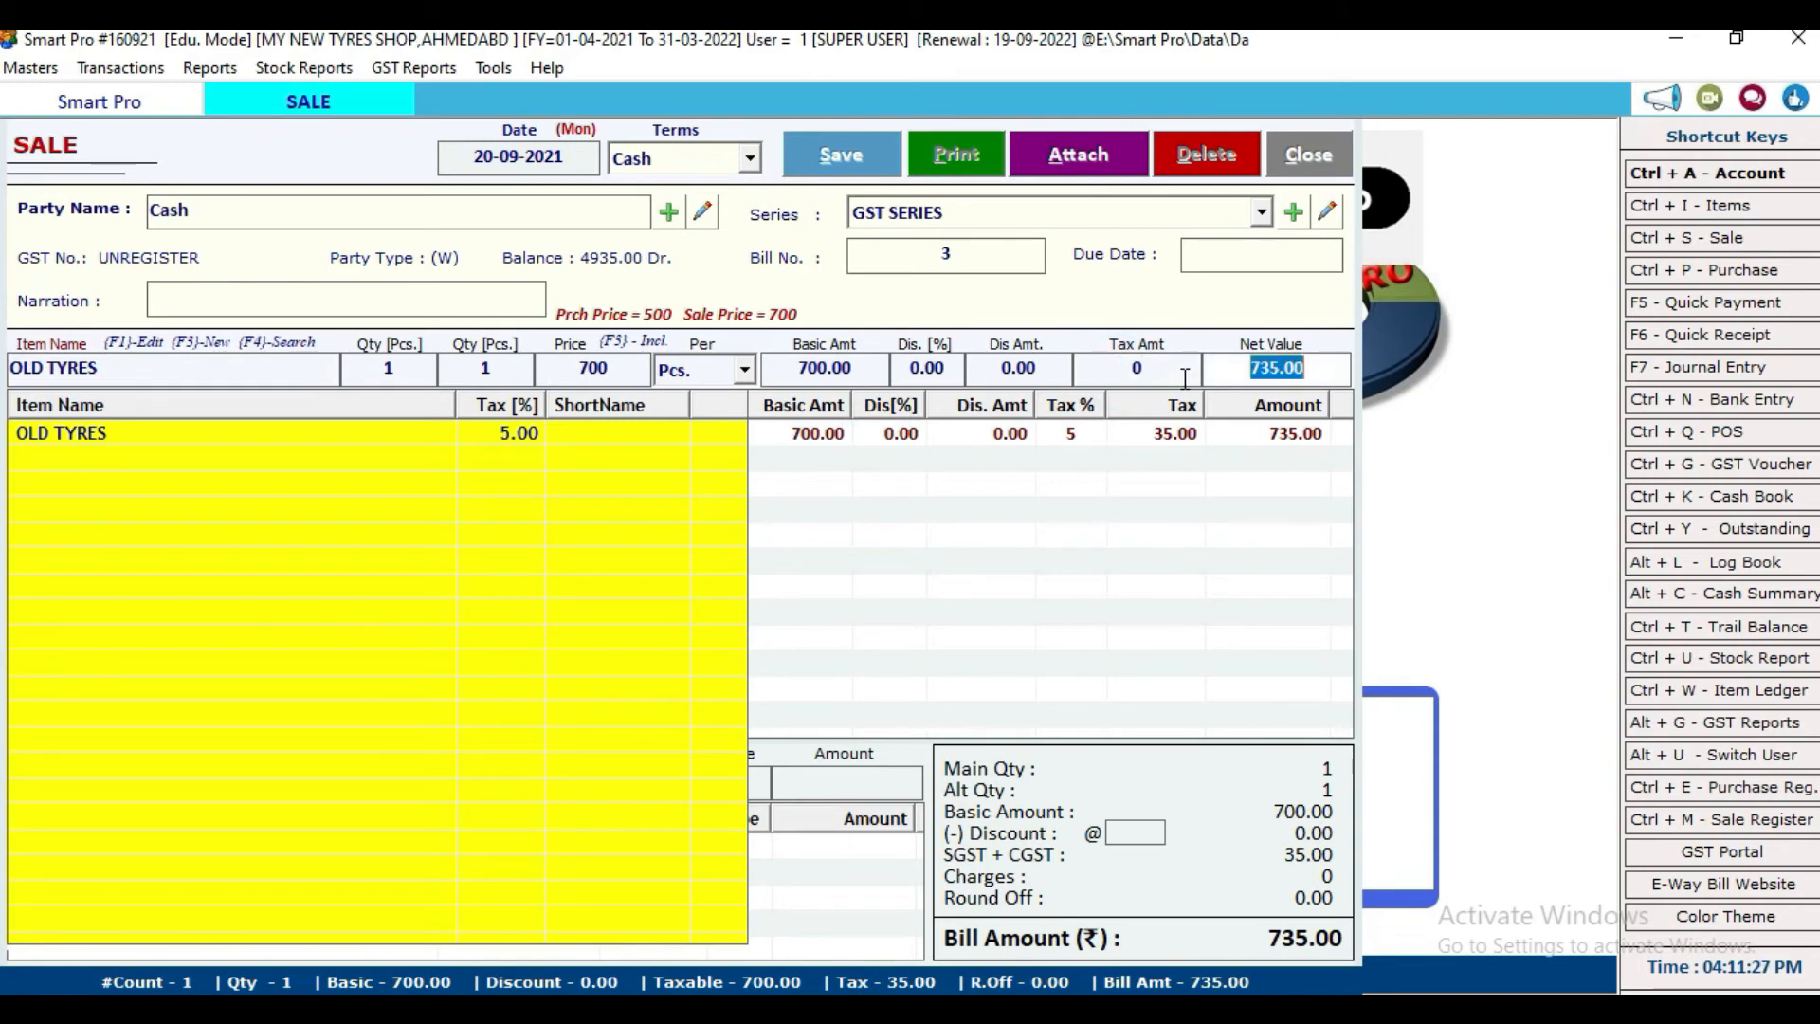
key(Return)
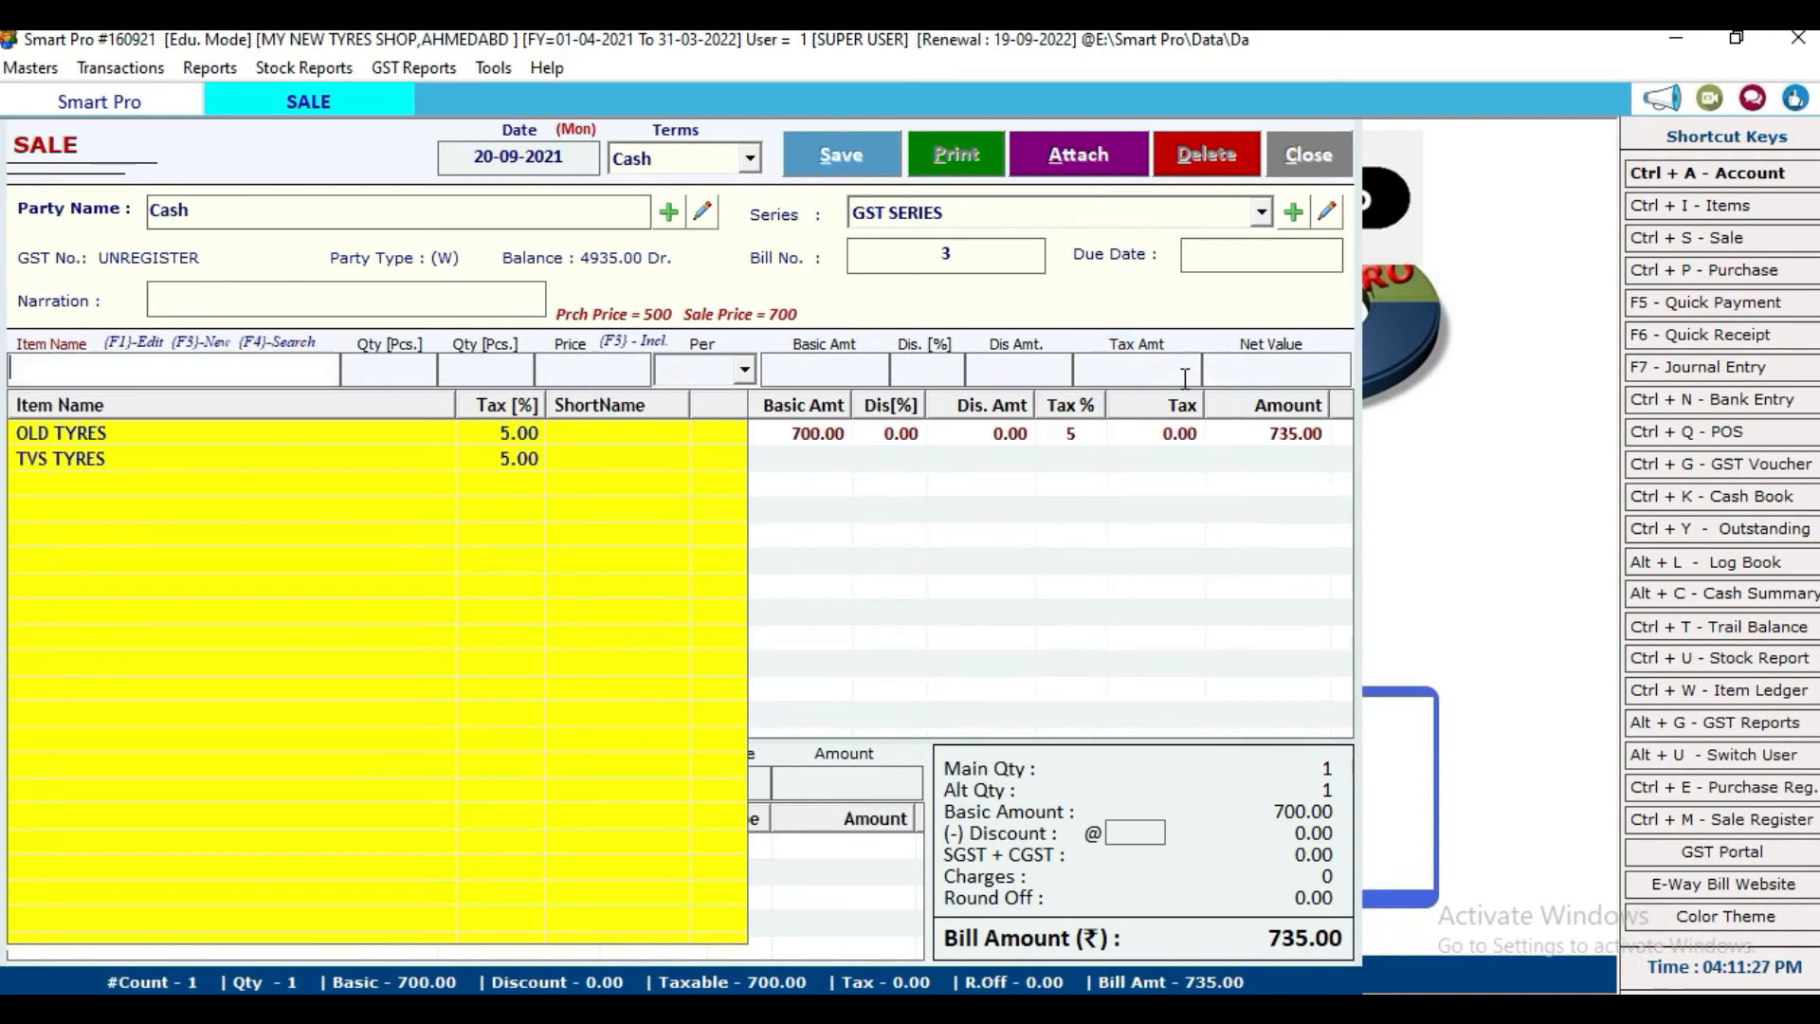
Step: Save bill 3, accept printing, and choose the GST bill format
click(807, 152)
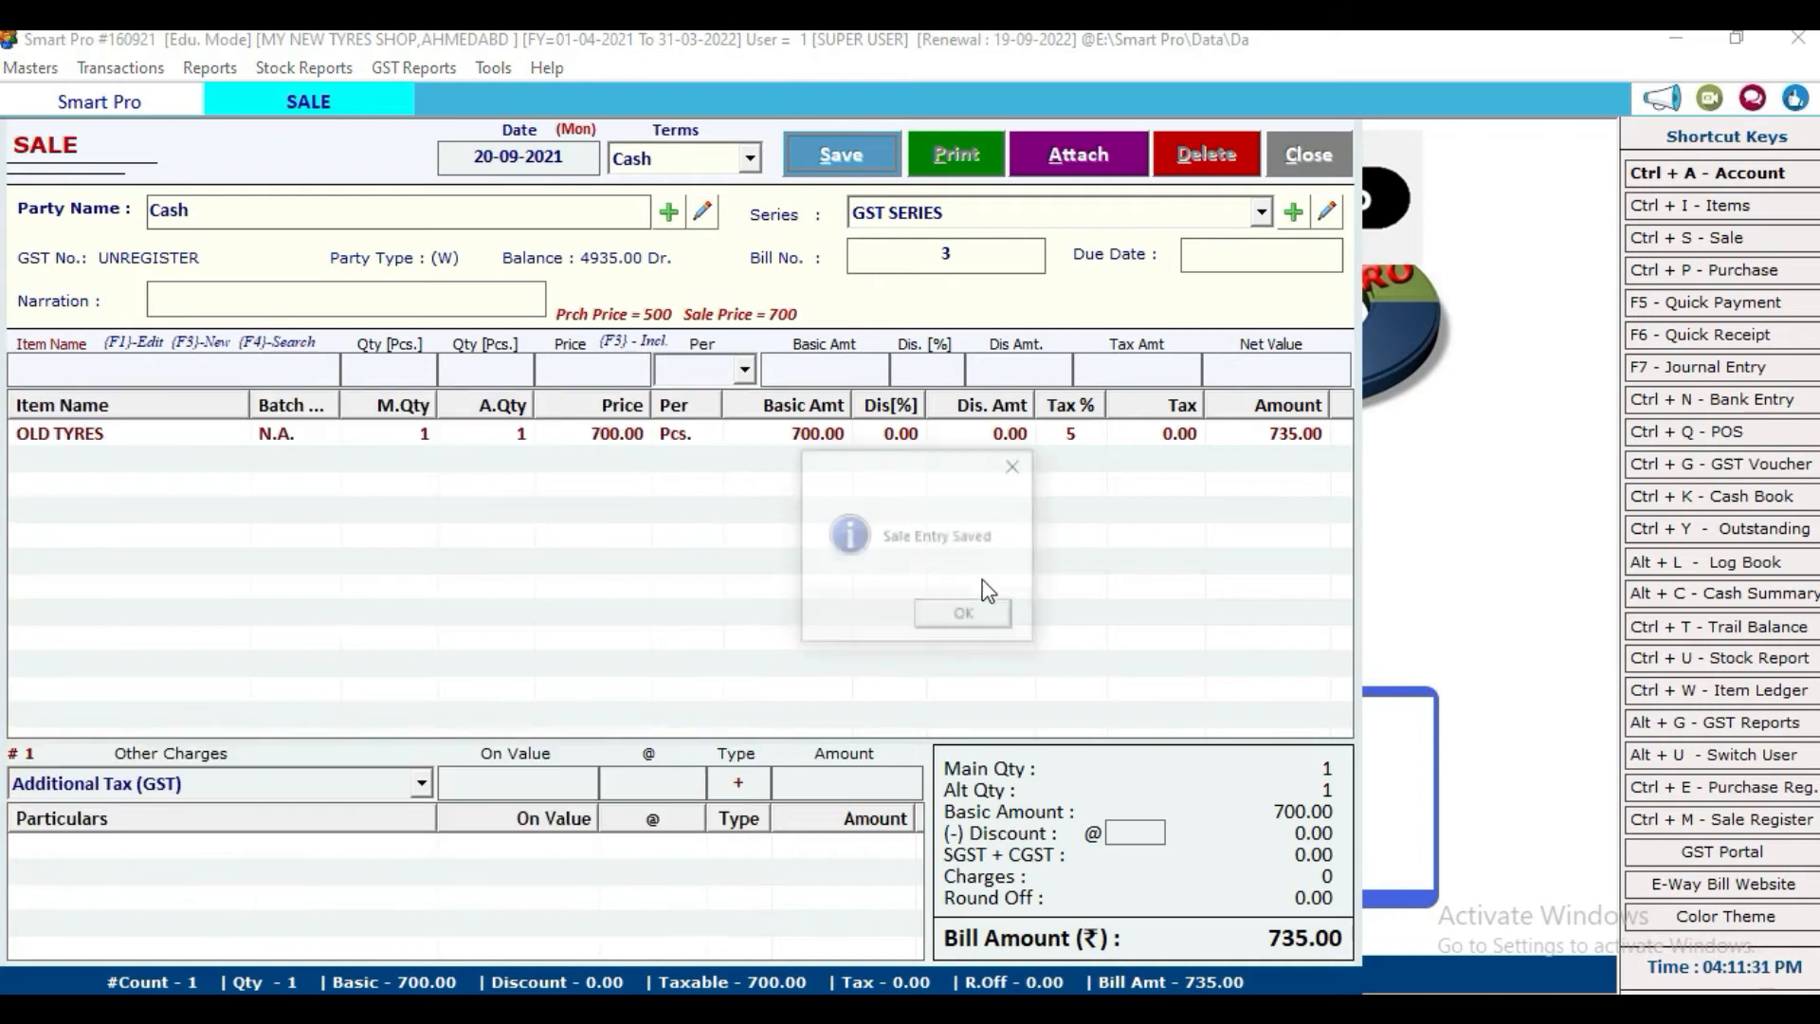
click(963, 615)
click(857, 616)
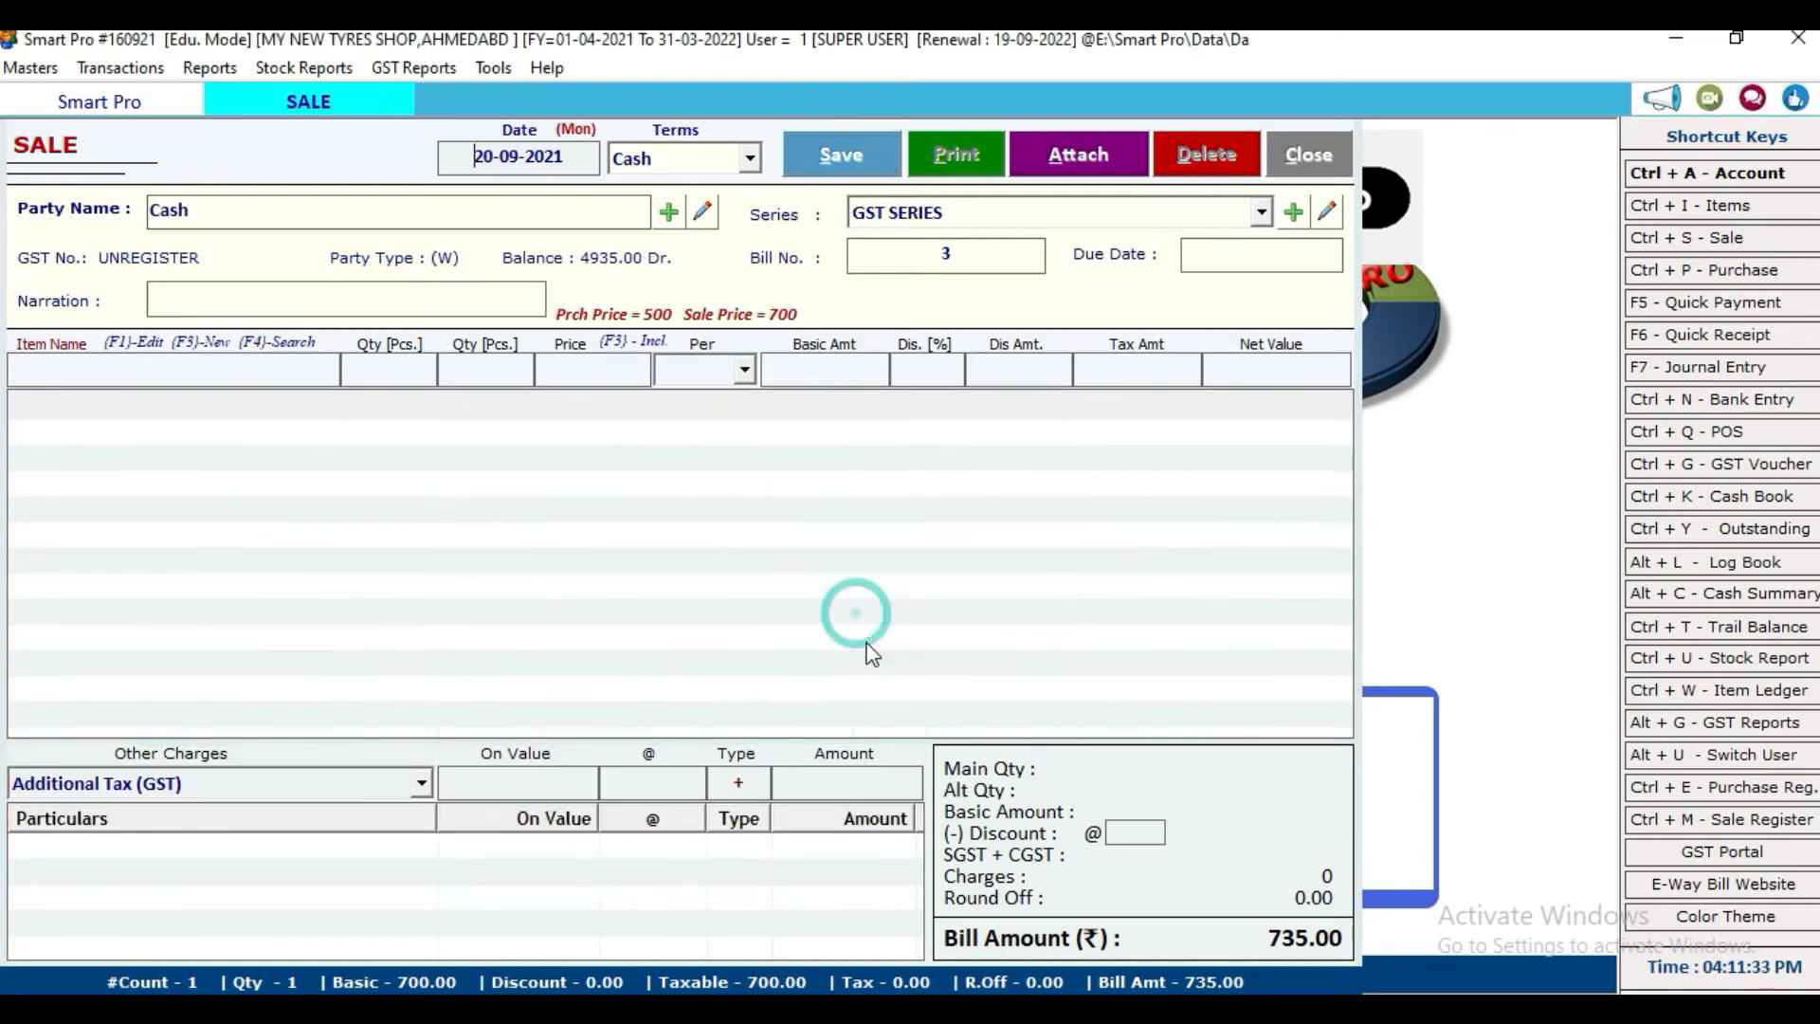
click(317, 781)
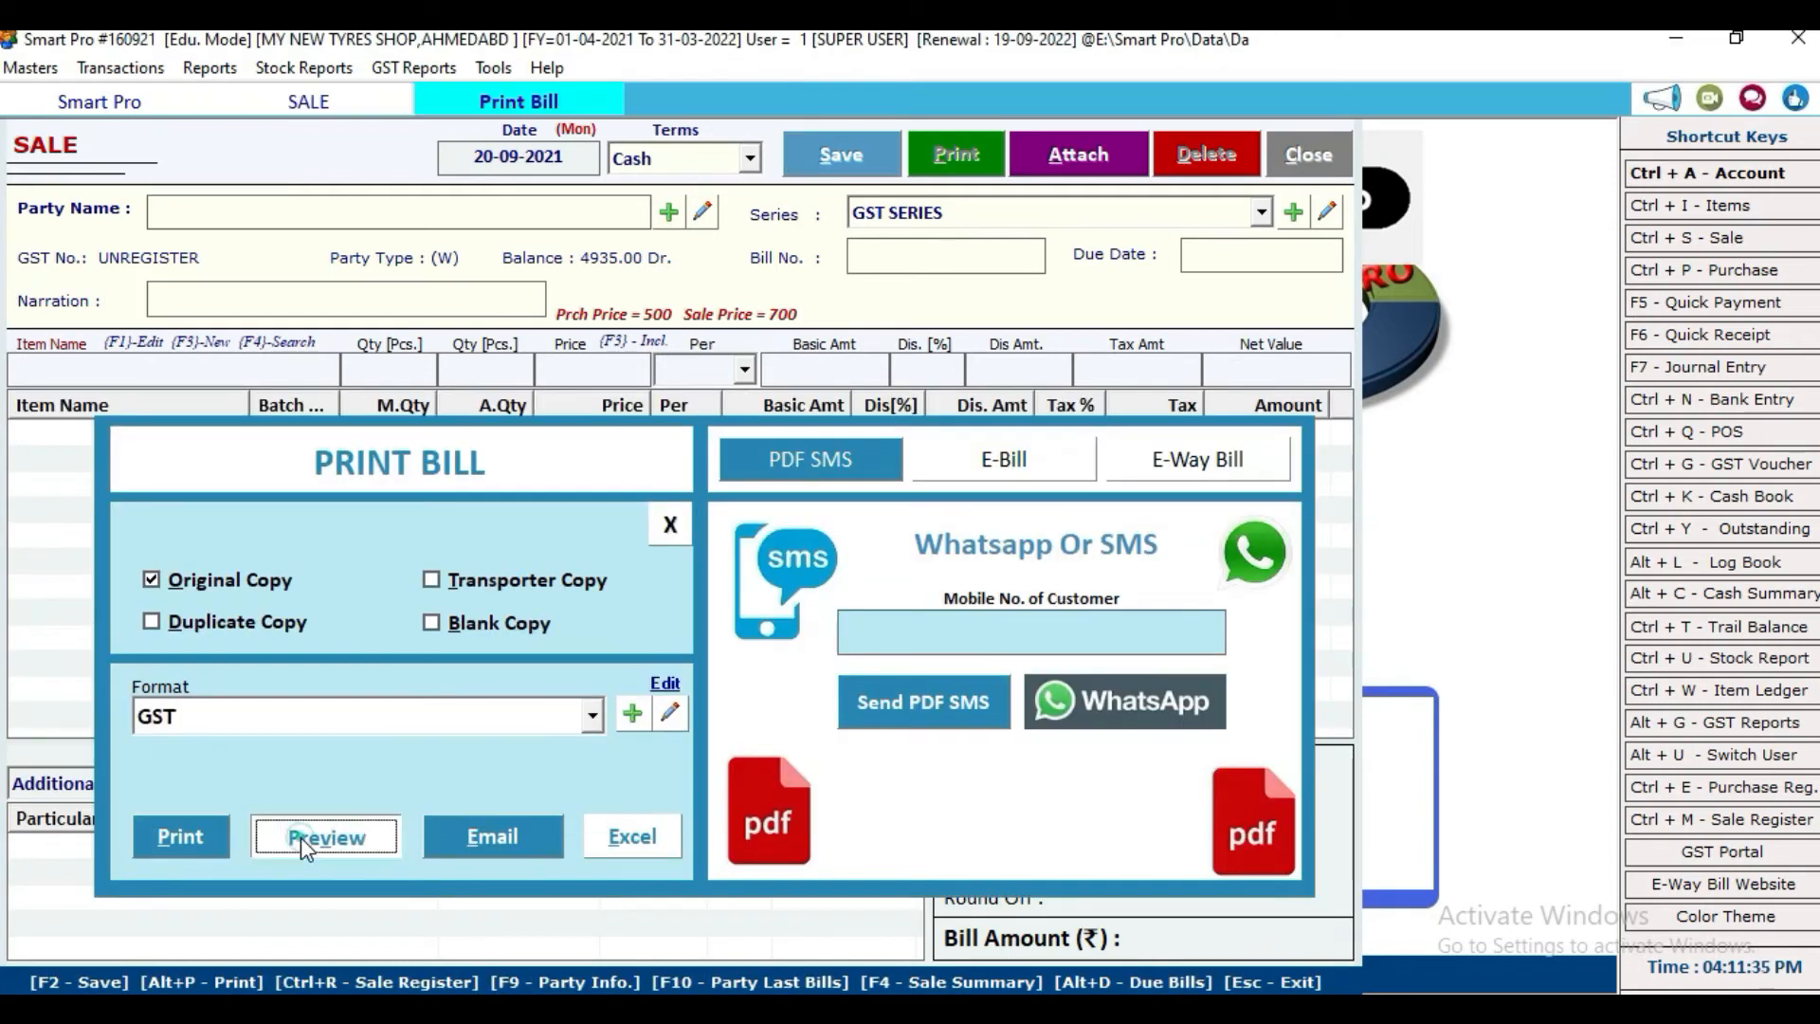
Step: Preview bill 3's GST invoice totalling 735.00, then close the preview, print options and Sale screen
click(300, 838)
scroll(852, 645, down, 5)
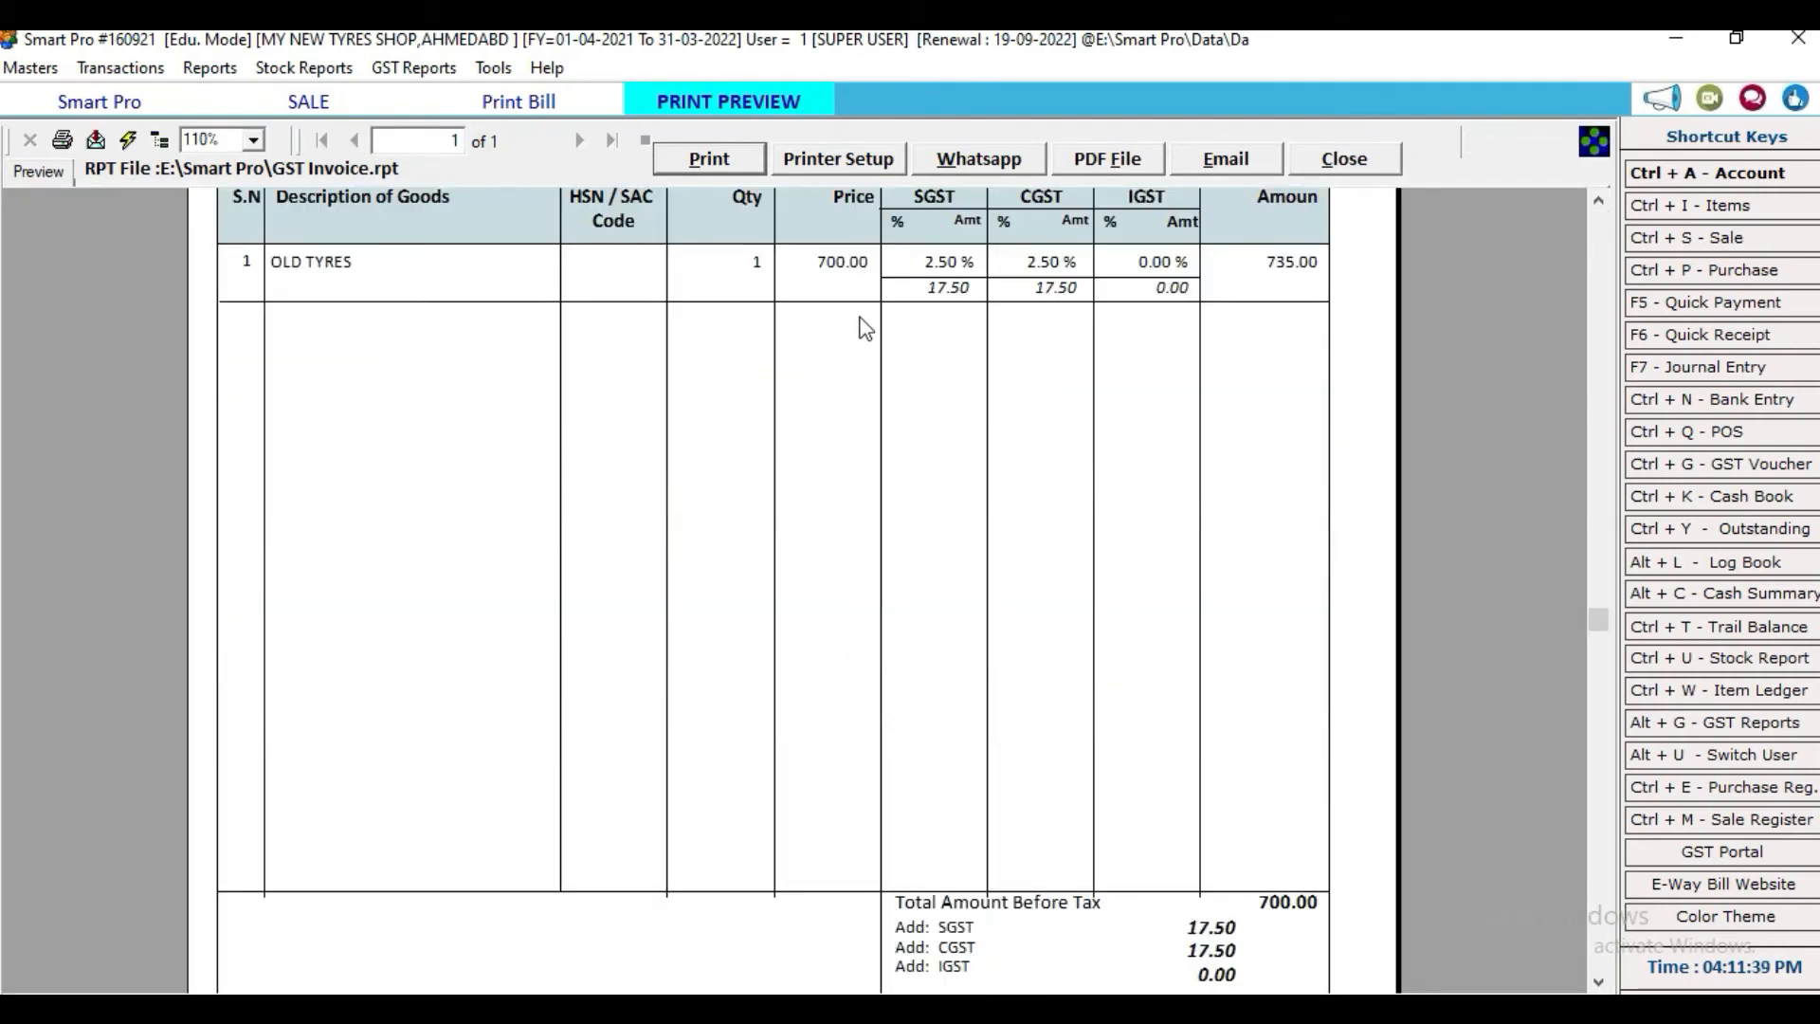
scroll(1066, 580, down, 4)
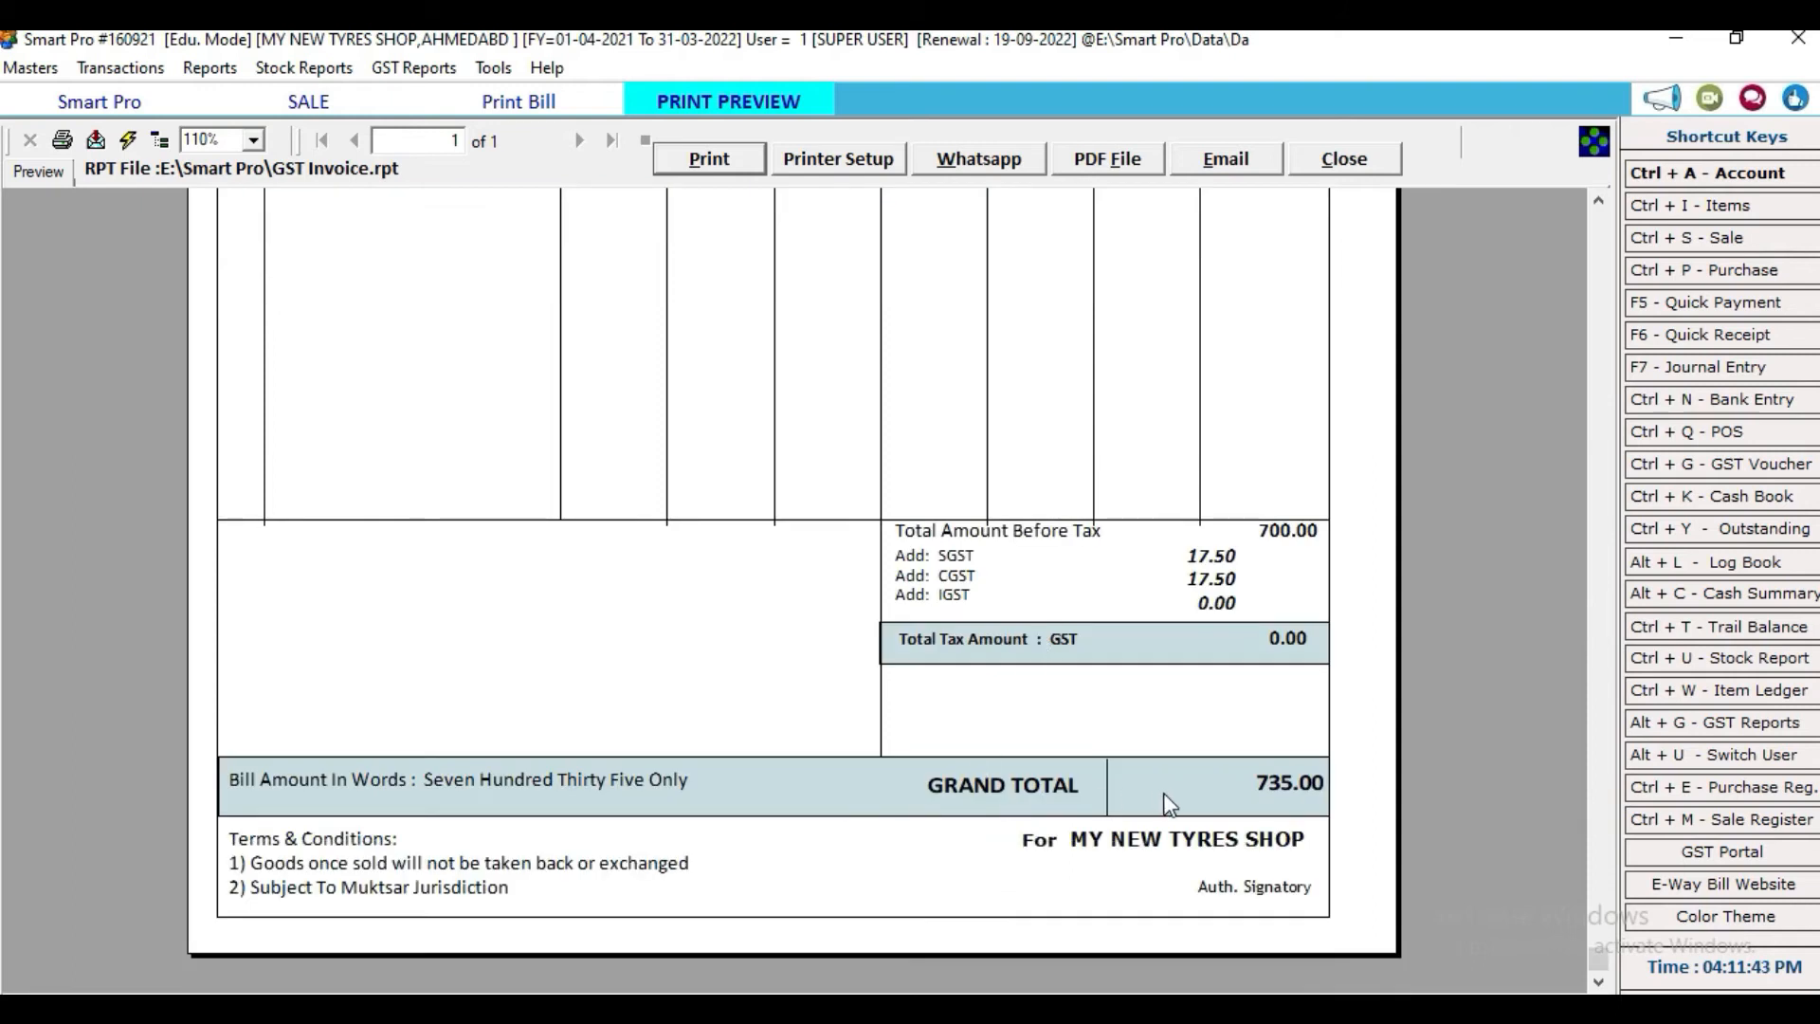
click(1346, 159)
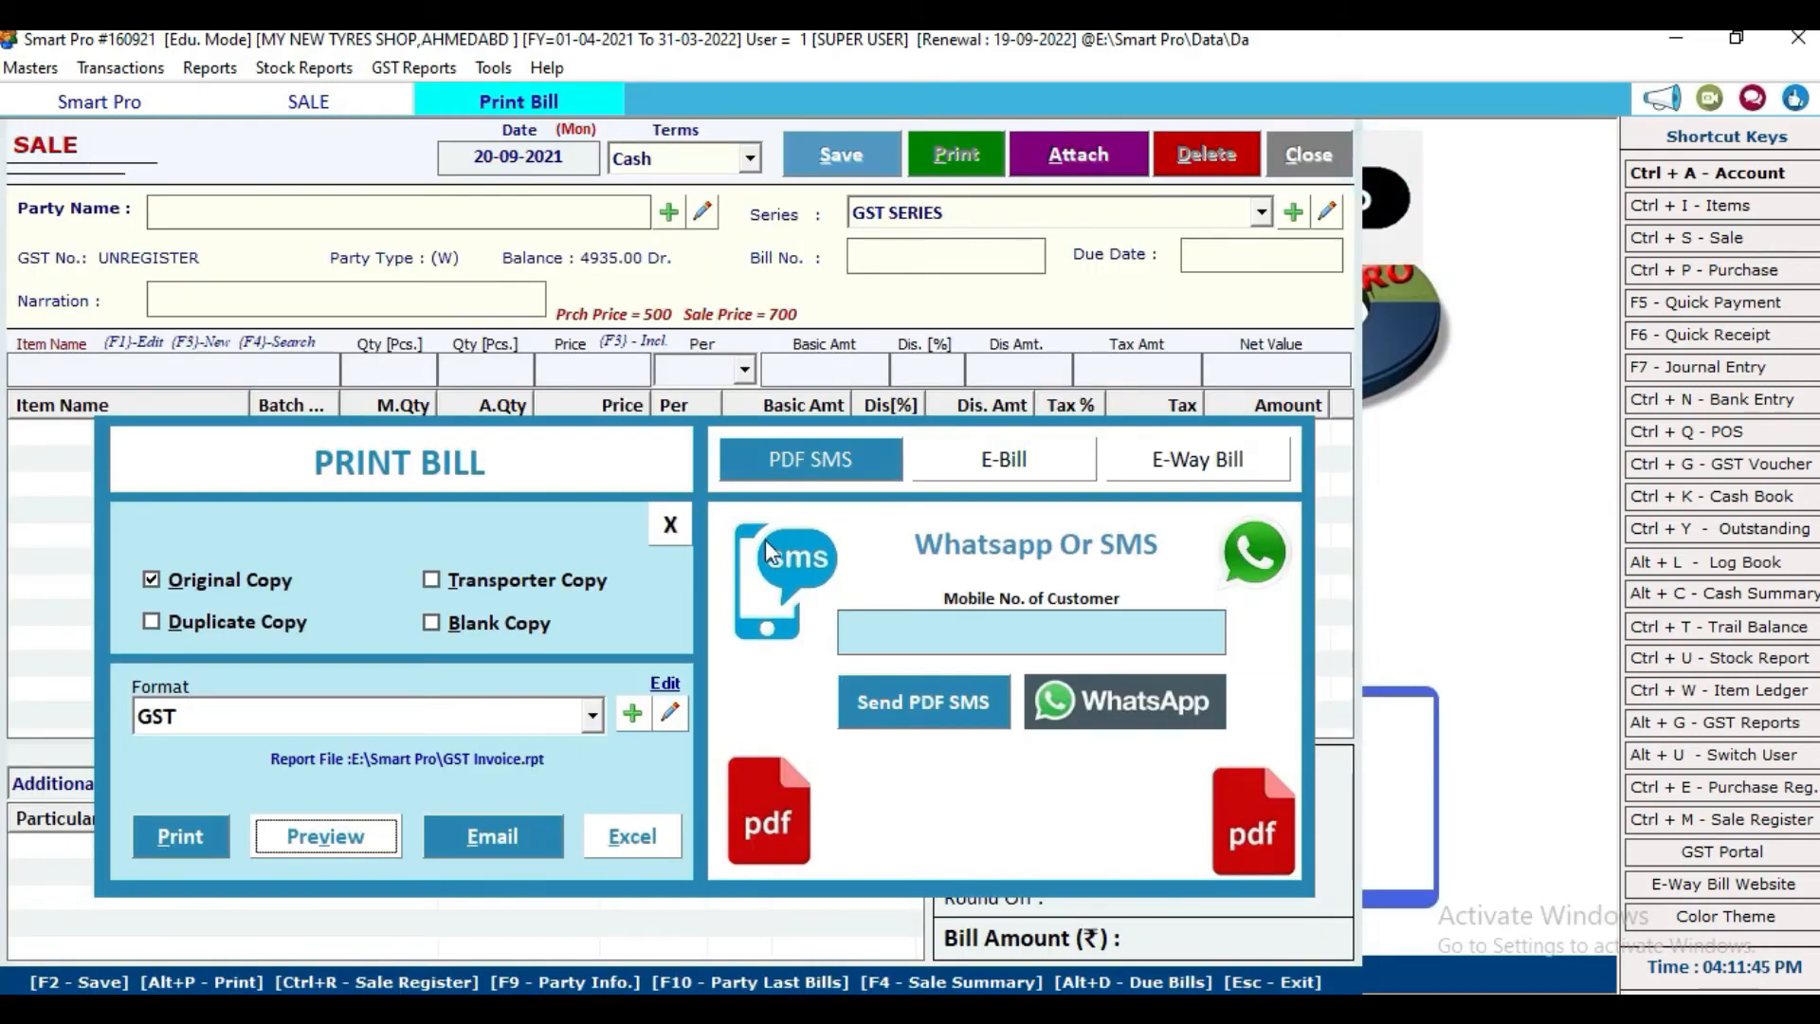
click(670, 527)
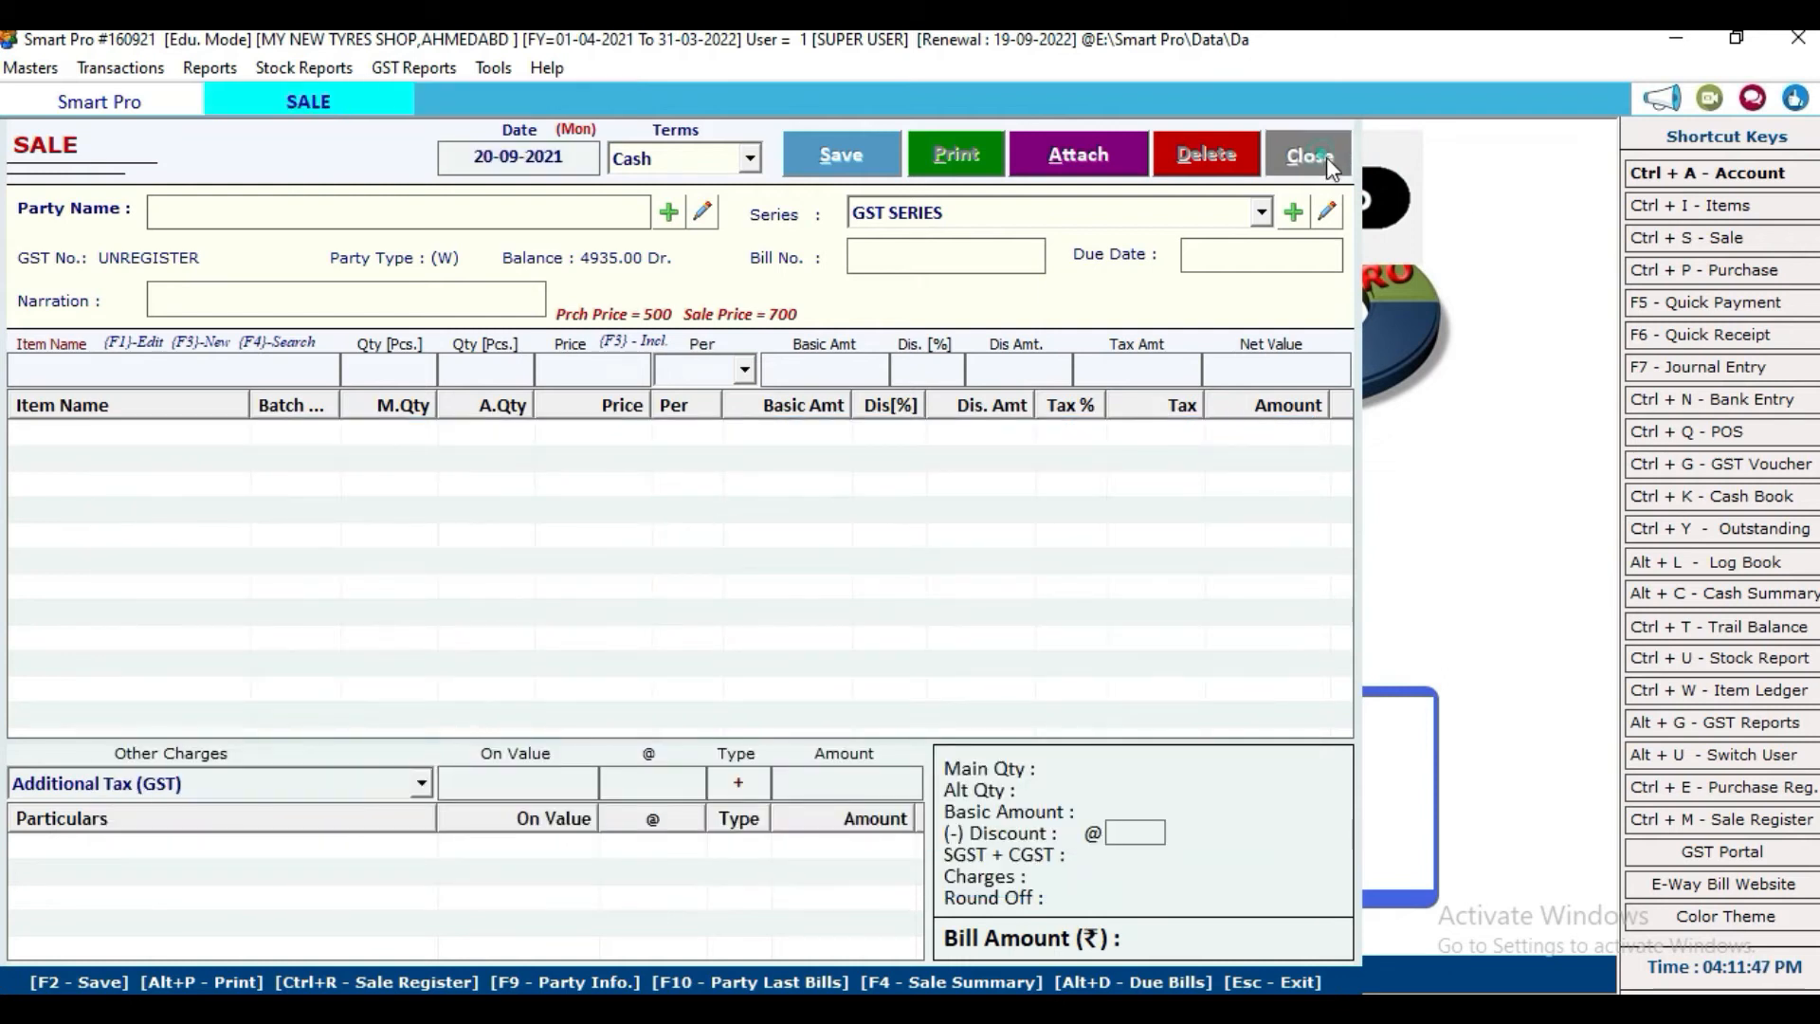
click(1326, 157)
click(232, 71)
click(343, 154)
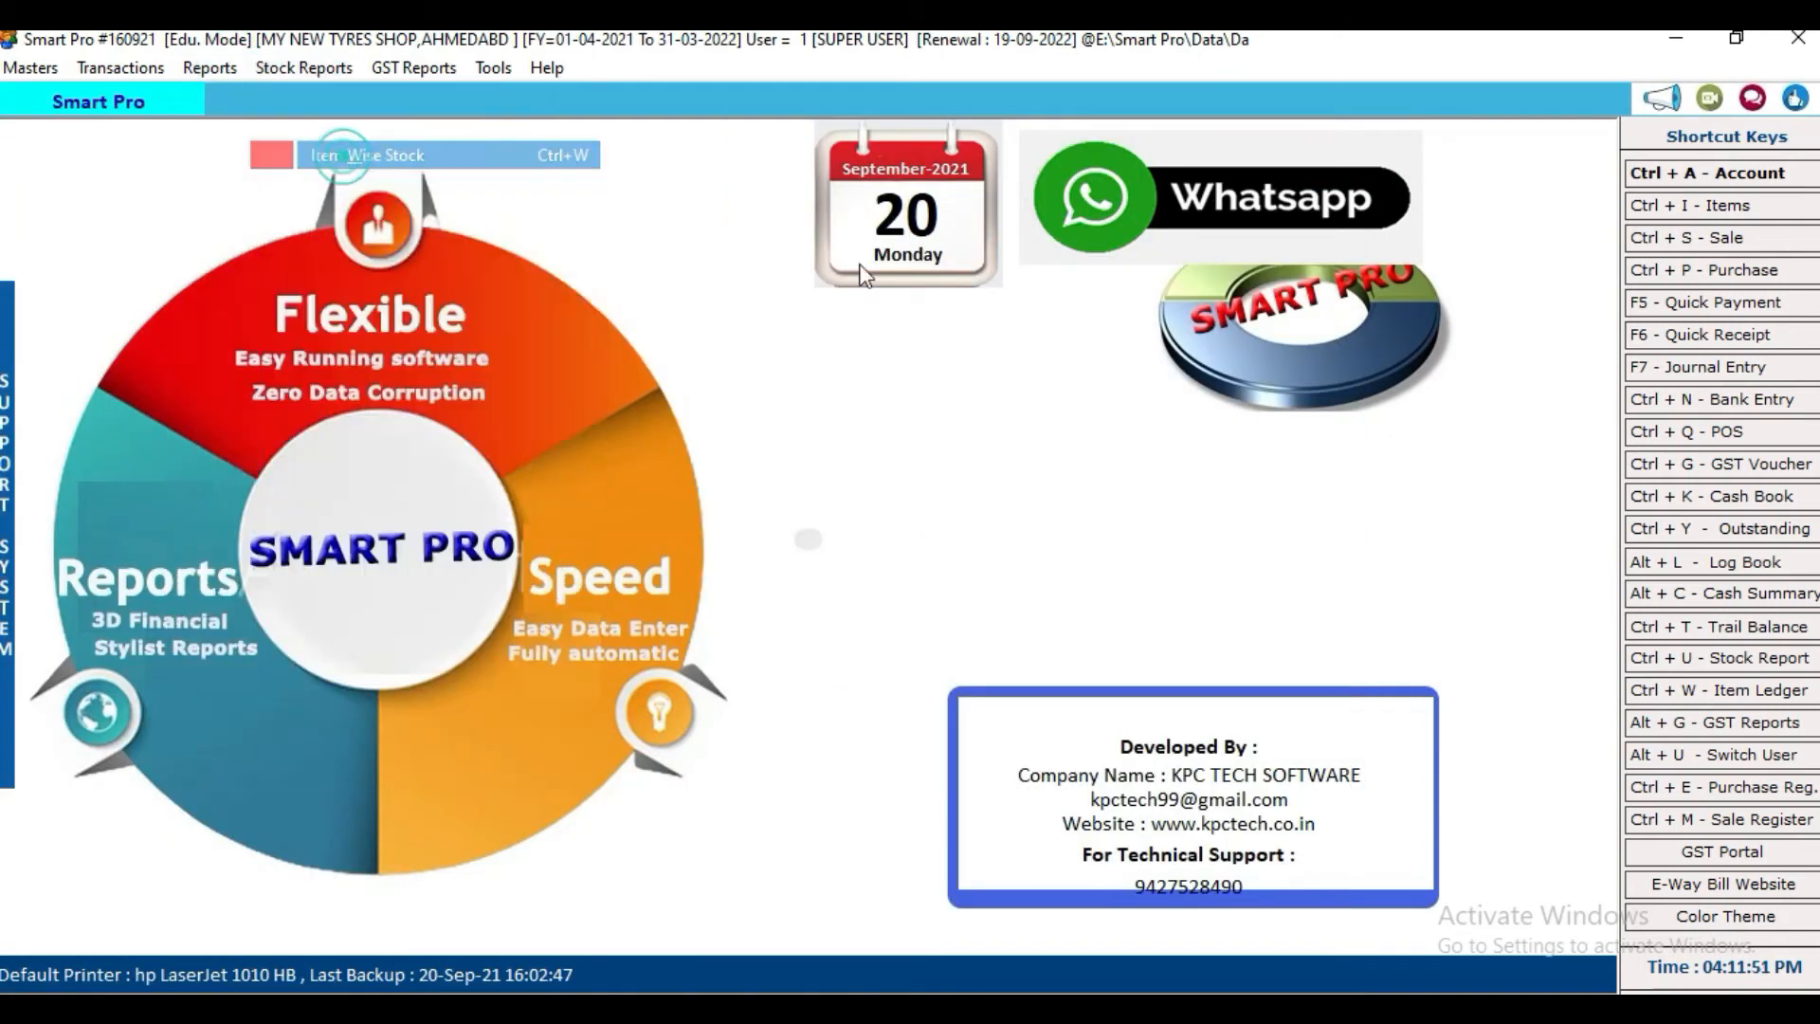
click(516, 209)
click(517, 213)
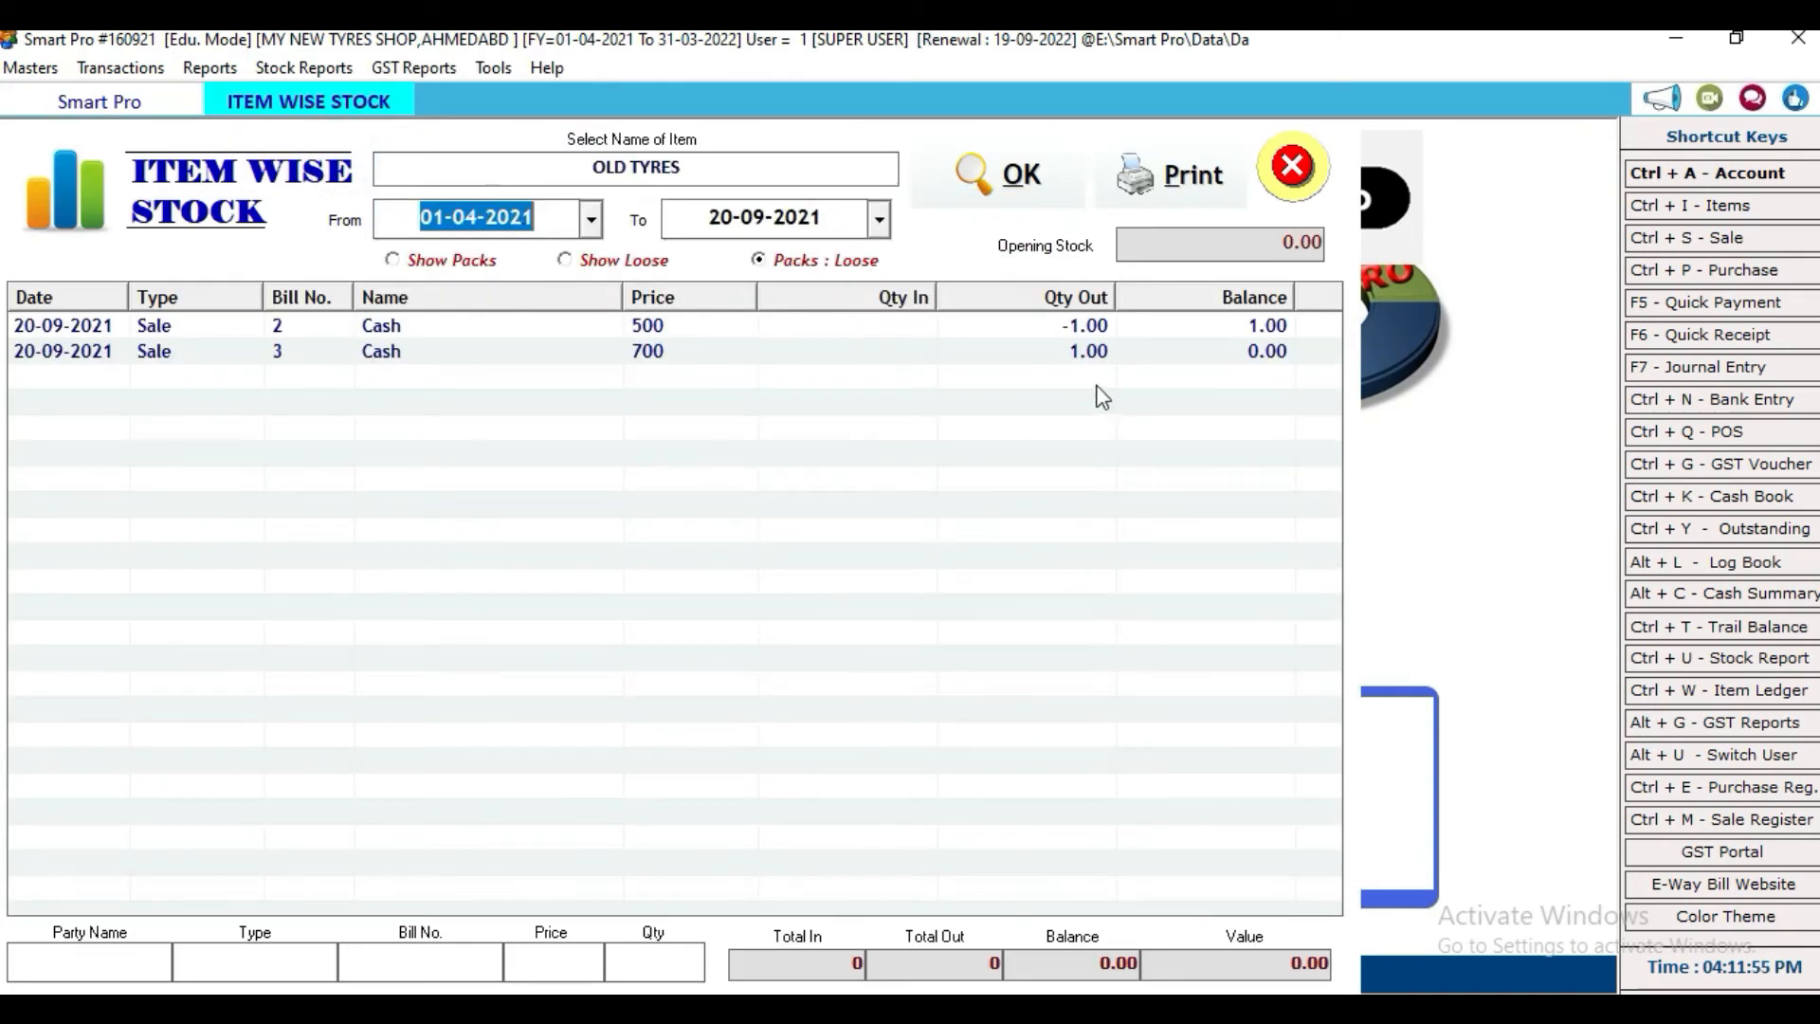
click(1024, 174)
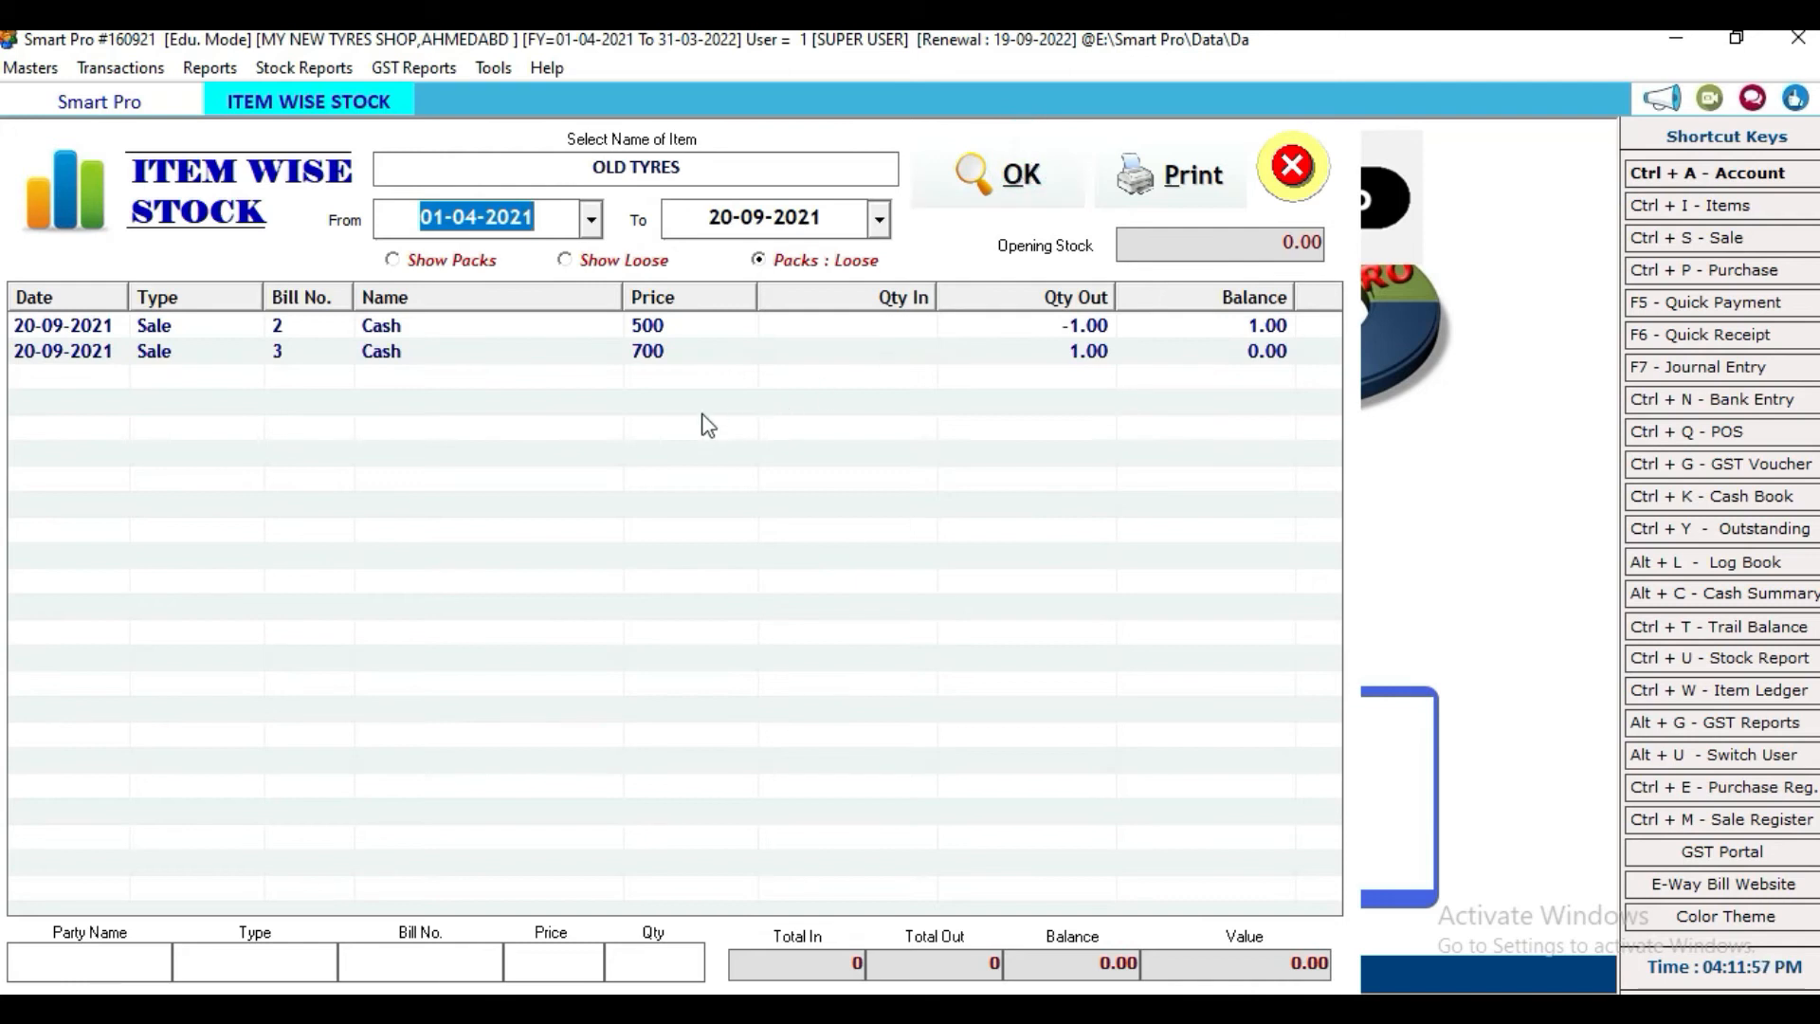
click(457, 373)
click(466, 353)
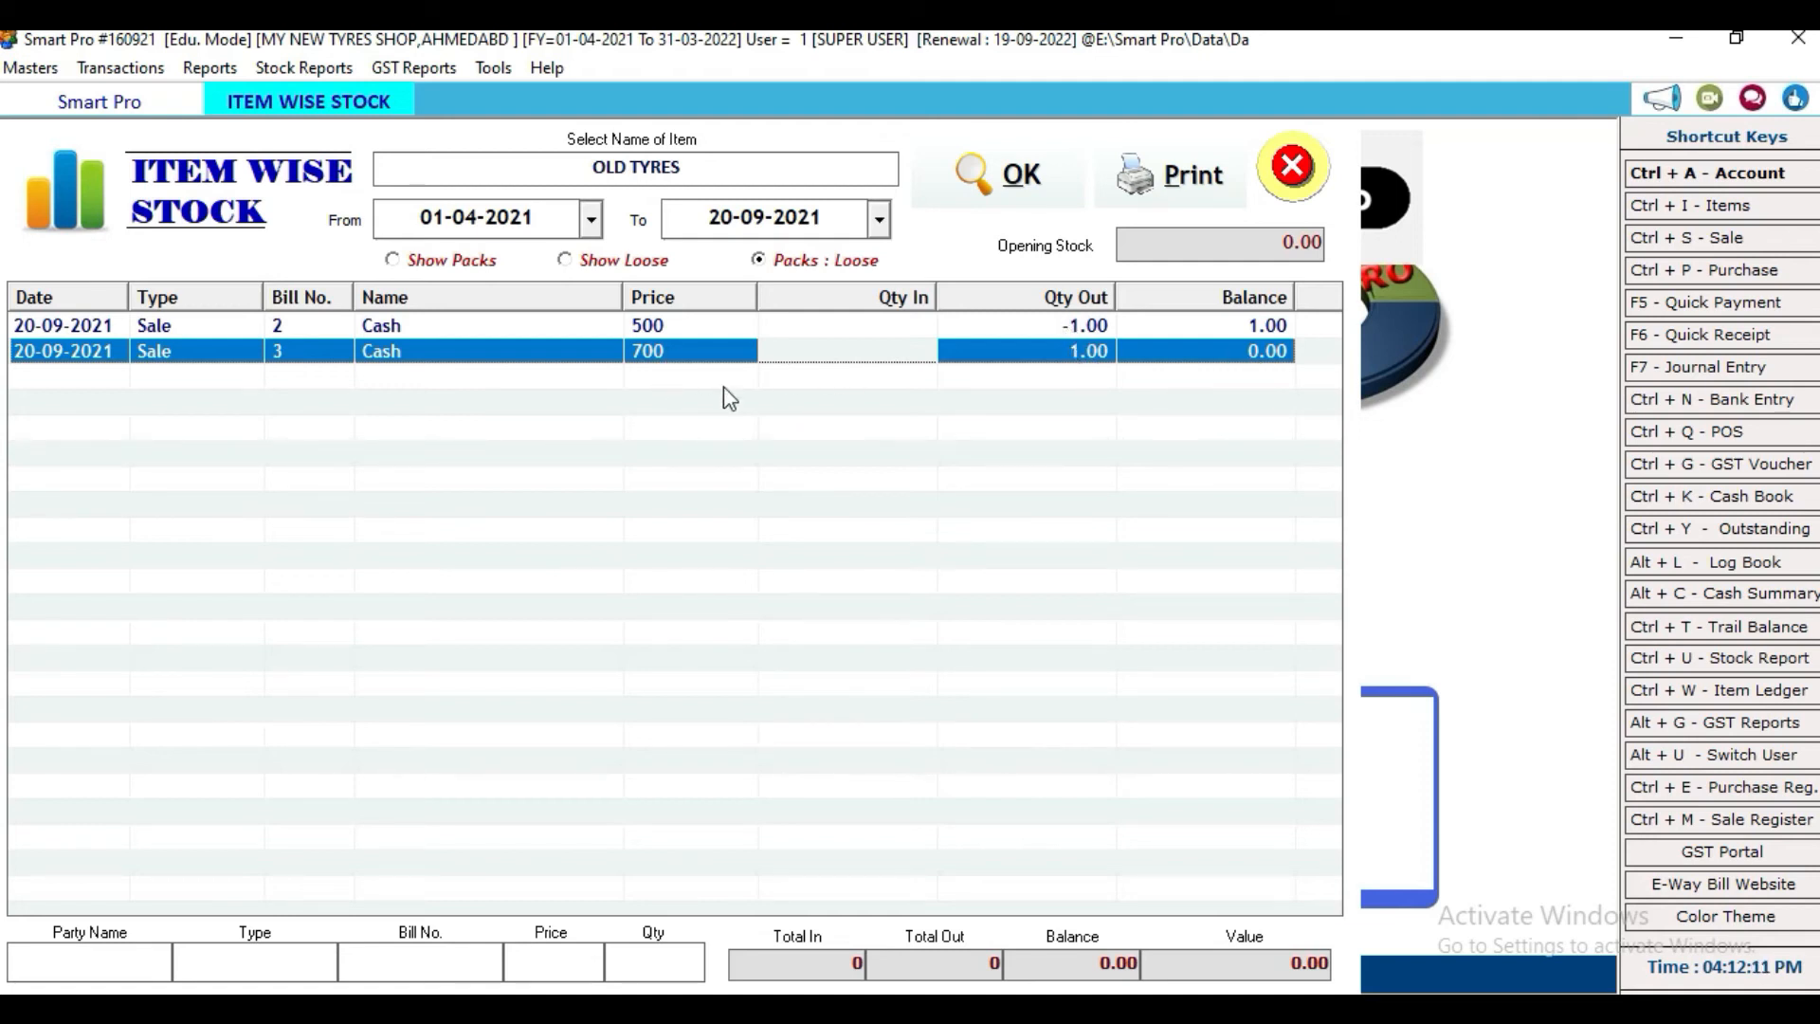
click(1291, 171)
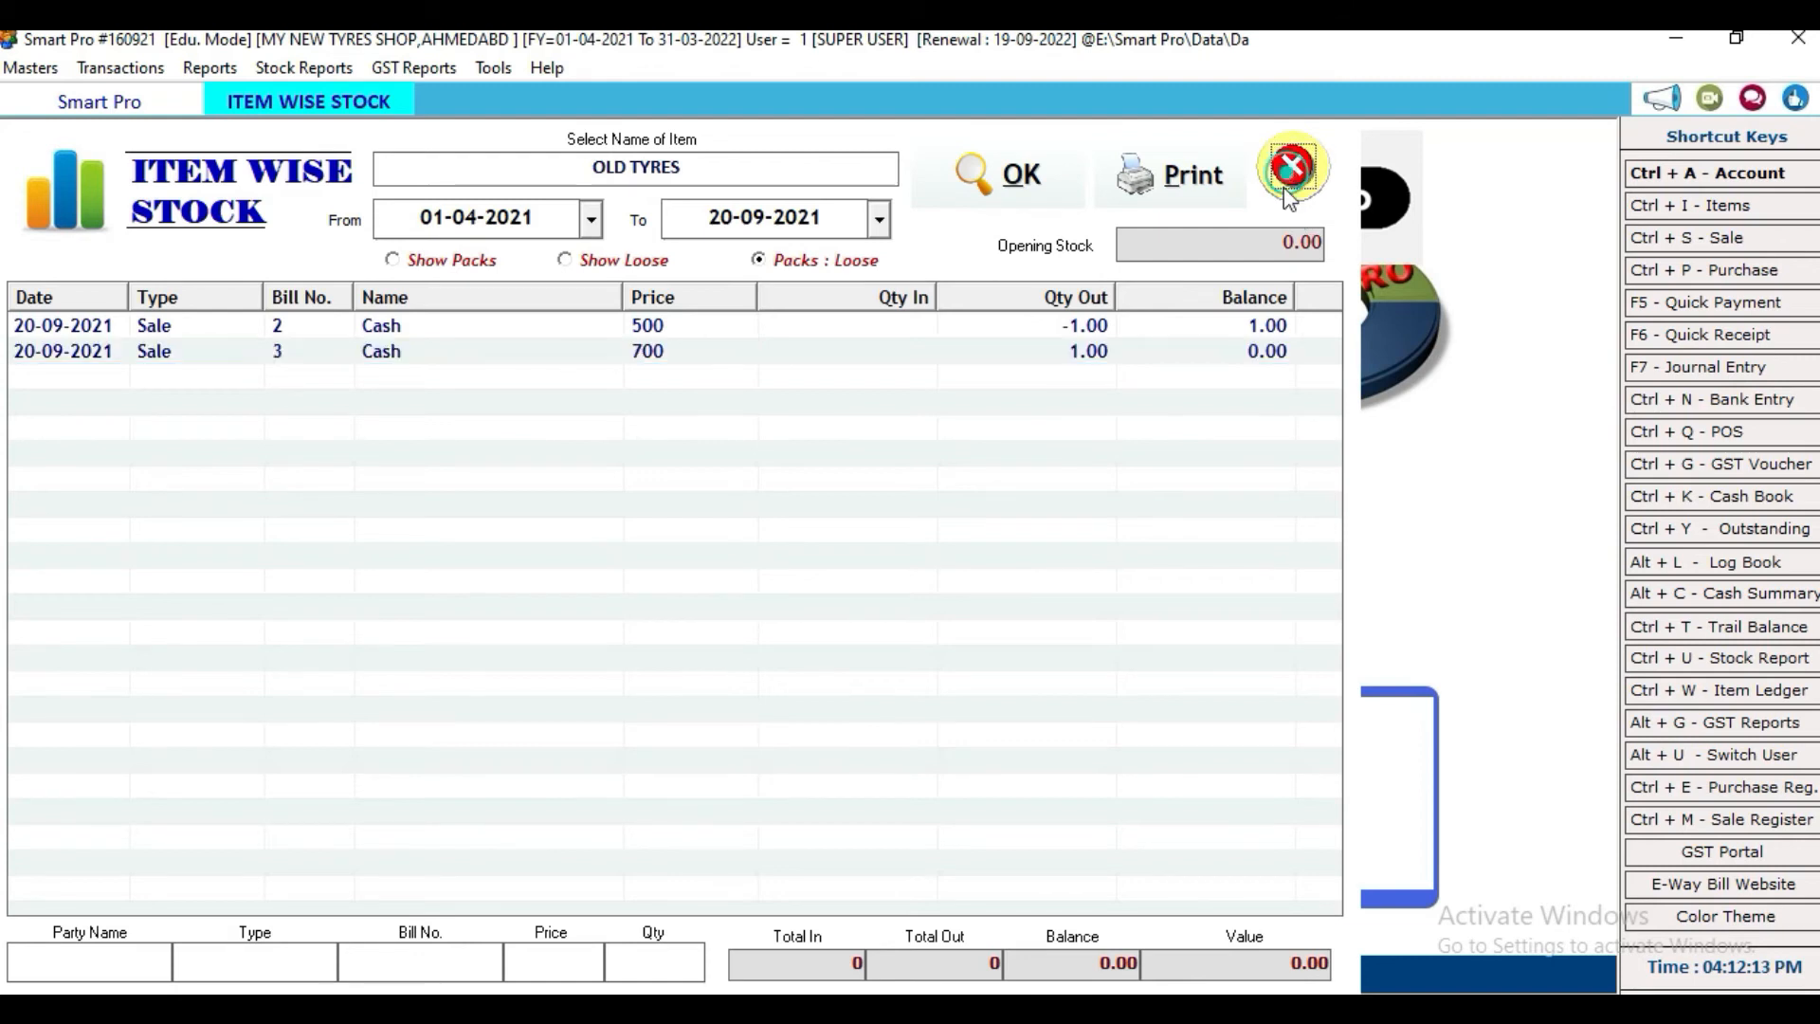
Step: View the Day Book for 20-09-2021, then close it
click(197, 66)
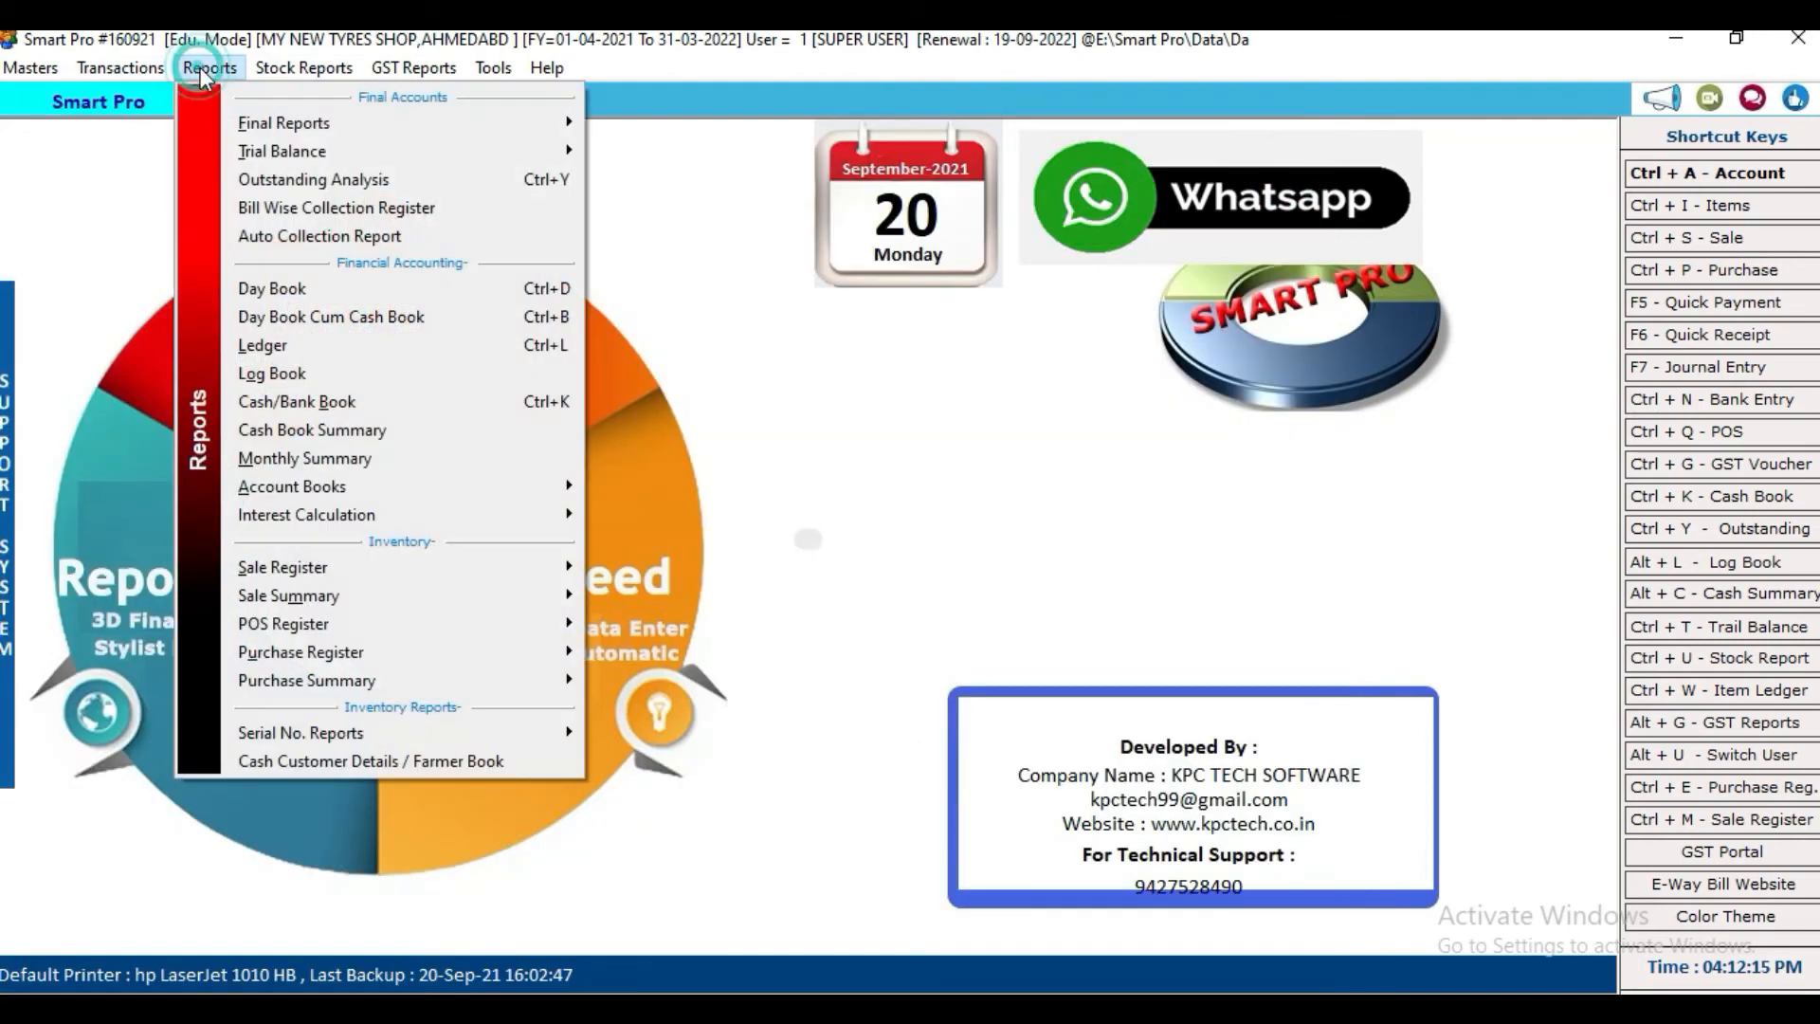
click(285, 290)
click(1013, 171)
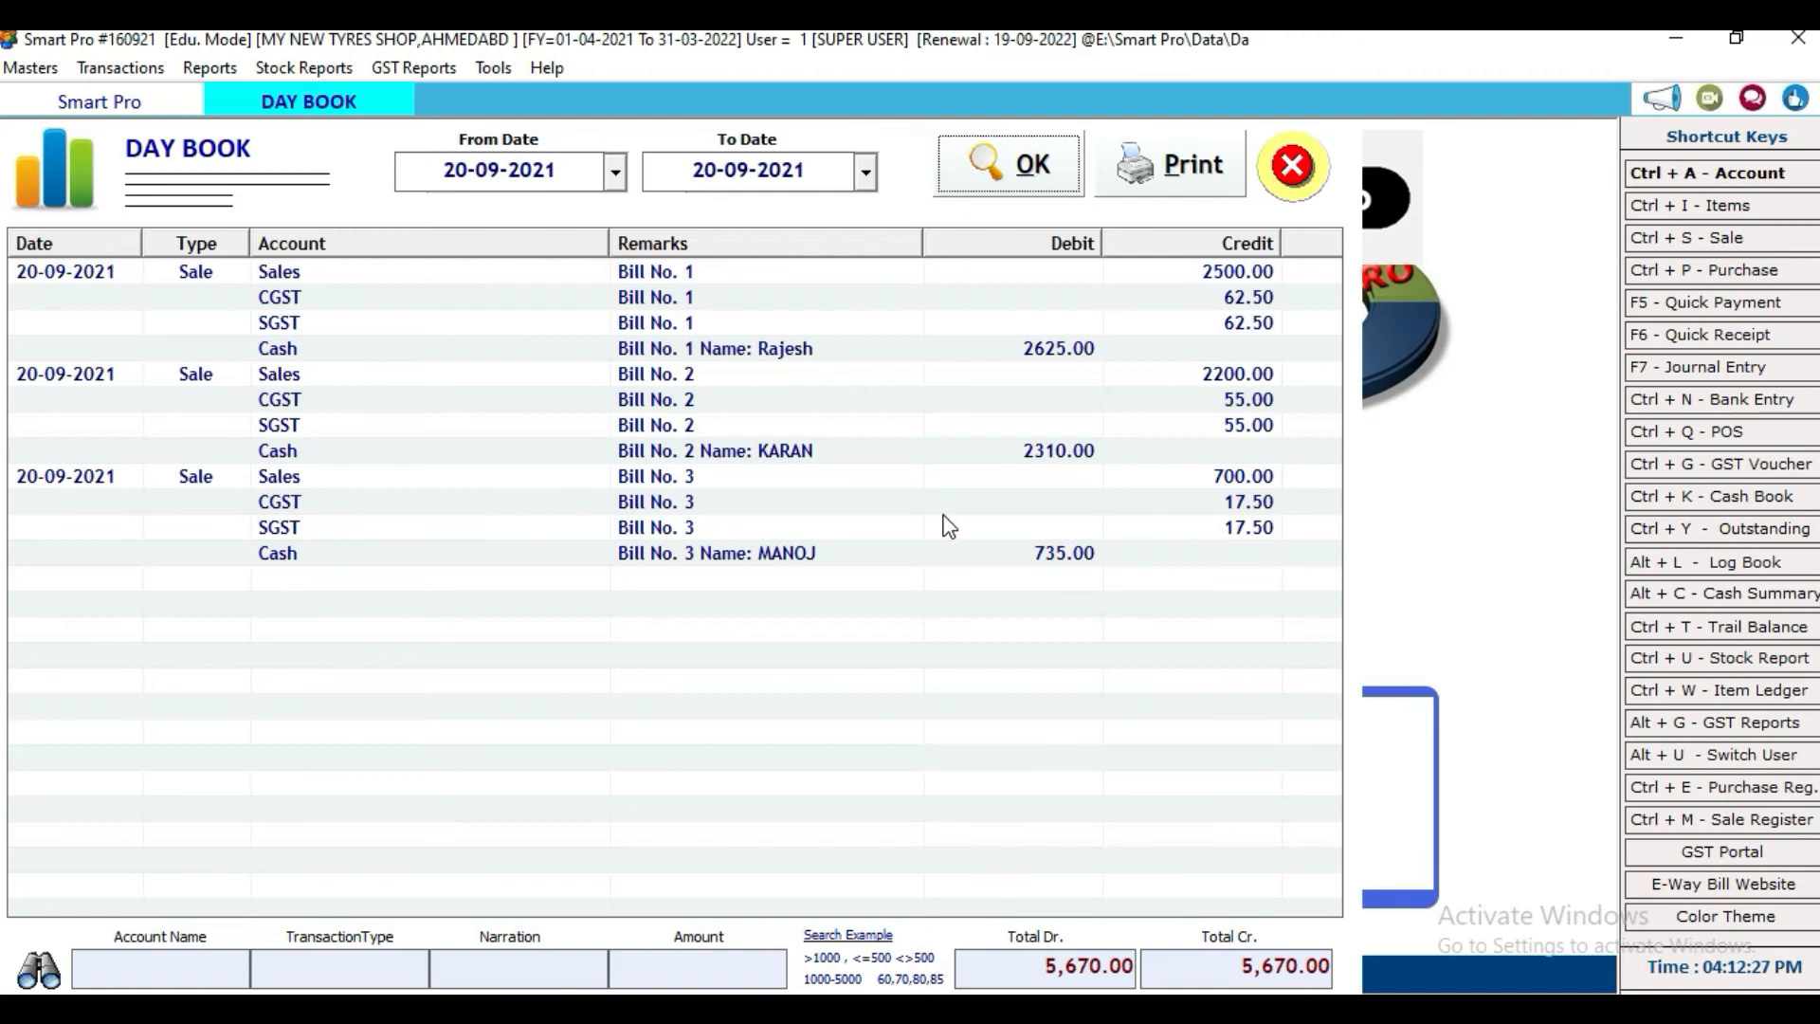
click(1293, 170)
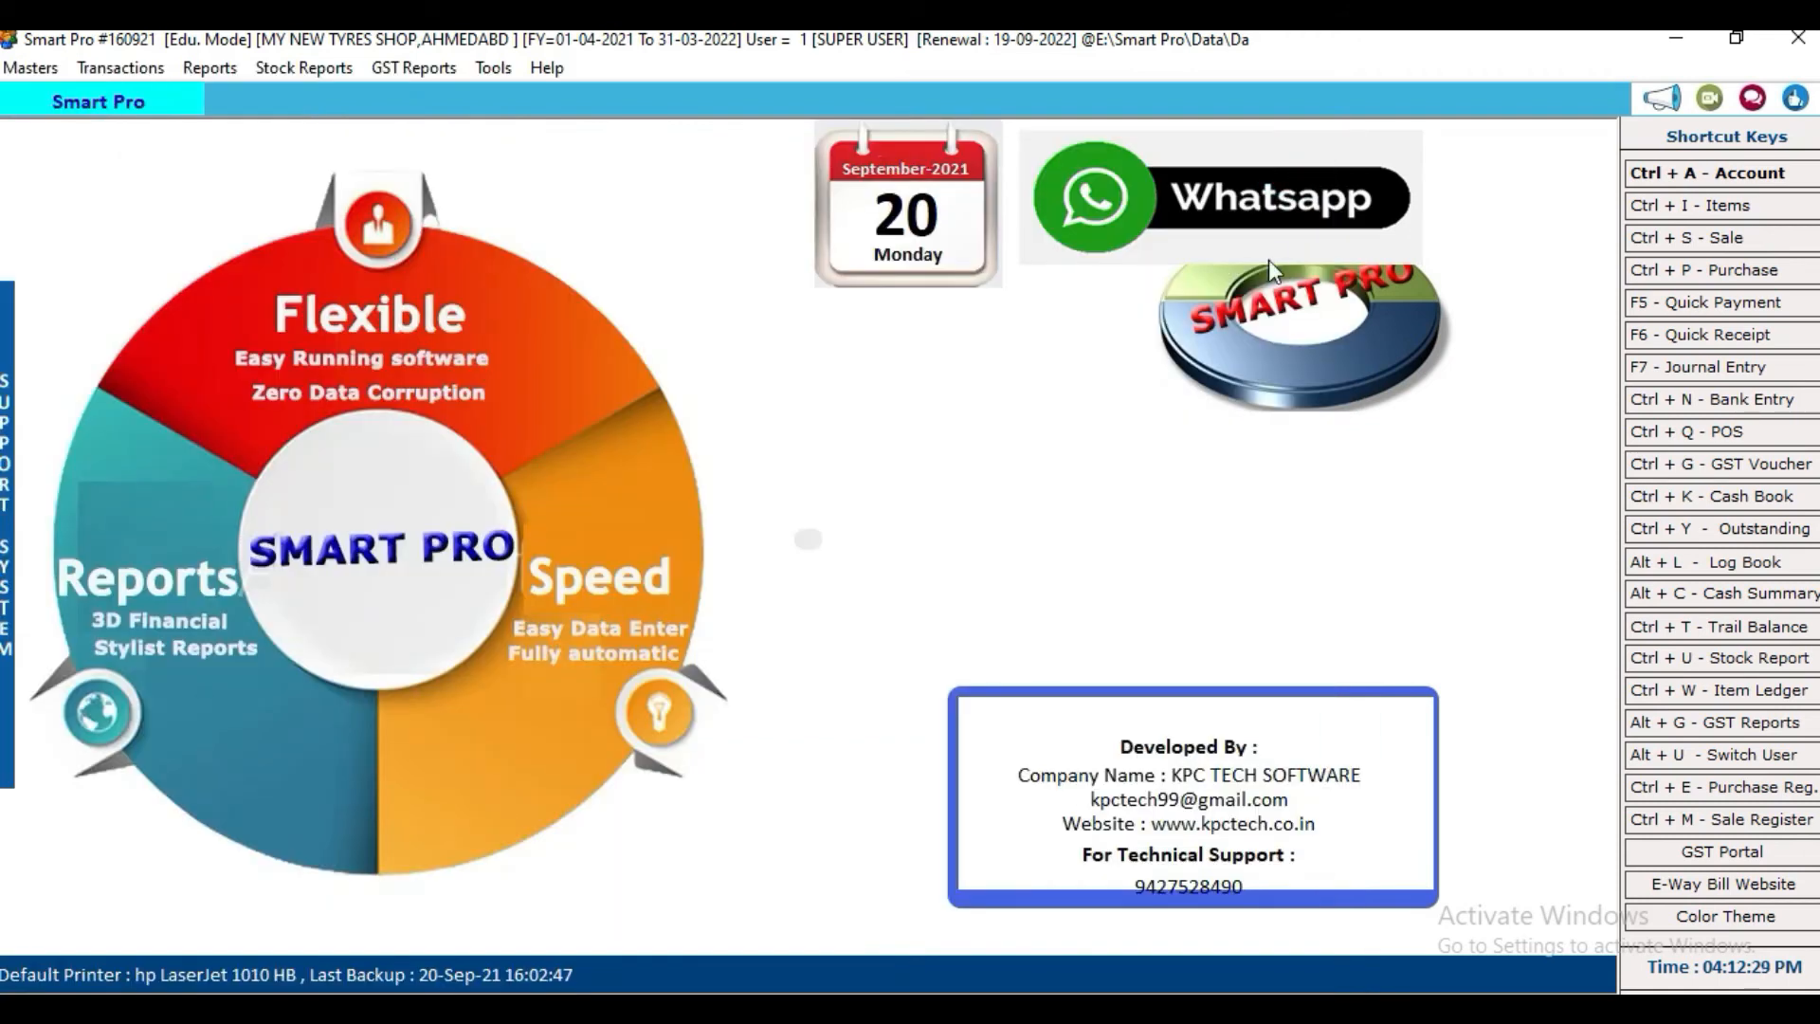
Step: Open sale bill 1 from the Sale Bills list and close it, cancelling without changes
click(1683, 238)
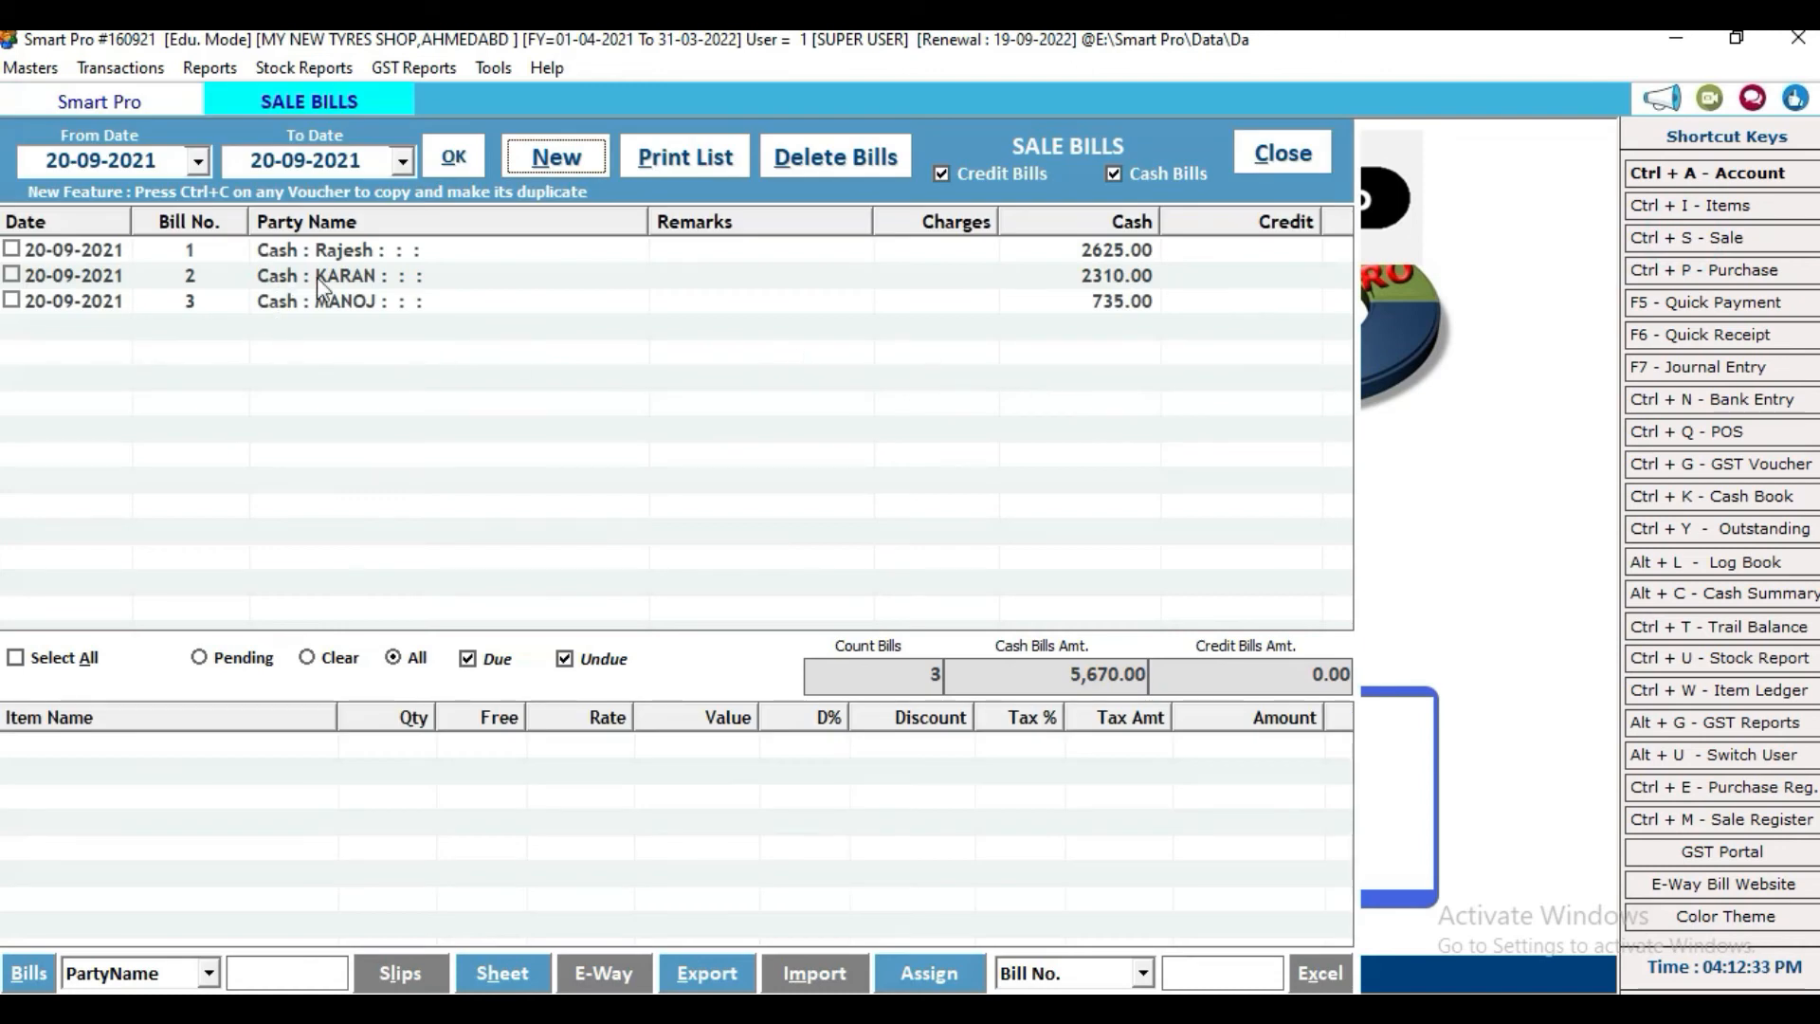
click(400, 252)
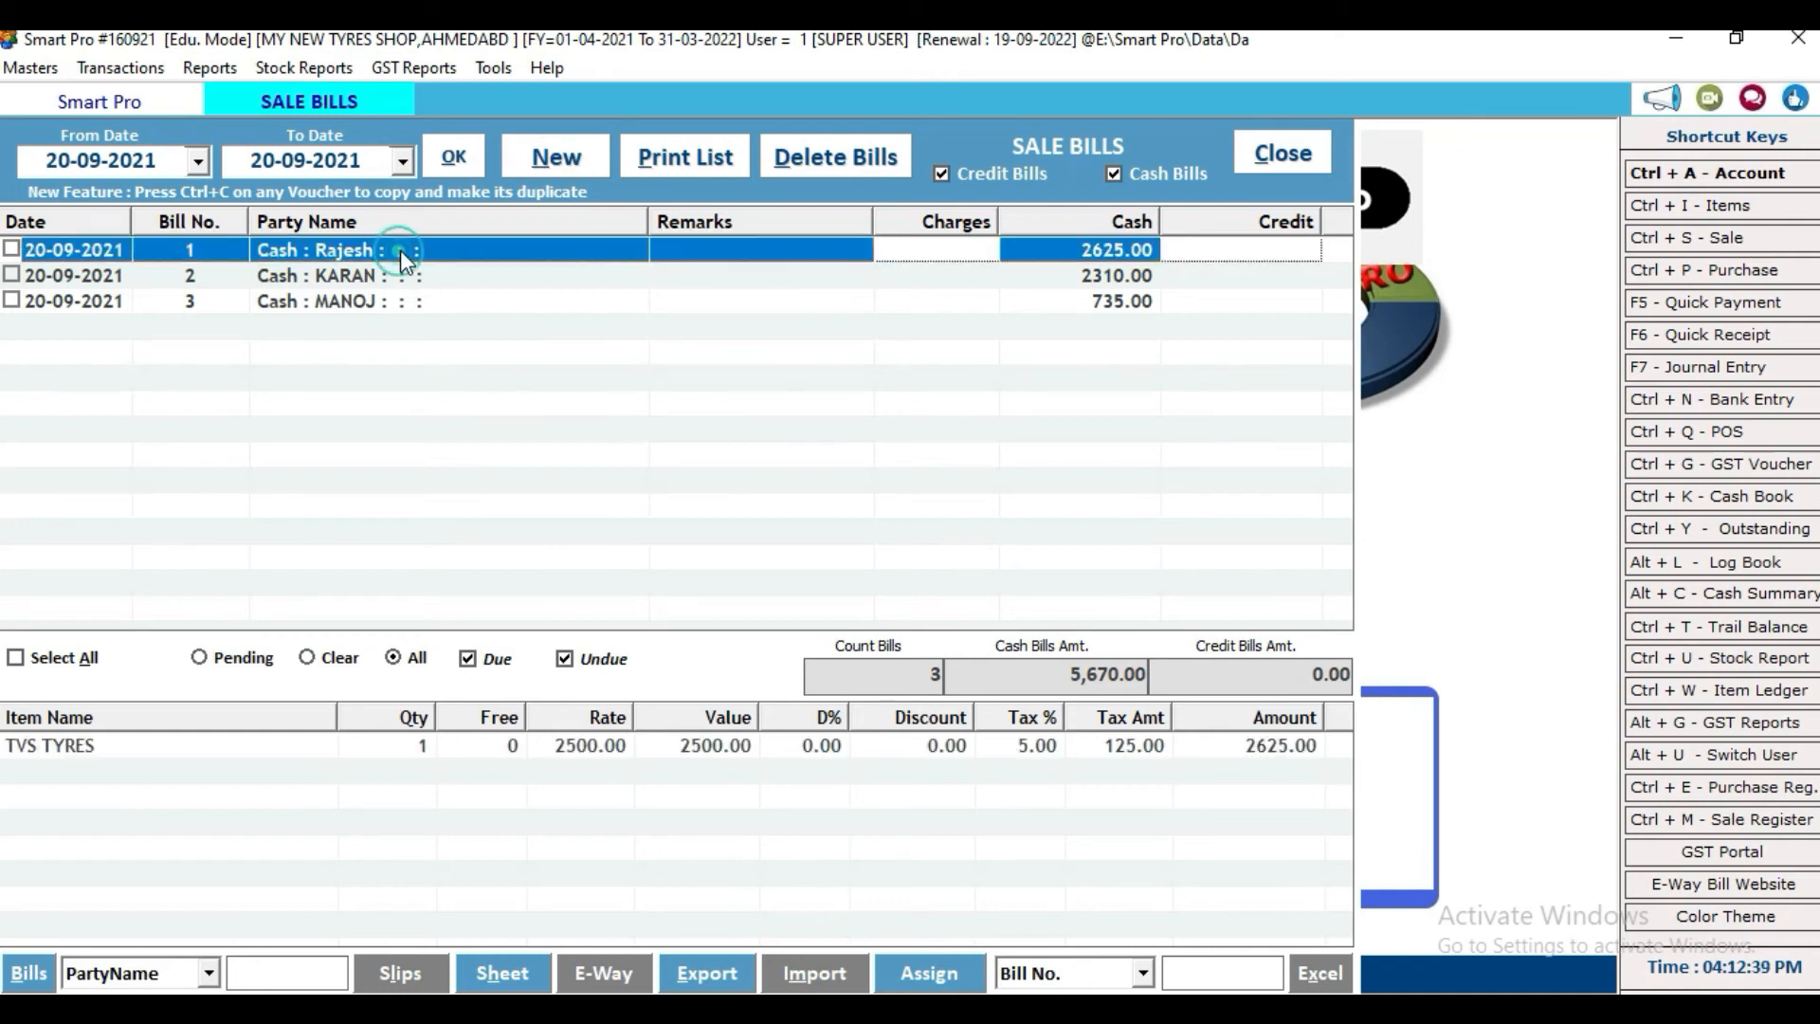
double_click(400, 250)
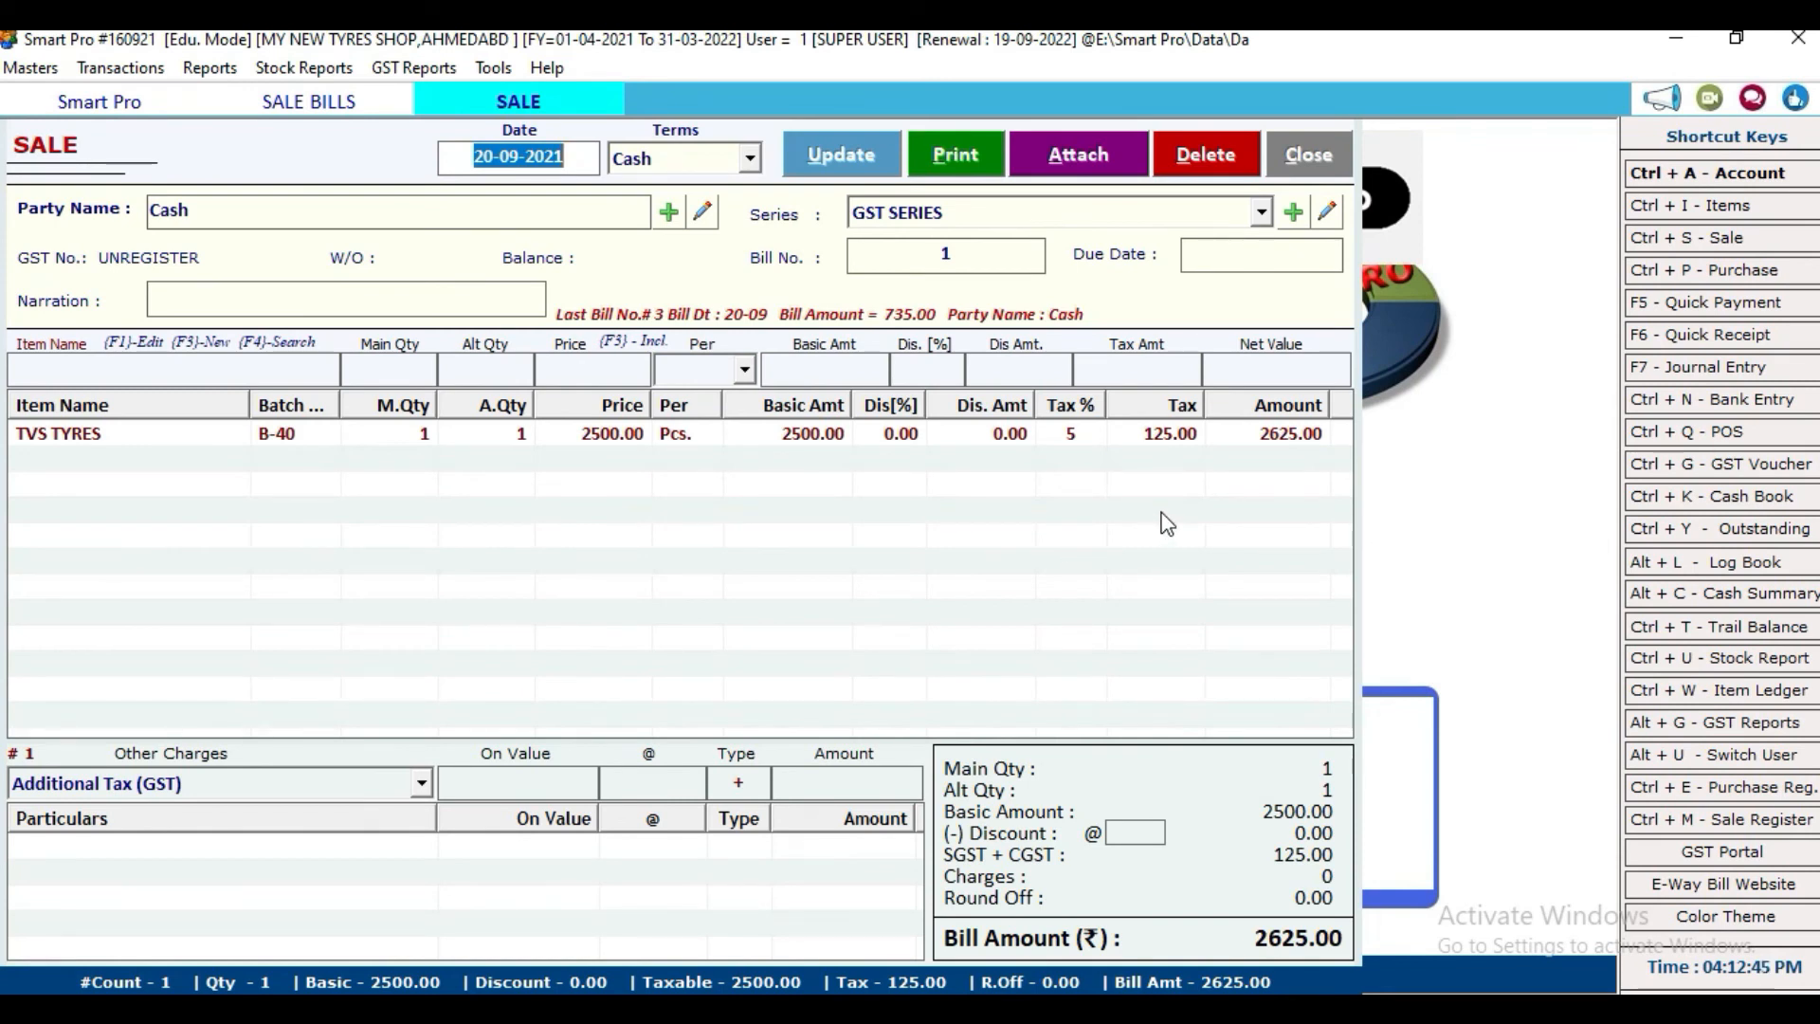
click(1322, 155)
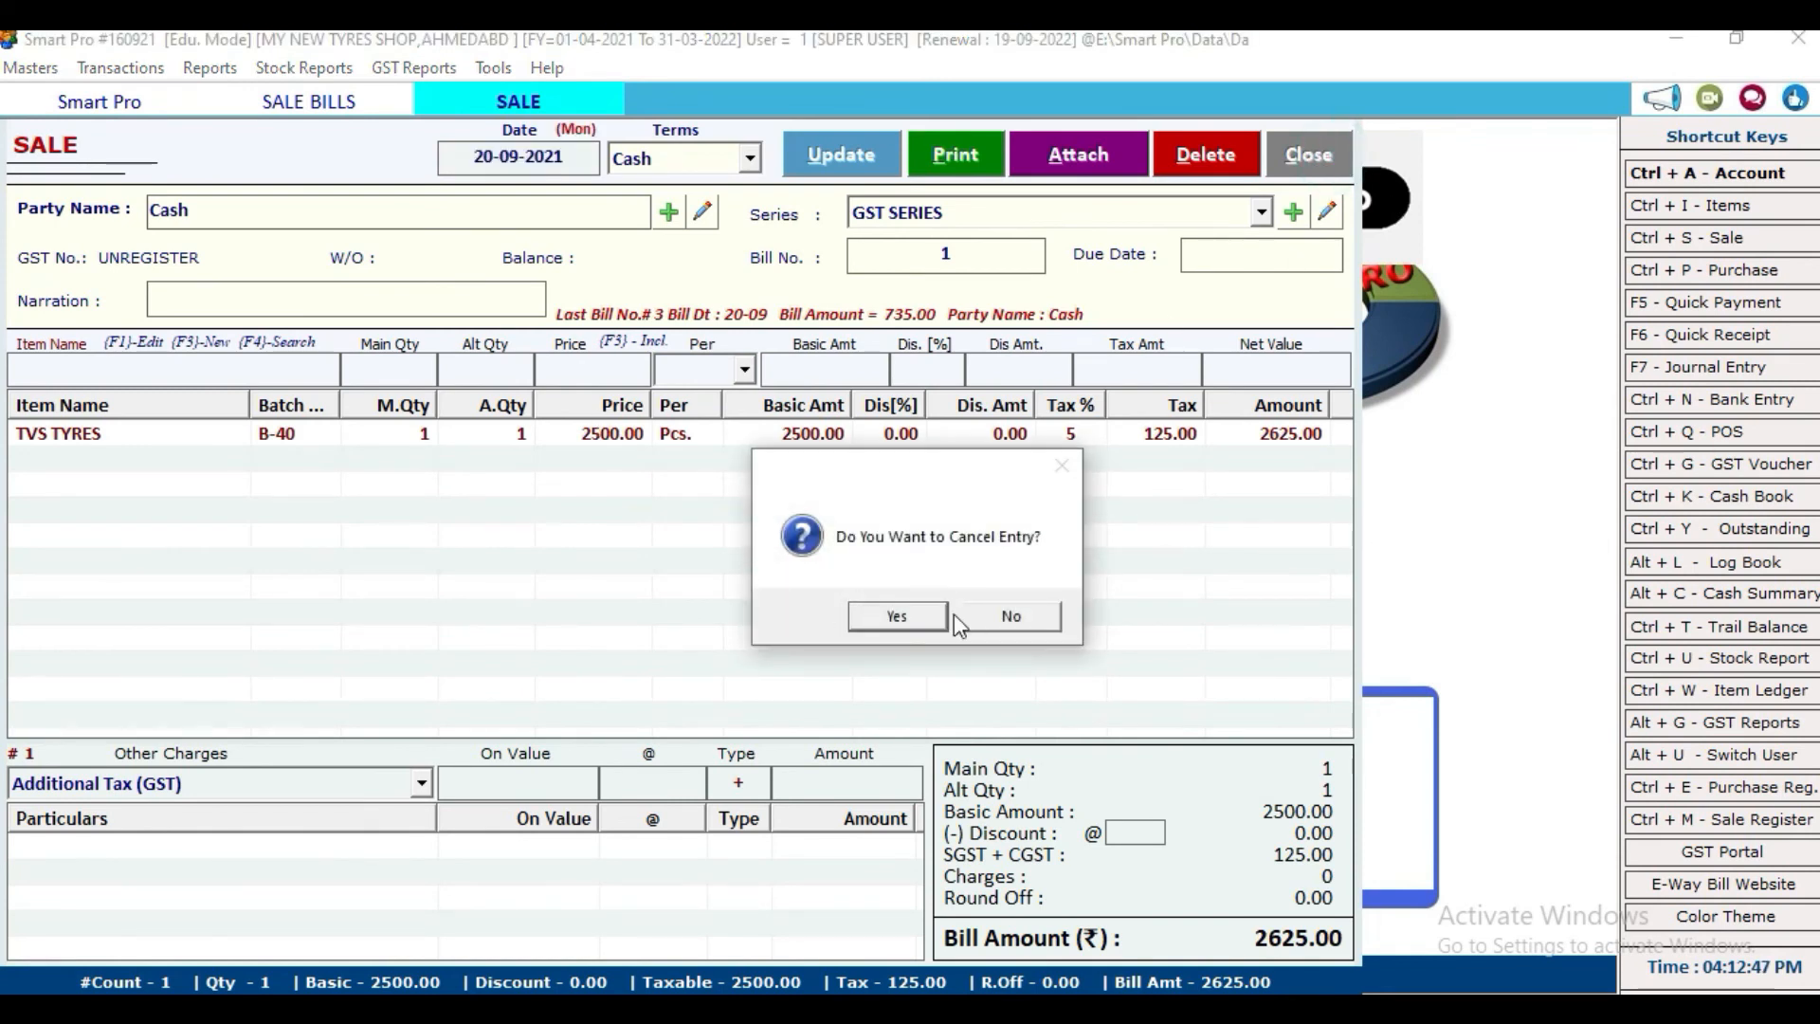
click(897, 616)
Step: Reopen bill 2, re-save it at 2310.00, accept printing and choose GST format
click(378, 282)
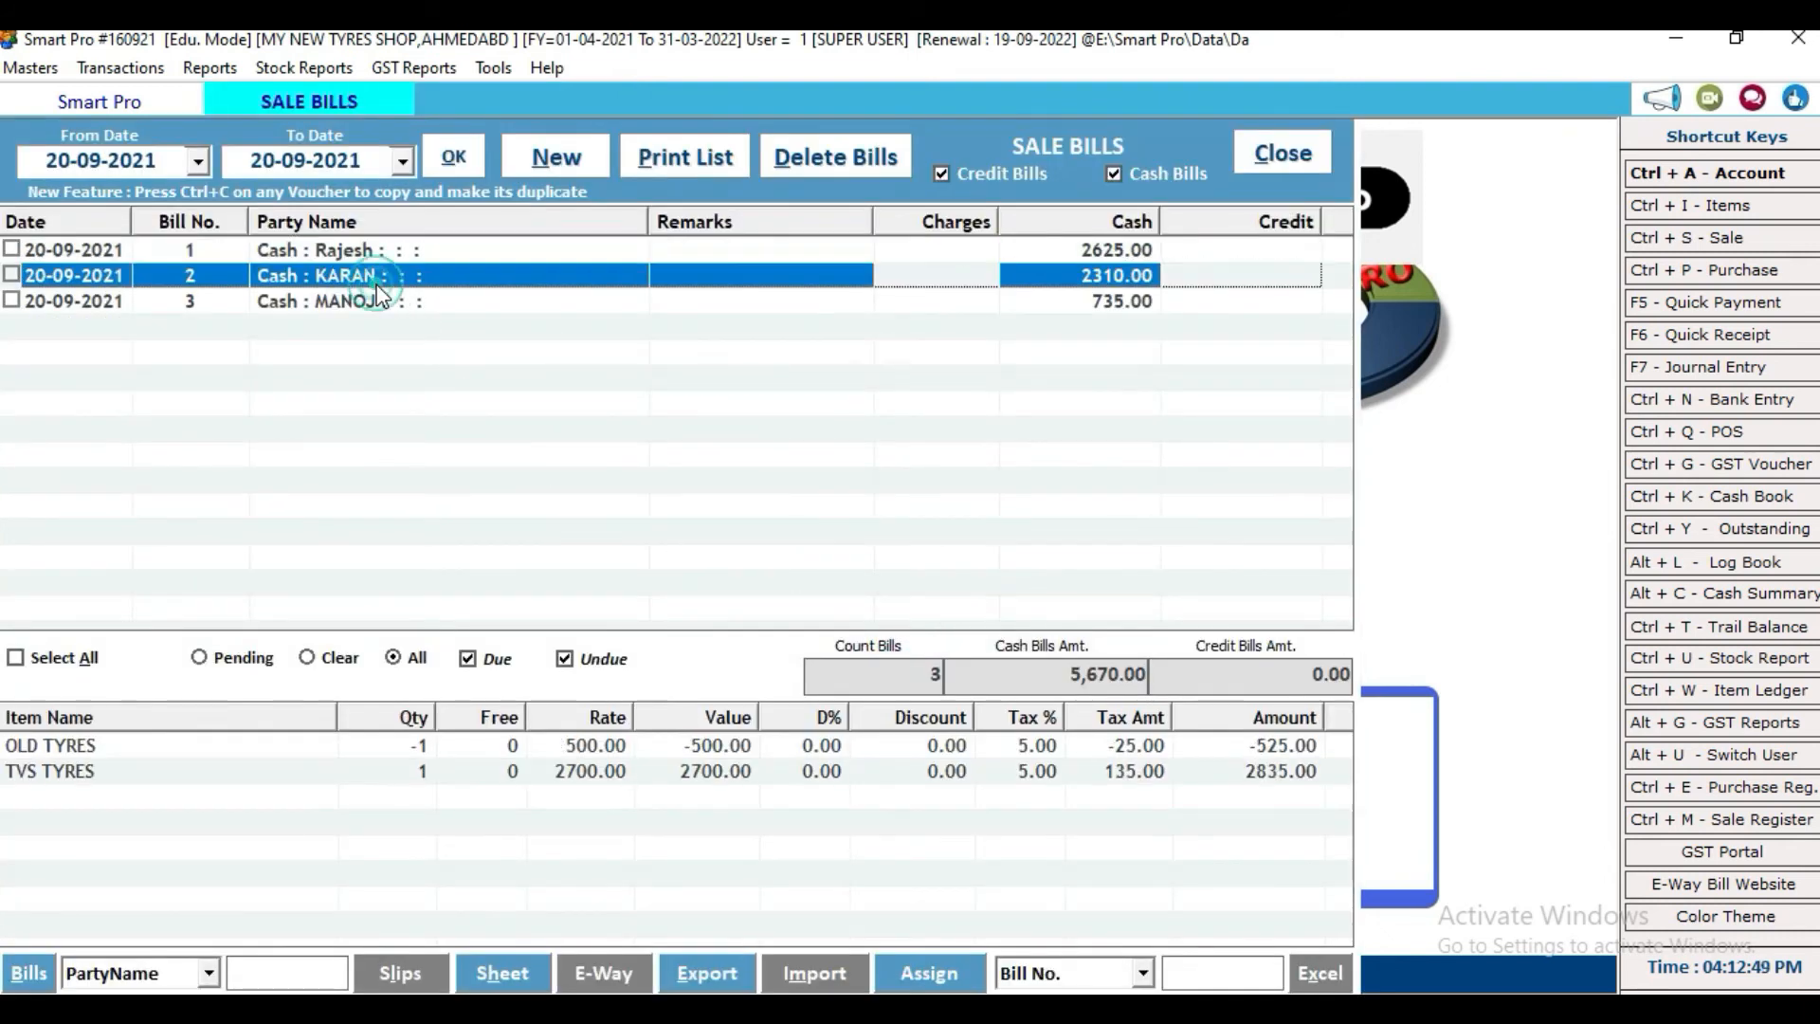
double_click(474, 277)
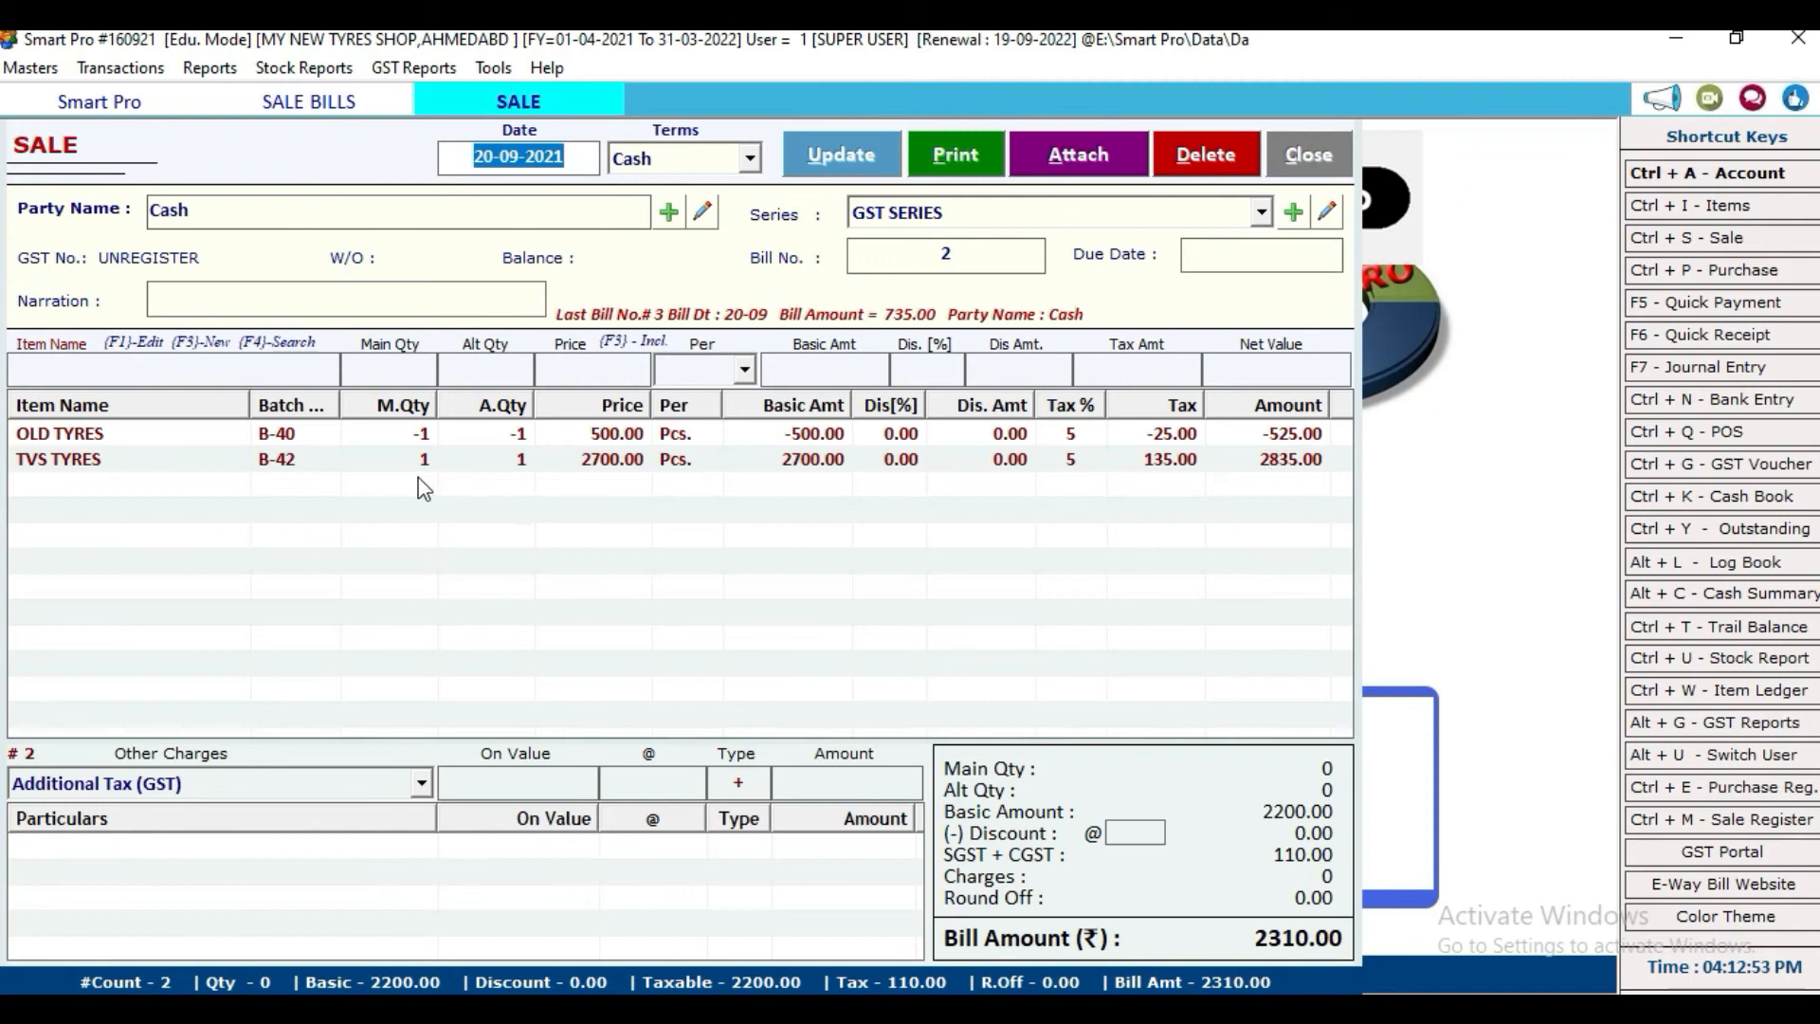
double_click(428, 440)
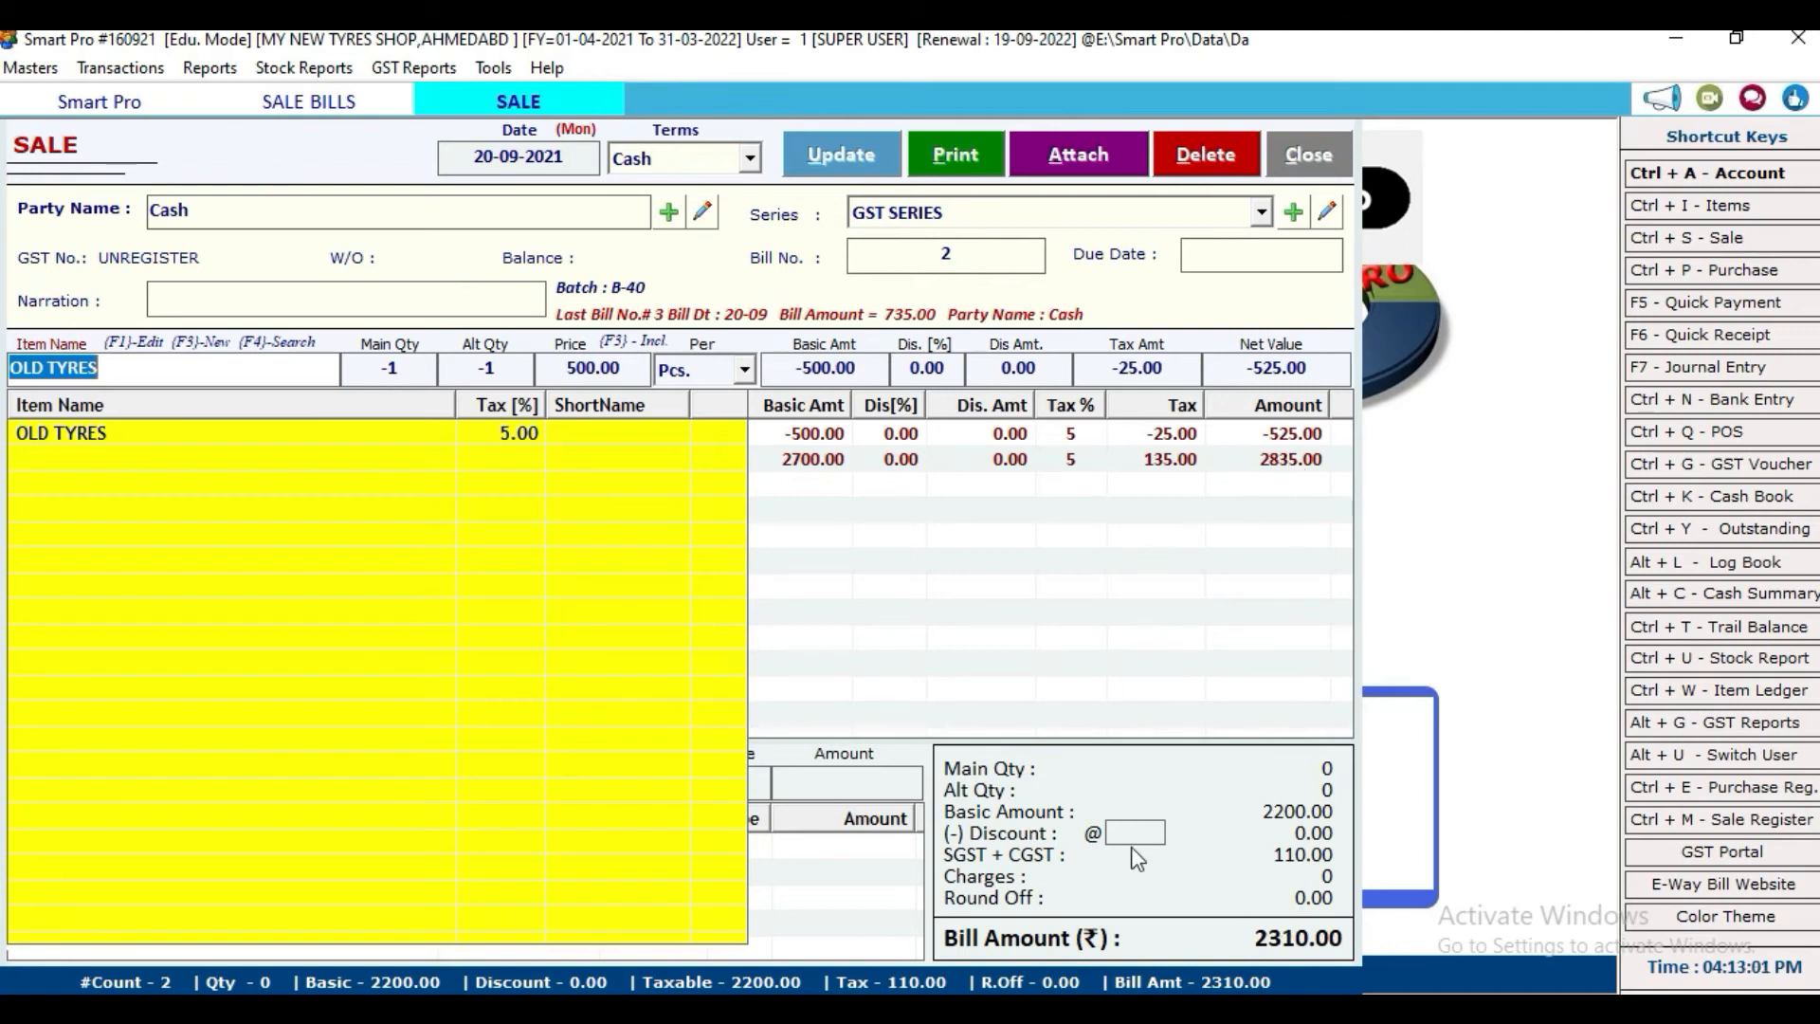
click(858, 154)
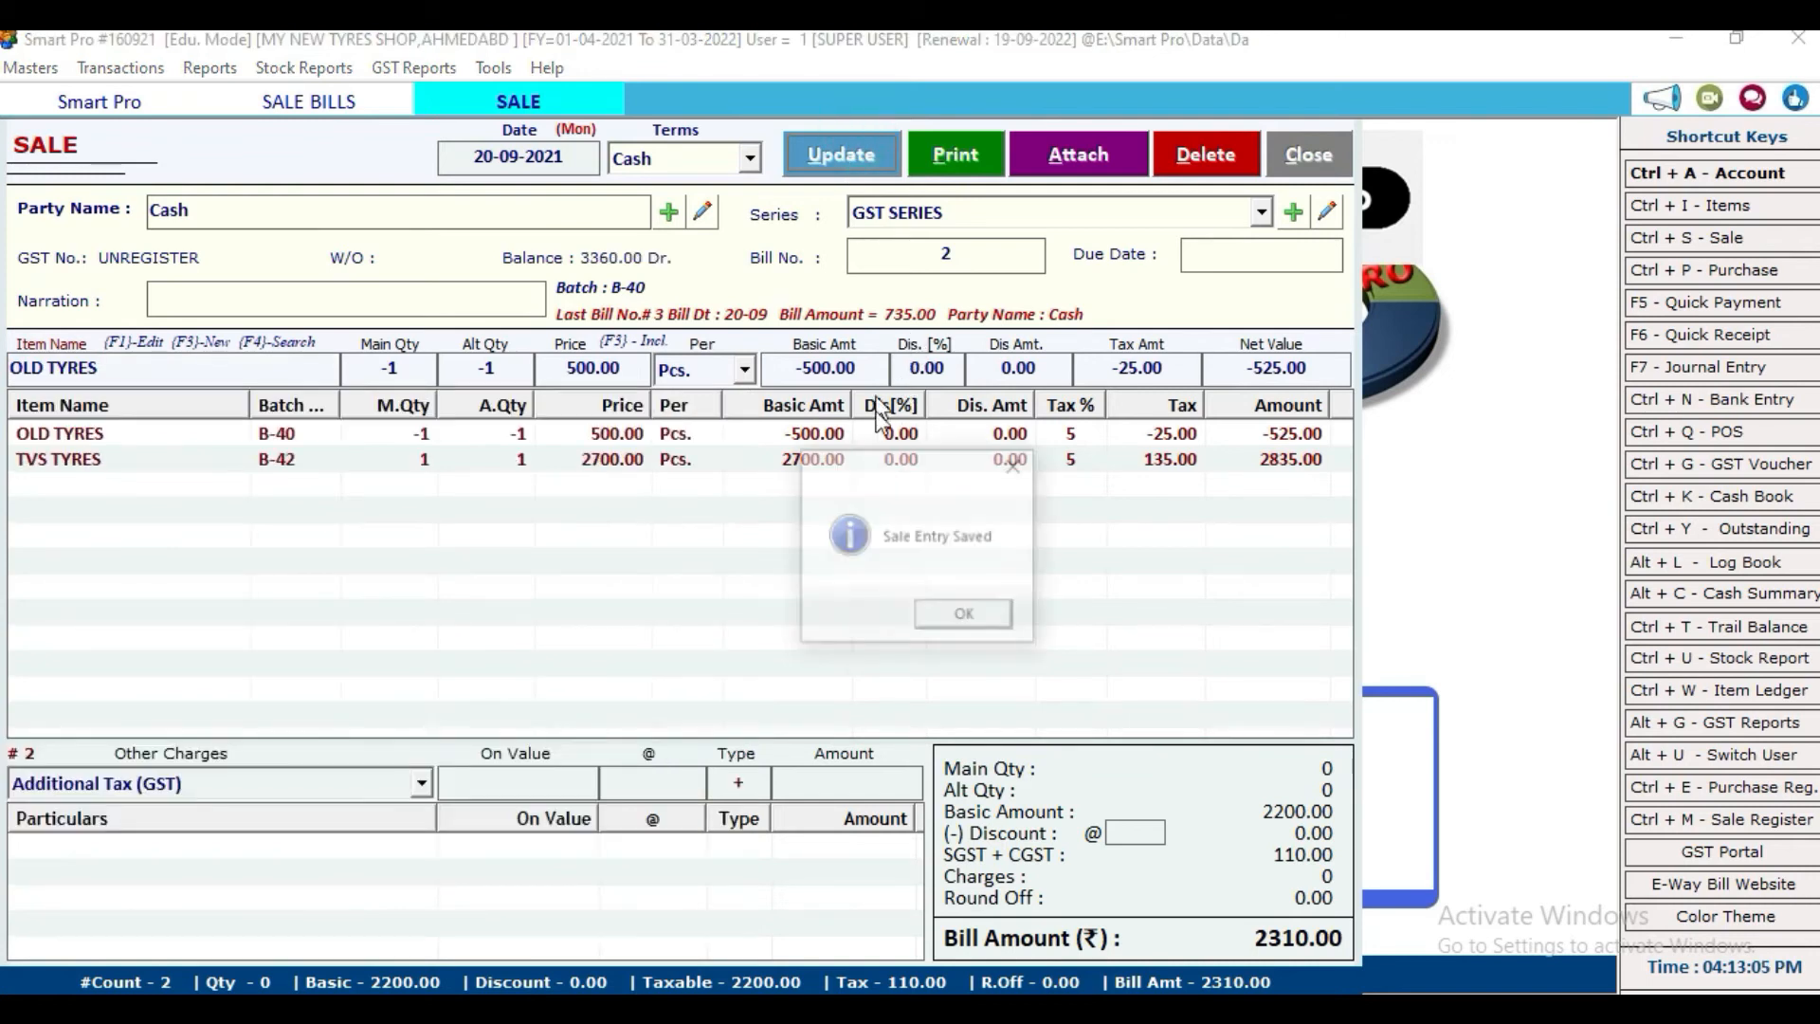
click(926, 616)
click(873, 618)
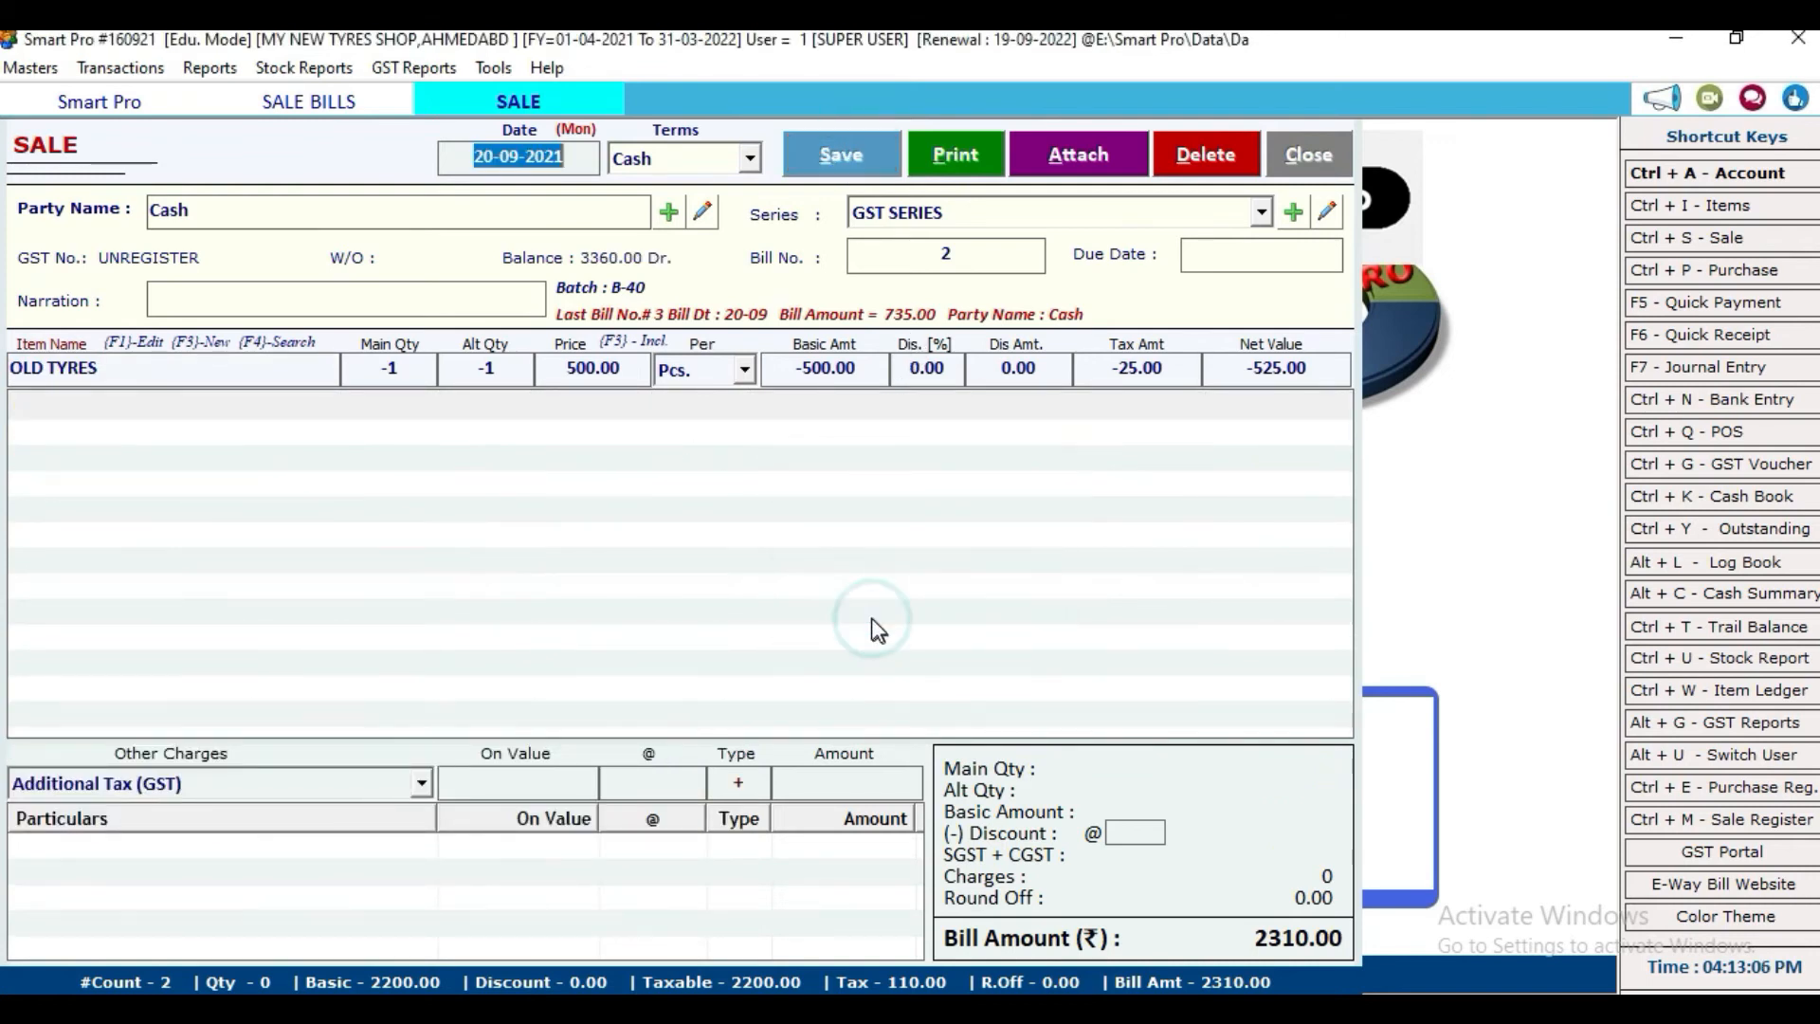
click(360, 782)
Step: Preview bill 2's GST tax invoice (grand total 2,310.00), then close the preview, print options and sale form
click(356, 834)
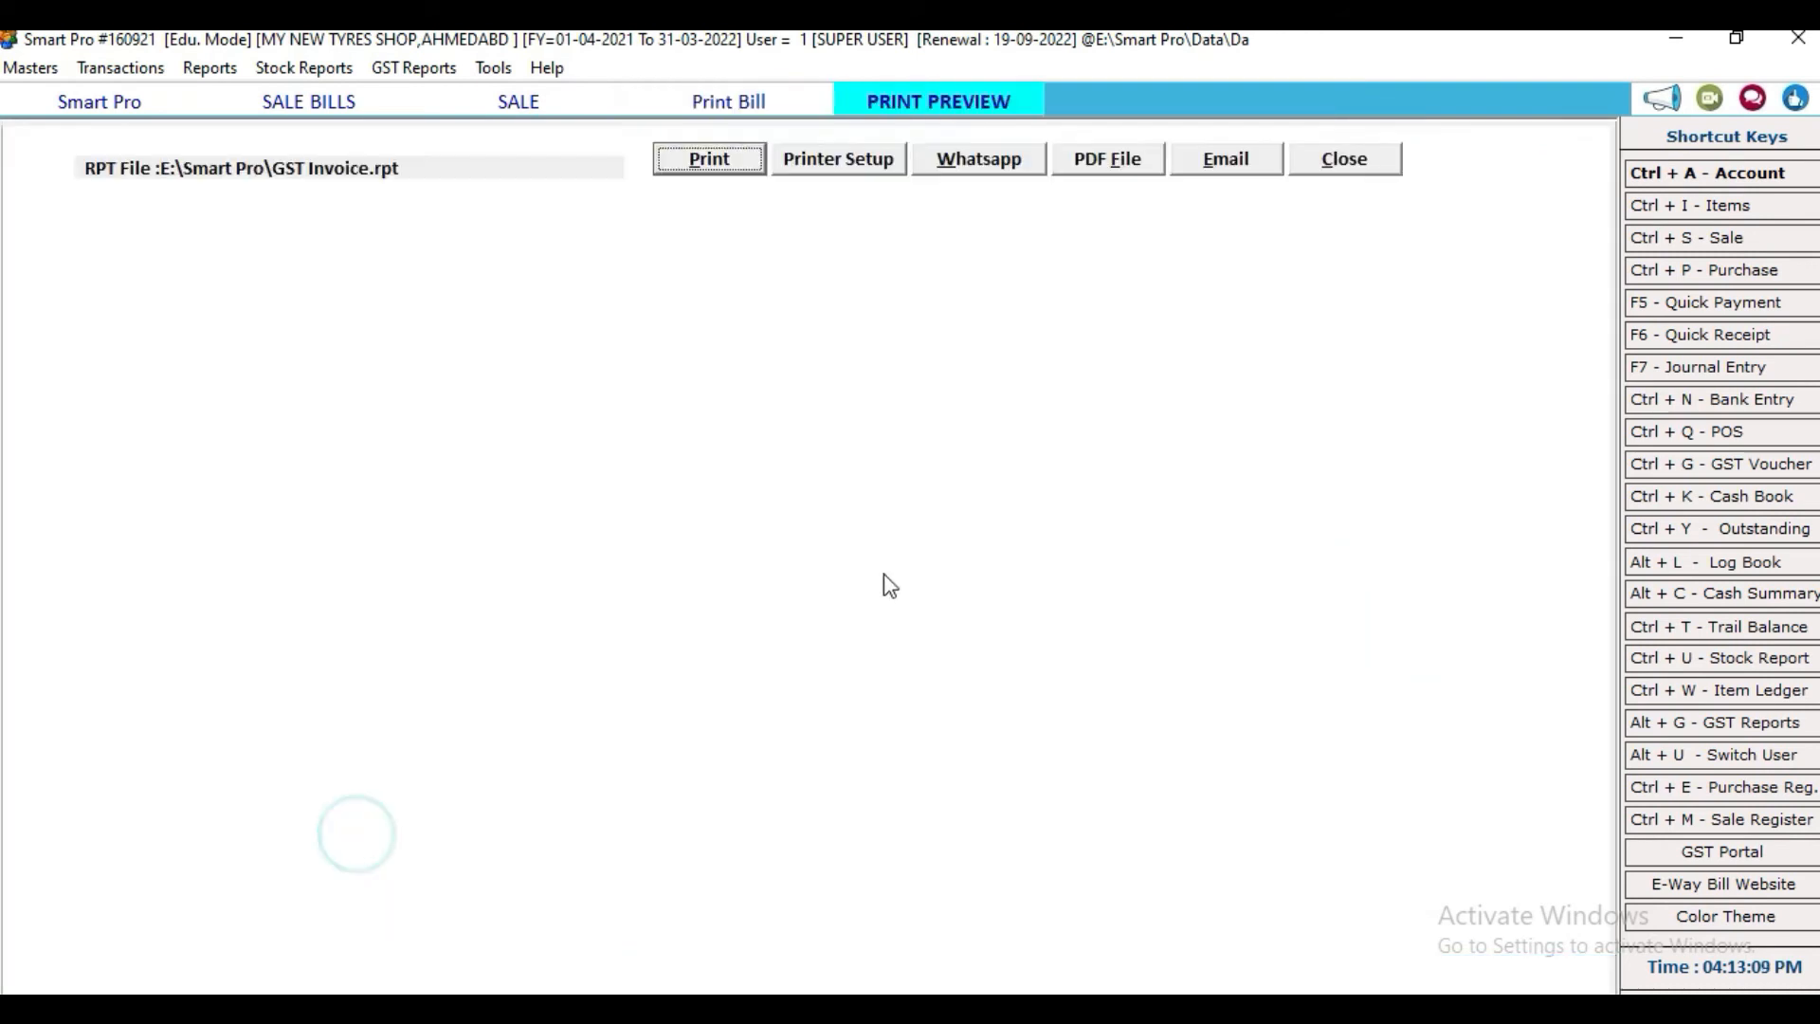
scroll(989, 598, down, 5)
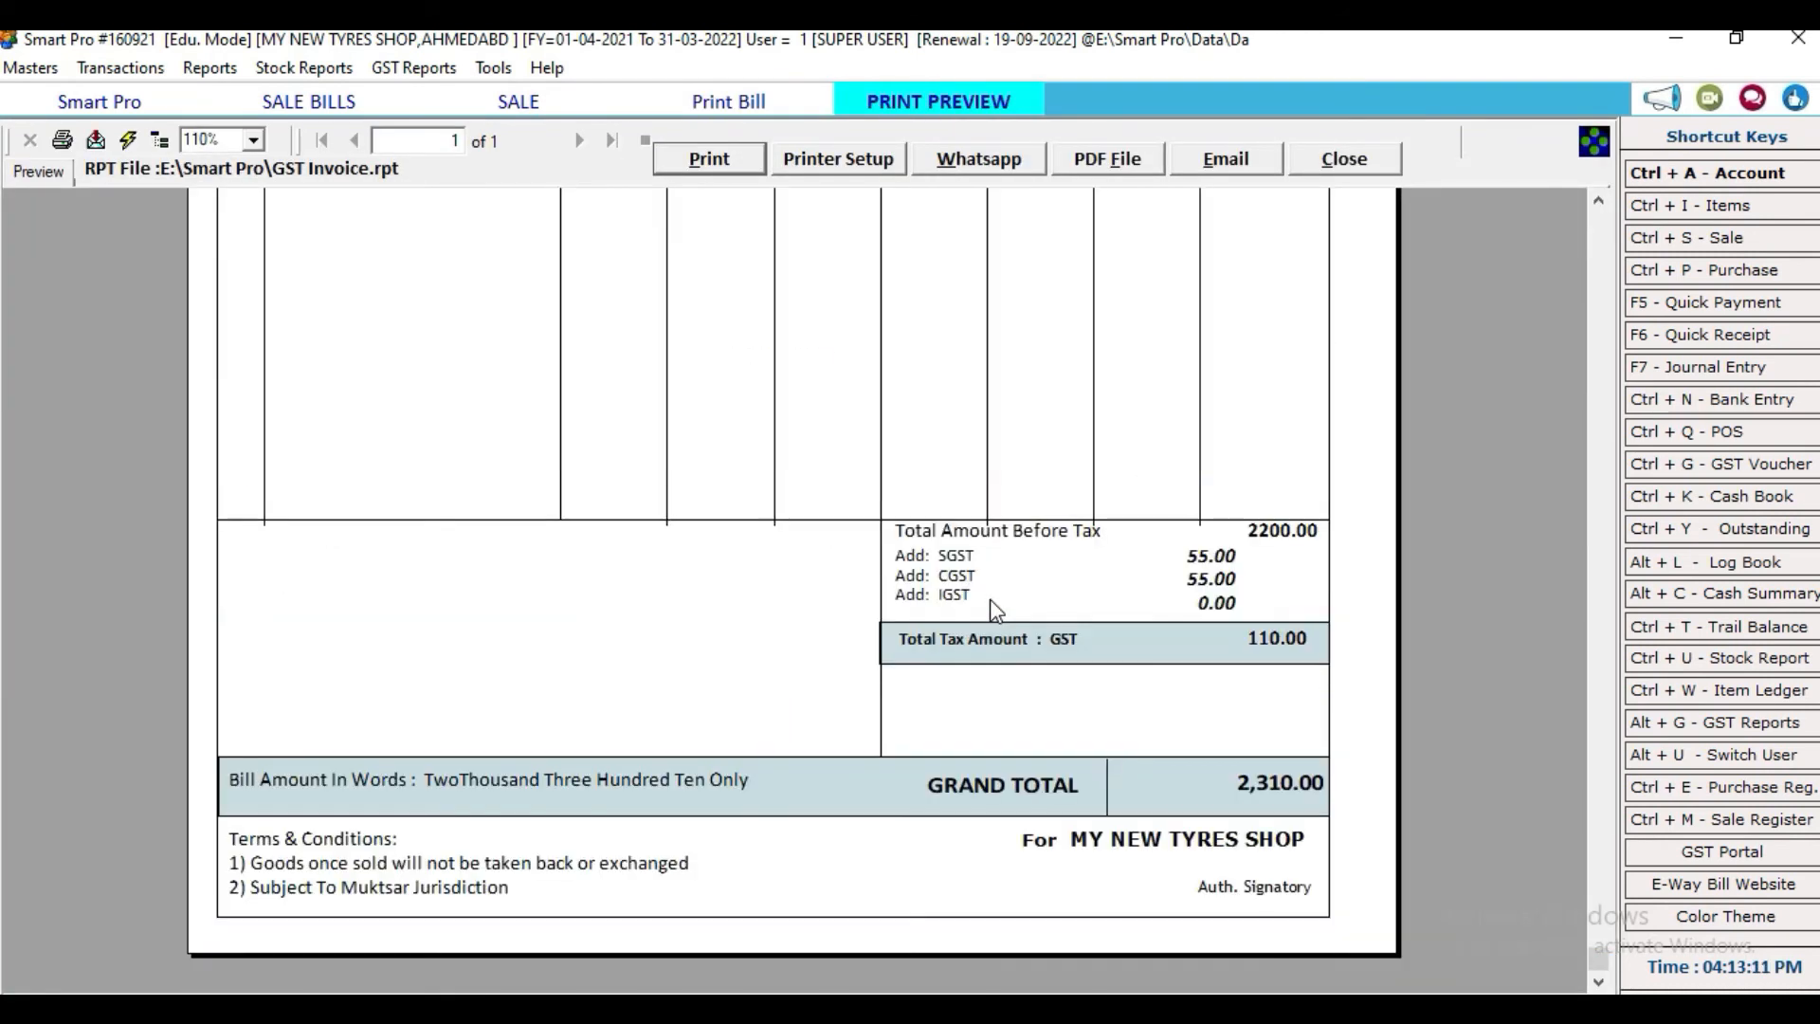
scroll(990, 599, up, 5)
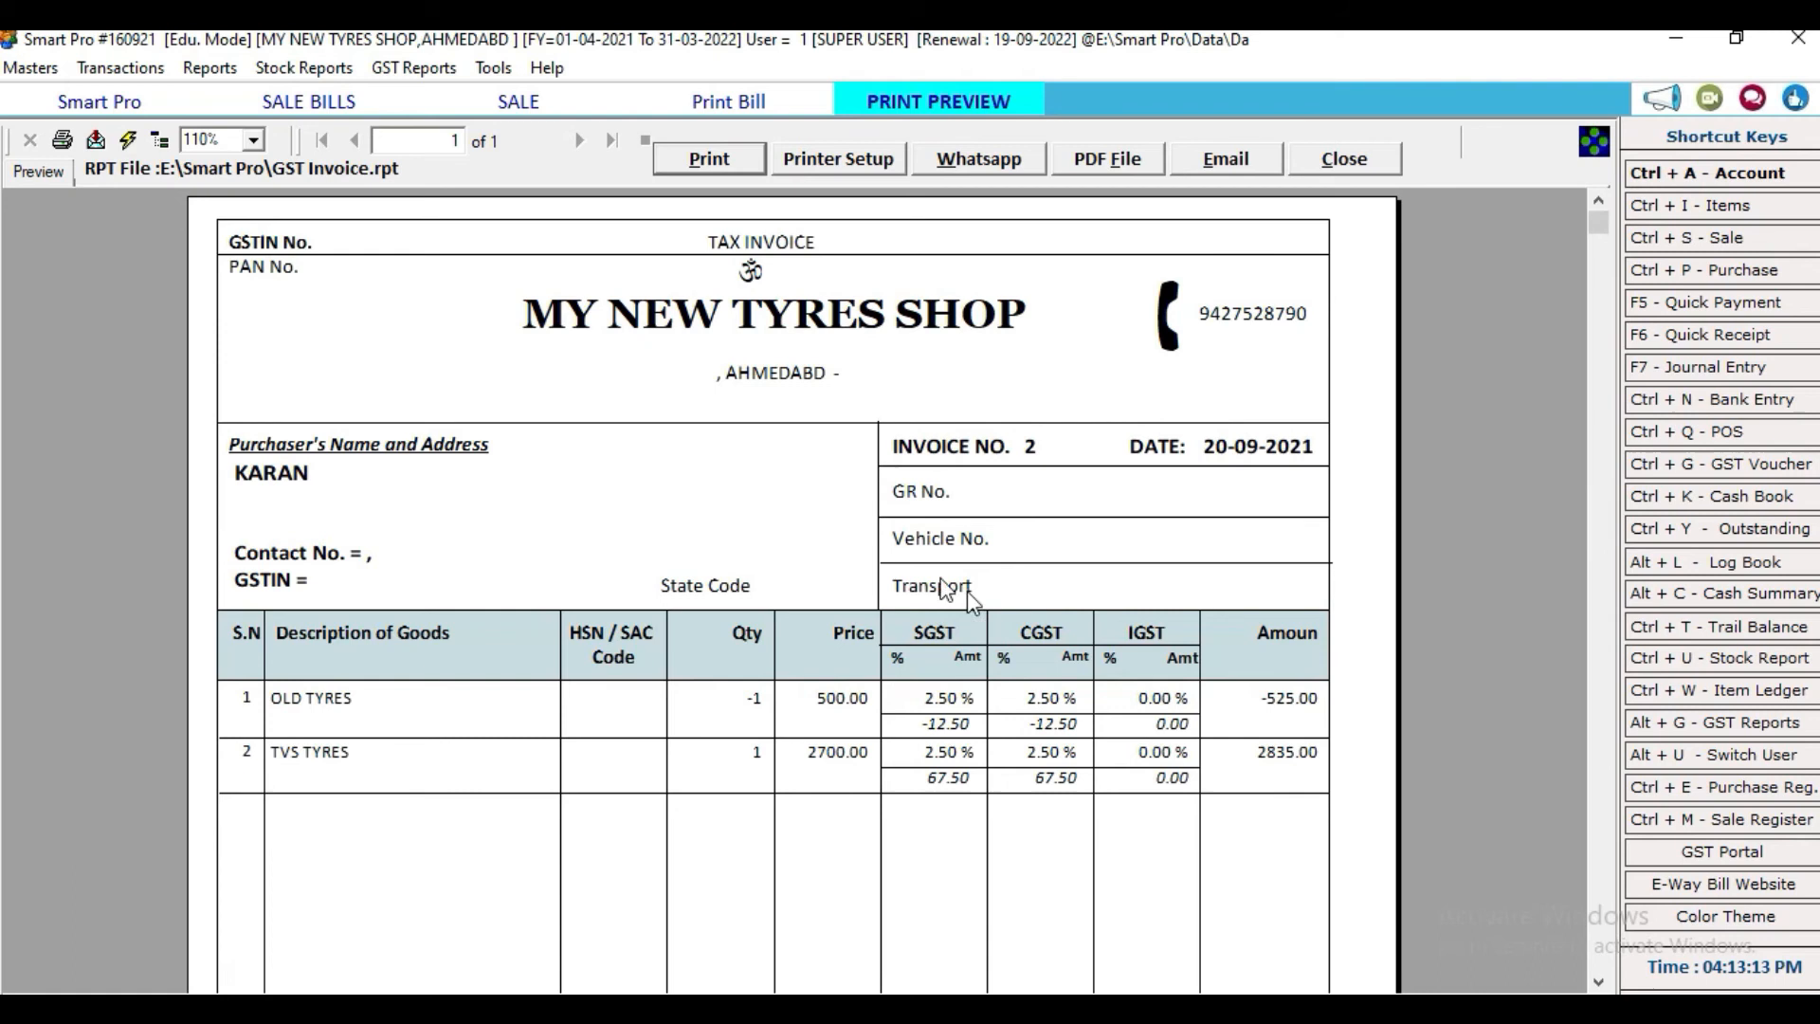
click(1357, 163)
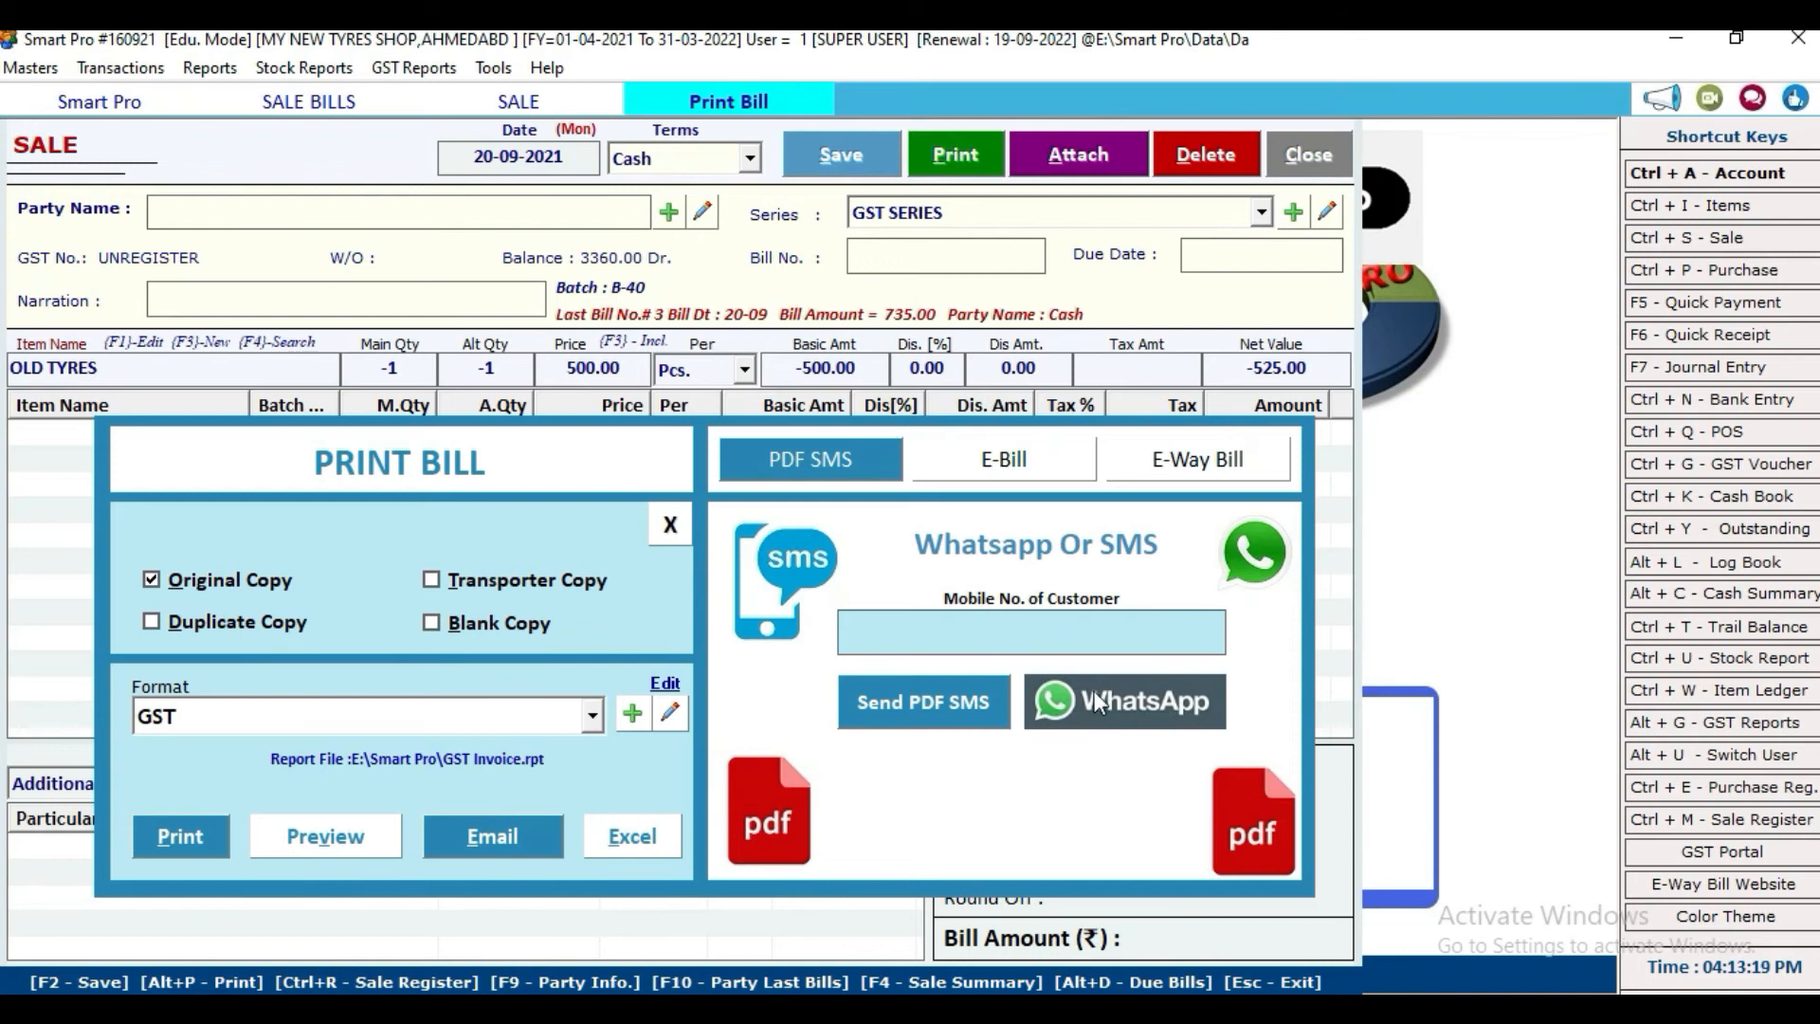
click(670, 524)
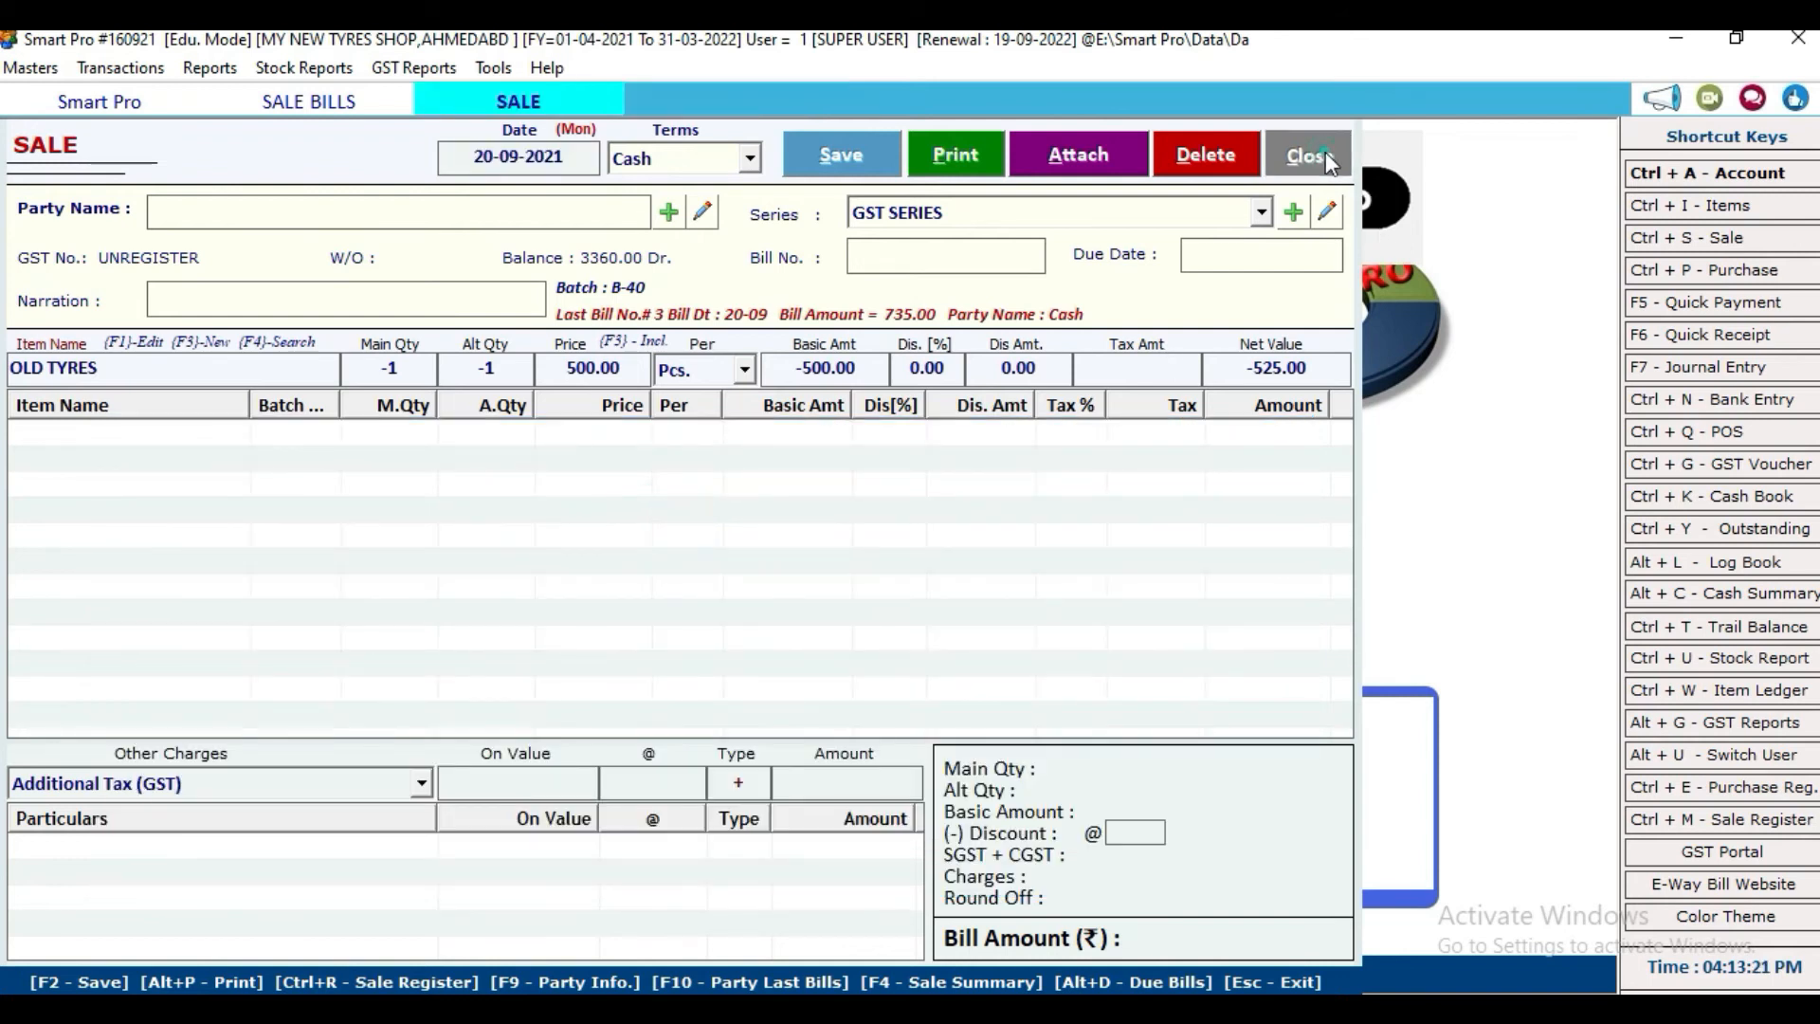
click(1325, 154)
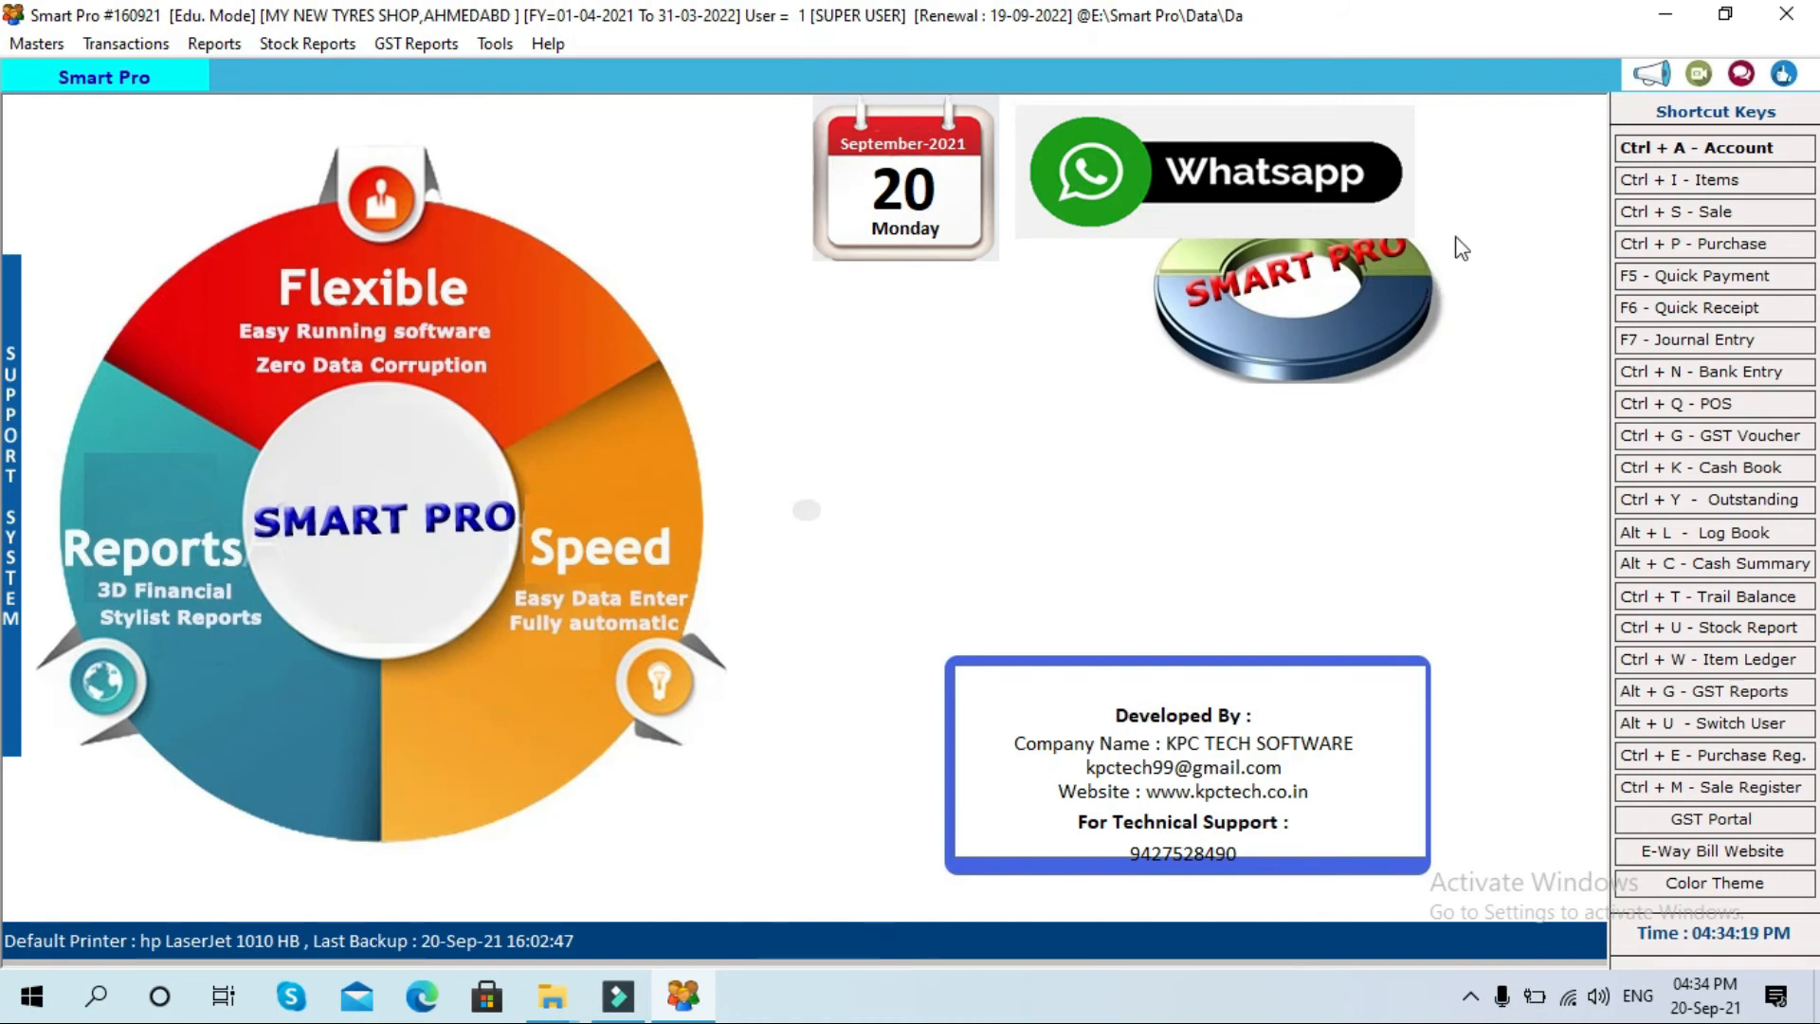
Step: Start a new membership entry from Masters > Member Ship and enter the member's card number
click(41, 48)
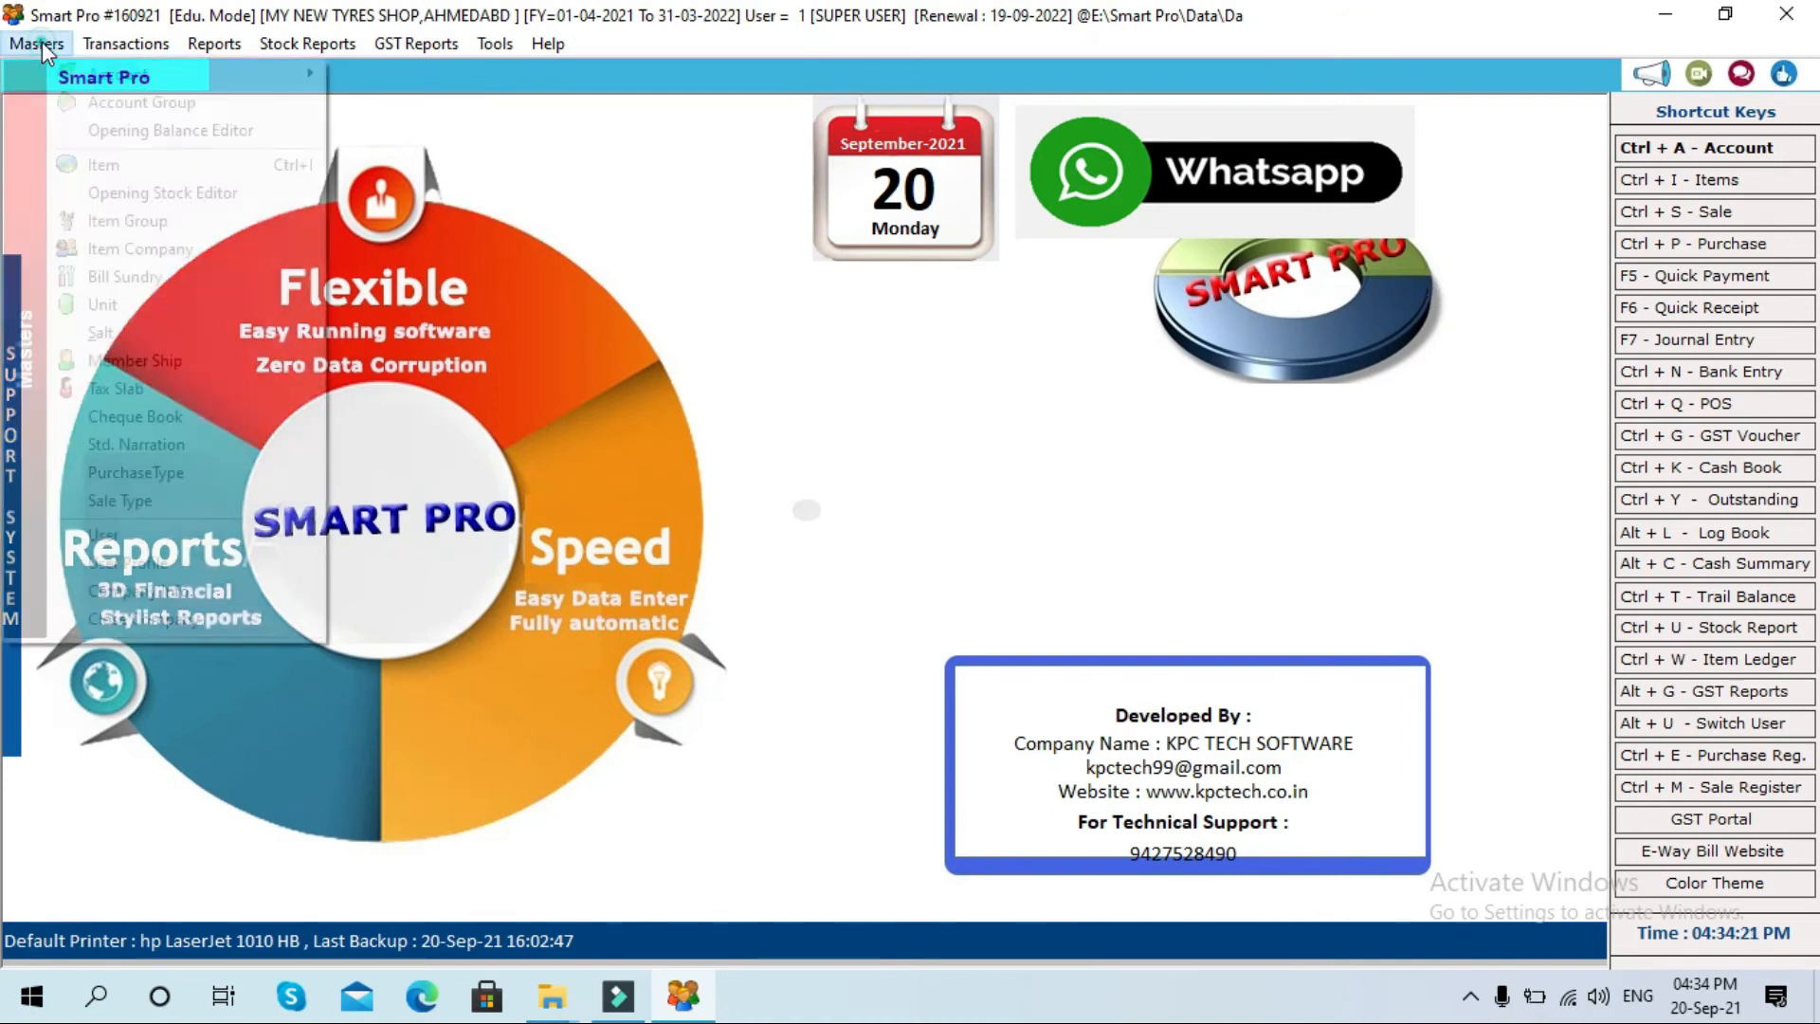
click(139, 361)
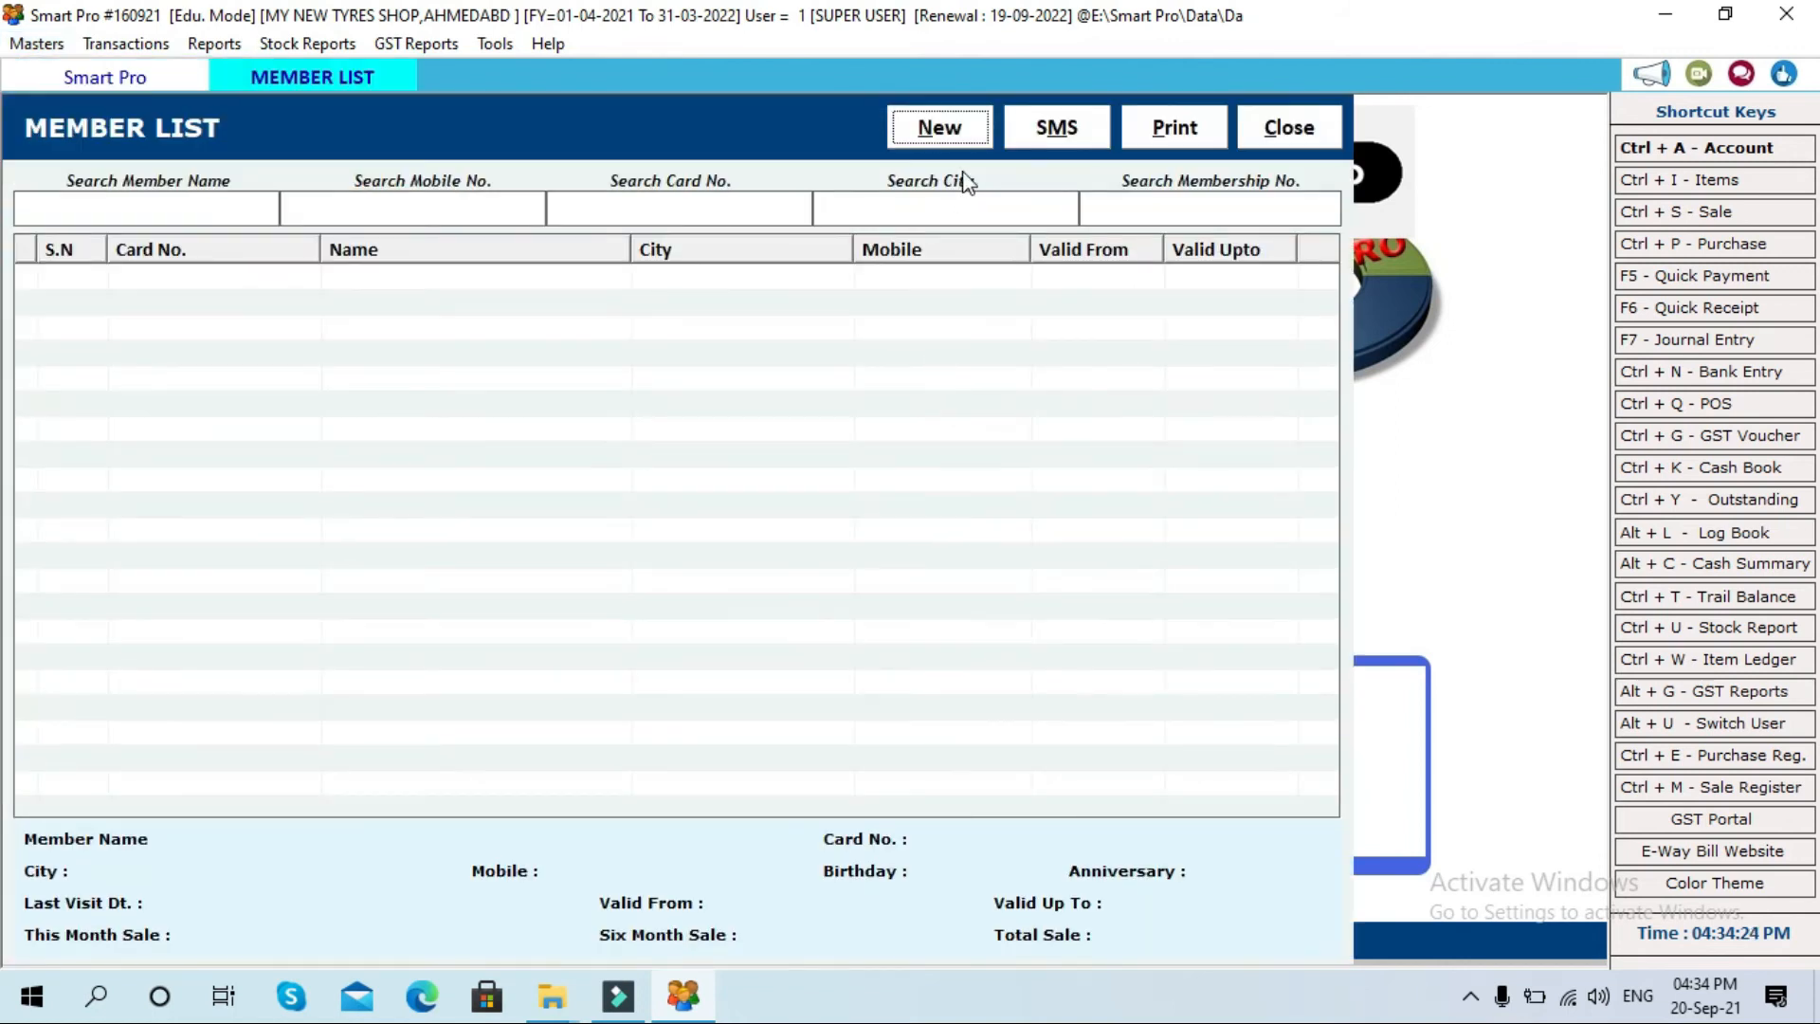
click(943, 129)
key(Tab)
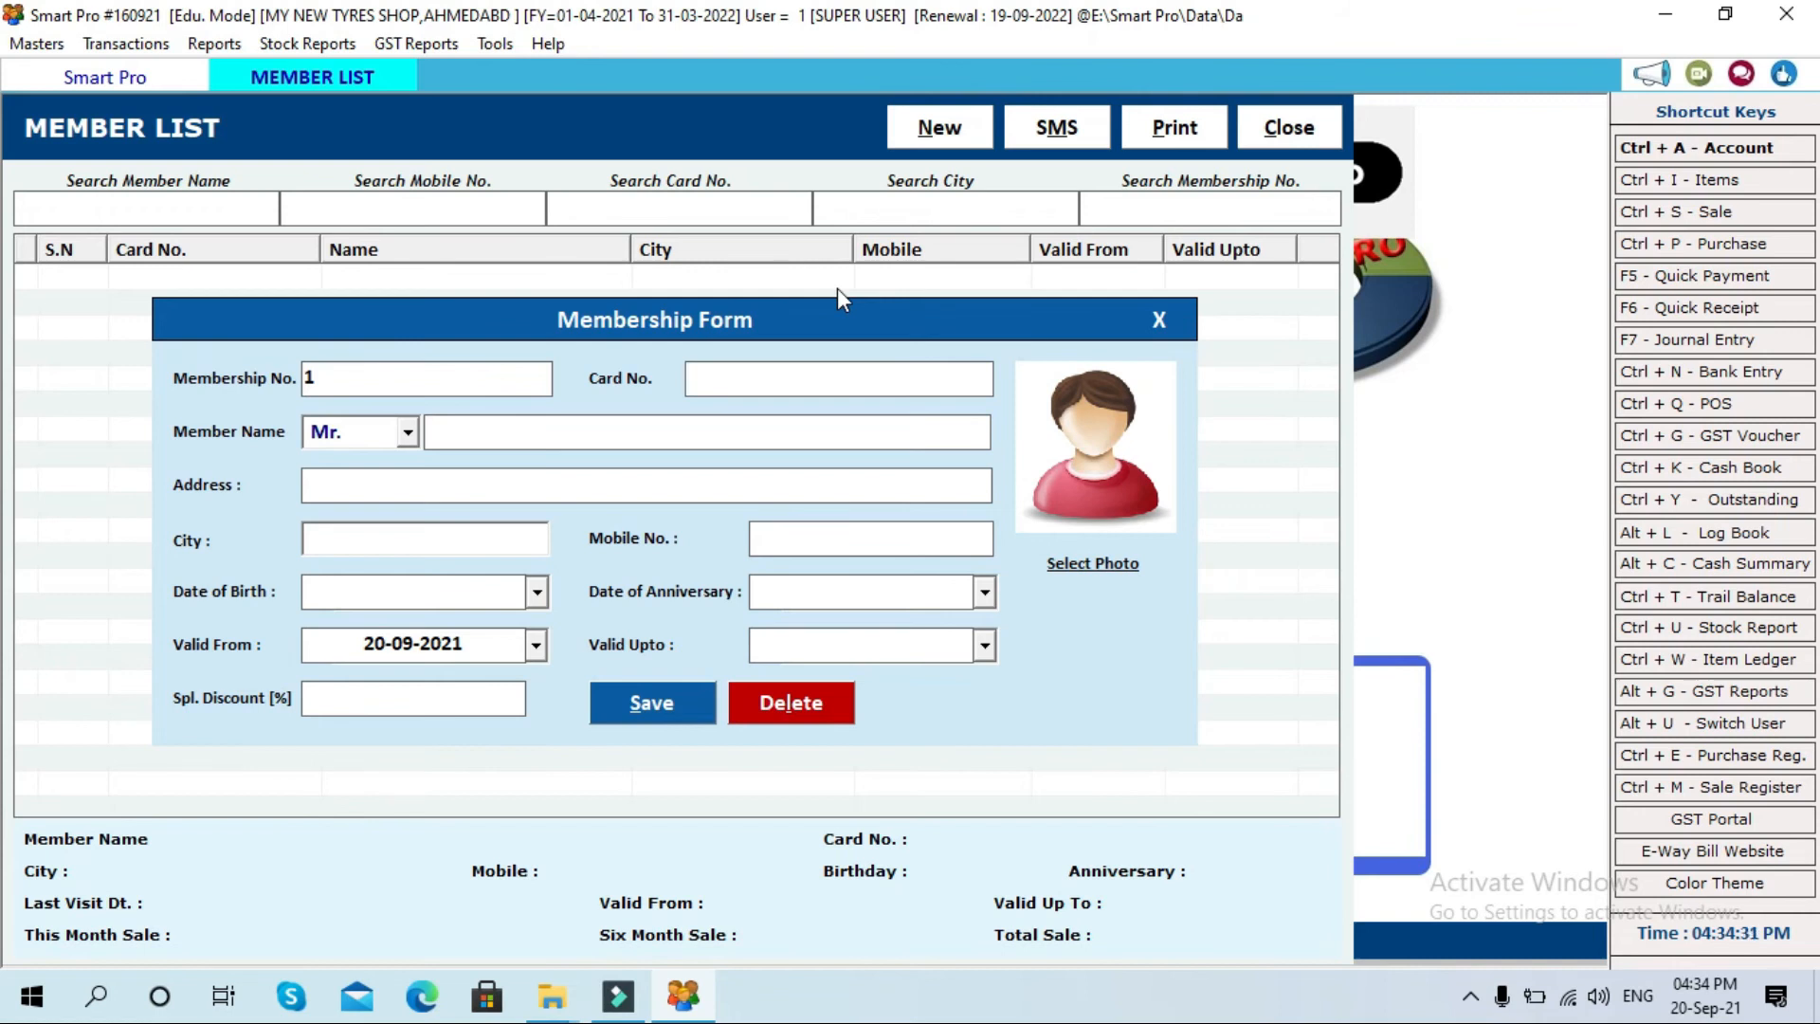
text(101)
key(Tab)
key(Tab)
Step: Fill in the member's name, address, city and mobile number
text(mEHUL)
key(BackSpace)
key(BackSpace)
key(BackSpace)
key(BackSpace)
key(BackSpace)
text(MEHU)
text(L)
text(AHM)
text(EDA)
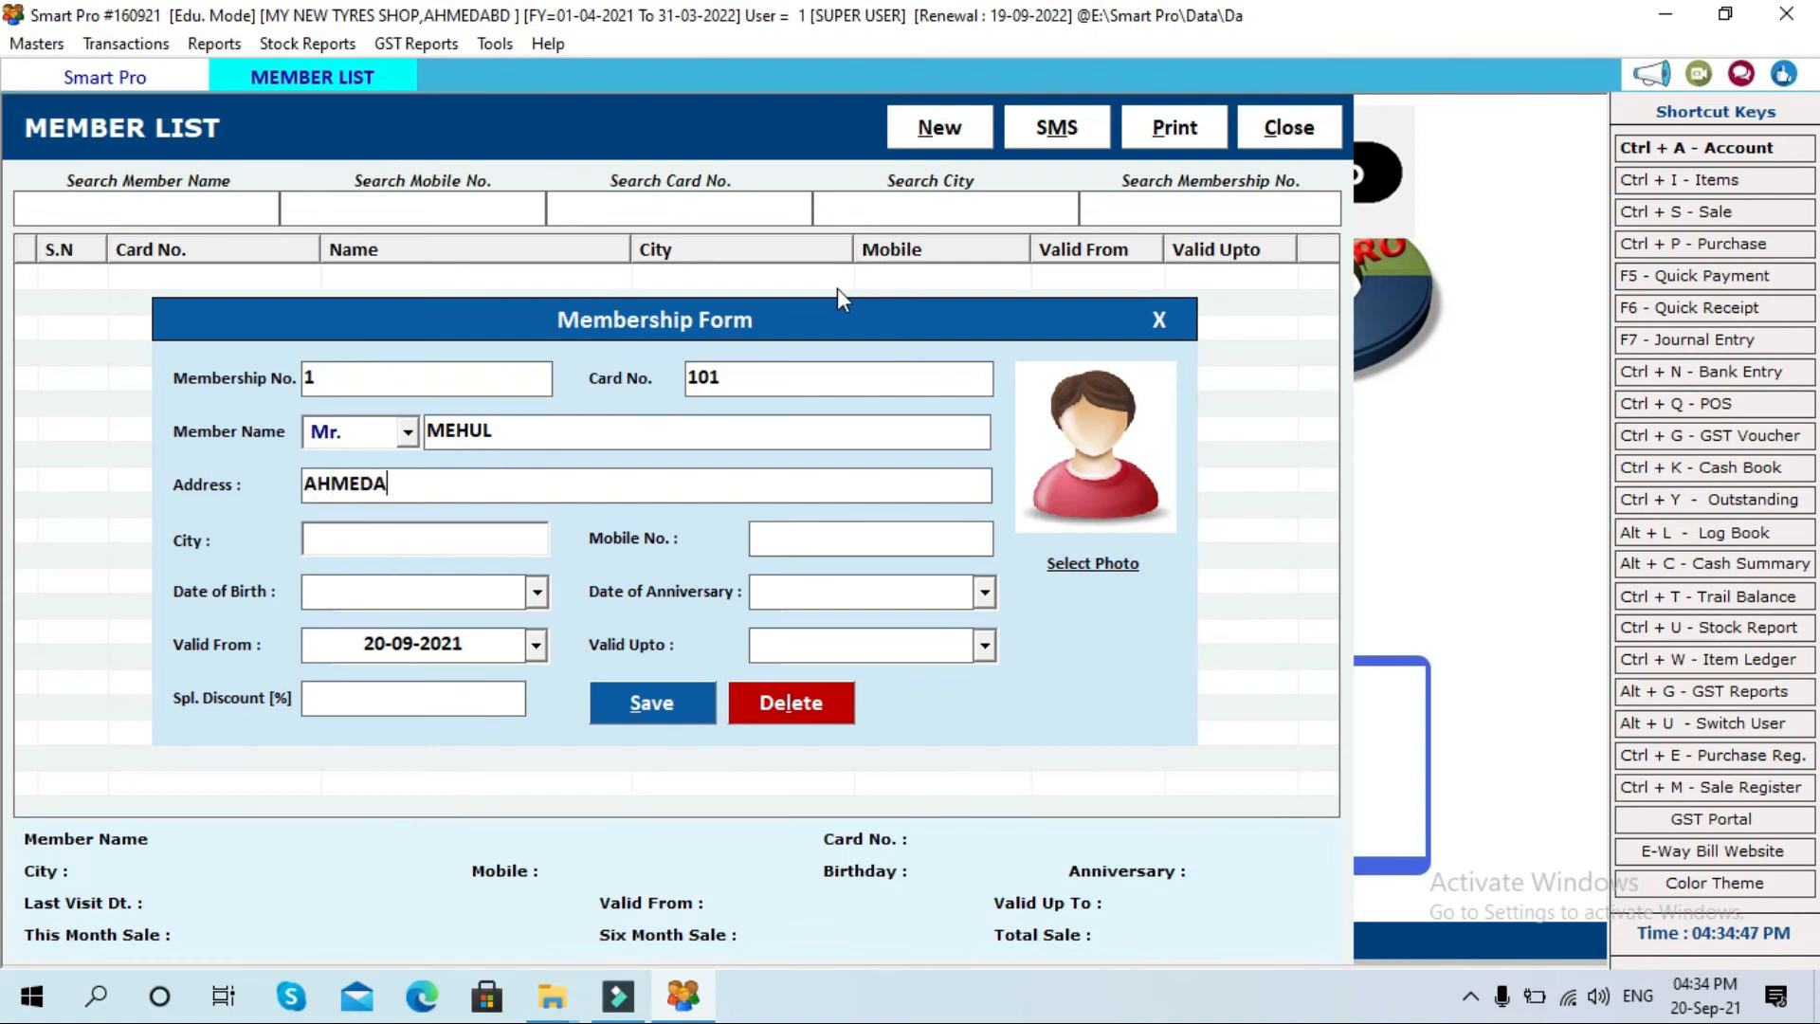
text(BA)
text(D)
text(AHMED)
text(ABAD)
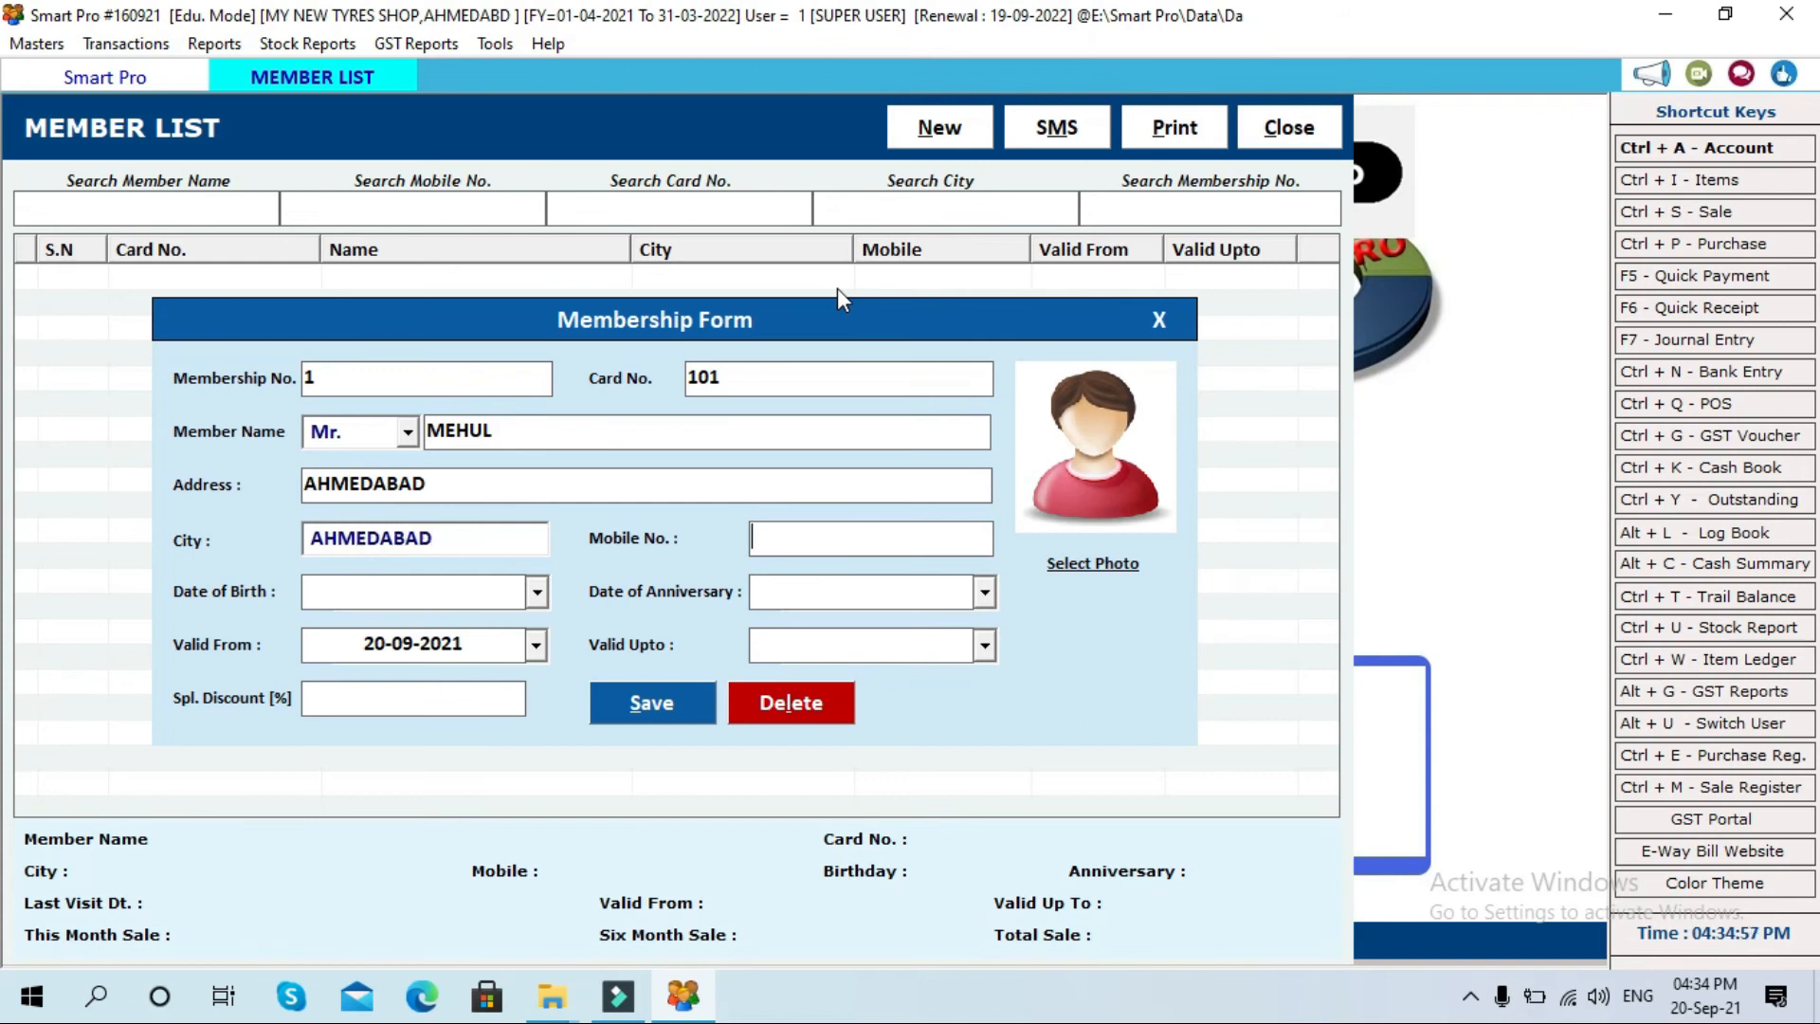
key(Tab)
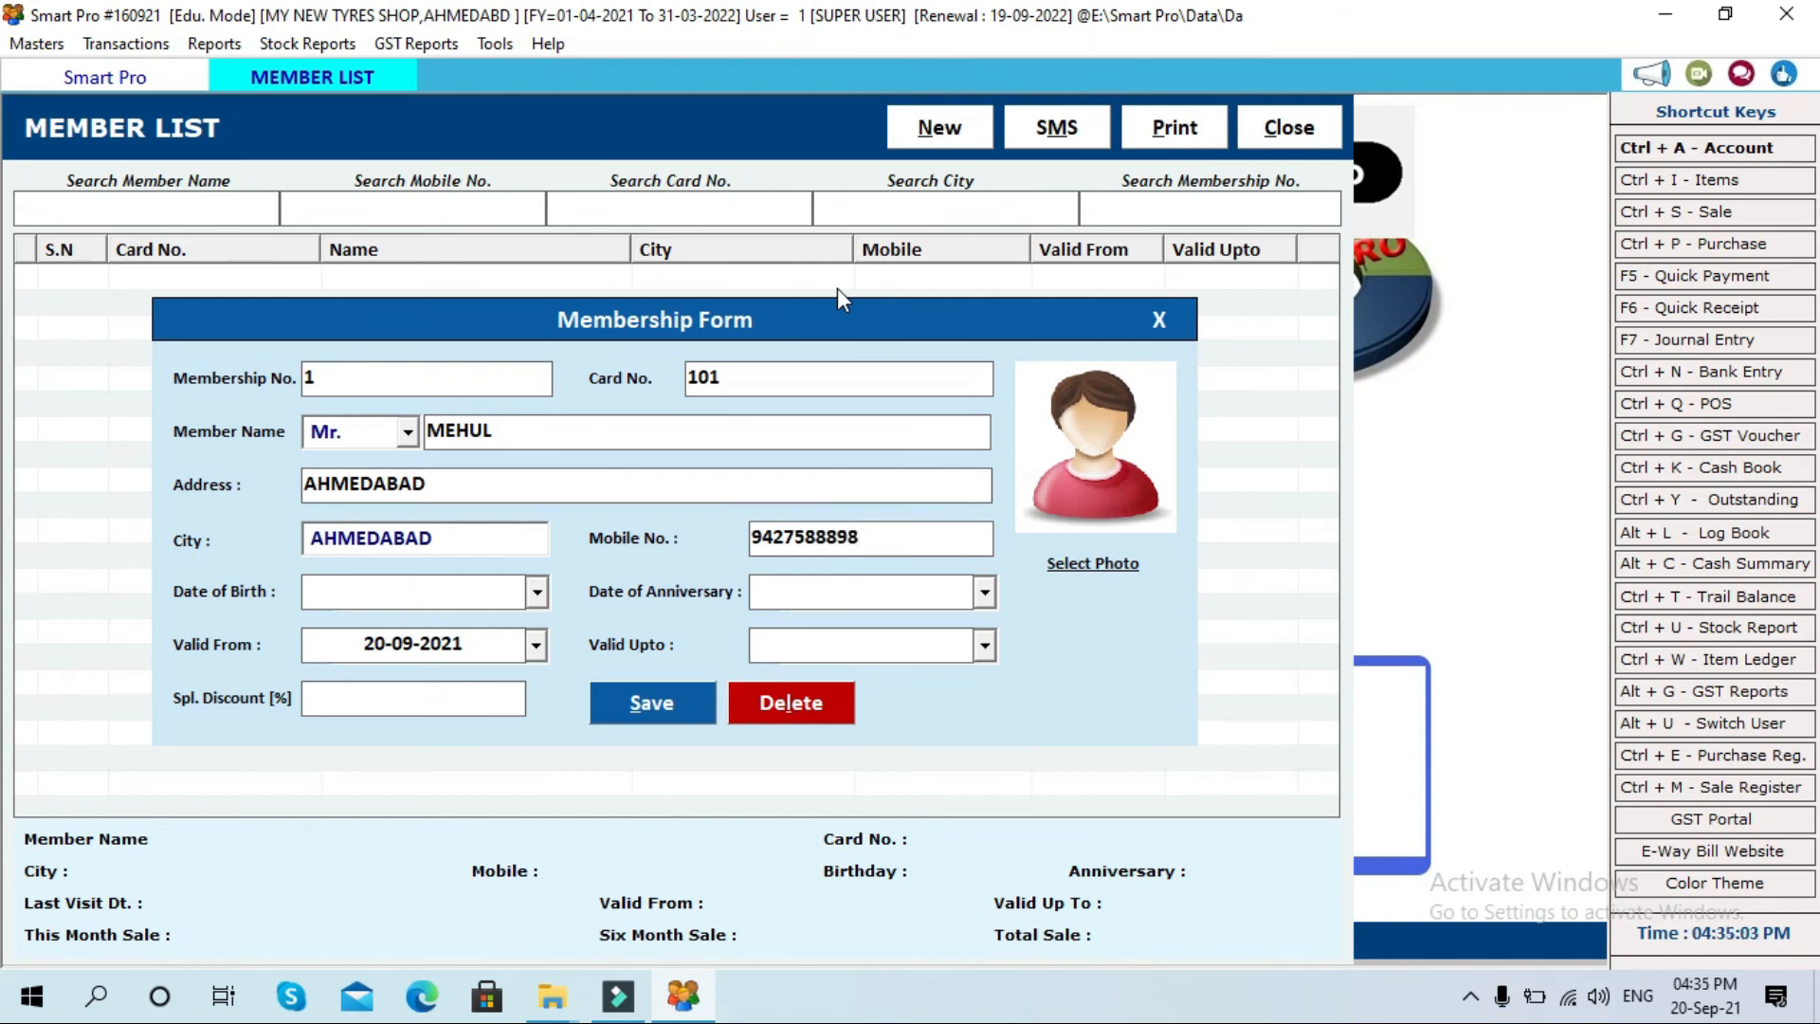
Step: Correct the validity end year, enter special discount 0, and save the new member
key(Tab)
click(917, 643)
key(BackSpace)
text(3)
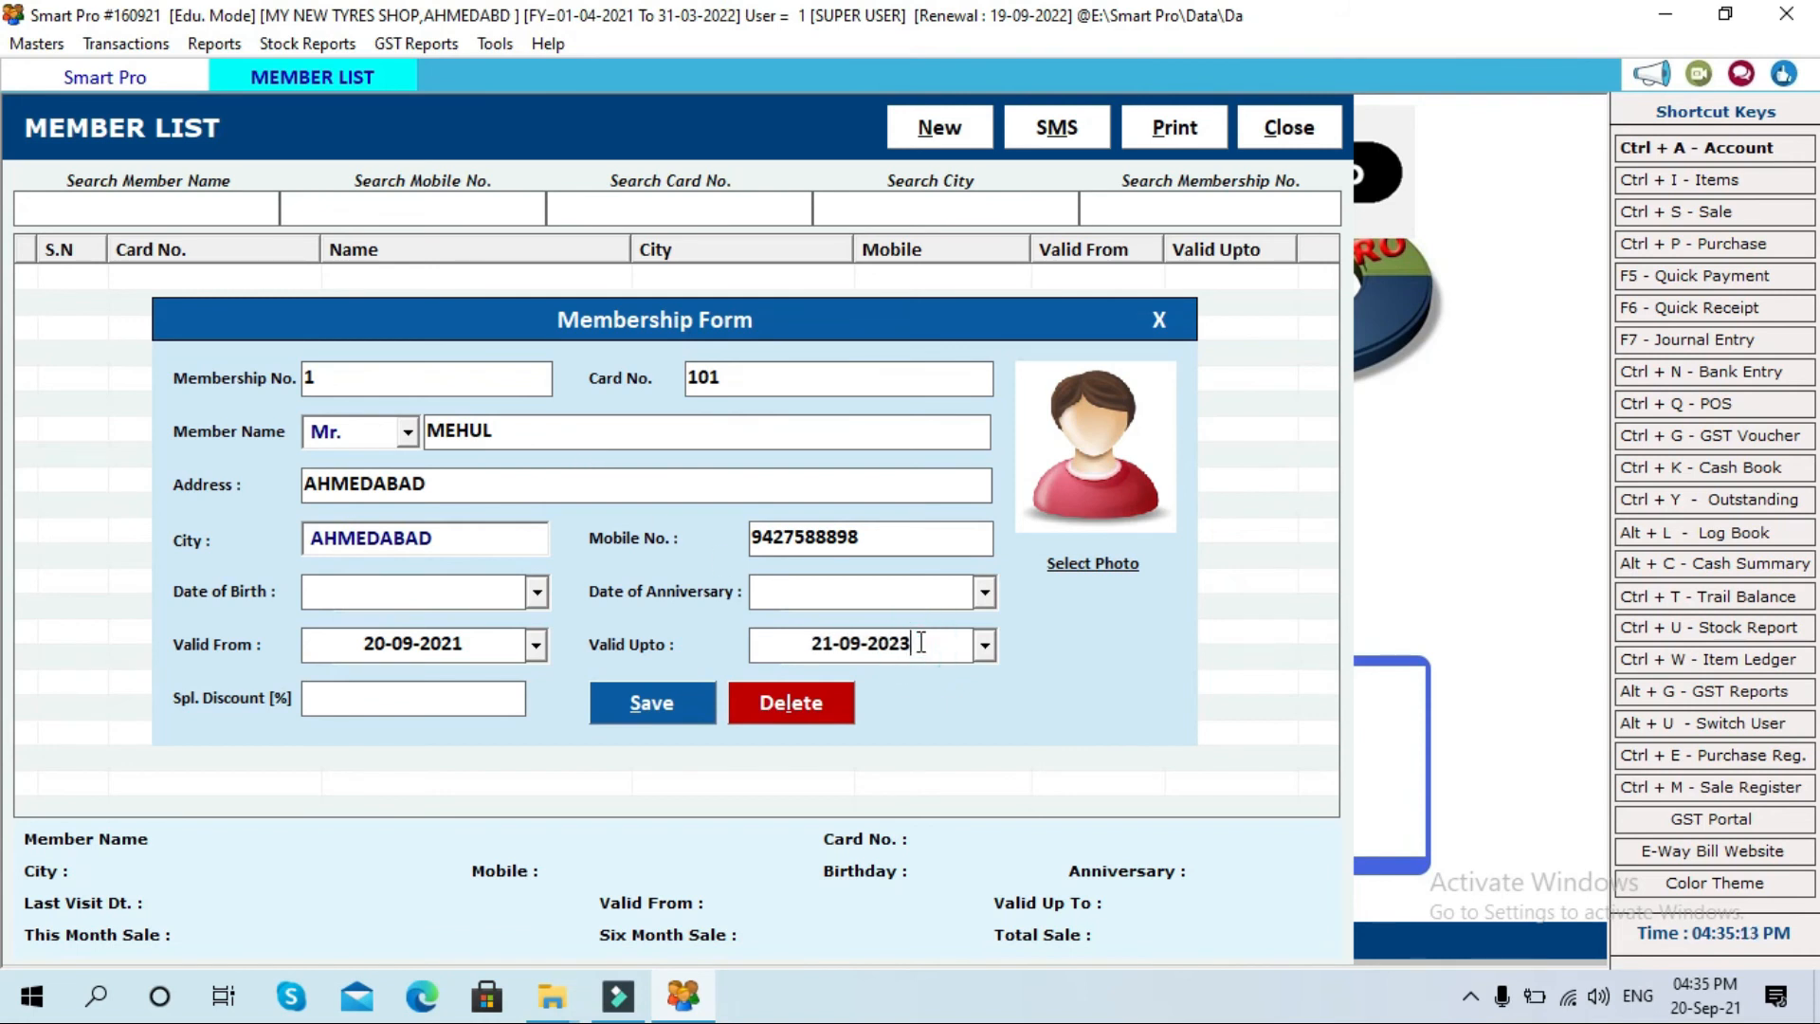
key(Return)
text(0)
key(Return)
key(Return)
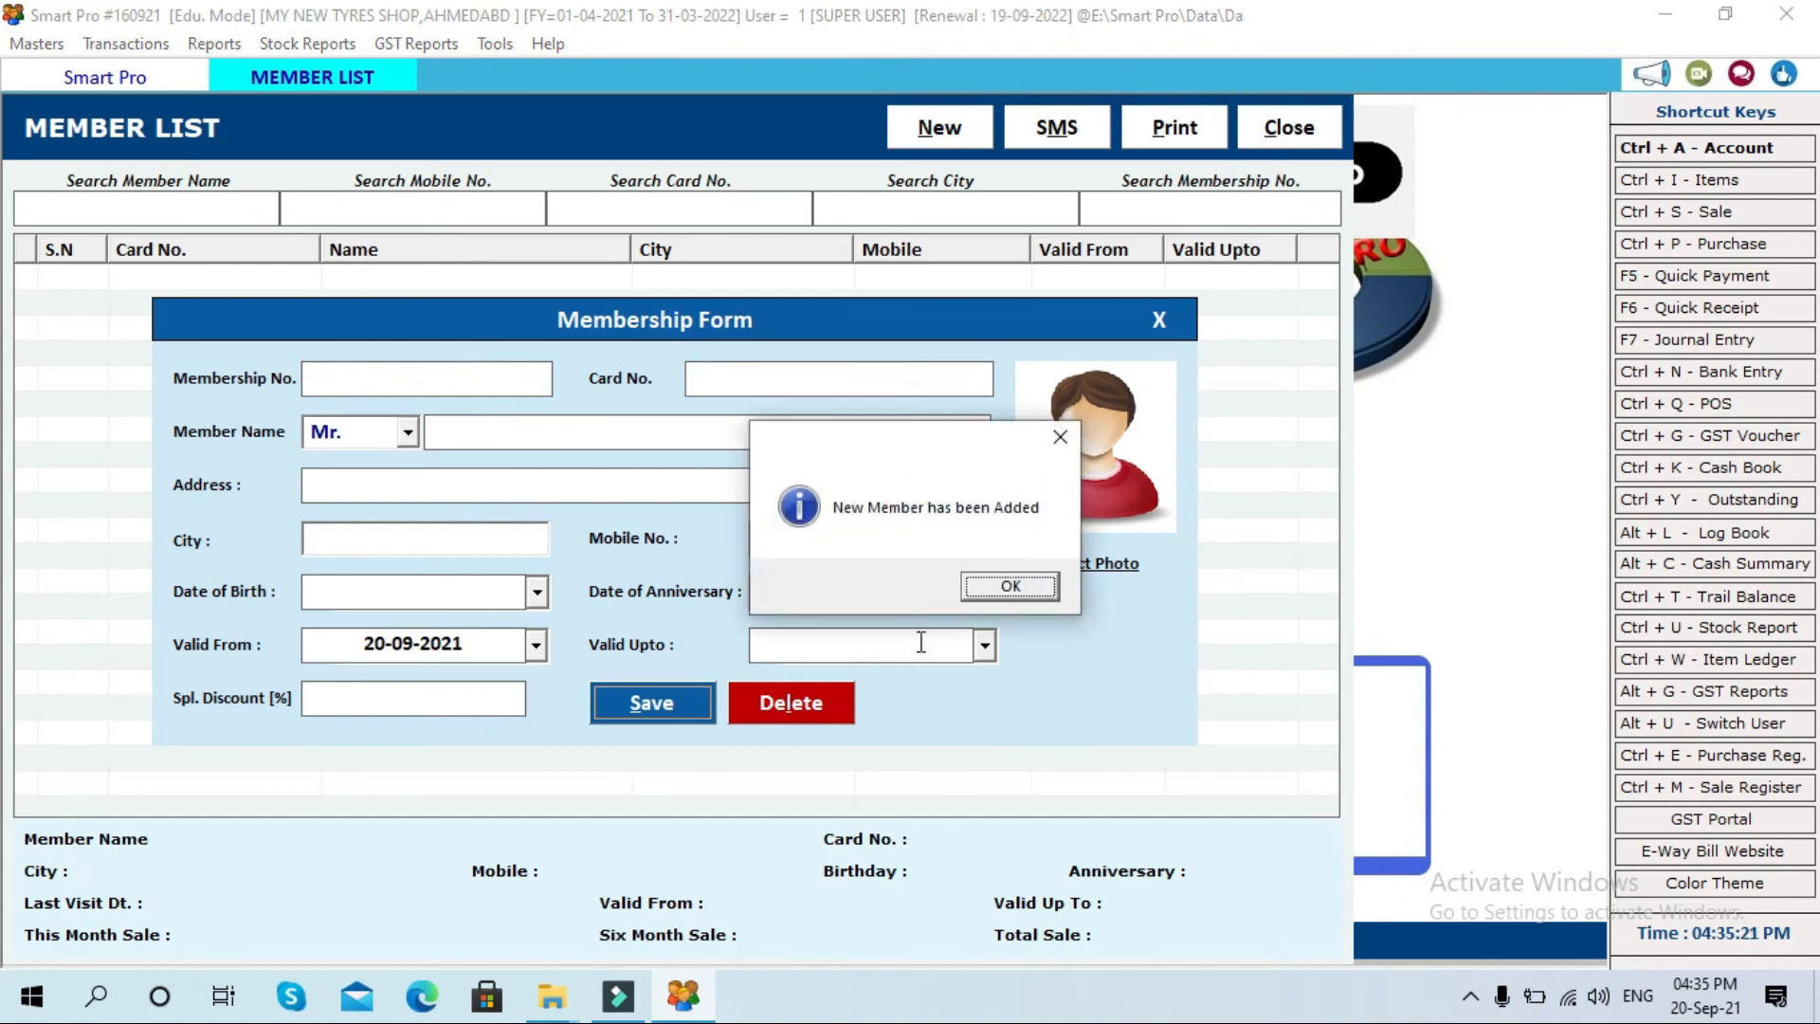
key(Return)
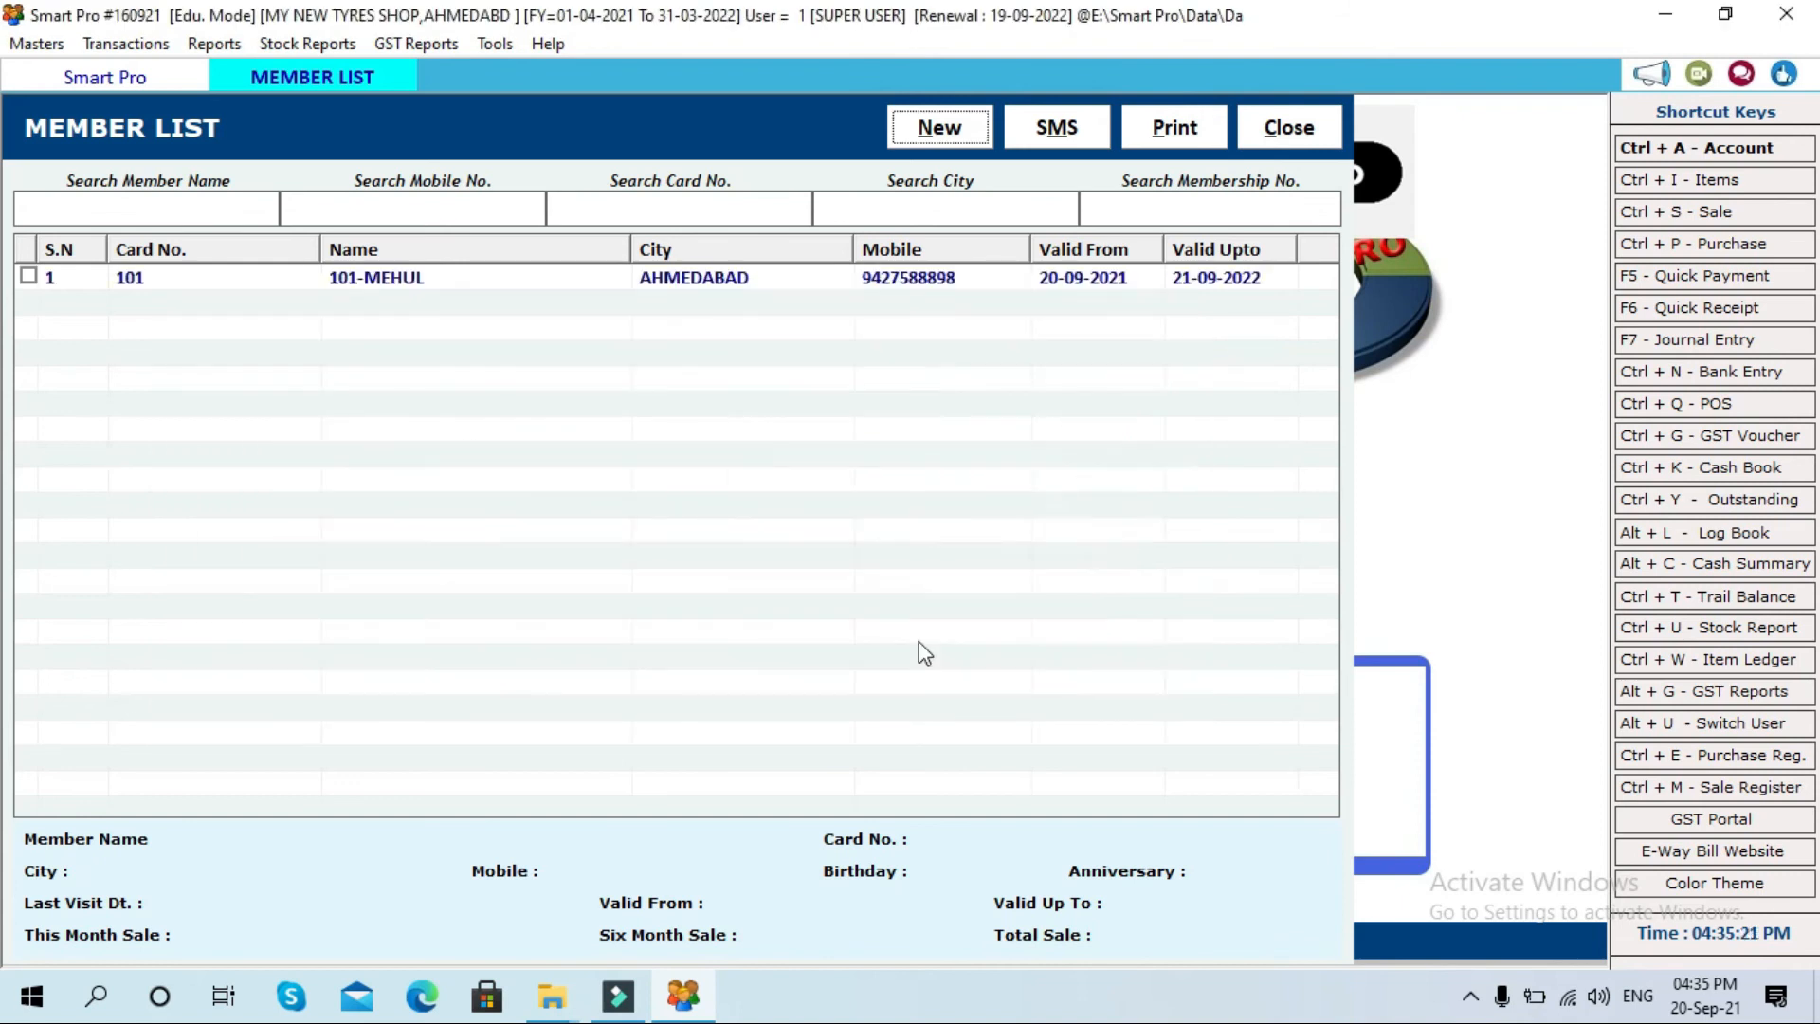
click(41, 280)
Step: Preview the first member's membership card, then close the preview
click(1181, 133)
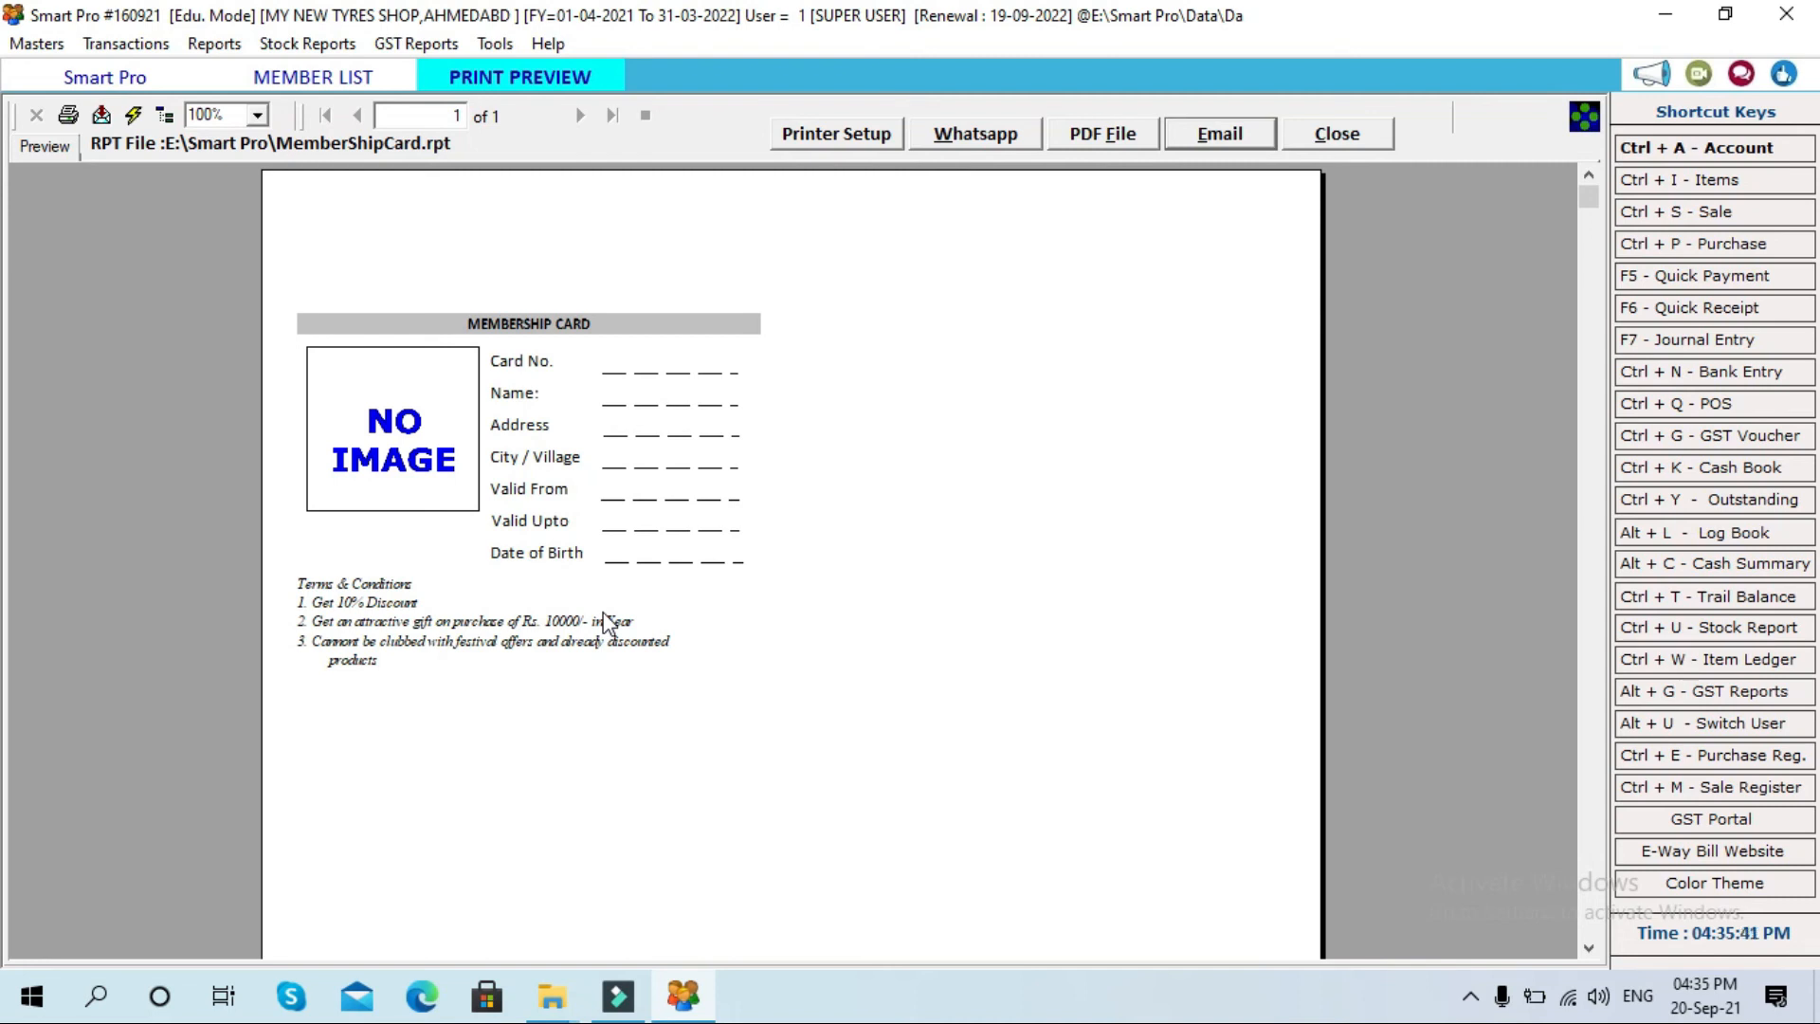
click(1333, 139)
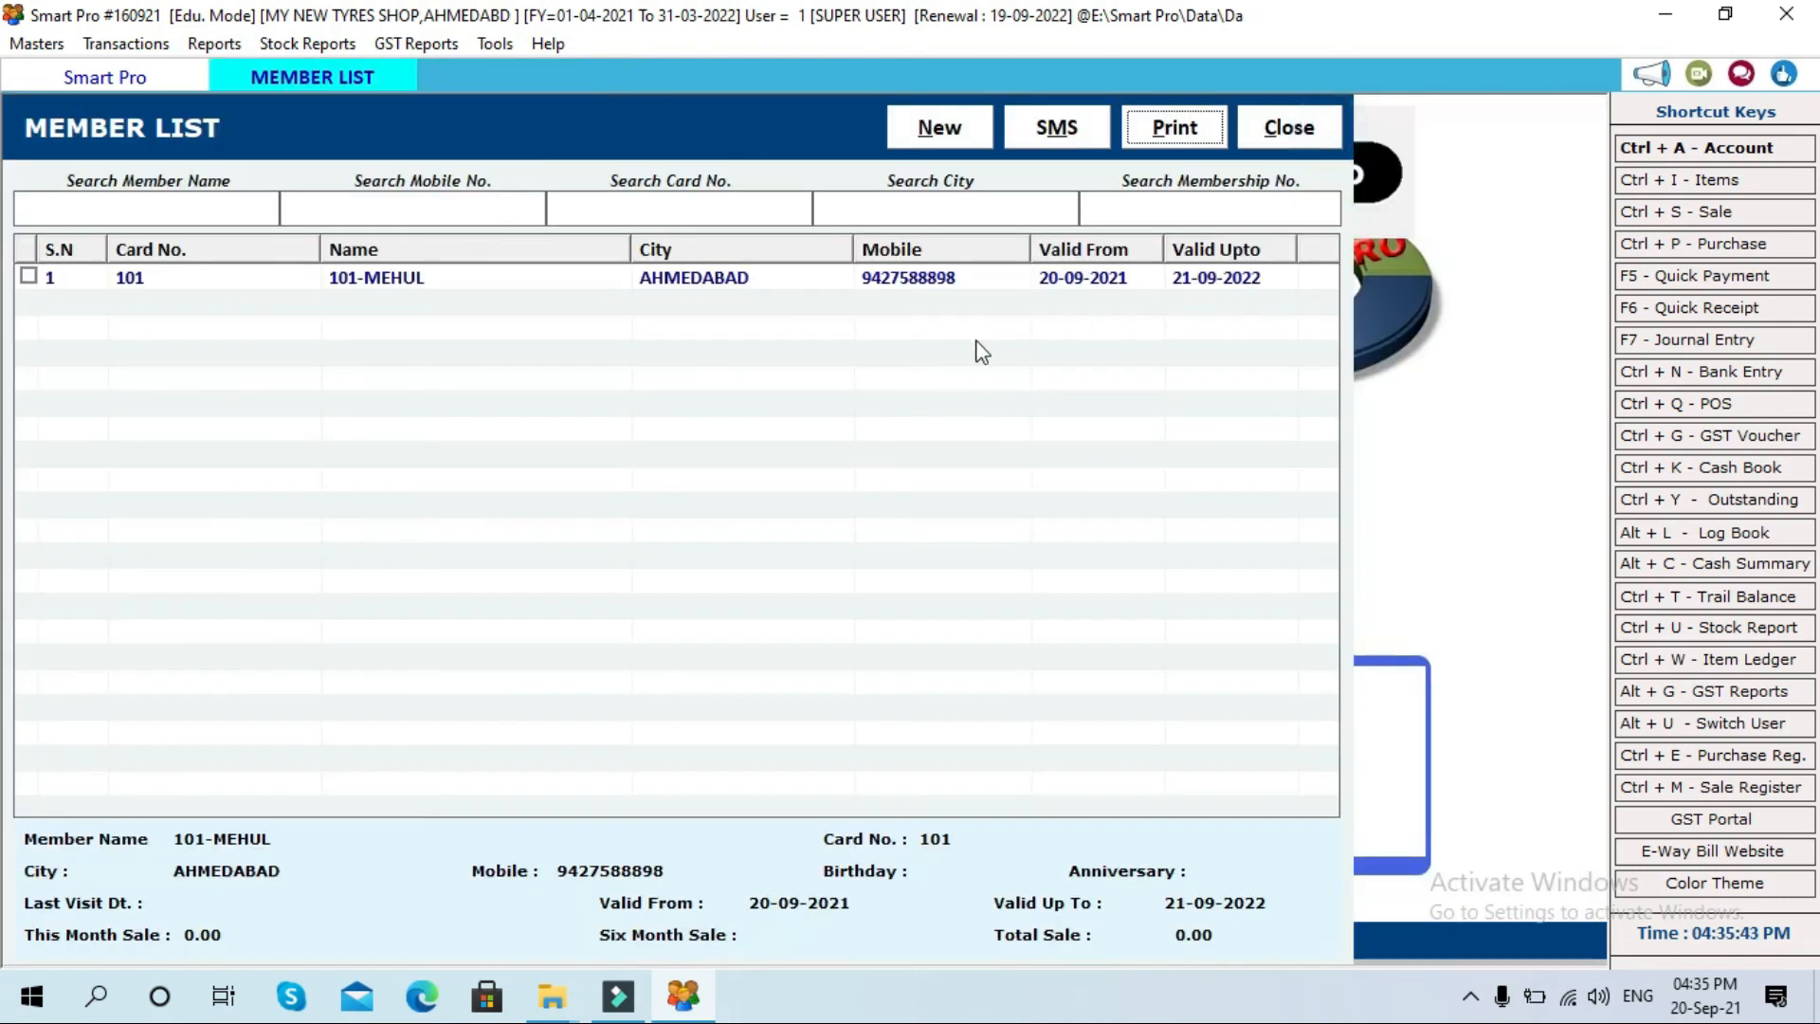
click(725, 281)
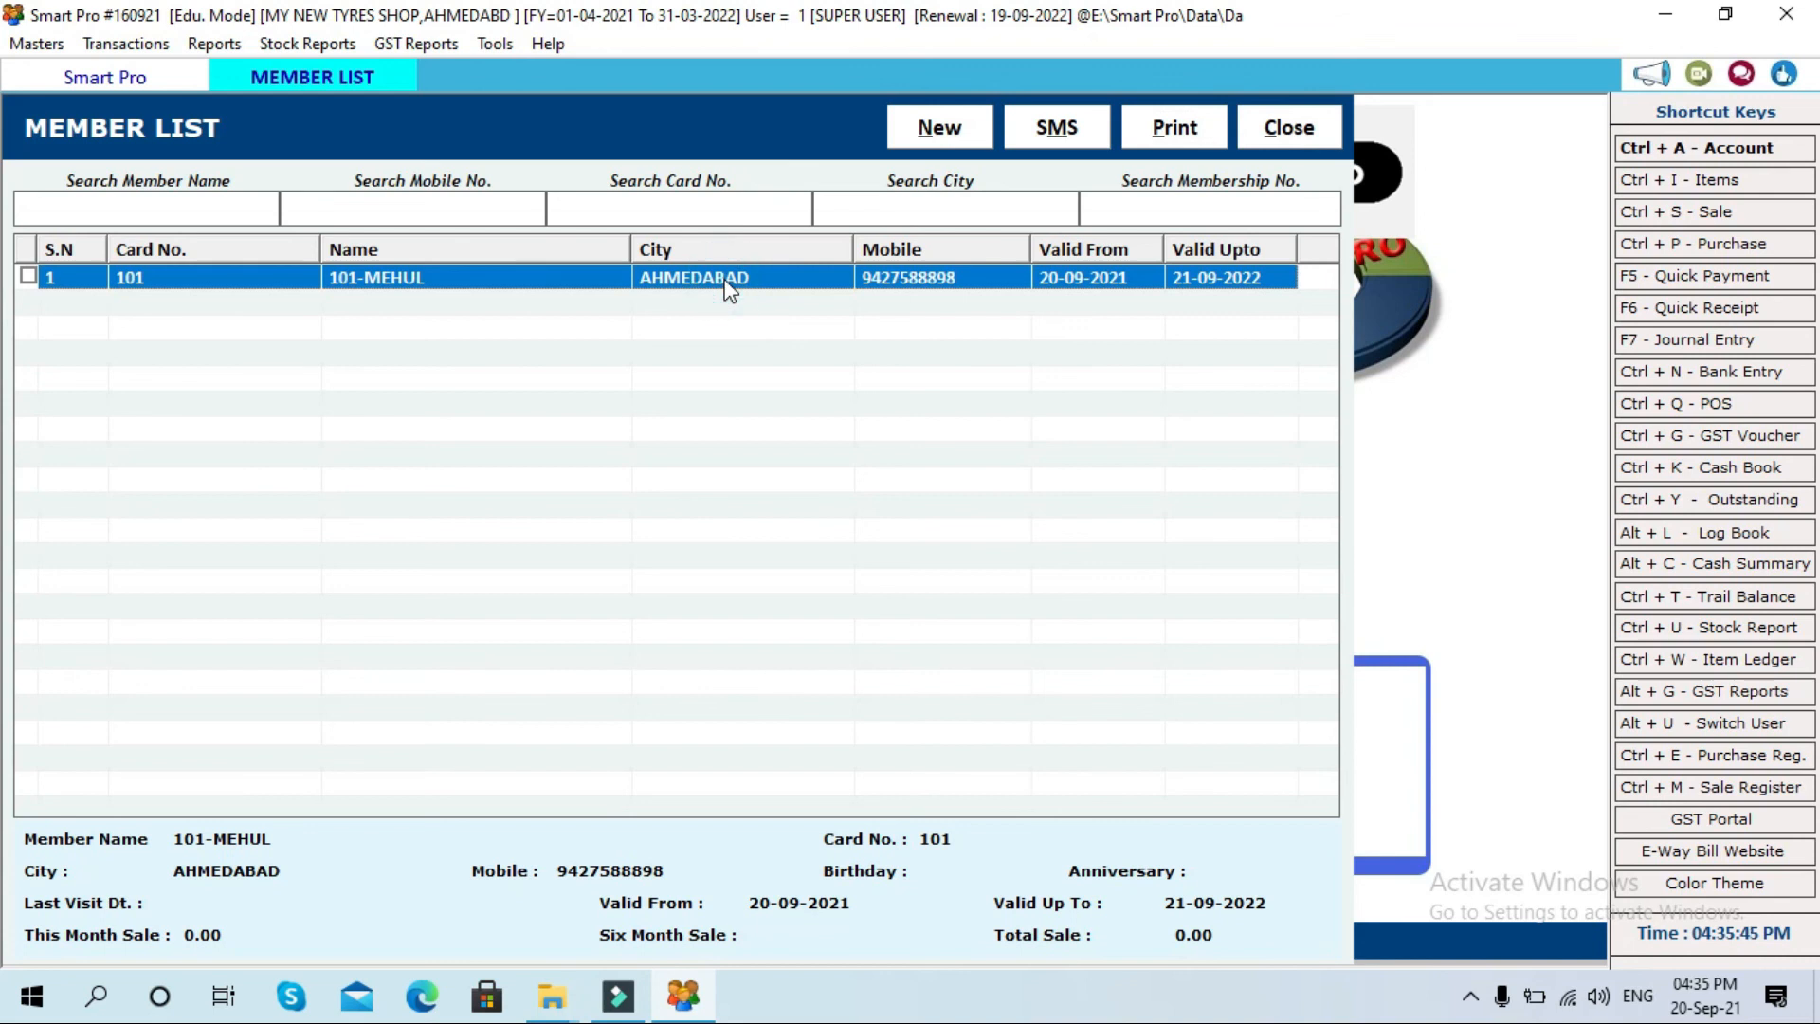
Step: Search the member list by the first member's card number, then start a blank membership form
click(693, 200)
text(101)
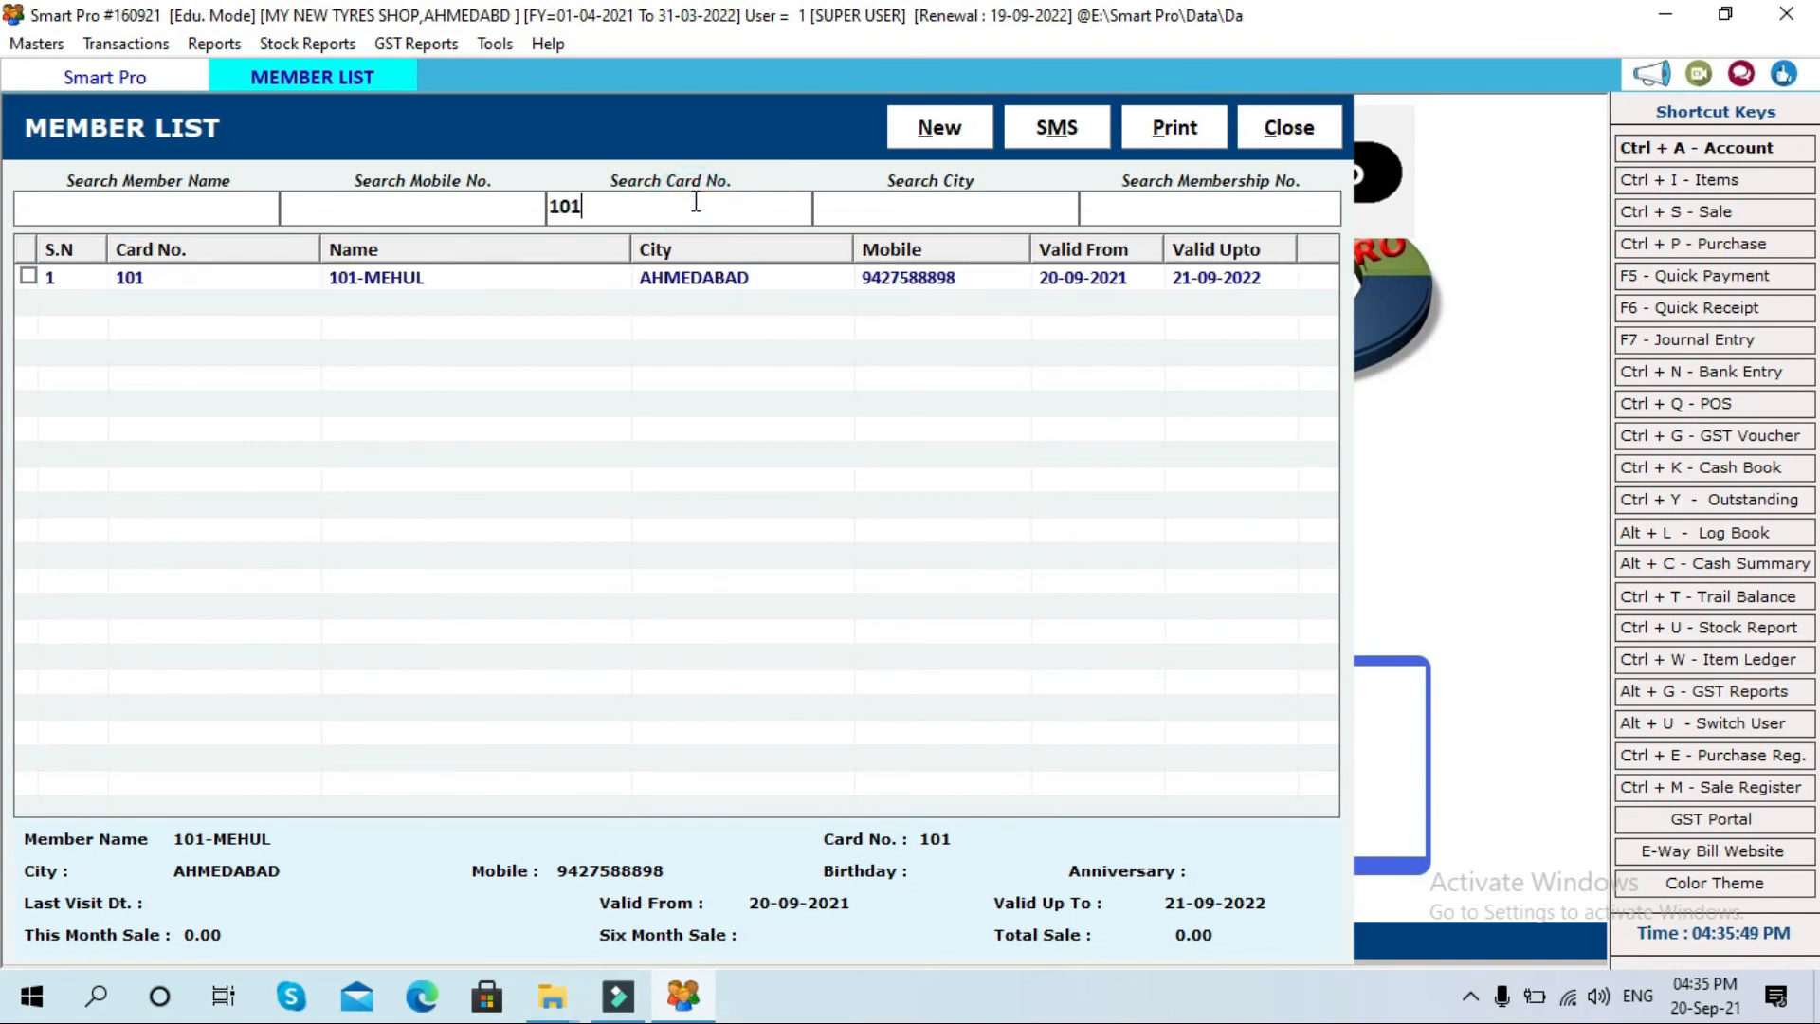
click(931, 129)
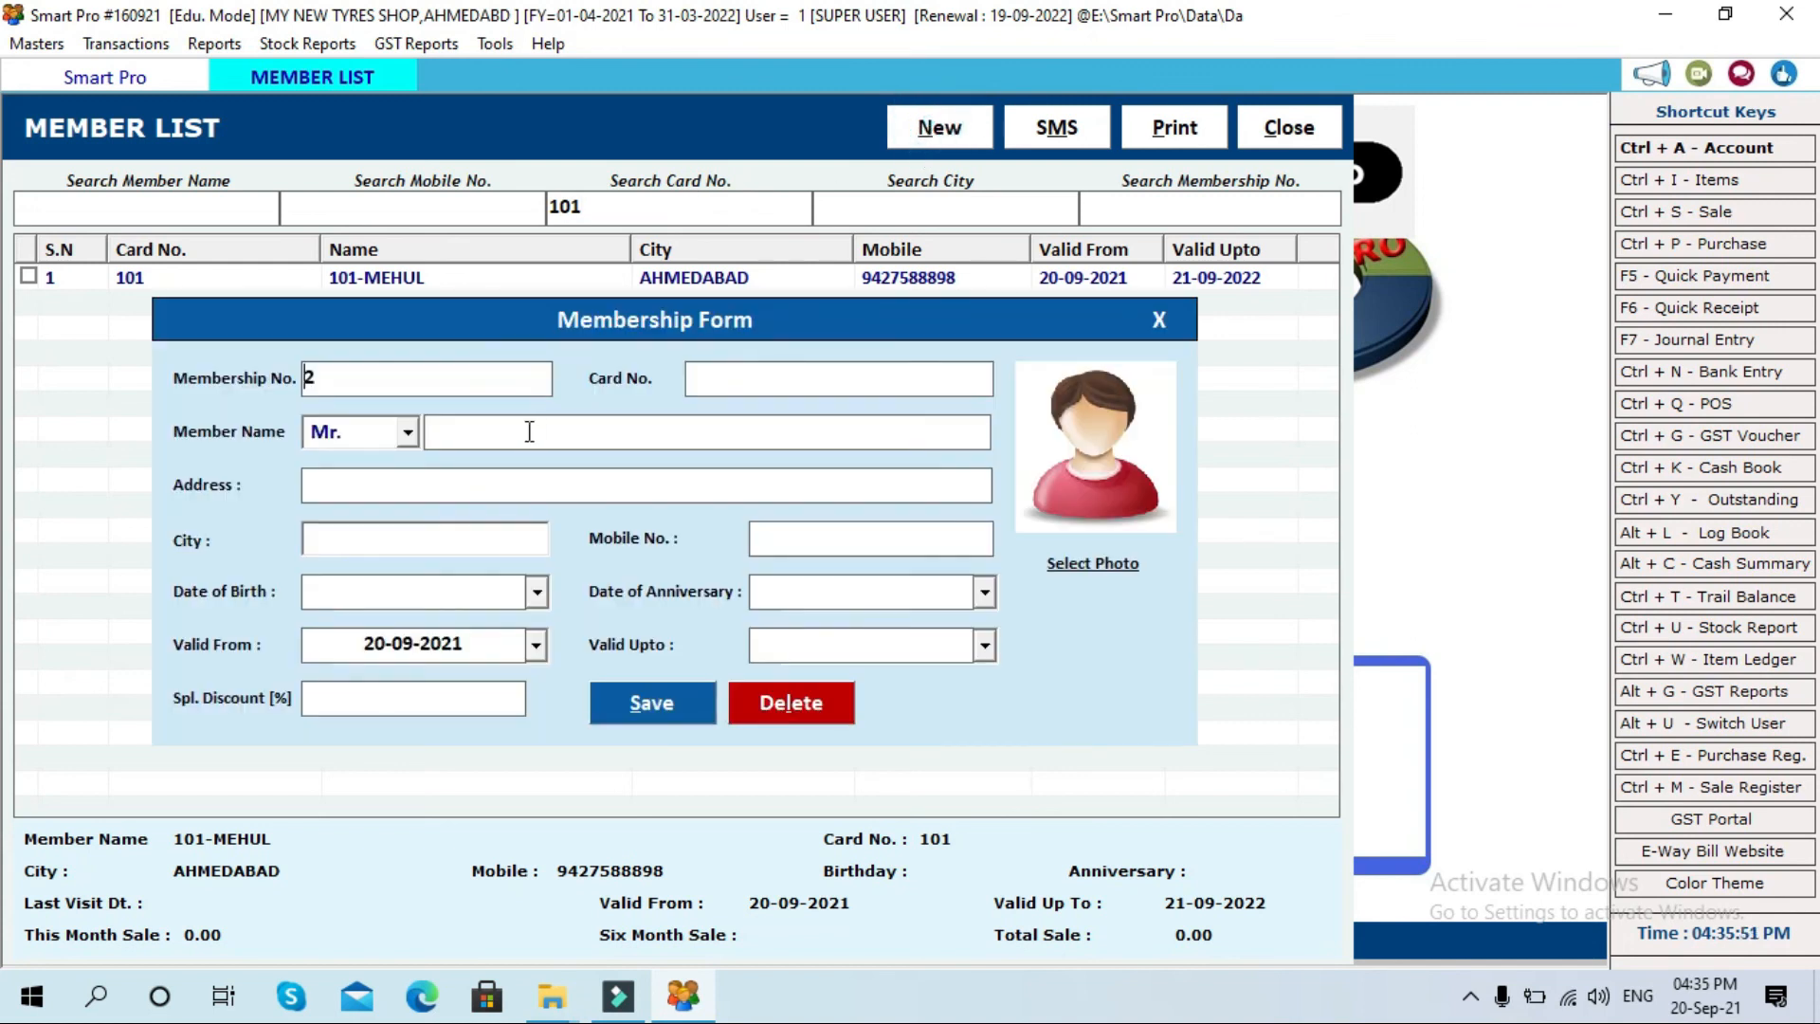
Step: Enter the second member's card number and name, and save the entry
key(Tab)
text(102)
key(Tab)
key(Tab)
text(RAJAN)
key(Tab)
key(Tab)
key(Return)
key(Return)
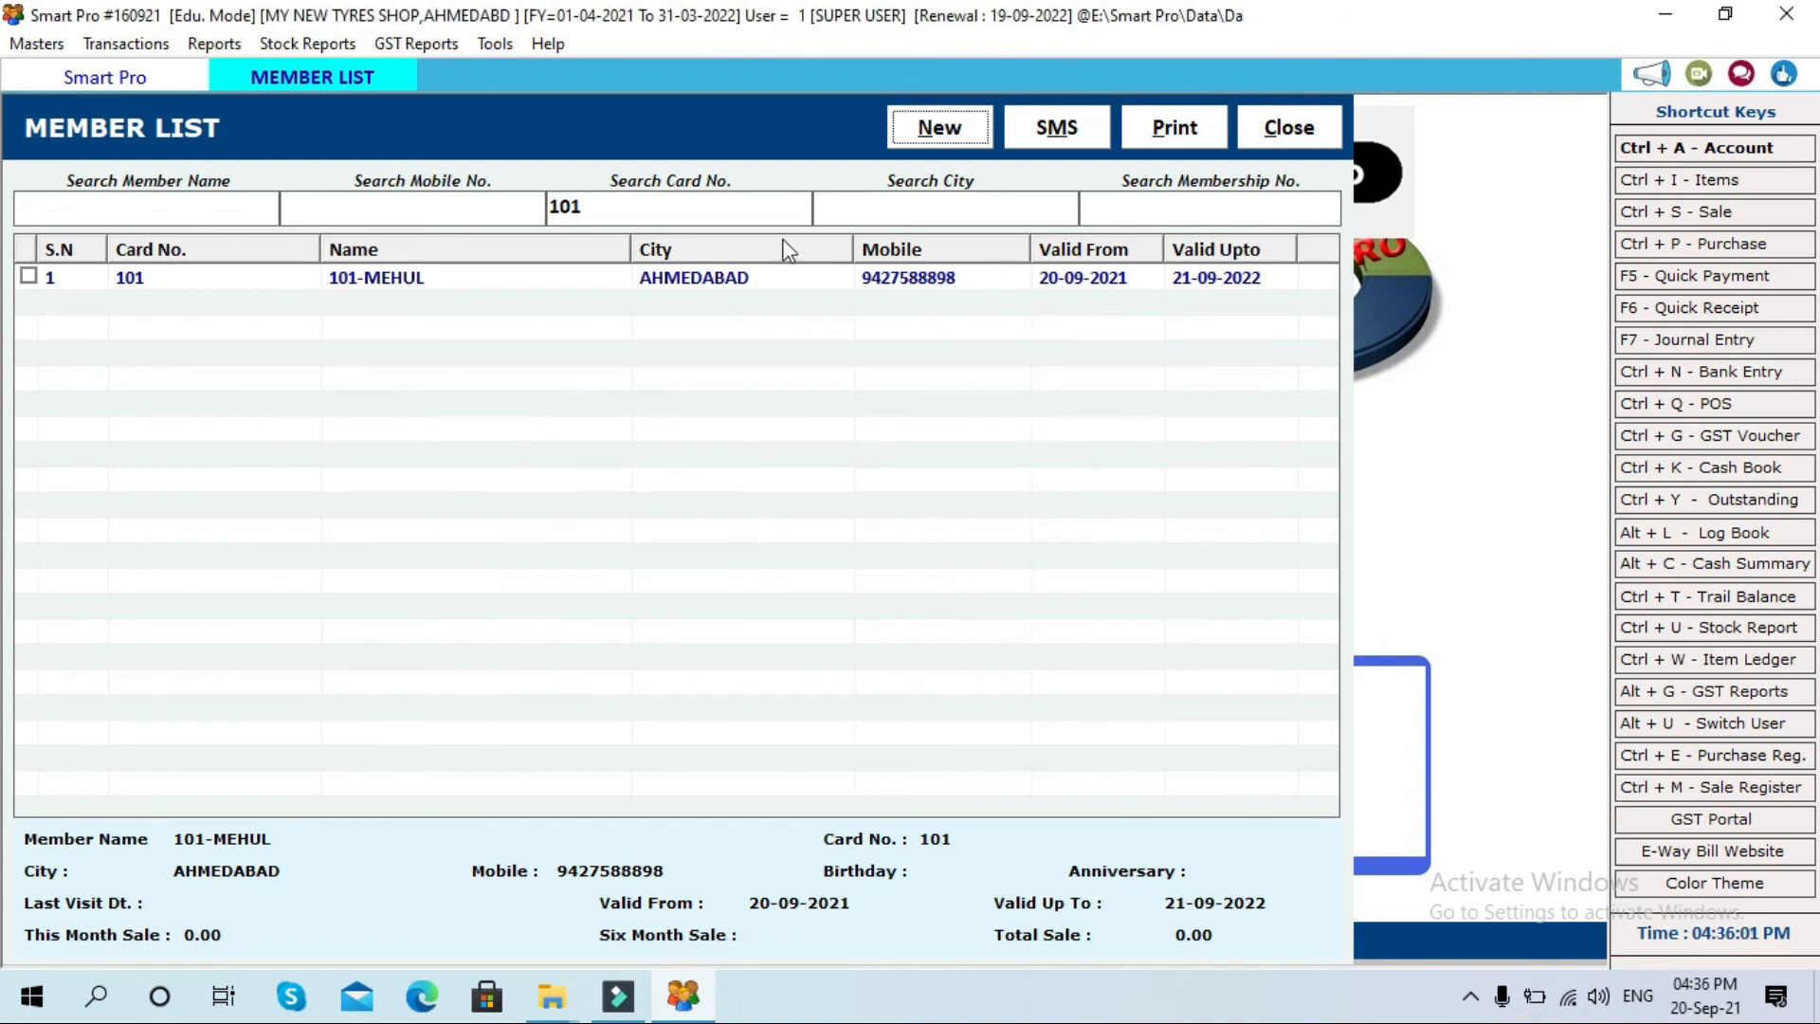
Step: Reopen the member list, search by the second member's card number, and tick that member
click(1283, 131)
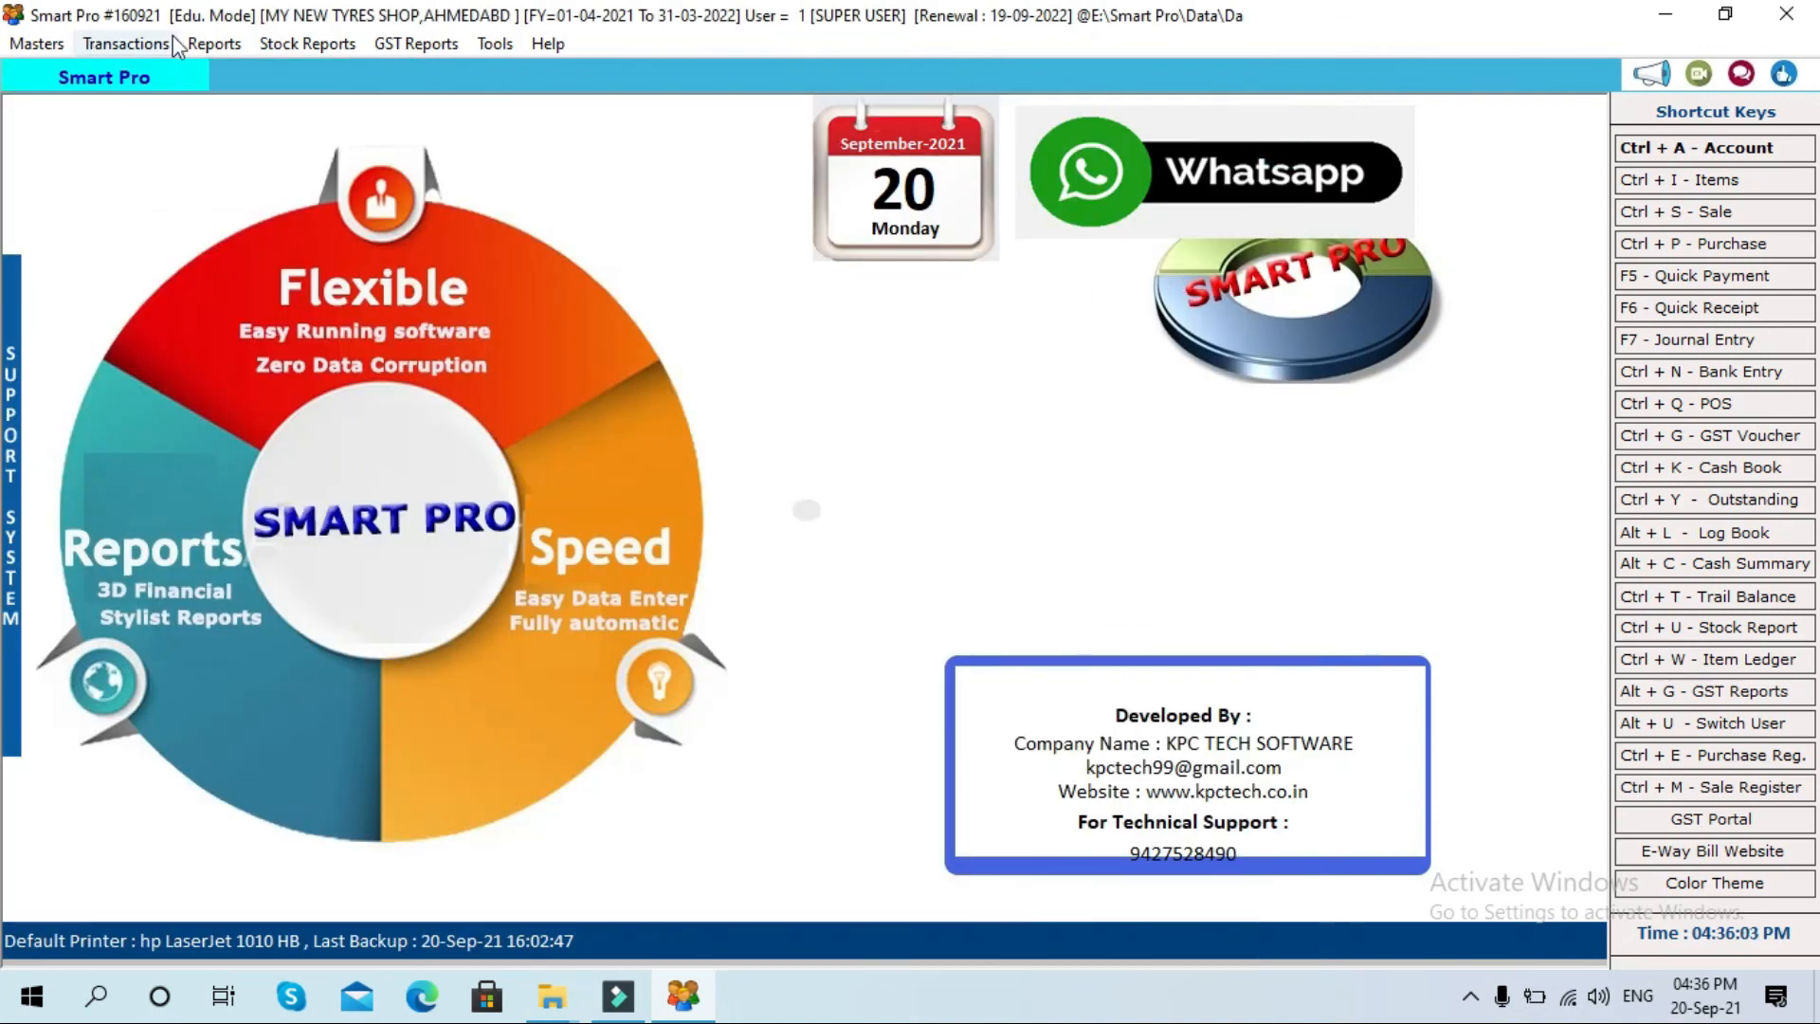
click(37, 43)
click(133, 360)
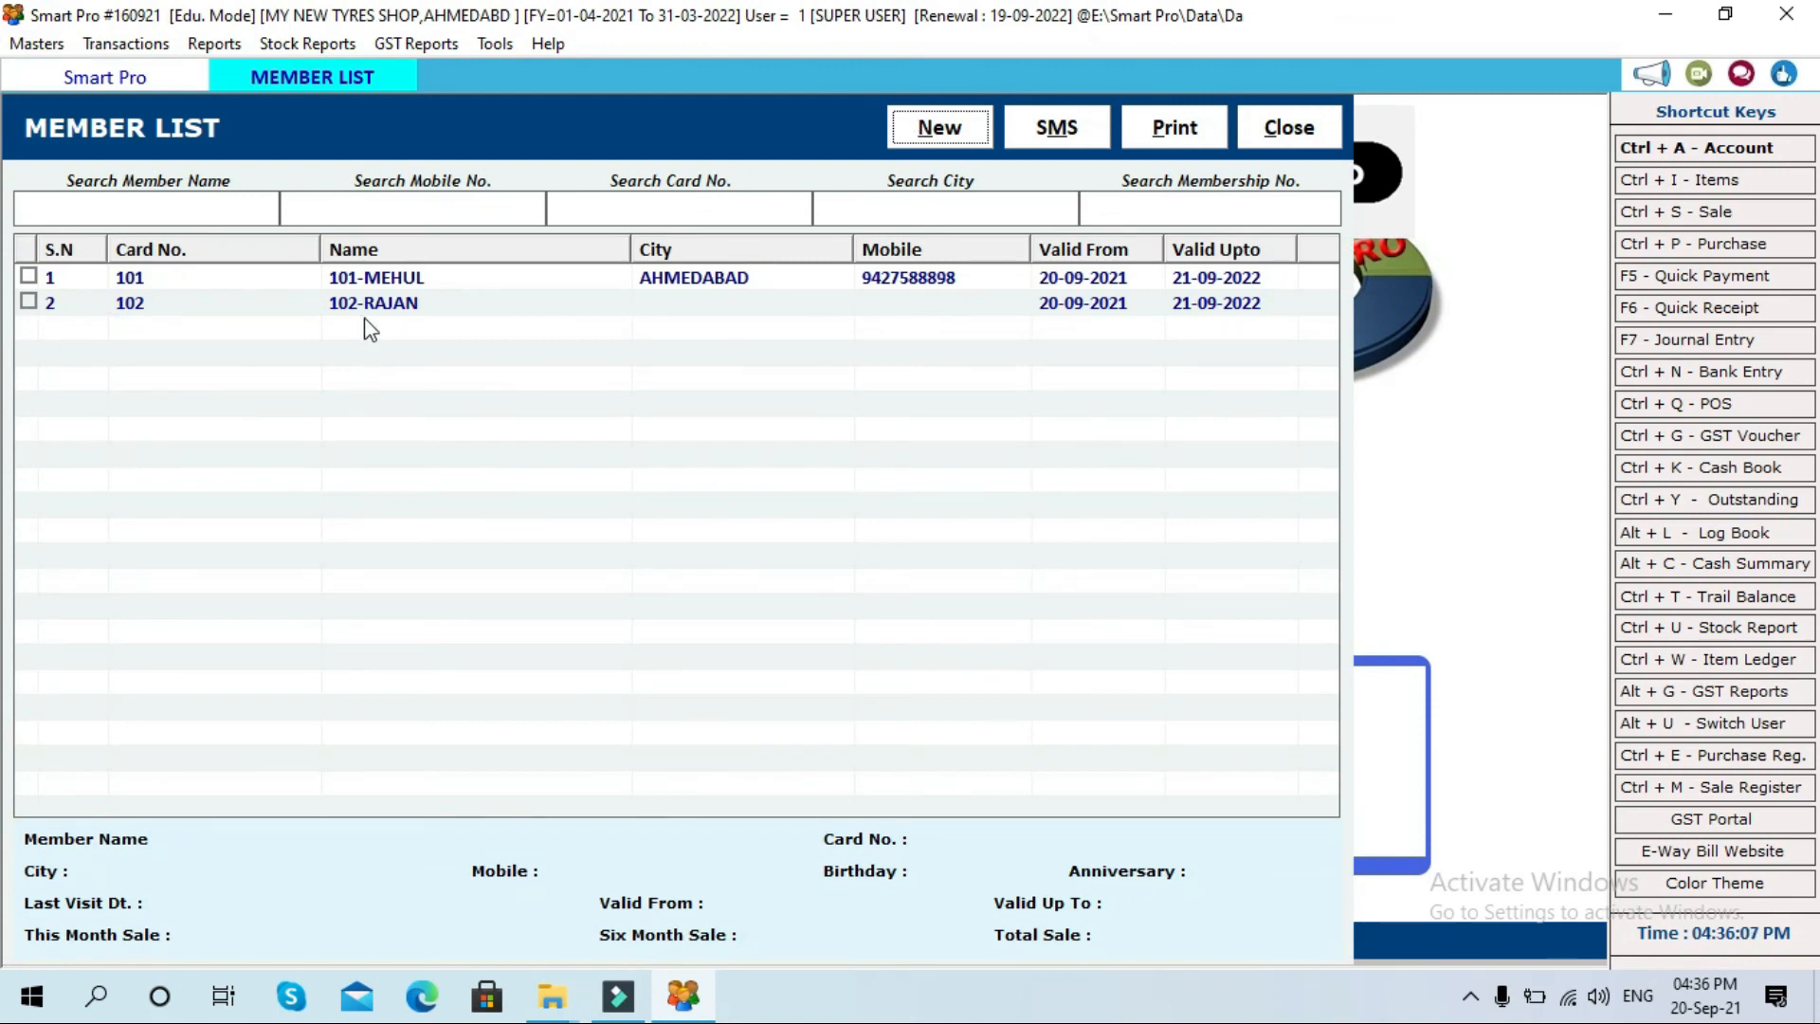
click(684, 204)
text(1)
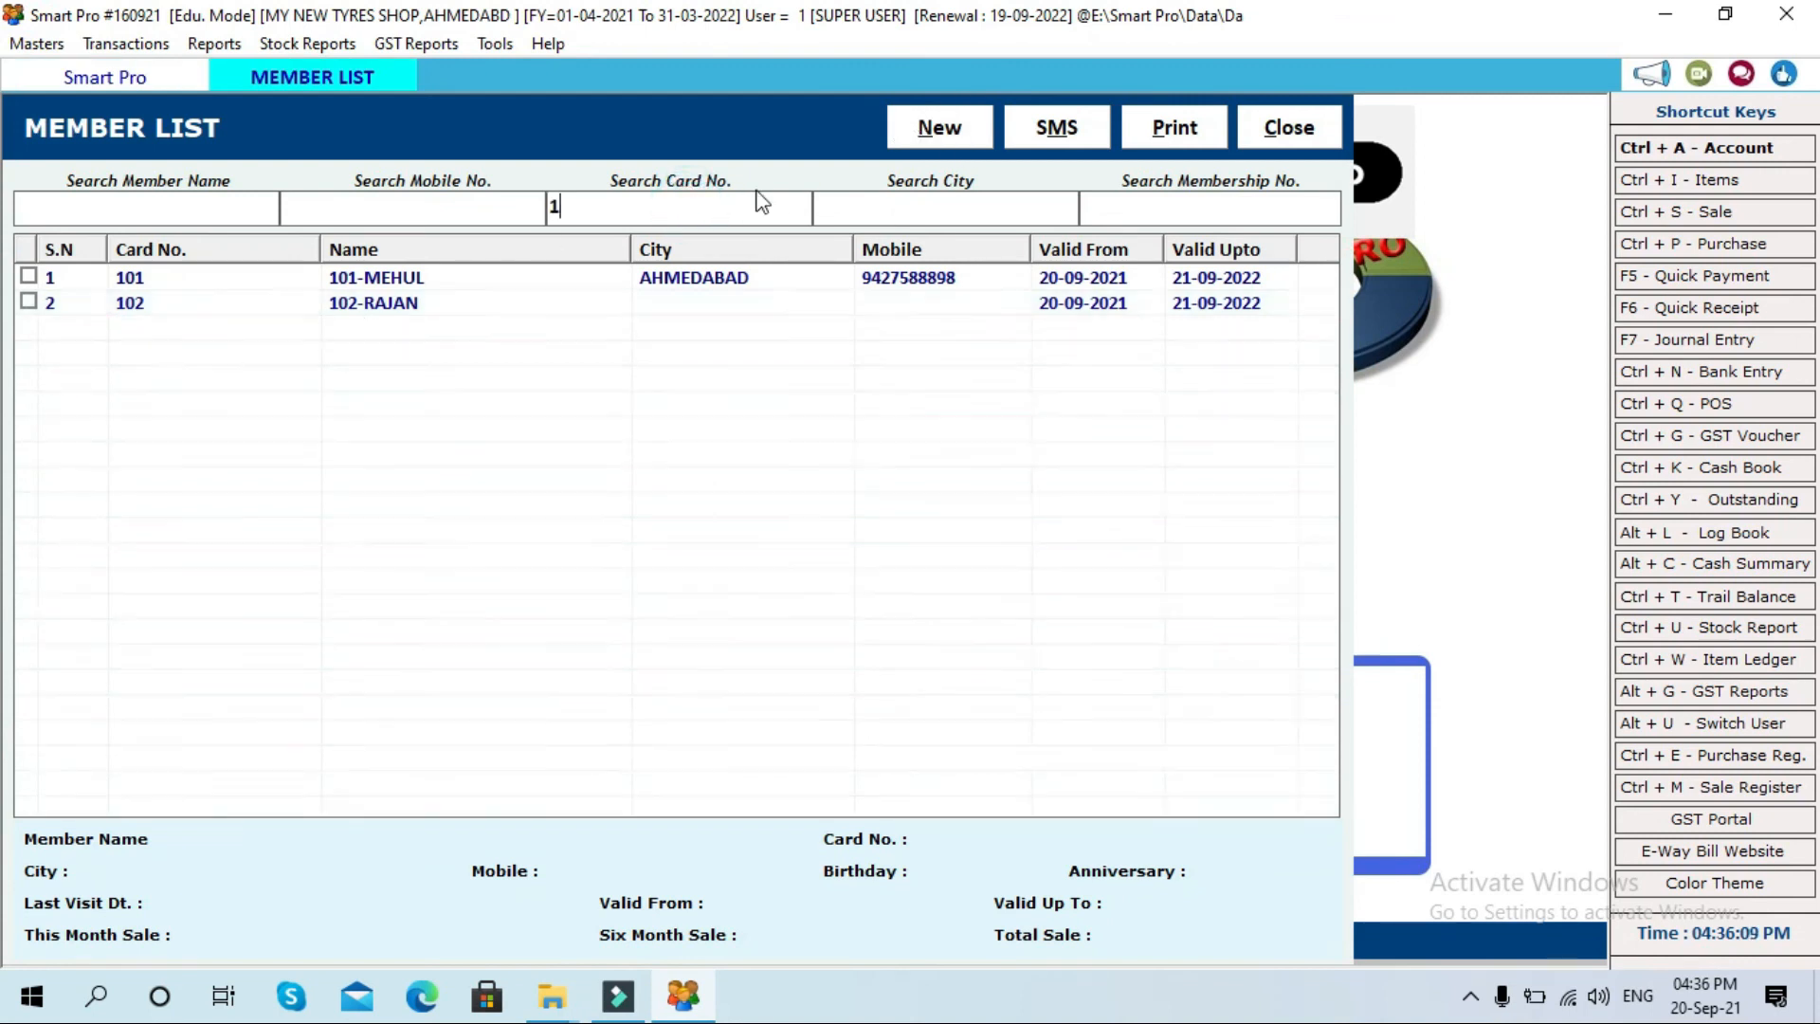
text(02)
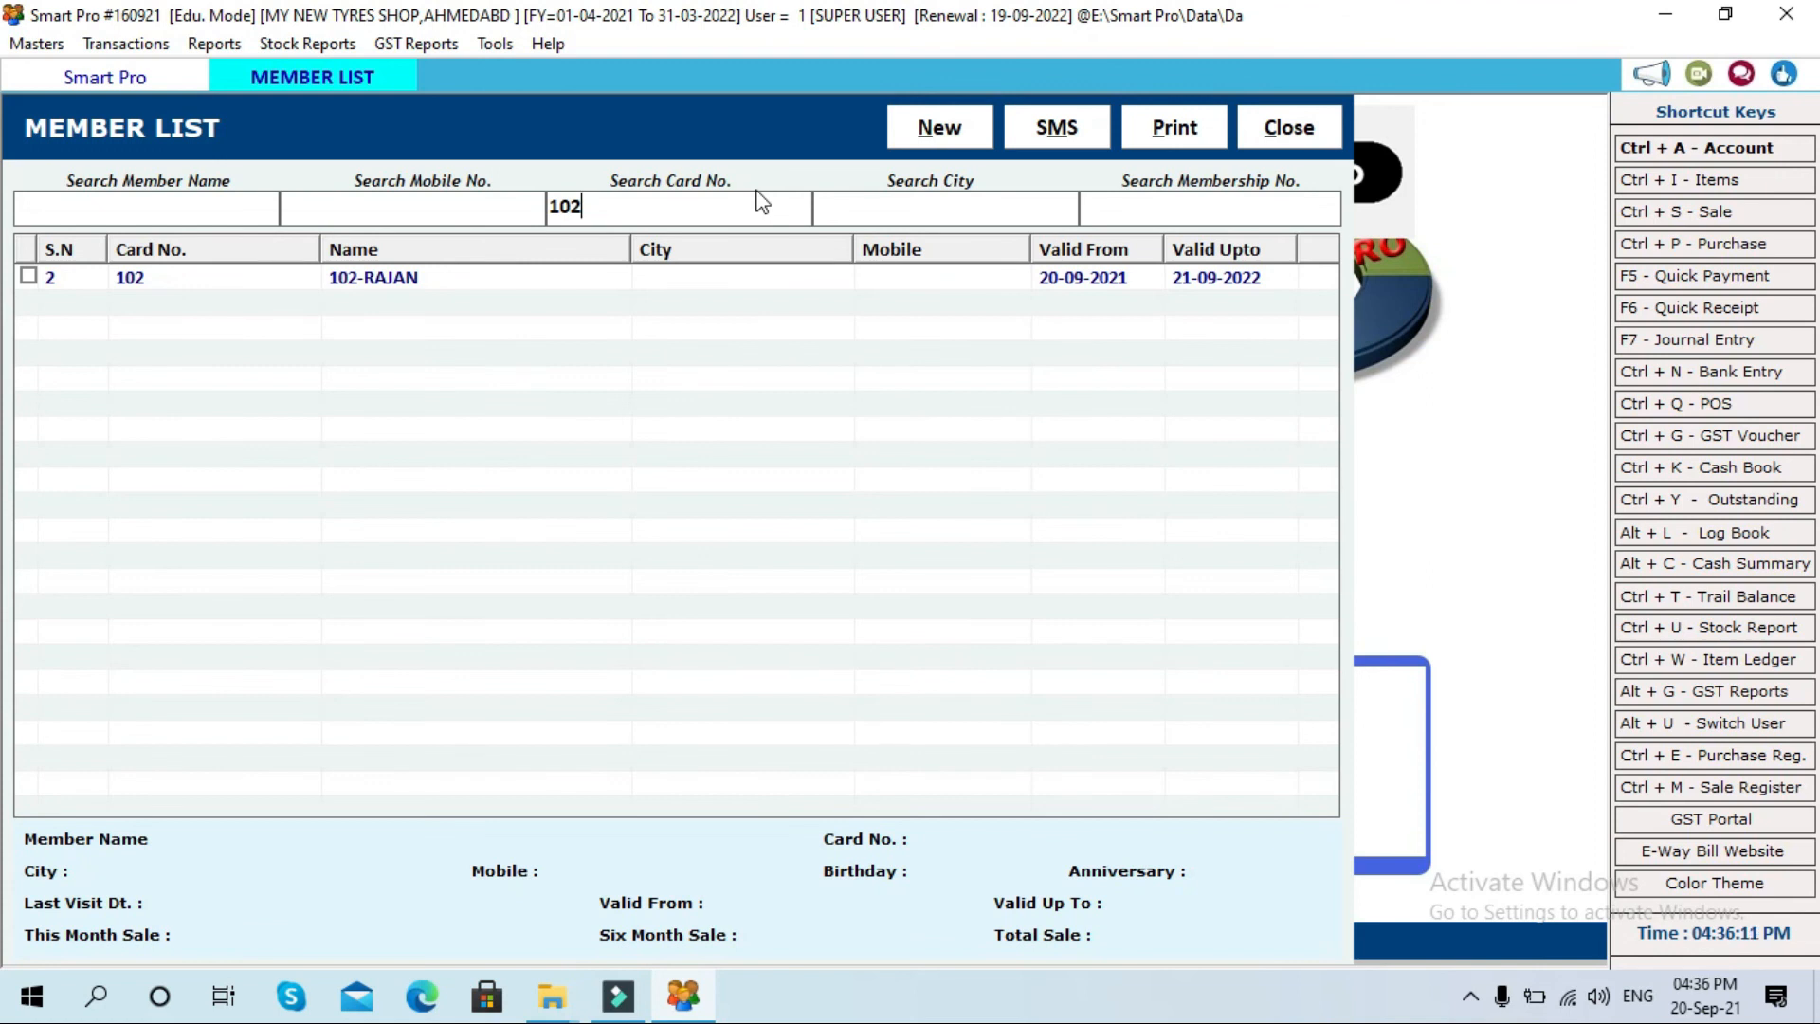
click(895, 216)
click(1238, 208)
click(133, 208)
click(29, 275)
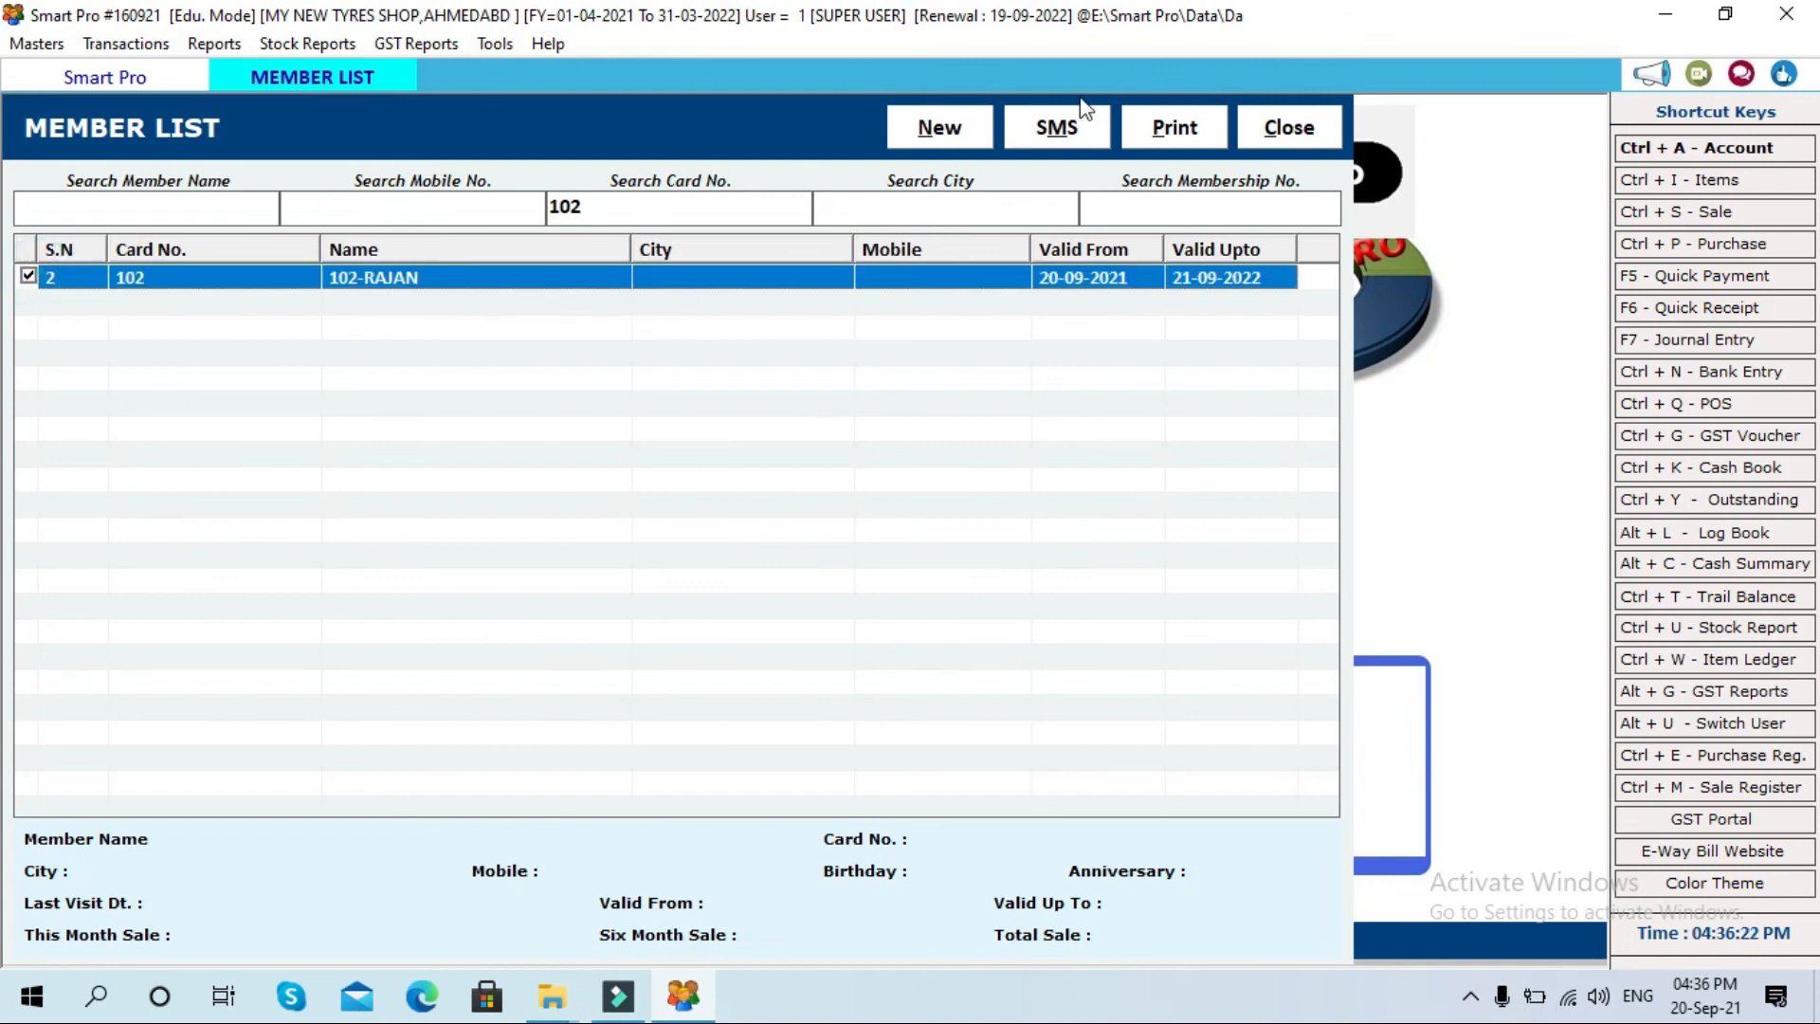
Step: Preview the second member's card, valid 20-09-2021 to 21-09-2022, then close the preview and member list
click(1175, 127)
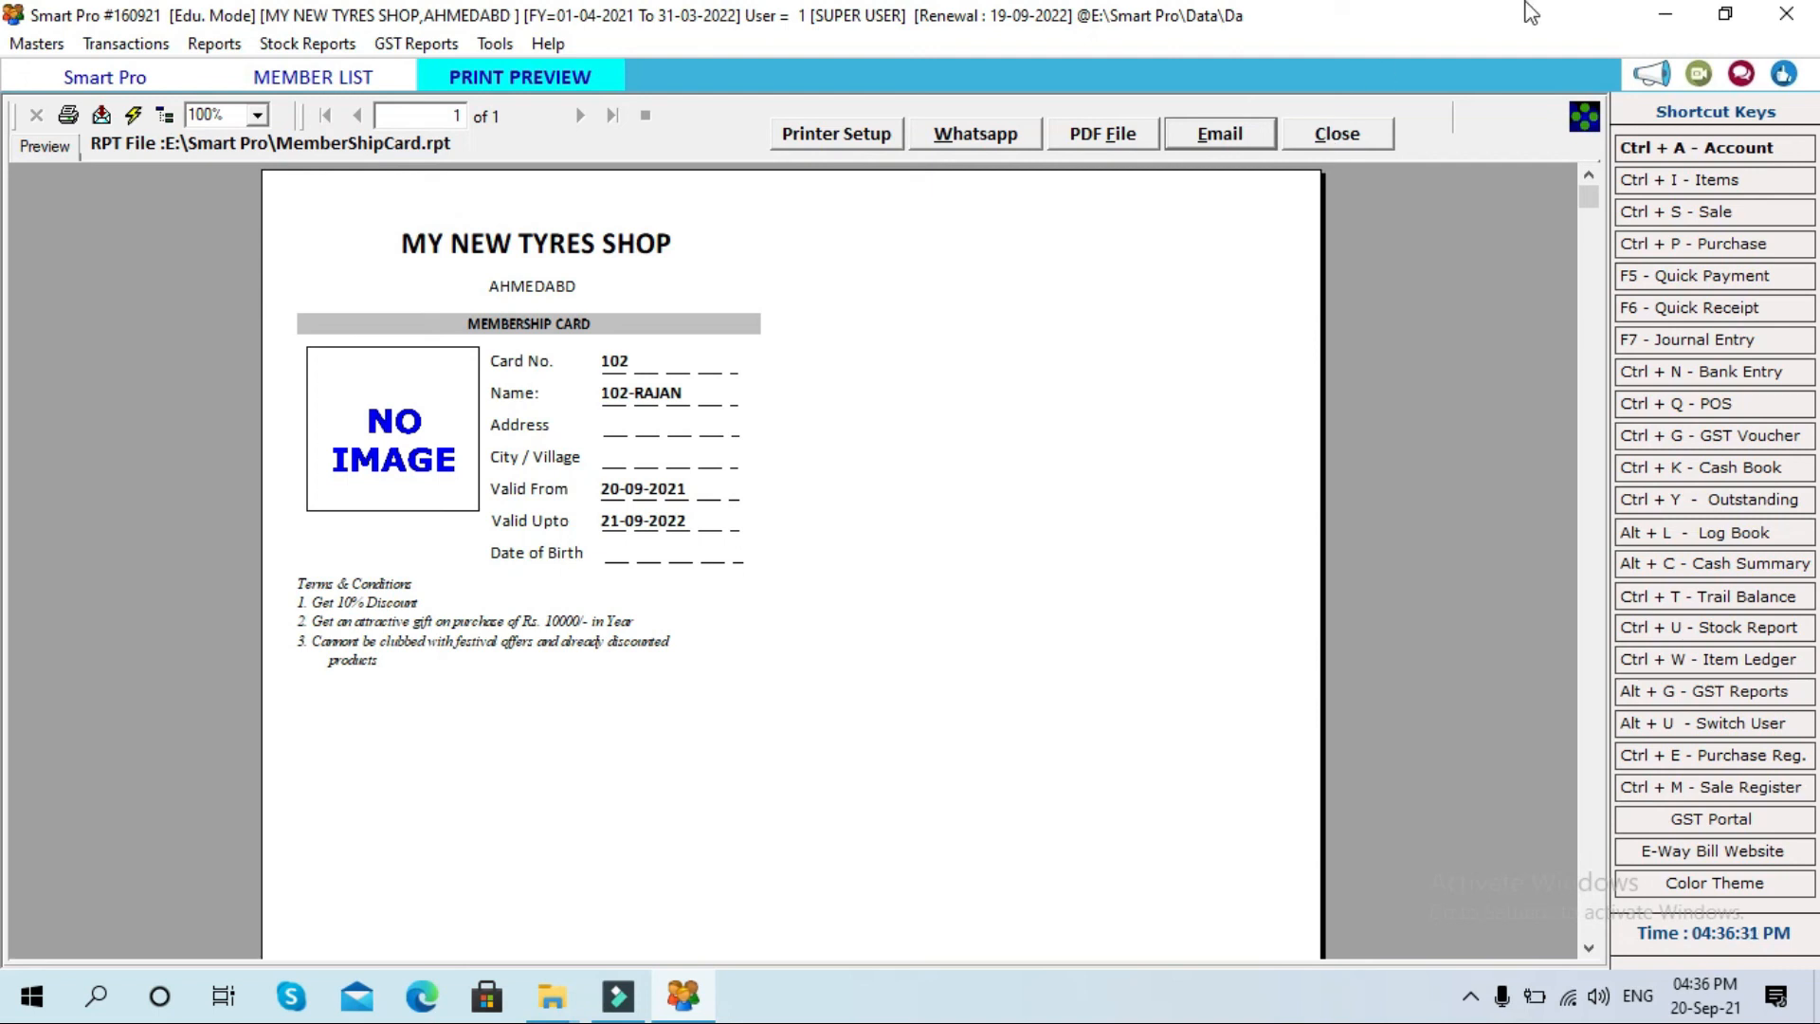
click(1344, 138)
click(1308, 134)
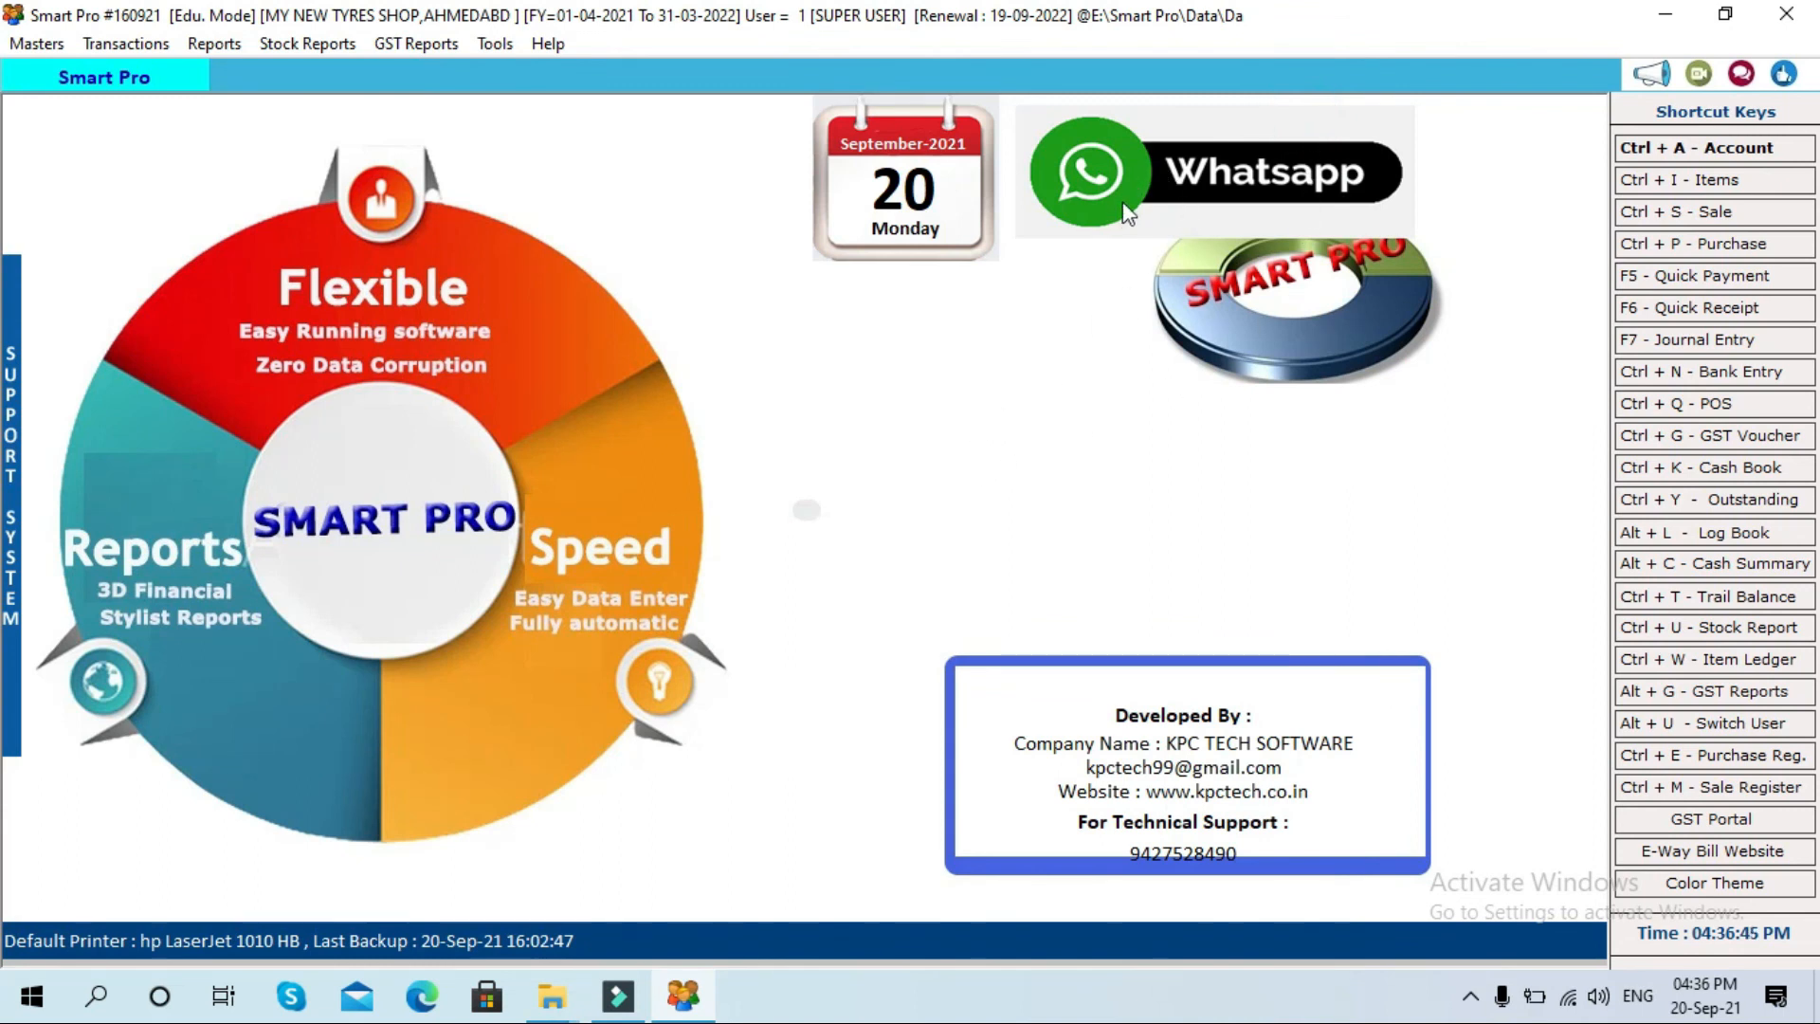
click(1107, 180)
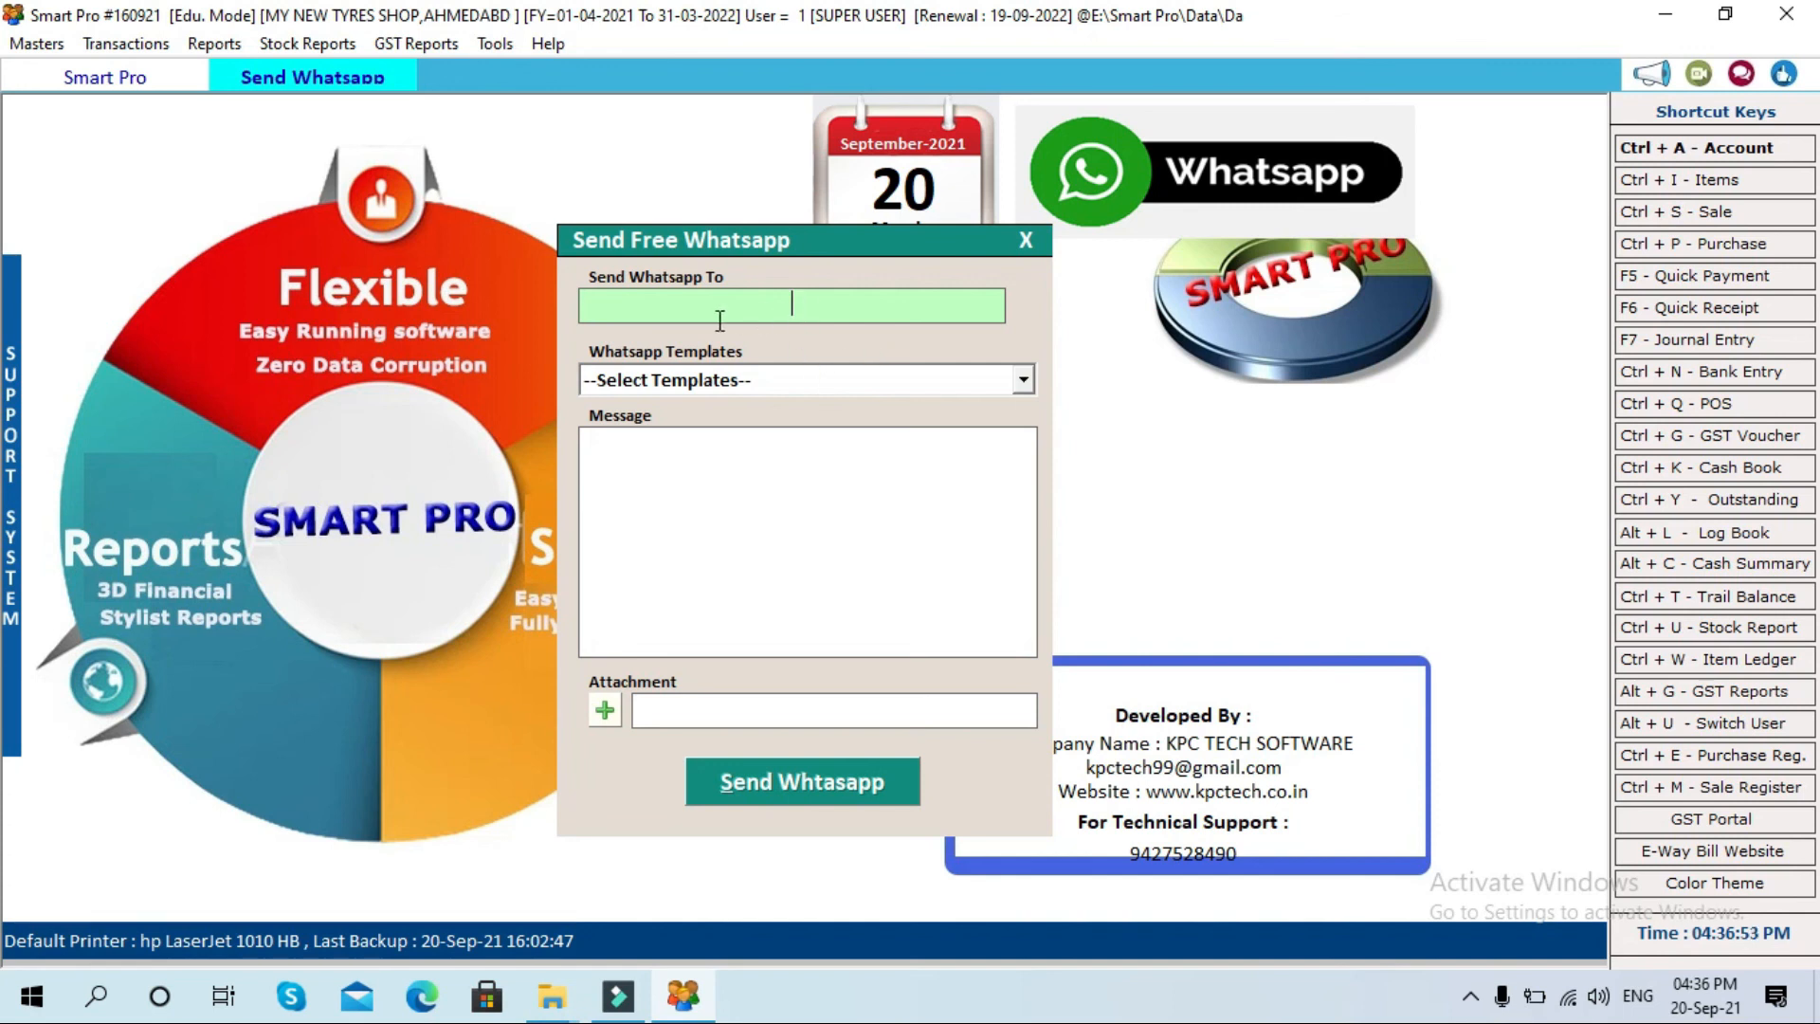
click(778, 467)
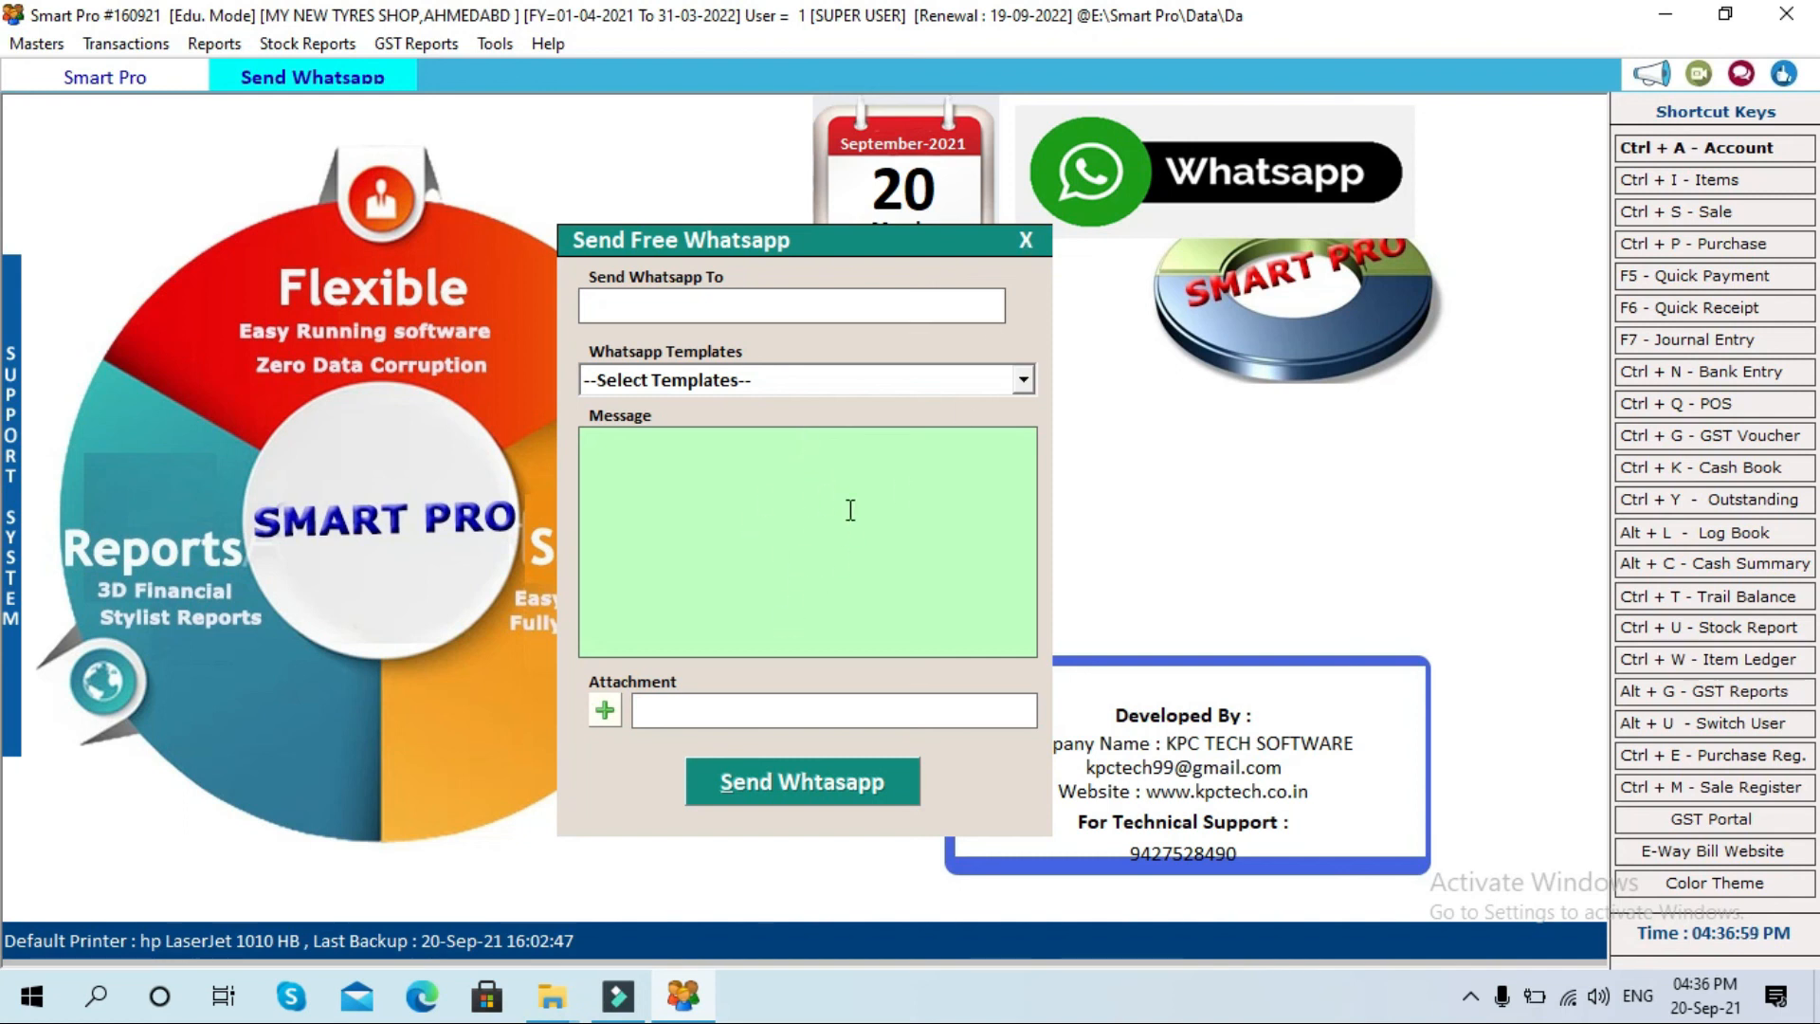
click(1027, 237)
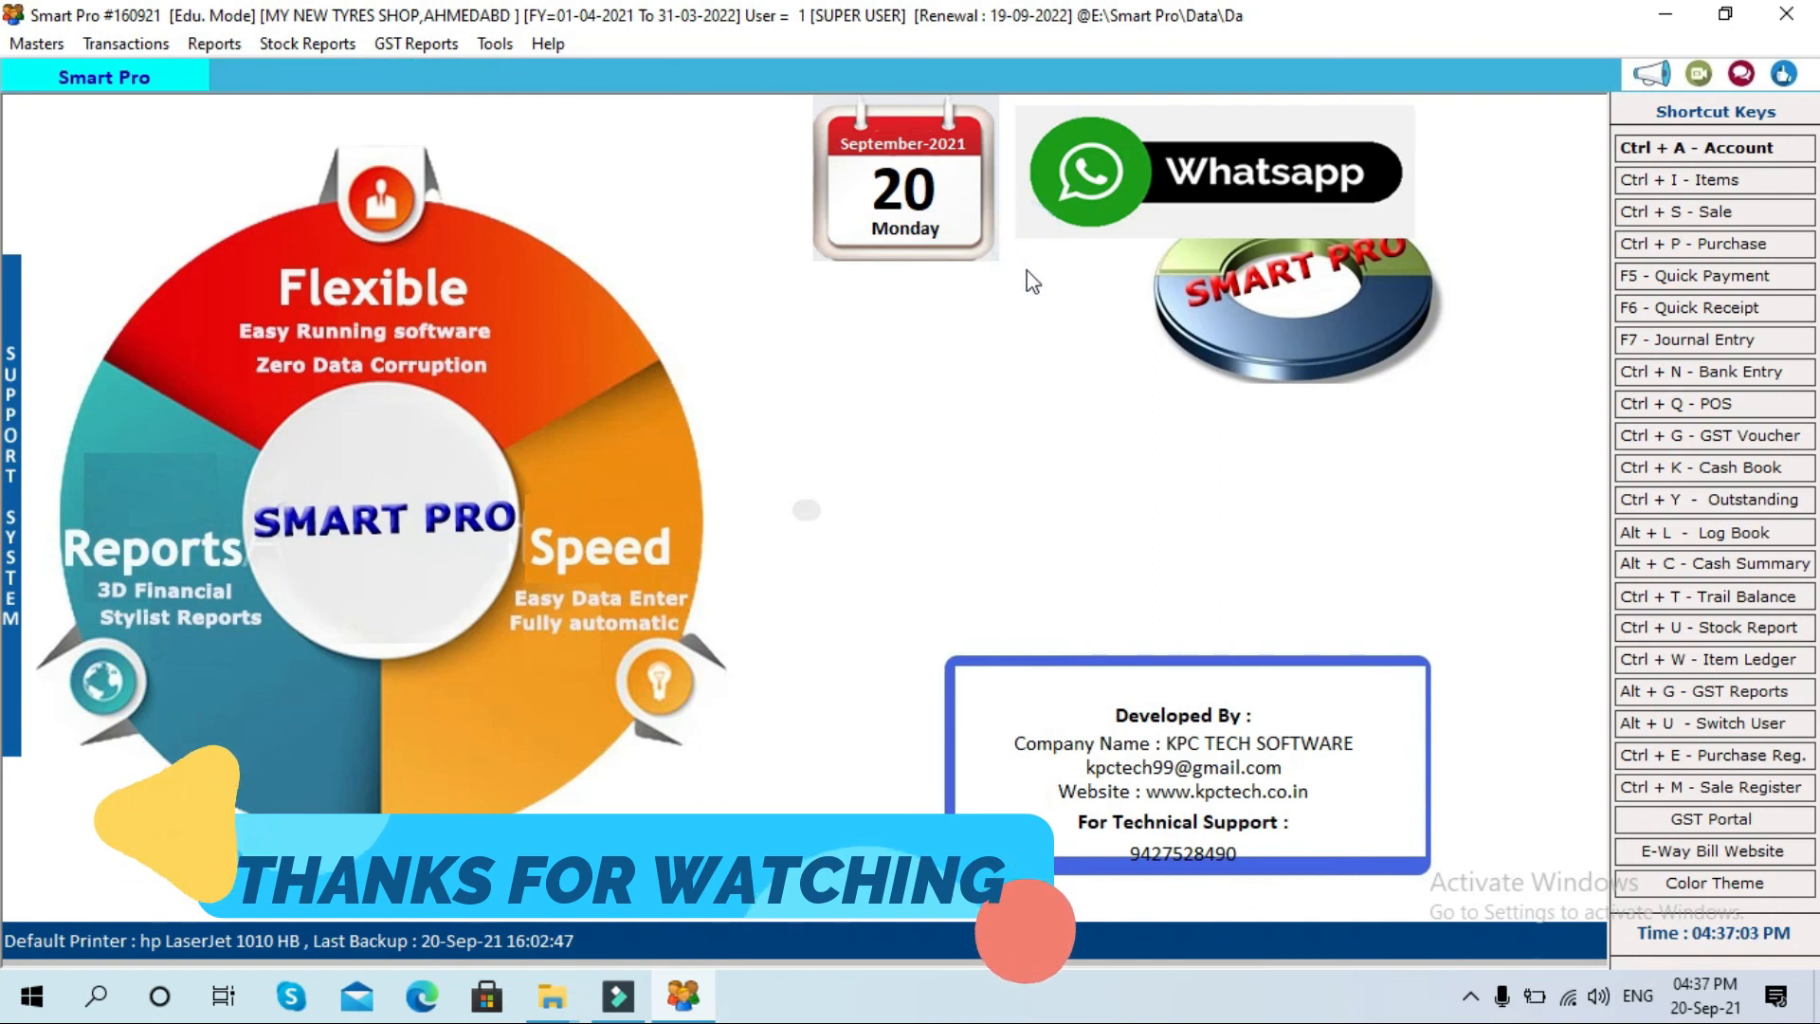